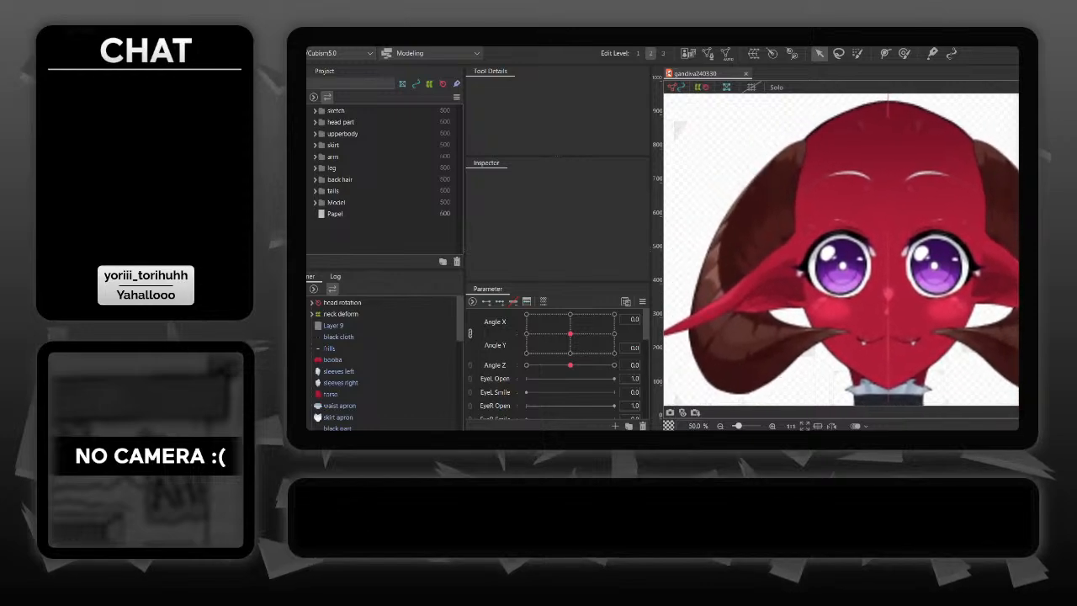
- Test the head's movement by varying Angle X, Angle Y and Angle Z, returning Angle X and Y to 0
{"action": "mouse_move", "coordinate": [571, 334]}
{"action": "left_mouse_down"}
{"action": "mouse_move", "coordinate": [536, 327]}
{"action": "mouse_move", "coordinate": [583, 316]}
{"action": "mouse_move", "coordinate": [555, 315]}
{"action": "mouse_move", "coordinate": [577, 326]}
{"action": "left_mouse_up"}
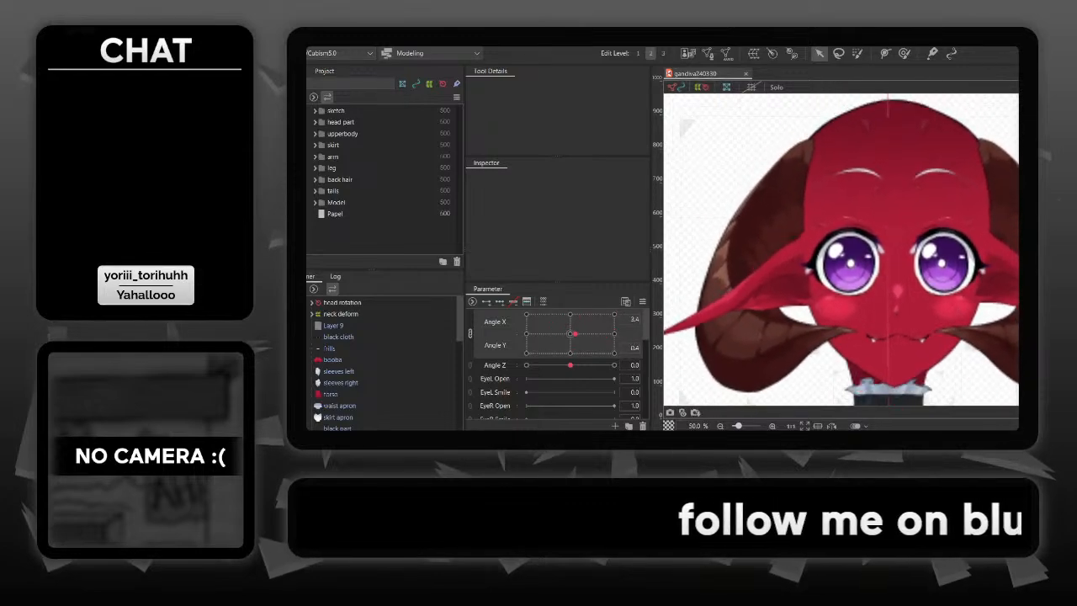
{"action": "mouse_move", "coordinate": [570, 365]}
{"action": "left_mouse_down"}
{"action": "mouse_move", "coordinate": [601, 365]}
{"action": "mouse_move", "coordinate": [557, 364]}
{"action": "mouse_move", "coordinate": [614, 365]}
{"action": "mouse_move", "coordinate": [591, 364]}
{"action": "left_mouse_up"}
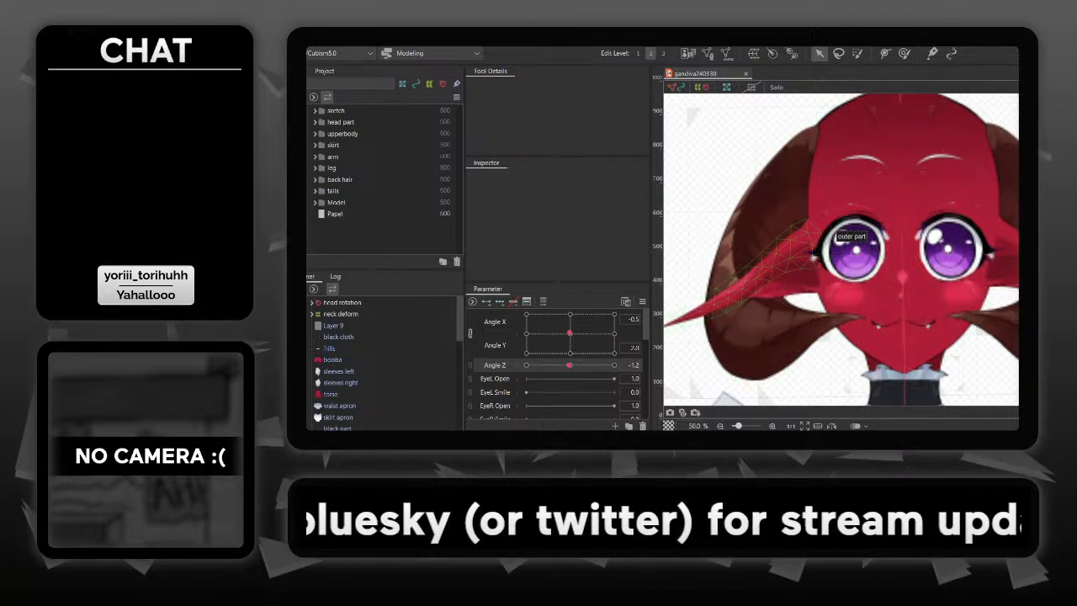
{"action": "mouse_move", "coordinate": [570, 333]}
{"action": "left_mouse_down"}
{"action": "mouse_move", "coordinate": [578, 326]}
{"action": "mouse_move", "coordinate": [552, 343]}
{"action": "mouse_move", "coordinate": [607, 348]}
{"action": "mouse_move", "coordinate": [527, 338]}
{"action": "mouse_move", "coordinate": [599, 344]}
{"action": "mouse_move", "coordinate": [568, 324]}
{"action": "mouse_move", "coordinate": [570, 334]}
{"action": "left_mouse_up"}
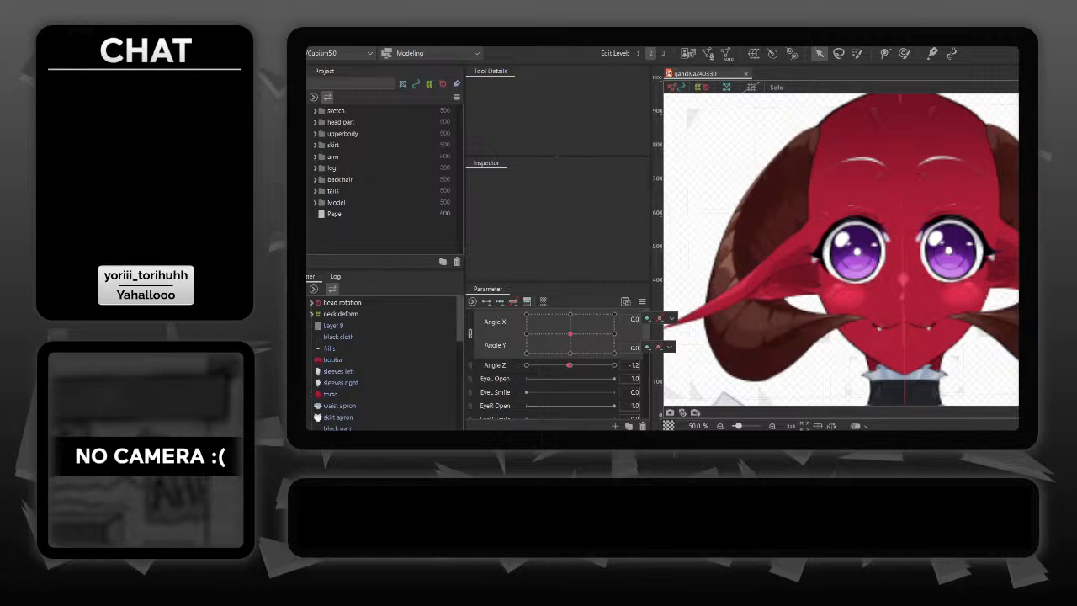
- At Angle X 30, bend the middle of the left ear's Ear L Warp by shifting its central control points toward the face
{"action": "scroll", "coordinate": [859, 210], "scroll_direction": "up", "scroll_amount": 2}
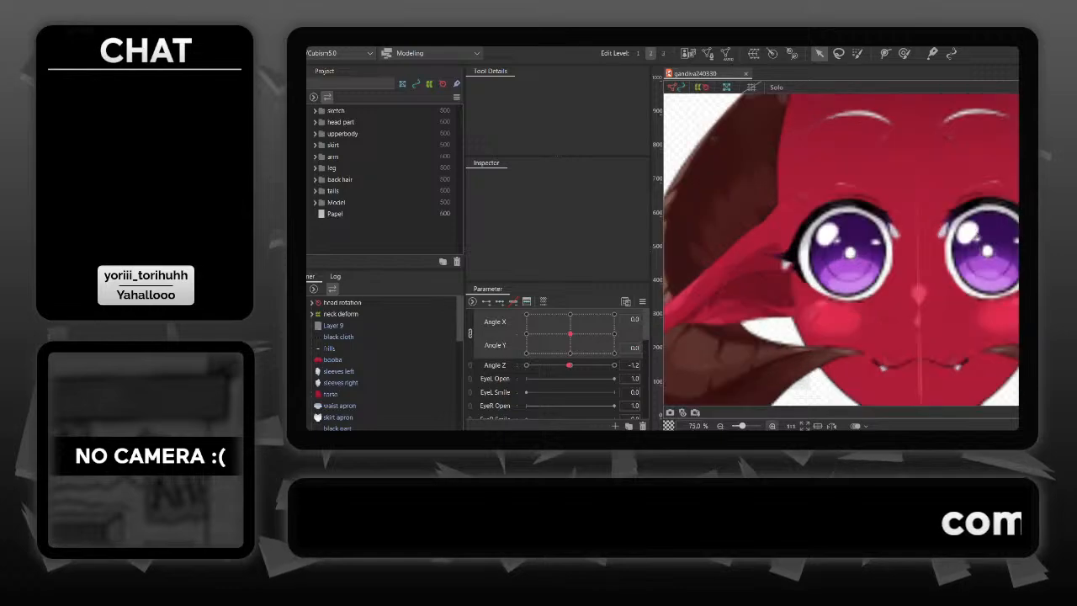
{"action": "left_click_drag", "start_coordinate": [835, 239], "coordinate": [949, 196]}
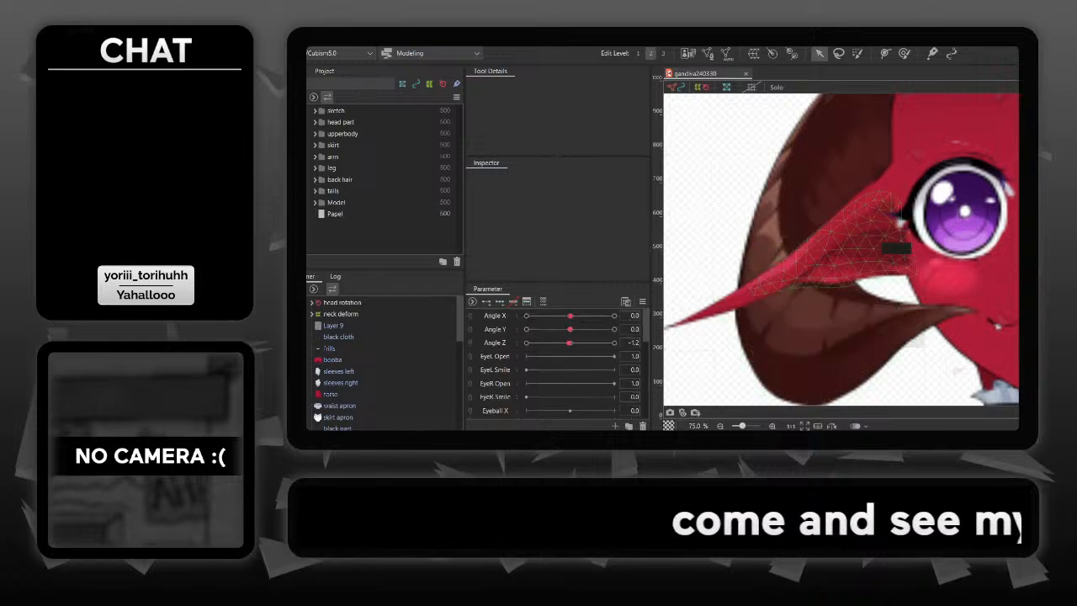
{"action": "left_click", "coordinate": [892, 240]}
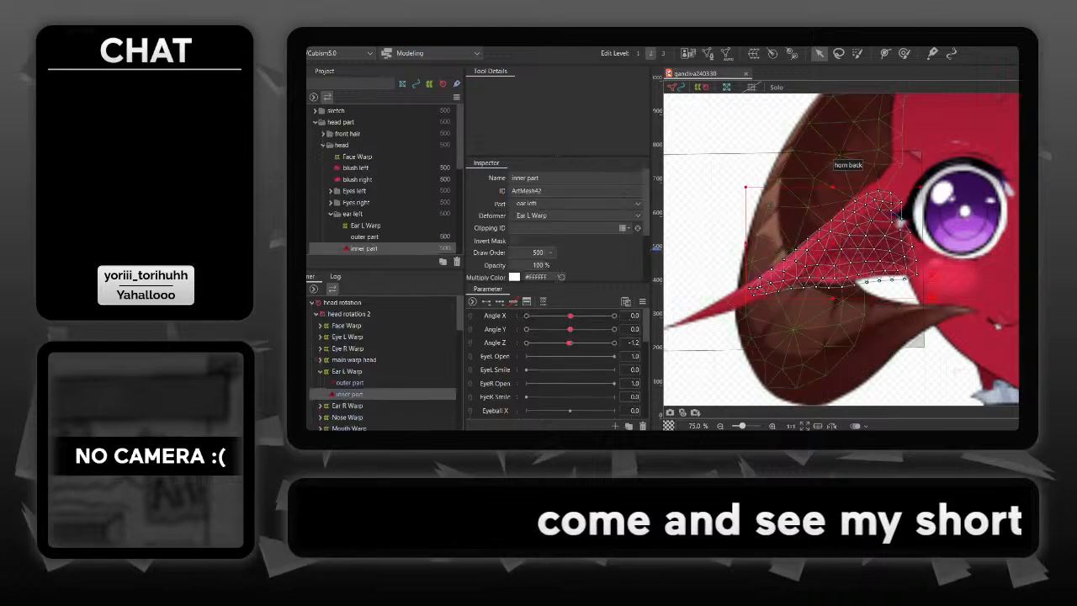
{"action": "left_click", "coordinate": [900, 221]}
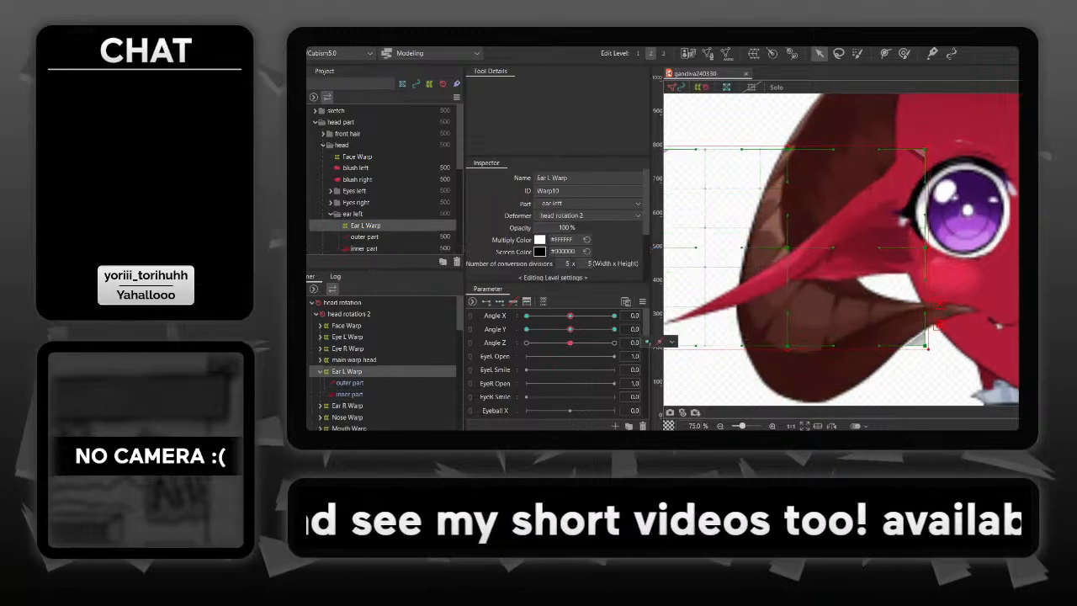
{"action": "left_click_drag", "start_coordinate": [570, 315], "coordinate": [615, 316]}
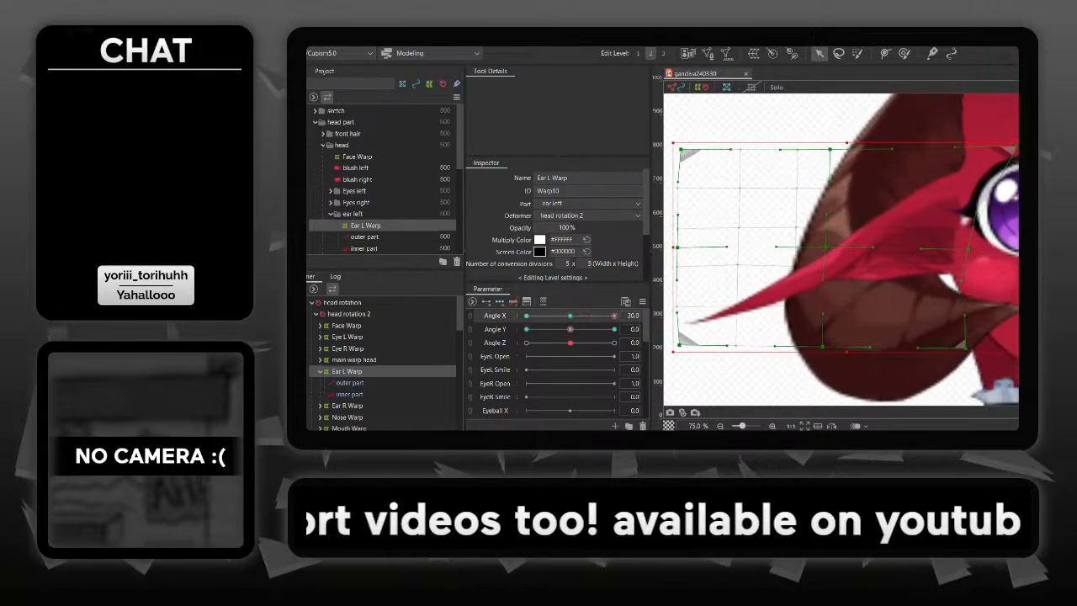
{"action": "left_click_drag", "start_coordinate": [980, 238], "coordinate": [952, 242]}
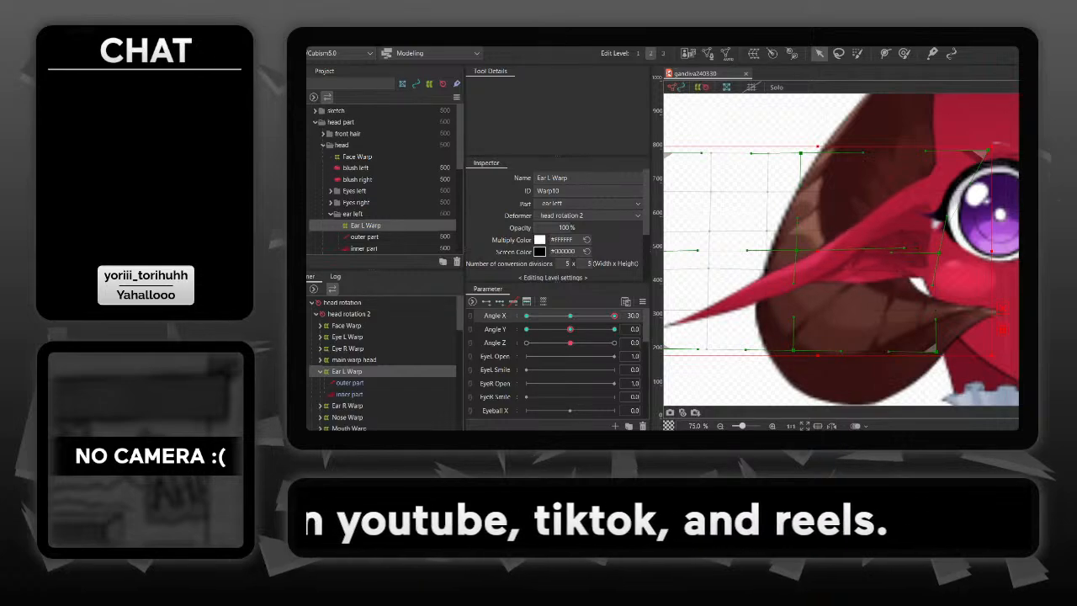
{"action": "left_click_drag", "start_coordinate": [916, 248], "coordinate": [954, 244]}
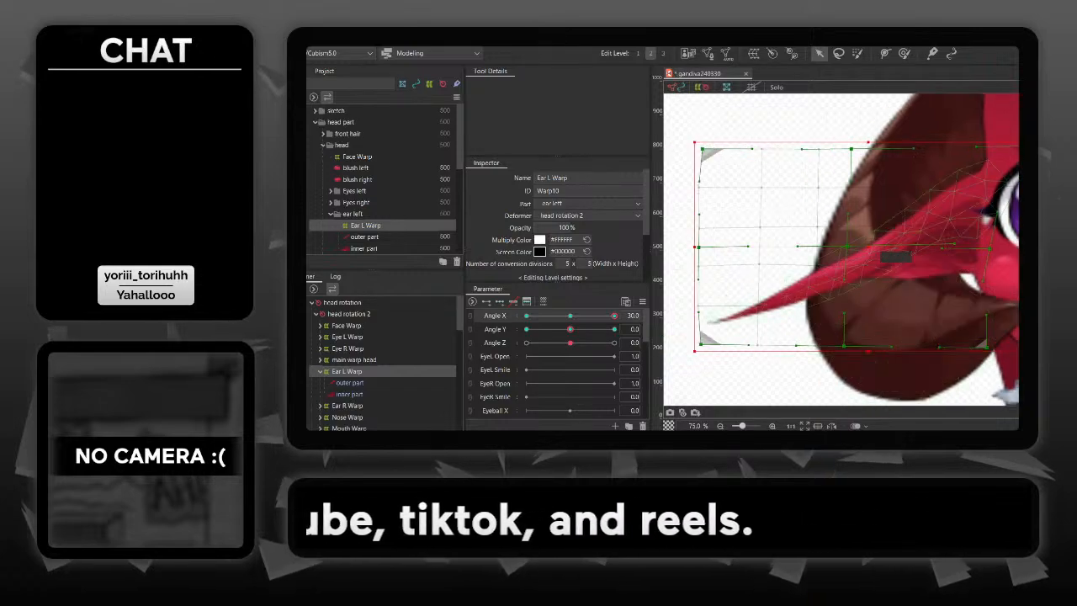
{"action": "left_click_drag", "start_coordinate": [847, 278], "coordinate": [881, 278]}
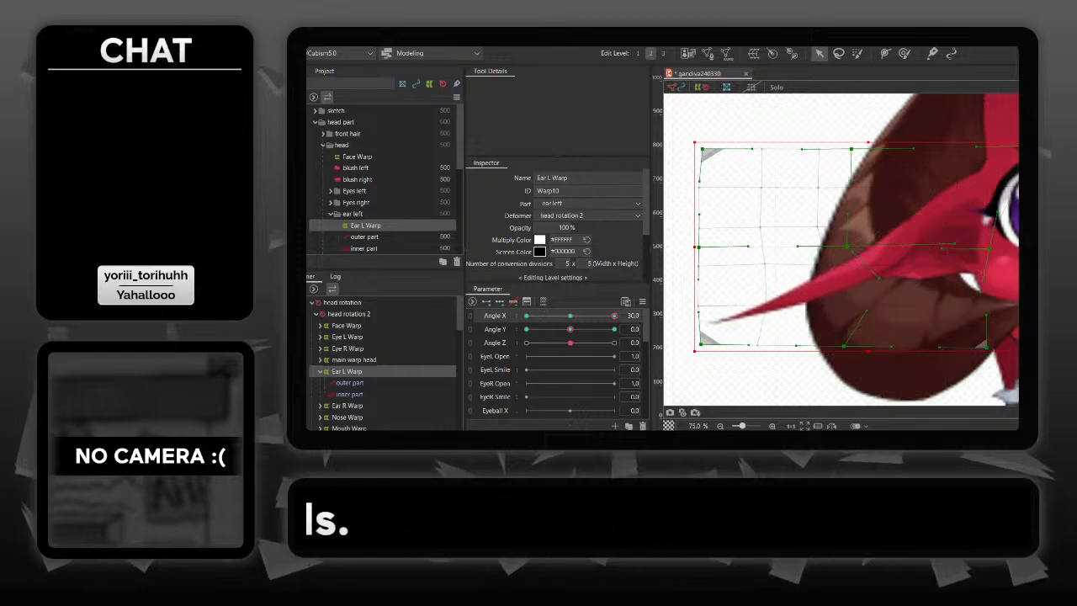
{"action": "key", "text": "Escape"}
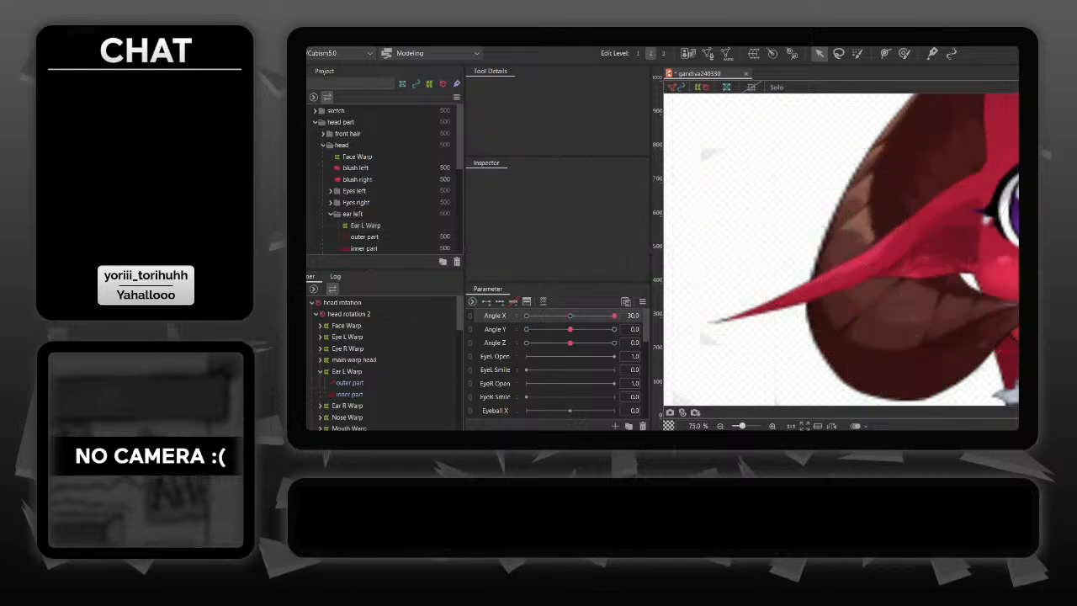
{"action": "scroll", "coordinate": [908, 253], "scroll_direction": "down", "scroll_amount": 2}
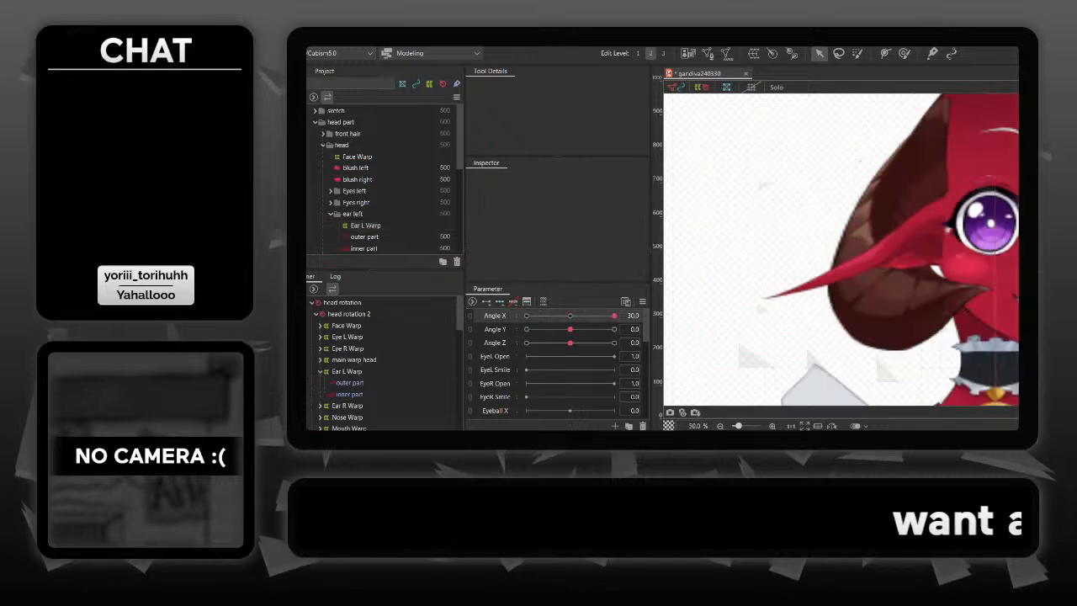
{"action": "left_click_drag", "start_coordinate": [926, 252], "coordinate": [828, 269]}
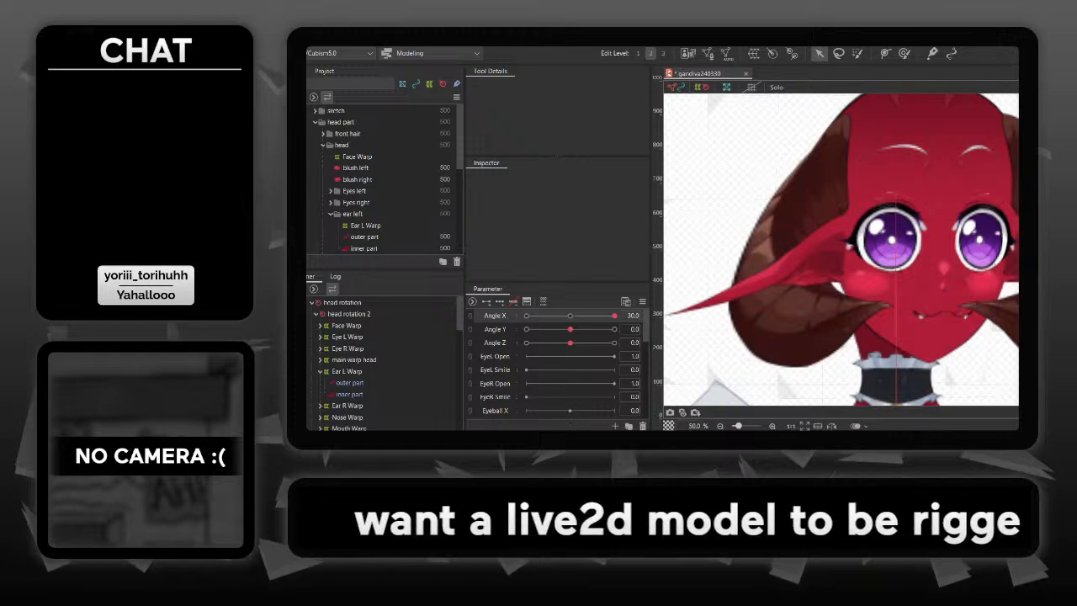
- At Angle X -30, shorten the right ear by pulling the outer edge points of Ear R Warp inward toward the head
{"action": "left_click_drag", "start_coordinate": [614, 316], "coordinate": [526, 316]}
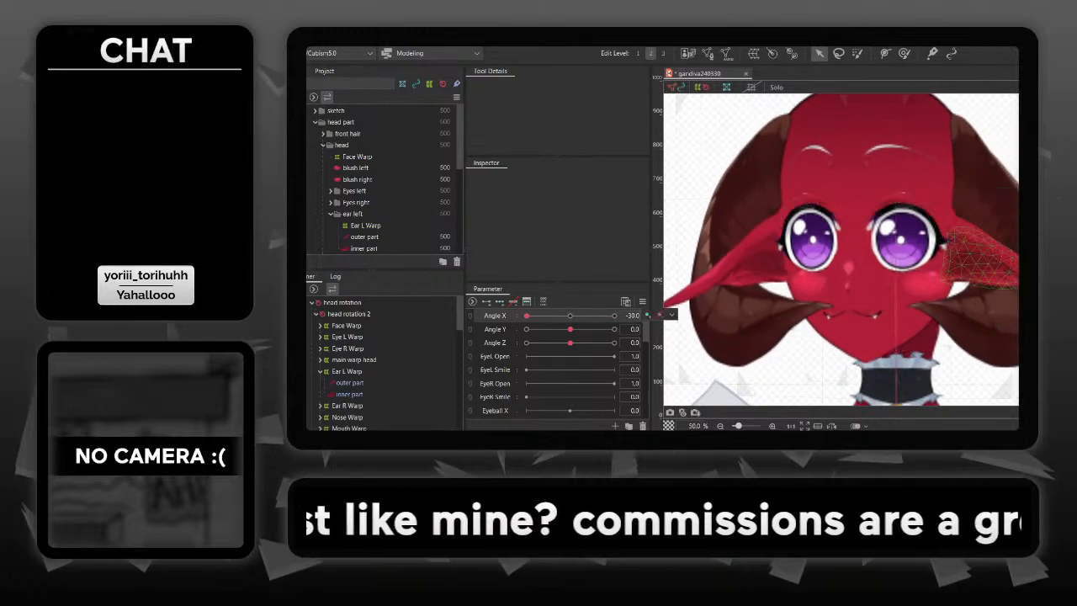
{"action": "left_click", "coordinate": [983, 261]}
{"action": "left_click_drag", "start_coordinate": [985, 270], "coordinate": [861, 247]}
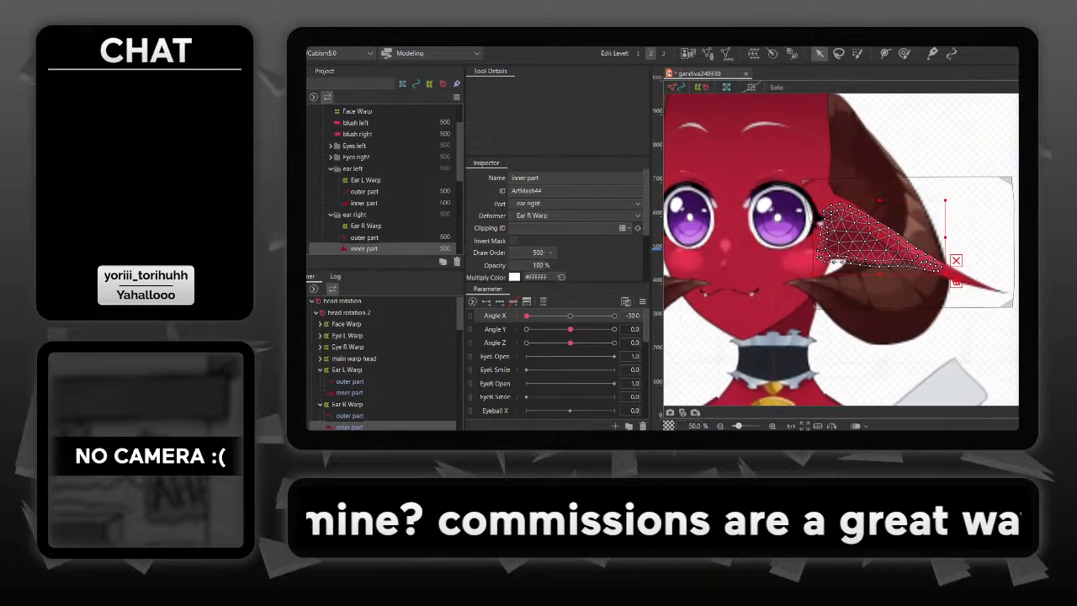
{"action": "left_click", "coordinate": [838, 308]}
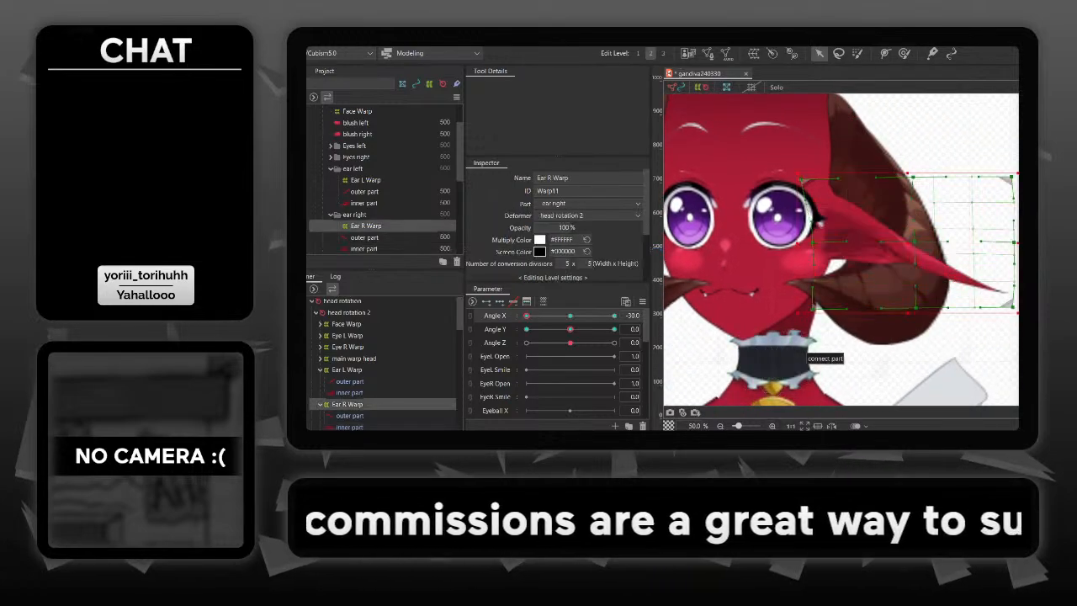
{"action": "scroll", "coordinate": [850, 253], "scroll_direction": "up", "scroll_amount": 2}
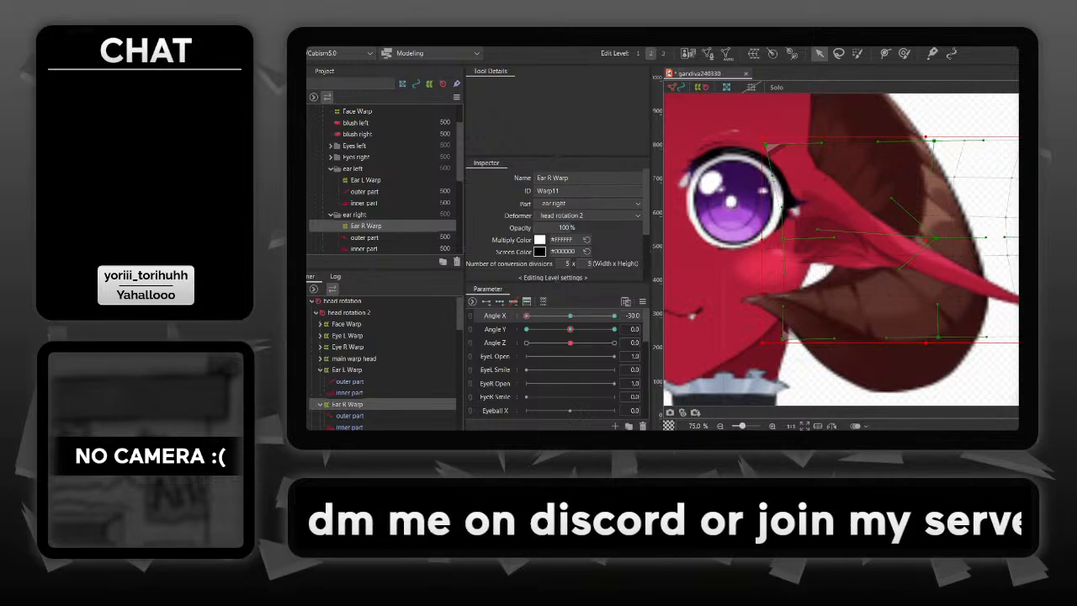
{"action": "left_click_drag", "start_coordinate": [968, 240], "coordinate": [917, 241]}
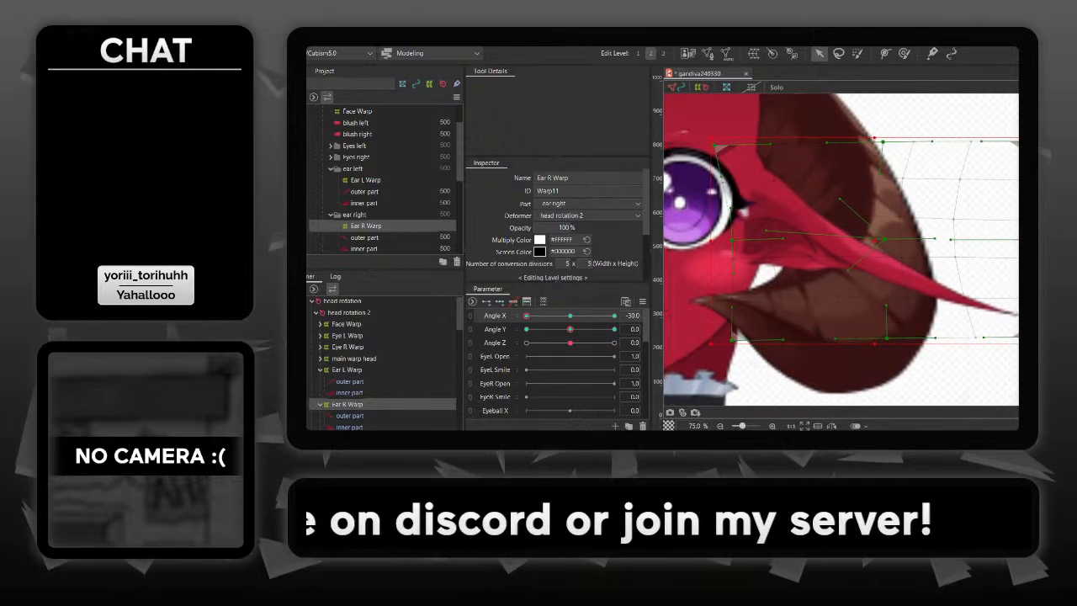
{"action": "left_click_drag", "start_coordinate": [1037, 240], "coordinate": [1003, 241]}
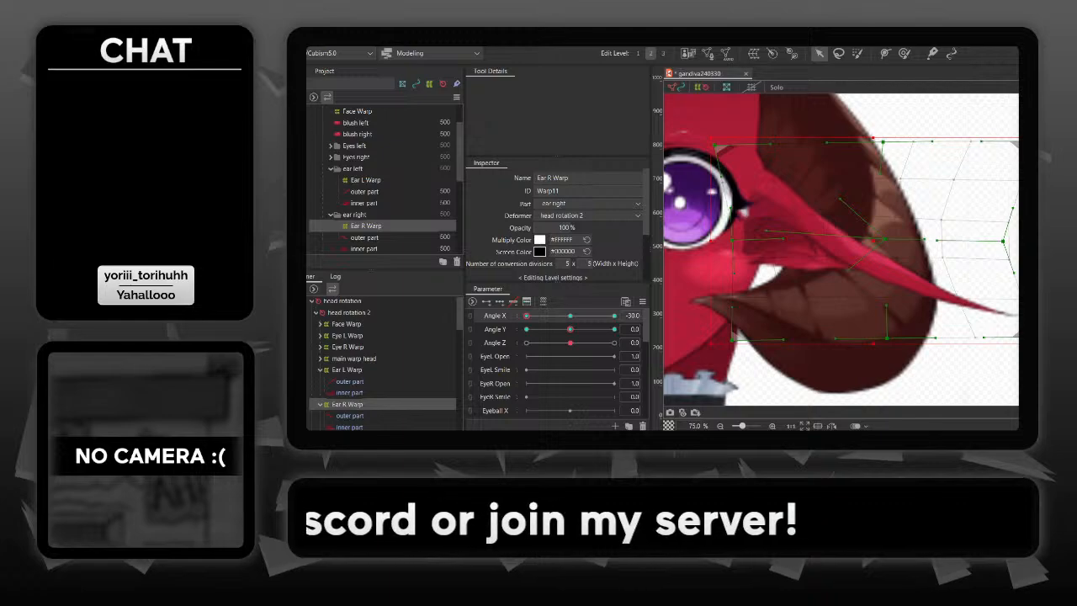
{"action": "left_click_drag", "start_coordinate": [1031, 338], "coordinate": [1008, 337]}
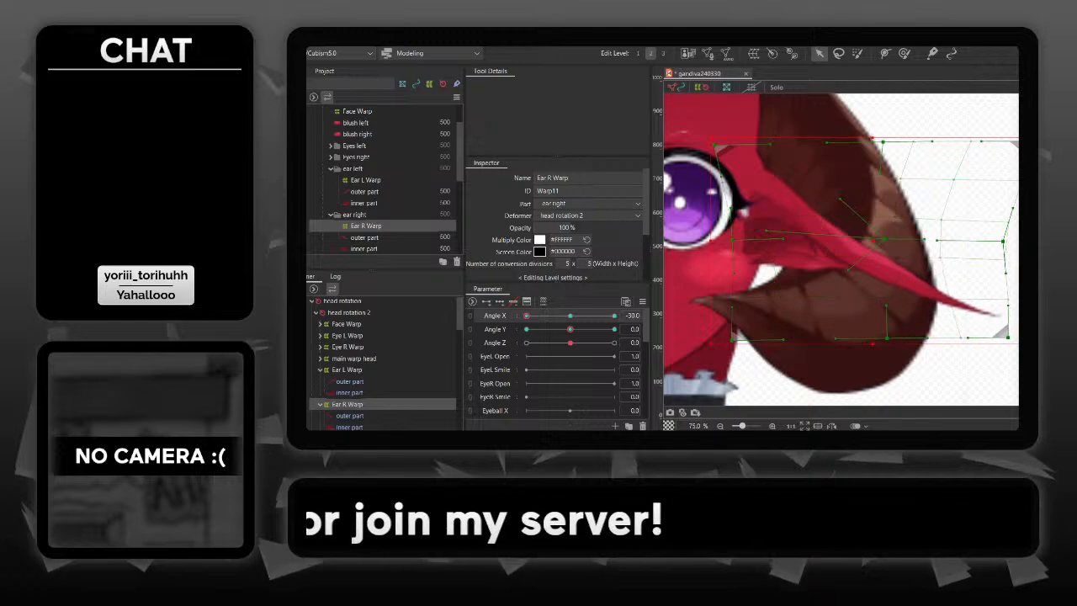
{"action": "left_click_drag", "start_coordinate": [1032, 141], "coordinate": [1012, 141]}
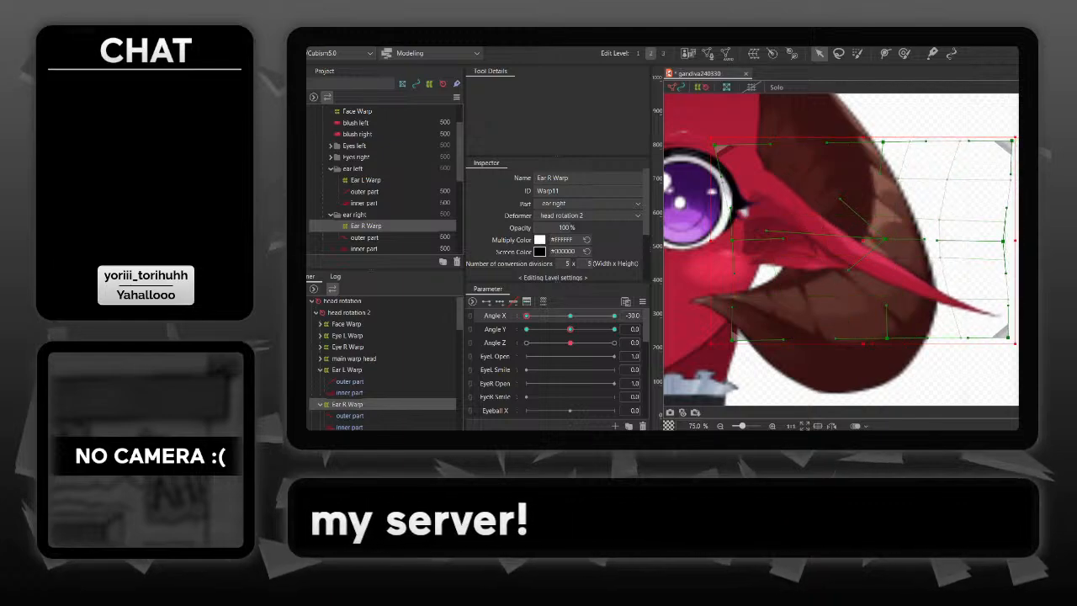
{"action": "left_click", "coordinate": [815, 339]}
{"action": "left_click", "coordinate": [755, 375]}
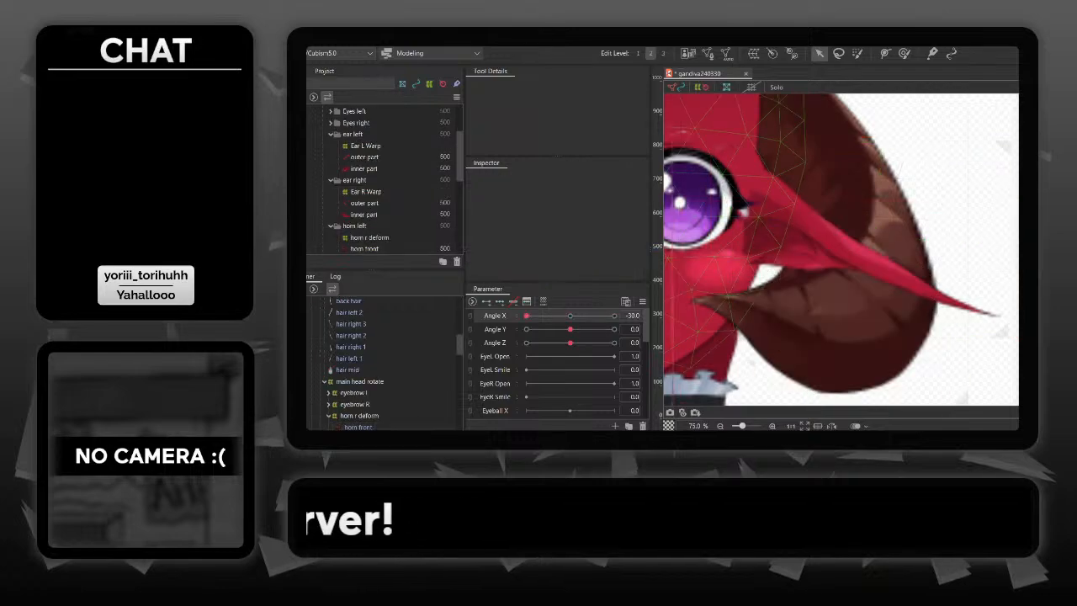
- Sweep Angle X from -30 to 30 to check how both ears follow the head turn
{"action": "left_click", "coordinate": [720, 426]}
{"action": "left_click", "coordinate": [721, 425]}
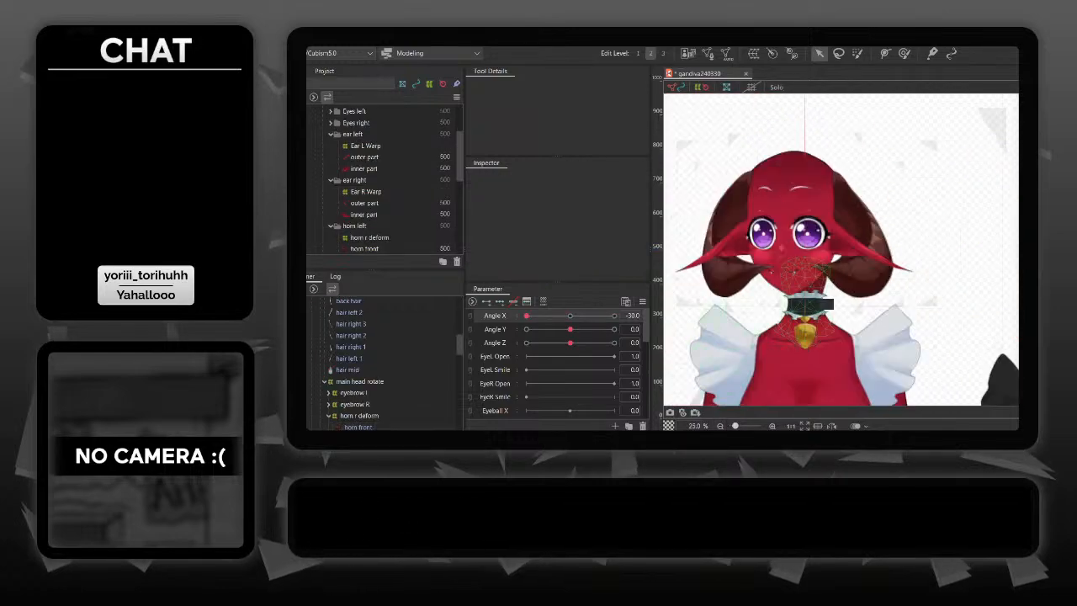
{"action": "left_click_drag", "start_coordinate": [816, 288], "coordinate": [860, 321]}
{"action": "left_click_drag", "start_coordinate": [527, 316], "coordinate": [597, 316]}
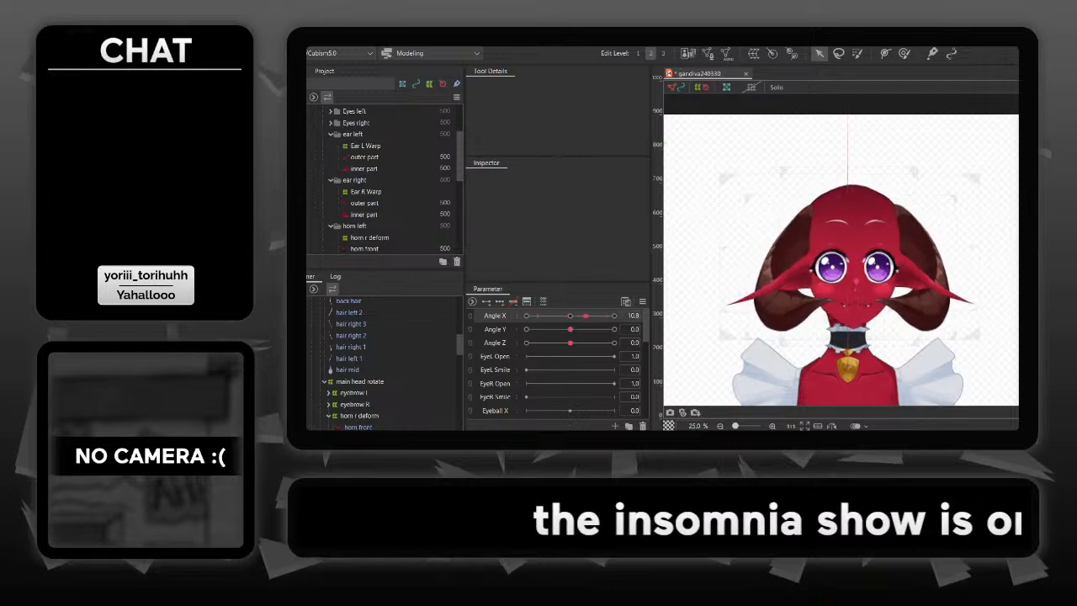
{"action": "left_click_drag", "start_coordinate": [585, 316], "coordinate": [614, 316]}
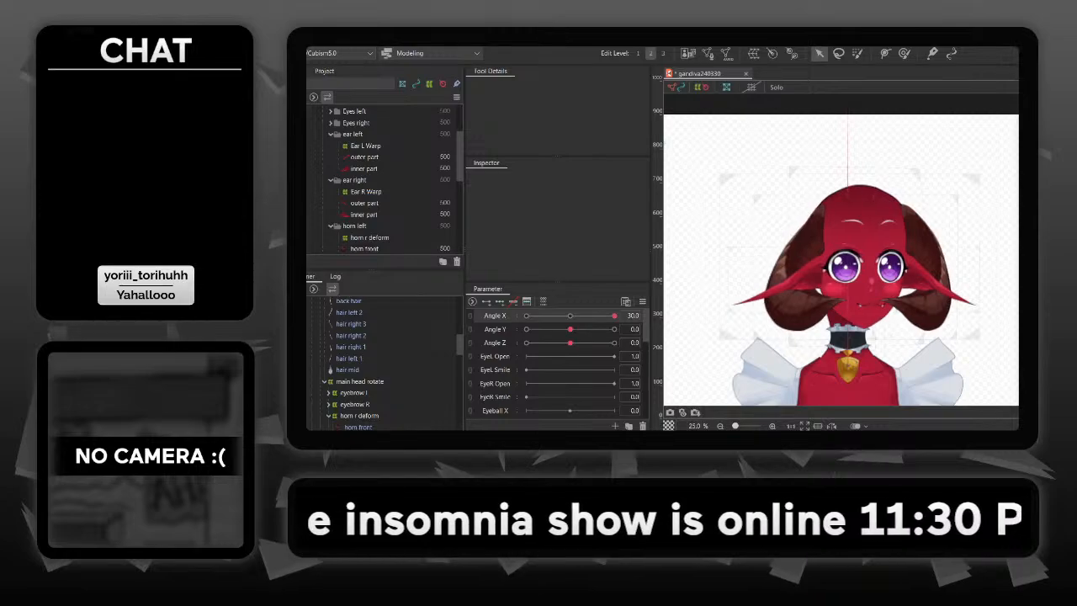
- At Angle X 30, shorten the left ear by pulling the outer edge points of Ear L Warp inward toward the head
{"action": "scroll", "coordinate": [879, 271], "scroll_direction": "up", "scroll_amount": 3}
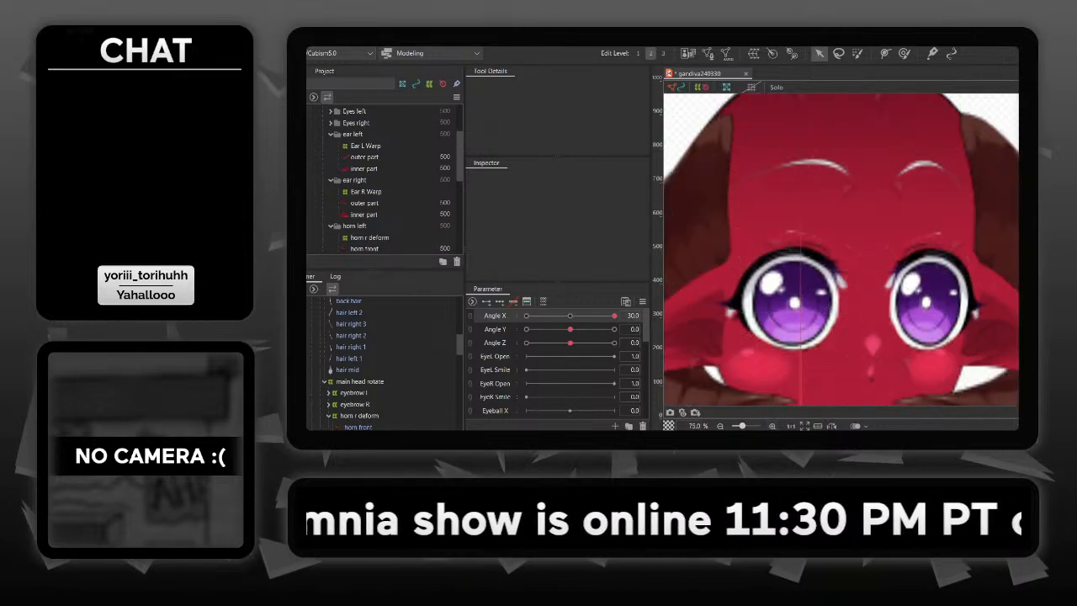
{"action": "left_click_drag", "start_coordinate": [776, 256], "coordinate": [963, 217]}
{"action": "left_click", "coordinate": [891, 232]}
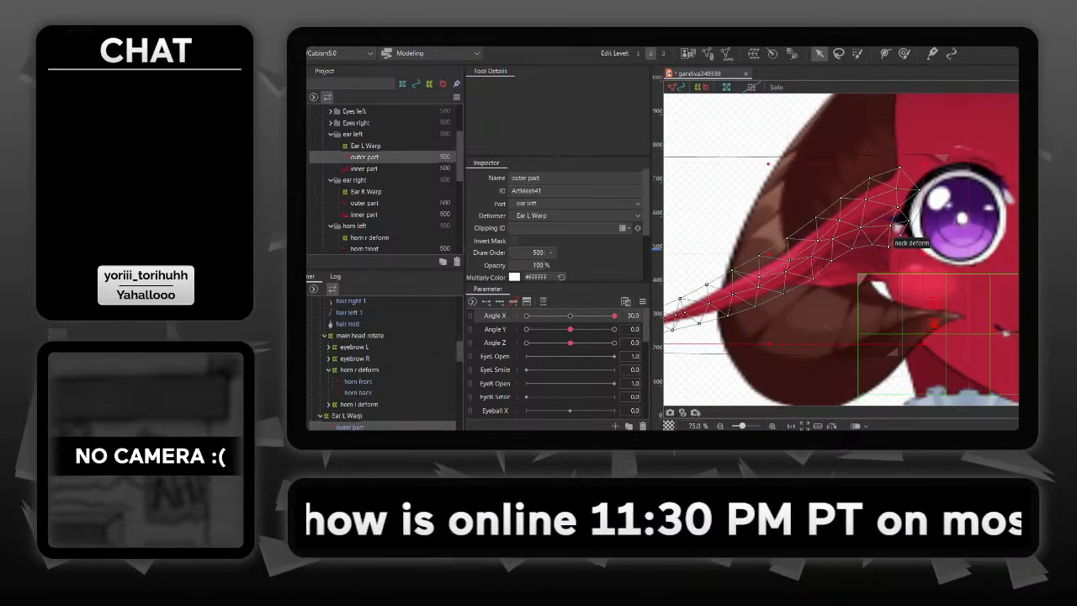
{"action": "left_click", "coordinate": [897, 276]}
{"action": "left_click", "coordinate": [879, 286]}
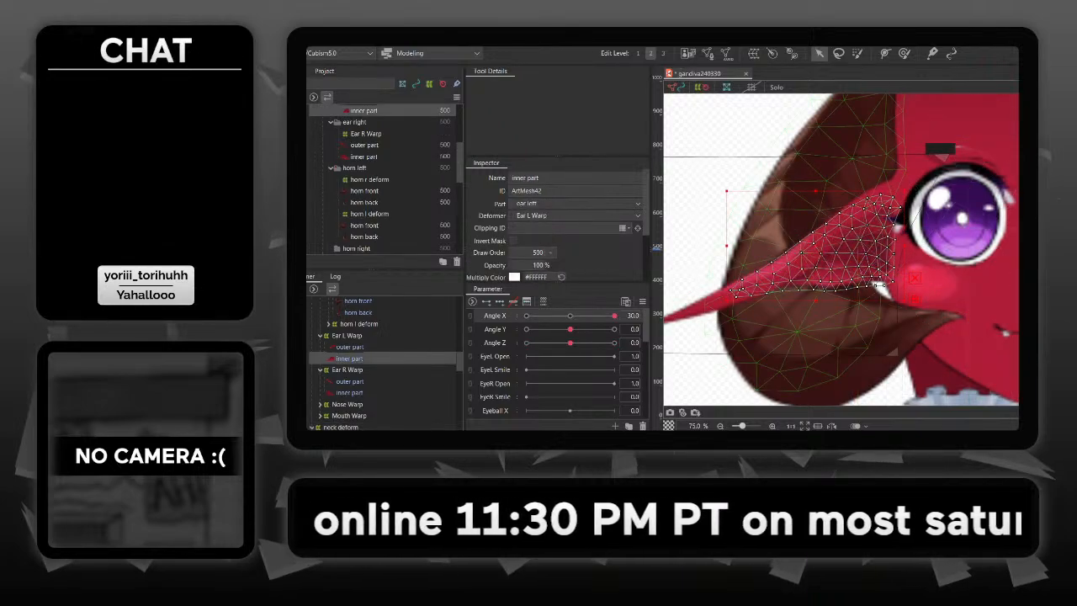
{"action": "left_click", "coordinate": [905, 248]}
{"action": "left_click_drag", "start_coordinate": [875, 252], "coordinate": [1000, 245]}
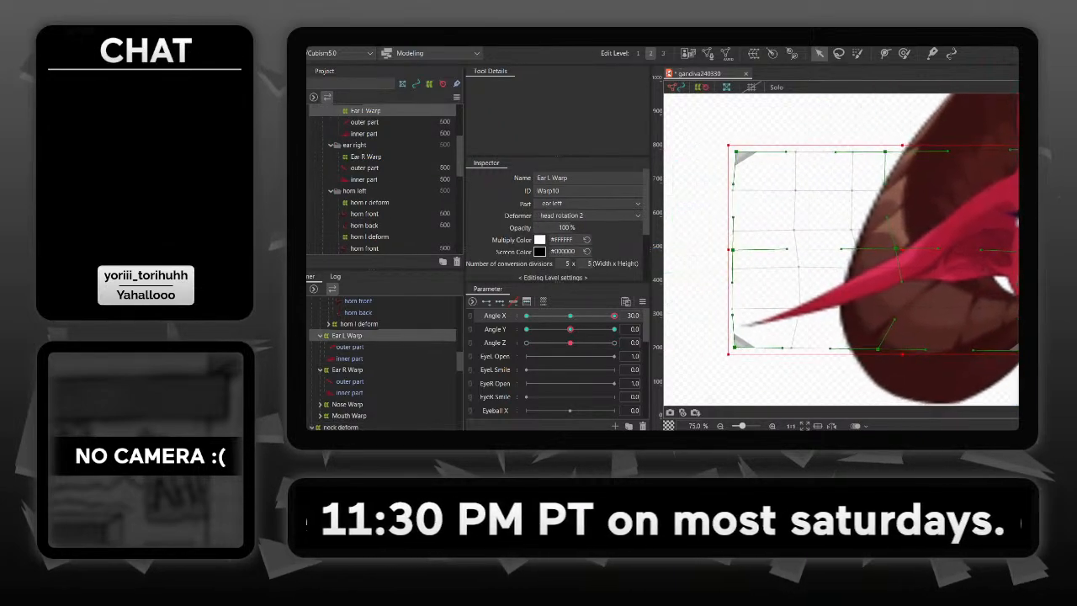
{"action": "left_click_drag", "start_coordinate": [735, 248], "coordinate": [788, 251]}
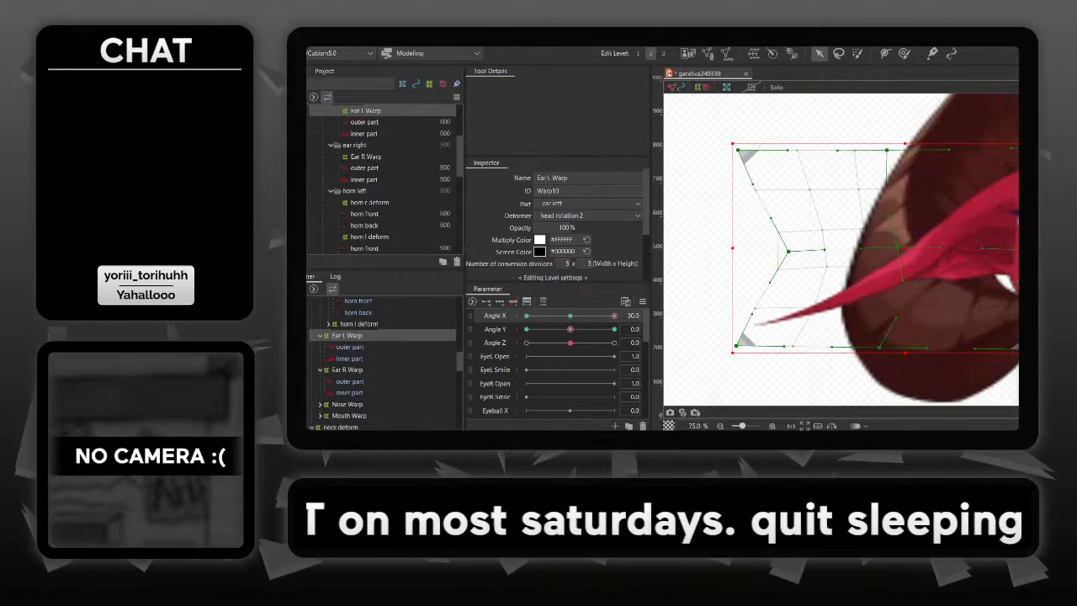
{"action": "left_click_drag", "start_coordinate": [736, 345], "coordinate": [783, 346]}
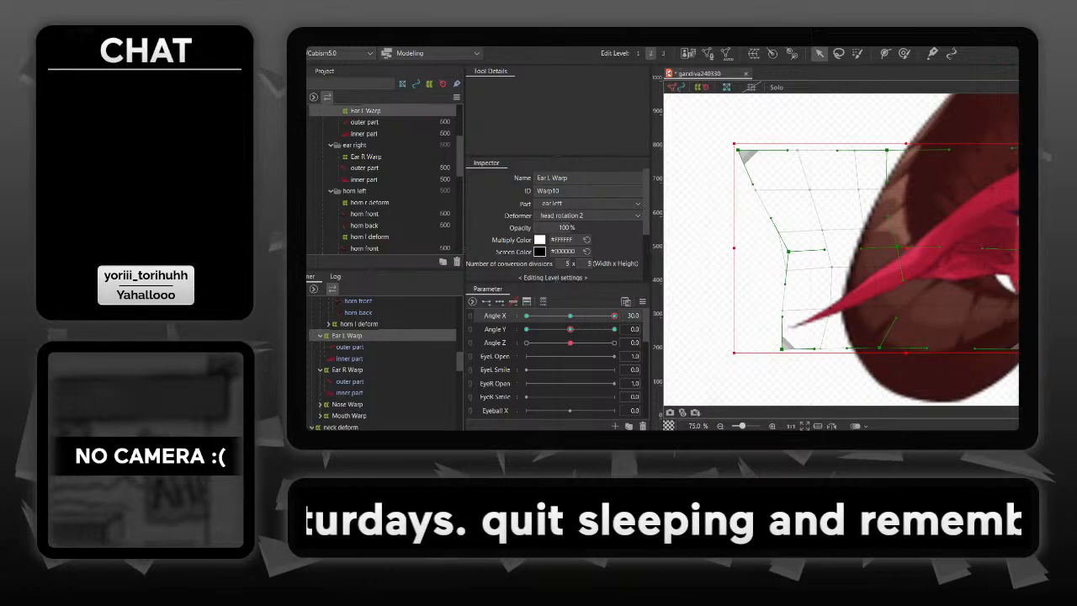
{"action": "left_click_drag", "start_coordinate": [736, 149], "coordinate": [785, 152]}
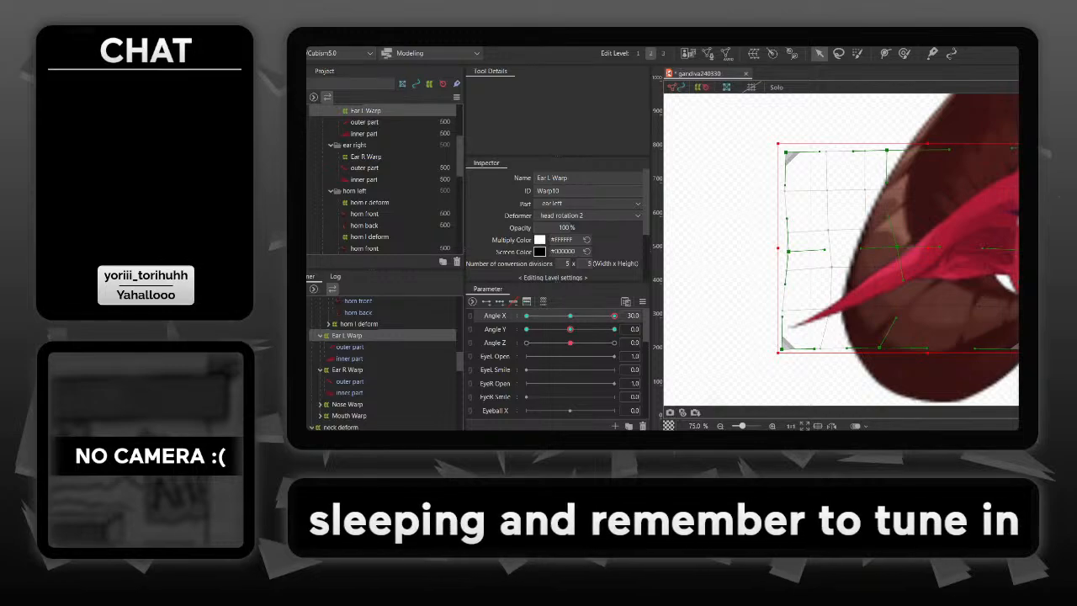
{"action": "key", "text": "Escape"}
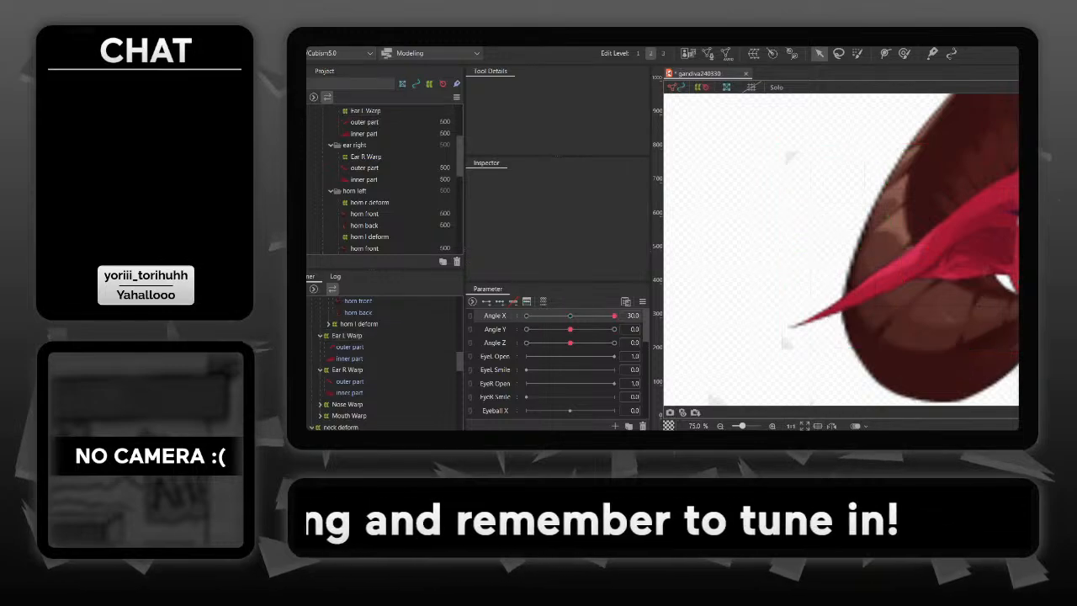
{"action": "scroll", "coordinate": [841, 263], "scroll_direction": "down", "scroll_amount": 1}
{"action": "left_click_drag", "start_coordinate": [921, 313], "coordinate": [751, 333]}
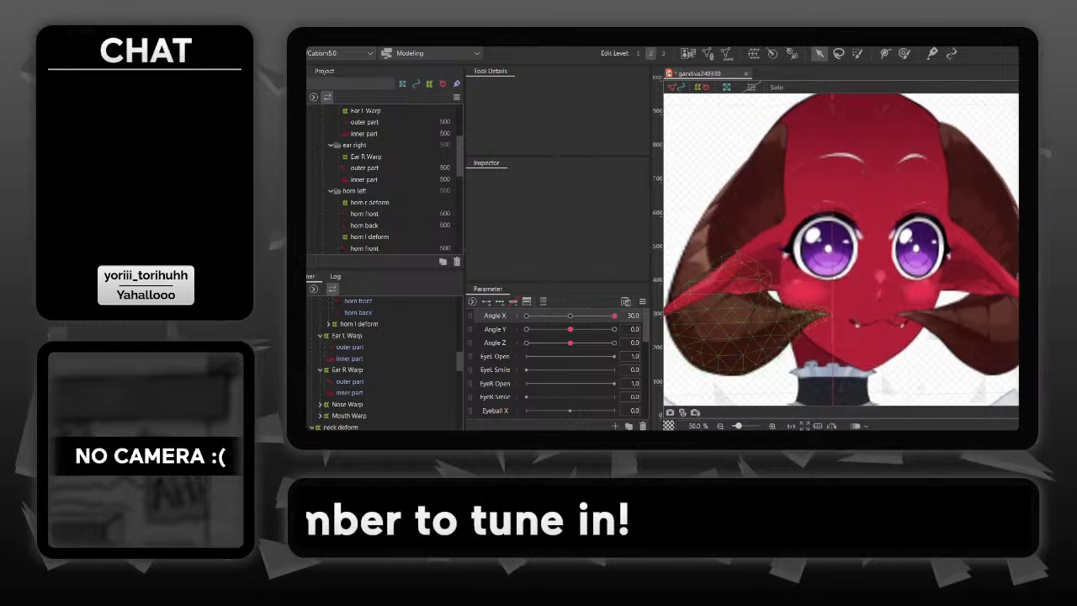
- At Angle X 30, raise the lower edge of the right ear's Ear R Warp by moving its bottom control points upward
{"action": "mouse_move", "coordinate": [615, 316]}
{"action": "left_mouse_down"}
{"action": "mouse_move", "coordinate": [558, 316]}
{"action": "mouse_move", "coordinate": [615, 315]}
{"action": "left_mouse_up"}
{"action": "left_click", "coordinate": [946, 247]}
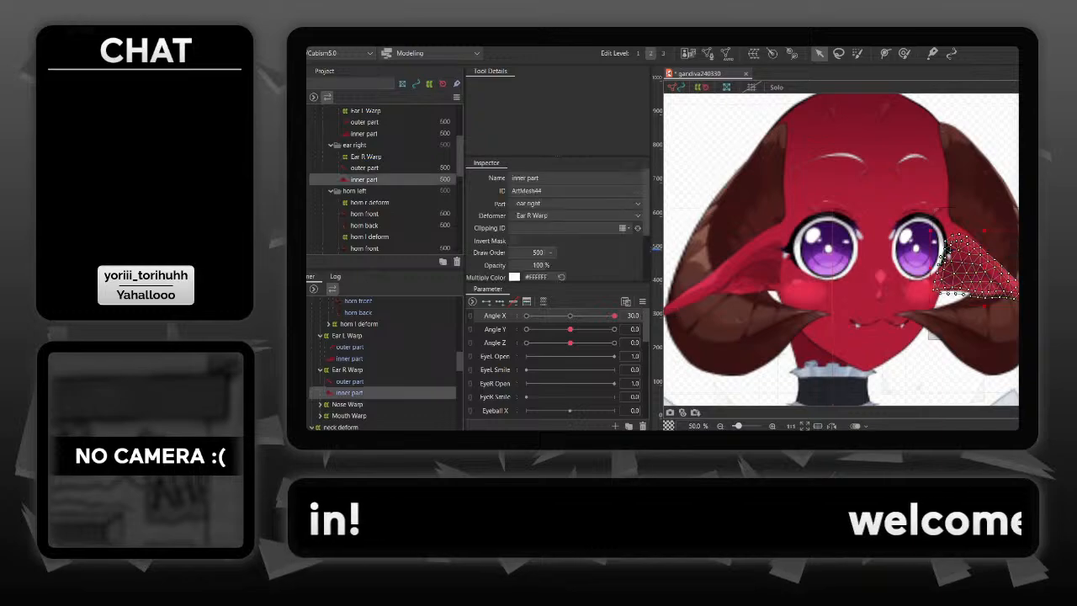
{"action": "left_click_drag", "start_coordinate": [948, 249], "coordinate": [860, 242]}
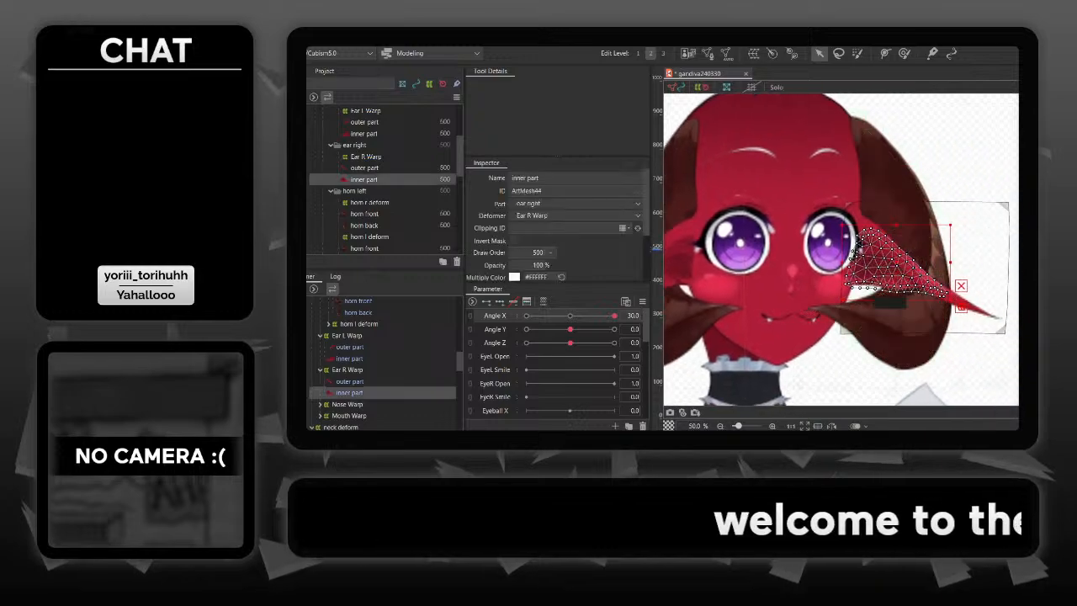
{"action": "left_click", "coordinate": [877, 329]}
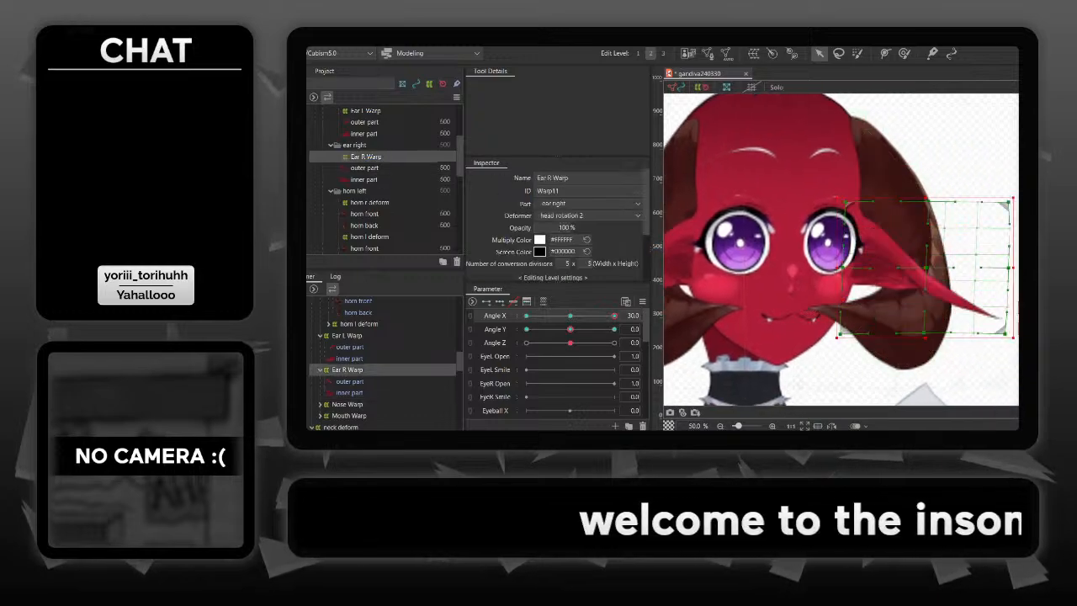
{"action": "left_click_drag", "start_coordinate": [841, 333], "coordinate": [848, 315]}
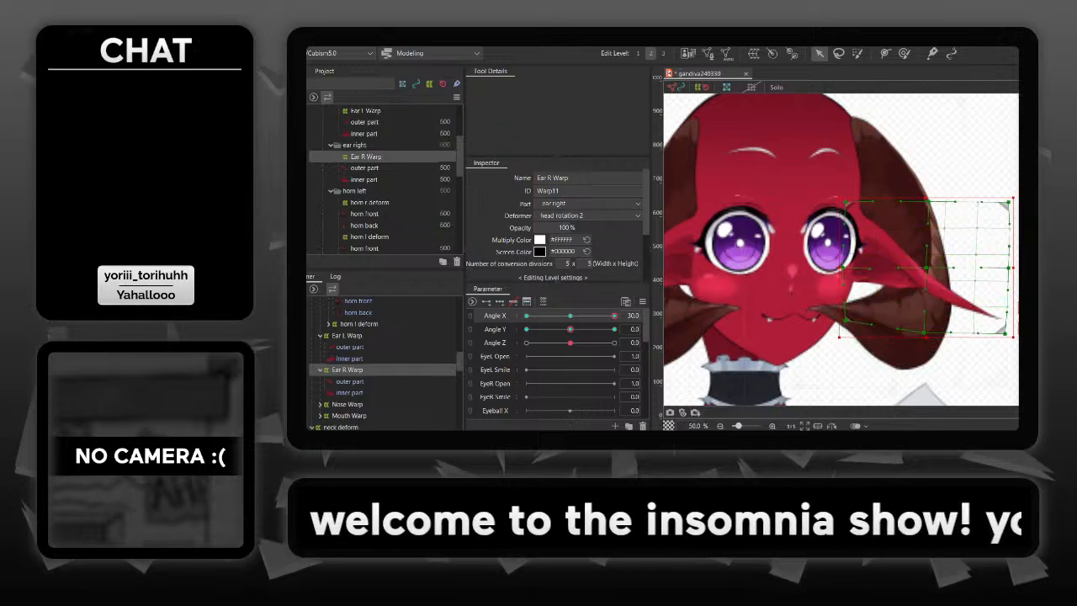
{"action": "left_click_drag", "start_coordinate": [1005, 325], "coordinate": [1005, 323]}
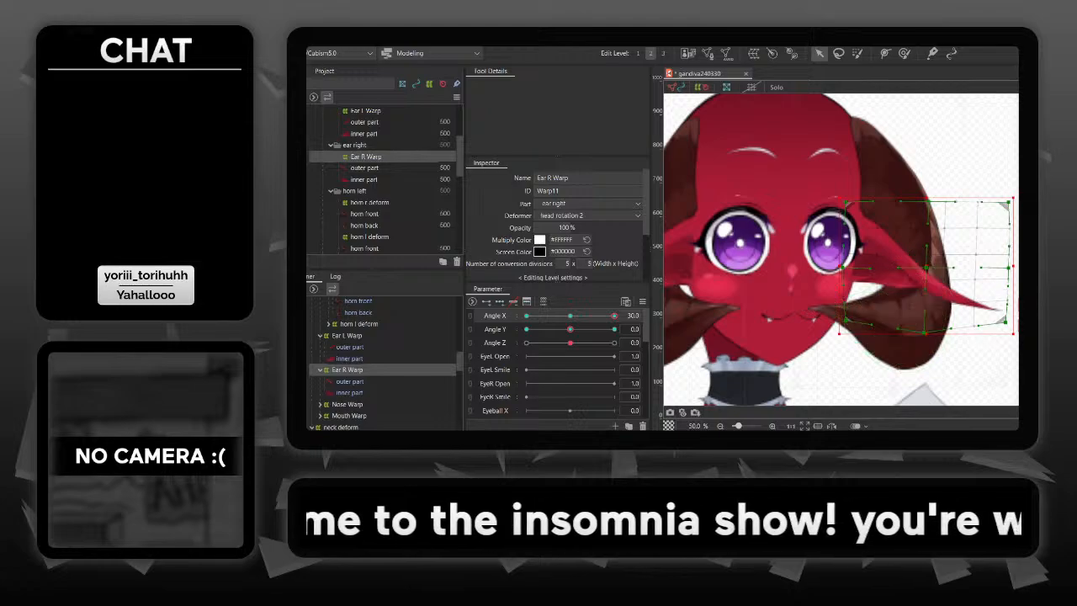
{"action": "left_click_drag", "start_coordinate": [924, 334], "coordinate": [944, 294]}
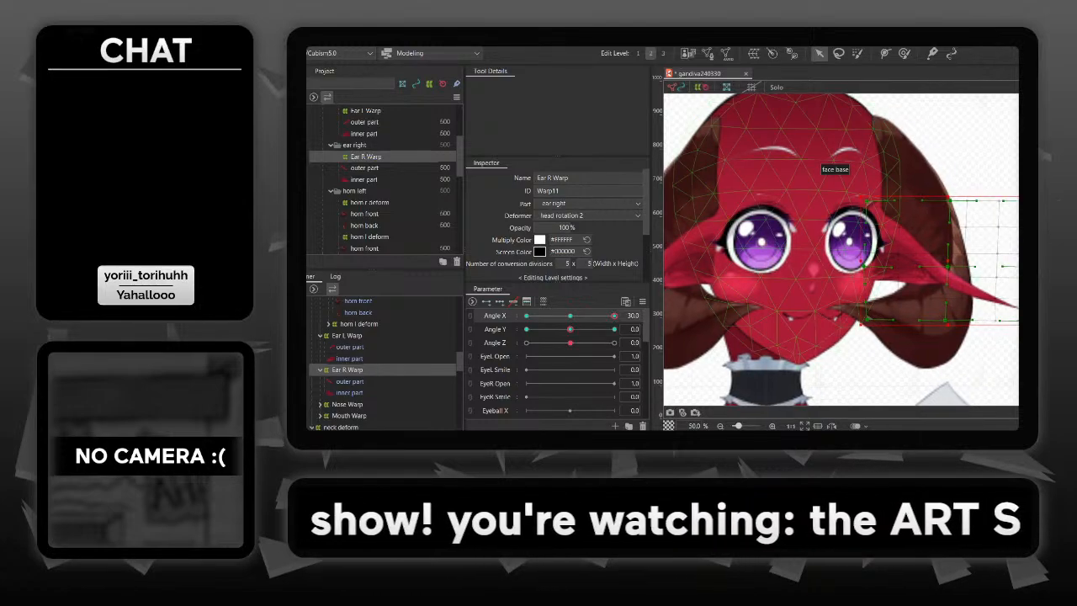
- At Angle X 30, lower Ear R Warp's bottom edge slightly and shift its inner edge control points toward the face
{"action": "mouse_move", "coordinate": [614, 315]}
{"action": "left_mouse_down"}
{"action": "mouse_move", "coordinate": [569, 316]}
{"action": "mouse_move", "coordinate": [614, 316]}
{"action": "left_mouse_up"}
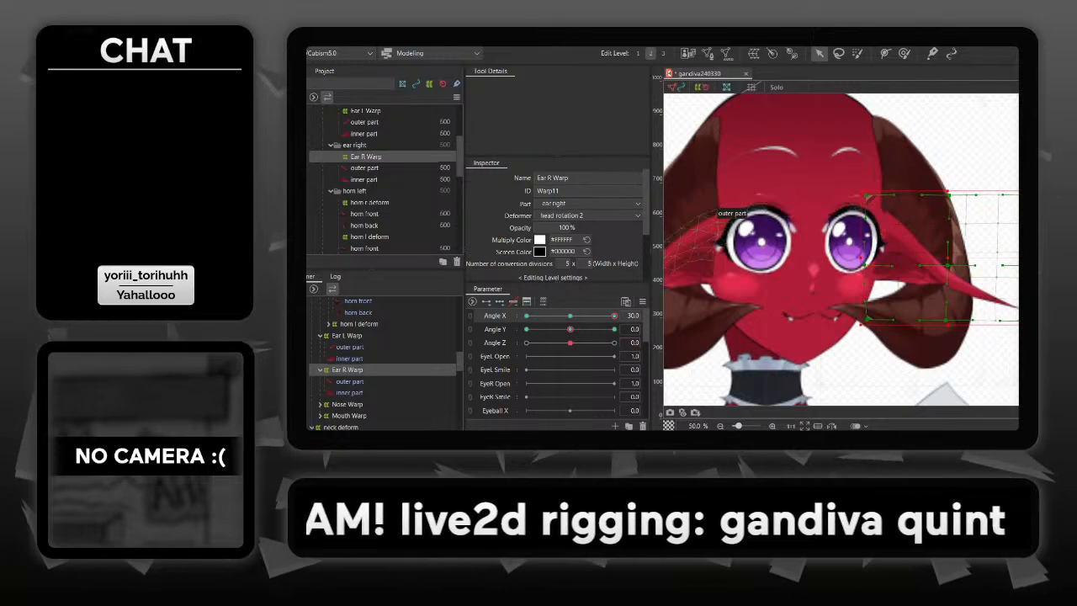
{"action": "left_click_drag", "start_coordinate": [614, 315], "coordinate": [589, 316]}
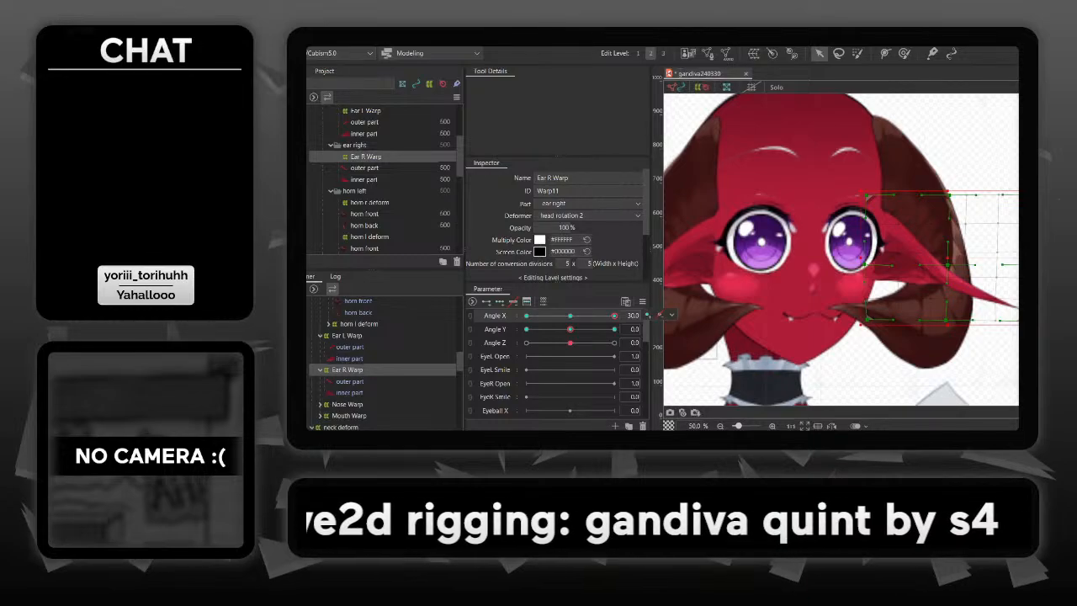
{"action": "left_click", "coordinate": [495, 315]}
{"action": "left_click", "coordinate": [690, 327]}
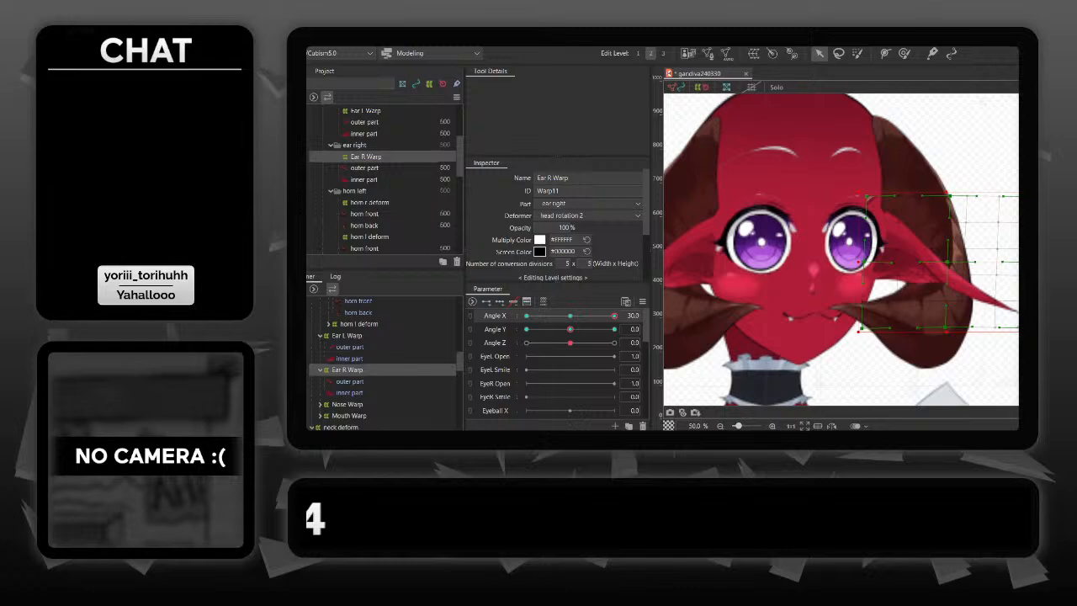
{"action": "left_click", "coordinate": [991, 362]}
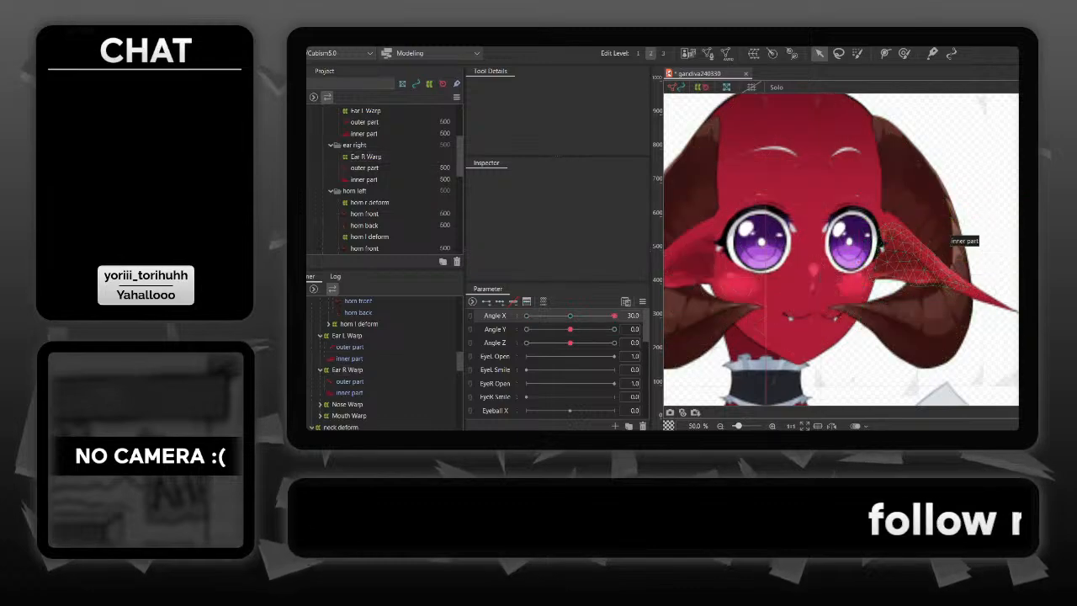
{"action": "left_click", "coordinate": [926, 257]}
{"action": "left_click", "coordinate": [876, 243]}
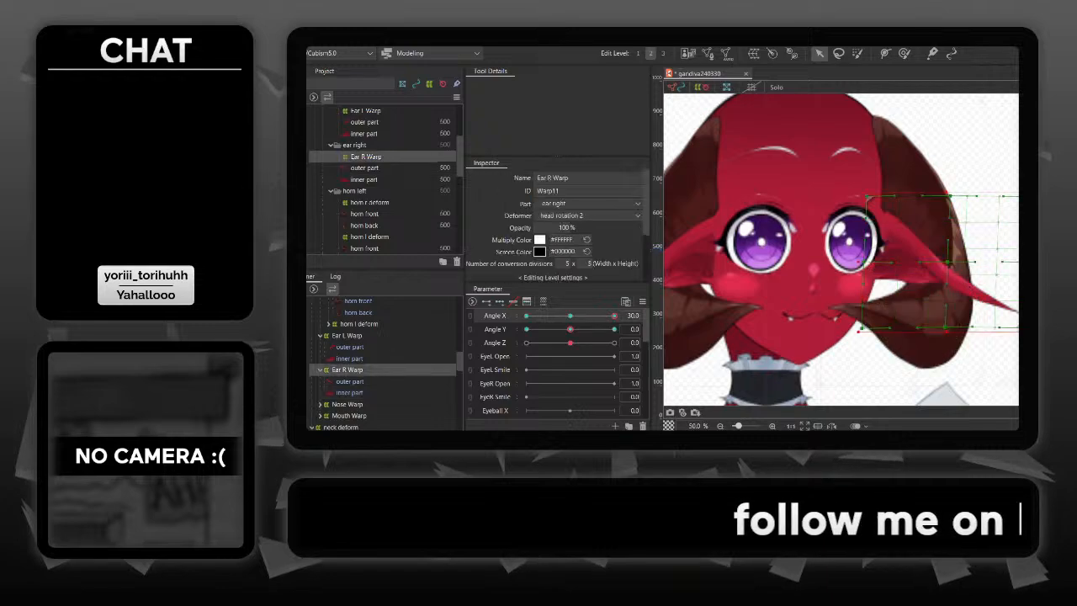
{"action": "left_click_drag", "start_coordinate": [863, 262], "coordinate": [856, 262]}
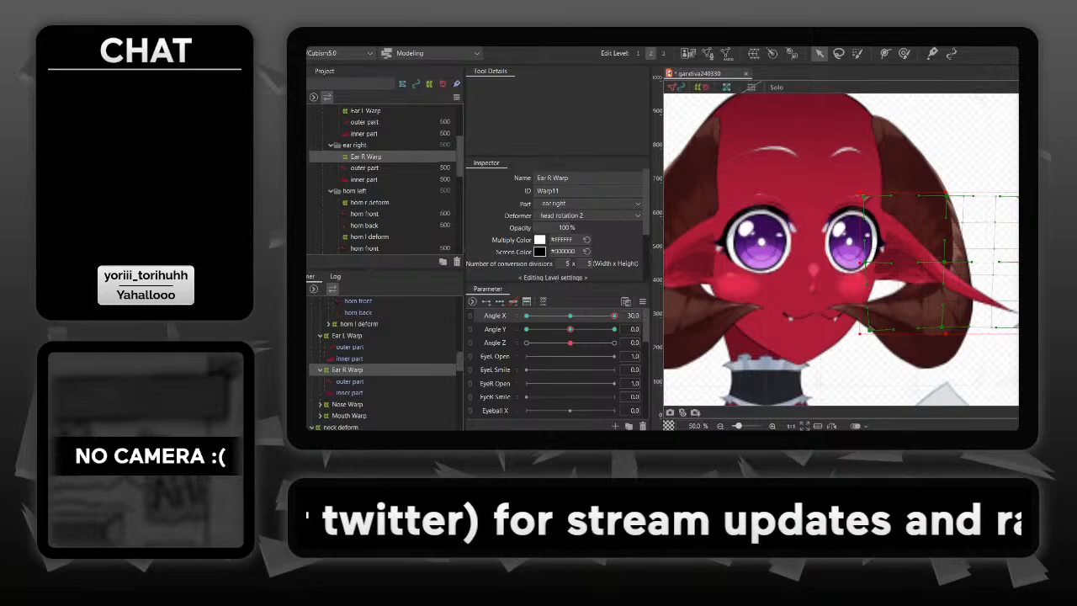
{"action": "left_click", "coordinate": [994, 358]}
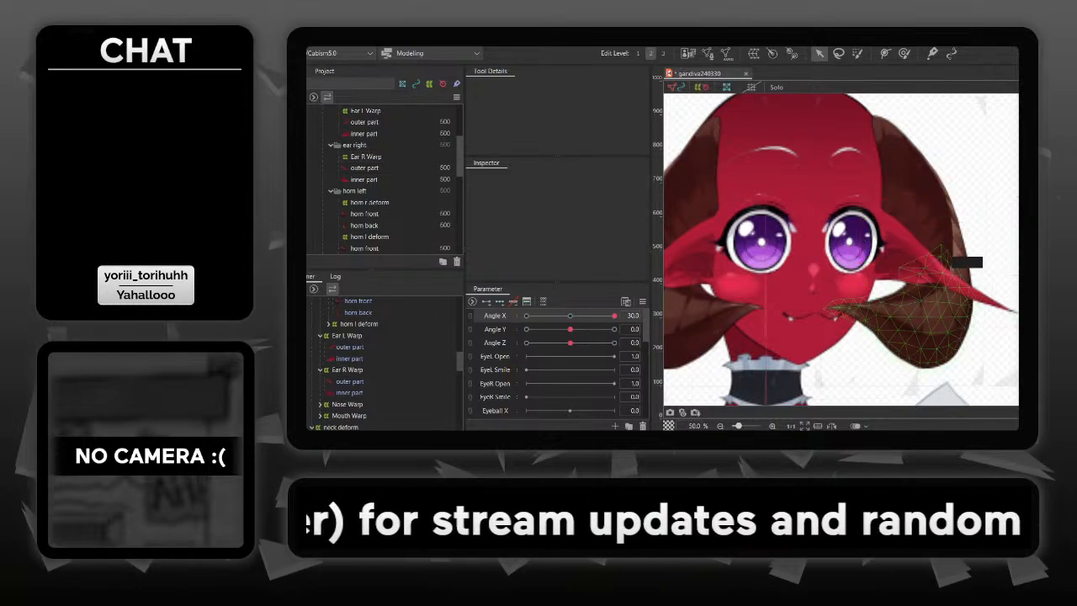
- Sweep Angle X between 30 and -30 to check both ears during the head turn, and reset it to 0
{"action": "left_click_drag", "start_coordinate": [943, 251], "coordinate": [1017, 259]}
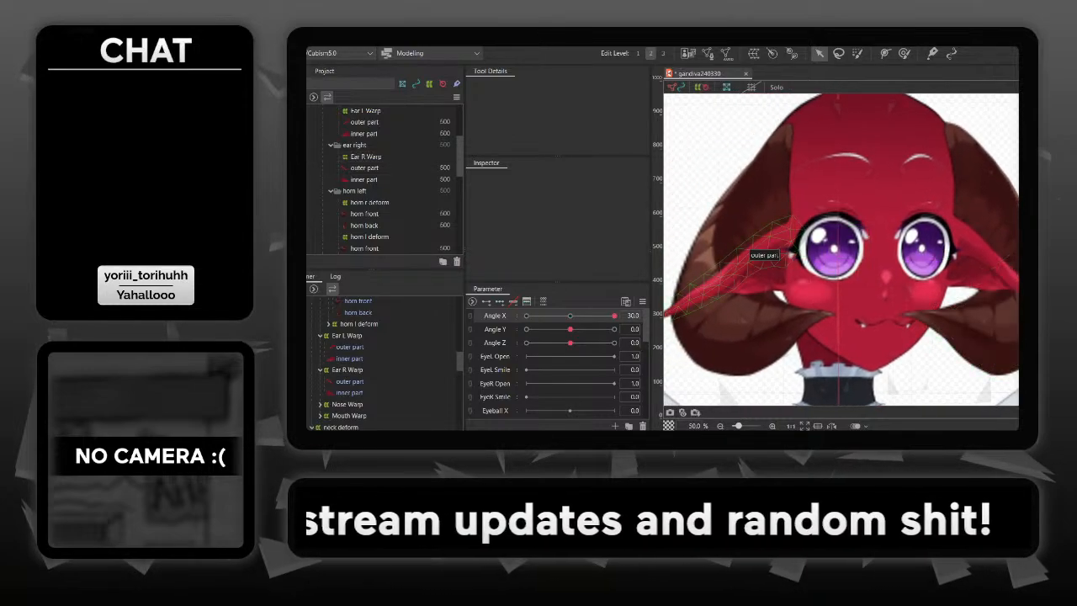
{"action": "mouse_move", "coordinate": [615, 315]}
{"action": "left_mouse_down"}
{"action": "mouse_move", "coordinate": [578, 316]}
{"action": "mouse_move", "coordinate": [614, 315]}
{"action": "left_mouse_up"}
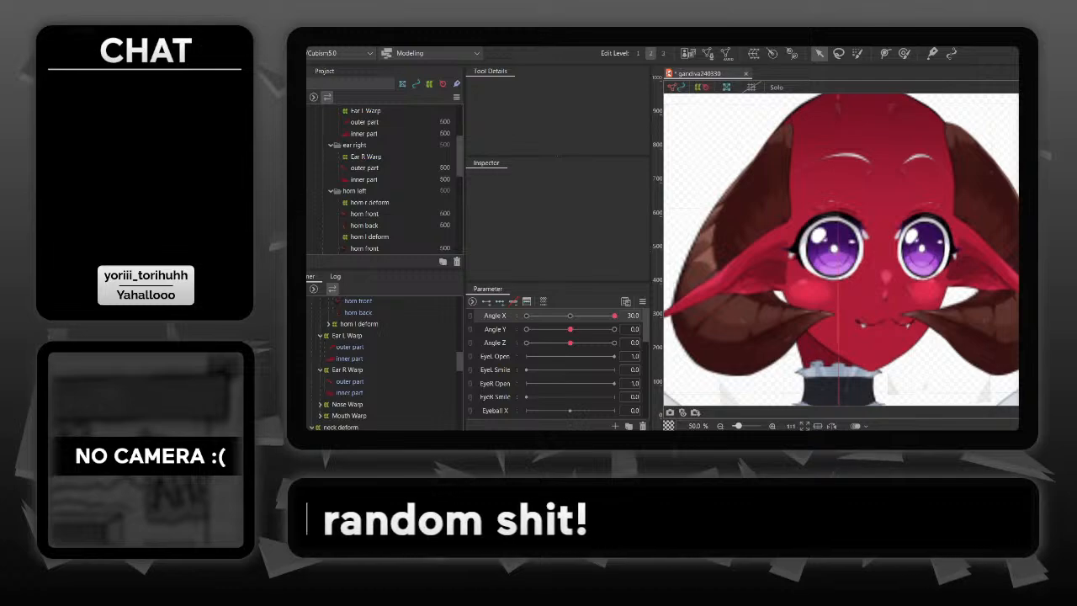
{"action": "left_click_drag", "start_coordinate": [614, 316], "coordinate": [527, 316]}
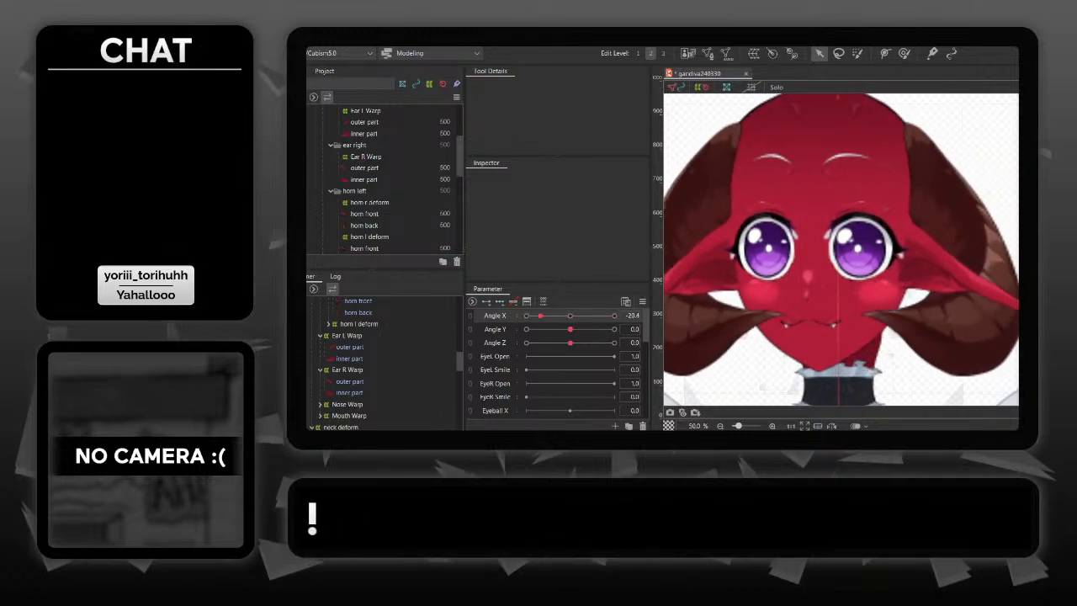
{"action": "left_click_drag", "start_coordinate": [596, 316], "coordinate": [587, 316]}
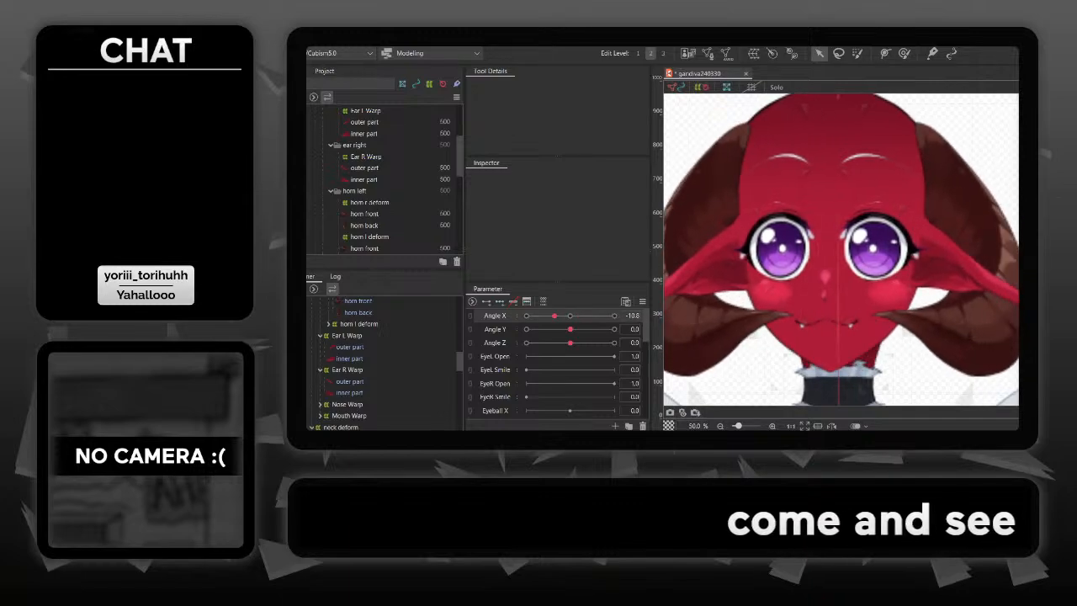
{"action": "left_click_drag", "start_coordinate": [607, 315], "coordinate": [614, 316]}
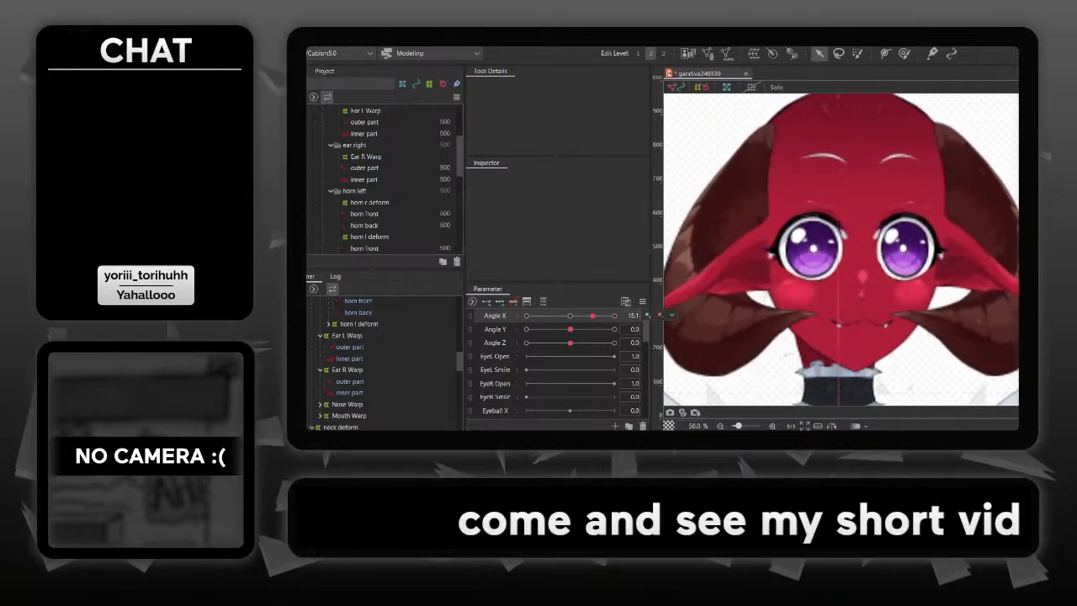
{"action": "left_click", "coordinate": [633, 316]}
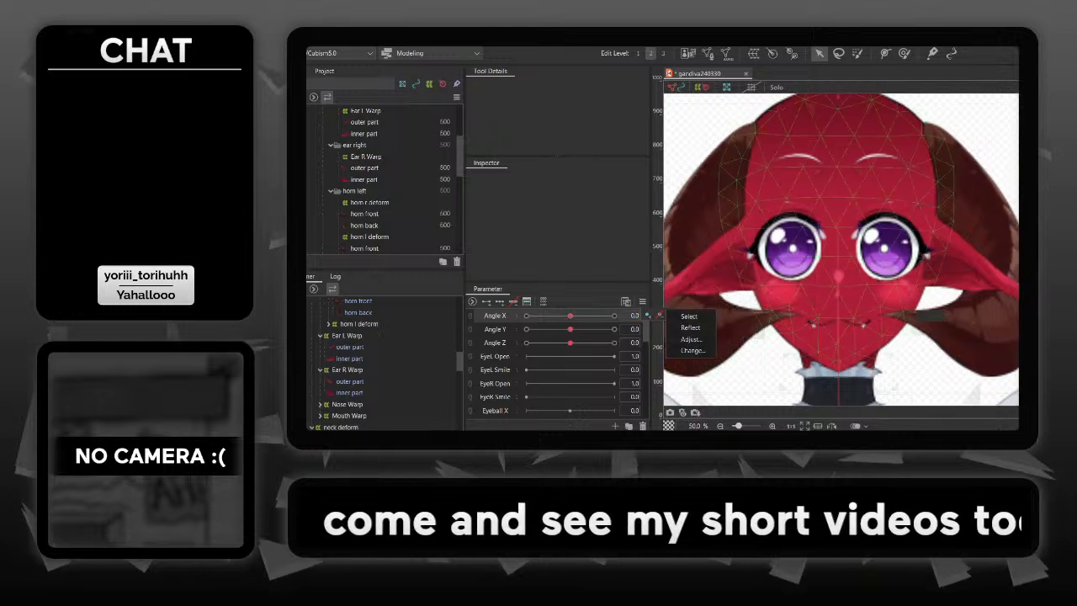
{"action": "type", "text": "0"}
{"action": "key", "text": "Return"}
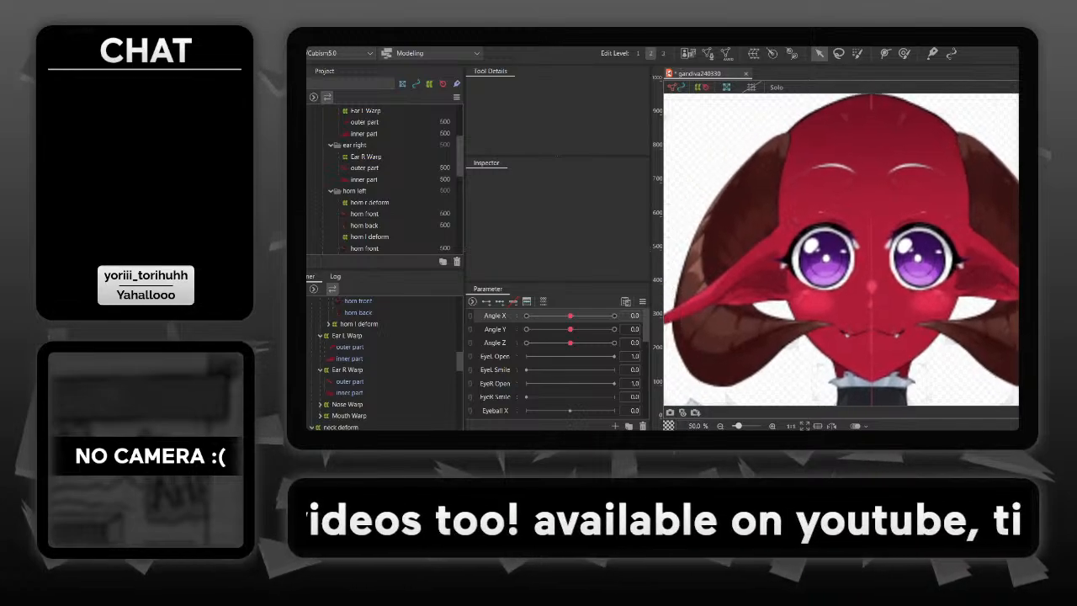
- Synthesize the corner keys of the left ear's Ear L Warp from Angle X and Angle Y, for the selected object
{"action": "left_click", "coordinate": [789, 259]}
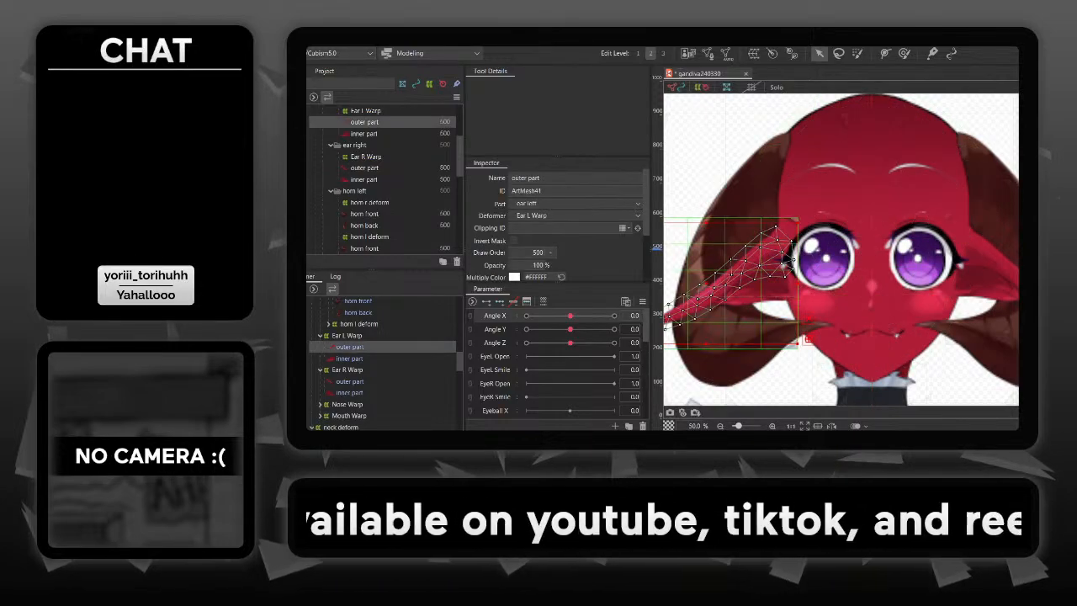
{"action": "left_click", "coordinate": [791, 259]}
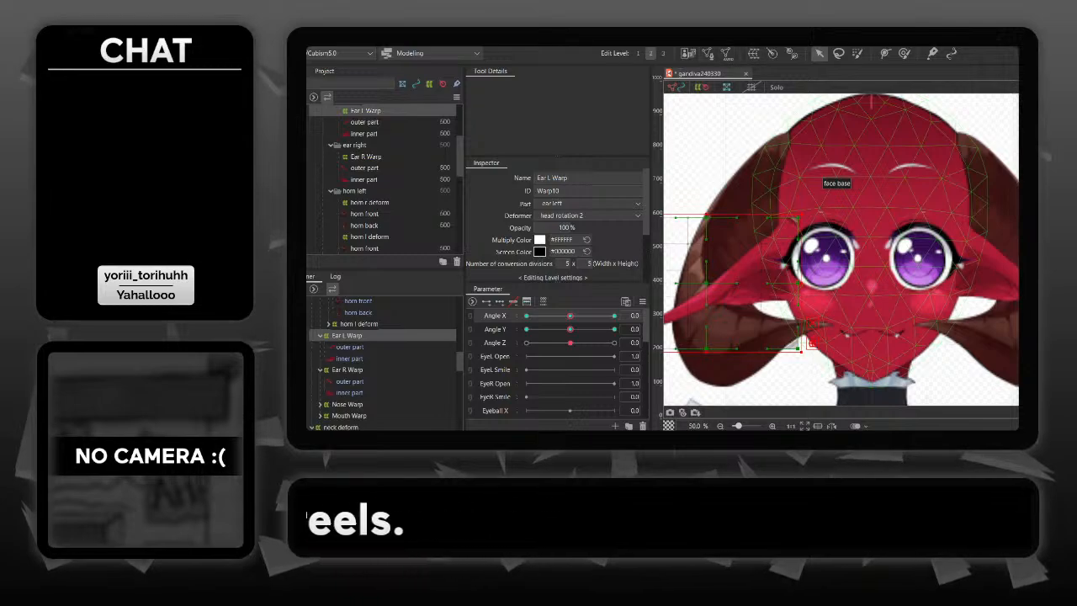
{"action": "key", "text": "ctrl+shift+c"}
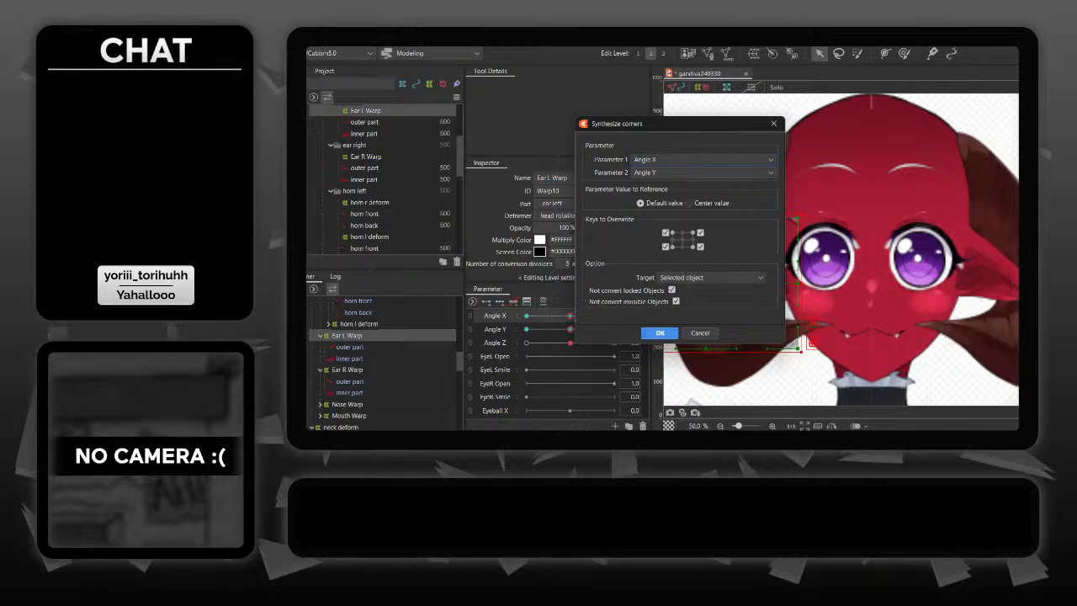
{"action": "left_click", "coordinate": [660, 333]}
- Synthesize the corner keys of the right ear's Ear R Warp from Angle X and Angle Y
{"action": "left_click", "coordinate": [964, 265]}
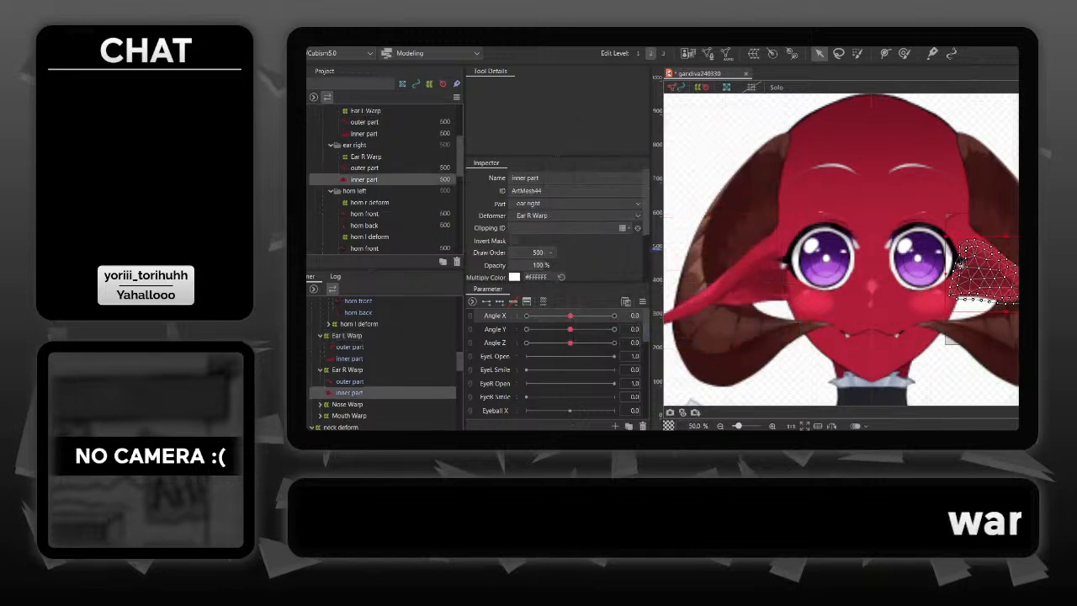
{"action": "left_click", "coordinate": [958, 267]}
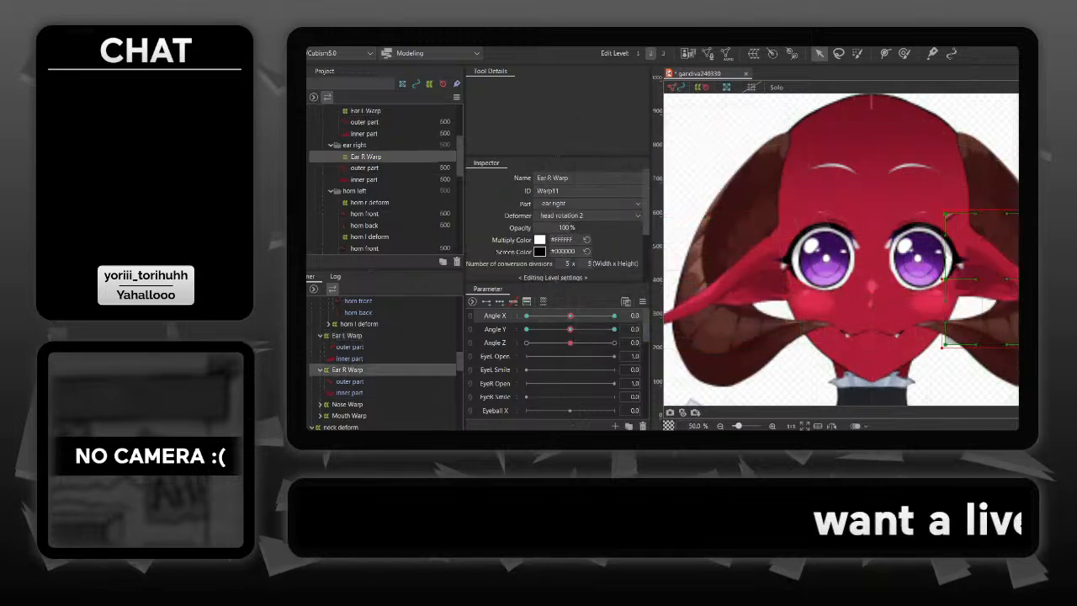
{"action": "left_click", "coordinate": [543, 301]}
{"action": "left_click", "coordinate": [659, 332]}
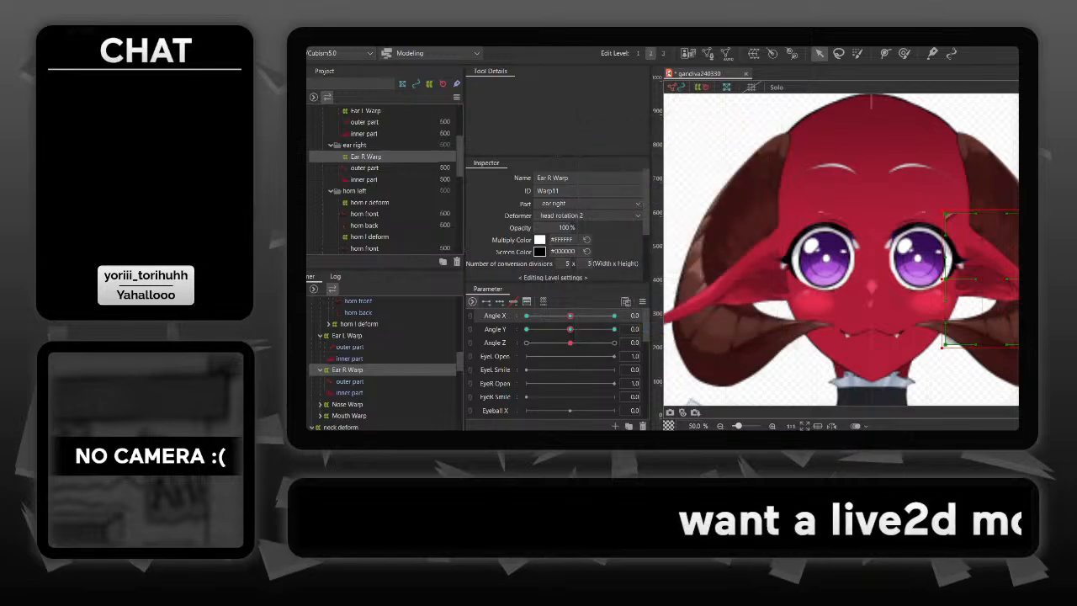
- Link Angle X and Angle Y into one combined grid and turn the head diagonally to test the ears
{"action": "left_click", "coordinate": [470, 316]}
{"action": "left_click", "coordinate": [758, 386]}
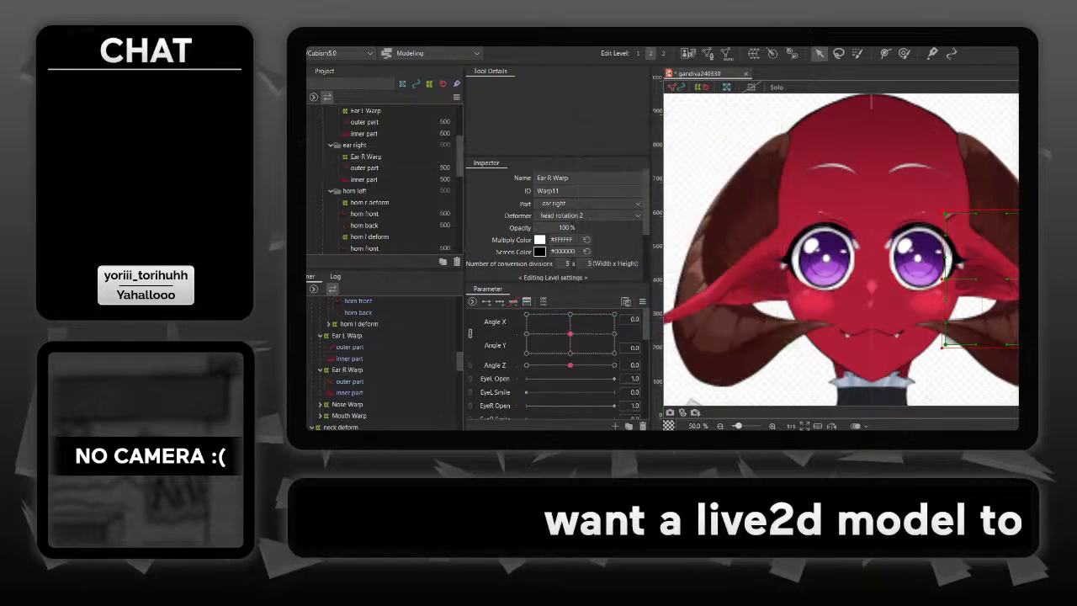
{"action": "mouse_move", "coordinate": [571, 334]}
{"action": "left_mouse_down"}
{"action": "mouse_move", "coordinate": [575, 343]}
{"action": "mouse_move", "coordinate": [551, 331]}
{"action": "mouse_move", "coordinate": [581, 323]}
{"action": "mouse_move", "coordinate": [535, 334]}
{"action": "mouse_move", "coordinate": [613, 333]}
{"action": "mouse_move", "coordinate": [549, 337]}
{"action": "mouse_move", "coordinate": [586, 337]}
{"action": "left_mouse_up"}
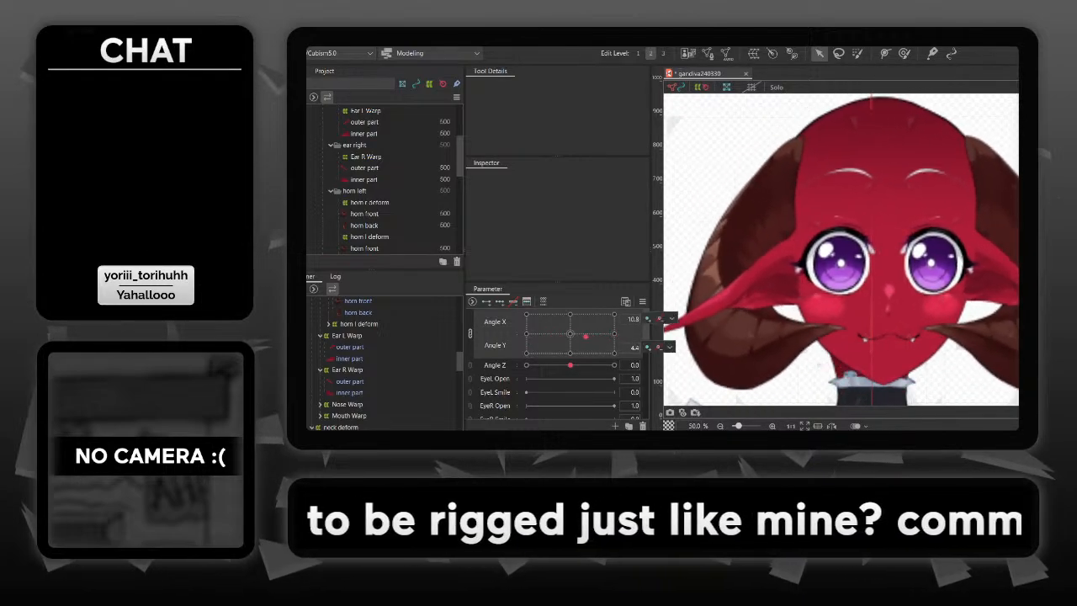
- Reset both Angle Y and Angle X to 0 so the head faces forward
{"action": "type", "text": "0"}
{"action": "key", "text": "Return"}
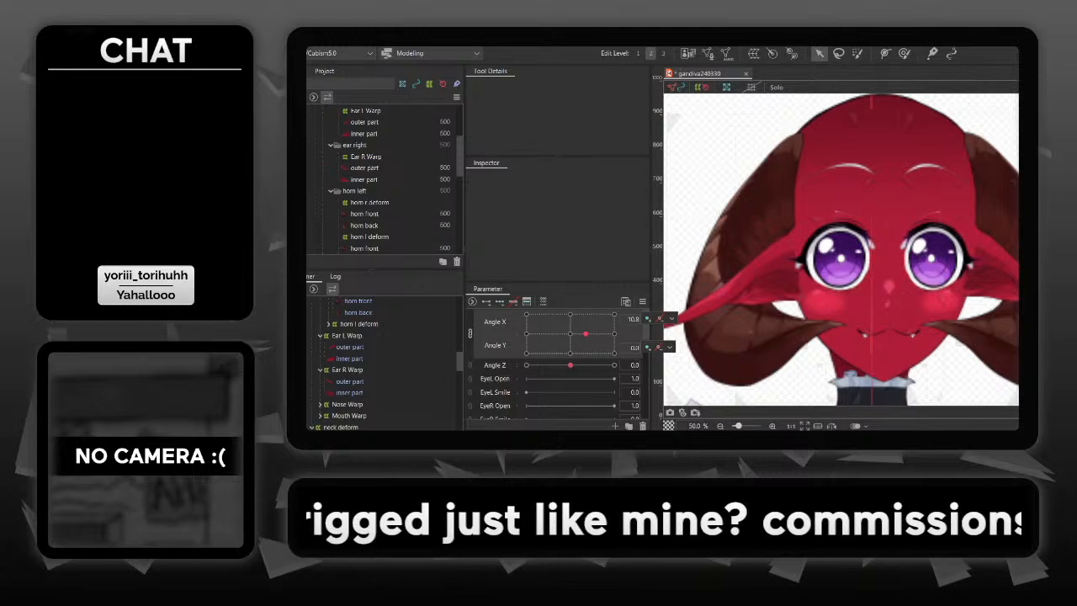
{"action": "left_click", "coordinate": [633, 319]}
{"action": "type", "text": "0"}
{"action": "key", "text": "Return"}
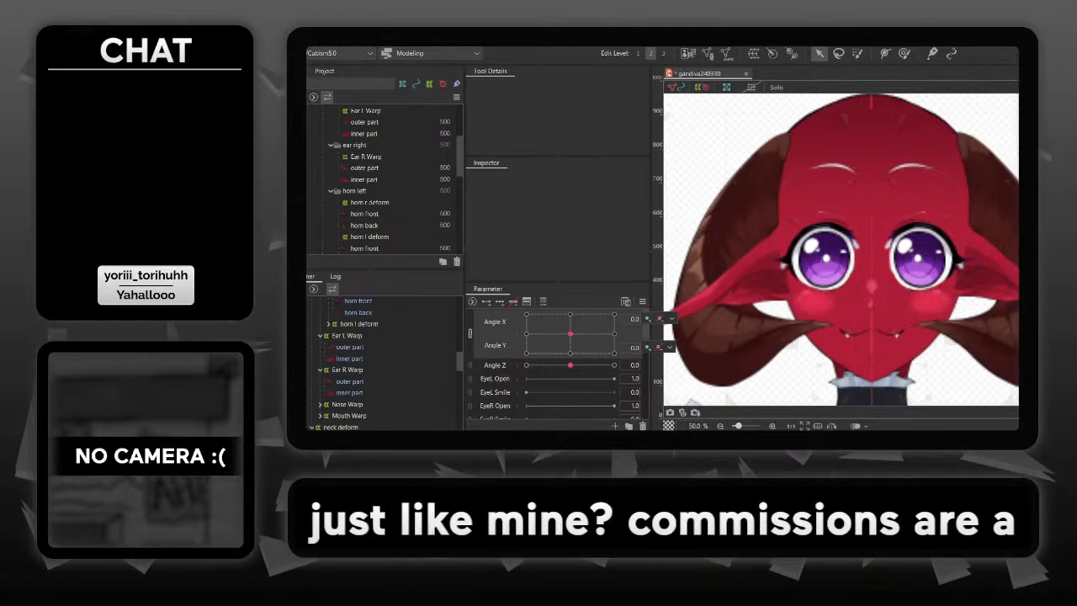
- Expand the front hair folder under head part and make the front bang visible
{"action": "scroll", "coordinate": [383, 177], "scroll_direction": "up", "scroll_amount": 3}
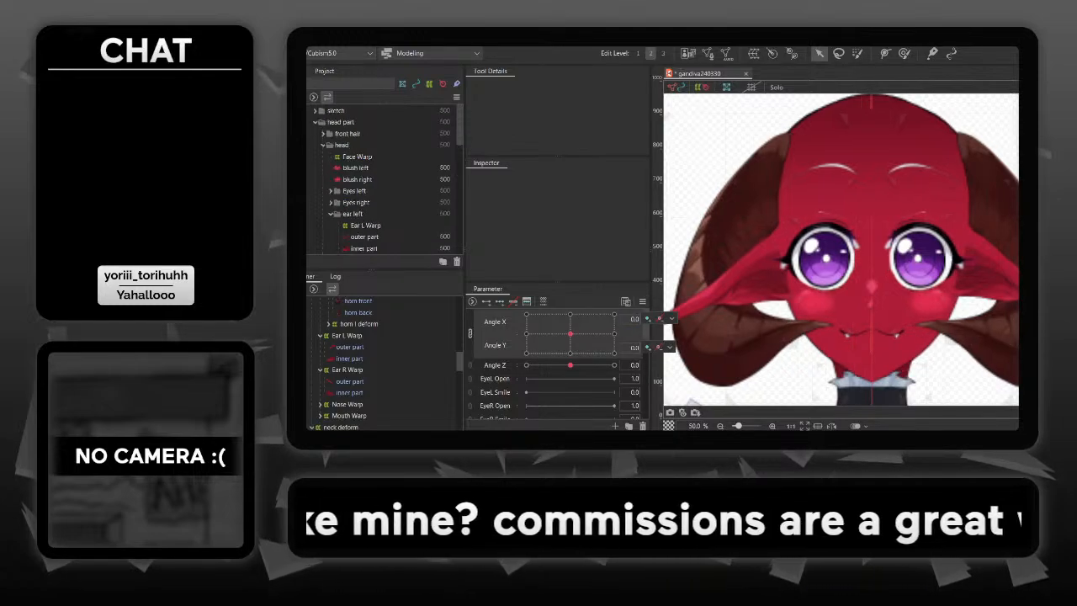
{"action": "scroll", "coordinate": [382, 177], "scroll_direction": "down", "scroll_amount": 5}
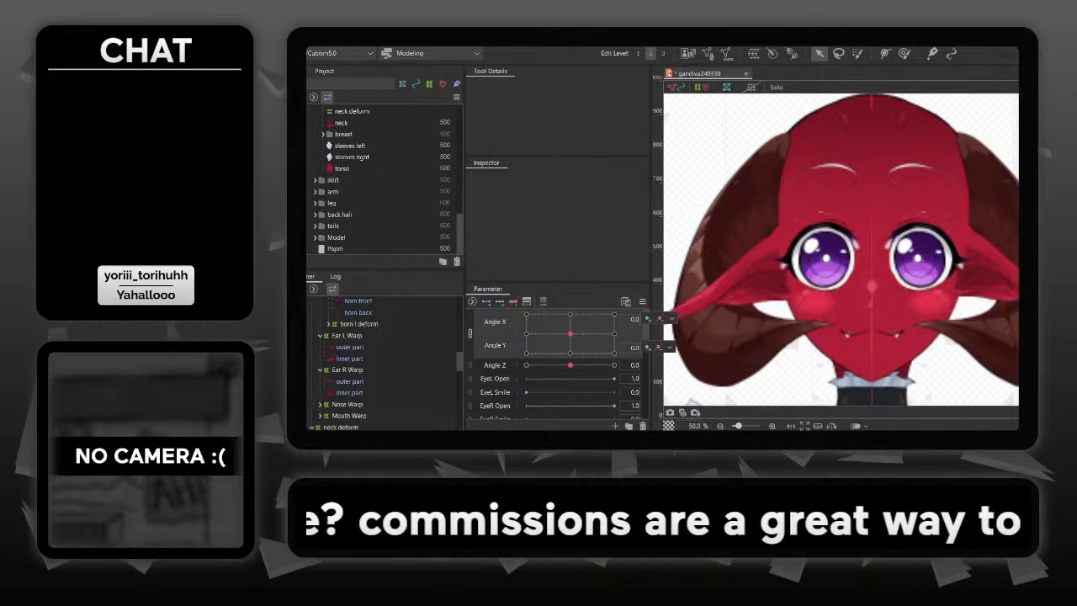
{"action": "scroll", "coordinate": [383, 177], "scroll_direction": "up", "scroll_amount": 5}
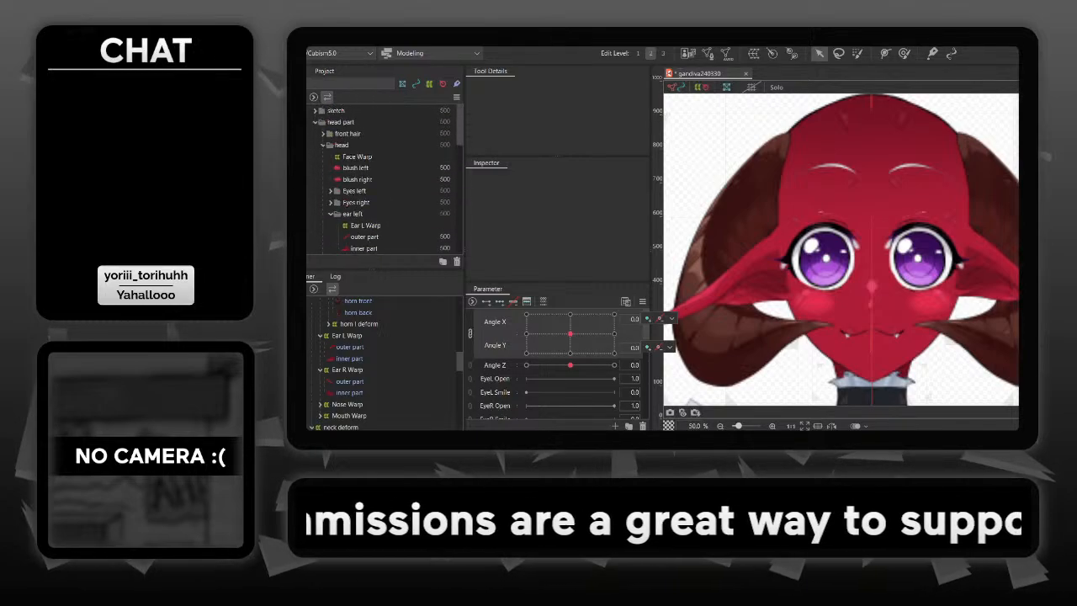
{"action": "left_click", "coordinate": [323, 134]}
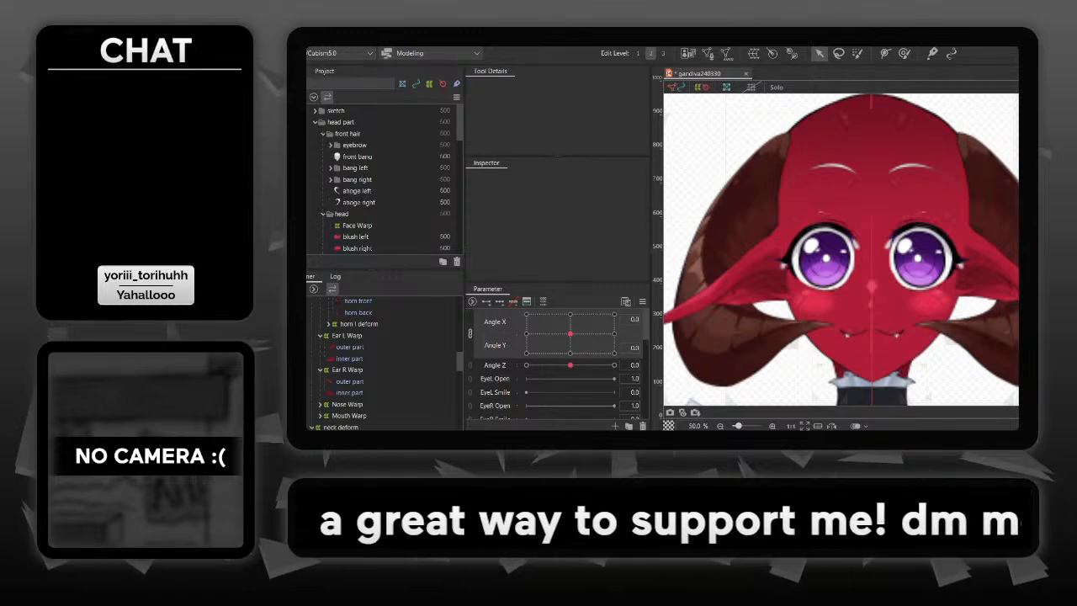
{"action": "left_click", "coordinate": [308, 157]}
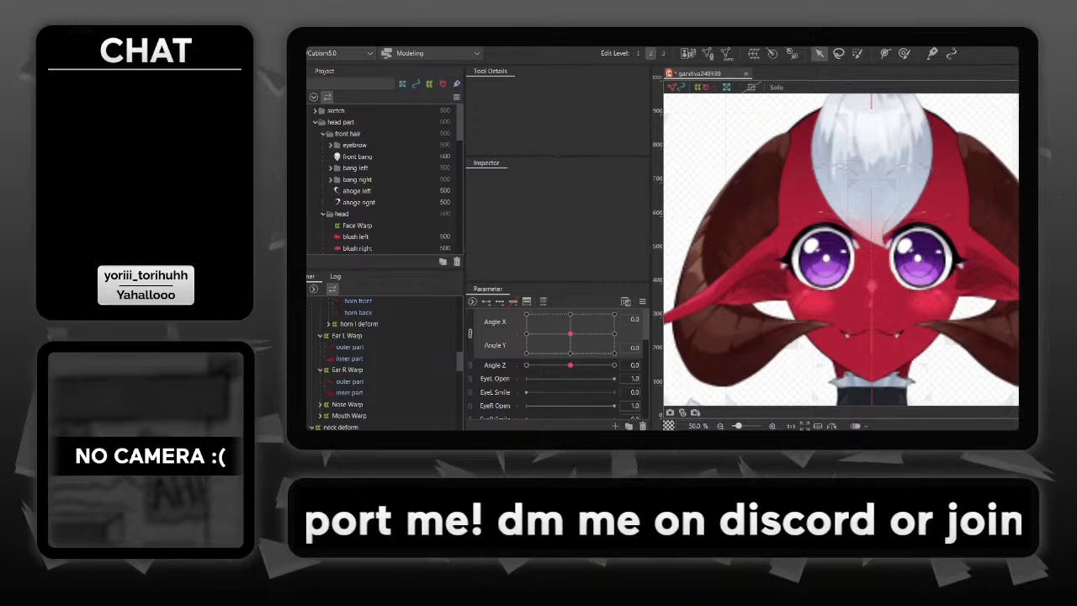
- Select all the hair parts under main warp head, from front bang through hair mid
{"action": "left_click", "coordinate": [331, 145]}
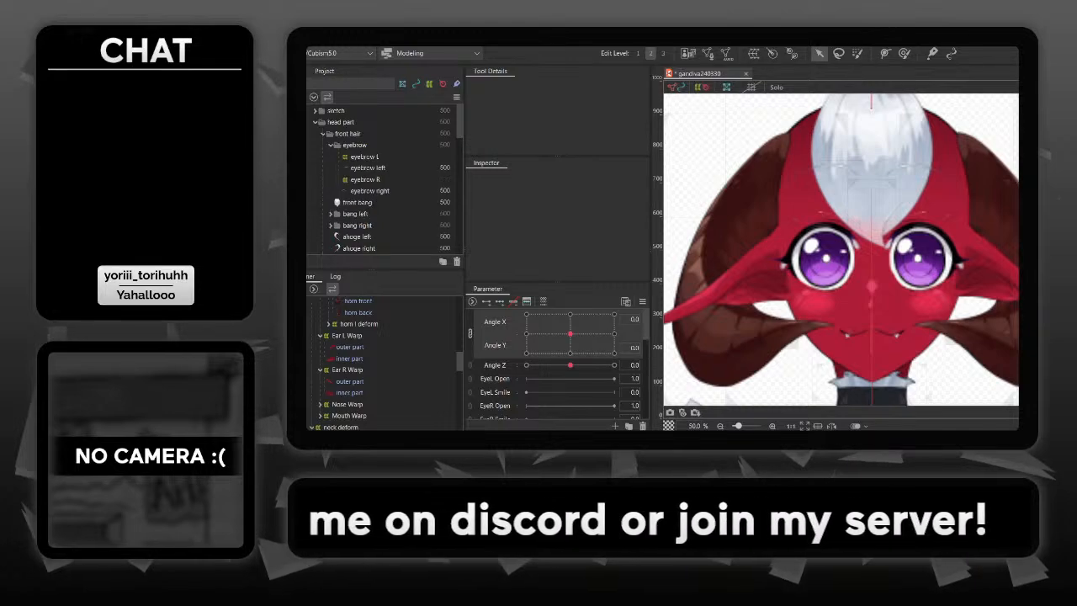
{"action": "scroll", "coordinate": [383, 177], "scroll_direction": "down", "scroll_amount": 4}
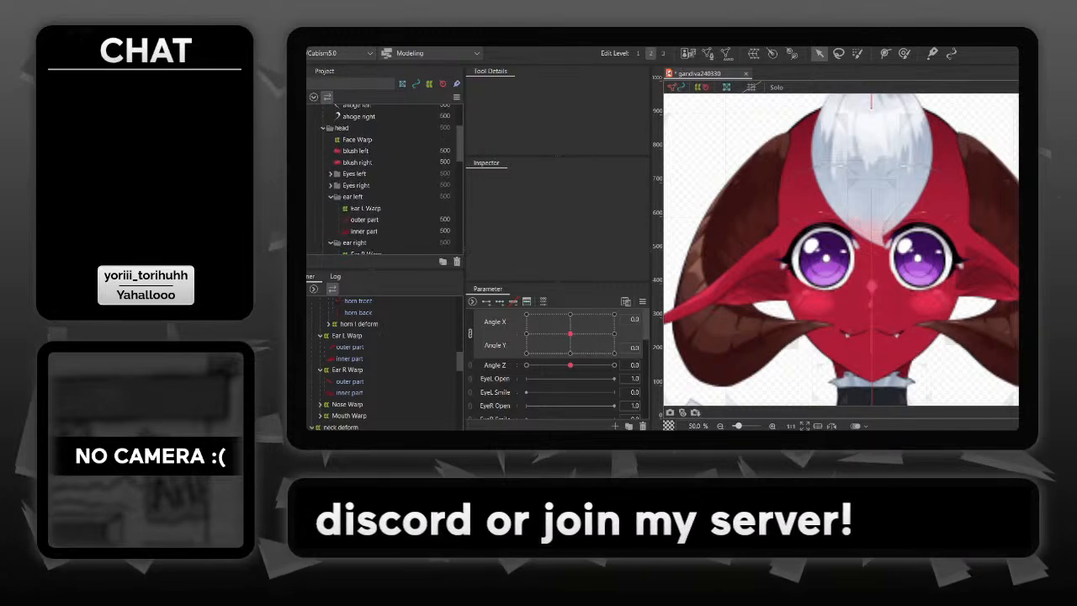
{"action": "scroll", "coordinate": [383, 181], "scroll_direction": "down", "scroll_amount": 3}
{"action": "scroll", "coordinate": [383, 362], "scroll_direction": "up", "scroll_amount": 7}
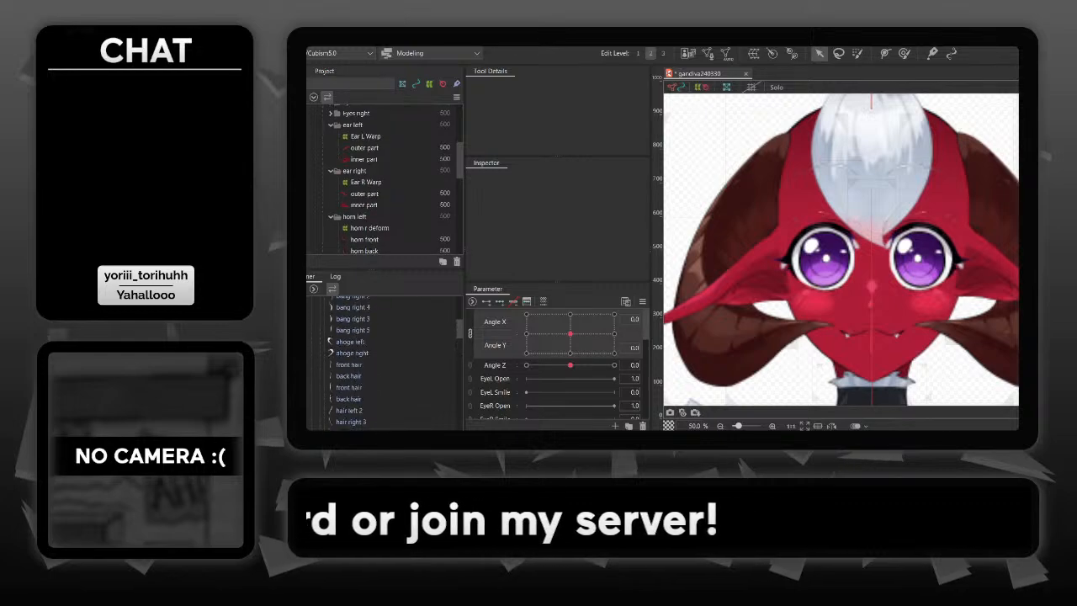
{"action": "scroll", "coordinate": [382, 362], "scroll_direction": "up", "scroll_amount": 5}
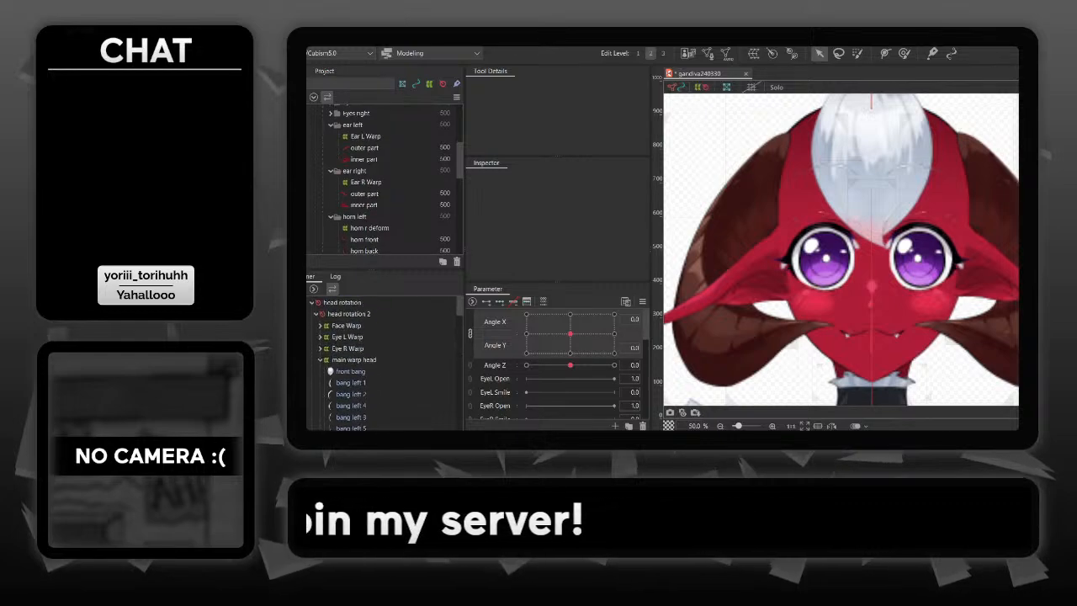
{"action": "left_click", "coordinate": [351, 371]}
{"action": "scroll", "coordinate": [353, 372], "scroll_direction": "down", "scroll_amount": 6}
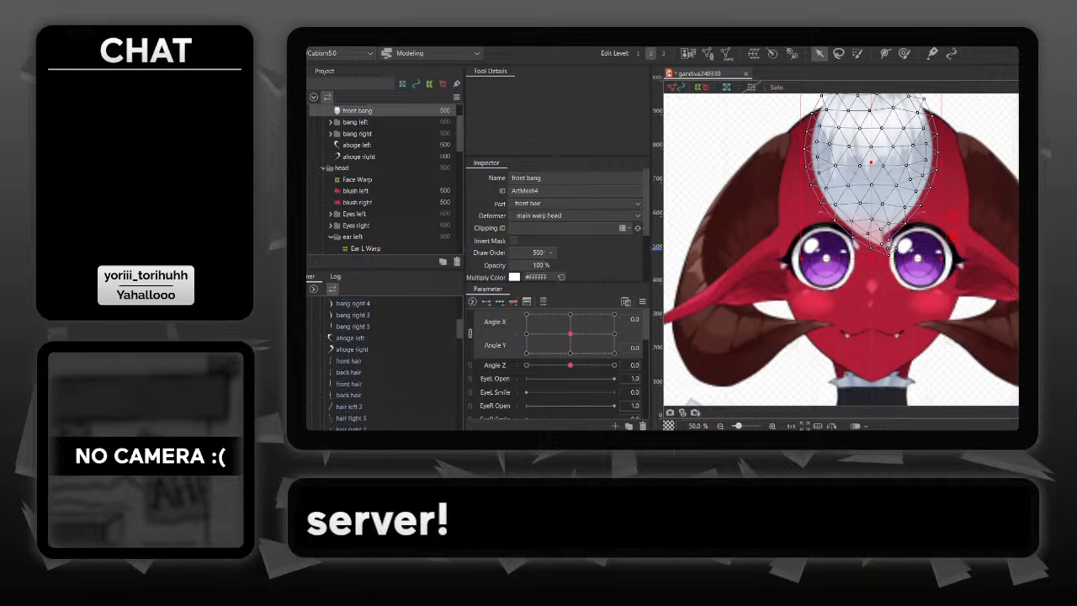
{"action": "scroll", "coordinate": [354, 362], "scroll_direction": "down", "scroll_amount": 4}
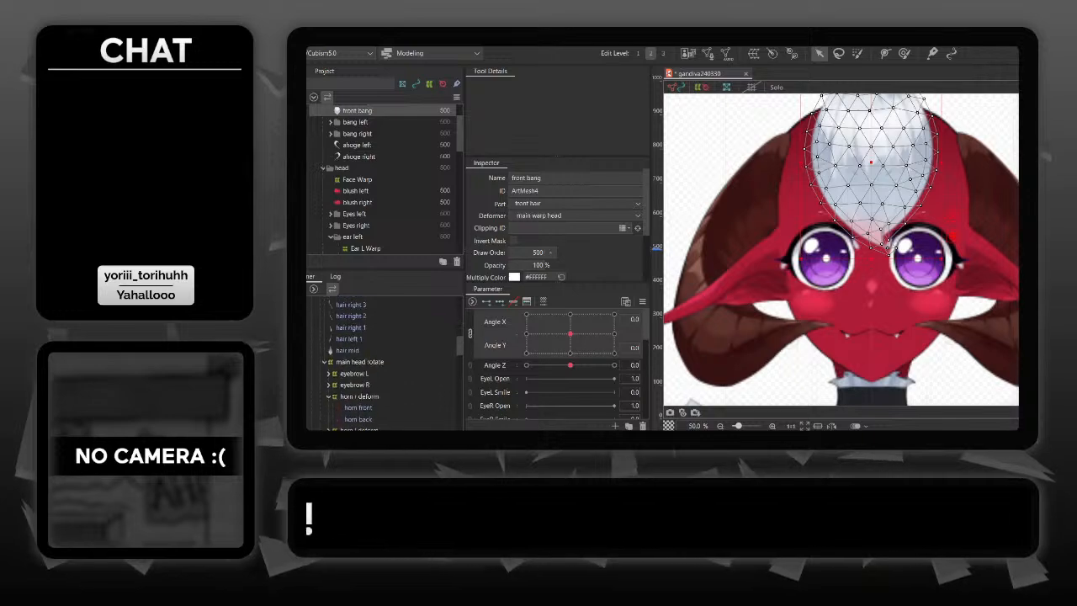
{"action": "left_click", "coordinate": [348, 350], "text": "shift"}
{"action": "scroll", "coordinate": [353, 362], "scroll_direction": "down", "scroll_amount": 5}
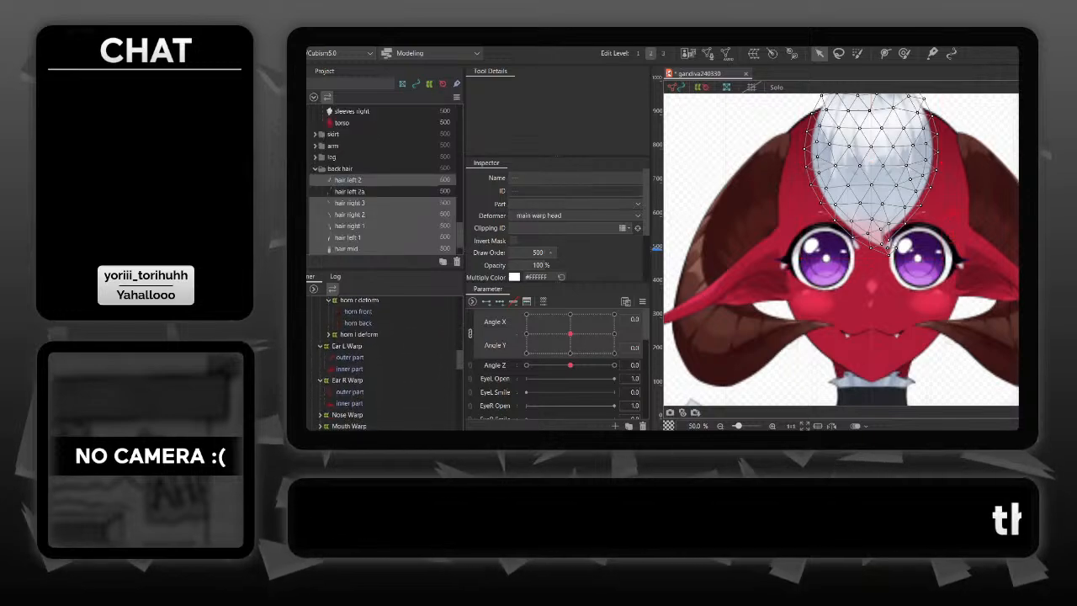
- Collapse the neck deform, Ear R Warp and Ear L Warp groups in the deformer hierarchy
{"action": "scroll", "coordinate": [354, 362], "scroll_direction": "down", "scroll_amount": 8}
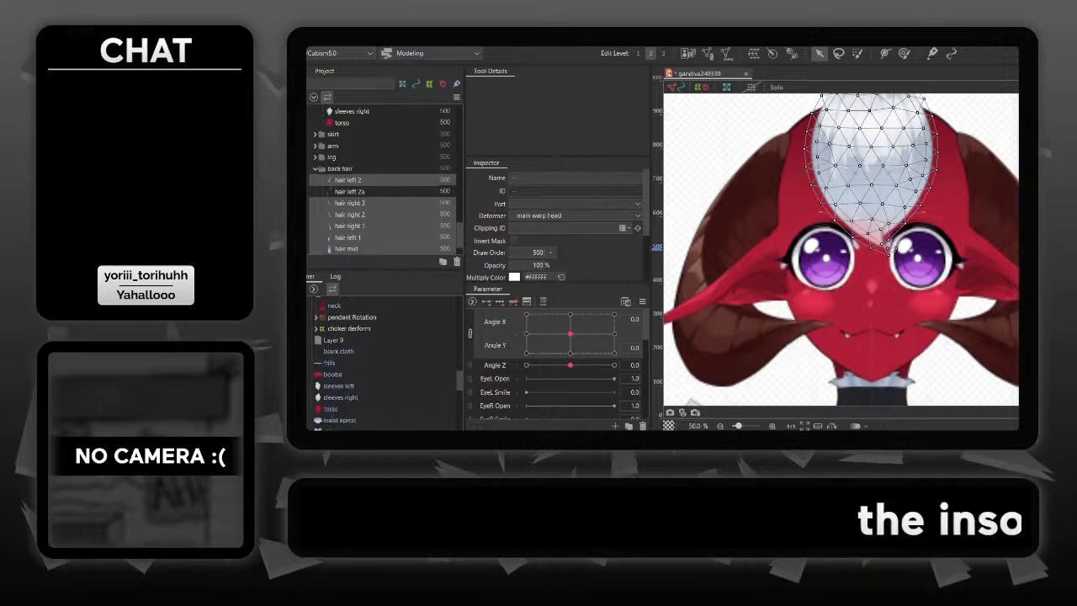
{"action": "scroll", "coordinate": [354, 362], "scroll_direction": "up", "scroll_amount": 2}
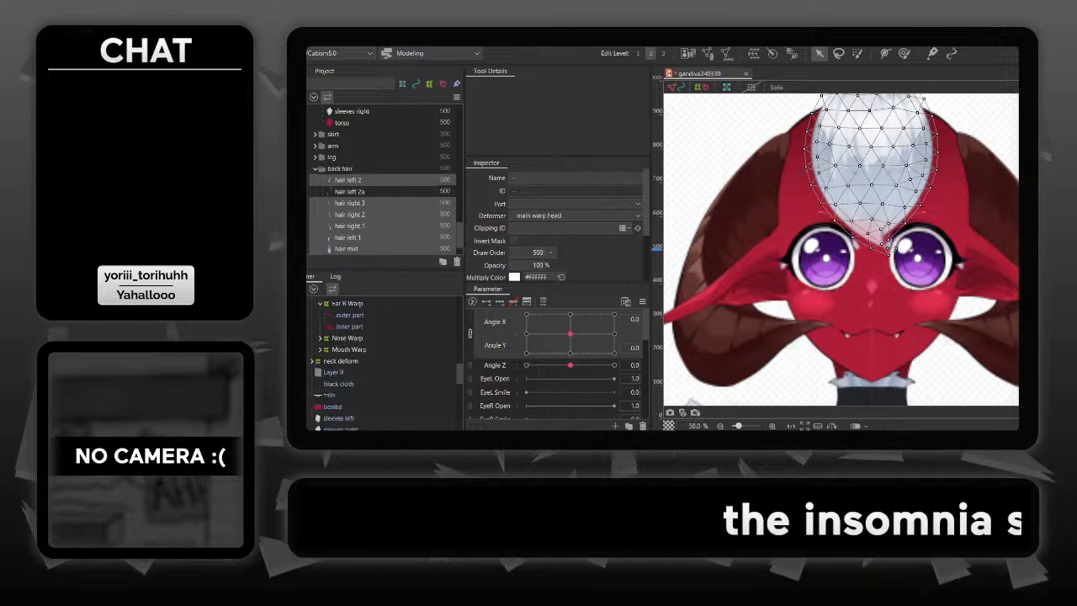
{"action": "scroll", "coordinate": [354, 362], "scroll_direction": "up", "scroll_amount": 3}
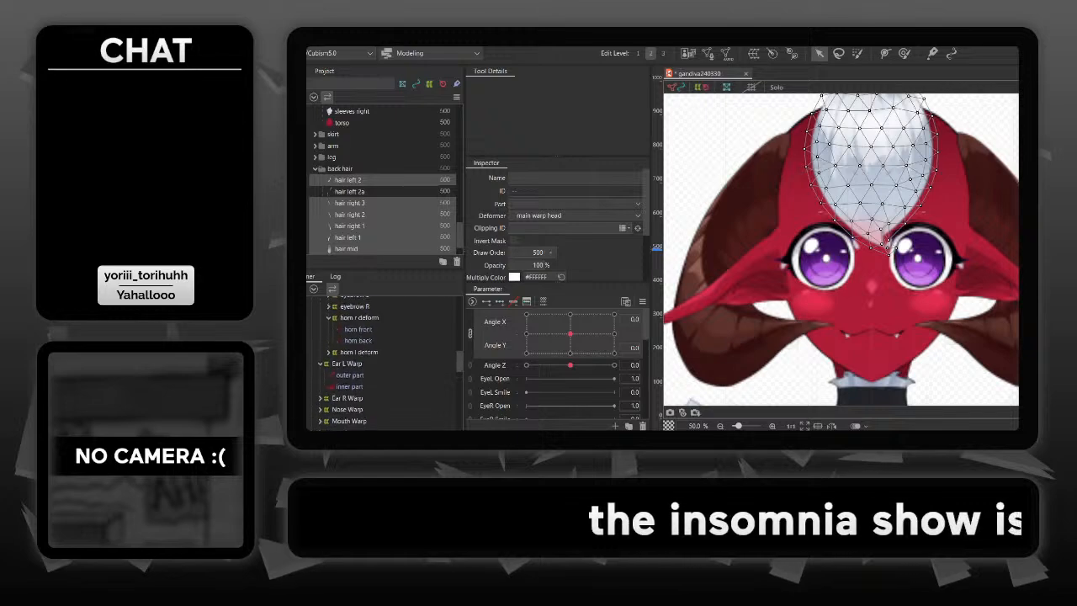
{"action": "scroll", "coordinate": [354, 362], "scroll_direction": "up", "scroll_amount": 4}
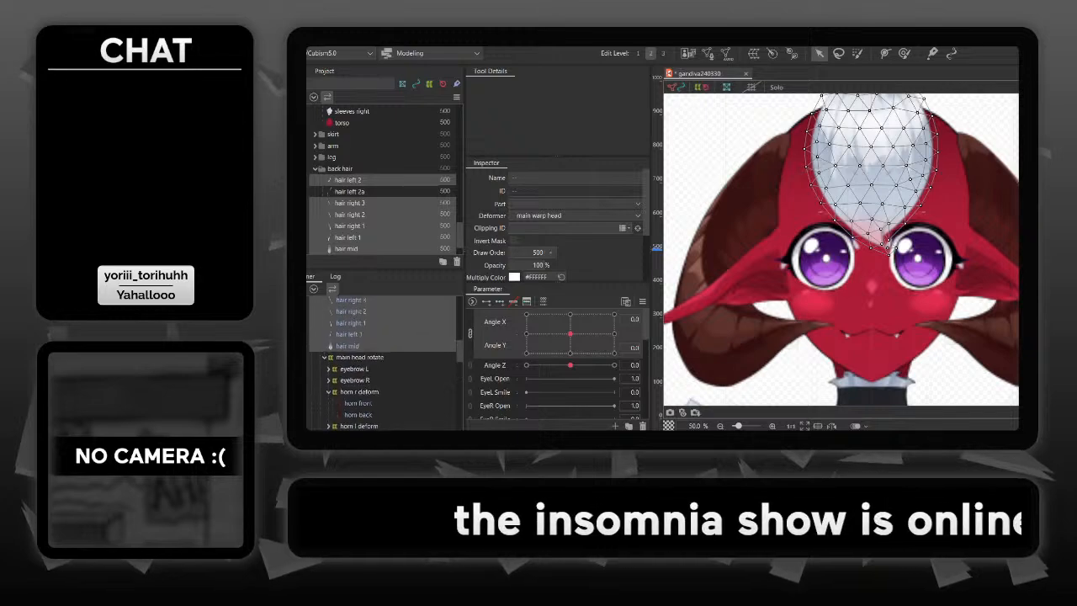
{"action": "scroll", "coordinate": [353, 361], "scroll_direction": "down", "scroll_amount": 5}
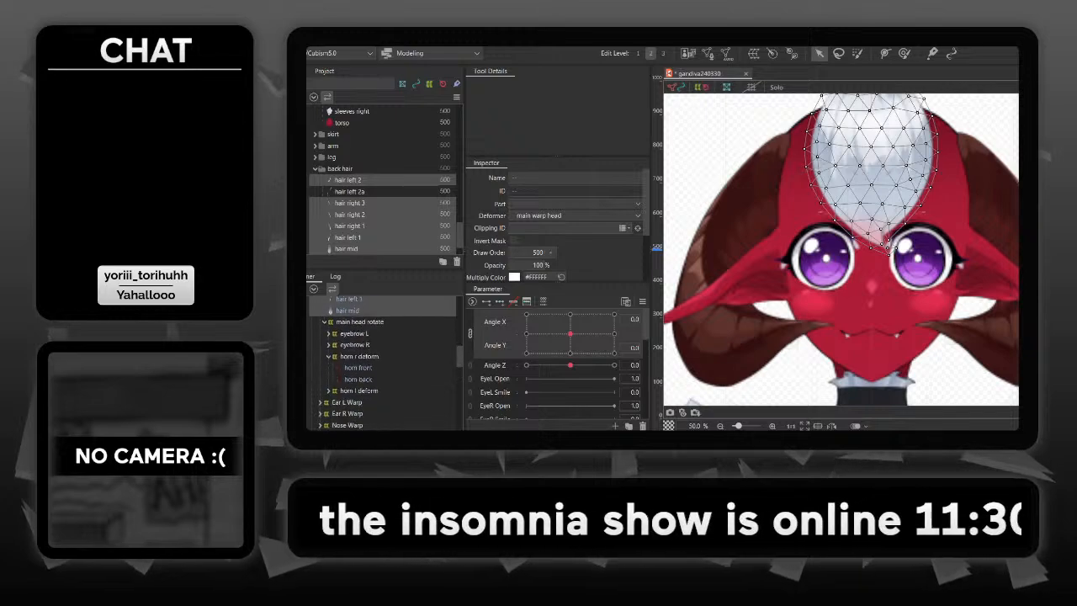
{"action": "scroll", "coordinate": [354, 361], "scroll_direction": "up", "scroll_amount": 5}
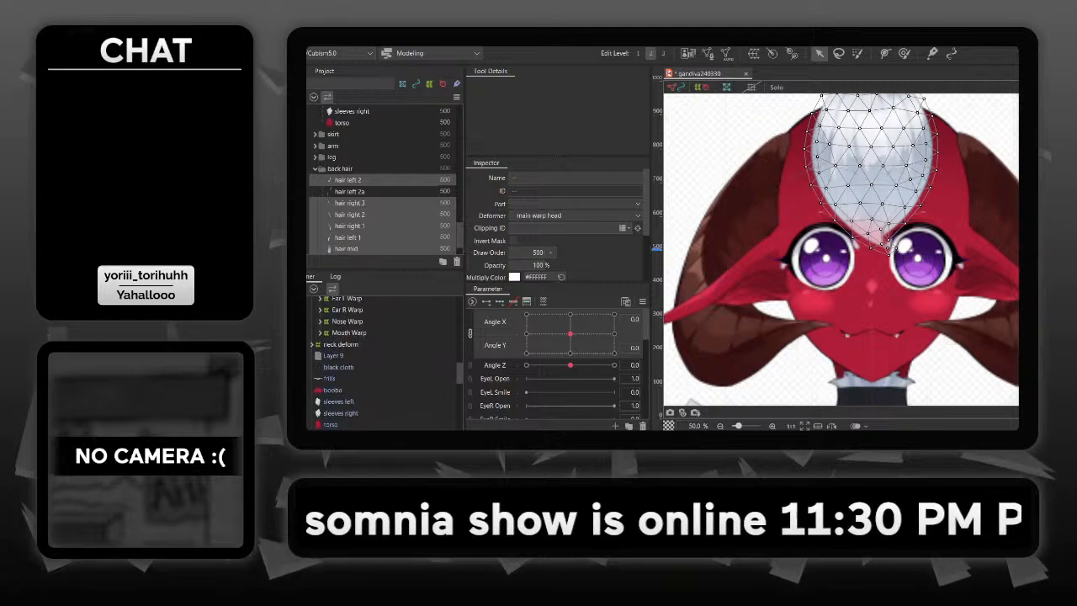
{"action": "scroll", "coordinate": [353, 362], "scroll_direction": "up", "scroll_amount": 8}
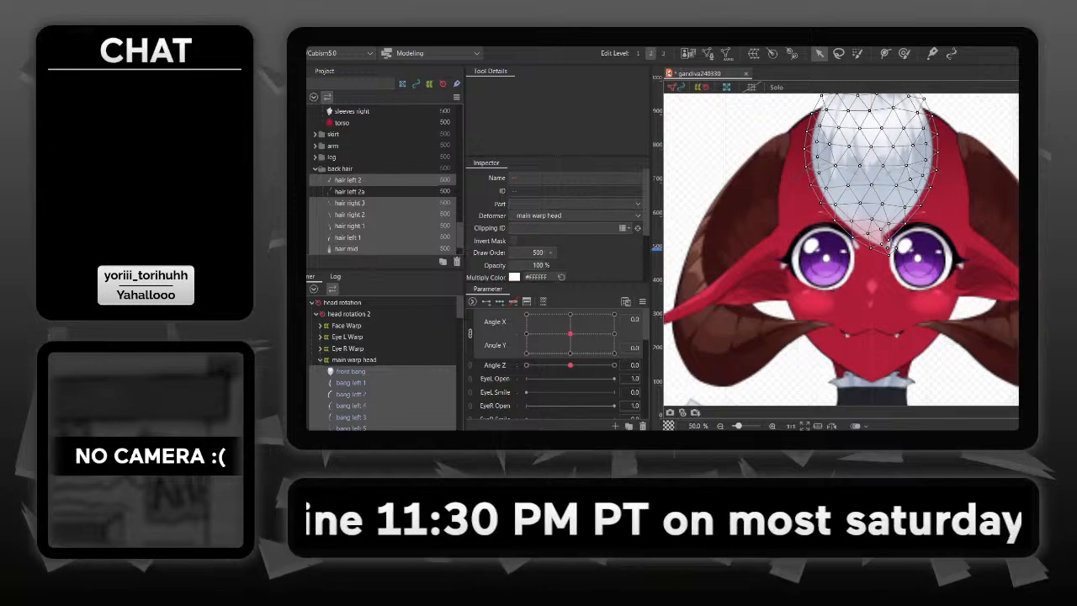
- Move the front bang from main warp head into Face Warp
{"action": "left_click_drag", "start_coordinate": [351, 371], "coordinate": [347, 326]}
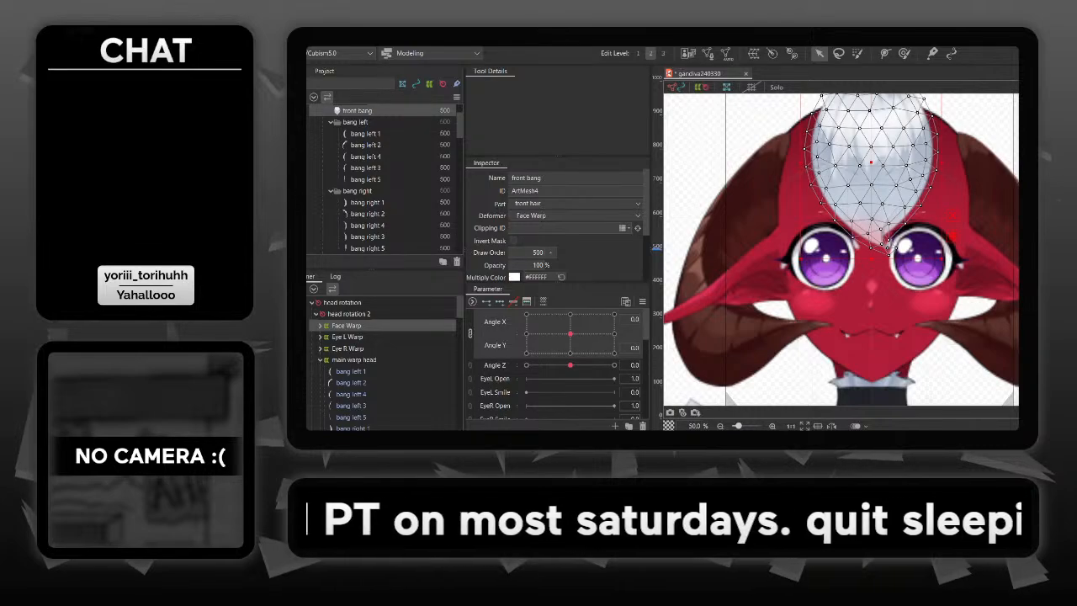
{"action": "left_click", "coordinate": [321, 326]}
{"action": "scroll", "coordinate": [351, 332], "scroll_direction": "down", "scroll_amount": 3}
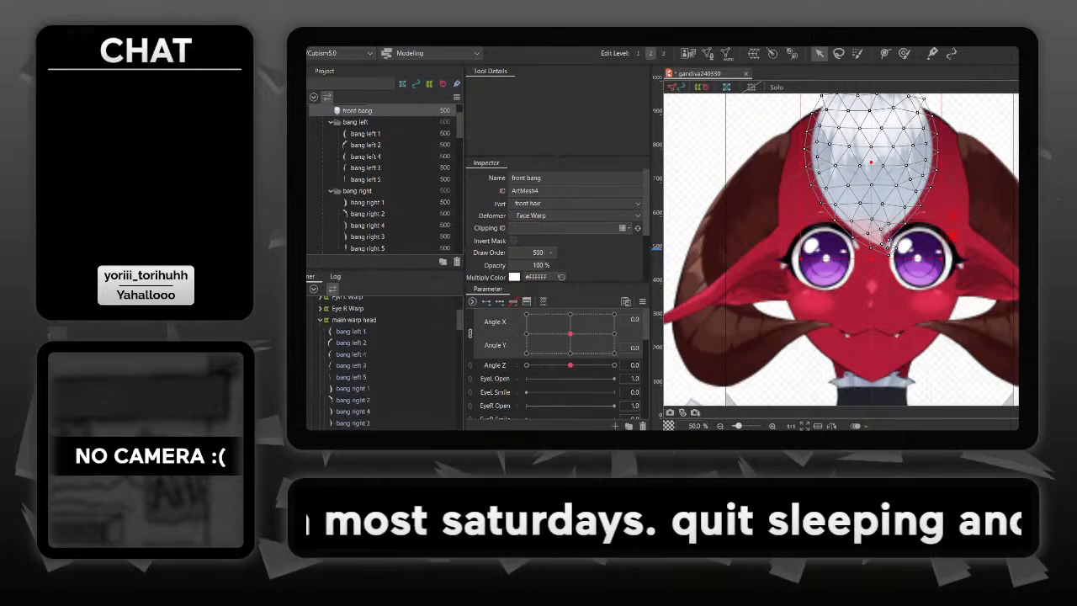
- Move the remaining hair parts, bang left 1 through hair mid, from main warp head into Face Warp
{"action": "left_click", "coordinate": [351, 332]}
{"action": "scroll", "coordinate": [351, 332], "scroll_direction": "down", "scroll_amount": 5}
{"action": "left_click", "coordinate": [348, 396], "text": "shift"}
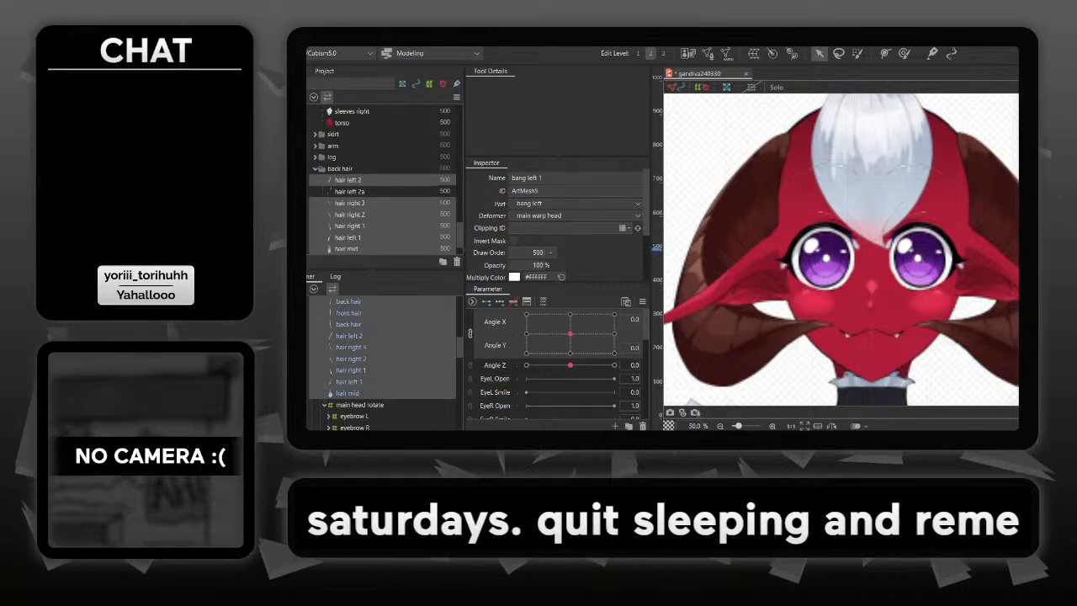
{"action": "scroll", "coordinate": [347, 396], "scroll_direction": "up", "scroll_amount": 7}
{"action": "scroll", "coordinate": [349, 413], "scroll_direction": "up", "scroll_amount": 1}
{"action": "left_click_drag", "start_coordinate": [351, 427], "coordinate": [346, 325]}
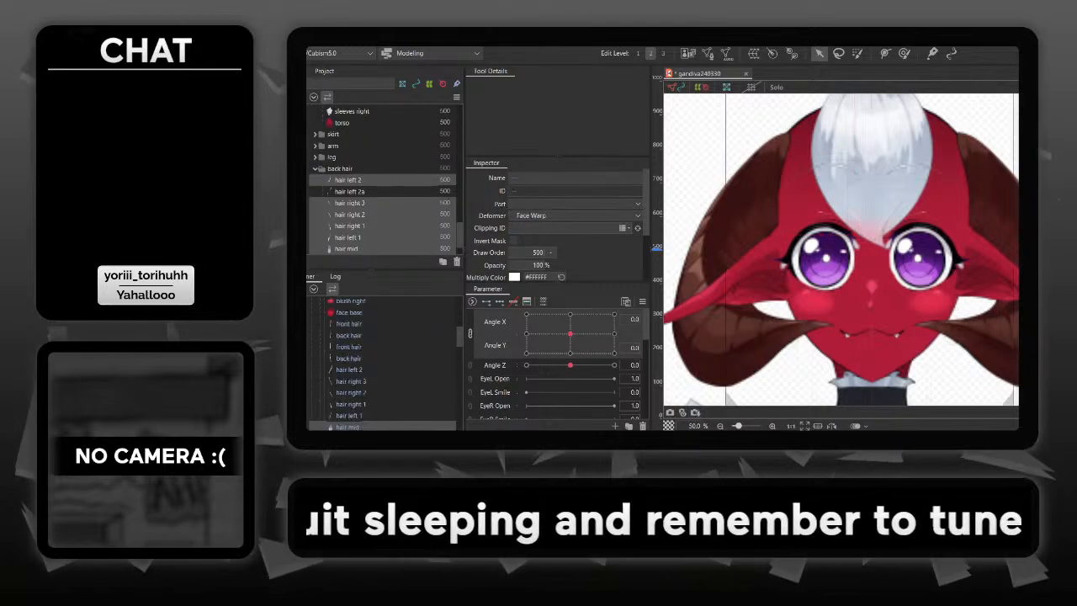
- Make the left and right bangs and the back hair strands under Face Warp visible, and clear the selection
{"action": "scroll", "coordinate": [348, 345], "scroll_direction": "up", "scroll_amount": 7}
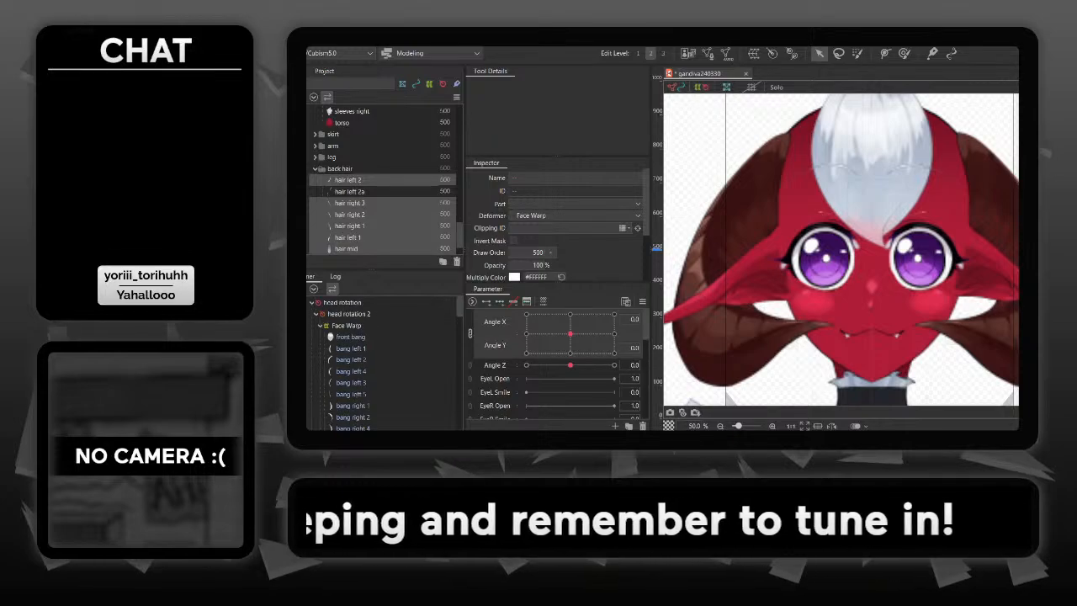
{"action": "left_click", "coordinate": [347, 326]}
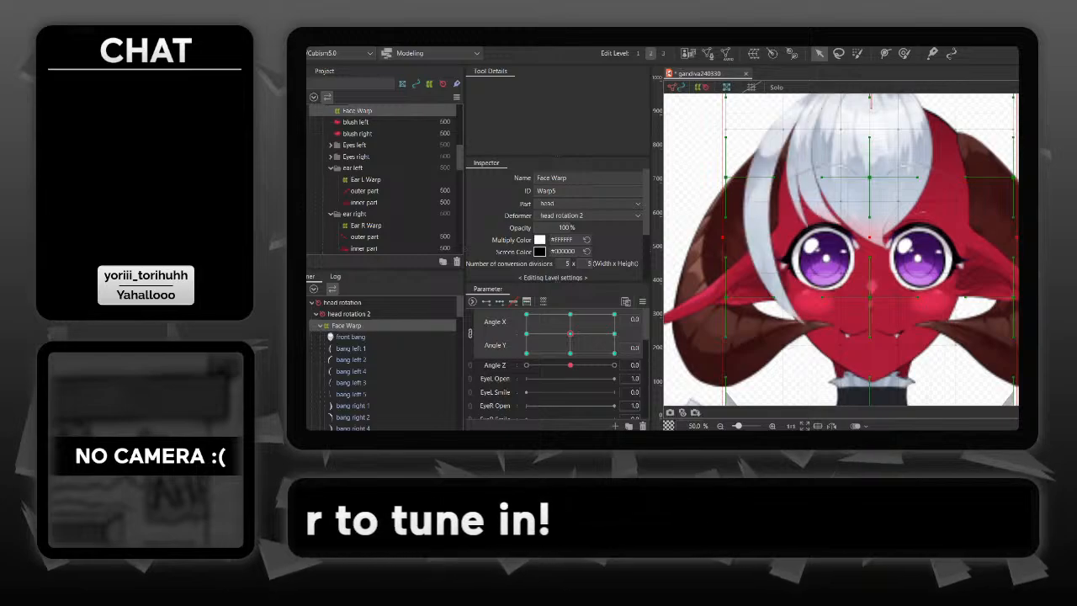
{"action": "scroll", "coordinate": [382, 361], "scroll_direction": "down", "scroll_amount": 2}
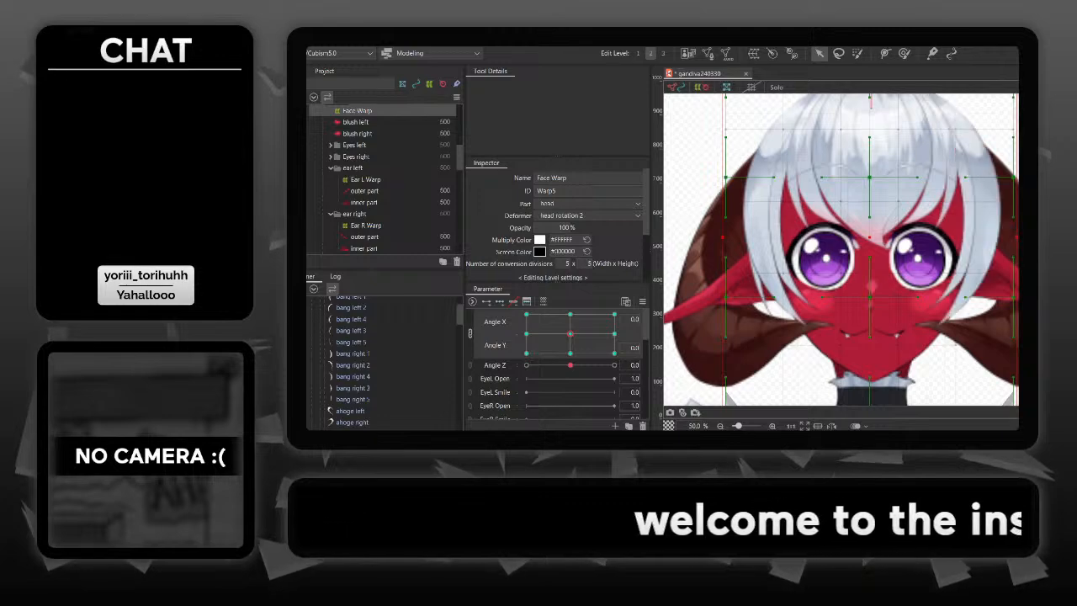
{"action": "scroll", "coordinate": [379, 362], "scroll_direction": "down", "scroll_amount": 1}
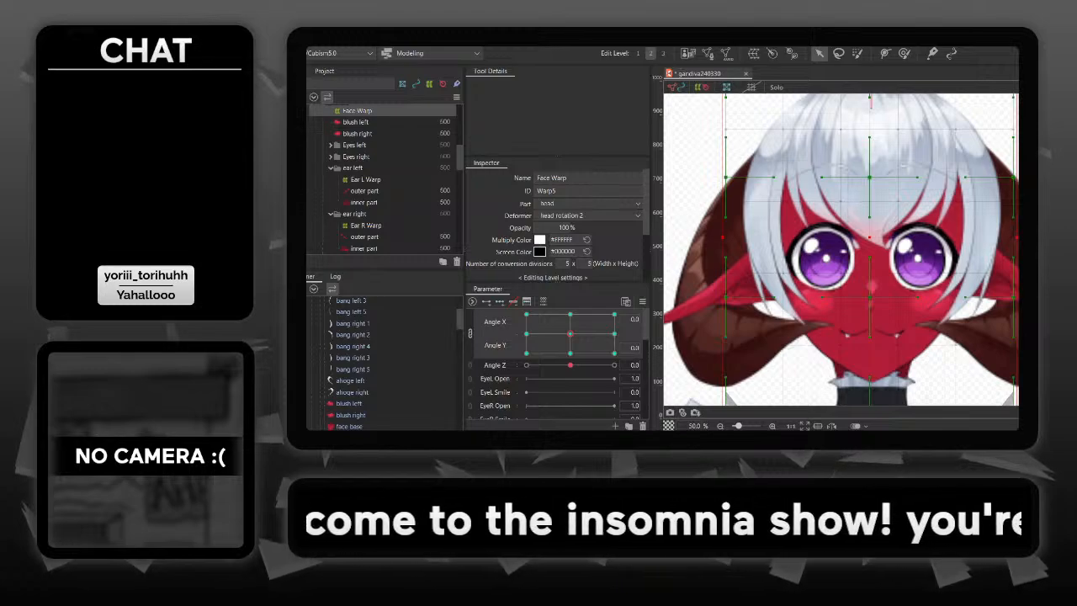
{"action": "scroll", "coordinate": [379, 362], "scroll_direction": "down", "scroll_amount": 3}
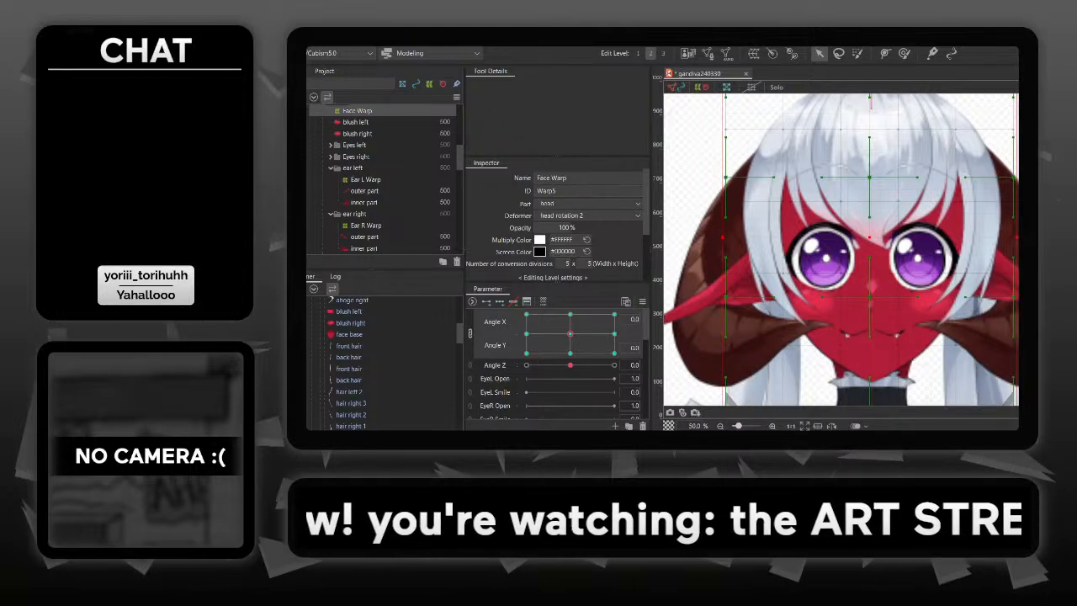
{"action": "key", "text": "Escape"}
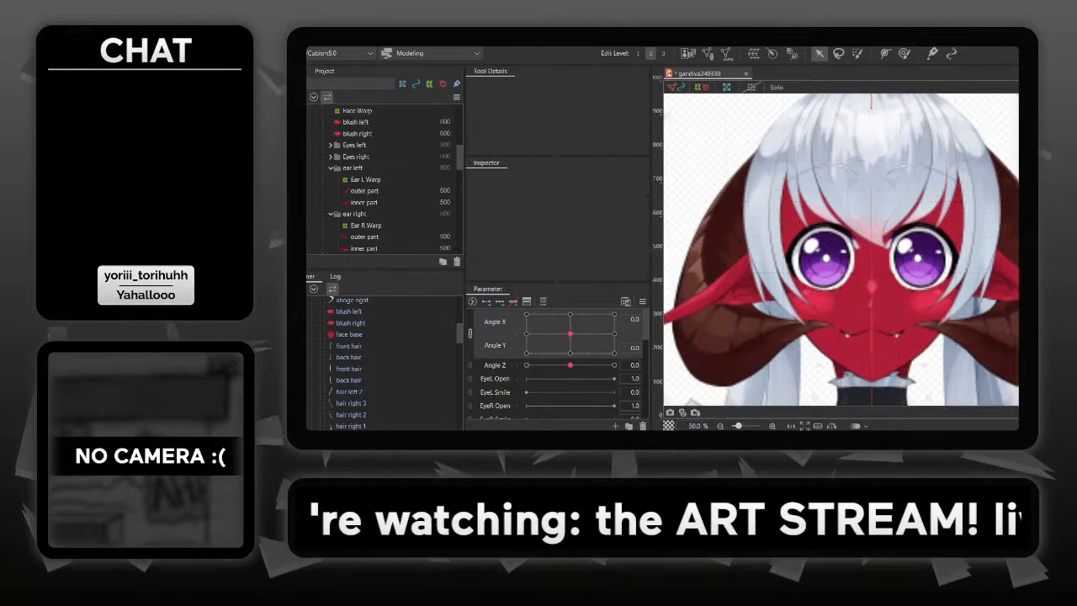
- Turn the head in several directions with Angle X and Angle Y to check how the hair follows Face Warp
{"action": "mouse_move", "coordinate": [571, 334]}
{"action": "left_mouse_down"}
{"action": "mouse_move", "coordinate": [614, 338]}
{"action": "mouse_move", "coordinate": [553, 341]}
{"action": "mouse_move", "coordinate": [575, 331]}
{"action": "mouse_move", "coordinate": [592, 345]}
{"action": "mouse_move", "coordinate": [565, 346]}
{"action": "left_mouse_up"}
{"action": "left_click_drag", "start_coordinate": [562, 341], "coordinate": [594, 334]}
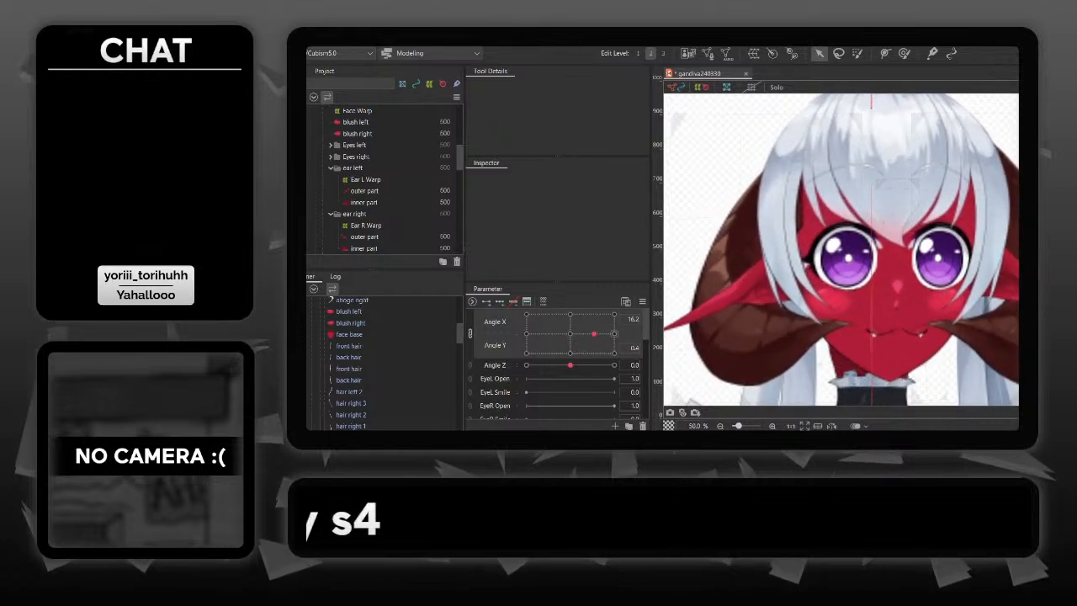
{"action": "mouse_move", "coordinate": [575, 325]}
{"action": "left_mouse_down"}
{"action": "mouse_move", "coordinate": [567, 340]}
{"action": "mouse_move", "coordinate": [590, 348]}
{"action": "mouse_move", "coordinate": [586, 323]}
{"action": "mouse_move", "coordinate": [565, 327]}
{"action": "left_mouse_up"}
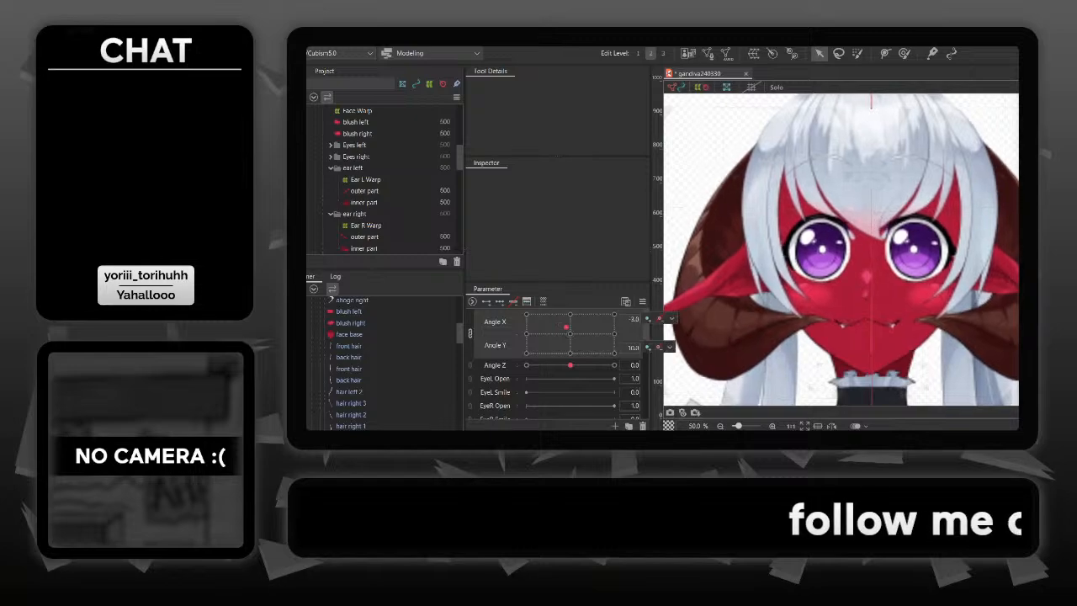
{"action": "scroll", "coordinate": [774, 362], "scroll_direction": "down", "scroll_amount": 2}
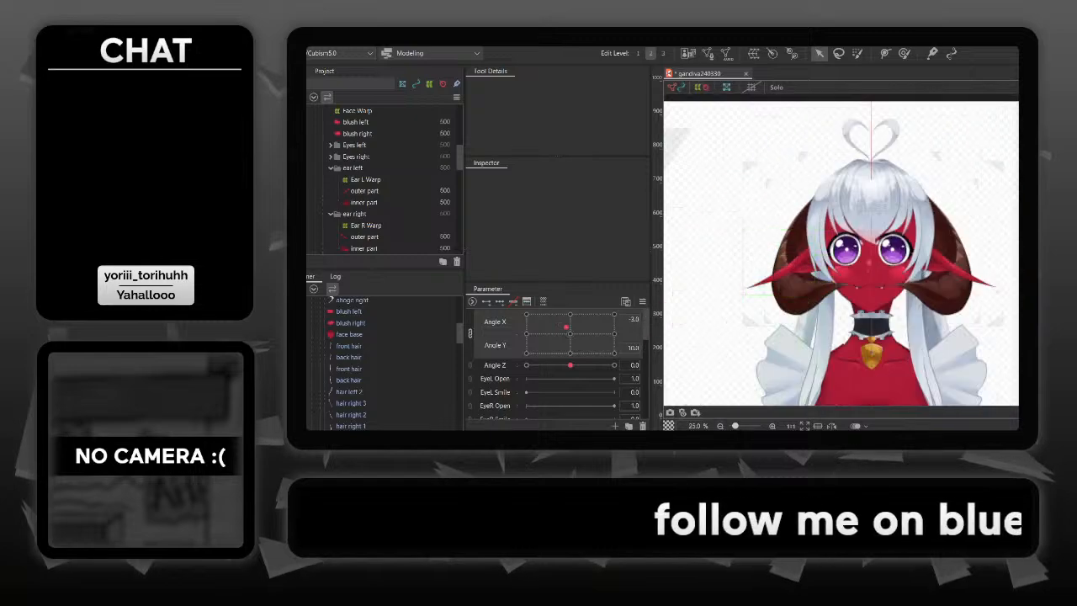
{"action": "left_click_drag", "start_coordinate": [775, 267], "coordinate": [775, 247]}
{"action": "left_click_drag", "start_coordinate": [558, 325], "coordinate": [594, 334]}
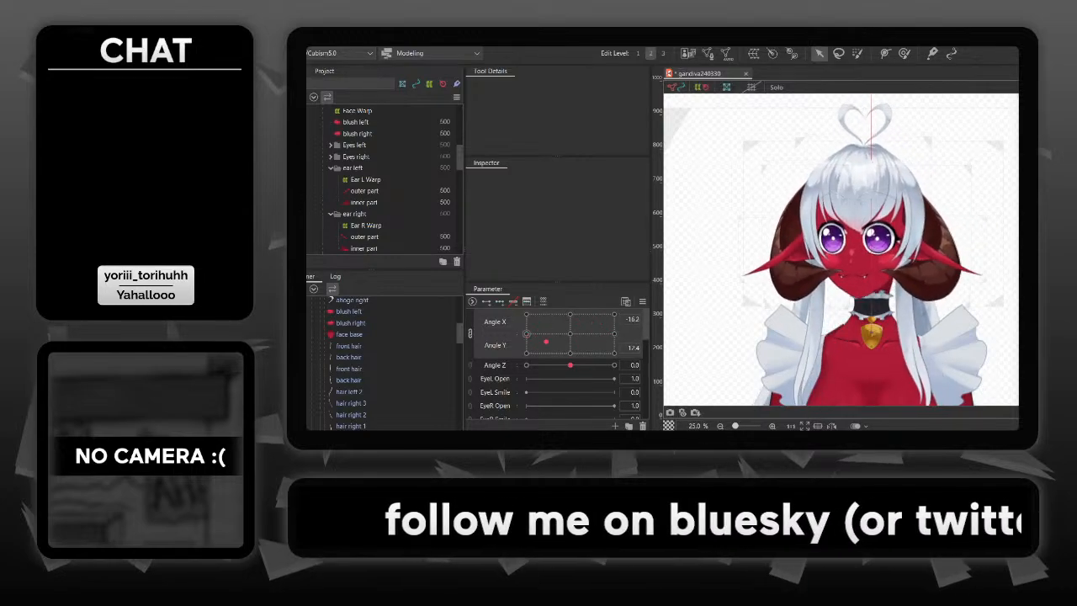
- Reset Angle X and Angle Y to 0 so the character faces forward
{"action": "mouse_move", "coordinate": [556, 346]}
{"action": "left_mouse_down"}
{"action": "mouse_move", "coordinate": [597, 352]}
{"action": "mouse_move", "coordinate": [571, 334]}
{"action": "left_mouse_up"}
{"action": "left_click", "coordinate": [669, 347]}
{"action": "left_click", "coordinate": [634, 348]}
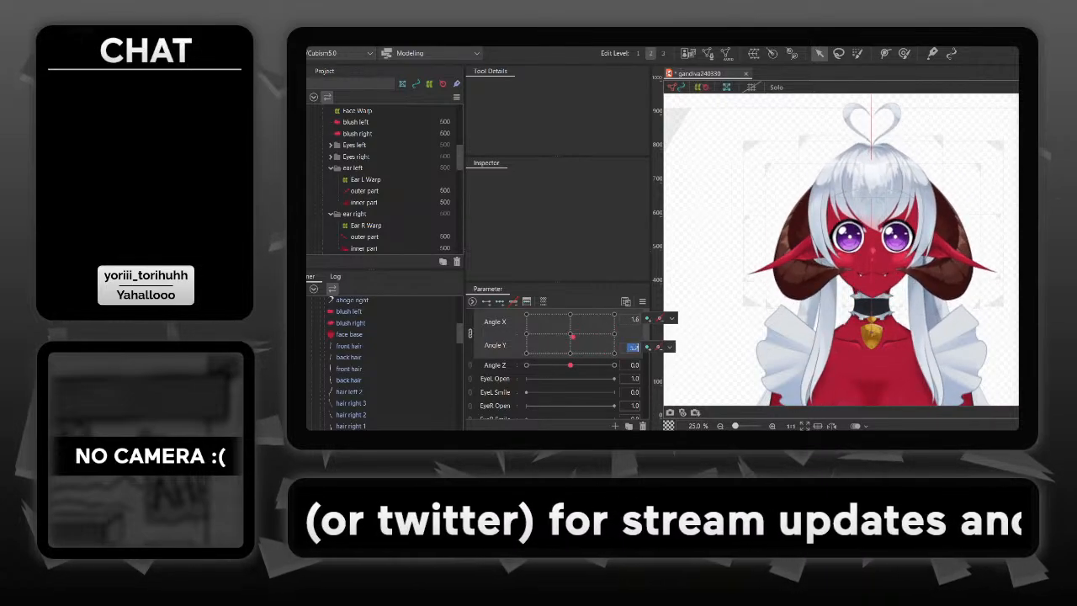
{"action": "type", "text": "0"}
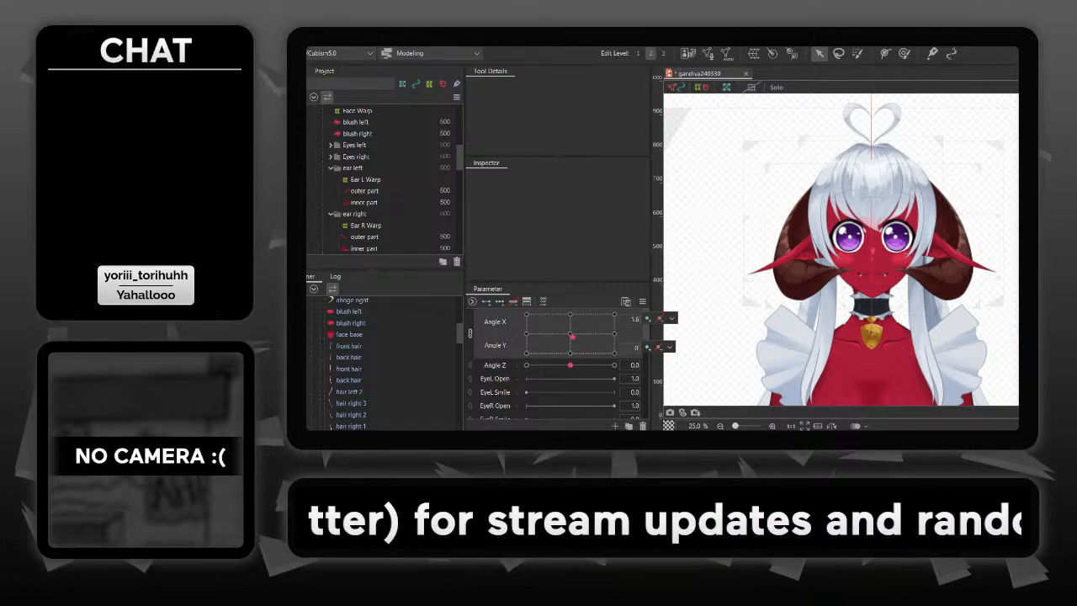
{"action": "key", "text": "Return"}
{"action": "key", "text": "Return"}
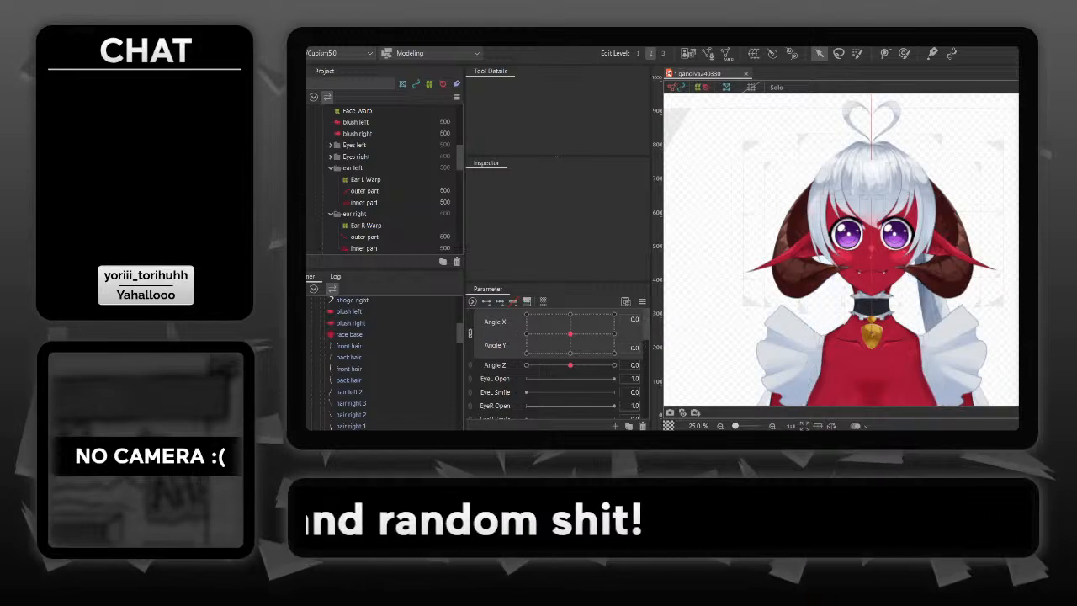
- Hide the back hair strands and the left and right bangs, leaving the front bang shown
{"action": "scroll", "coordinate": [382, 362], "scroll_direction": "down", "scroll_amount": 2}
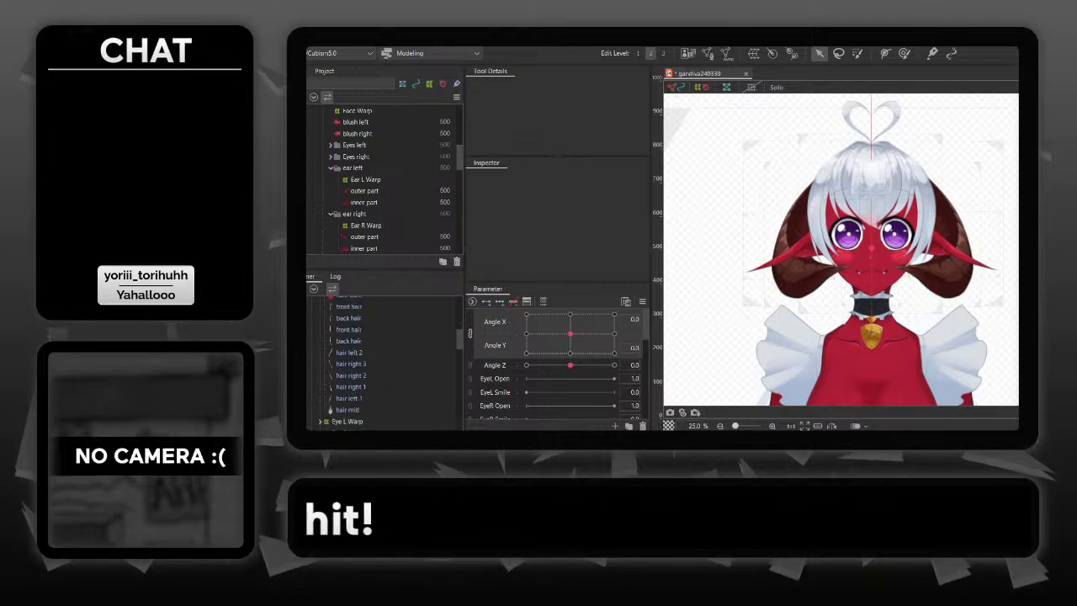
{"action": "scroll", "coordinate": [383, 361], "scroll_direction": "up", "scroll_amount": 5}
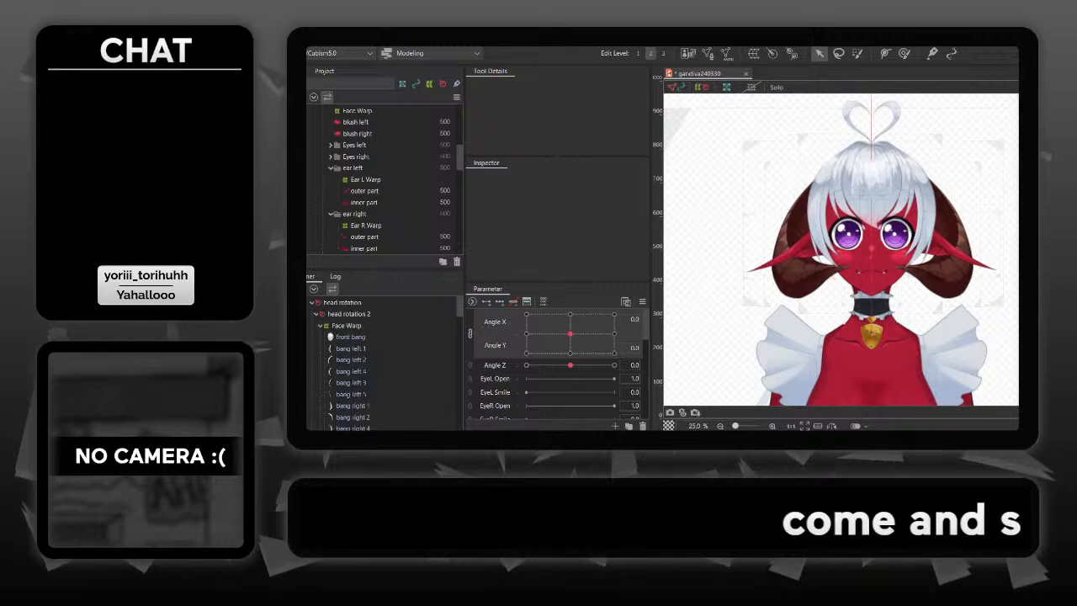
{"action": "mouse_move", "coordinate": [571, 334]}
{"action": "left_mouse_down"}
{"action": "mouse_move", "coordinate": [532, 336]}
{"action": "mouse_move", "coordinate": [542, 324]}
{"action": "mouse_move", "coordinate": [592, 335]}
{"action": "mouse_move", "coordinate": [570, 334]}
{"action": "left_mouse_up"}
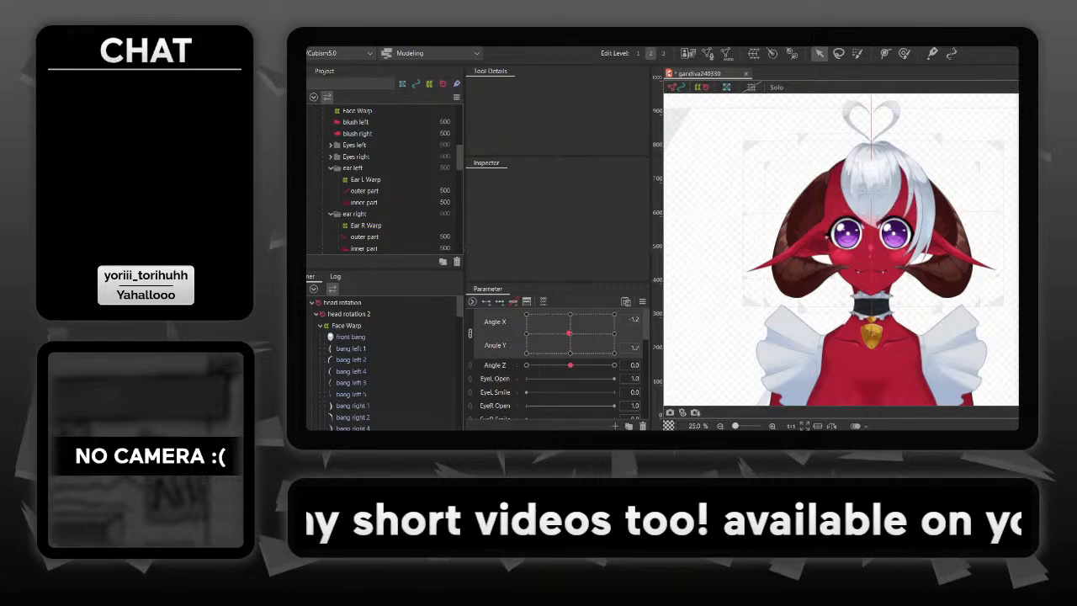
{"action": "scroll", "coordinate": [383, 362], "scroll_direction": "down", "scroll_amount": 4}
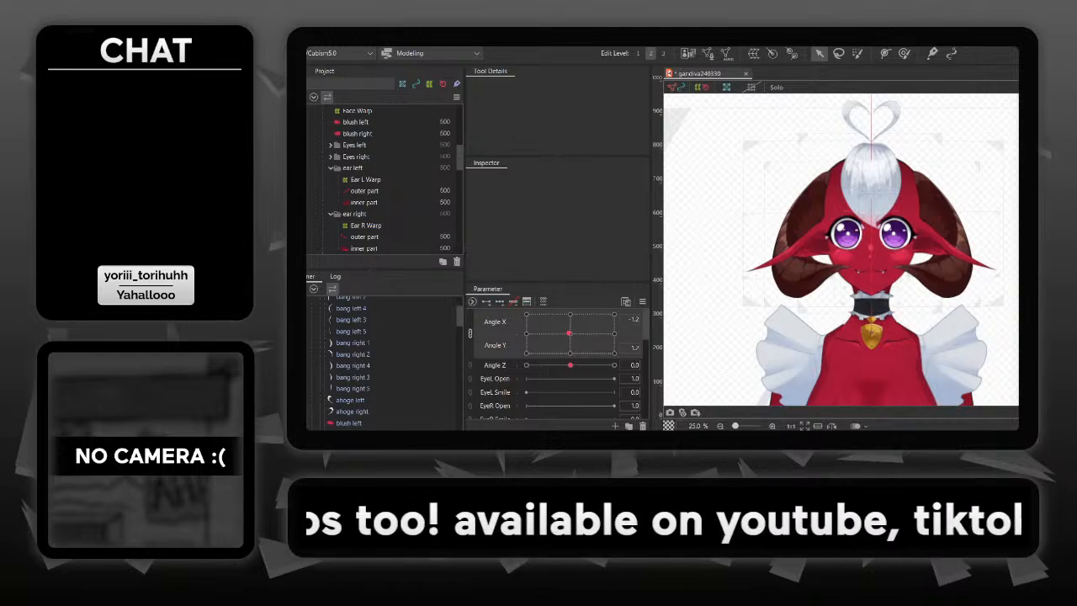
- Turn the head slightly with Angle X and Angle Y to check the front bang, and reset both angles to 0
{"action": "mouse_move", "coordinate": [570, 334]}
{"action": "left_mouse_down"}
{"action": "mouse_move", "coordinate": [551, 339]}
{"action": "mouse_move", "coordinate": [584, 340]}
{"action": "mouse_move", "coordinate": [576, 333]}
{"action": "left_mouse_up"}
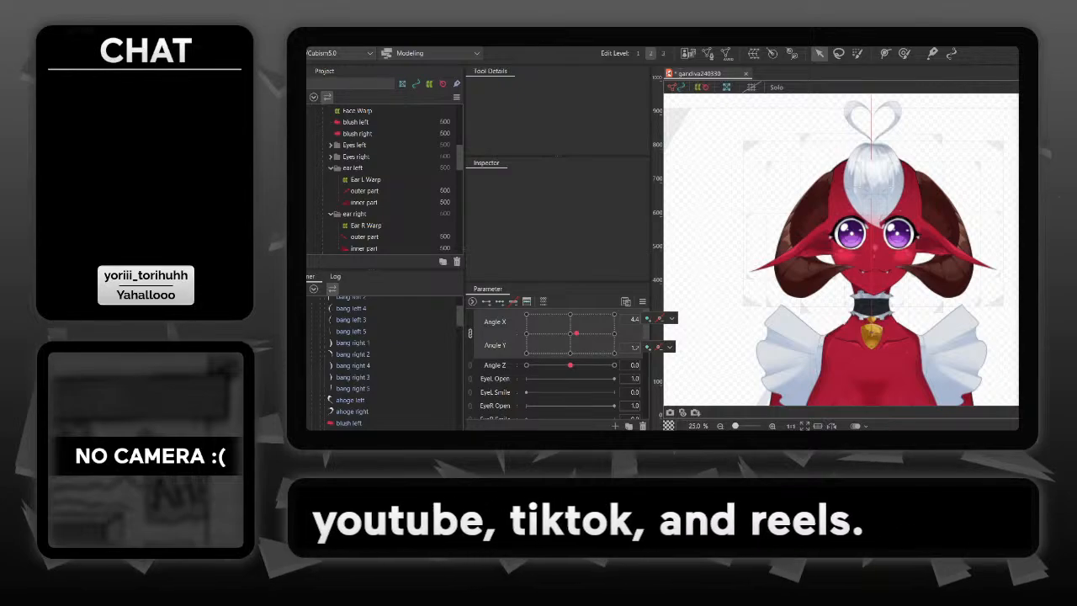
{"action": "mouse_move", "coordinate": [576, 333]}
{"action": "left_mouse_down"}
{"action": "mouse_move", "coordinate": [552, 340]}
{"action": "mouse_move", "coordinate": [604, 344]}
{"action": "mouse_move", "coordinate": [589, 345]}
{"action": "left_mouse_up"}
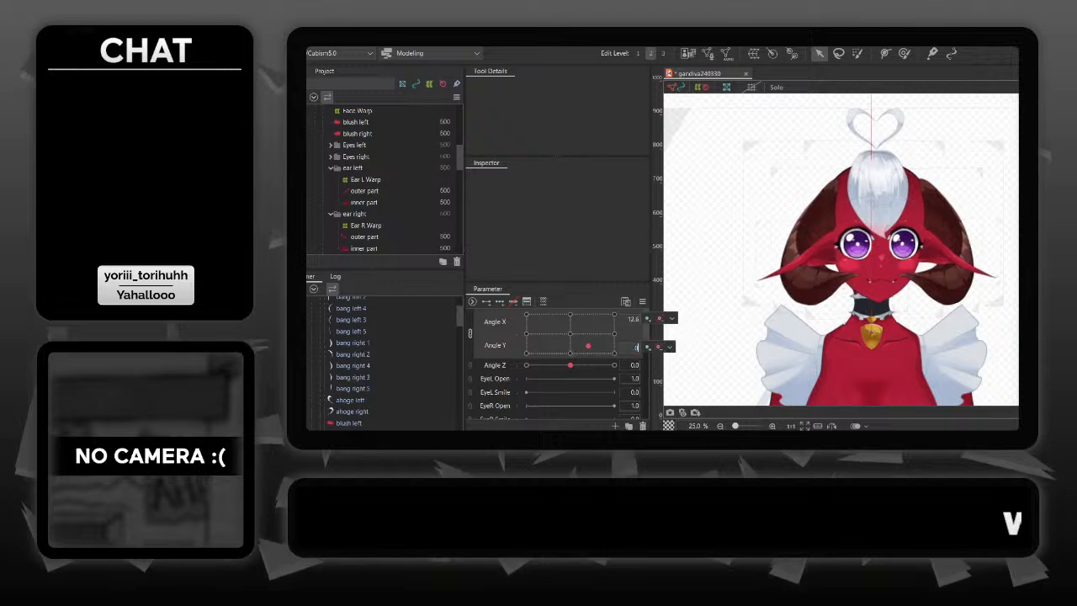
{"action": "key", "text": "Return"}
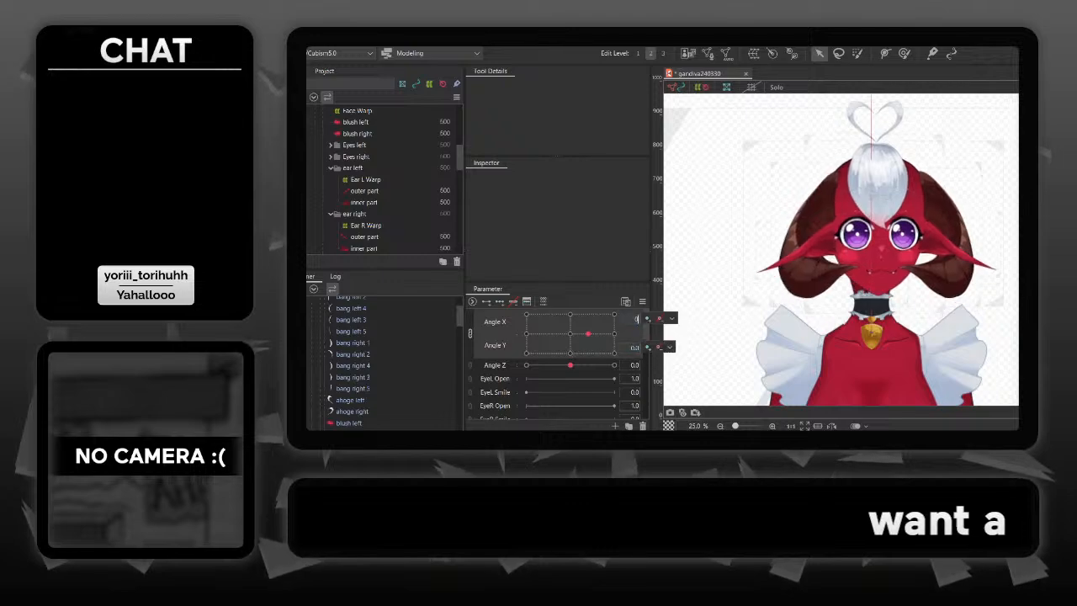
{"action": "key", "text": "Return"}
- Create a warp deformer as parent of the front bang in the front hair part, and add three keys on Angle X and Angle Y
{"action": "left_click", "coordinate": [886, 160]}
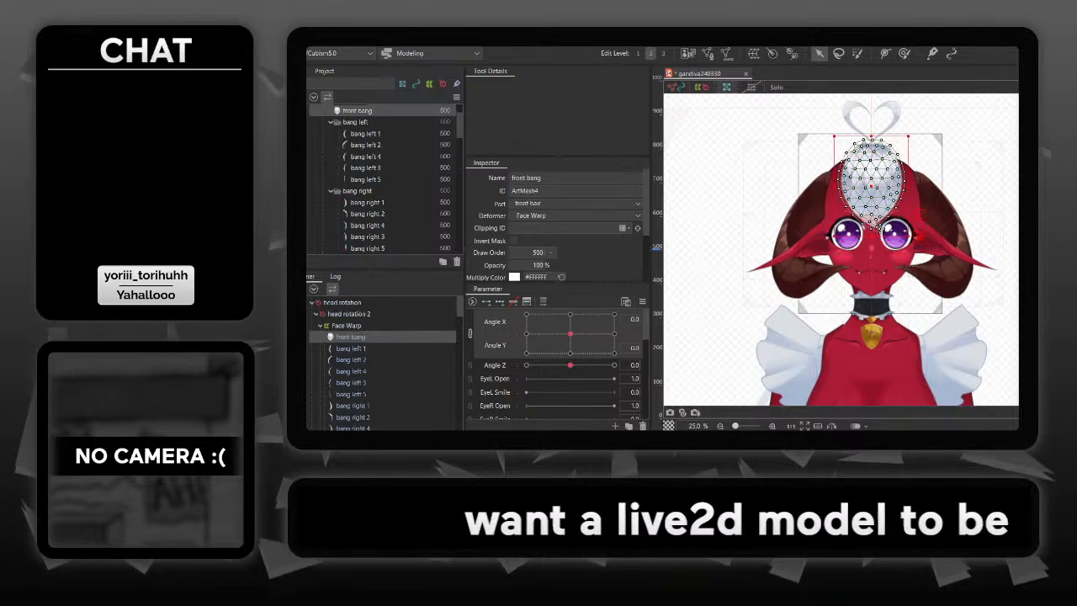
{"action": "left_click", "coordinate": [753, 54]}
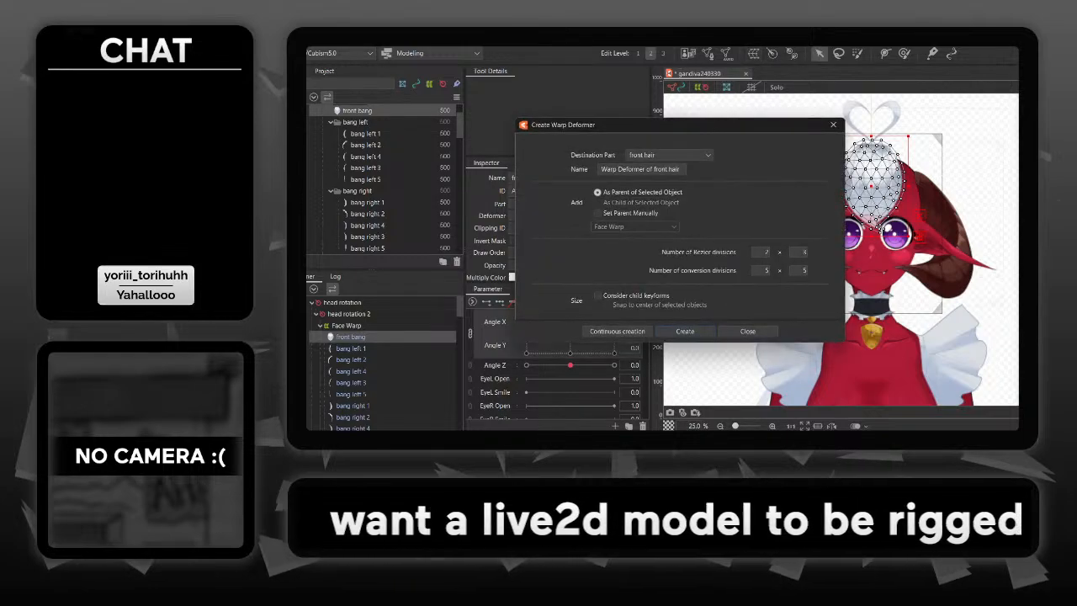
{"action": "left_click", "coordinate": [685, 332]}
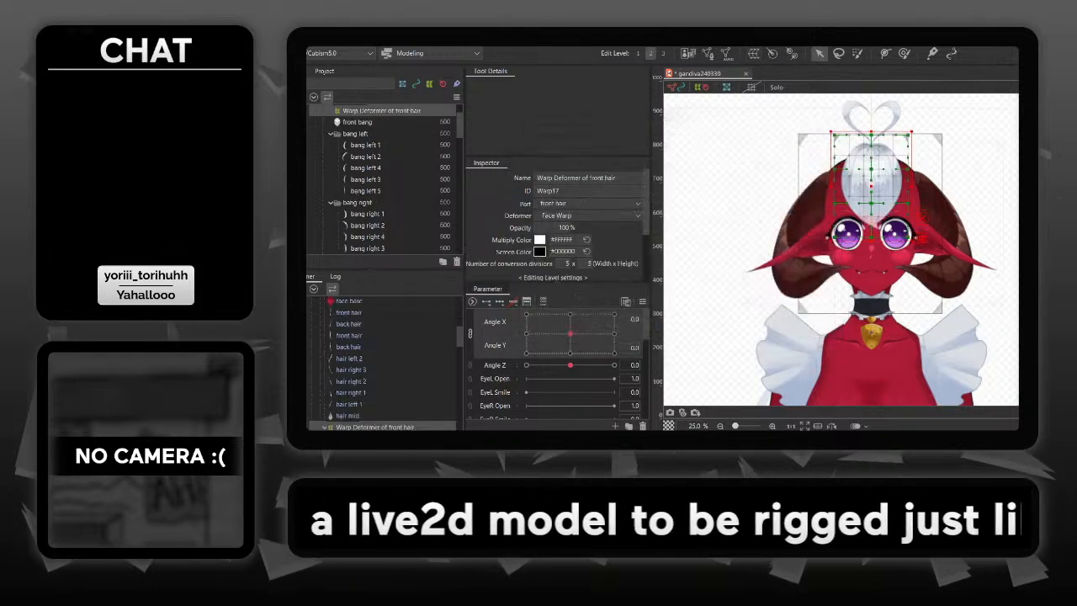
{"action": "left_click", "coordinate": [500, 302]}
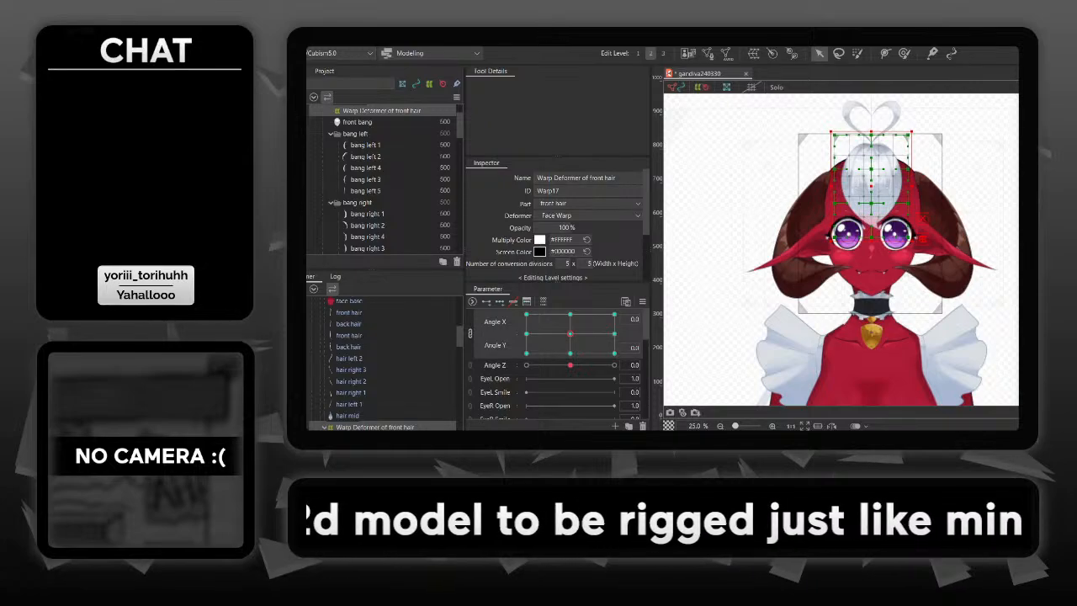
- Unlink Angle X from Angle Y, and at Angle X 30 shift the inner control points of the front bang's warp deformer toward the turned side
{"action": "left_click", "coordinate": [470, 333]}
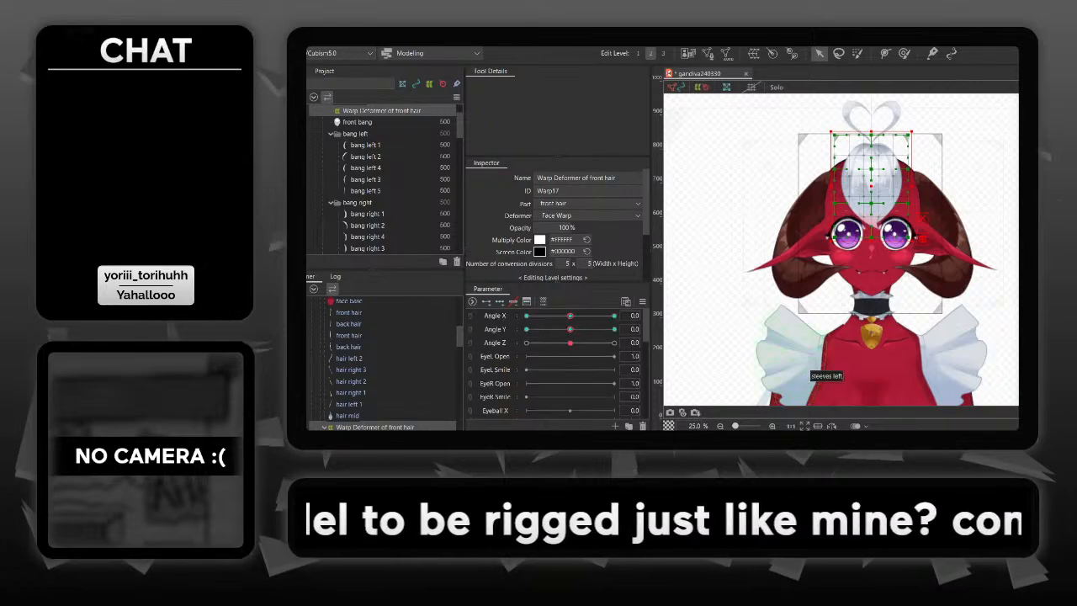
{"action": "scroll", "coordinate": [871, 250], "scroll_direction": "up", "scroll_amount": 2}
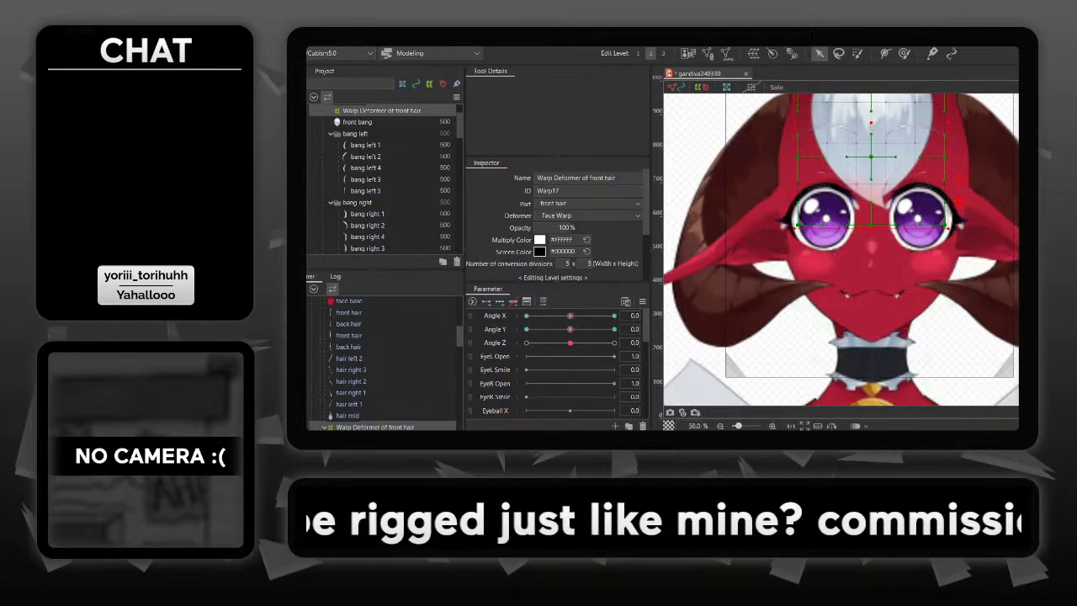
{"action": "left_click_drag", "start_coordinate": [872, 249], "coordinate": [871, 324]}
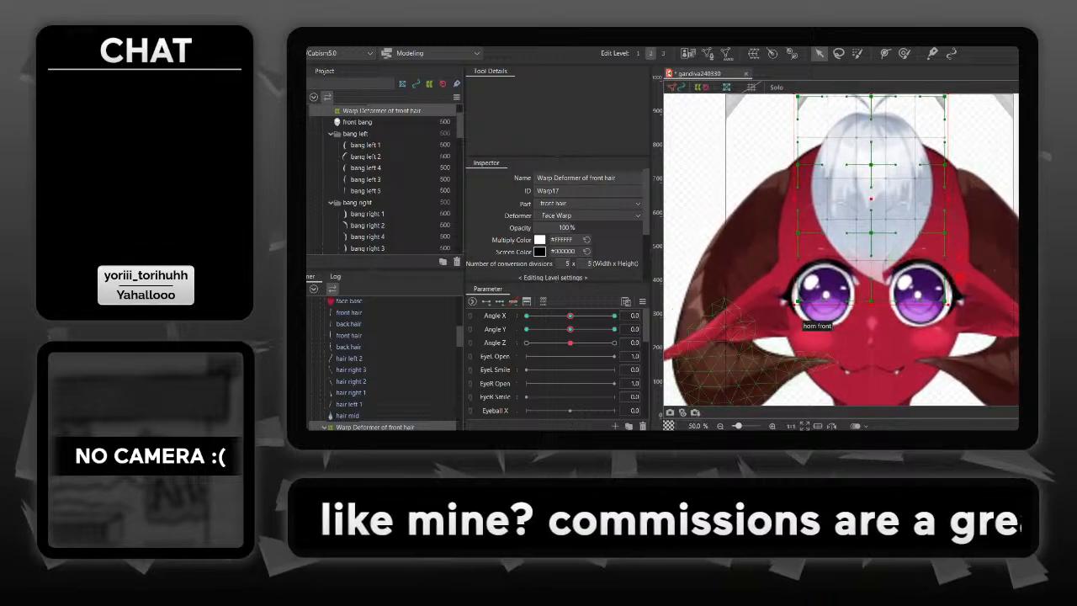
{"action": "left_click_drag", "start_coordinate": [570, 315], "coordinate": [615, 316]}
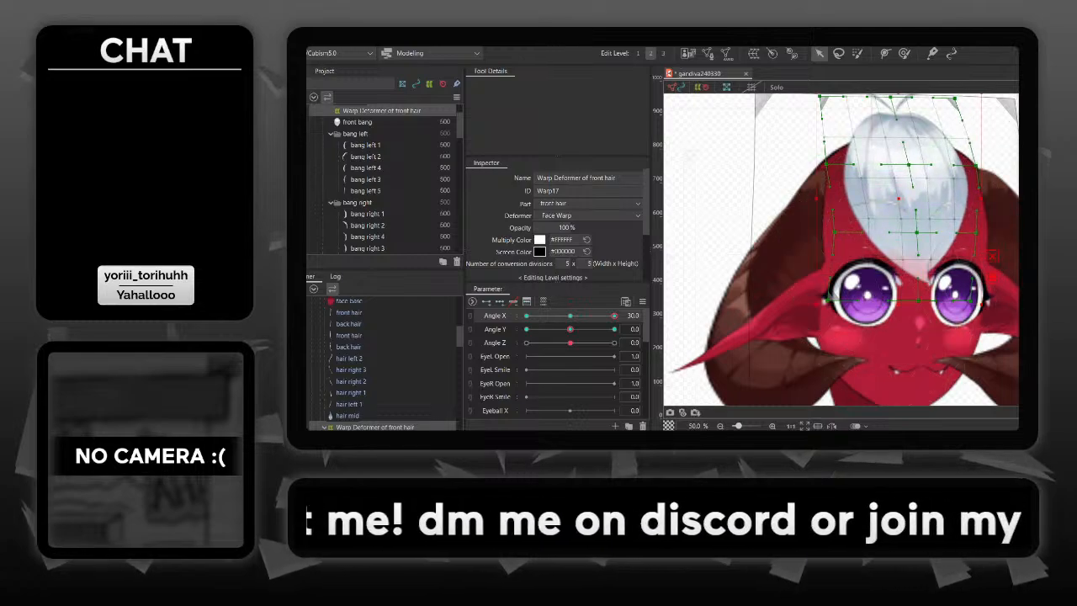
{"action": "mouse_move", "coordinate": [614, 316]}
{"action": "left_mouse_down"}
{"action": "mouse_move", "coordinate": [572, 316]}
{"action": "mouse_move", "coordinate": [615, 315]}
{"action": "left_mouse_up"}
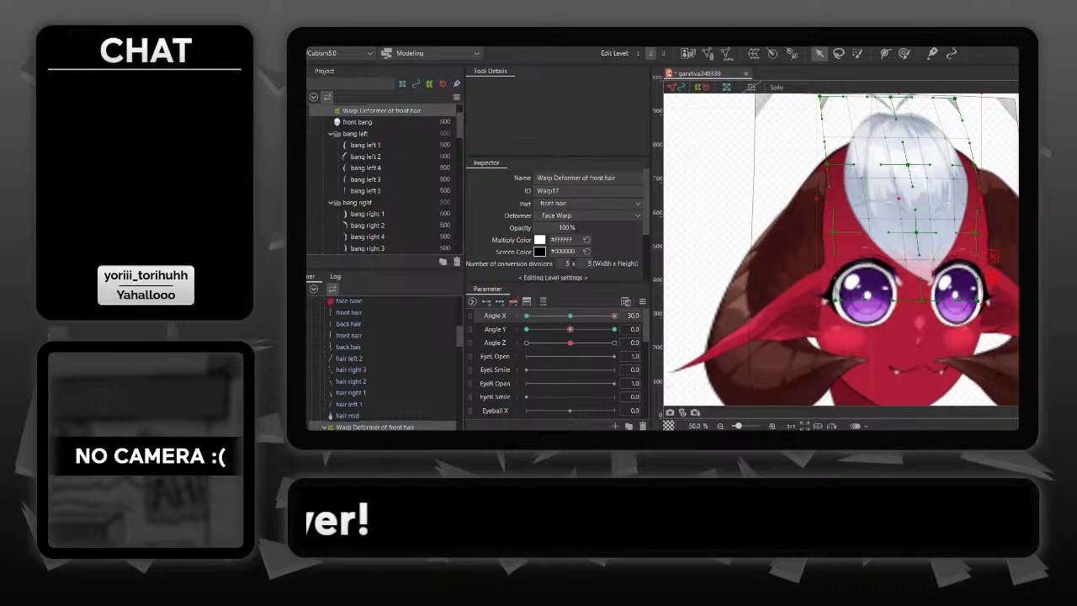
{"action": "mouse_move", "coordinate": [614, 315]}
{"action": "left_mouse_down"}
{"action": "mouse_move", "coordinate": [571, 316]}
{"action": "mouse_move", "coordinate": [615, 315]}
{"action": "left_mouse_up"}
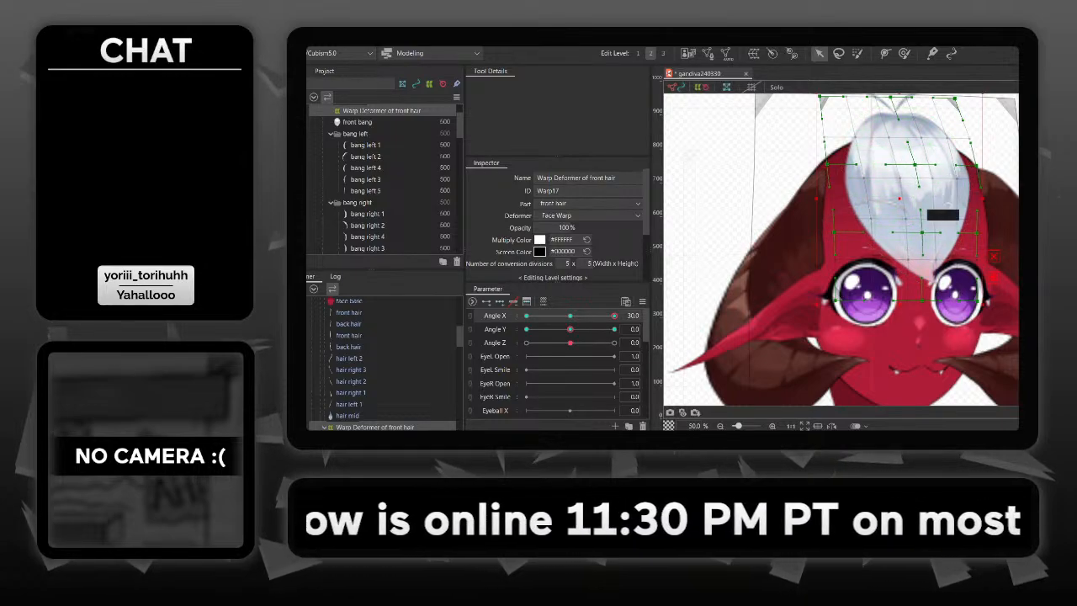
{"action": "mouse_move", "coordinate": [613, 316]}
{"action": "left_mouse_down"}
{"action": "mouse_move", "coordinate": [566, 315]}
{"action": "mouse_move", "coordinate": [615, 316]}
{"action": "left_mouse_up"}
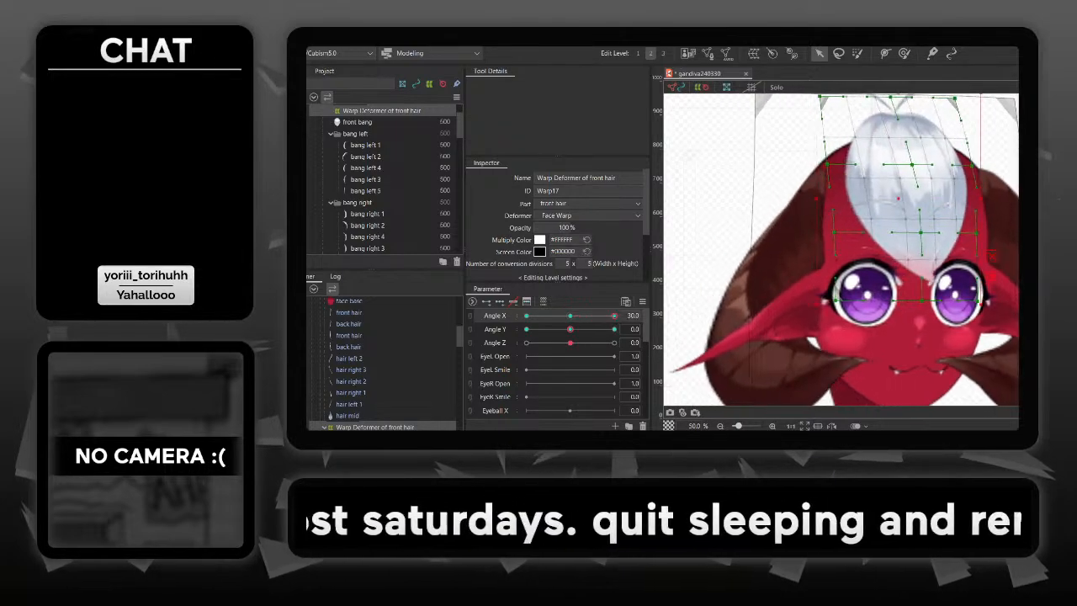
{"action": "mouse_move", "coordinate": [615, 316]}
{"action": "left_mouse_down"}
{"action": "mouse_move", "coordinate": [580, 315]}
{"action": "mouse_move", "coordinate": [615, 316]}
{"action": "left_mouse_up"}
- Compare the front bang at Angle X 0 and Angle X 30 to check the new turned shape
{"action": "left_click", "coordinate": [633, 315]}
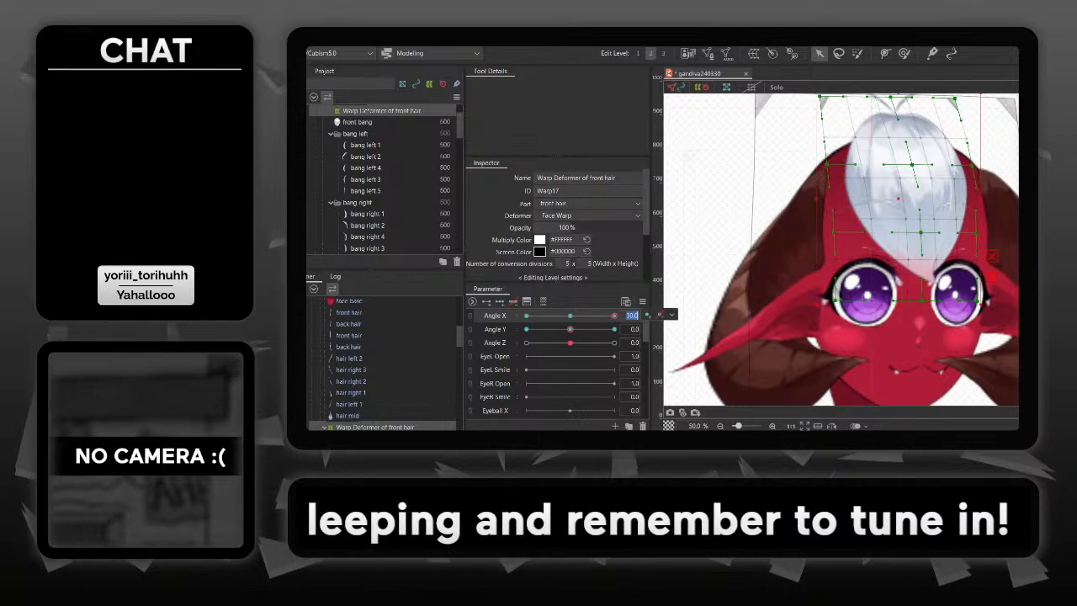
{"action": "type", "text": "0"}
{"action": "key", "text": "Return"}
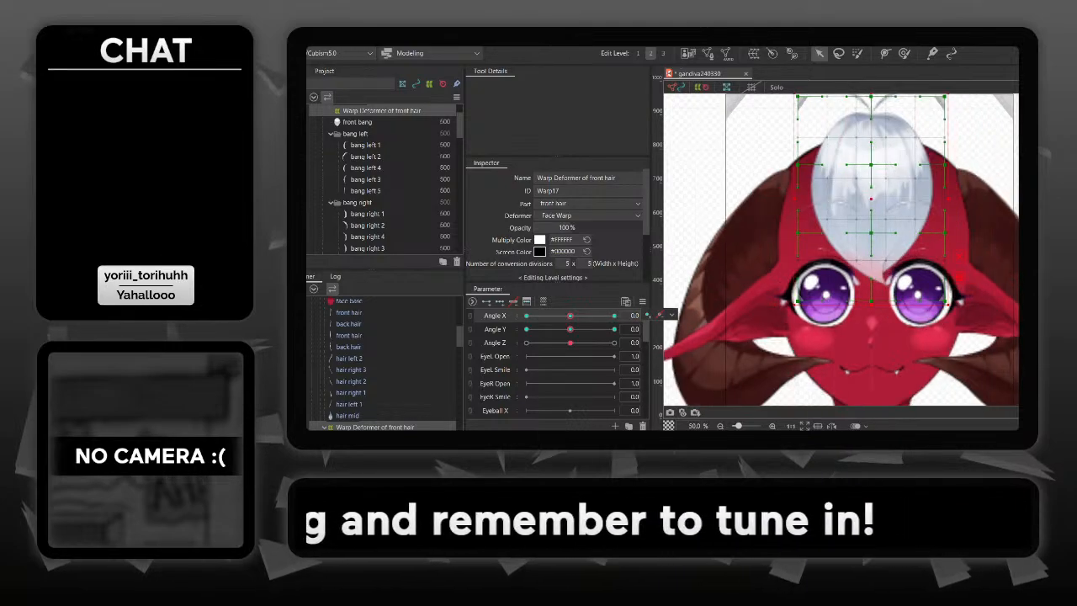
{"action": "left_click_drag", "start_coordinate": [571, 316], "coordinate": [614, 315]}
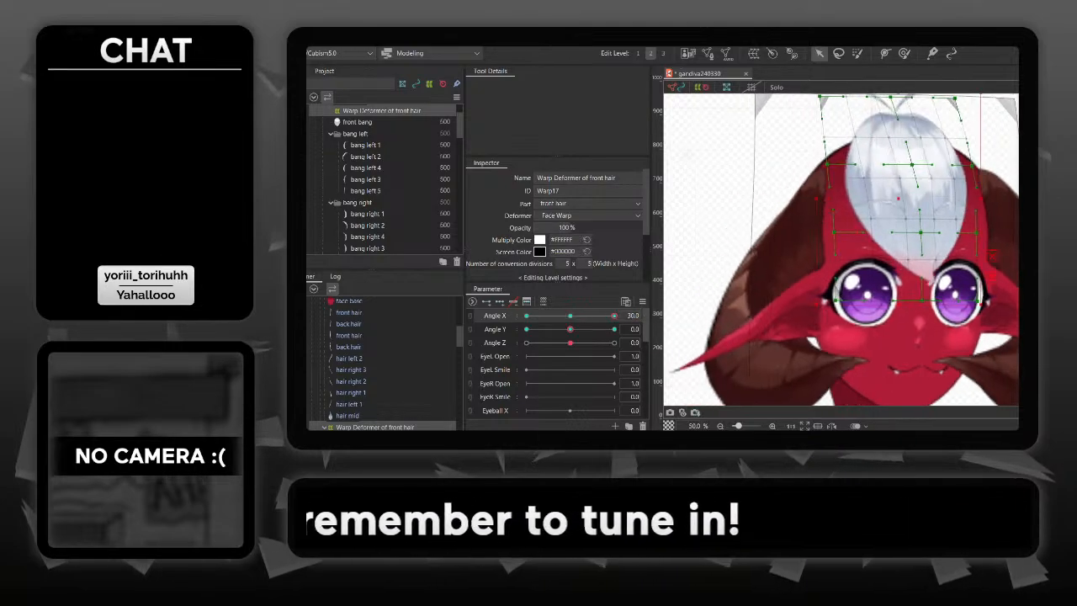
- Try reflecting the front bang warp's form horizontally at Angle X 30 without any reflected parameter, and undo it
{"action": "left_click", "coordinate": [355, 38]}
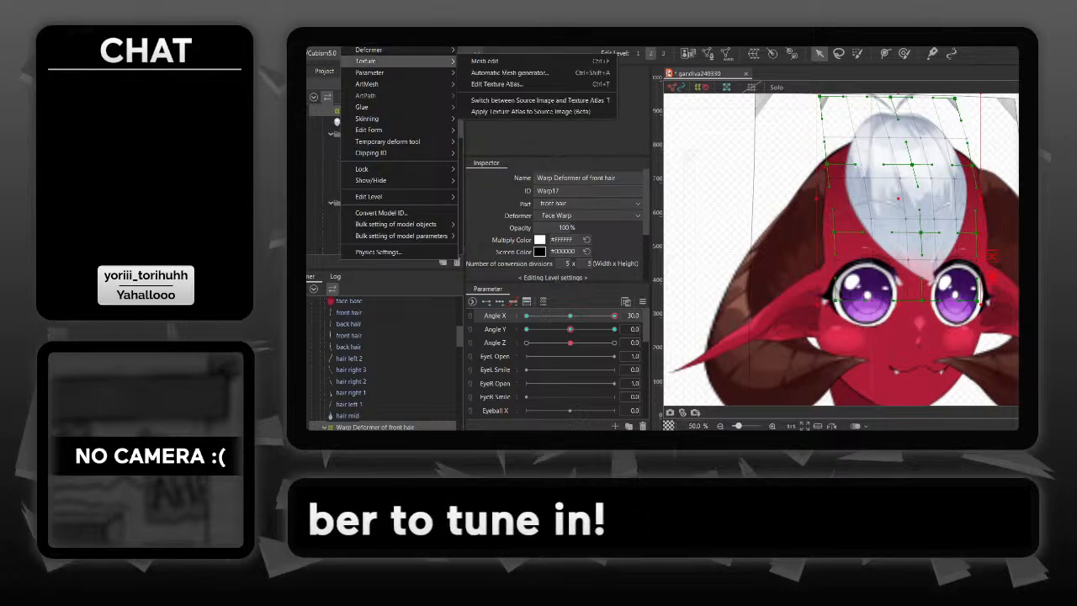
{"action": "mouse_move", "coordinate": [368, 51]}
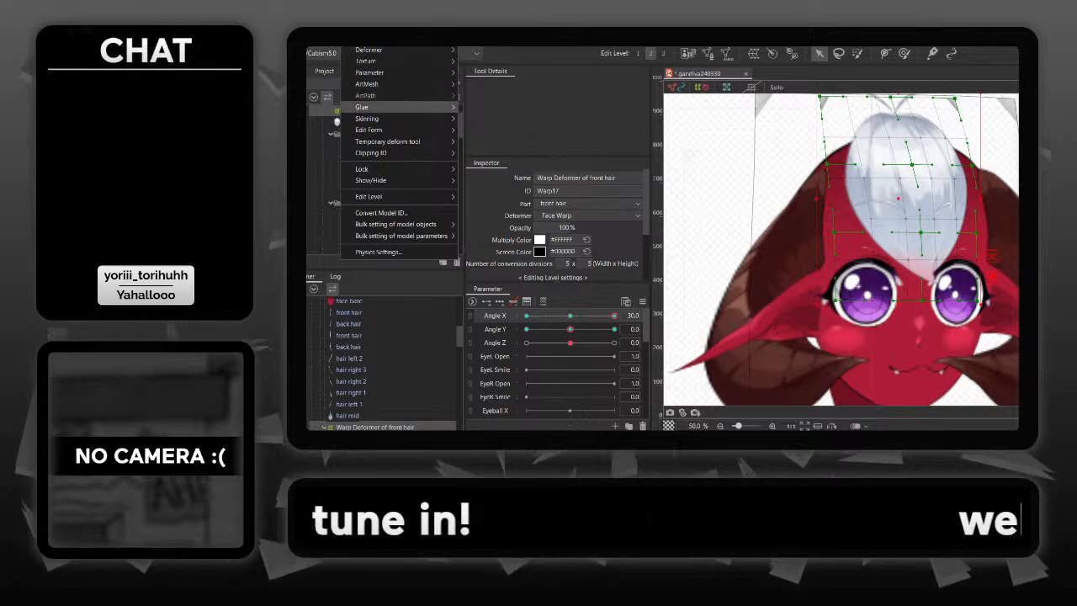
{"action": "mouse_move", "coordinate": [369, 130]}
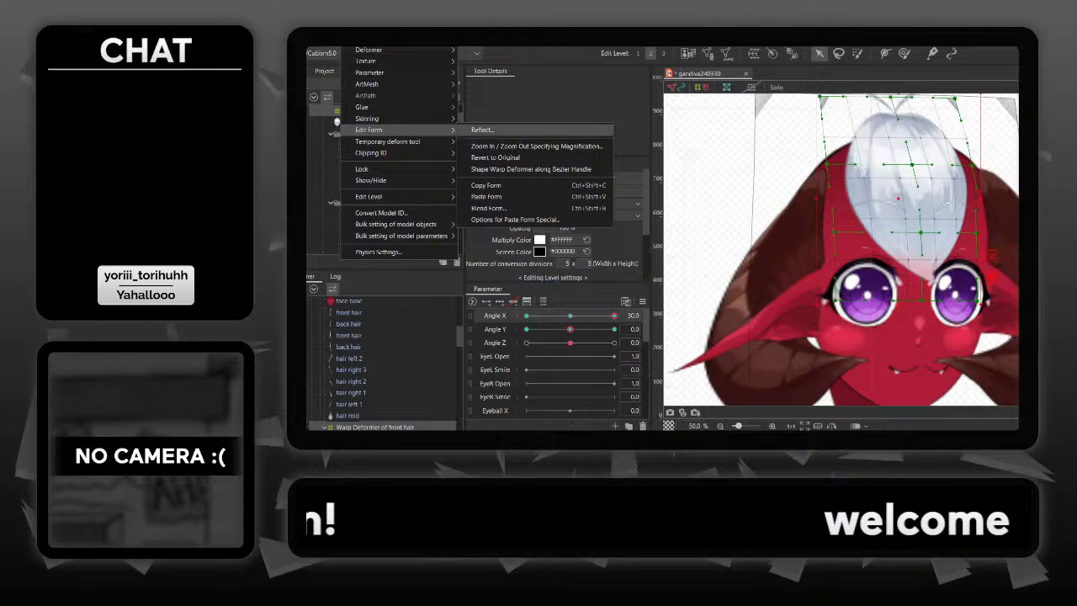
{"action": "left_click", "coordinate": [482, 131]}
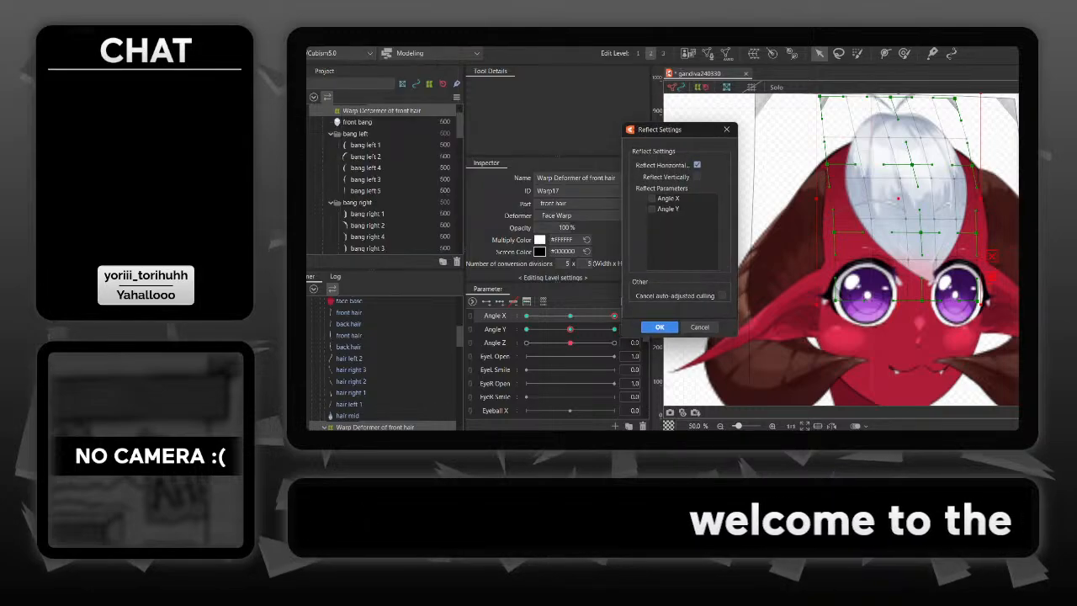
{"action": "key", "text": "Return"}
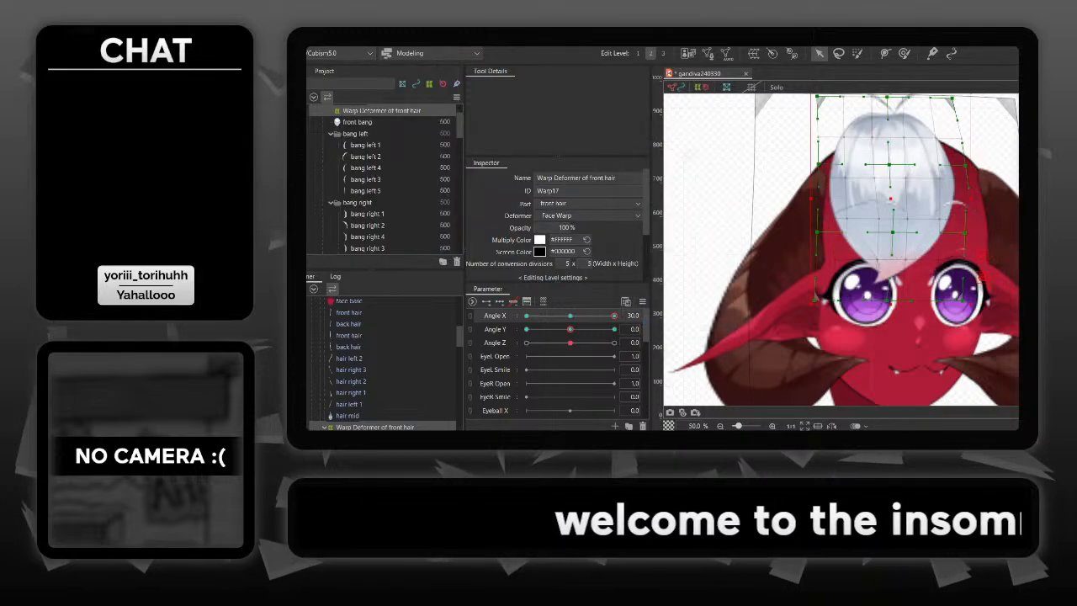
{"action": "key", "text": "ctrl+z"}
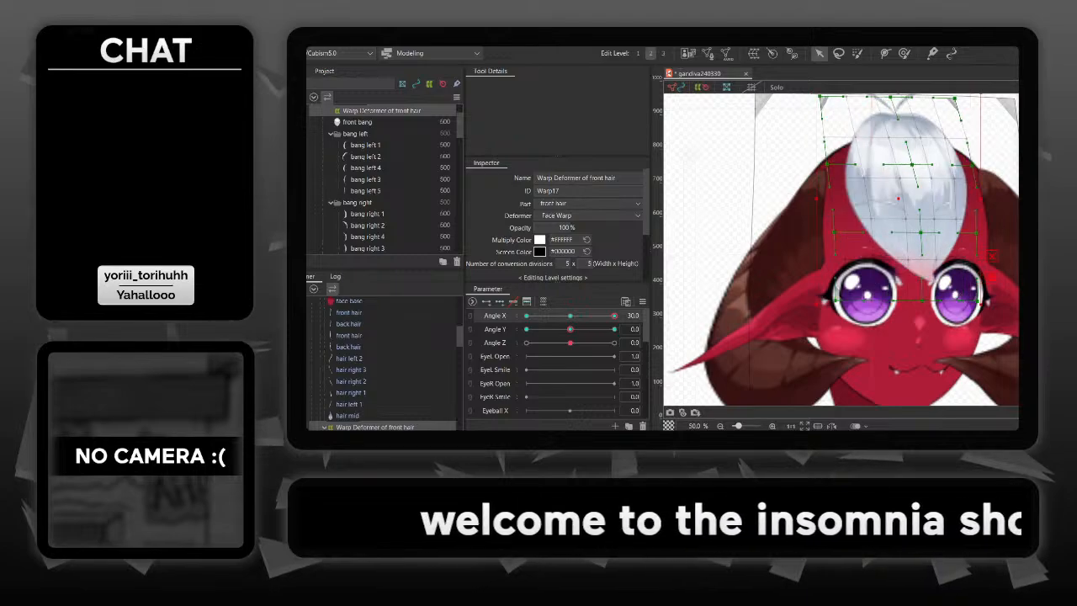
- Try reflecting the front bang warp's form horizontally with Angle X as reflected parameter, check the head turn, and undo the reflection
{"action": "left_click", "coordinate": [328, 40]}
{"action": "mouse_move", "coordinate": [355, 40]}
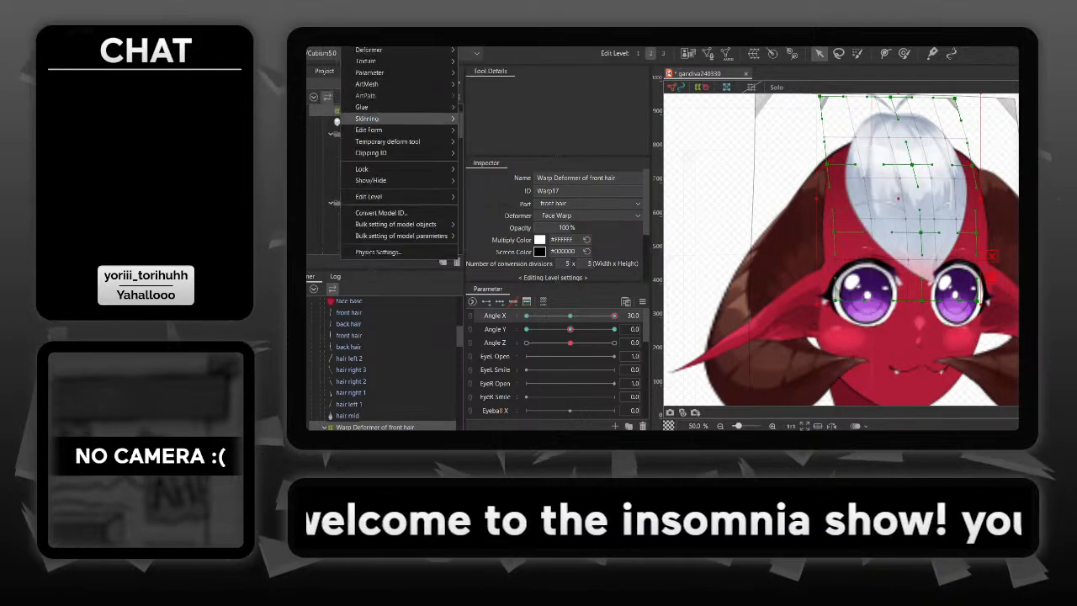
{"action": "mouse_move", "coordinate": [370, 131]}
{"action": "left_click", "coordinate": [483, 130]}
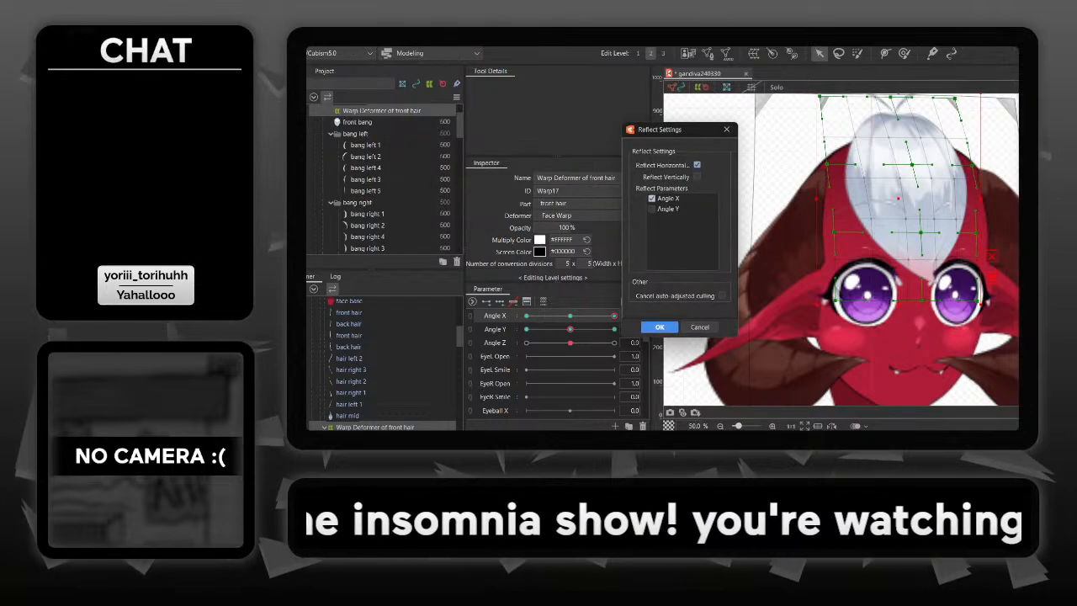
{"action": "key", "text": "Return"}
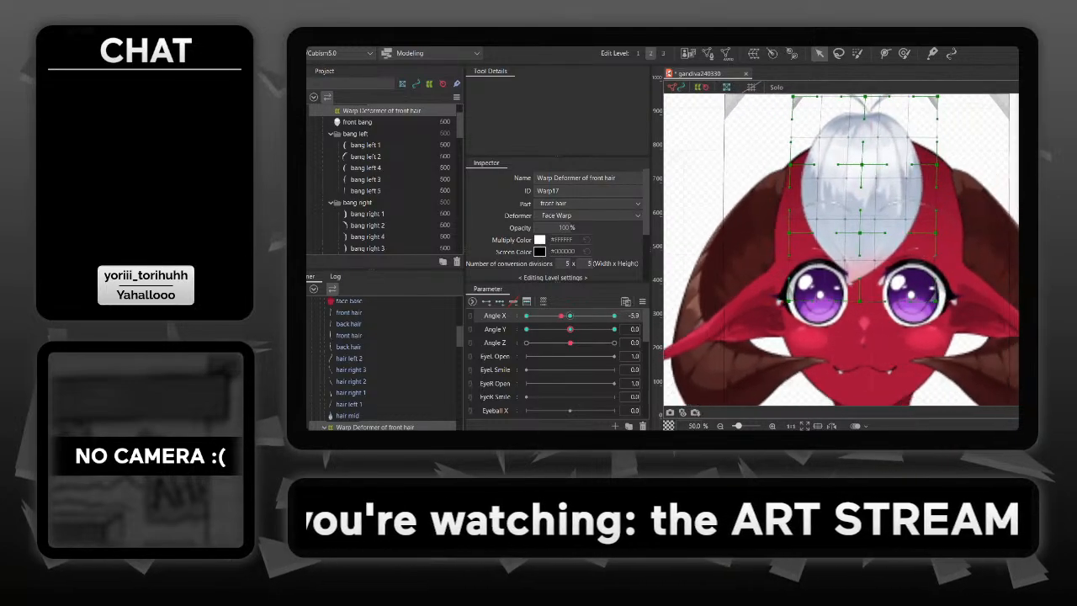
{"action": "left_click_drag", "start_coordinate": [575, 316], "coordinate": [614, 316]}
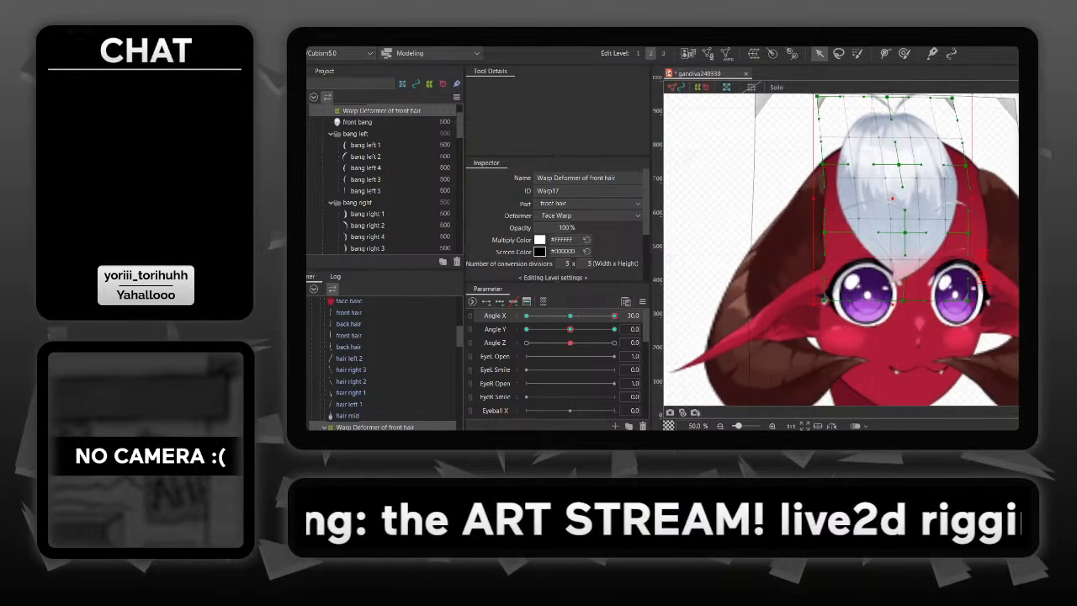
{"action": "key", "text": "ctrl+z"}
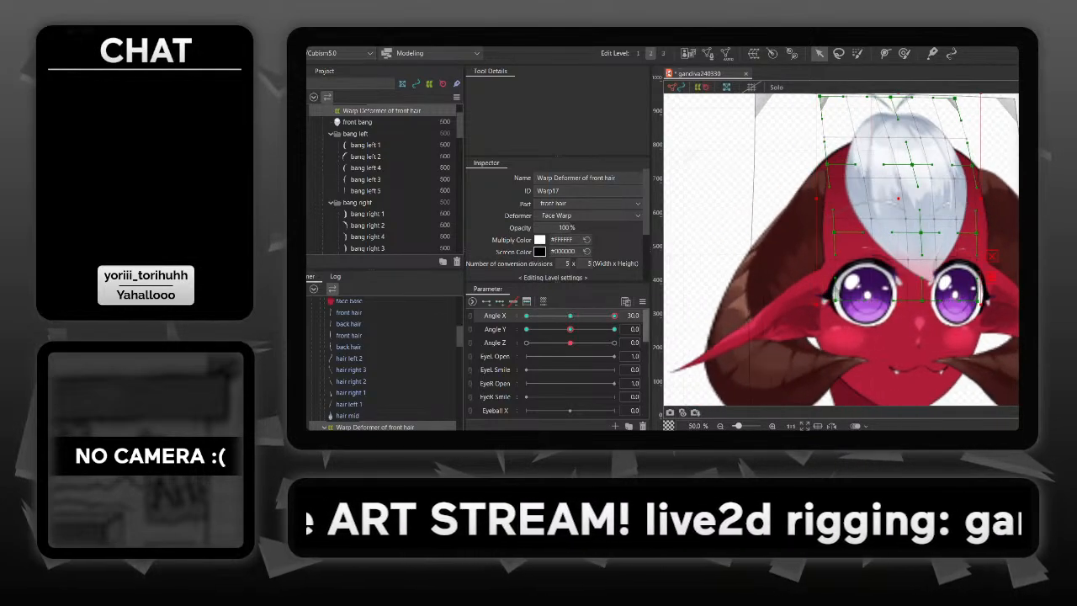
{"action": "mouse_move", "coordinate": [615, 316]}
{"action": "left_mouse_down"}
{"action": "mouse_move", "coordinate": [572, 316]}
{"action": "mouse_move", "coordinate": [614, 315]}
{"action": "left_mouse_up"}
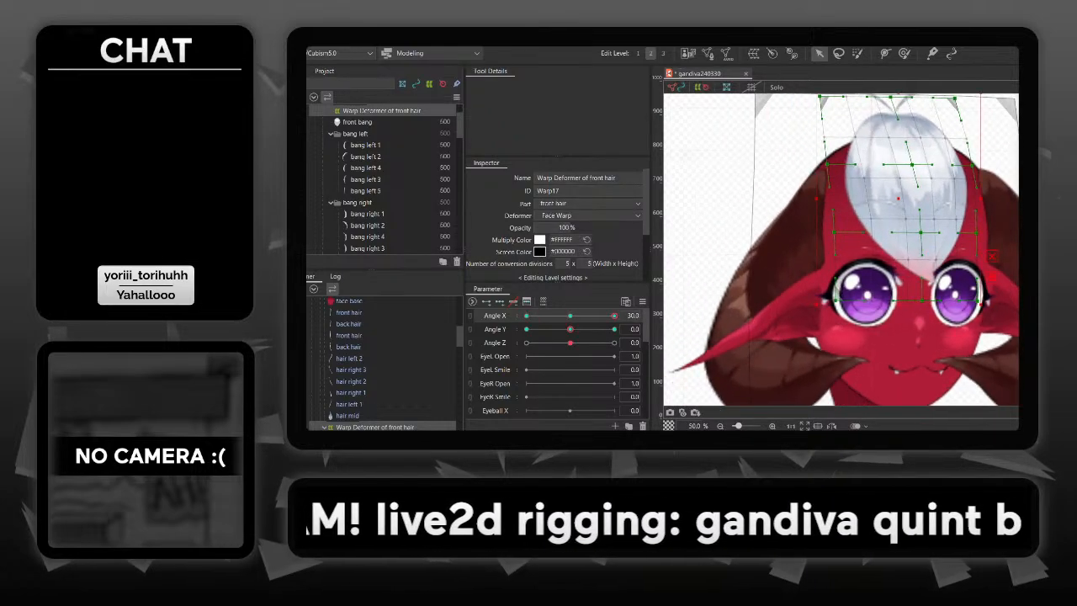
- Delete the front bang warp's key at Angle X -30, and return Angle X to 30
{"action": "scroll", "coordinate": [383, 362], "scroll_direction": "down", "scroll_amount": 2}
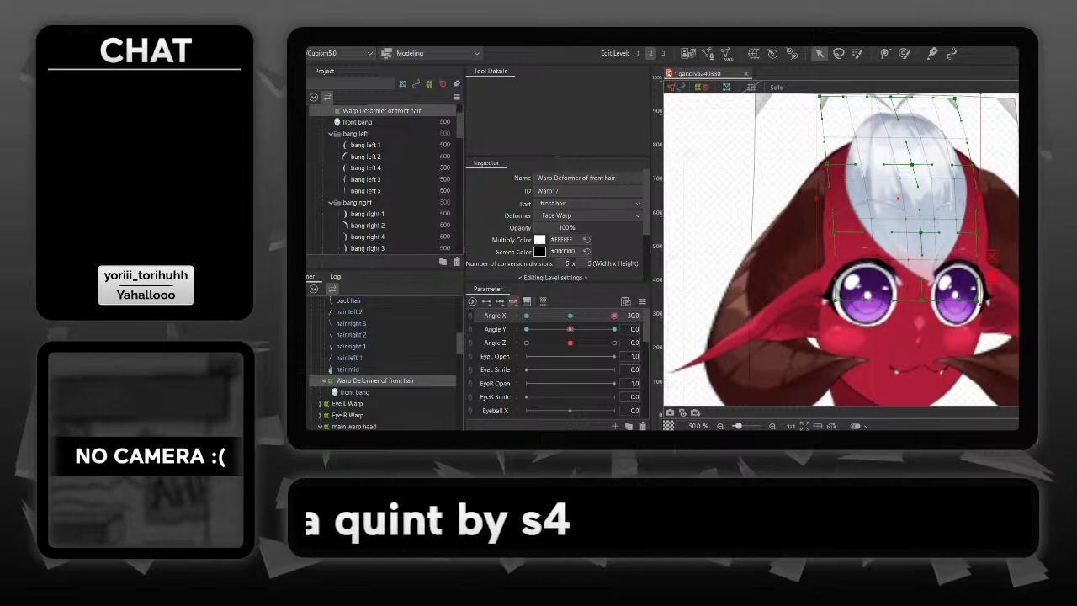
{"action": "left_click", "coordinate": [526, 315]}
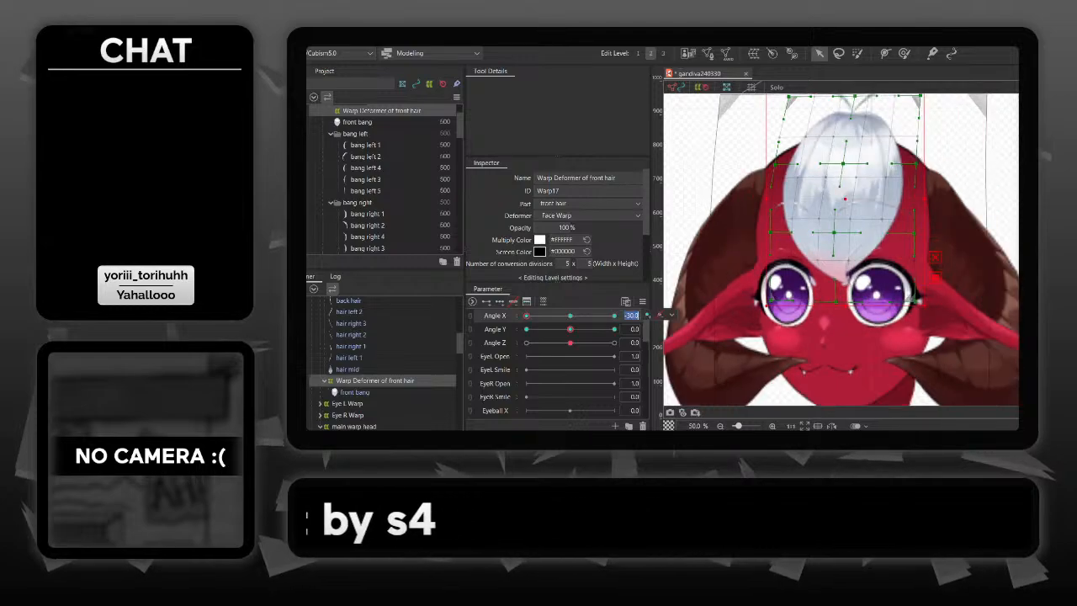
{"action": "left_click", "coordinate": [660, 314]}
{"action": "left_click", "coordinate": [614, 316]}
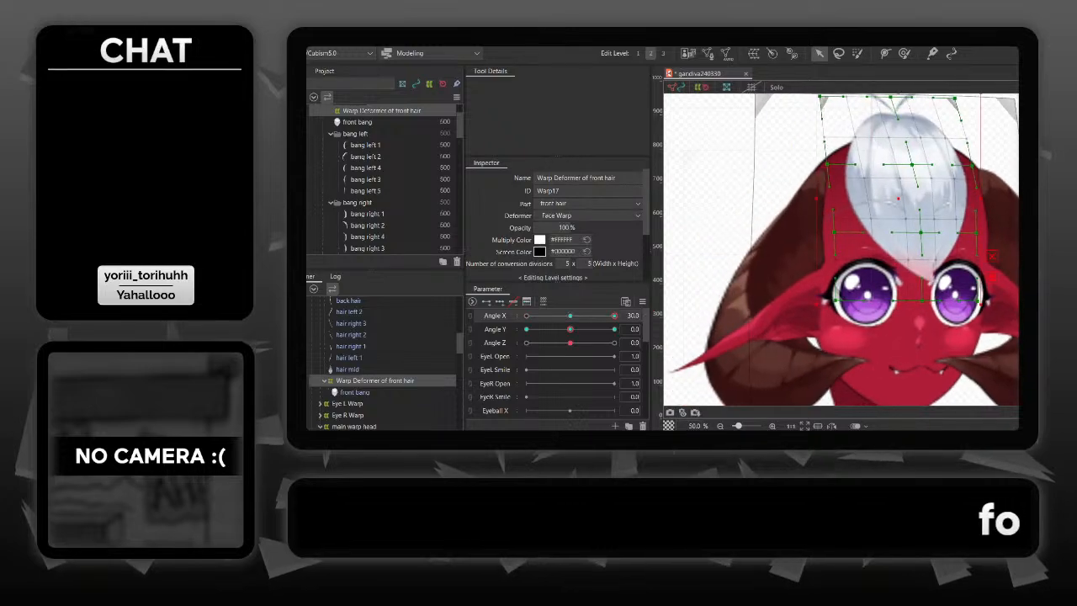
- Reflect the front bang warp's form horizontally at Angle X 30, leaving Angle X and Angle Y out of the reflected parameters
{"action": "left_click", "coordinate": [354, 41]}
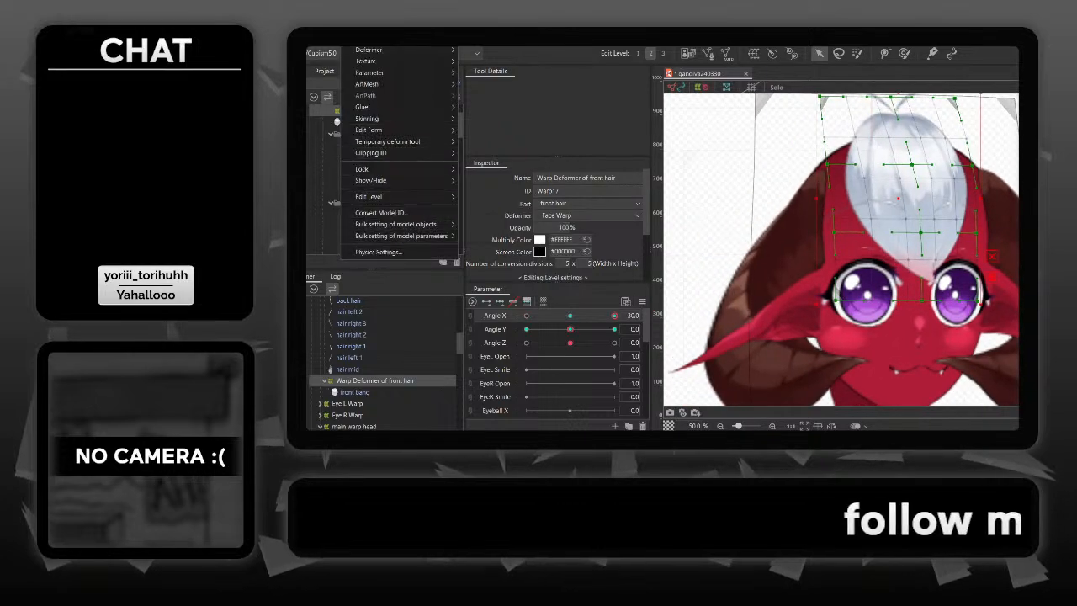
{"action": "mouse_move", "coordinate": [368, 129]}
{"action": "left_click", "coordinate": [482, 130]}
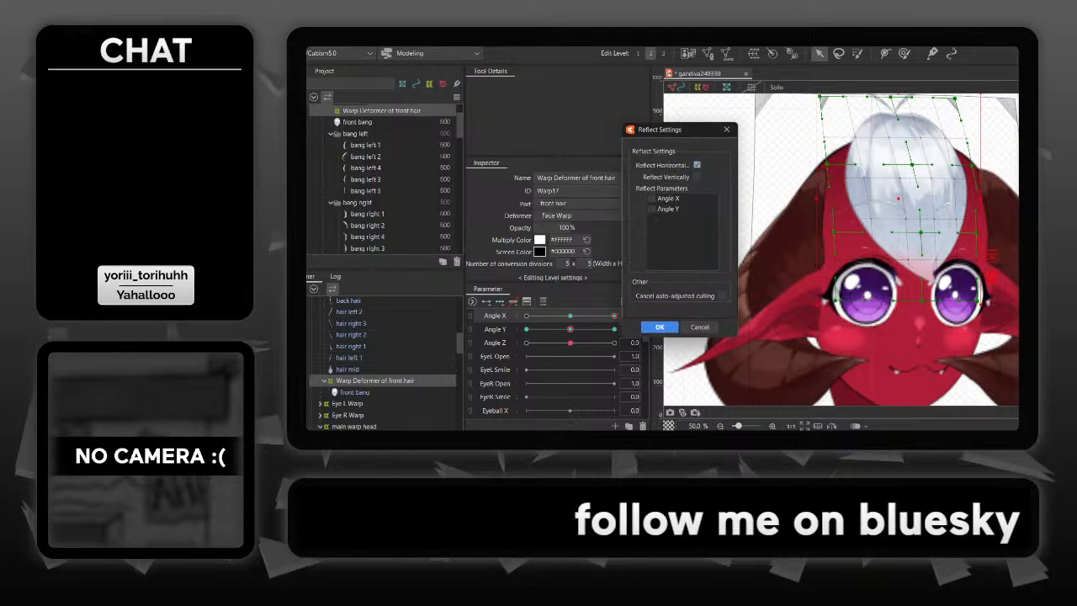
{"action": "key", "text": "Return"}
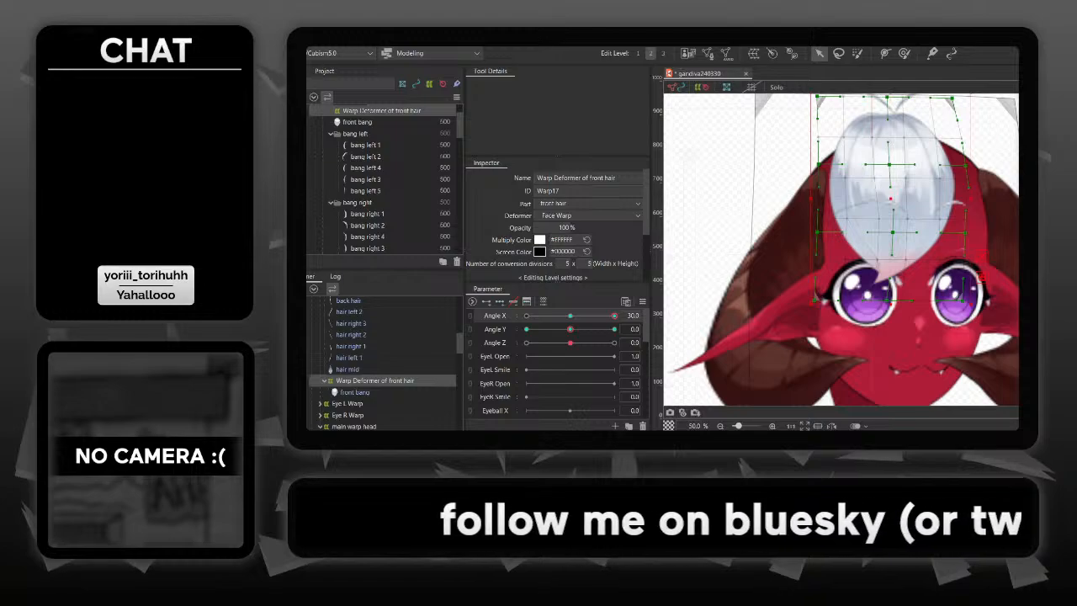
- Undo the last form reflection, mirror the front bang warp with Reflect Motion set to Reflect Horizontally at Angle X 30, and check the head turn
{"action": "key", "text": "ctrl+z"}
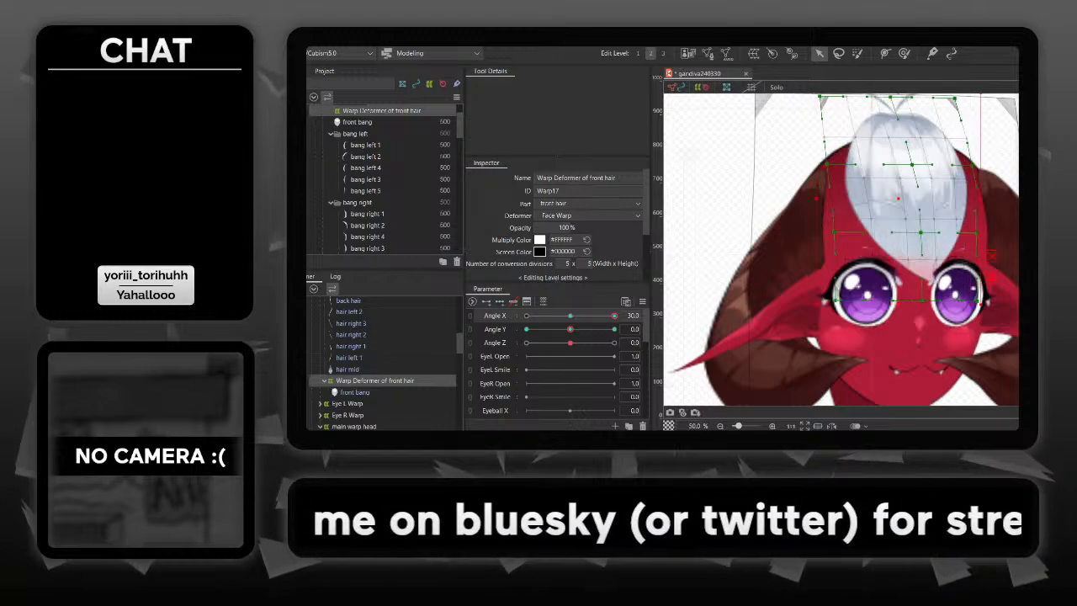
{"action": "left_click", "coordinate": [357, 39]}
{"action": "mouse_move", "coordinate": [367, 60]}
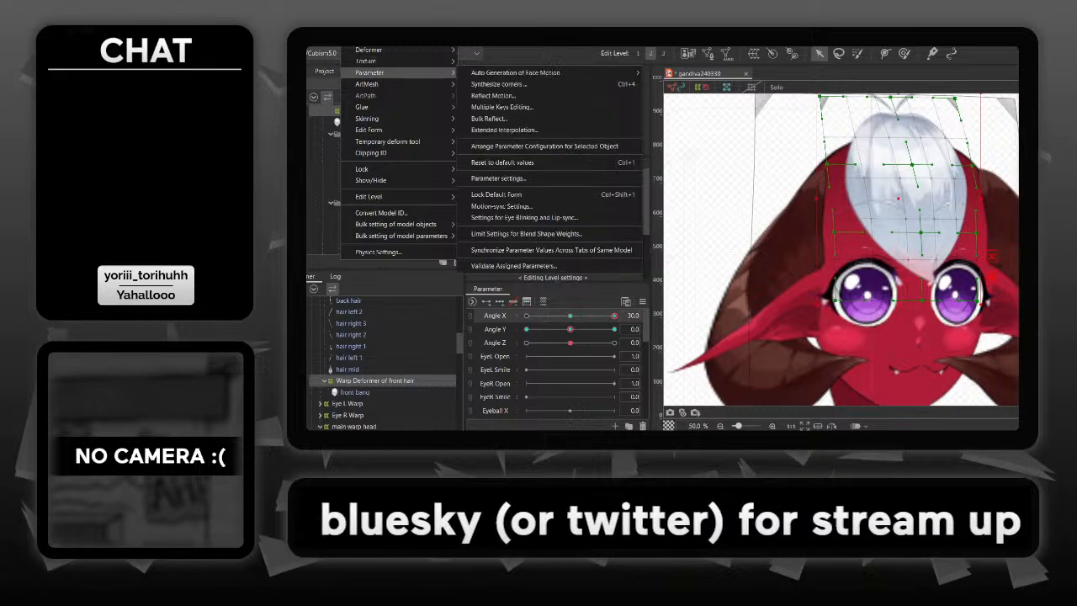
{"action": "left_click", "coordinate": [493, 95]}
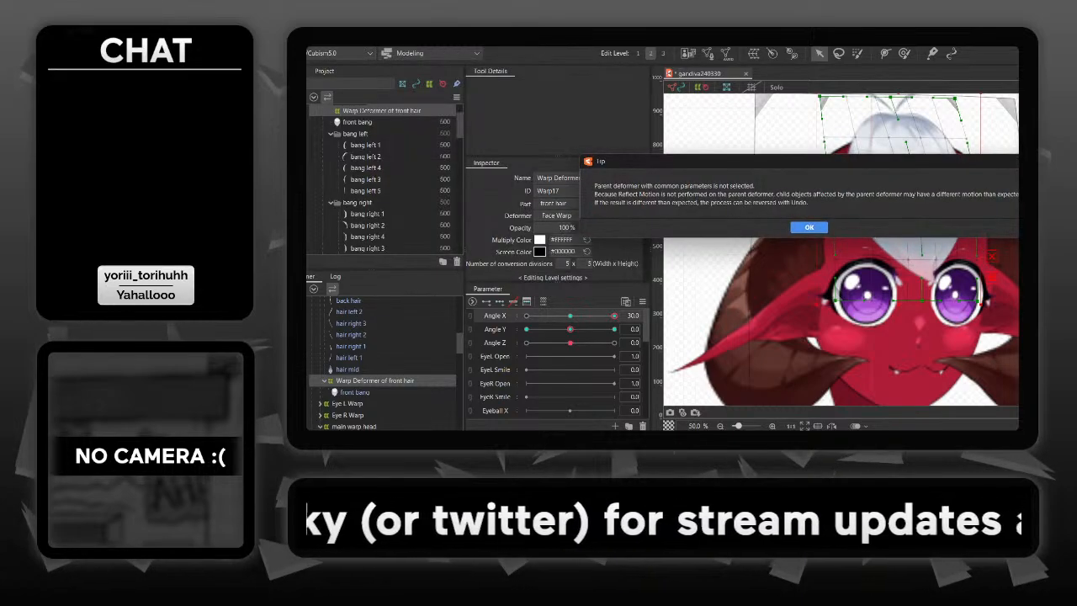
{"action": "key", "text": "Return"}
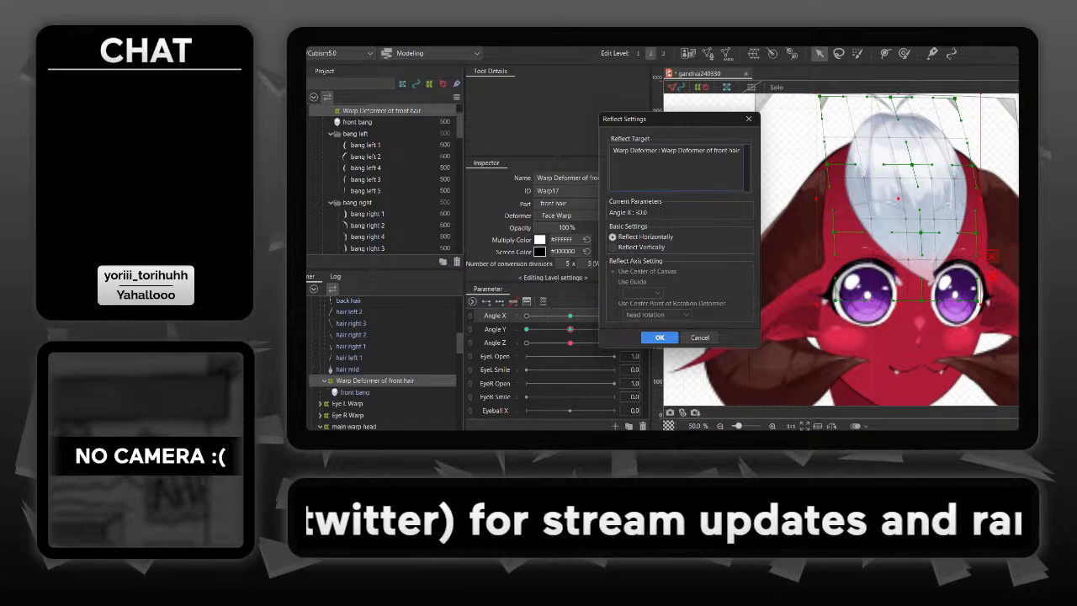
{"action": "key", "text": "Return"}
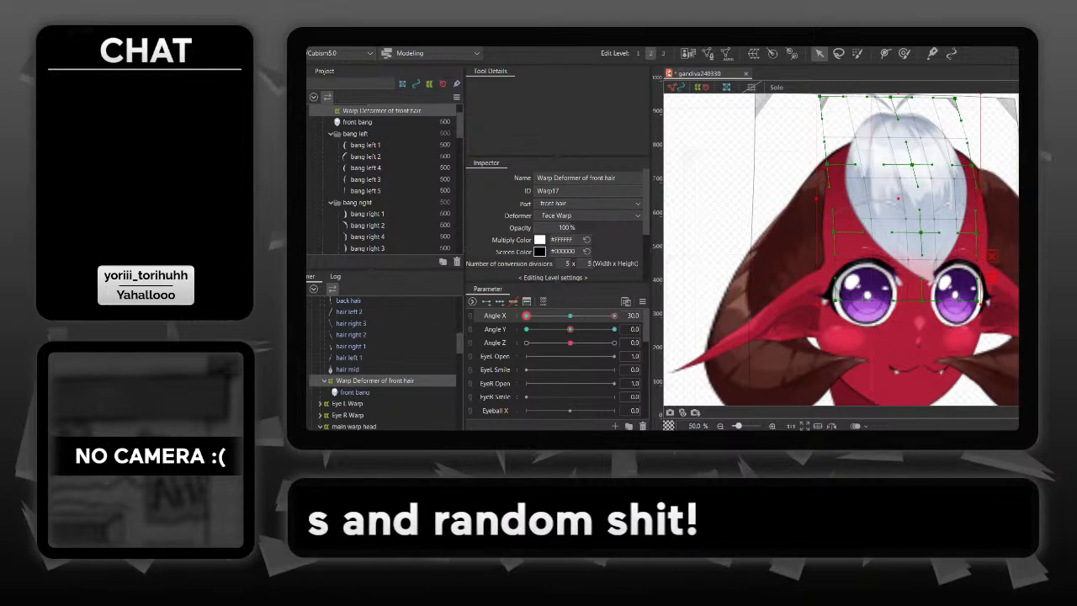
{"action": "mouse_move", "coordinate": [615, 316]}
{"action": "left_mouse_down"}
{"action": "mouse_move", "coordinate": [527, 315]}
{"action": "mouse_move", "coordinate": [614, 316]}
{"action": "left_mouse_up"}
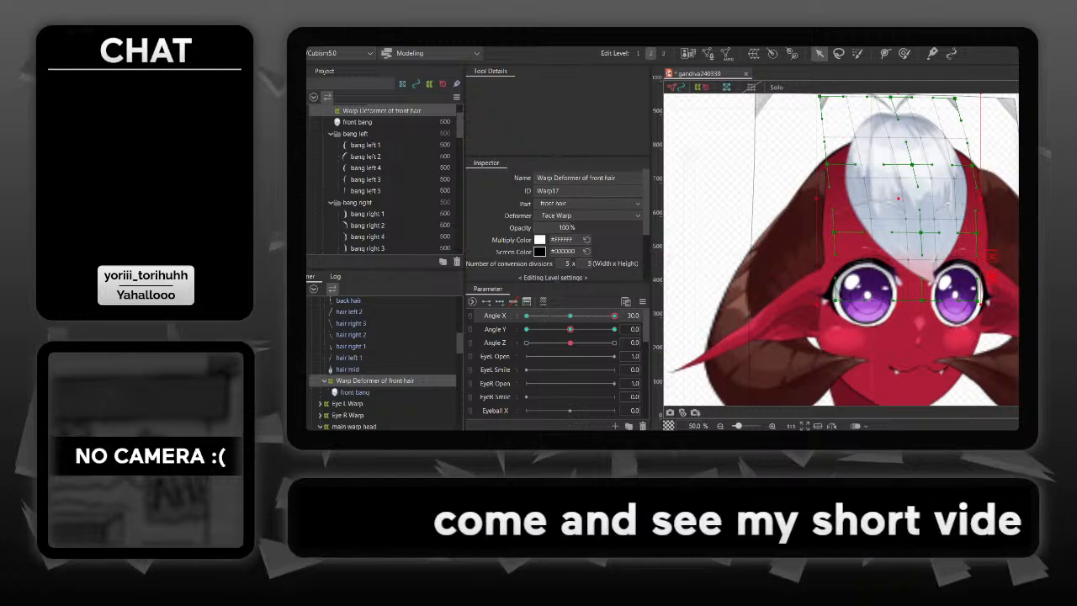
- Rename the front bang's warp deformer as front hair
{"action": "scroll", "coordinate": [383, 364], "scroll_direction": "up", "scroll_amount": 3}
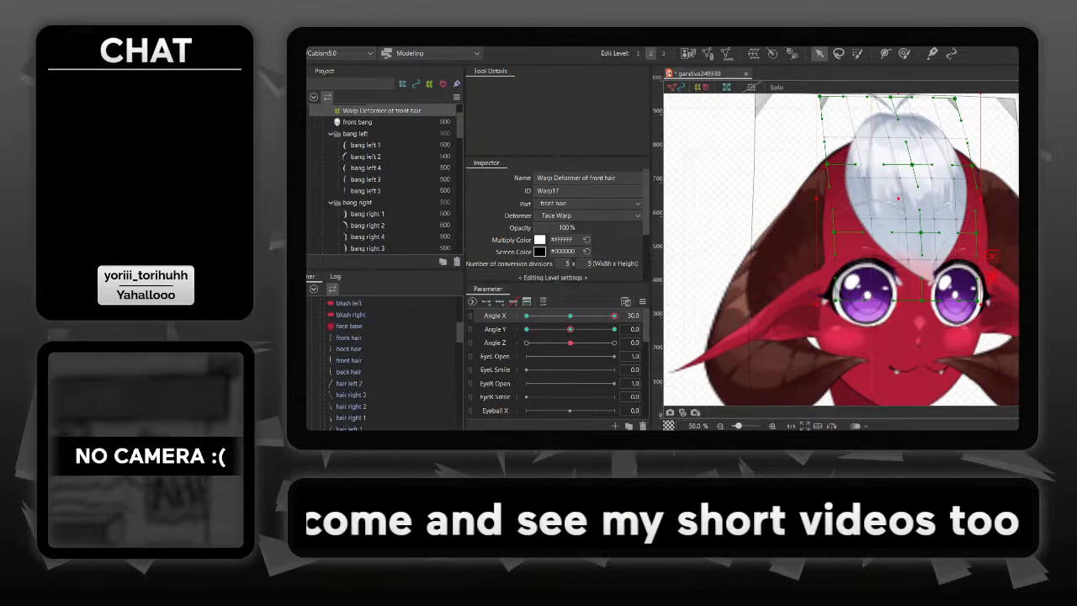
{"action": "scroll", "coordinate": [382, 363], "scroll_direction": "up", "scroll_amount": 5}
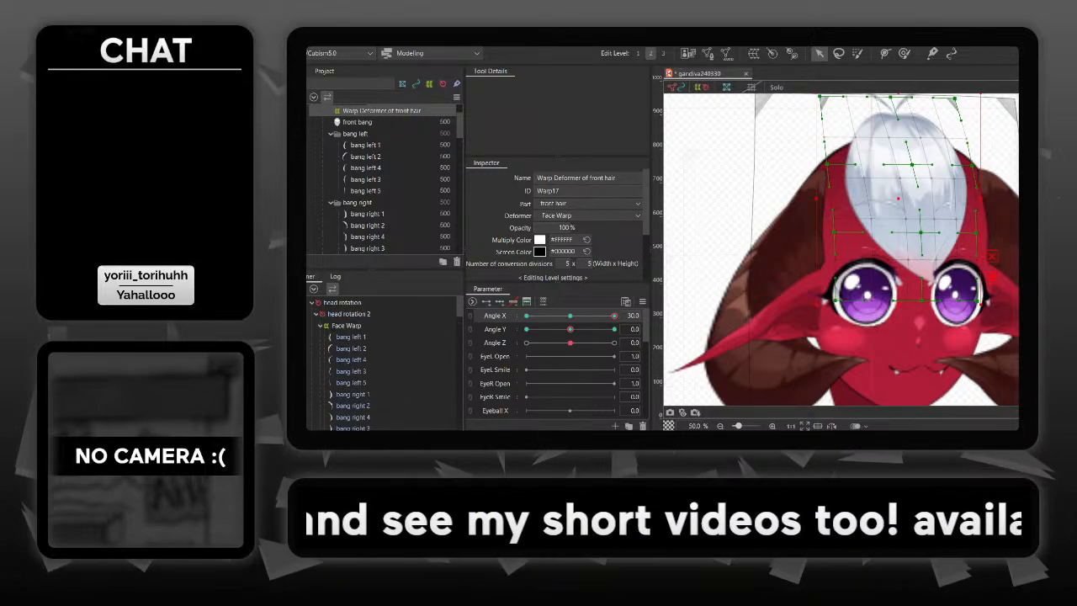
{"action": "scroll", "coordinate": [383, 363], "scroll_direction": "down", "scroll_amount": 8}
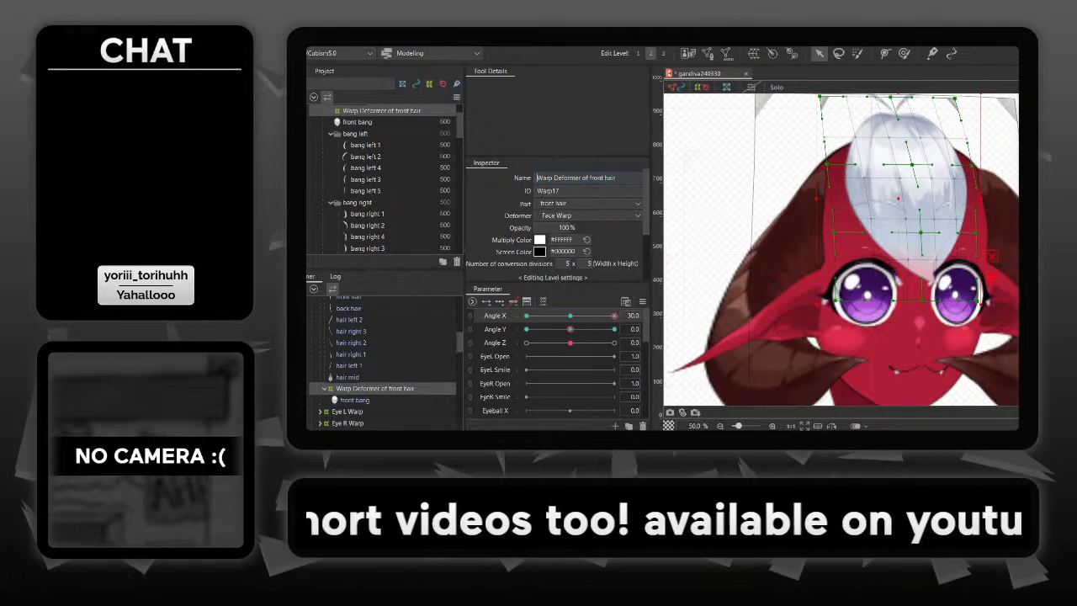
{"action": "left_click_drag", "start_coordinate": [618, 177], "coordinate": [536, 177]}
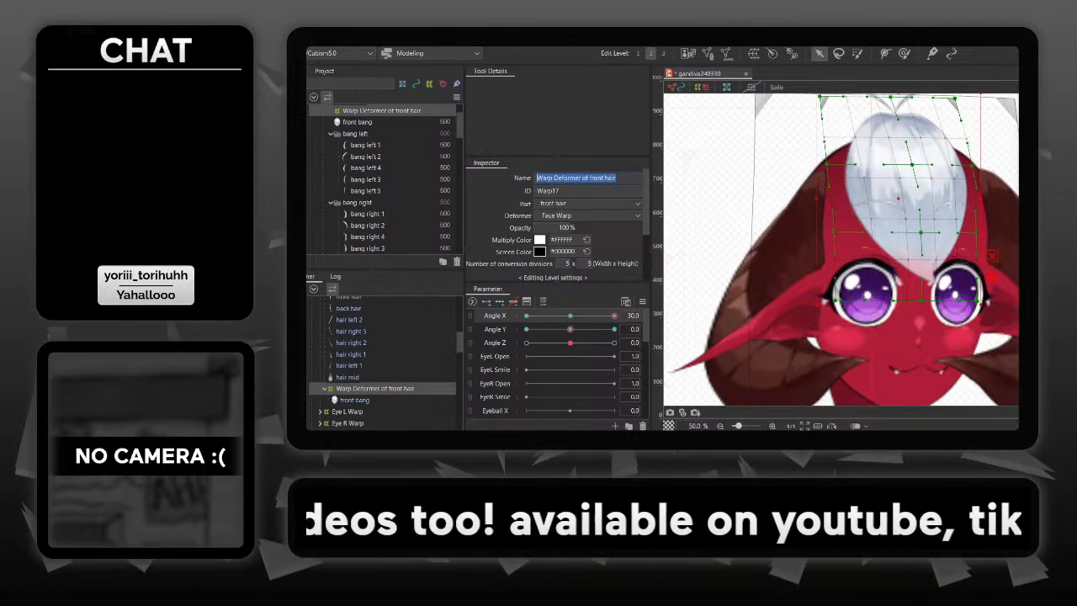
{"action": "type", "text": "front hair"}
{"action": "key", "text": "Return"}
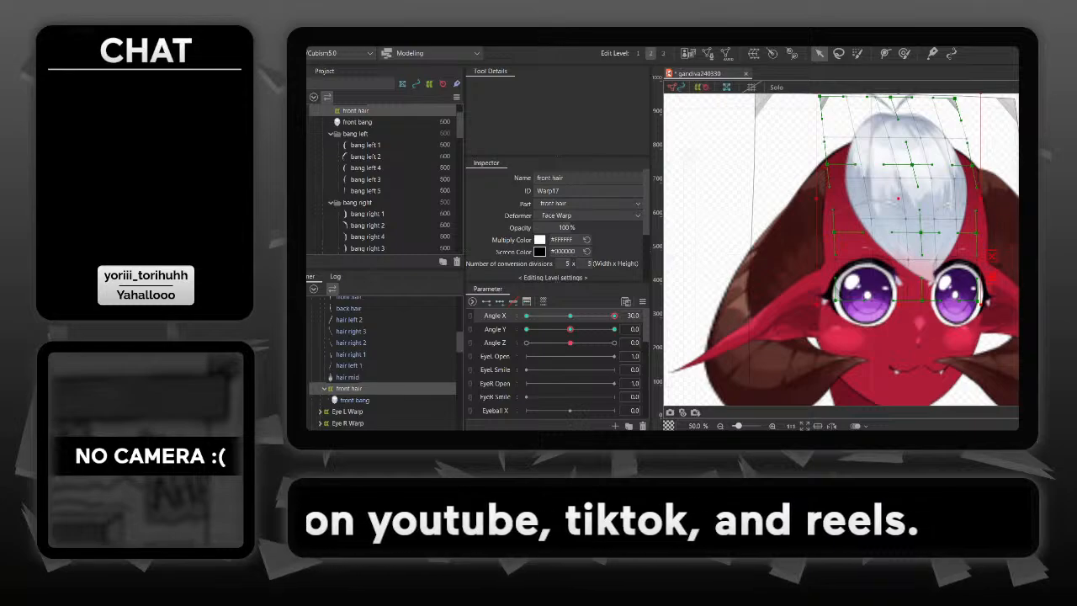
- Return Angle X to 0 and move bang left 1, bang left 2, bang right 1 and bang right 2 into the front hair warp deformer
{"action": "scroll", "coordinate": [383, 362], "scroll_direction": "down", "scroll_amount": 5}
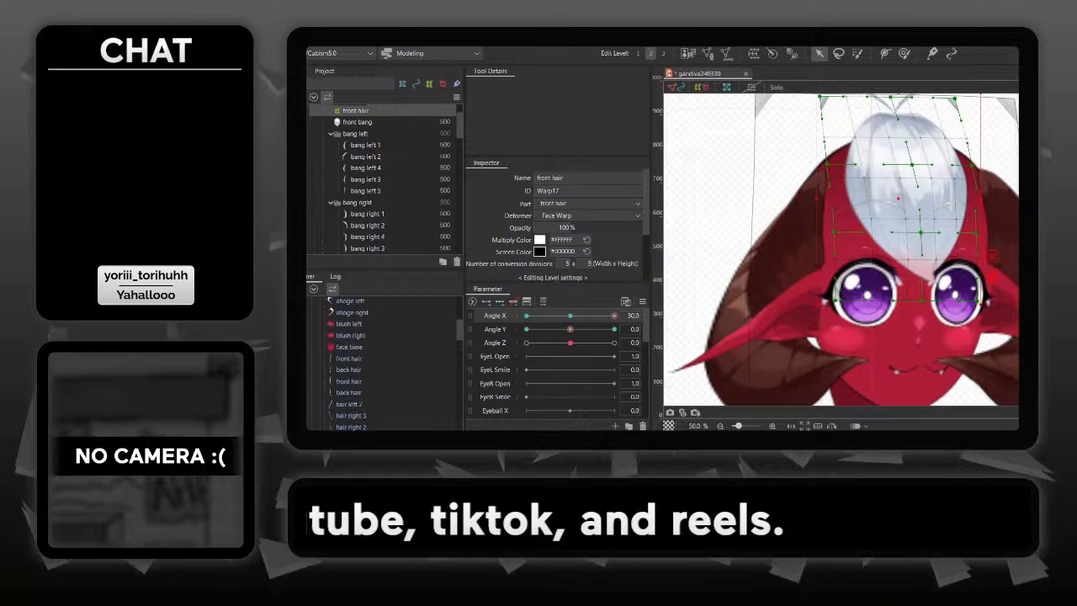
{"action": "scroll", "coordinate": [383, 362], "scroll_direction": "up", "scroll_amount": 3}
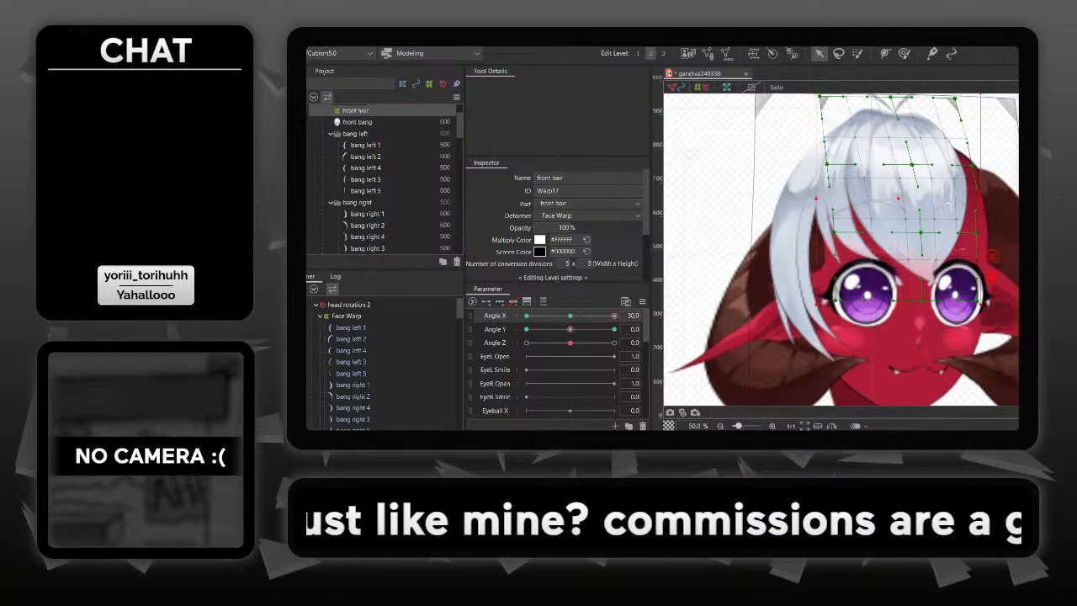
{"action": "left_click", "coordinate": [883, 263]}
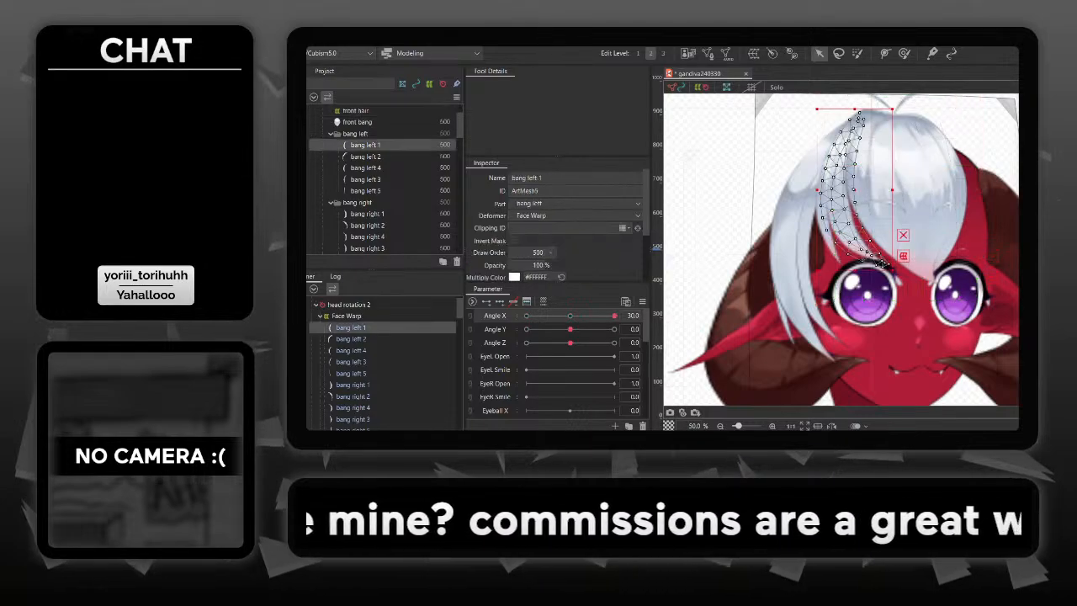
{"action": "left_click", "coordinate": [843, 264]}
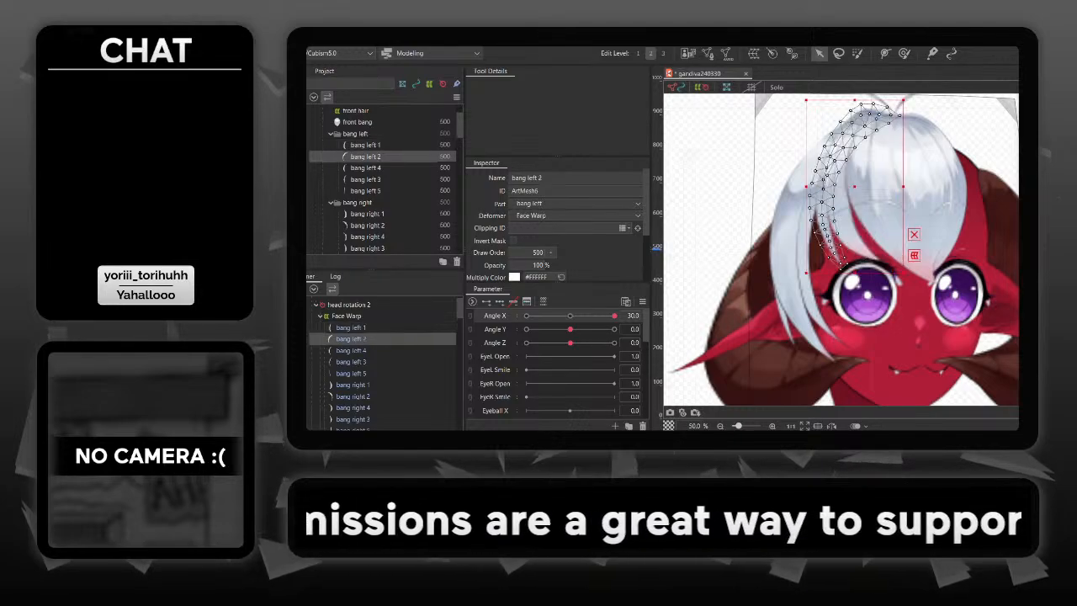
{"action": "left_click", "coordinate": [351, 327], "text": "ctrl"}
{"action": "left_click", "coordinate": [353, 385], "text": "ctrl"}
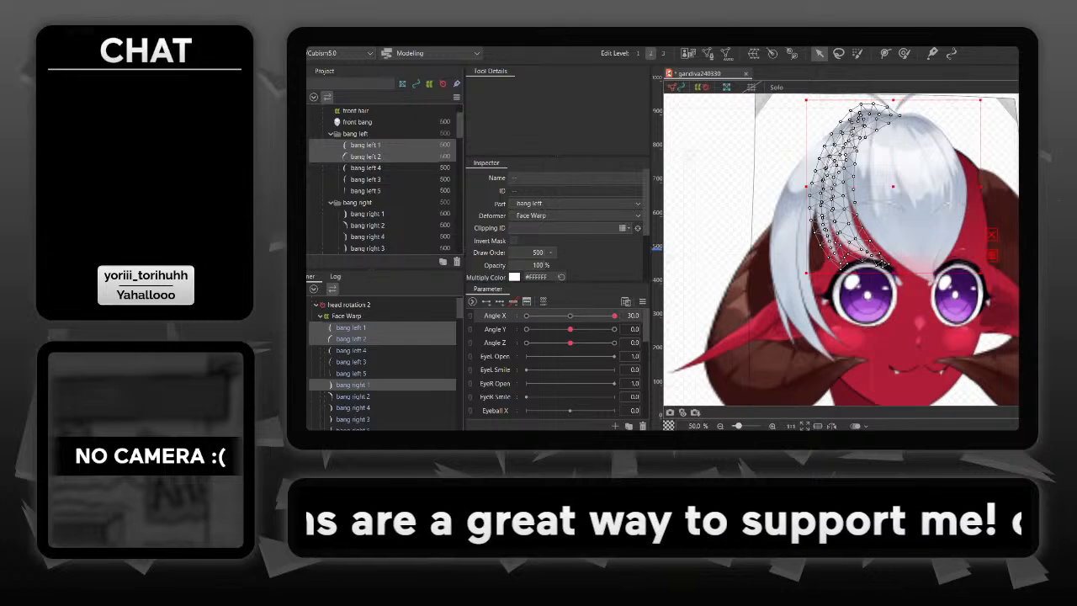
{"action": "left_click", "coordinate": [353, 396], "text": "ctrl"}
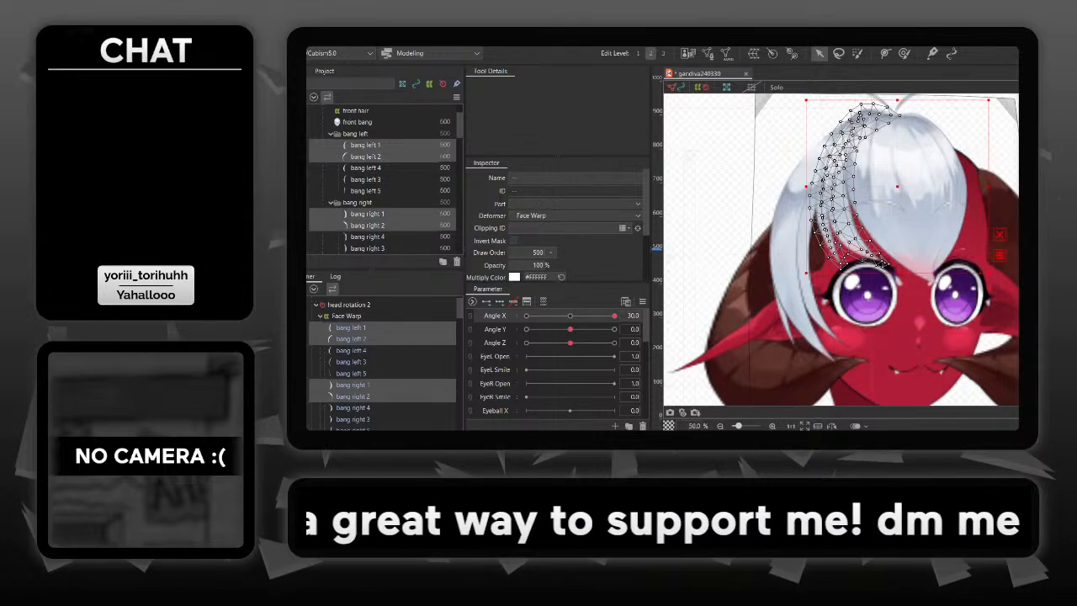
{"action": "key", "text": "Return"}
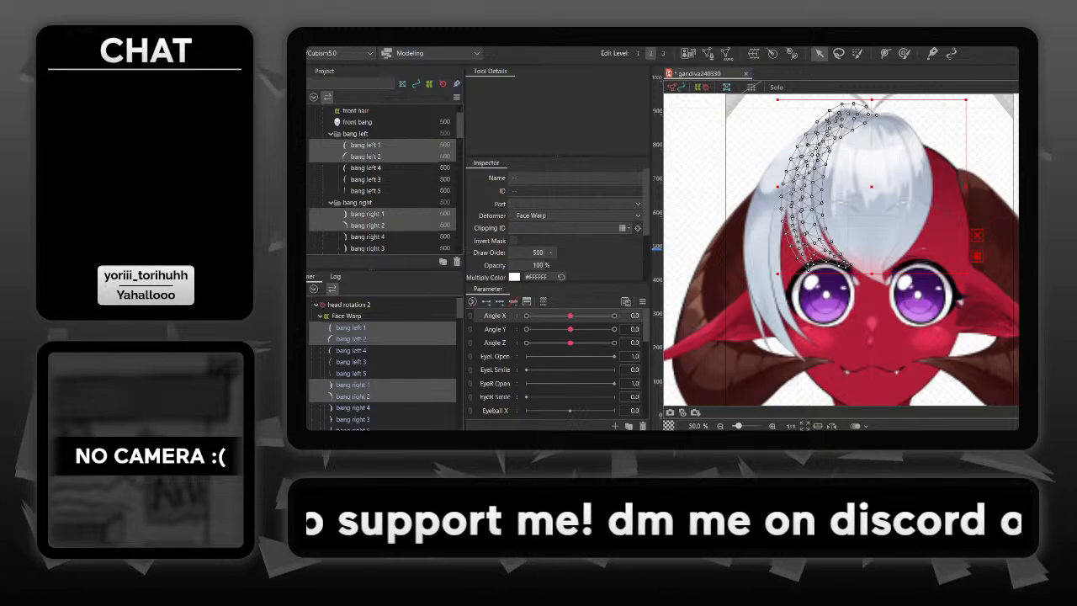
{"action": "scroll", "coordinate": [385, 364], "scroll_direction": "down", "scroll_amount": 10}
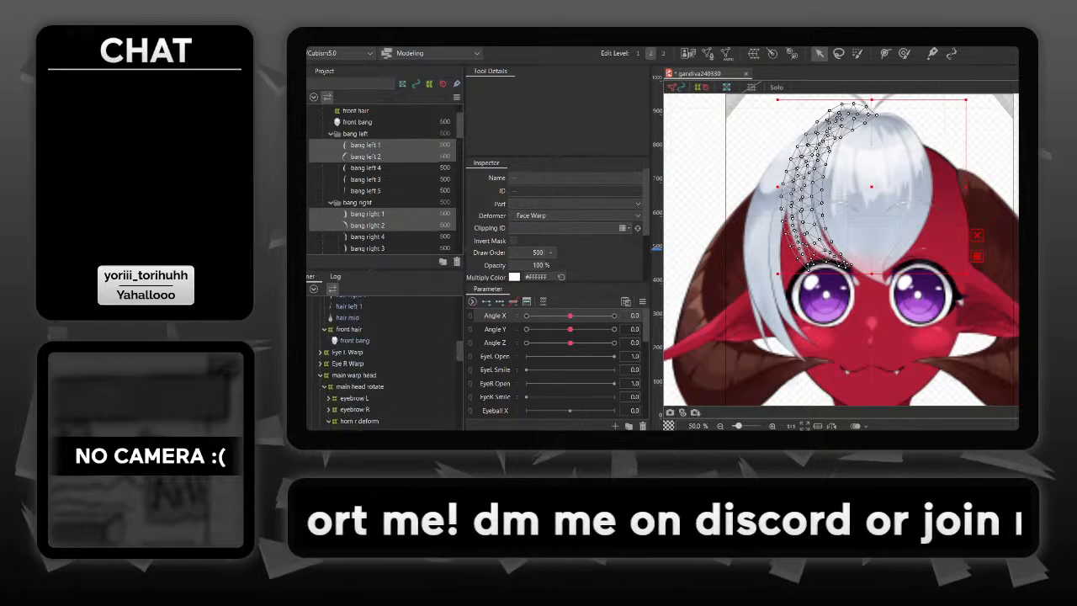
{"action": "scroll", "coordinate": [385, 364], "scroll_direction": "down", "scroll_amount": 10}
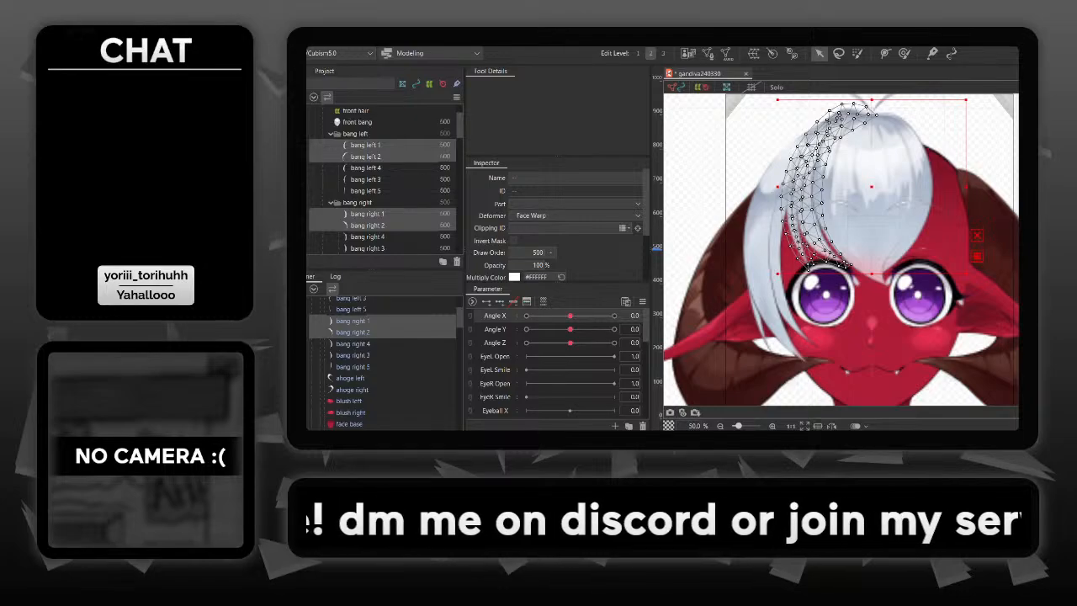
{"action": "scroll", "coordinate": [386, 364], "scroll_direction": "down", "scroll_amount": 5}
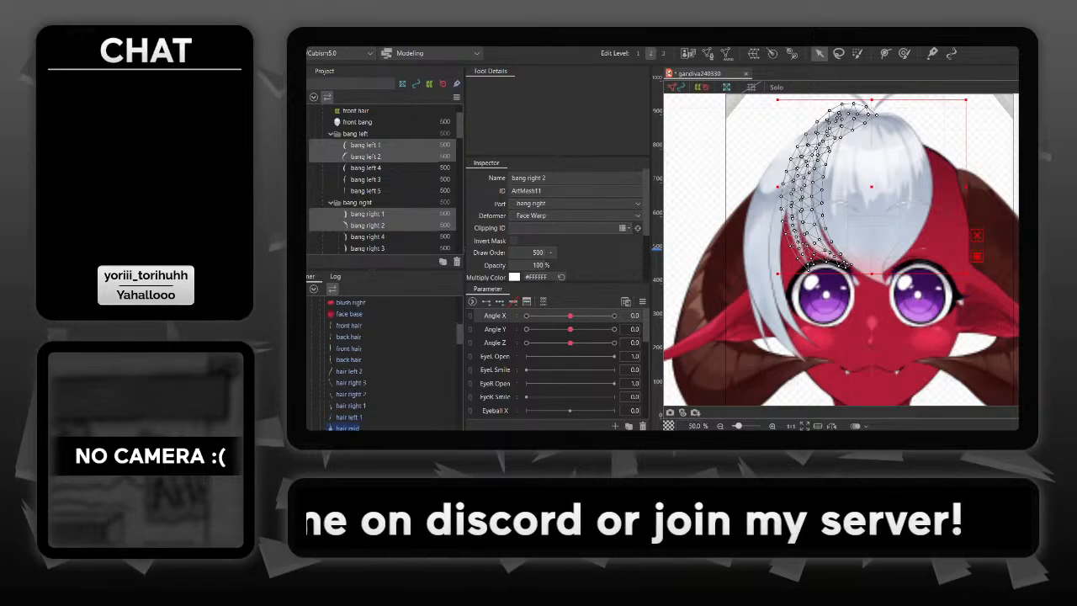
{"action": "scroll", "coordinate": [383, 364], "scroll_direction": "down", "scroll_amount": 5}
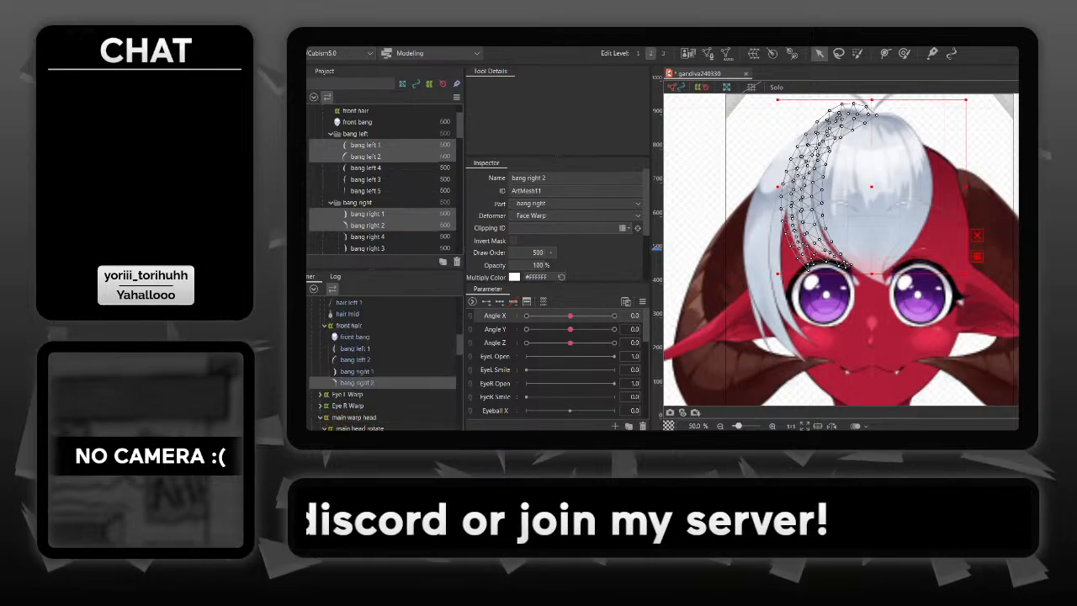
- Check the four bangs' placement in the deformer hierarchy and their motion with Angle X, ending at Angle X 0 with nothing selected
{"action": "scroll", "coordinate": [383, 364], "scroll_direction": "up", "scroll_amount": 8}
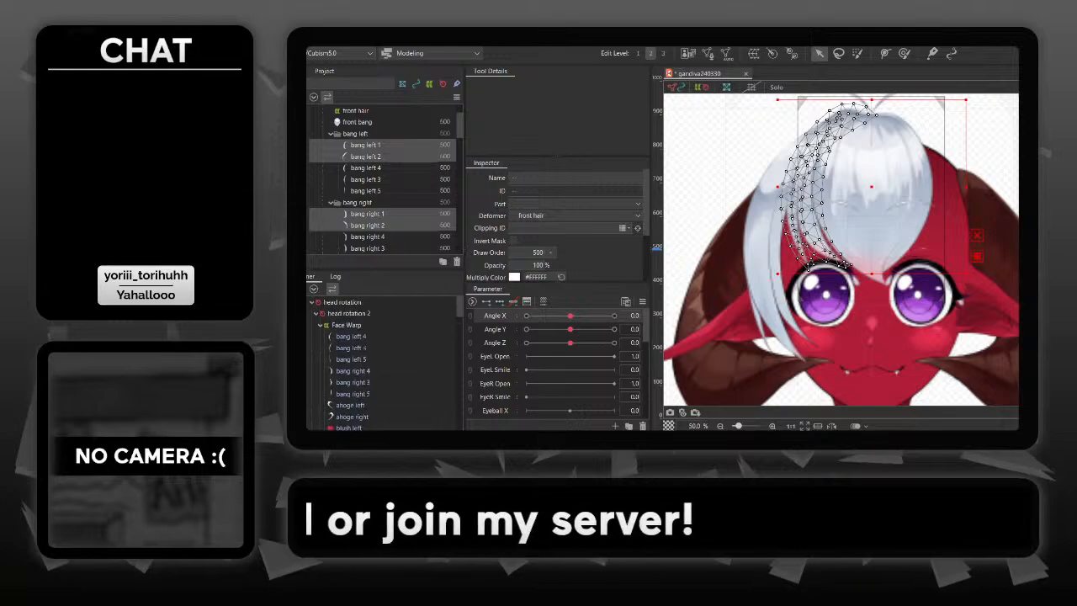
{"action": "scroll", "coordinate": [383, 364], "scroll_direction": "down", "scroll_amount": 5}
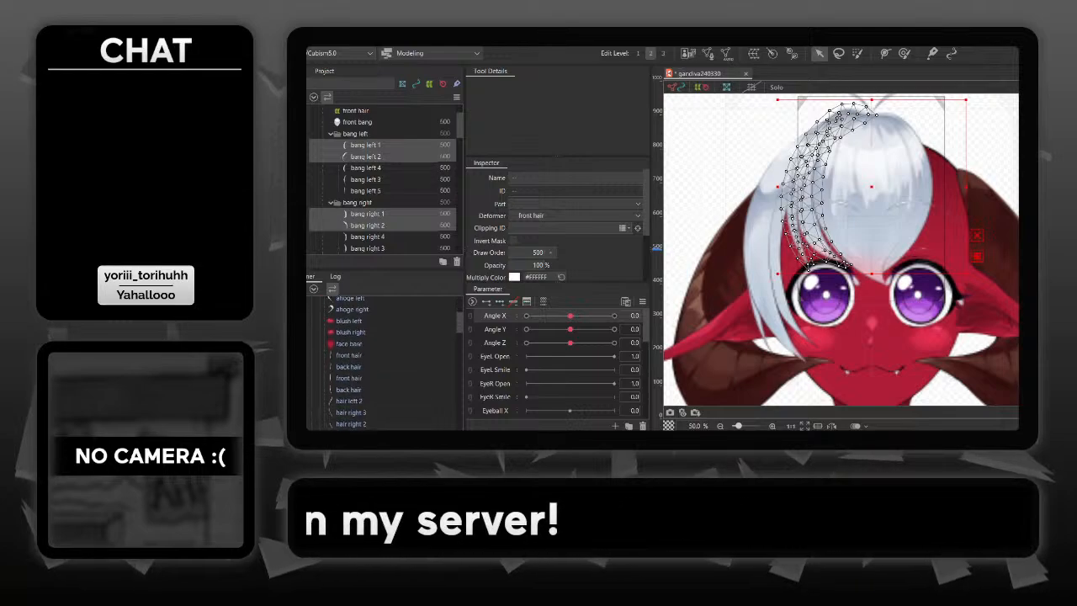
{"action": "scroll", "coordinate": [383, 363], "scroll_direction": "up", "scroll_amount": 5}
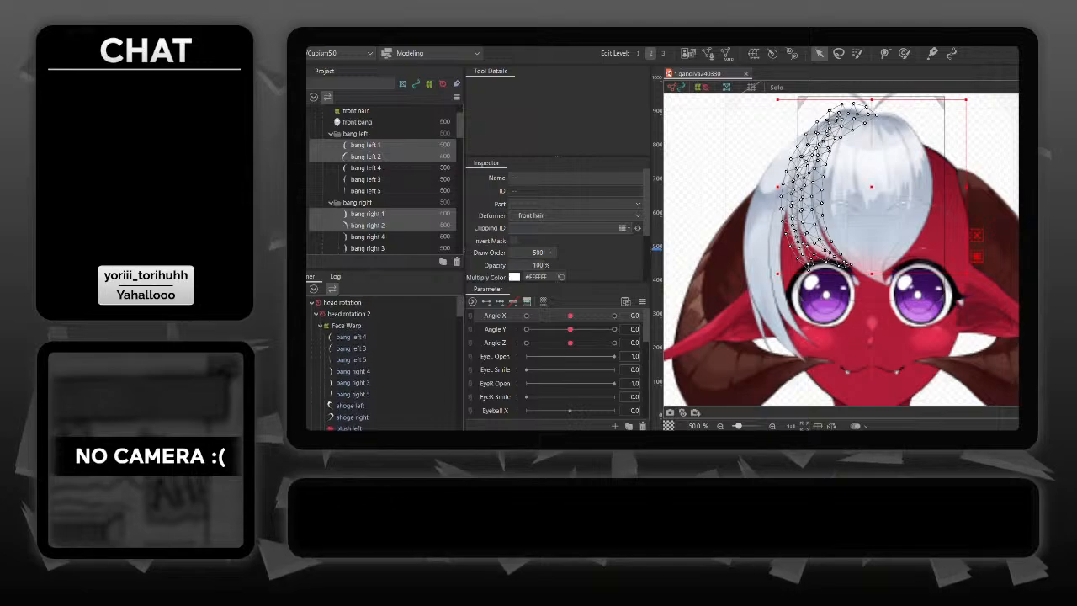
{"action": "scroll", "coordinate": [382, 363], "scroll_direction": "down", "scroll_amount": 6}
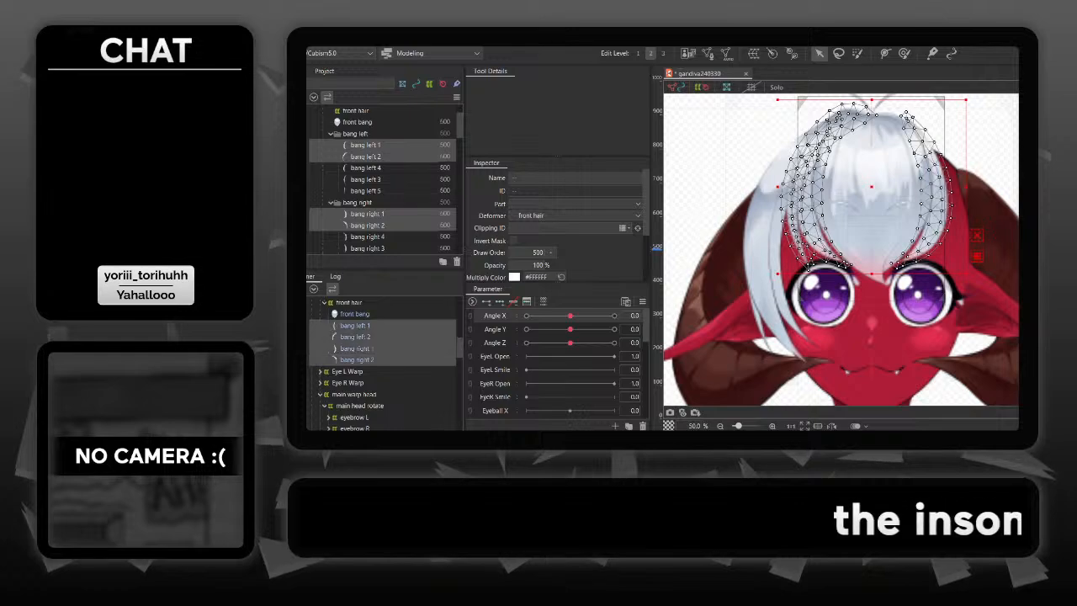
{"action": "key", "text": "Escape"}
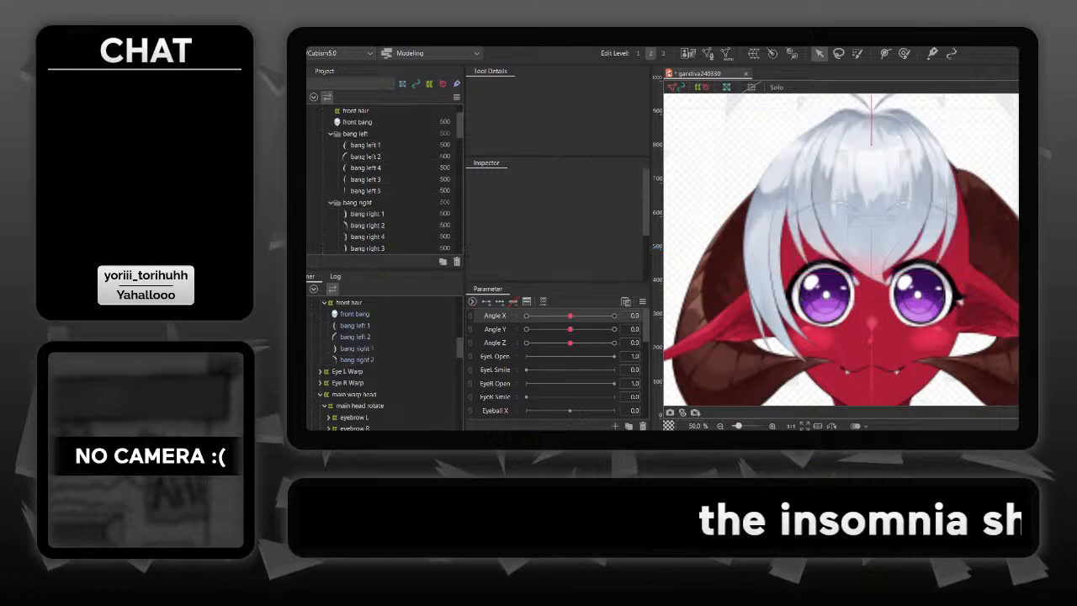
{"action": "mouse_move", "coordinate": [570, 315]}
{"action": "left_mouse_down"}
{"action": "mouse_move", "coordinate": [614, 315]}
{"action": "mouse_move", "coordinate": [530, 315]}
{"action": "mouse_move", "coordinate": [614, 316]}
{"action": "mouse_move", "coordinate": [527, 315]}
{"action": "mouse_move", "coordinate": [614, 315]}
{"action": "mouse_move", "coordinate": [529, 315]}
{"action": "mouse_move", "coordinate": [592, 315]}
{"action": "mouse_move", "coordinate": [555, 316]}
{"action": "mouse_move", "coordinate": [570, 316]}
{"action": "left_mouse_up"}
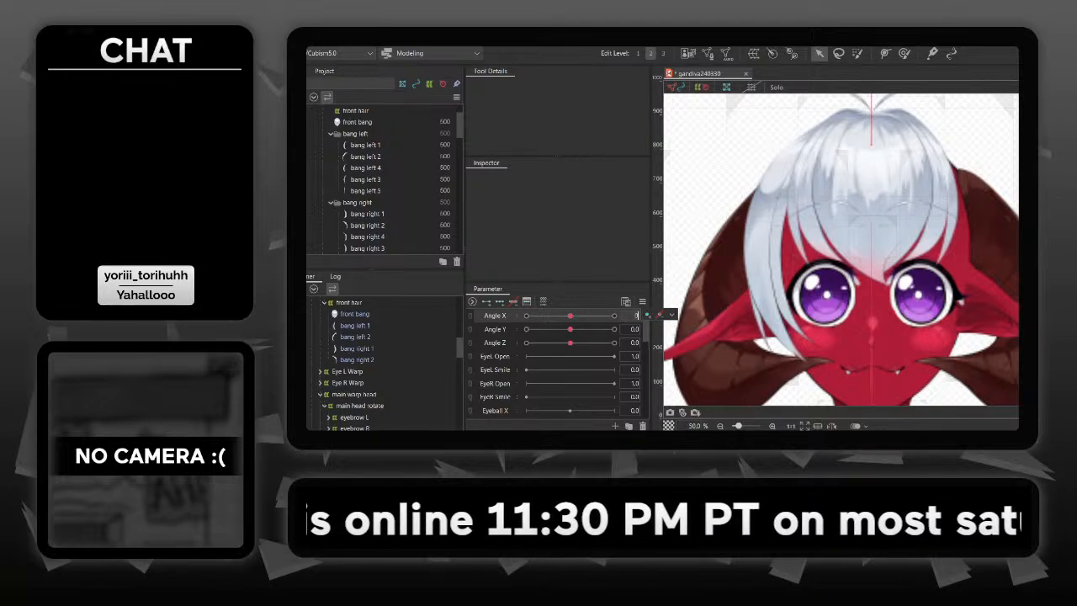
{"action": "key", "text": "Return"}
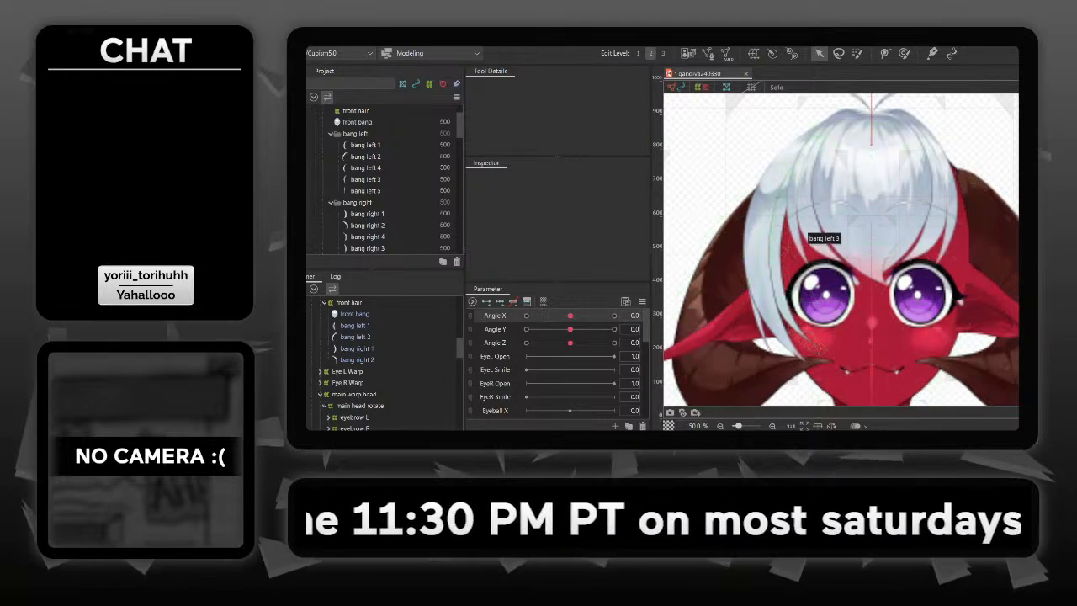
- Create a warp deformer as parent of bang left 3, 4, 5 and bang right 3, 4, 5
{"action": "left_click", "coordinate": [809, 239]}
{"action": "left_click", "coordinate": [788, 301], "text": "shift"}
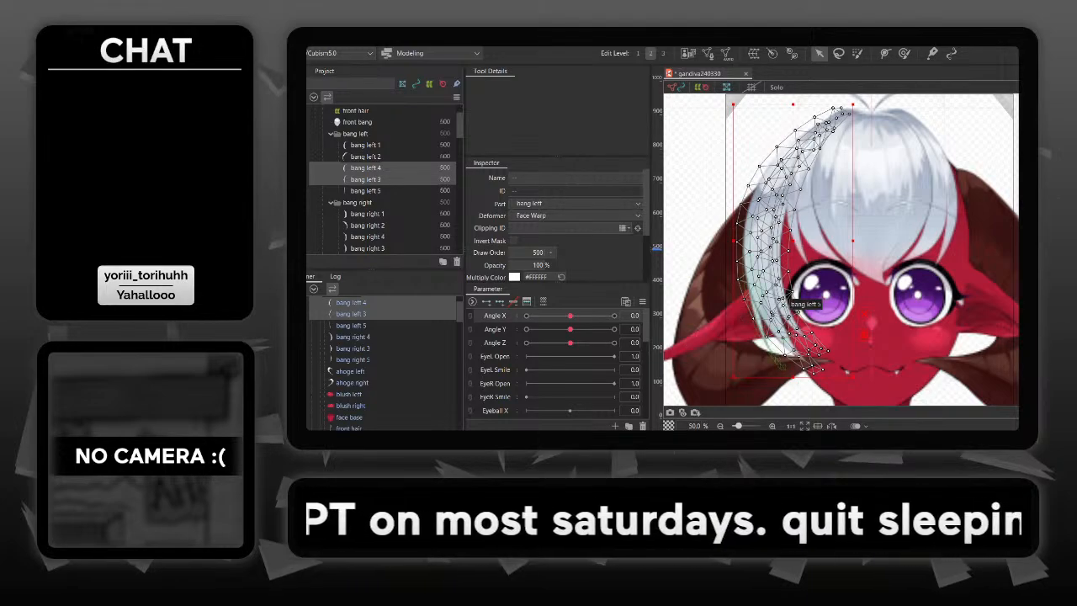
{"action": "left_click", "coordinate": [787, 294], "text": "shift"}
{"action": "scroll", "coordinate": [383, 362], "scroll_direction": "up", "scroll_amount": 1}
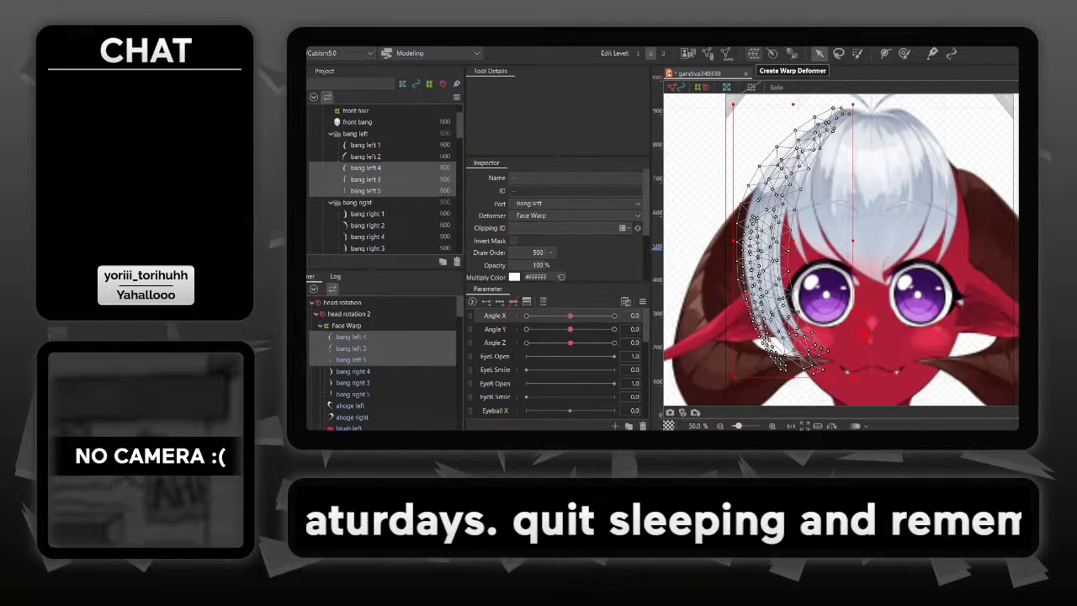
{"action": "scroll", "coordinate": [383, 362], "scroll_direction": "down", "scroll_amount": 1}
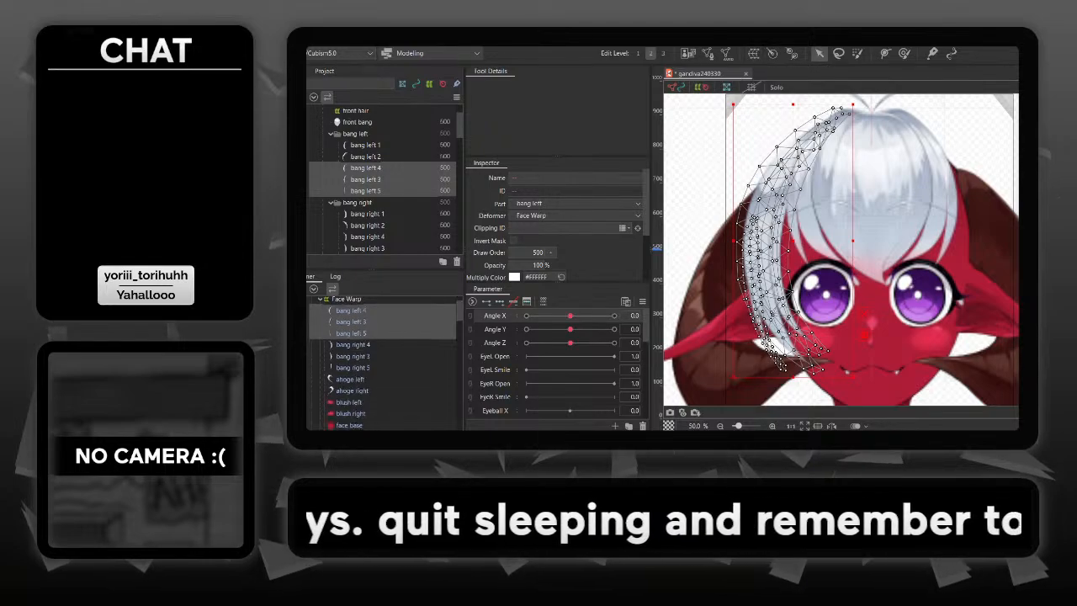
{"action": "left_click", "coordinate": [354, 345], "text": "ctrl"}
{"action": "left_click", "coordinate": [354, 357], "text": "ctrl"}
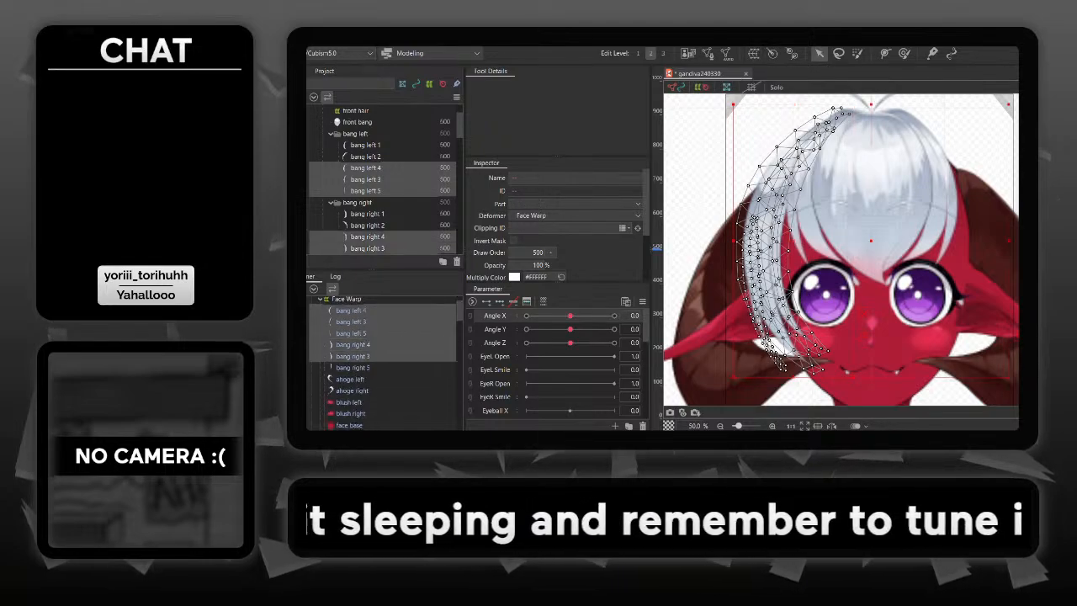
{"action": "left_click", "coordinate": [353, 368], "text": "ctrl"}
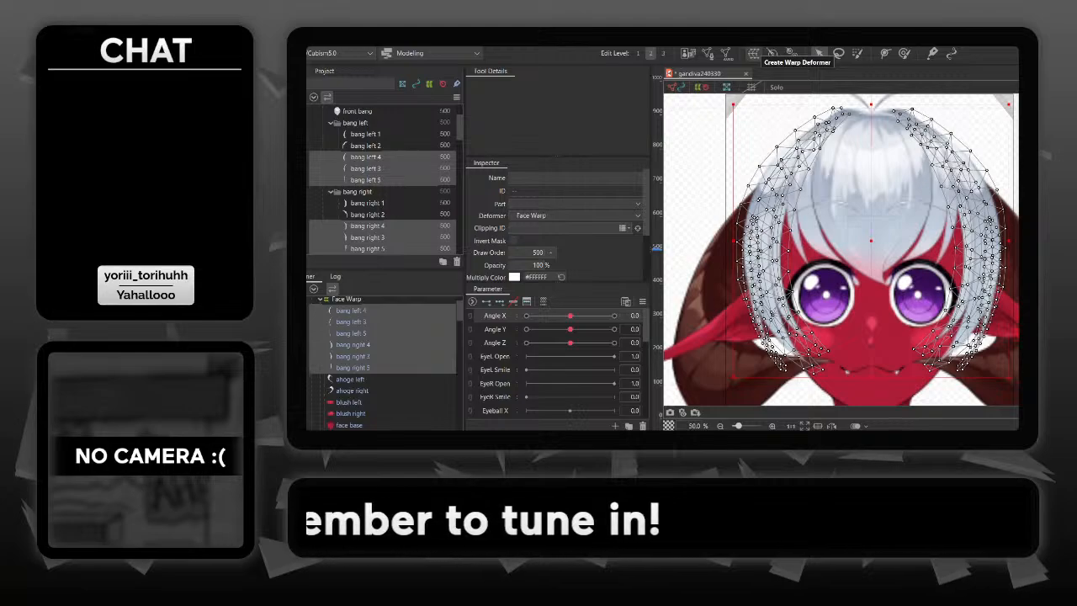
{"action": "left_click", "coordinate": [754, 53]}
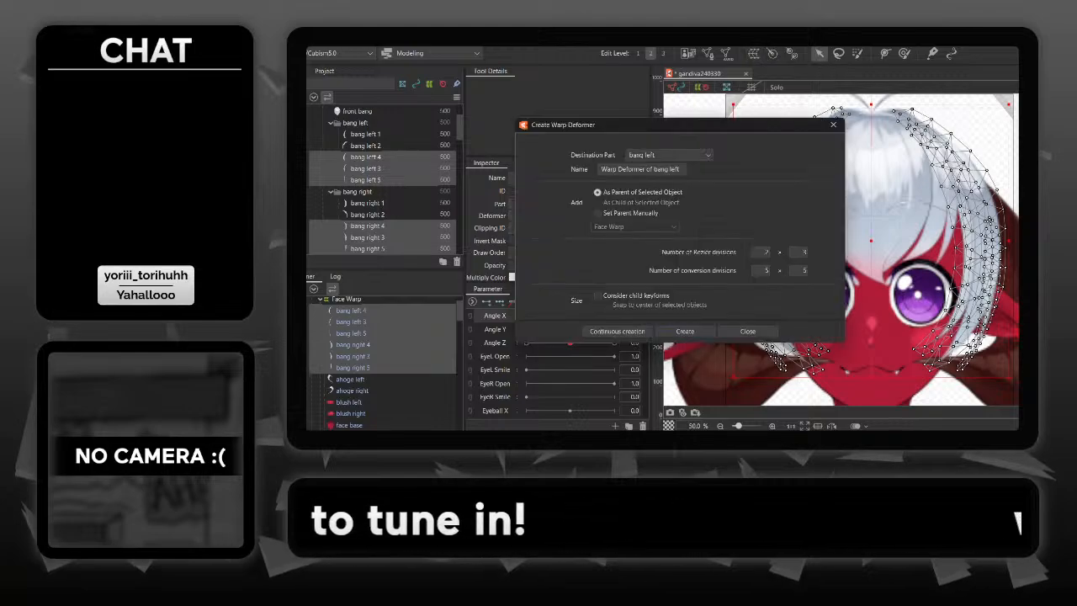
{"action": "left_click", "coordinate": [685, 331]}
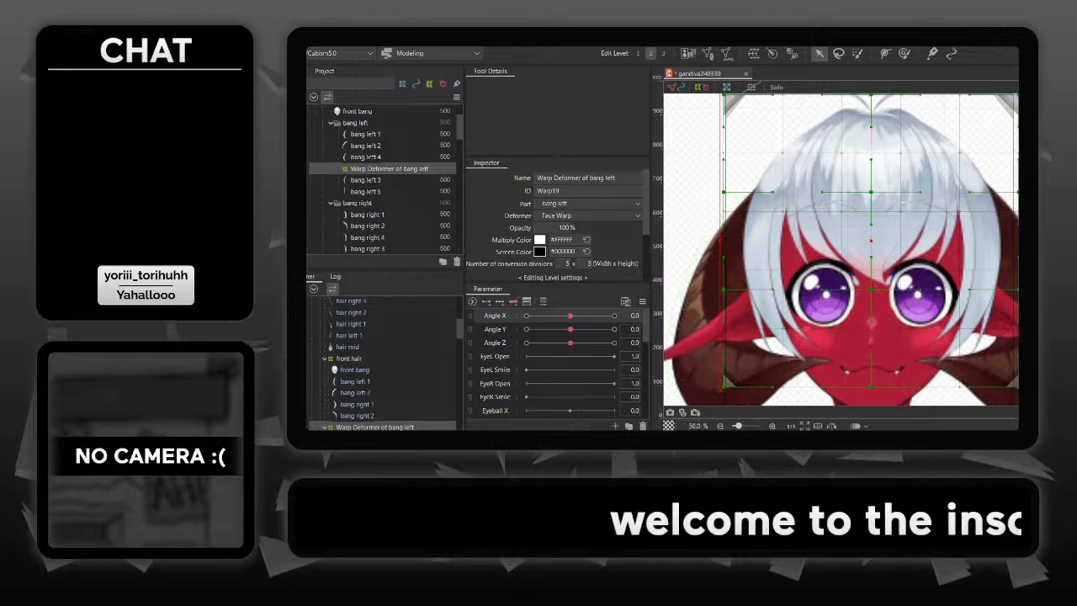
- Set the outer bang warp deformer's conversion divisions to 9 x 9
{"action": "mouse_move", "coordinate": [1035, 340]}
{"action": "left_mouse_down"}
{"action": "mouse_move", "coordinate": [1011, 361]}
{"action": "mouse_move", "coordinate": [1020, 337]}
{"action": "left_mouse_up"}
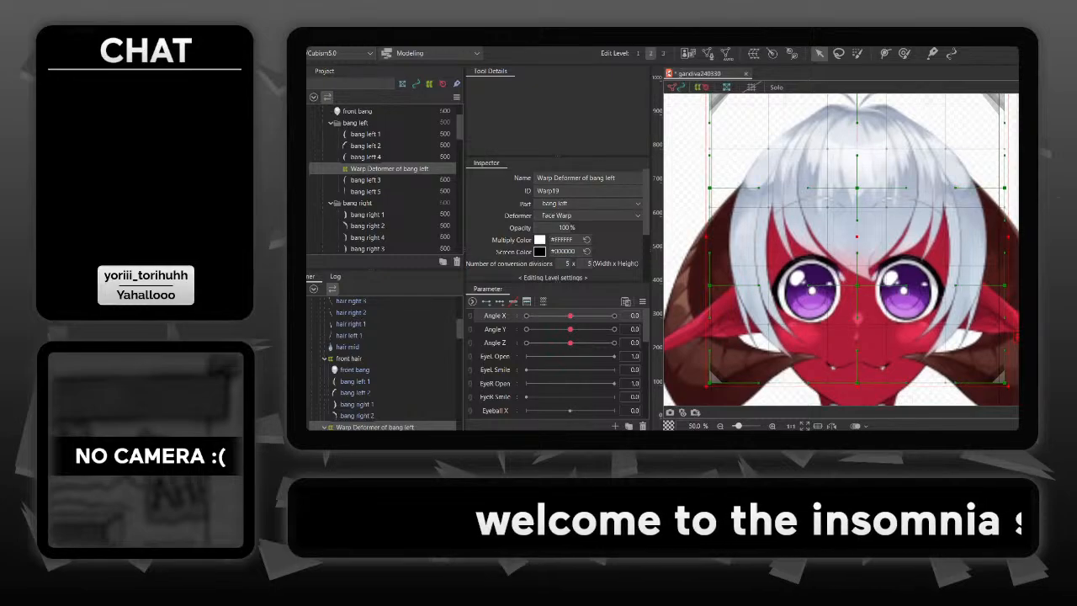
{"action": "scroll", "coordinate": [555, 223], "scroll_direction": "down", "scroll_amount": 2}
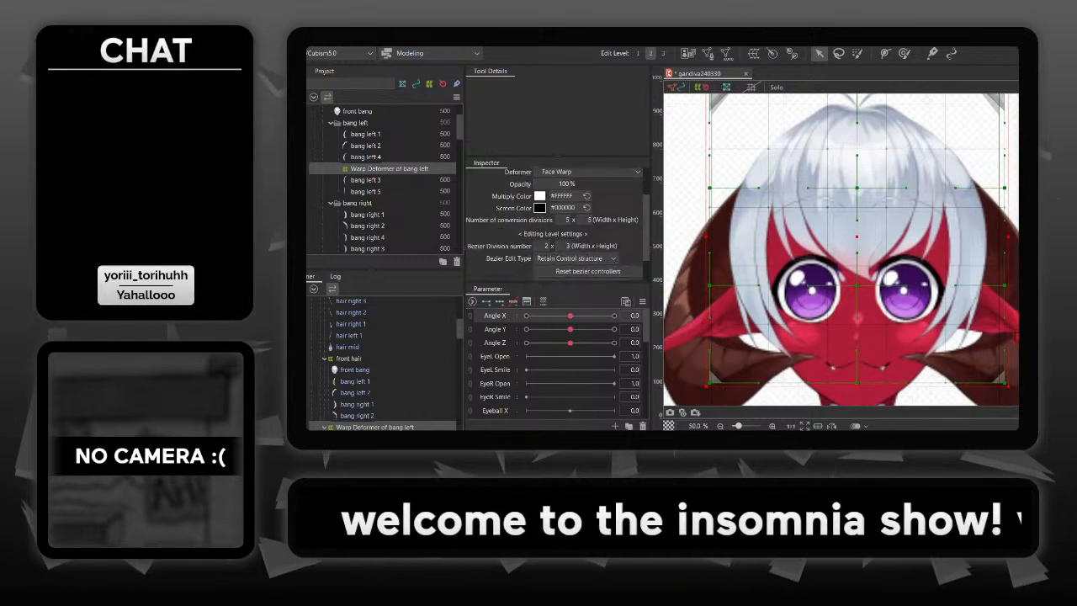
{"action": "left_click", "coordinate": [568, 217]}
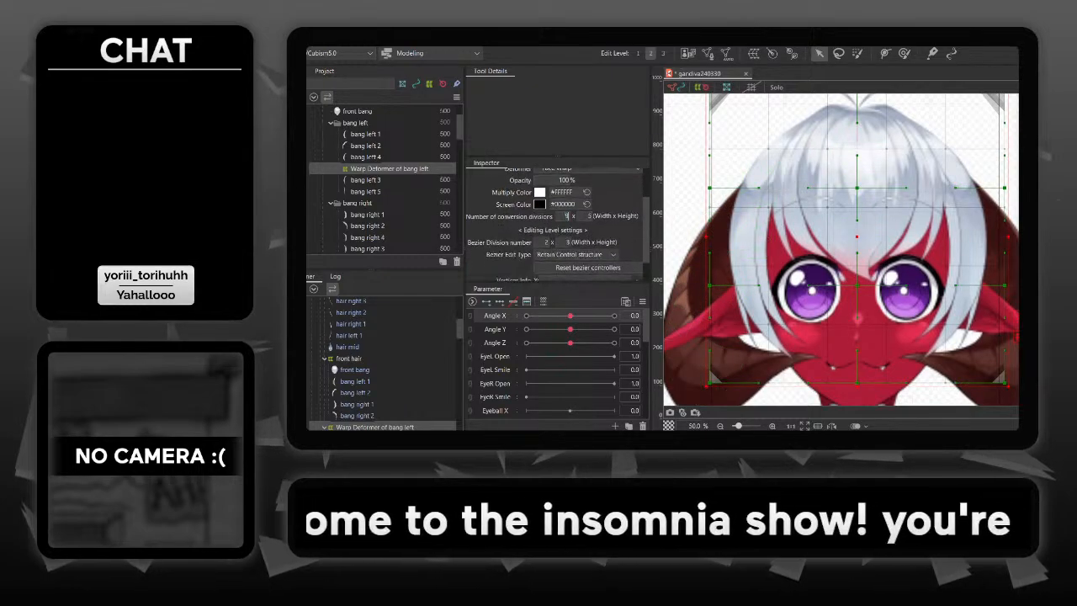
{"action": "key", "text": "Tab"}
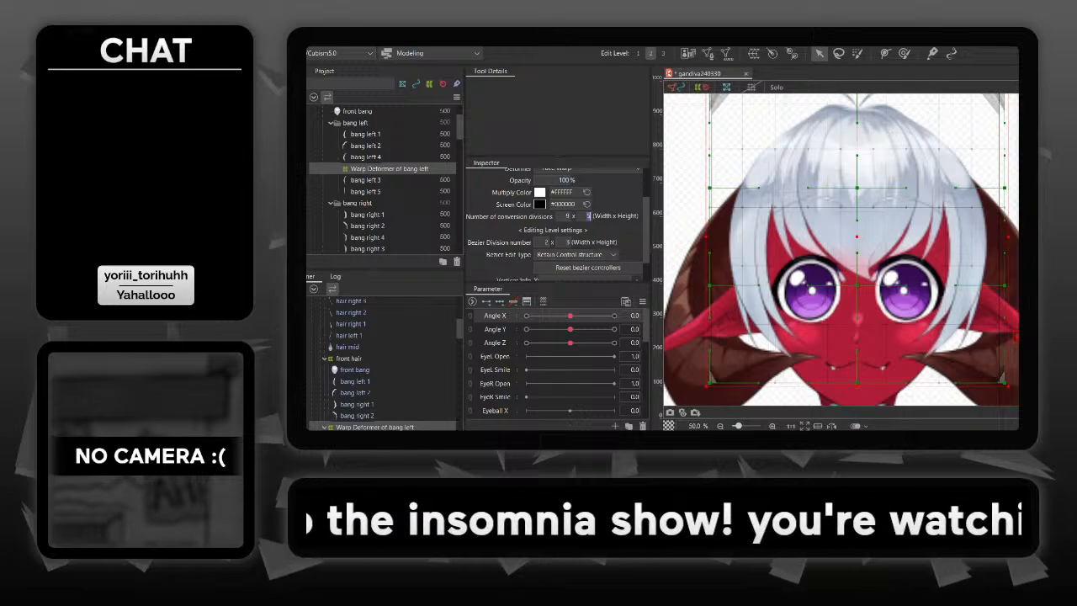
{"action": "key", "text": "Return"}
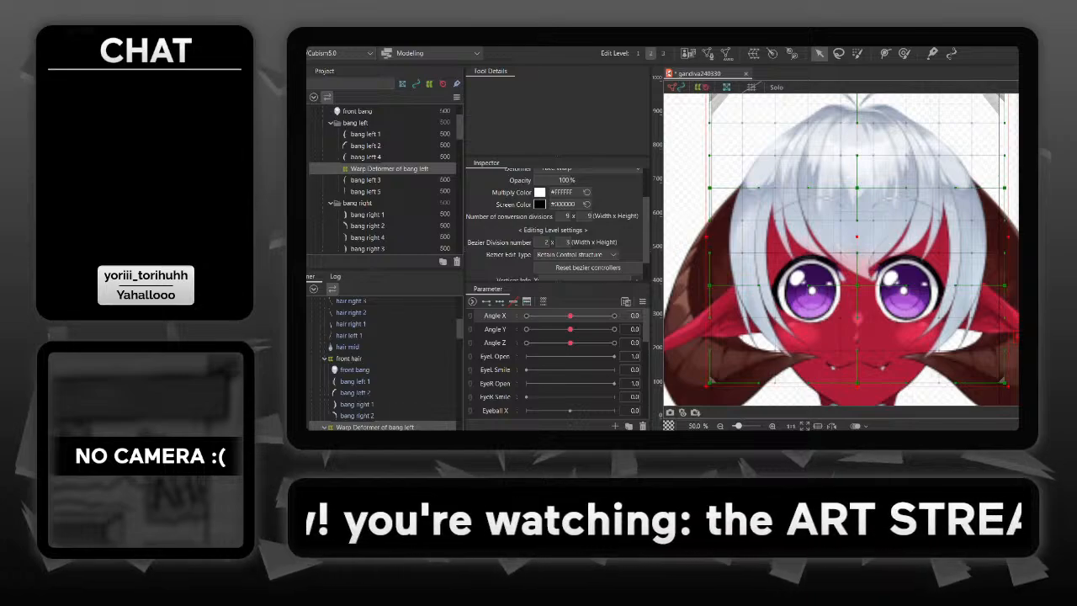
- Set the outer bang warp deformer's Bezier division number to 3 x 3
{"action": "left_click", "coordinate": [547, 242]}
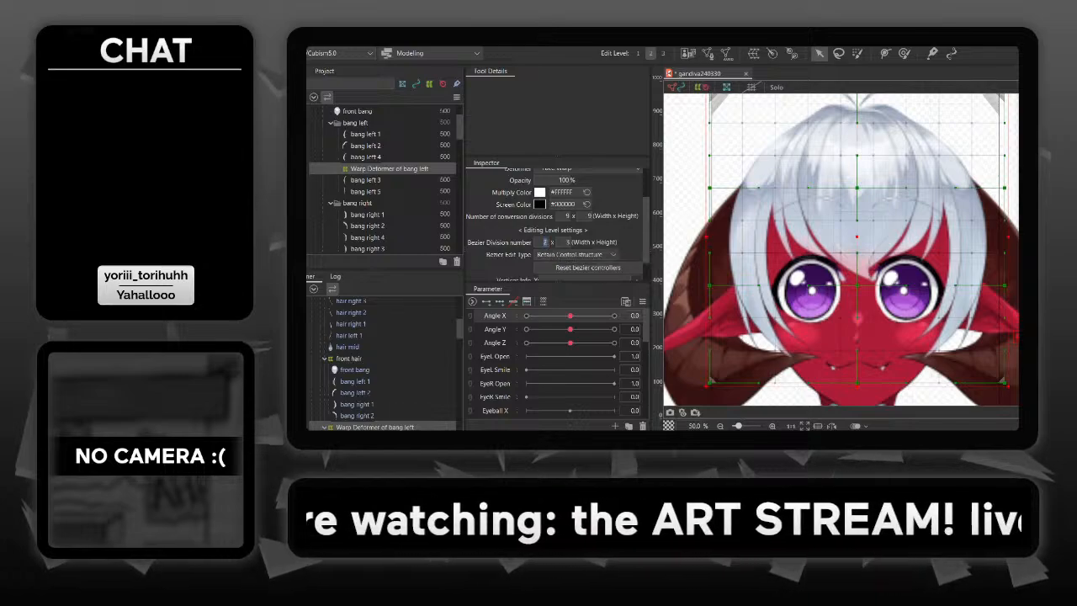
{"action": "type", "text": "3"}
{"action": "key", "text": "Return"}
{"action": "key", "text": "Return"}
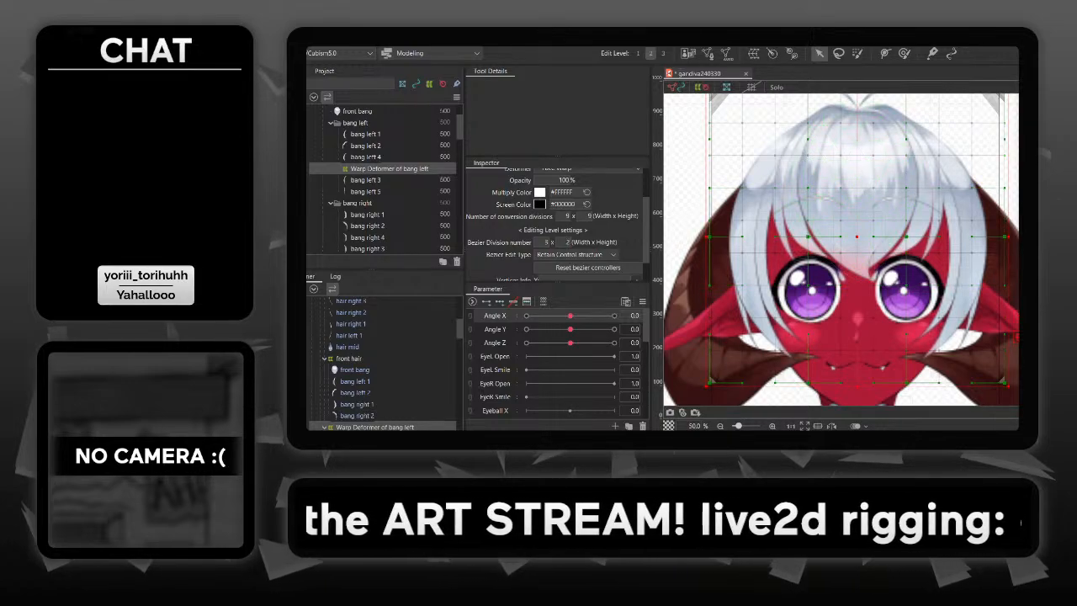
{"action": "left_click", "coordinate": [568, 243]}
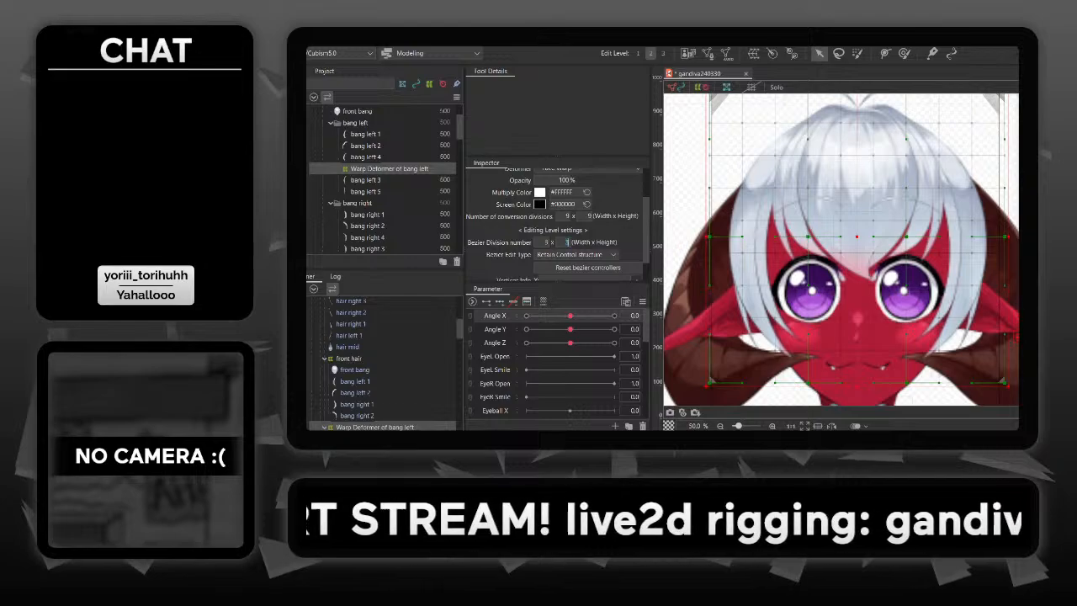
{"action": "key", "text": "Return"}
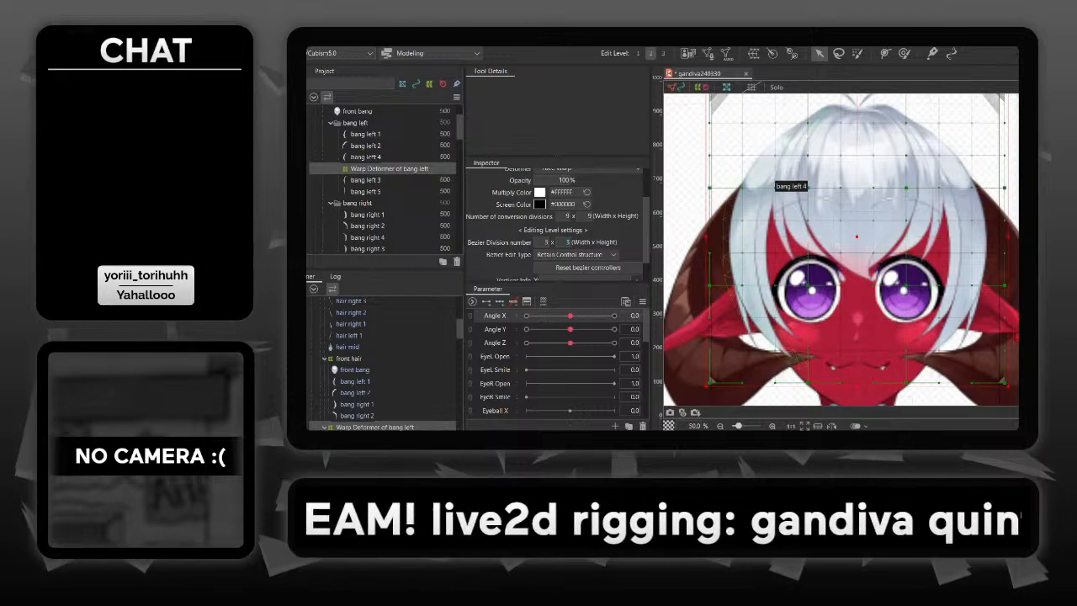
- Return the deformer's Bezier divisions to 3 x 2 and add three keyforms on Angle X
{"action": "left_click_drag", "start_coordinate": [859, 200], "coordinate": [856, 214]}
{"action": "left_click_drag", "start_coordinate": [840, 273], "coordinate": [838, 258]}
{"action": "left_click_drag", "start_coordinate": [571, 316], "coordinate": [615, 316]}
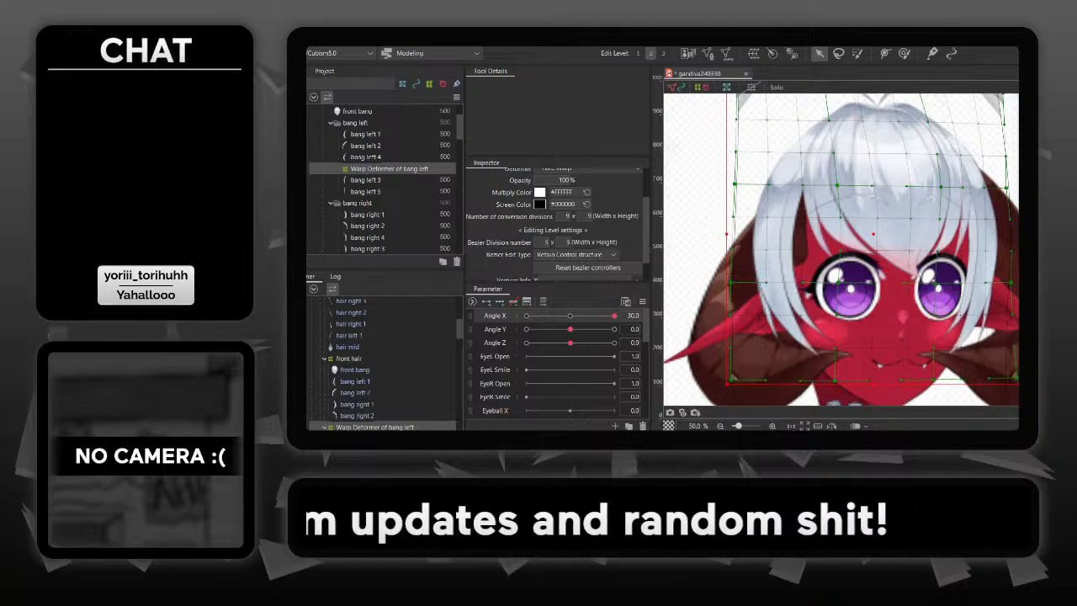
{"action": "left_click", "coordinate": [570, 315]}
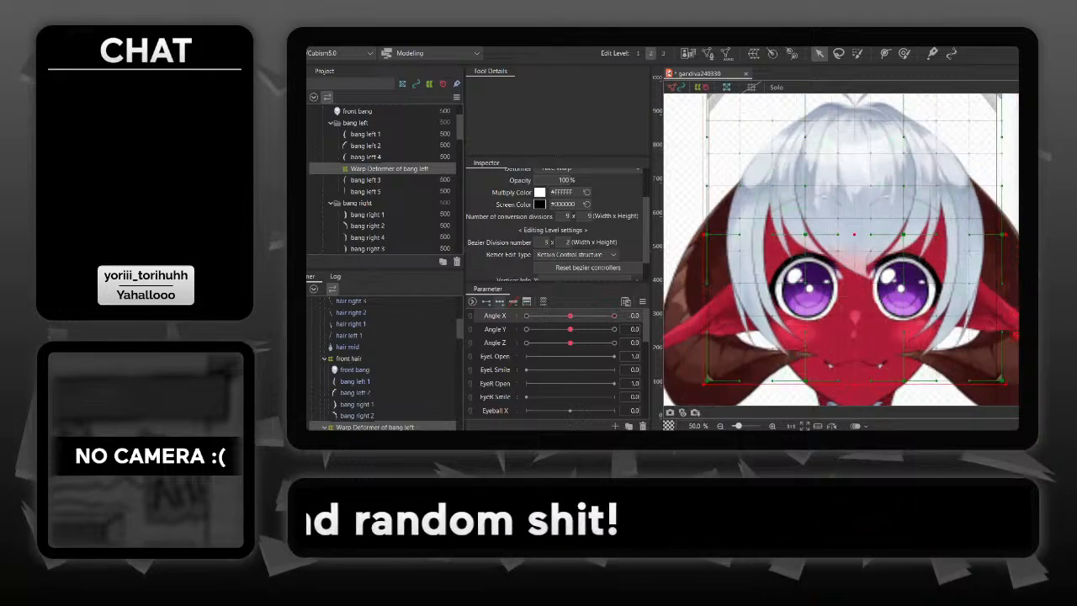
{"action": "left_click", "coordinate": [500, 301]}
- At Angle X 30, spread the outer bang deformer's lower corners outward and shift its inner left control points toward the face centre
{"action": "left_click_drag", "start_coordinate": [571, 315], "coordinate": [614, 315]}
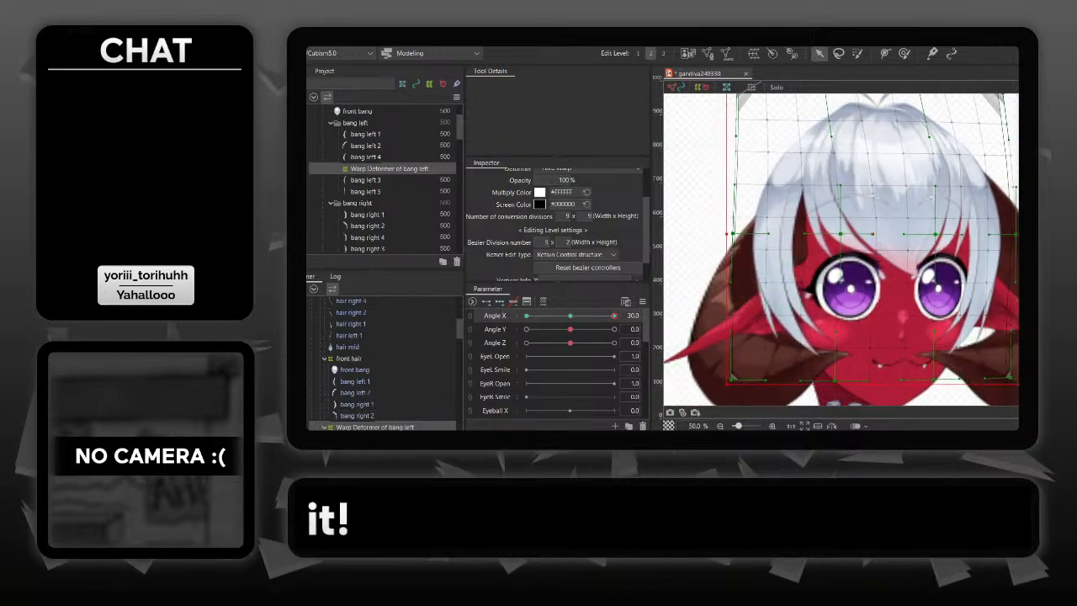
{"action": "left_click_drag", "start_coordinate": [1015, 376], "coordinate": [1019, 378]}
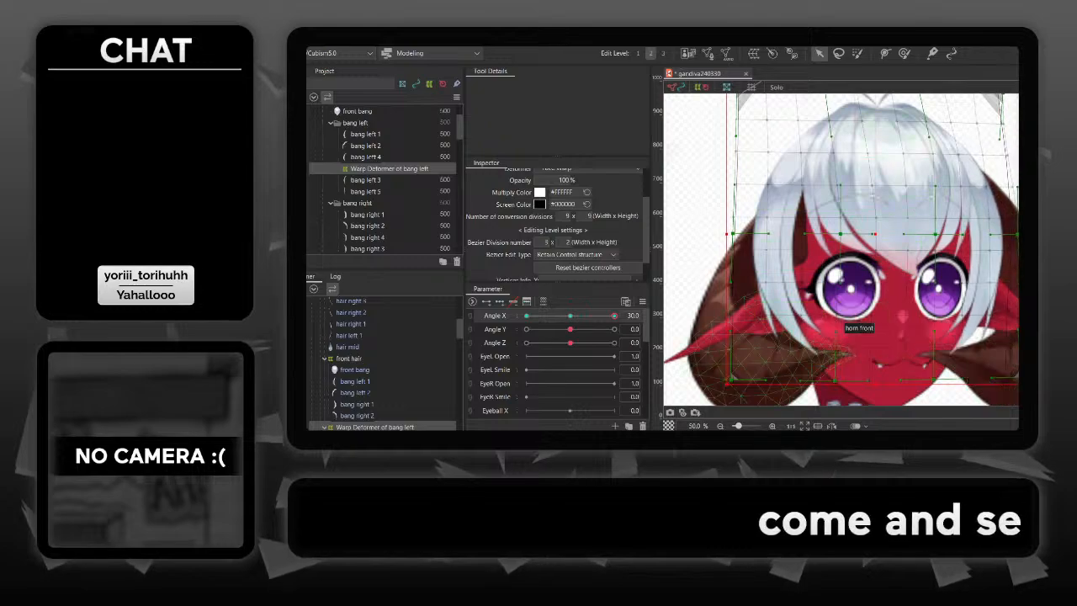
{"action": "left_click_drag", "start_coordinate": [836, 381], "coordinate": [845, 382]}
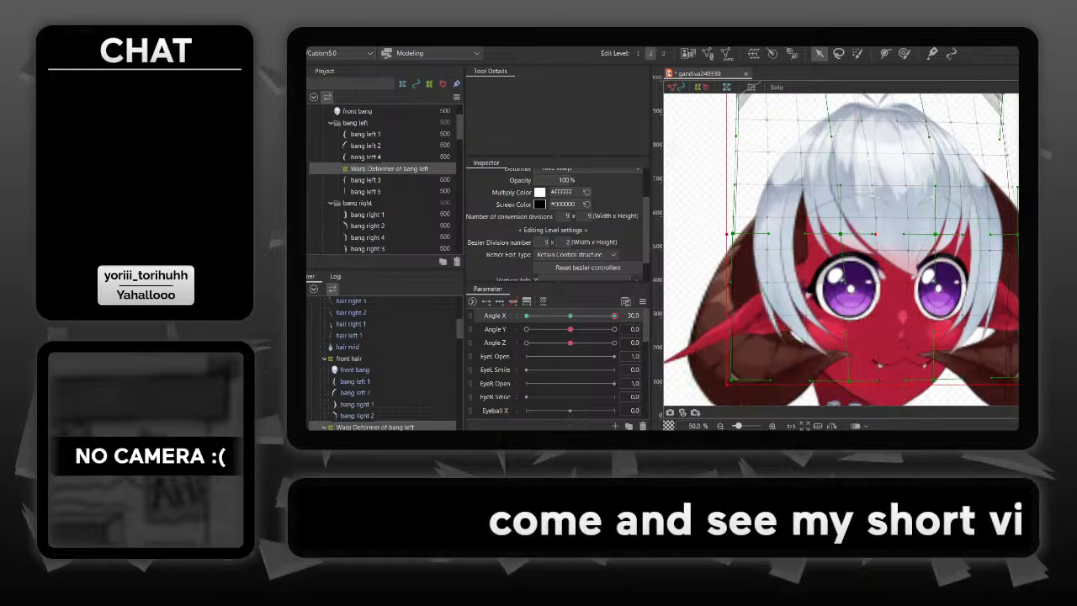
{"action": "left_click_drag", "start_coordinate": [733, 379], "coordinate": [722, 380]}
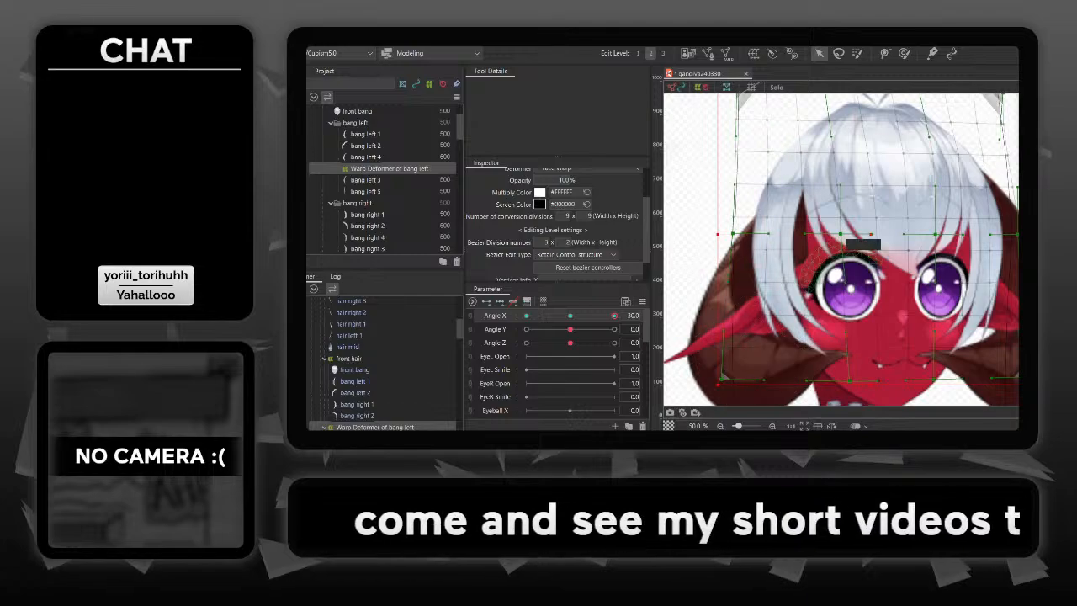
{"action": "left_click_drag", "start_coordinate": [841, 234], "coordinate": [850, 234]}
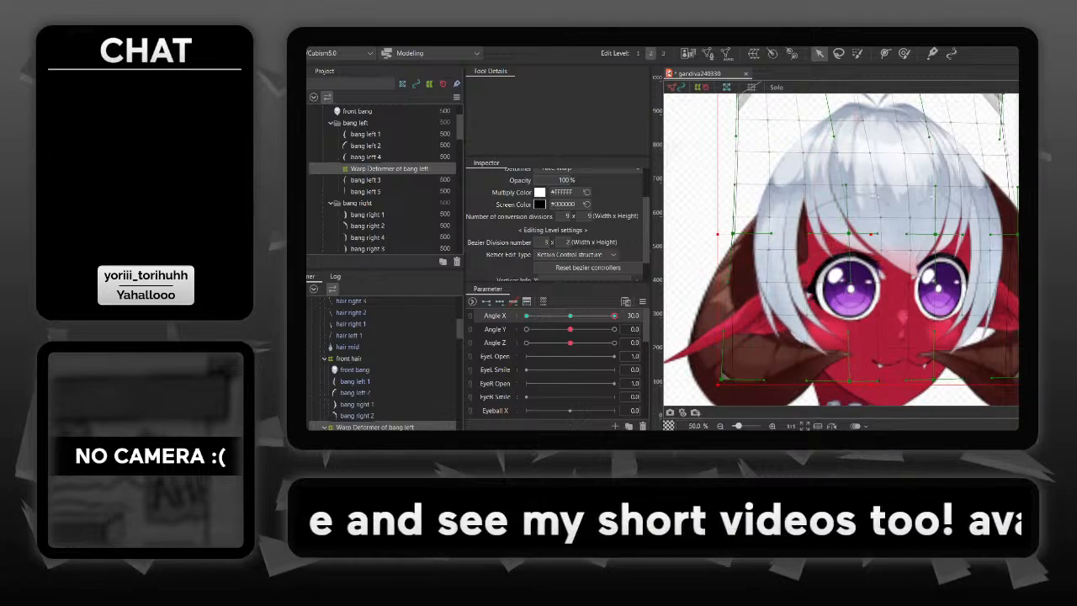
{"action": "left_click_drag", "start_coordinate": [770, 233], "coordinate": [767, 234]}
- Pull the outer bang deformer's upper left corner and left middle edge point outward at Angle X 30
{"action": "left_click_drag", "start_coordinate": [853, 177], "coordinate": [855, 211]}
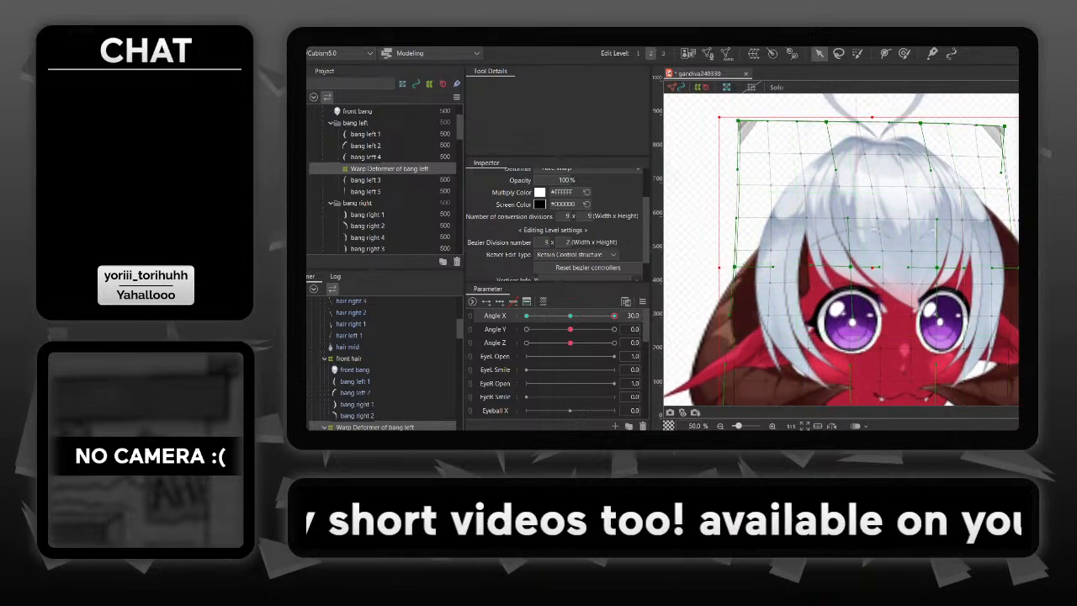
{"action": "left_click_drag", "start_coordinate": [738, 123], "coordinate": [725, 123]}
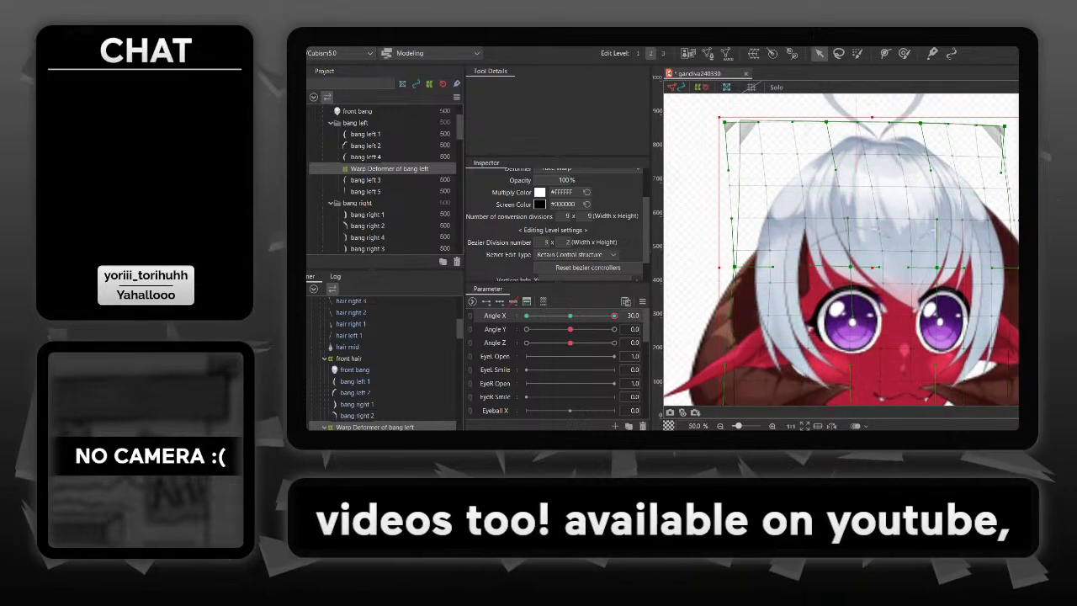
{"action": "left_click_drag", "start_coordinate": [735, 267], "coordinate": [728, 269]}
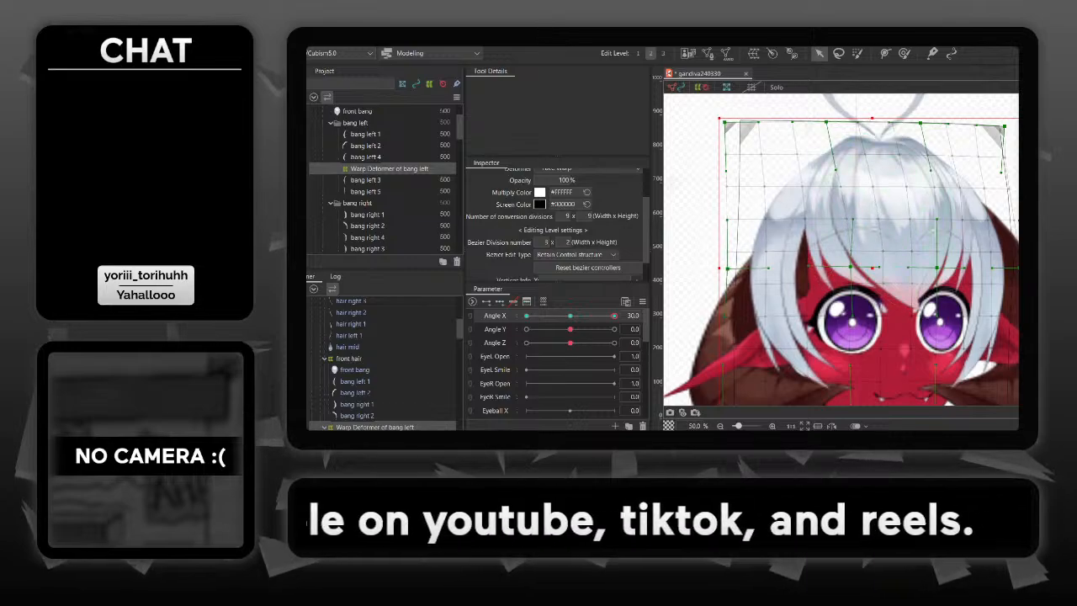
{"action": "left_click_drag", "start_coordinate": [903, 351], "coordinate": [897, 269]}
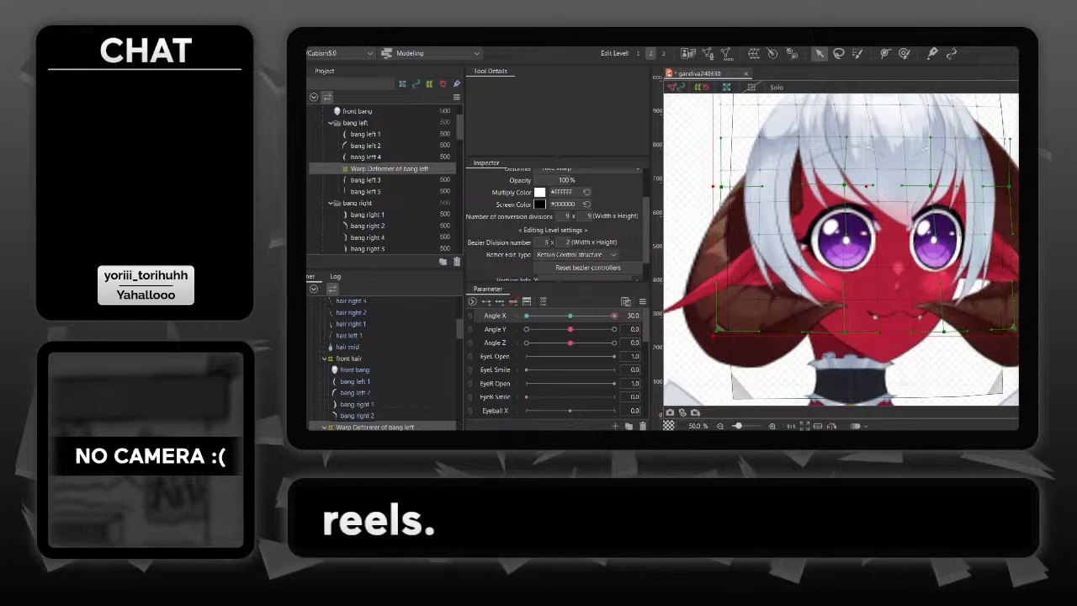
{"action": "left_click_drag", "start_coordinate": [842, 218], "coordinate": [845, 275]}
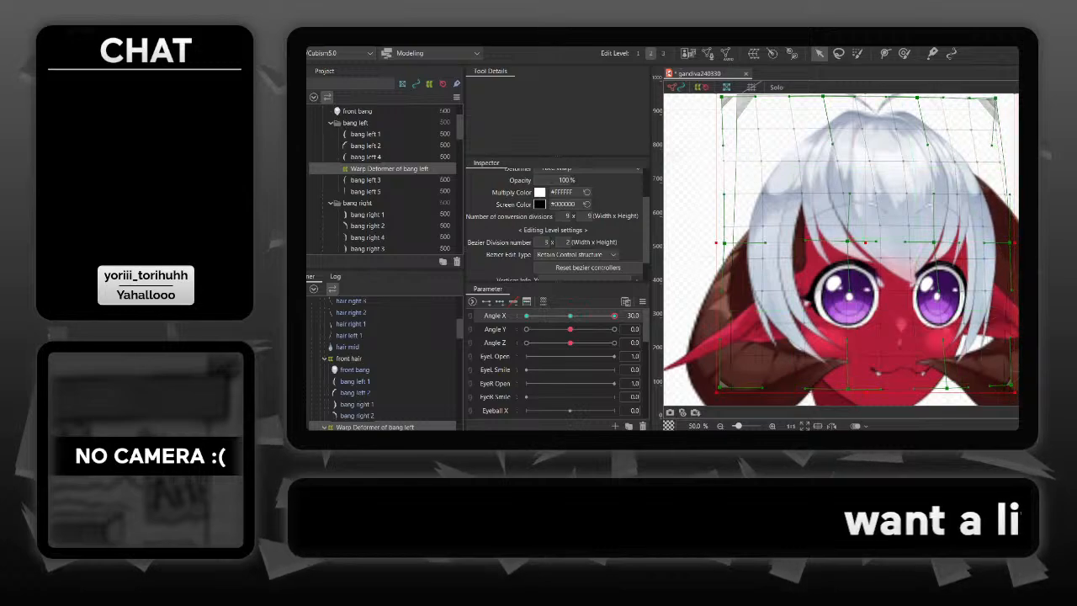
{"action": "left_click_drag", "start_coordinate": [841, 277], "coordinate": [856, 241]}
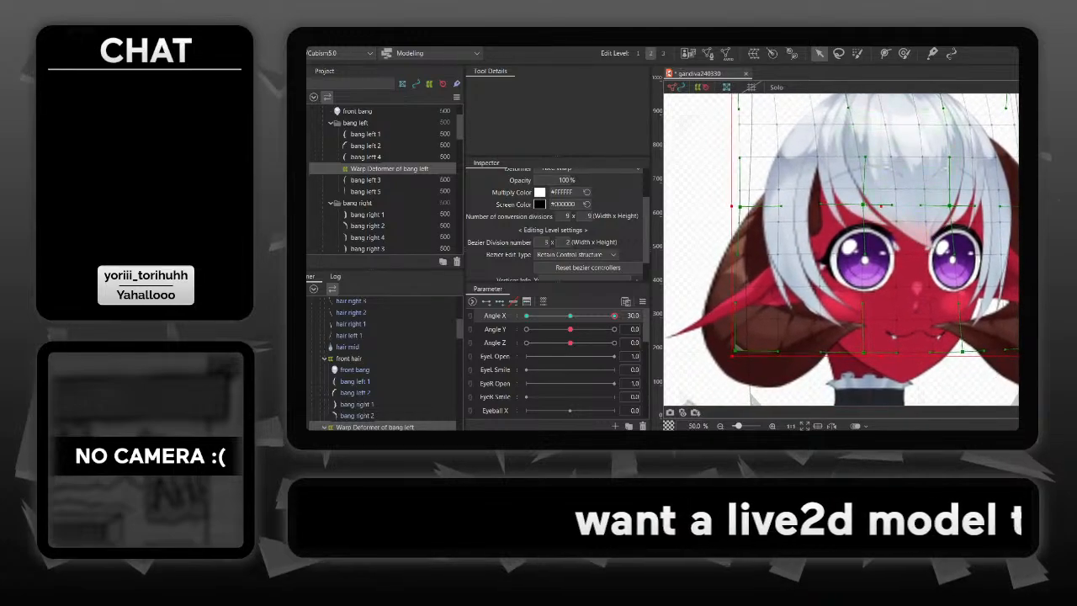
- Pull the outer bang deformer's lower left corner further outward at Angle X 30 and check the head turn across Angle X
{"action": "mouse_move", "coordinate": [614, 316]}
{"action": "left_mouse_down"}
{"action": "mouse_move", "coordinate": [569, 315]}
{"action": "mouse_move", "coordinate": [614, 315]}
{"action": "left_mouse_up"}
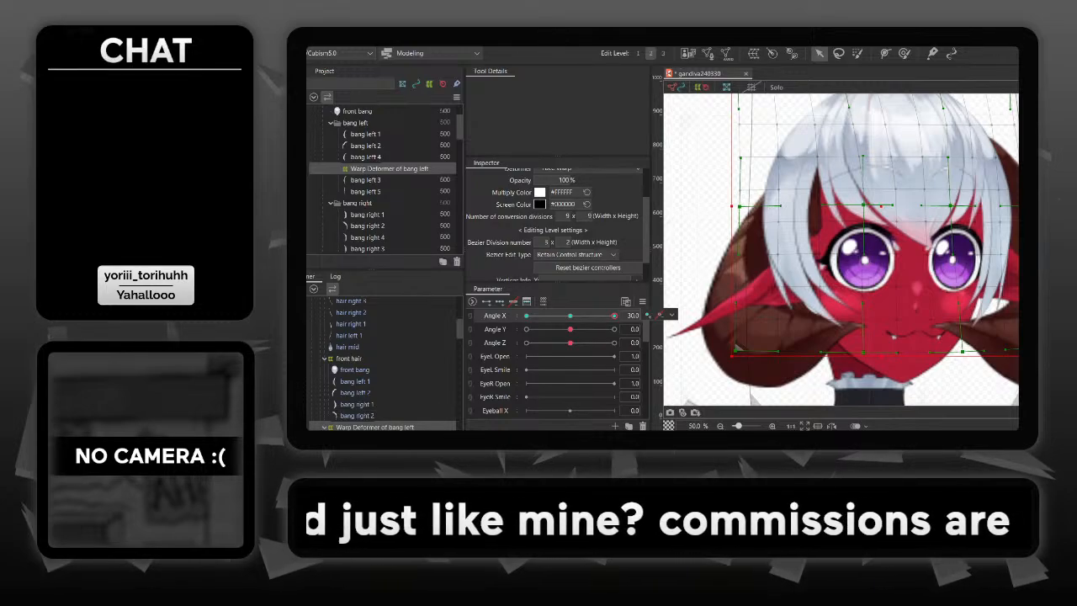
{"action": "mouse_move", "coordinate": [614, 315]}
{"action": "left_mouse_down"}
{"action": "mouse_move", "coordinate": [586, 315]}
{"action": "mouse_move", "coordinate": [614, 316]}
{"action": "left_mouse_up"}
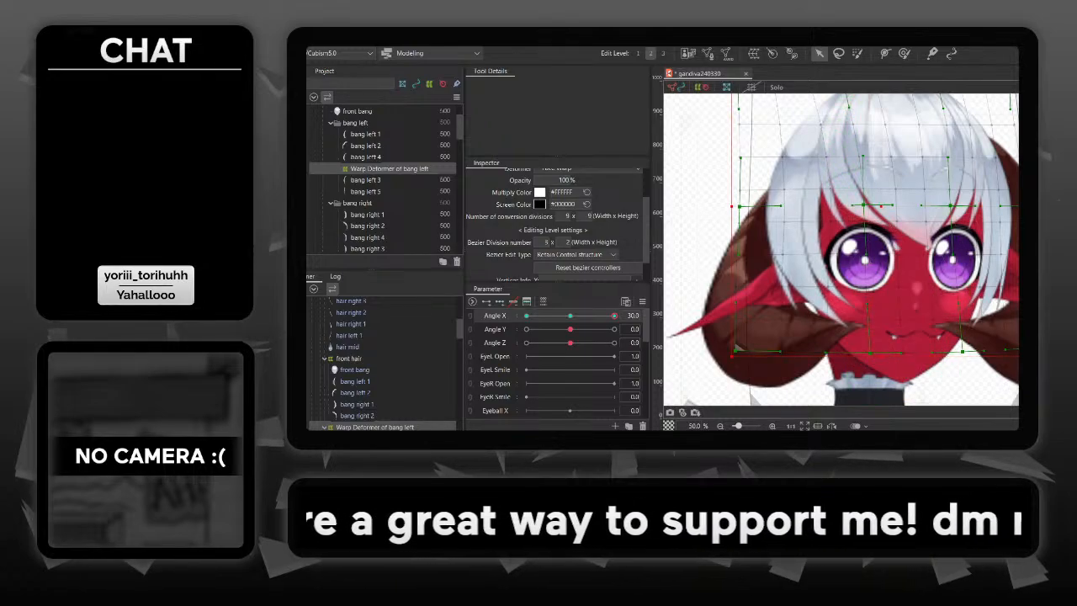
{"action": "left_click_drag", "start_coordinate": [864, 126], "coordinate": [862, 170]}
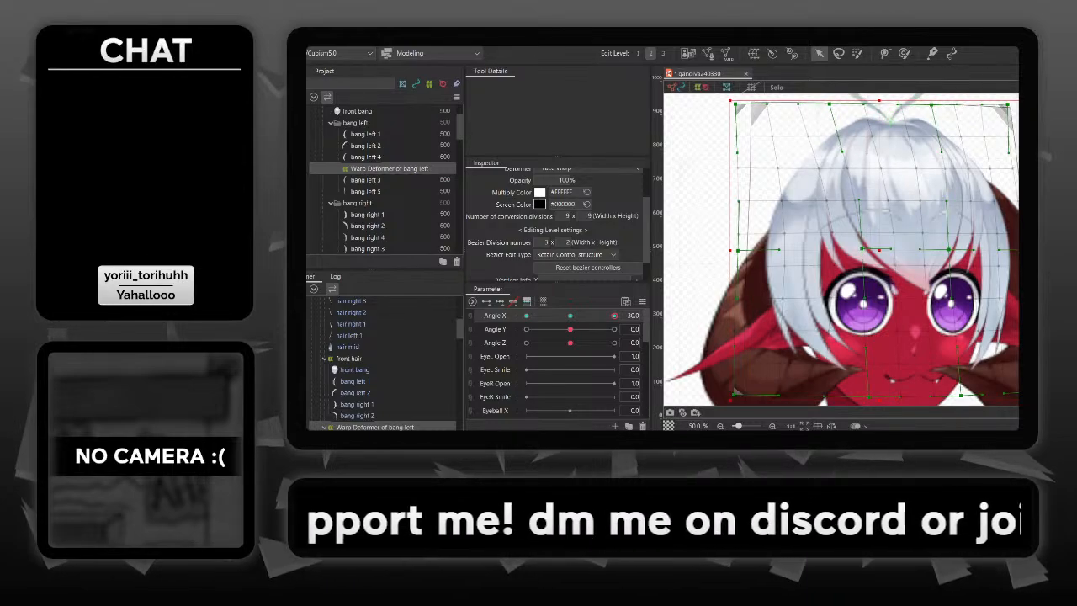
{"action": "left_click_drag", "start_coordinate": [909, 144], "coordinate": [934, 89]}
{"action": "left_click_drag", "start_coordinate": [1002, 149], "coordinate": [950, 169]}
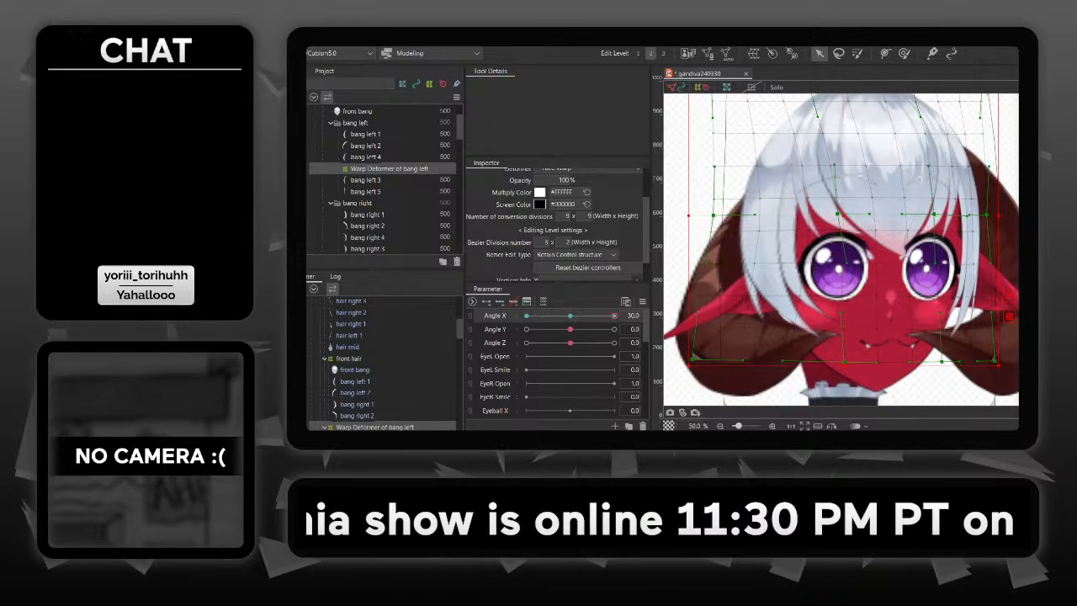
{"action": "mouse_move", "coordinate": [614, 315]}
{"action": "left_mouse_down"}
{"action": "mouse_move", "coordinate": [573, 316]}
{"action": "mouse_move", "coordinate": [615, 316]}
{"action": "left_mouse_up"}
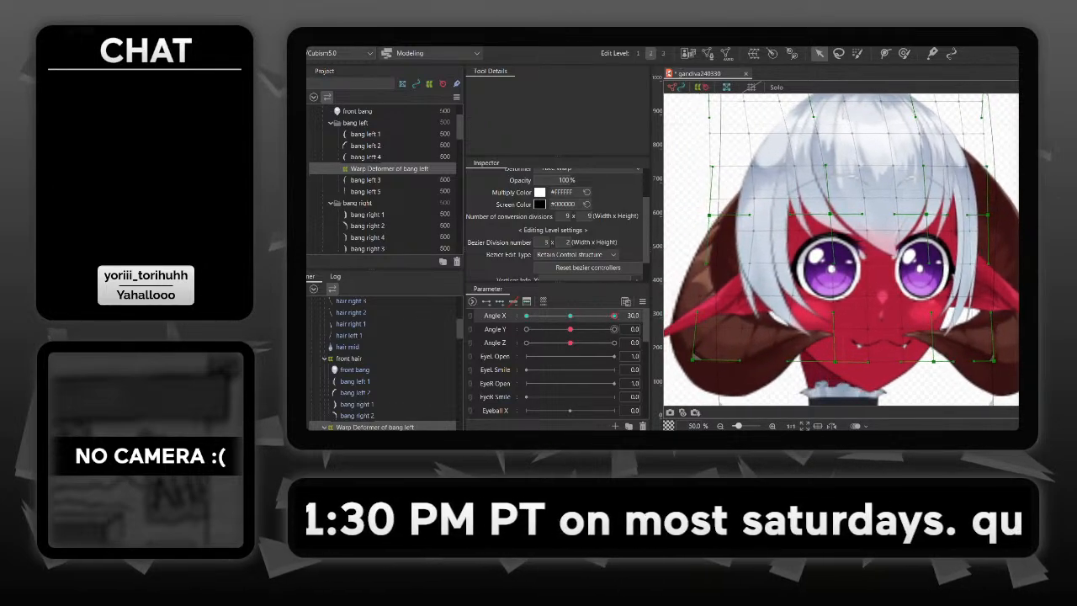
{"action": "mouse_move", "coordinate": [614, 316]}
{"action": "left_mouse_down"}
{"action": "mouse_move", "coordinate": [585, 315]}
{"action": "mouse_move", "coordinate": [614, 315]}
{"action": "left_mouse_up"}
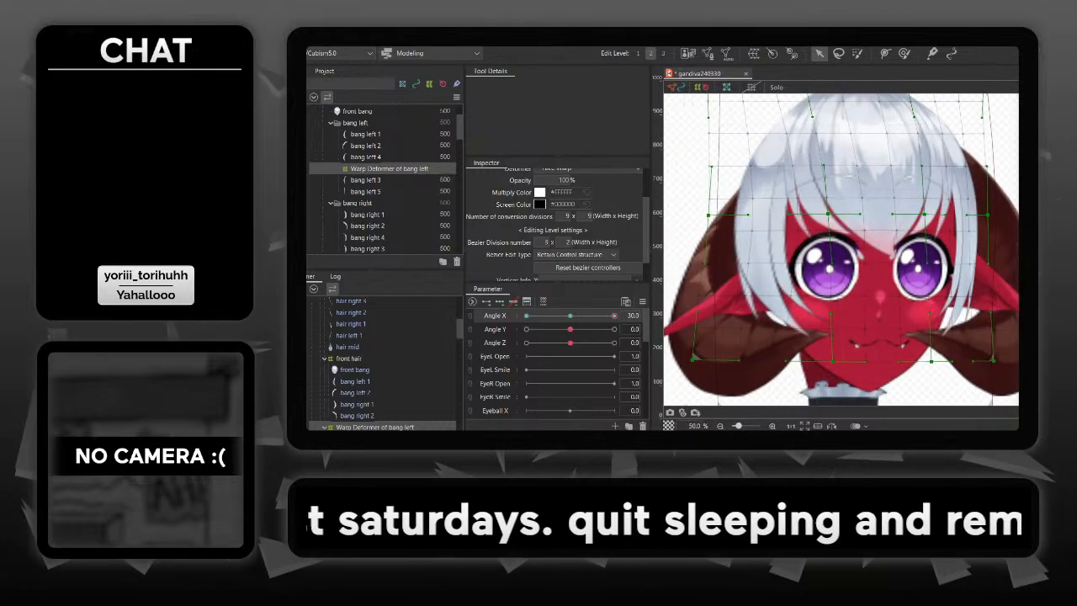
- Check the head turn across Angle X and at Angle X 30 with Angle Y 30, and return both angles to 0
{"action": "left_click_drag", "start_coordinate": [615, 316], "coordinate": [546, 316]}
{"action": "mouse_move", "coordinate": [613, 315]}
{"action": "left_mouse_down"}
{"action": "mouse_move", "coordinate": [555, 315]}
{"action": "mouse_move", "coordinate": [614, 315]}
{"action": "left_mouse_up"}
{"action": "left_click", "coordinate": [615, 329]}
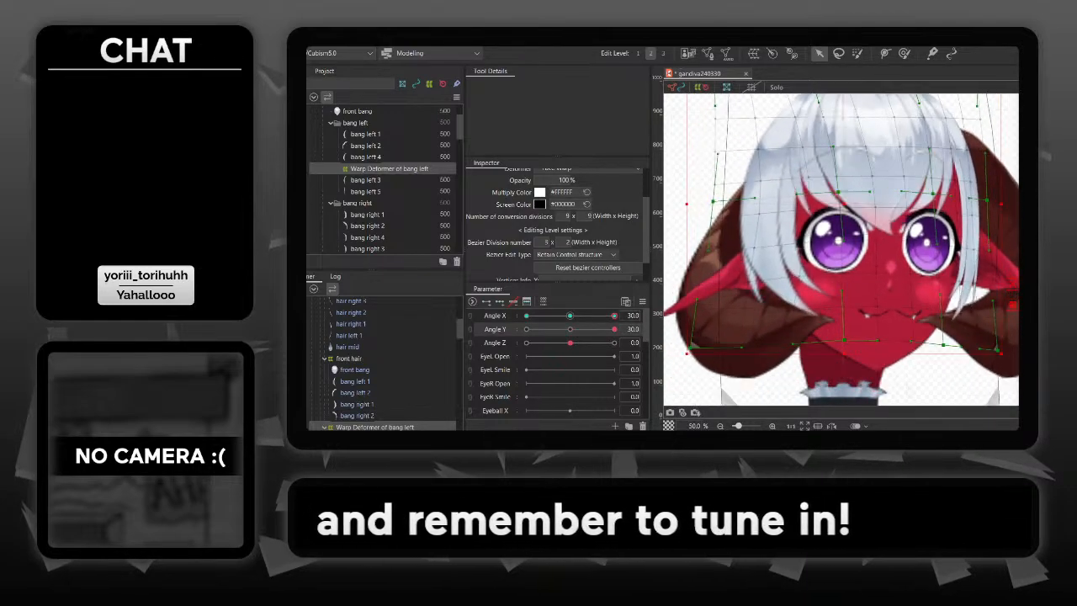
{"action": "left_click", "coordinate": [633, 329]}
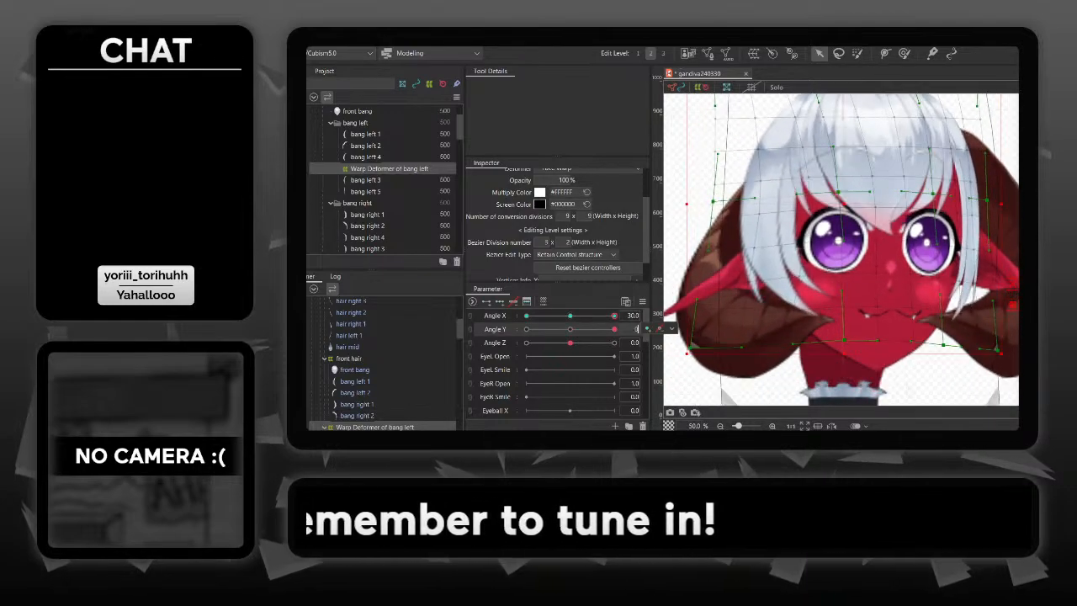
{"action": "key", "text": "Return"}
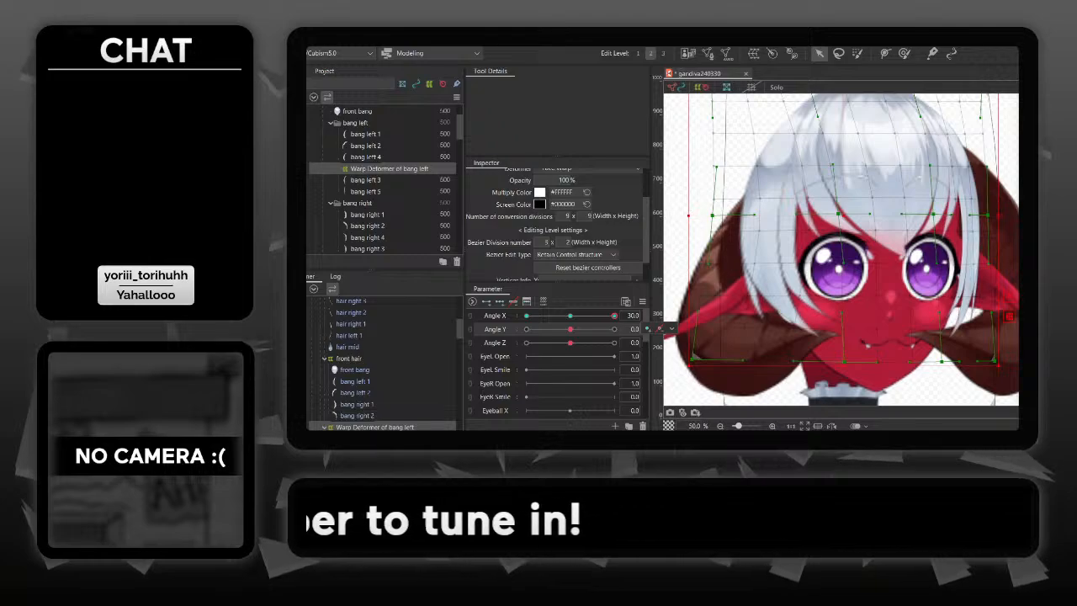
{"action": "left_click", "coordinate": [632, 315]}
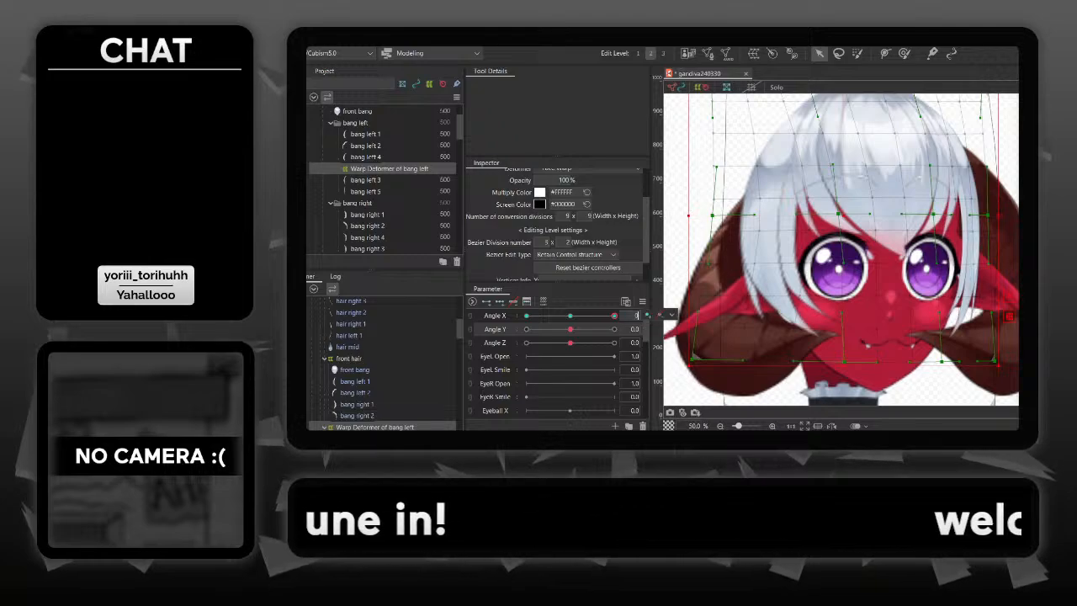
{"action": "type", "text": "0"}
{"action": "key", "text": "Return"}
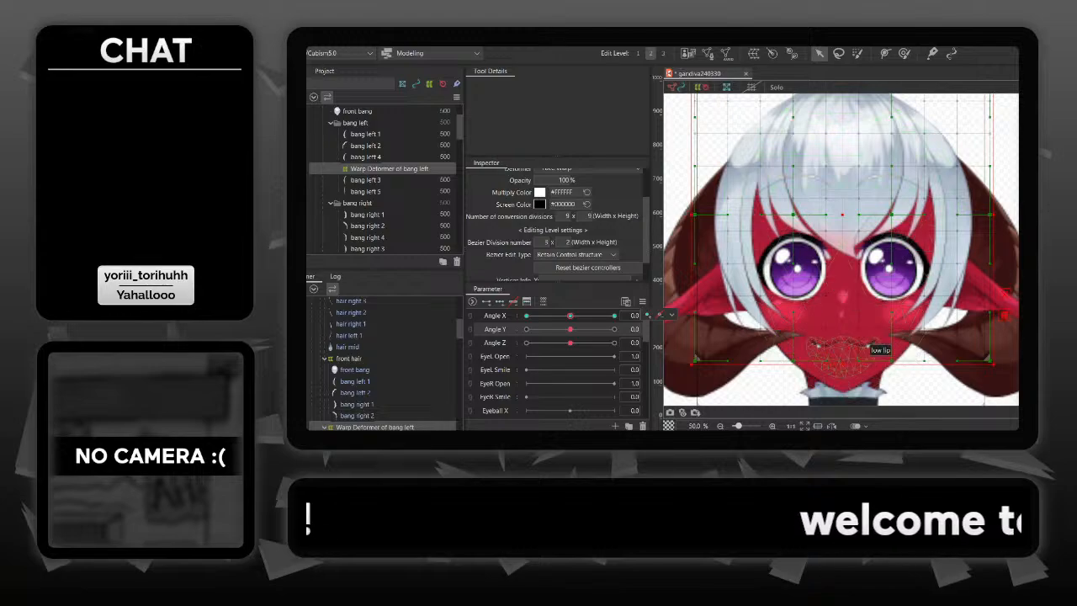
- Inspect which deformers control the face base, checking the Face Warp and the main warp head in the deformer hierarchy
{"action": "left_click", "coordinate": [858, 336]}
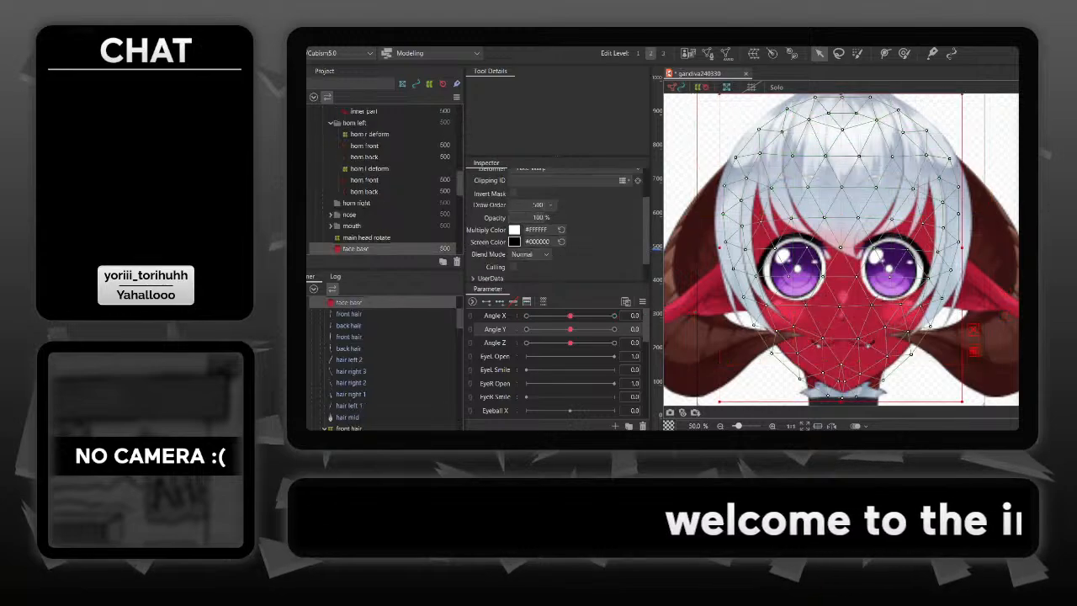
{"action": "key", "text": "alt+space"}
{"action": "left_click_drag", "start_coordinate": [850, 252], "coordinate": [871, 297]}
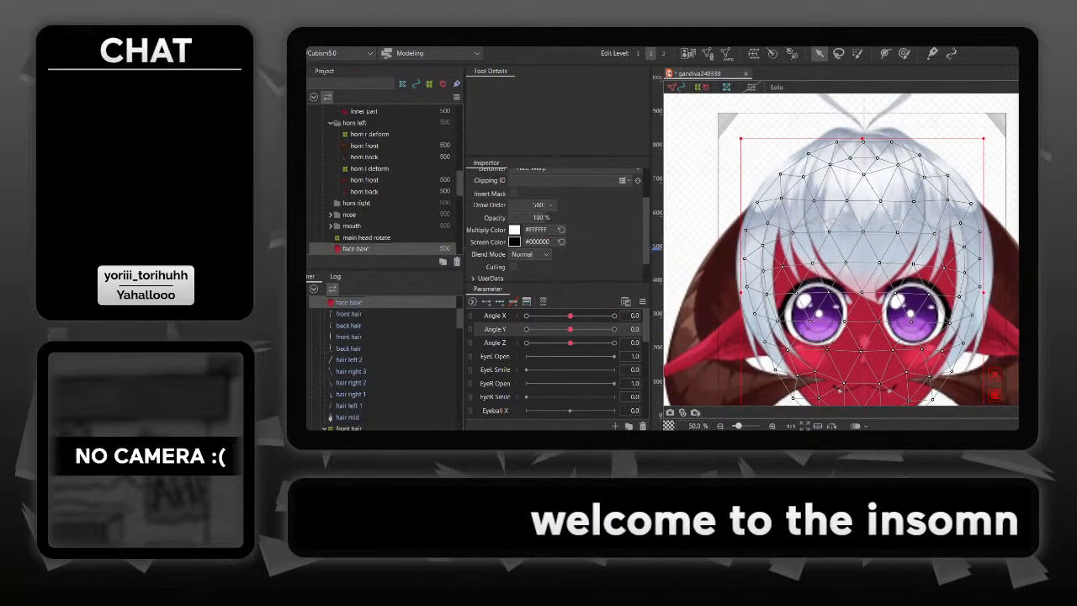
{"action": "left_click", "coordinate": [863, 113]}
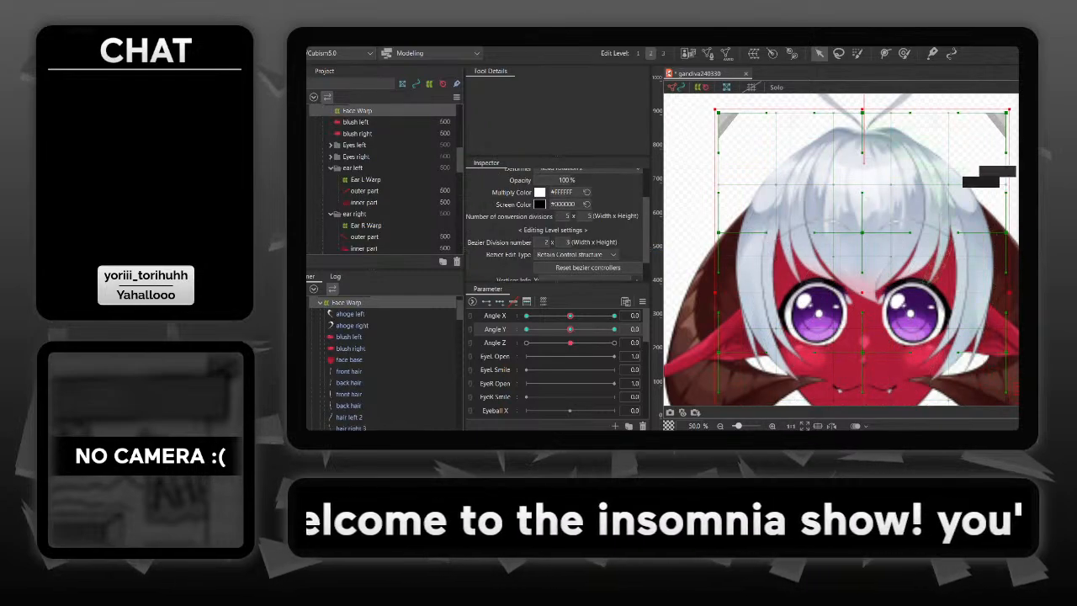
{"action": "scroll", "coordinate": [382, 362], "scroll_direction": "up", "scroll_amount": 3}
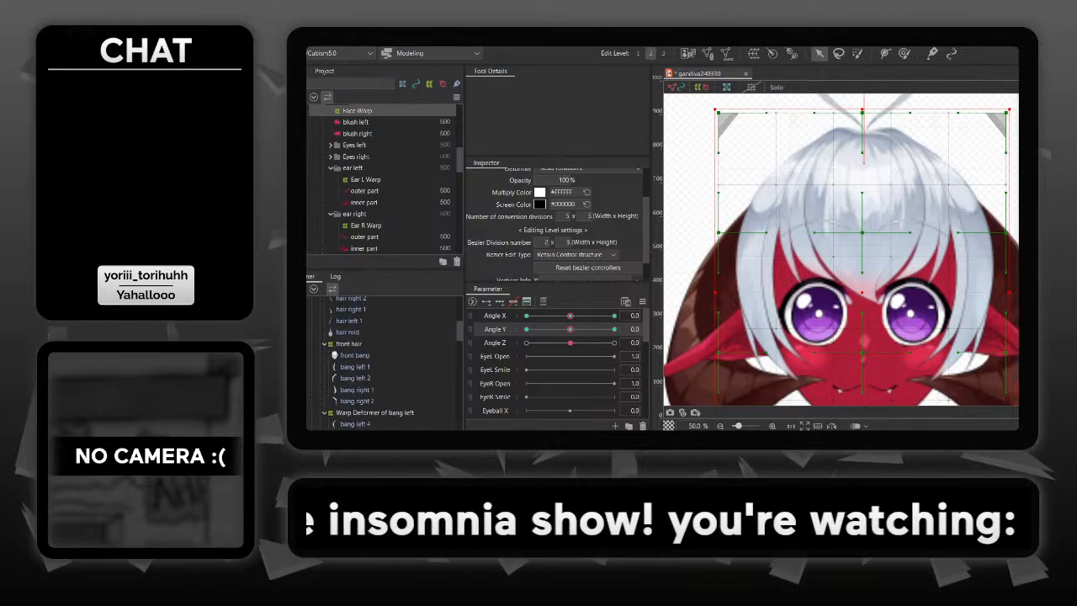
{"action": "scroll", "coordinate": [383, 361], "scroll_direction": "down", "scroll_amount": 5}
{"action": "scroll", "coordinate": [383, 361], "scroll_direction": "down", "scroll_amount": 1}
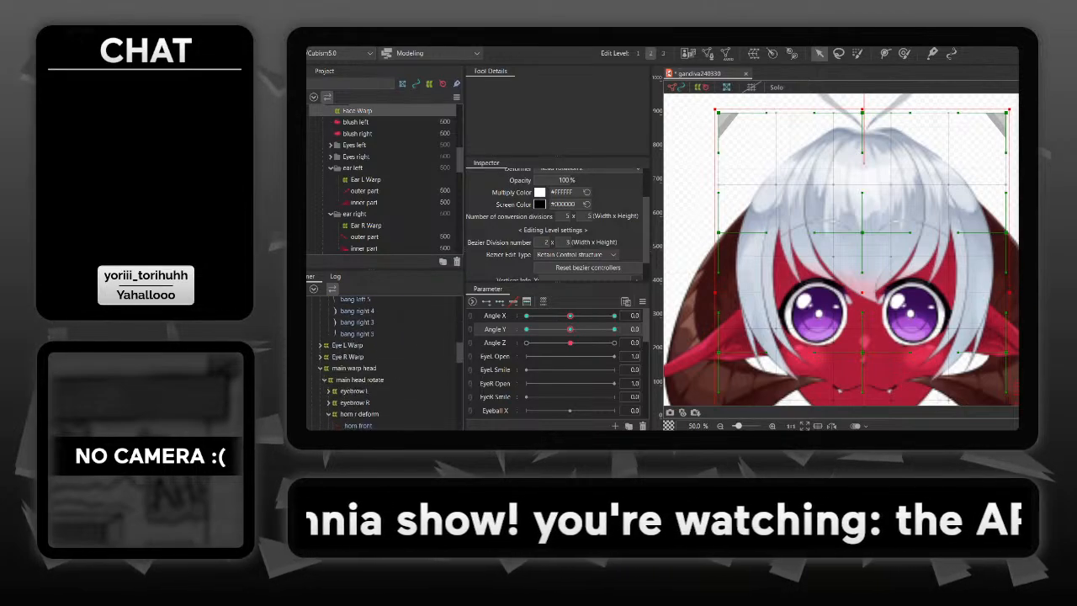
{"action": "left_click", "coordinate": [354, 366]}
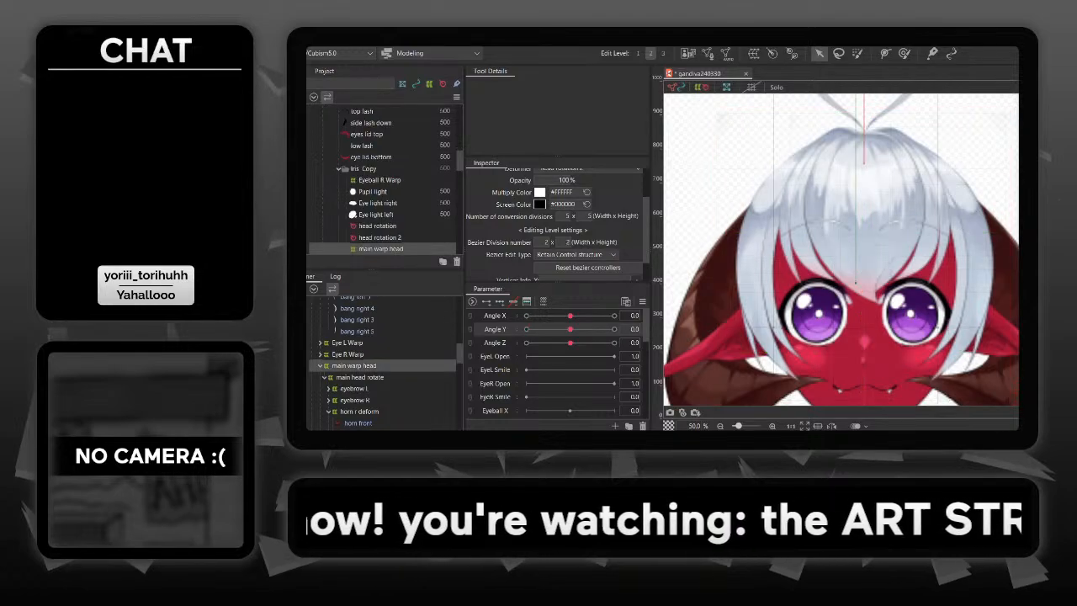
{"action": "scroll", "coordinate": [383, 362], "scroll_direction": "up", "scroll_amount": 5}
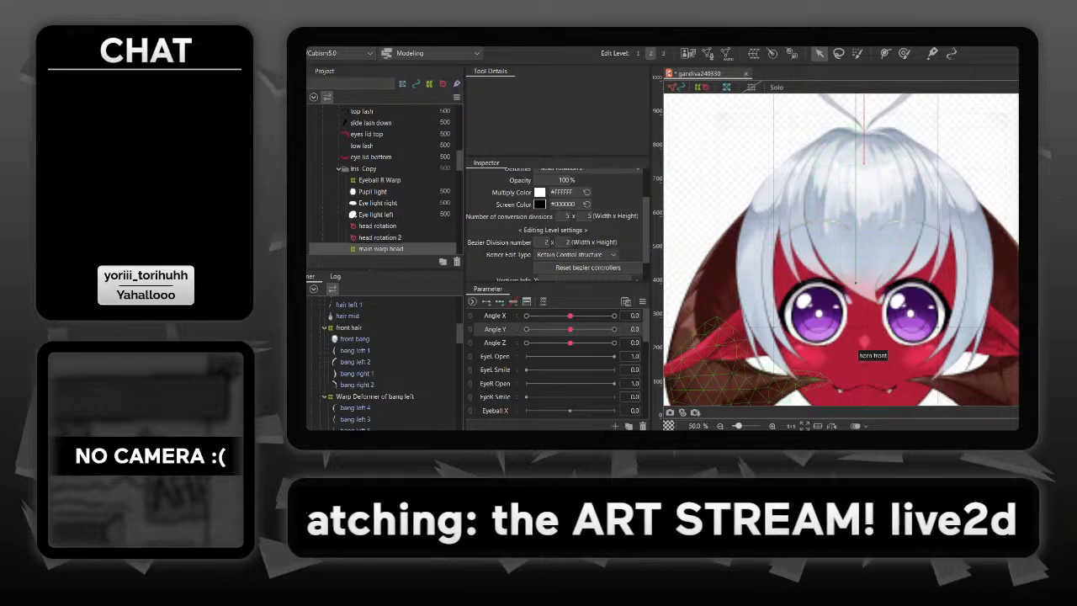
- Select the Face Warp deformer and, at Angle X 30, pull its two middle control points on the left edge outward
{"action": "left_click", "coordinate": [858, 360]}
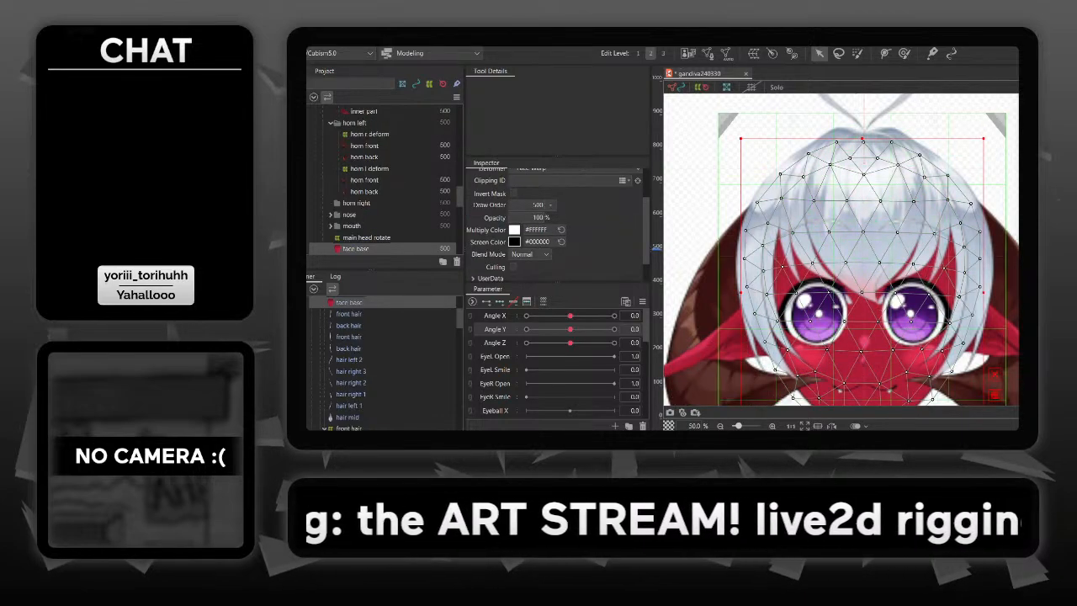
{"action": "left_click", "coordinate": [719, 249]}
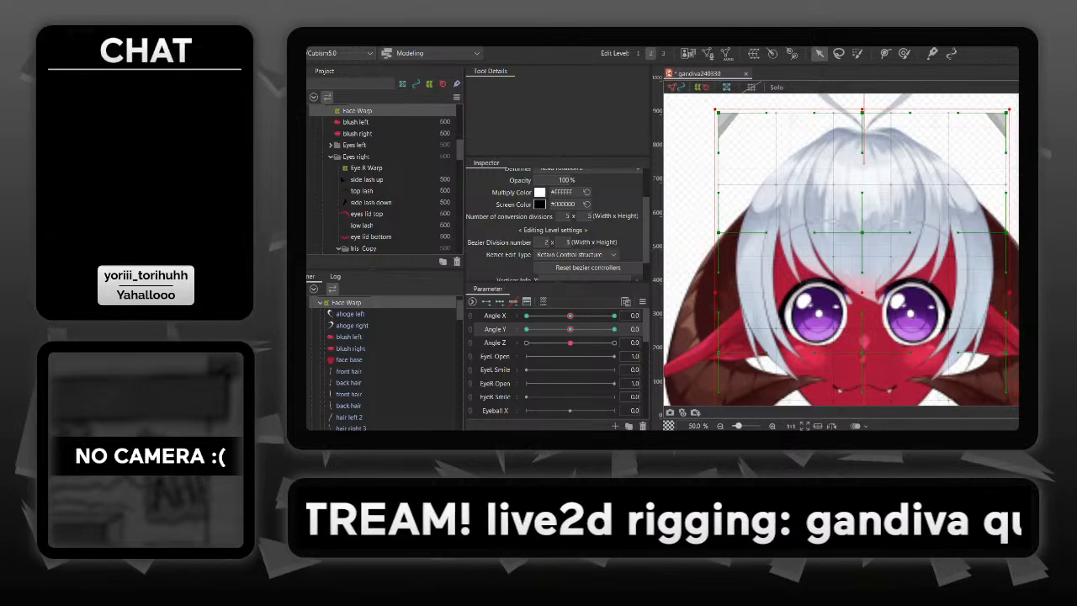
{"action": "left_click_drag", "start_coordinate": [896, 387], "coordinate": [913, 346]}
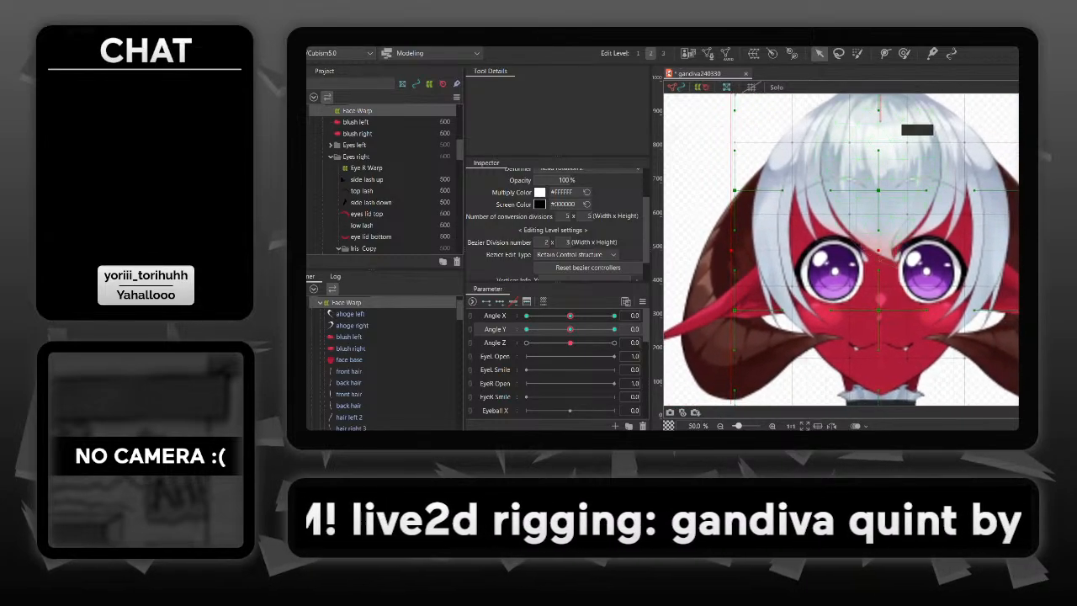
{"action": "left_click_drag", "start_coordinate": [571, 316], "coordinate": [616, 316]}
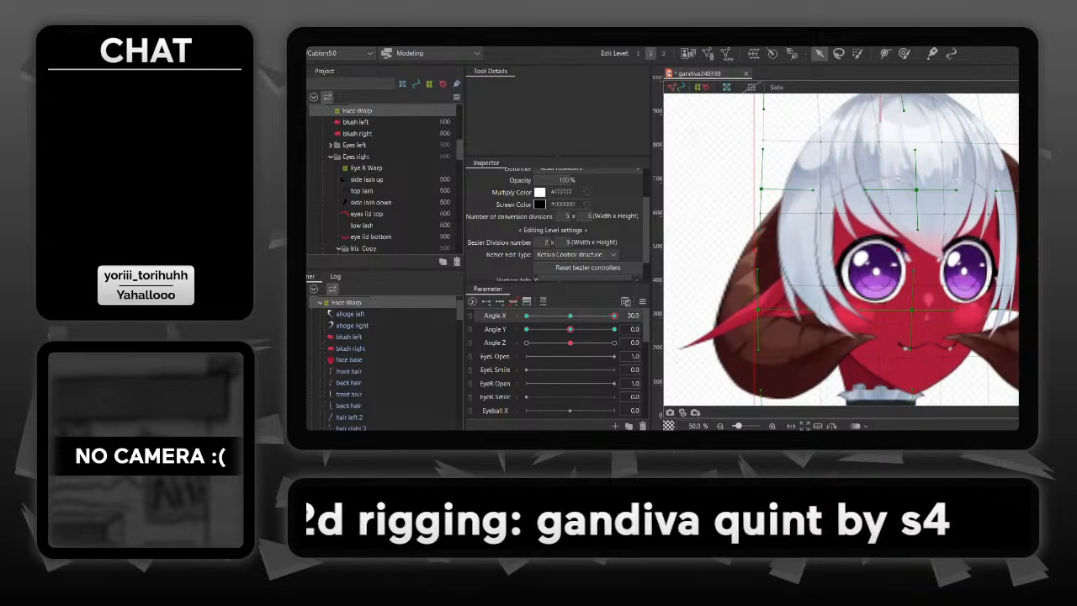
{"action": "left_click_drag", "start_coordinate": [744, 373], "coordinate": [746, 330]}
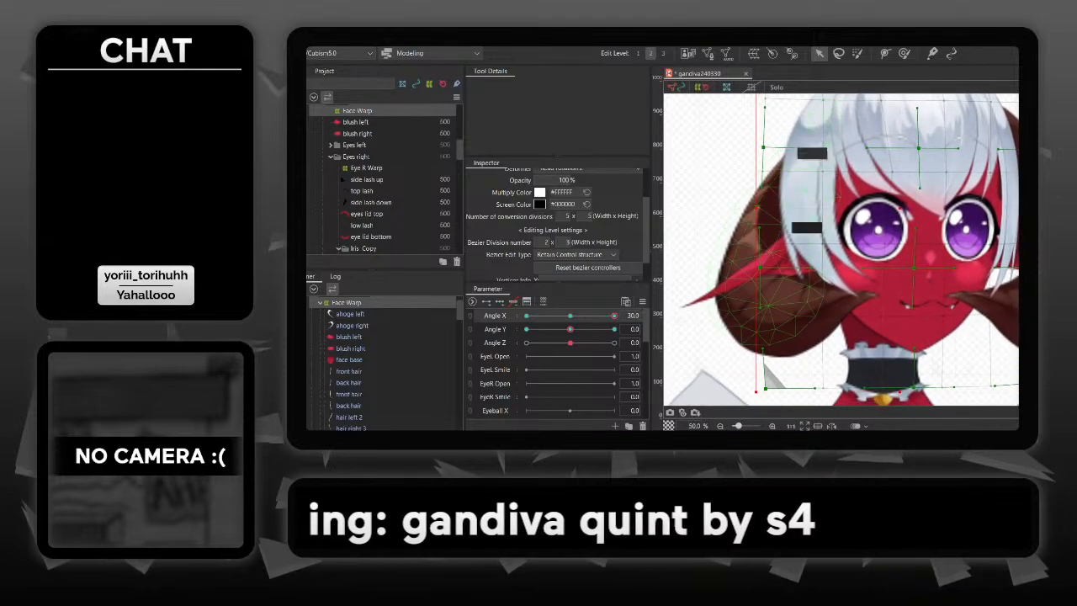
{"action": "left_click_drag", "start_coordinate": [760, 268], "coordinate": [735, 269]}
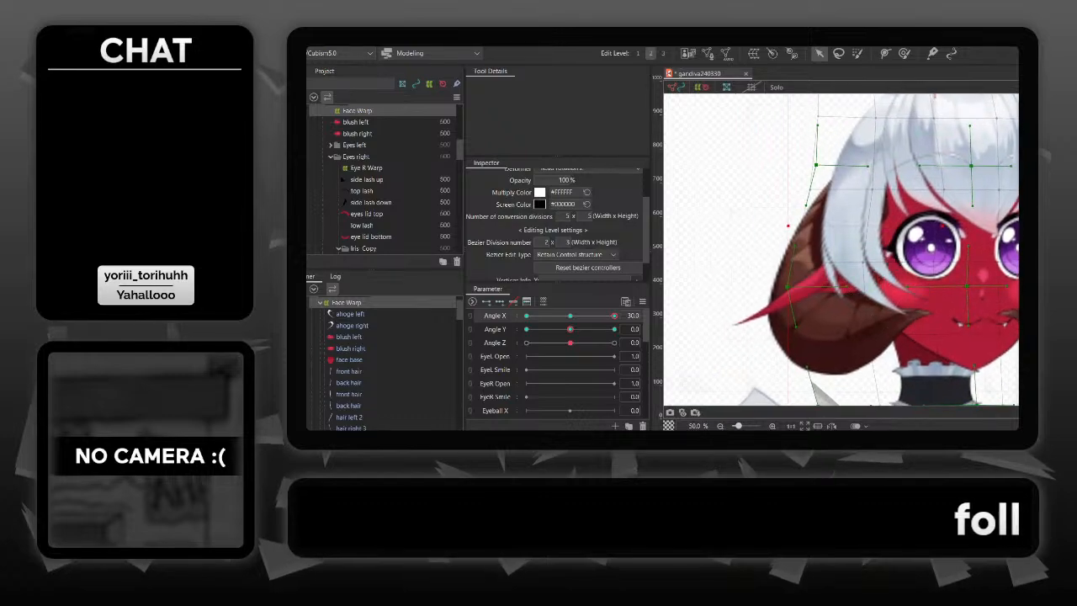
{"action": "left_click_drag", "start_coordinate": [816, 165], "coordinate": [795, 167]}
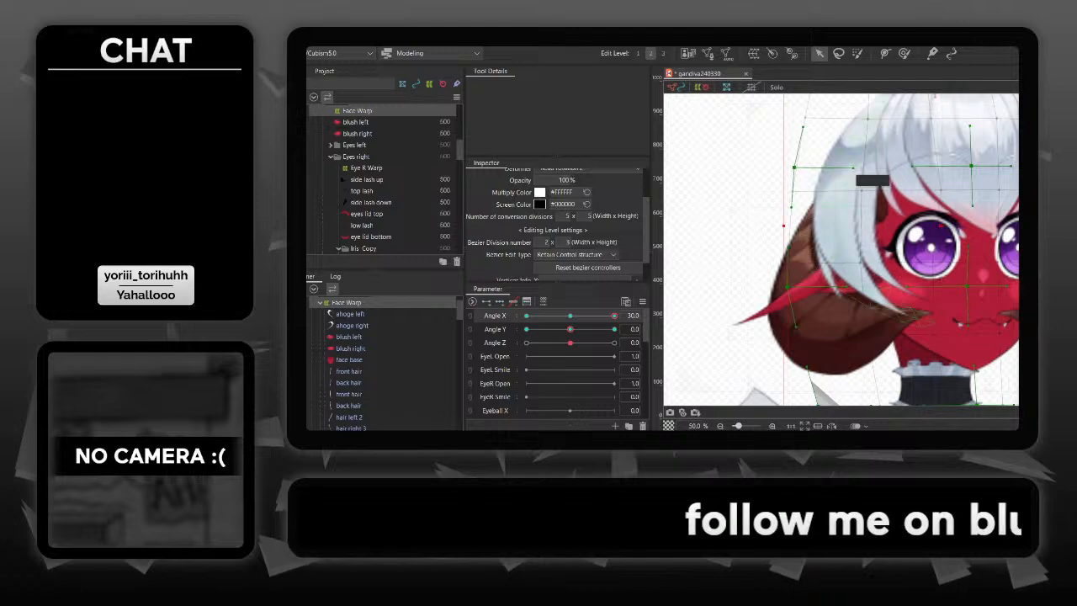
- Pull the Face Warp's lower left and upper left corners outward at Angle X 30 to align the left edge
{"action": "left_click_drag", "start_coordinate": [859, 180], "coordinate": [845, 104]}
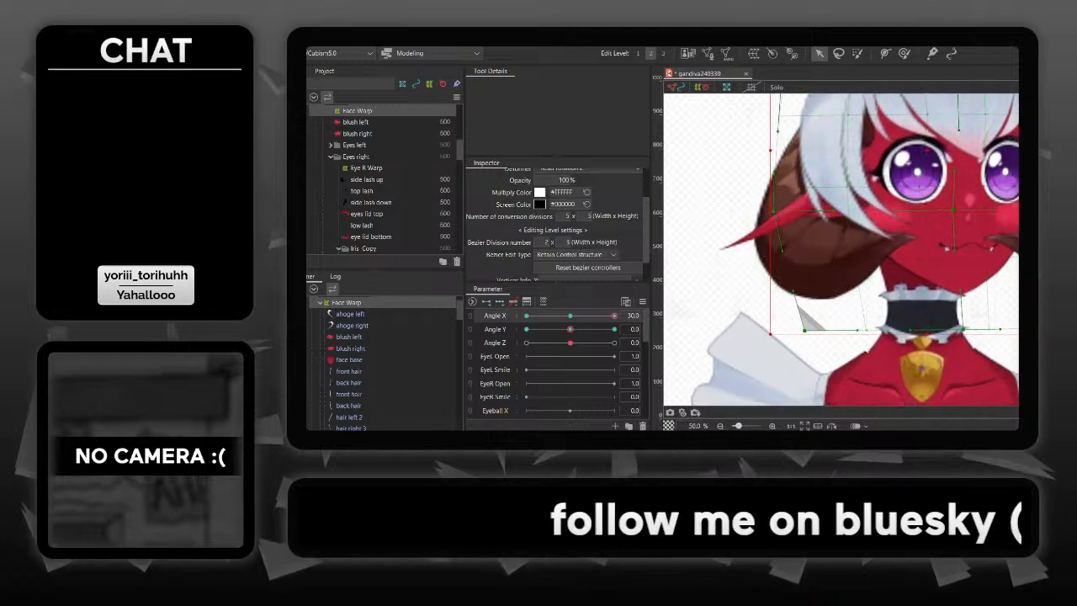
{"action": "left_click_drag", "start_coordinate": [803, 329], "coordinate": [776, 329]}
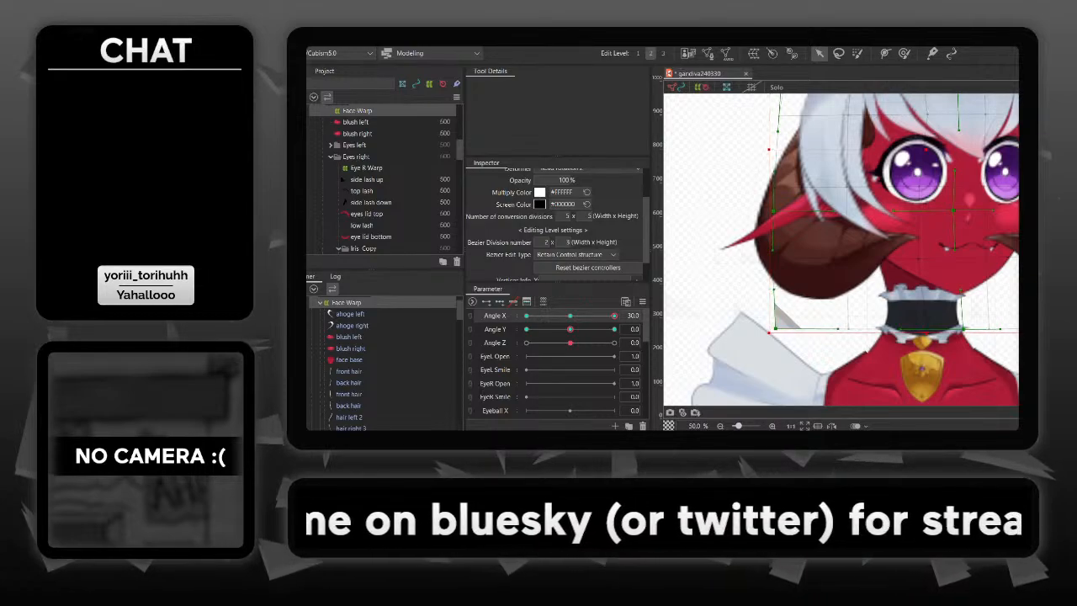
{"action": "scroll", "coordinate": [841, 249], "scroll_direction": "up", "scroll_amount": 3}
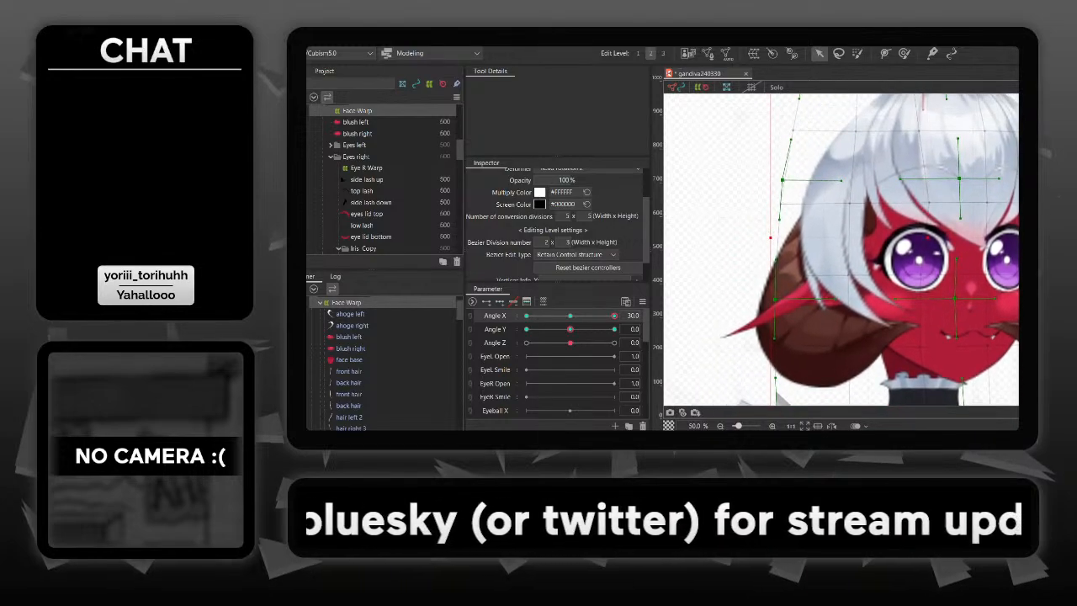
{"action": "scroll", "coordinate": [841, 249], "scroll_direction": "up", "scroll_amount": 1}
{"action": "left_click_drag", "start_coordinate": [807, 105], "coordinate": [776, 107]}
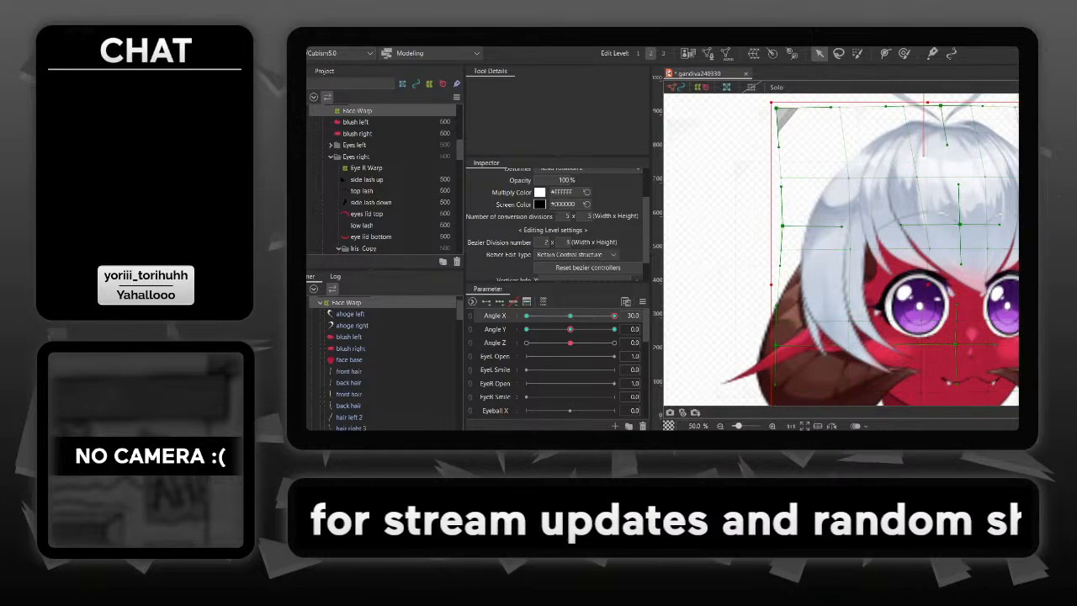
- Shift the Face Warp's lower and upper central control points slightly right at Angle X 30
{"action": "left_click_drag", "start_coordinate": [783, 225], "coordinate": [708, 136]}
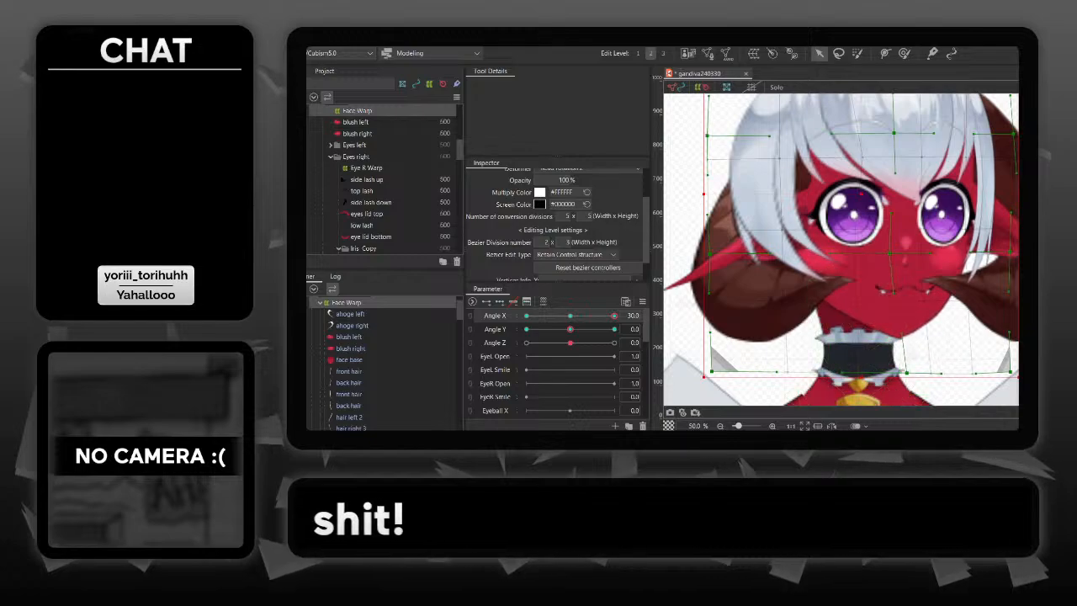
{"action": "left_click_drag", "start_coordinate": [889, 253], "coordinate": [901, 253]}
{"action": "left_click_drag", "start_coordinate": [948, 163], "coordinate": [943, 200]}
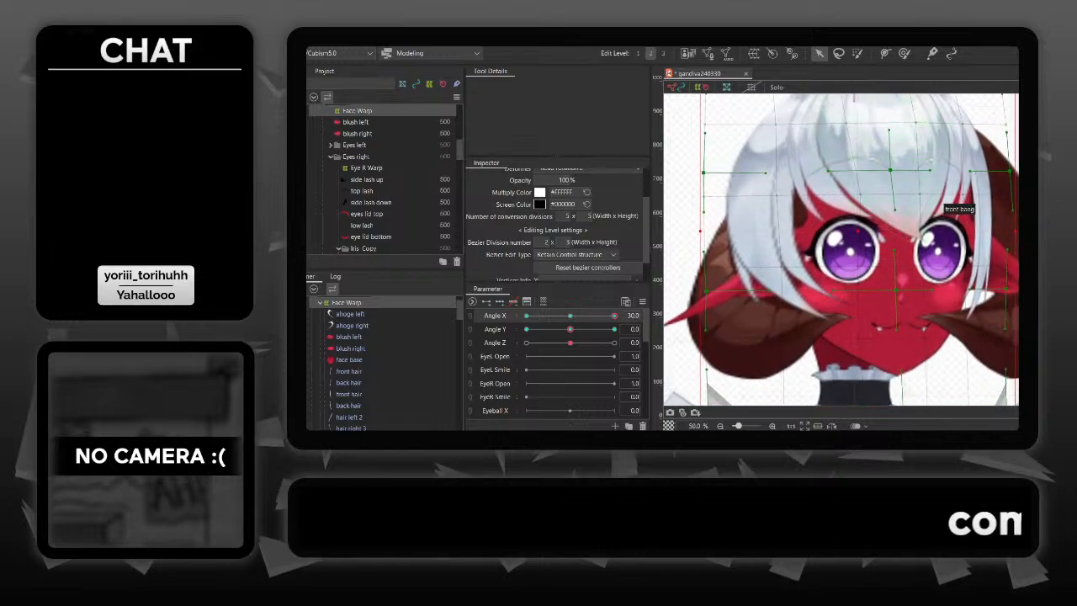
{"action": "mouse_move", "coordinate": [890, 170]}
{"action": "left_mouse_down"}
{"action": "mouse_move", "coordinate": [892, 202]}
{"action": "mouse_move", "coordinate": [921, 177]}
{"action": "mouse_move", "coordinate": [886, 128]}
{"action": "mouse_move", "coordinate": [867, 156]}
{"action": "mouse_move", "coordinate": [889, 160]}
{"action": "left_mouse_up"}
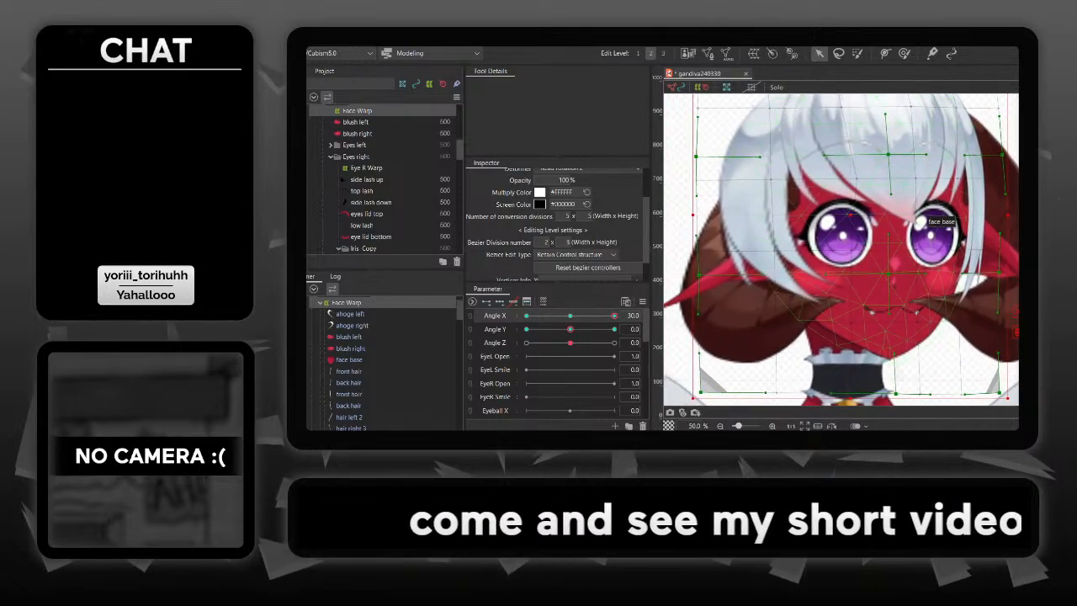
- Reflect the Face Warp's Angle X motion horizontally onto the opposite head turn
{"action": "left_click", "coordinate": [356, 39]}
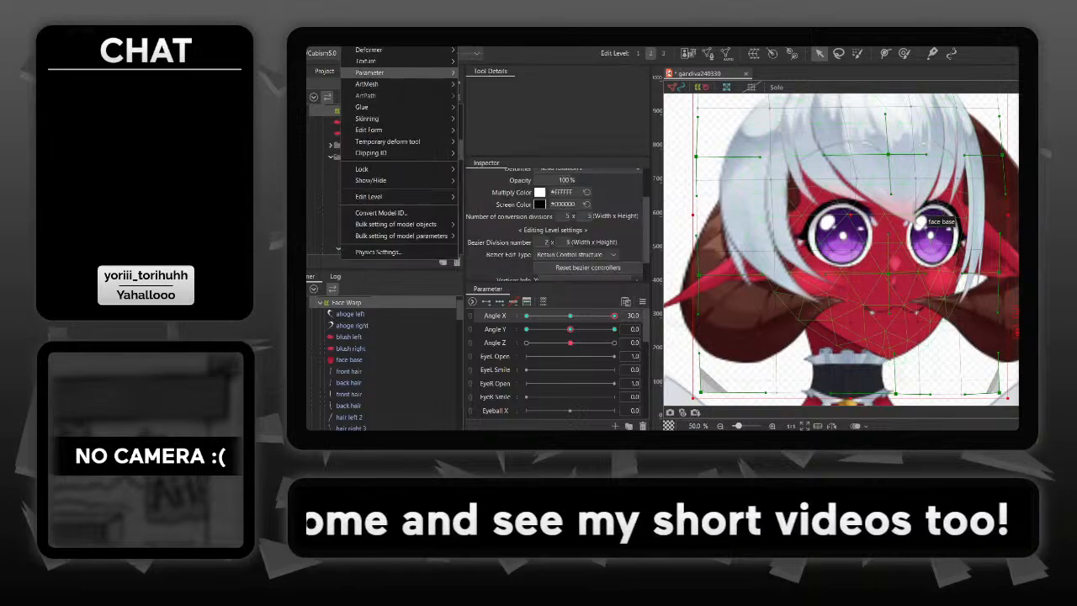
{"action": "mouse_move", "coordinate": [370, 72]}
{"action": "left_click", "coordinate": [493, 95]}
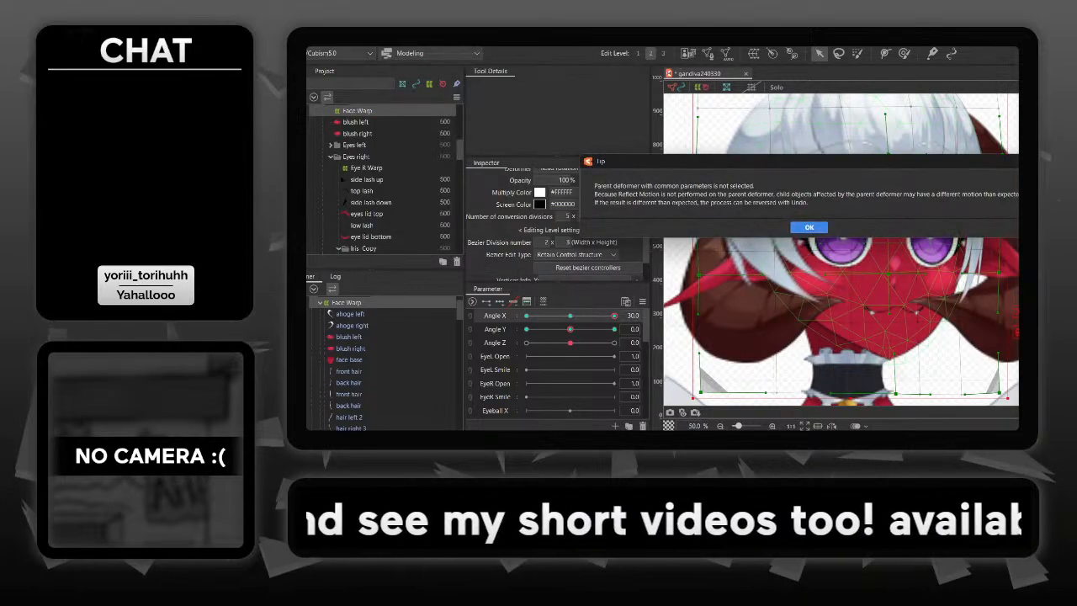
{"action": "left_click", "coordinate": [808, 227]}
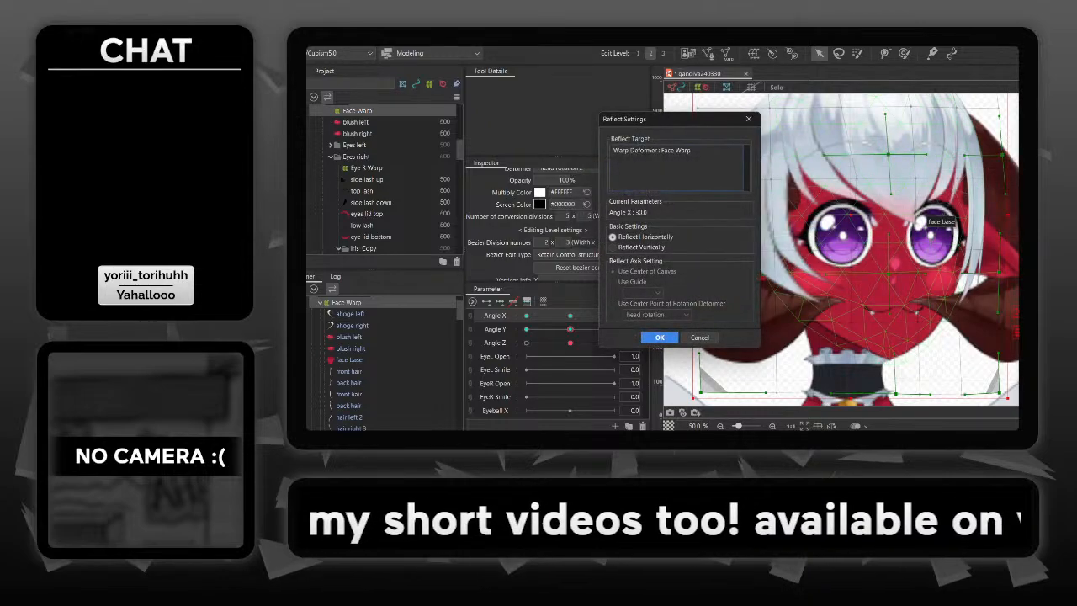
{"action": "key", "text": "Return"}
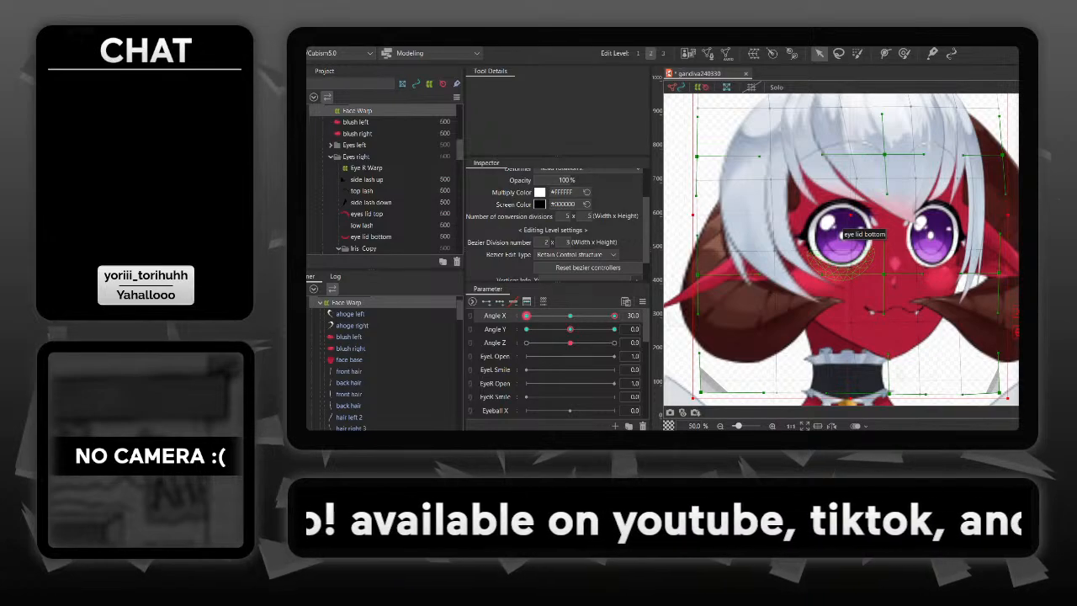
- Synthesize the Face Warp's four corner forms for Angle X and Angle Y from the default value, and check Angle X at 30
{"action": "key", "text": "ctrl+4"}
{"action": "key", "text": "Return"}
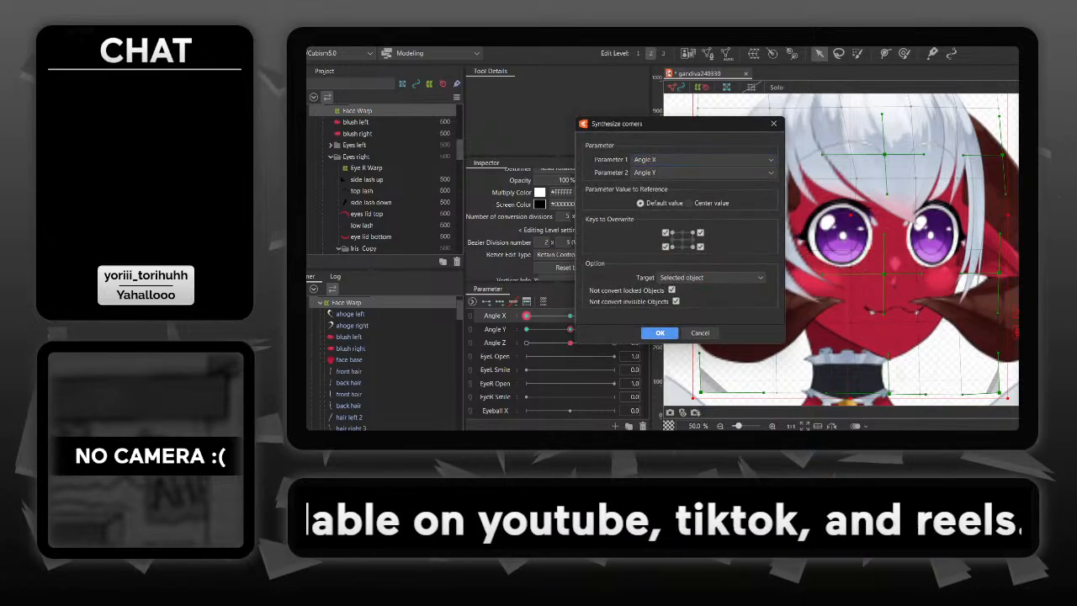
{"action": "left_click_drag", "start_coordinate": [570, 316], "coordinate": [615, 315]}
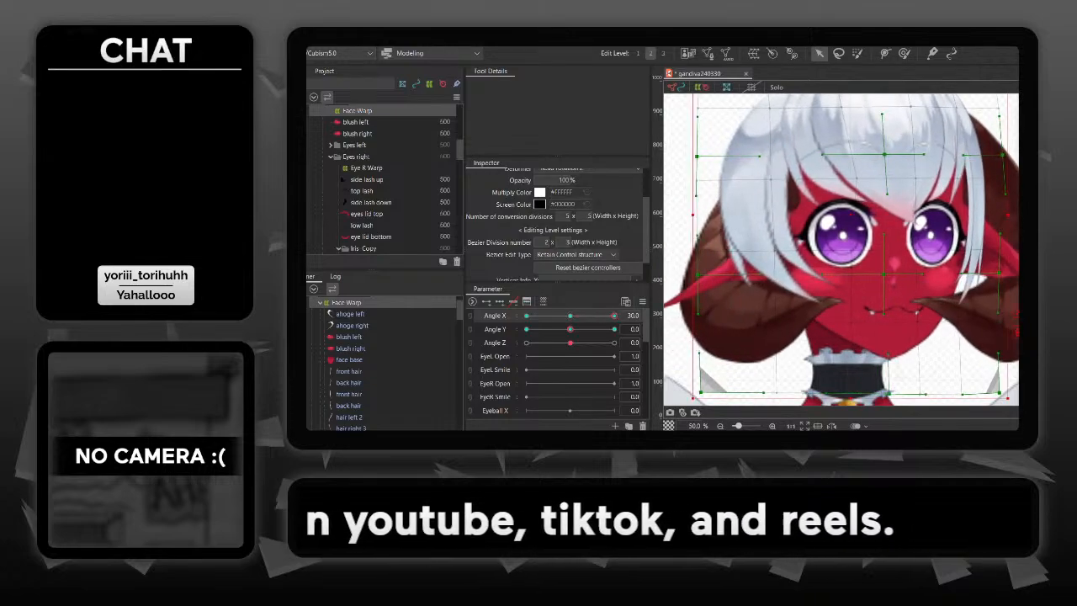
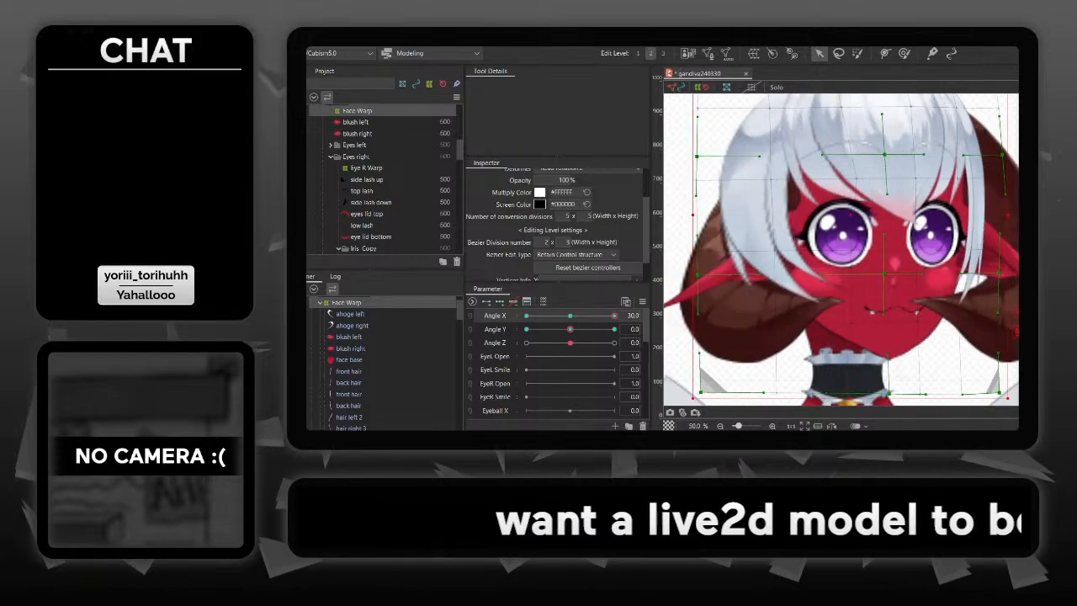
- Look through the deformer hierarchy under head rotation 2 to check how the face, hair, eye, ear and horn deformers are nested
{"action": "scroll", "coordinate": [383, 362], "scroll_direction": "down", "scroll_amount": 10}
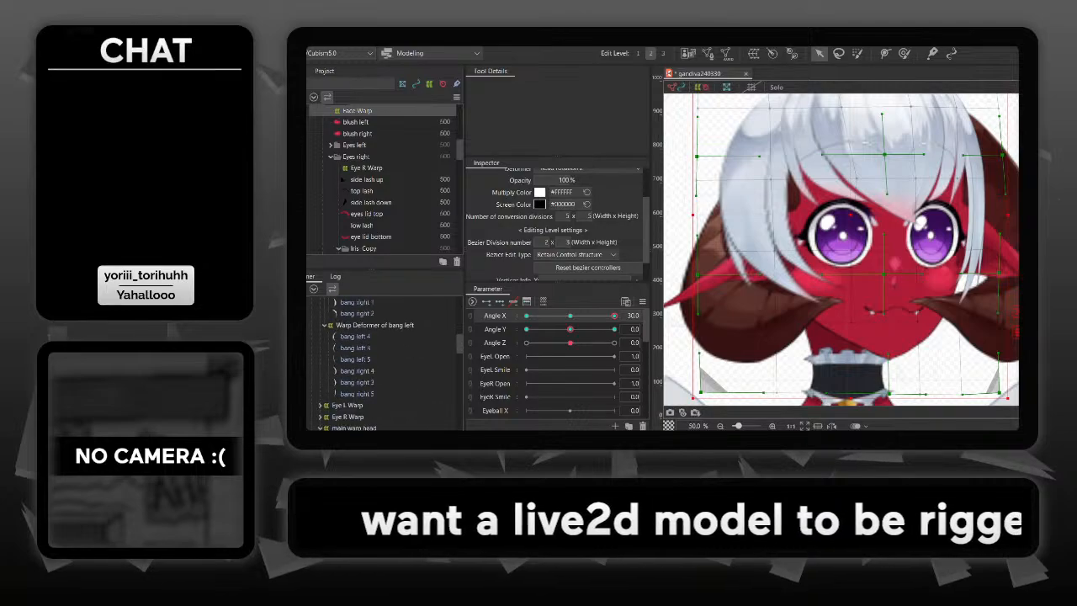
{"action": "scroll", "coordinate": [383, 362], "scroll_direction": "down", "scroll_amount": 3}
{"action": "scroll", "coordinate": [383, 362], "scroll_direction": "up", "scroll_amount": 15}
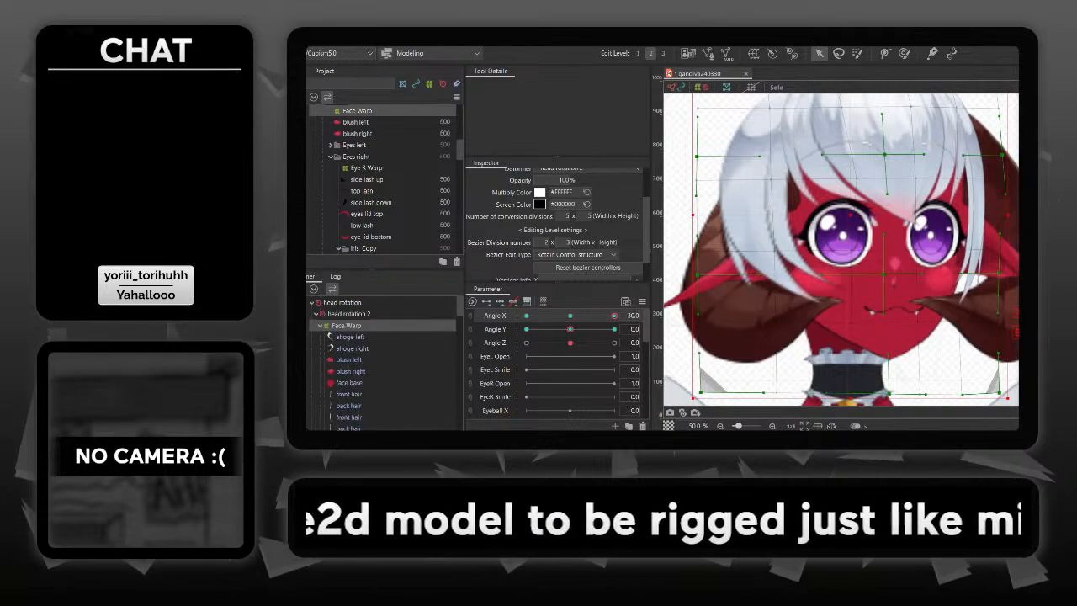
{"action": "scroll", "coordinate": [382, 362], "scroll_direction": "down", "scroll_amount": 8}
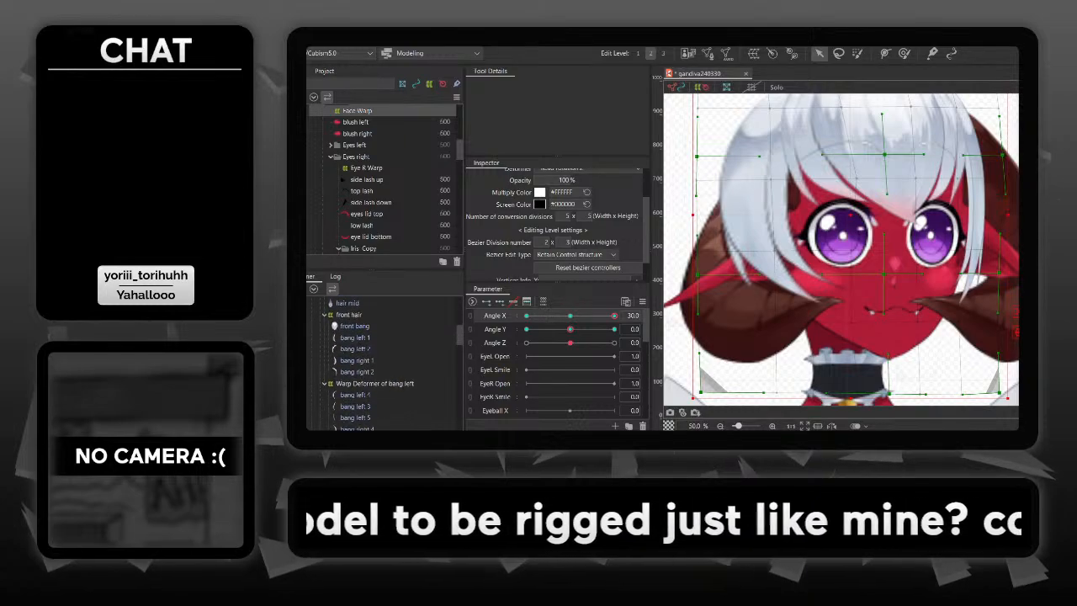
{"action": "scroll", "coordinate": [383, 362], "scroll_direction": "down", "scroll_amount": 5}
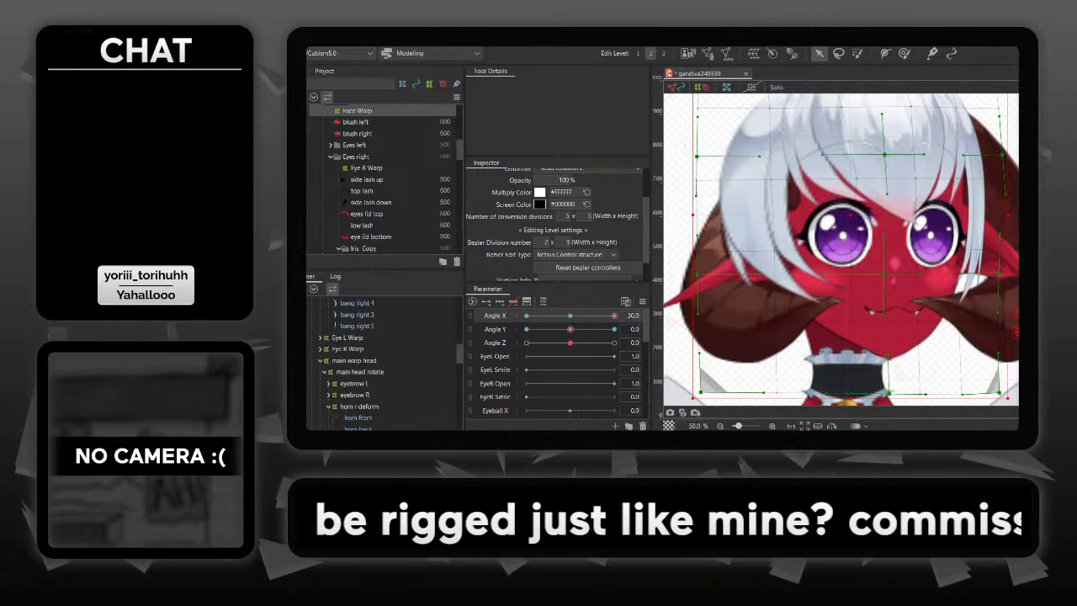
{"action": "scroll", "coordinate": [383, 362], "scroll_direction": "down", "scroll_amount": 2}
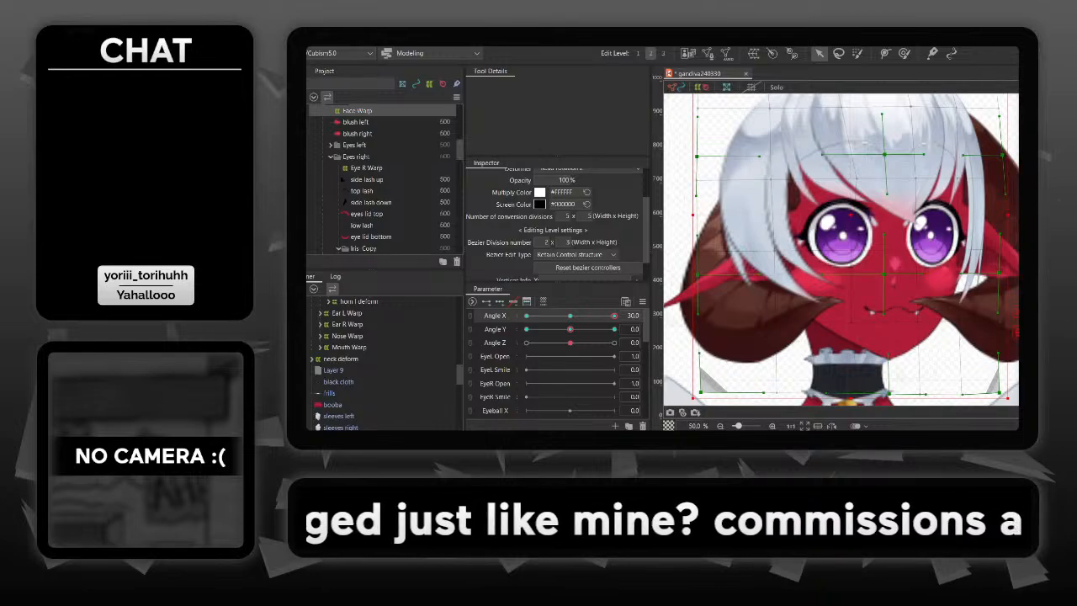
{"action": "scroll", "coordinate": [383, 362], "scroll_direction": "up", "scroll_amount": 15}
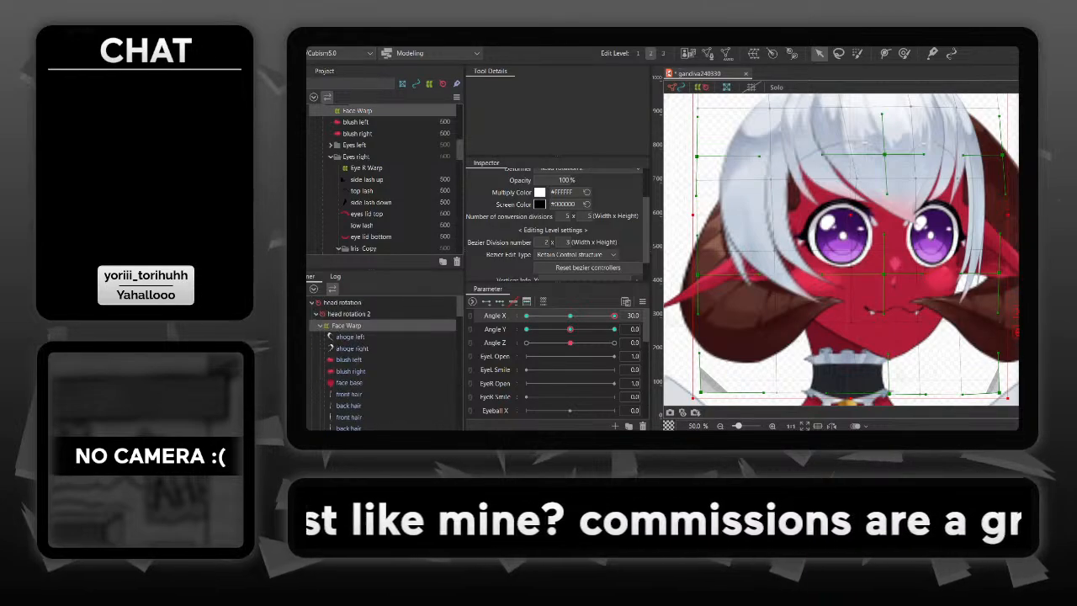
{"action": "left_click", "coordinate": [349, 314]}
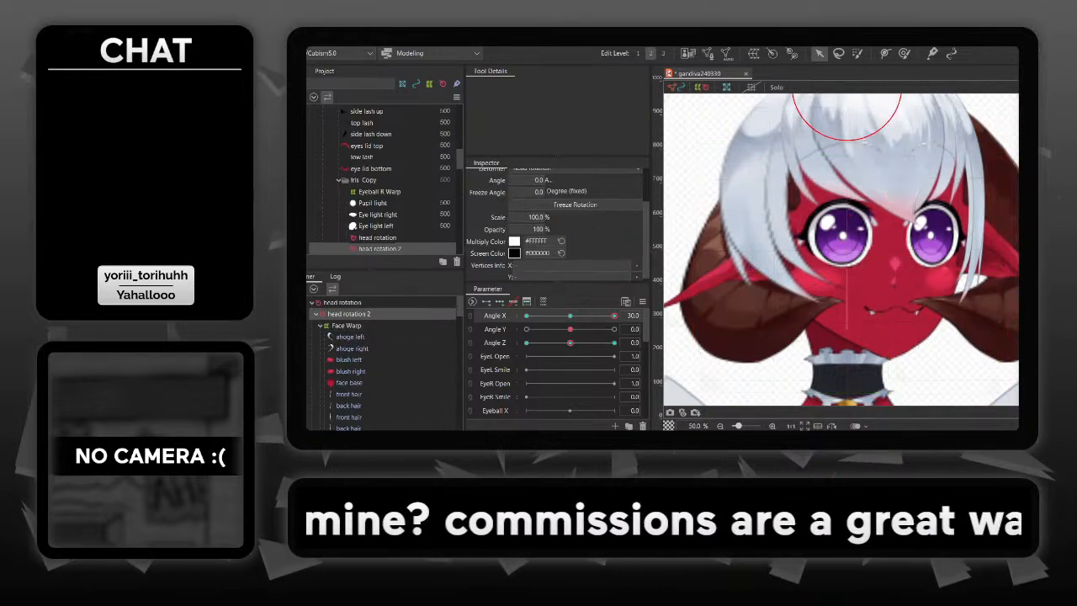
{"action": "scroll", "coordinate": [383, 366], "scroll_direction": "down", "scroll_amount": 5}
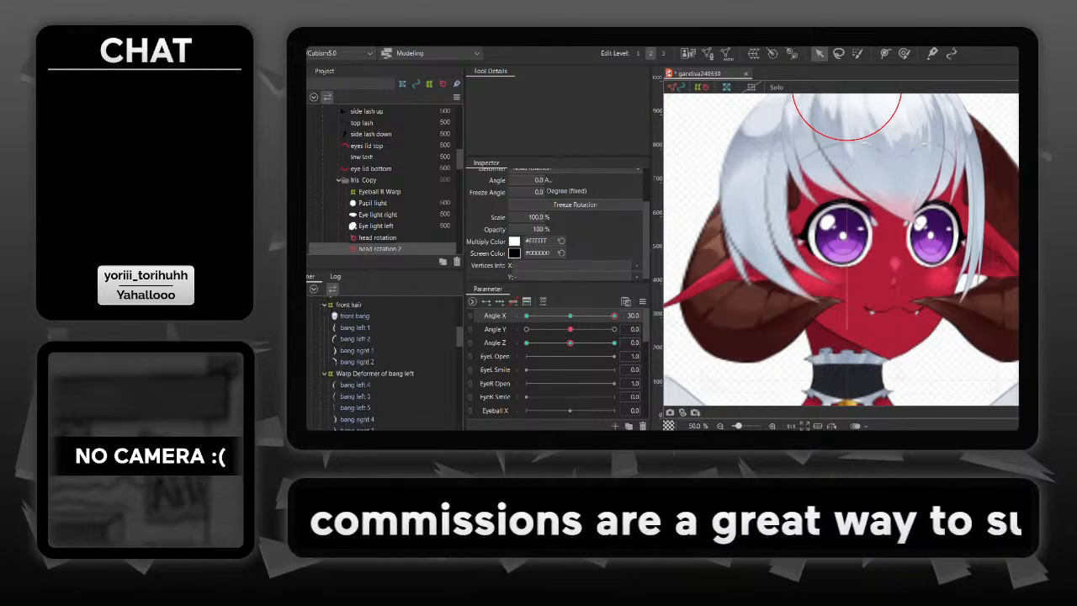
{"action": "scroll", "coordinate": [383, 367], "scroll_direction": "down", "scroll_amount": 5}
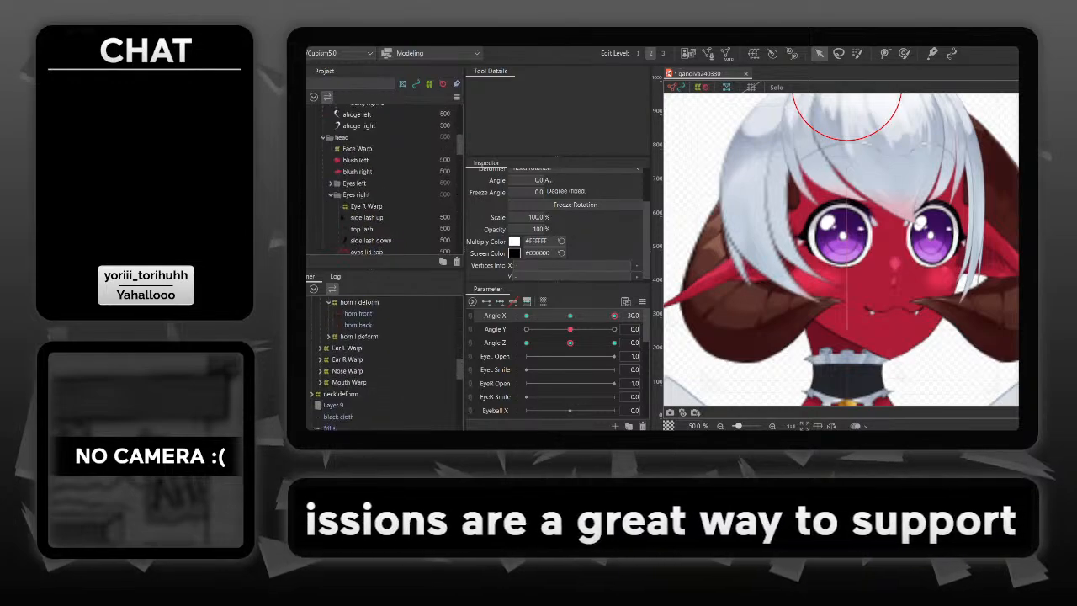
{"action": "scroll", "coordinate": [383, 177], "scroll_direction": "up", "scroll_amount": 10}
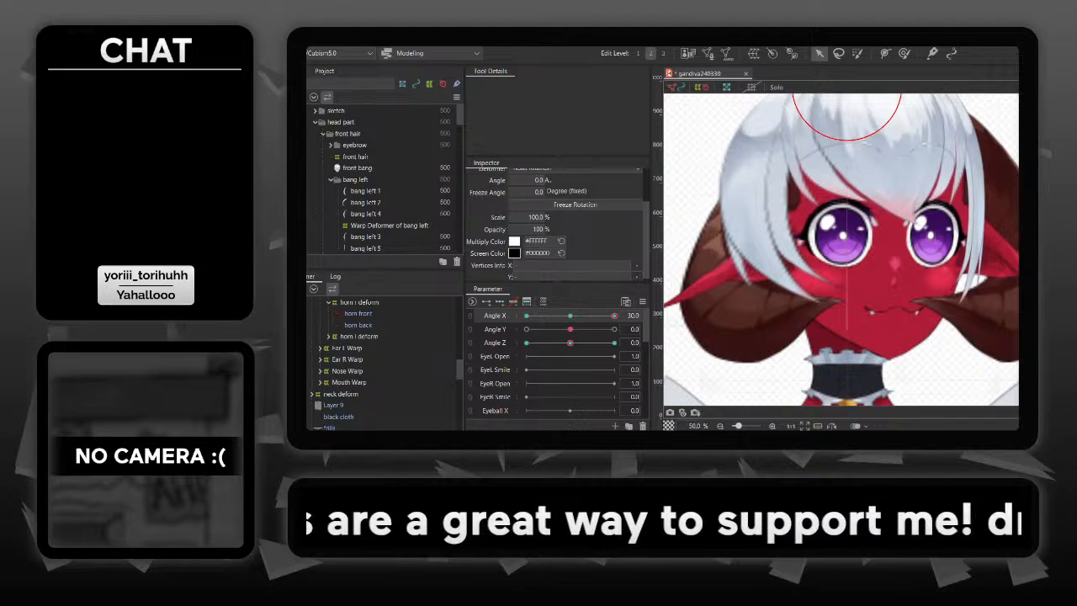
{"action": "scroll", "coordinate": [383, 177], "scroll_direction": "down", "scroll_amount": 3}
{"action": "scroll", "coordinate": [383, 366], "scroll_direction": "up", "scroll_amount": 5}
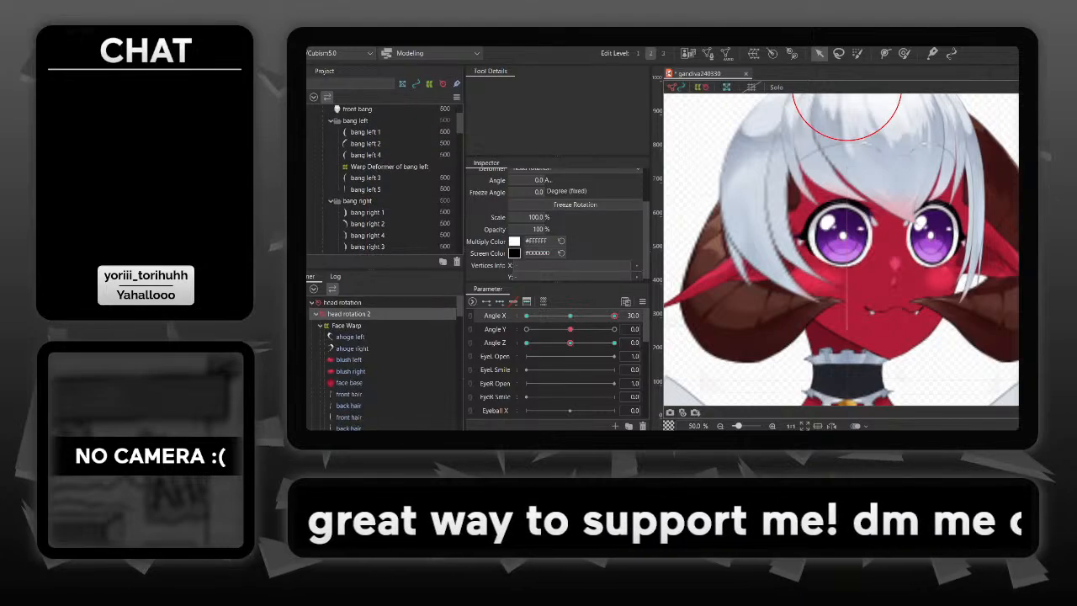
- Collapse the Face Warp and main warp head branches under head rotation 2, checking what main warp head contains
{"action": "left_click", "coordinate": [342, 303]}
{"action": "left_click", "coordinate": [320, 326]}
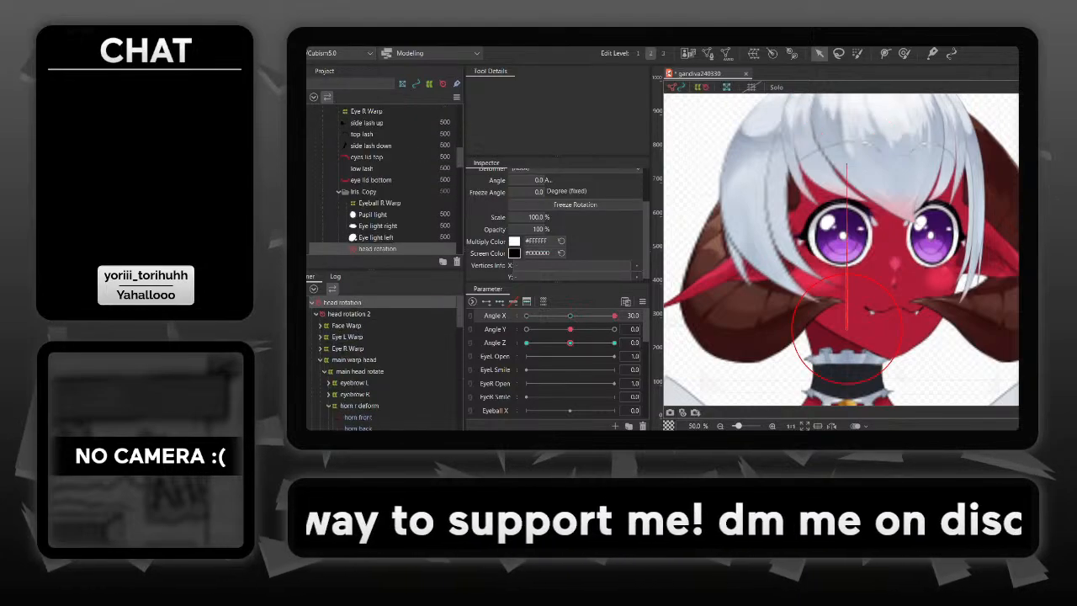
{"action": "left_click", "coordinate": [321, 360]}
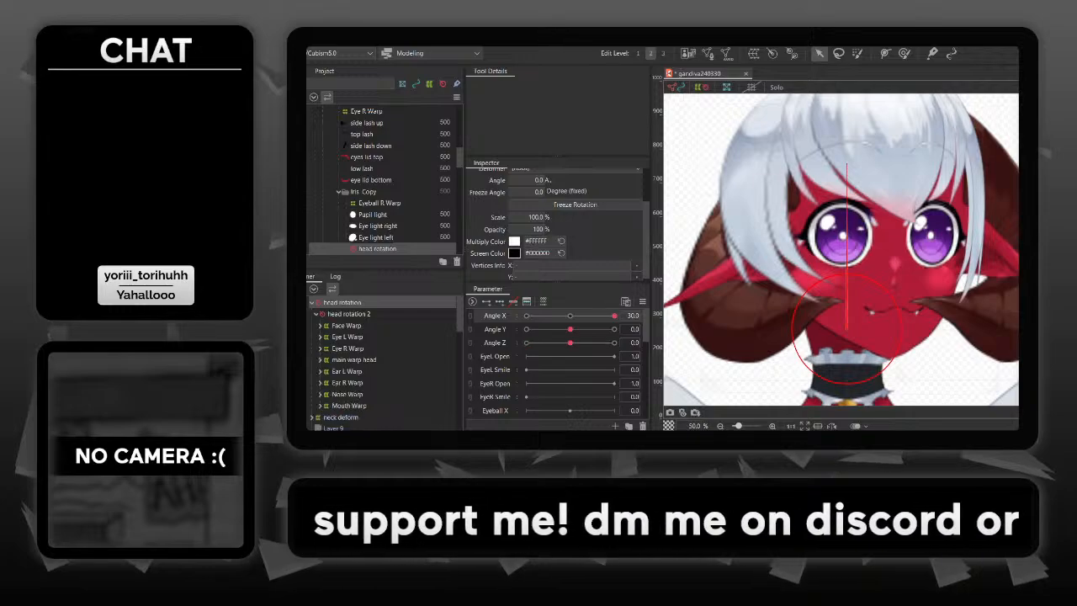
{"action": "left_click", "coordinate": [353, 360]}
{"action": "left_click", "coordinate": [320, 360]}
{"action": "scroll", "coordinate": [371, 364], "scroll_direction": "down", "scroll_amount": 2}
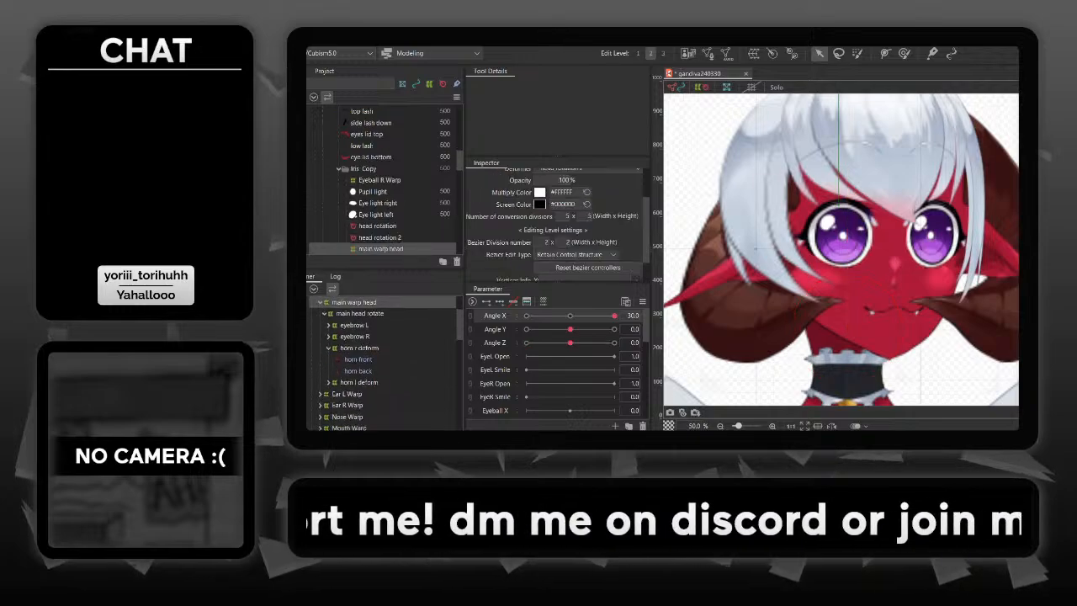
{"action": "scroll", "coordinate": [370, 363], "scroll_direction": "up", "scroll_amount": 1}
{"action": "left_click", "coordinate": [320, 328]}
{"action": "scroll", "coordinate": [354, 332], "scroll_direction": "up", "scroll_amount": 1}
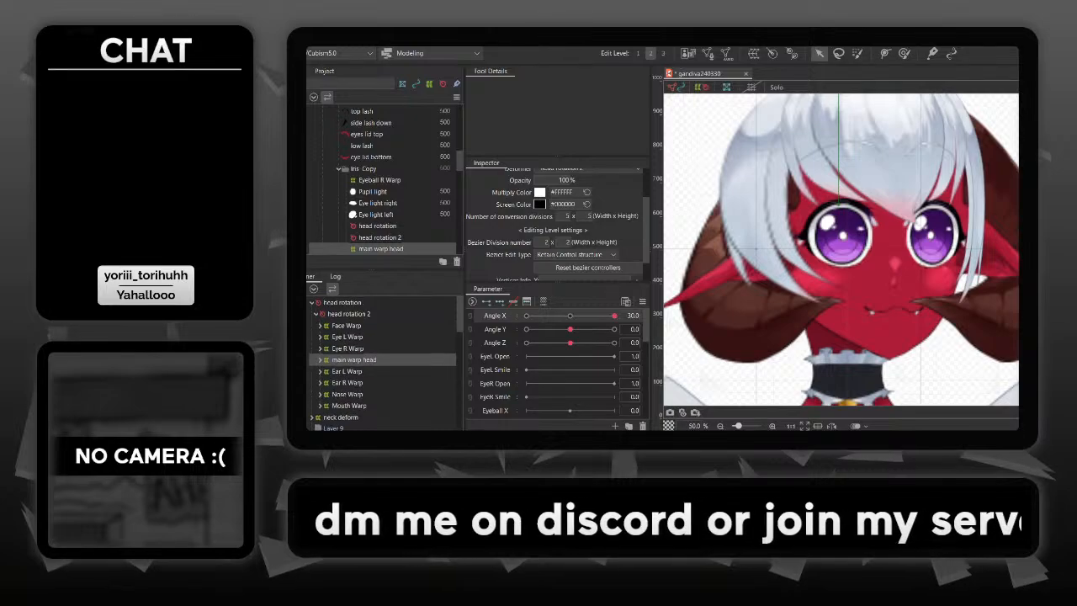
- Move the Face, Eye L, Eye R, Ear L, Ear R, Nose and Mouth Warps together into main warp head as its children
{"action": "left_click", "coordinate": [346, 326]}
{"action": "left_click", "coordinate": [348, 348], "text": "ctrl"}
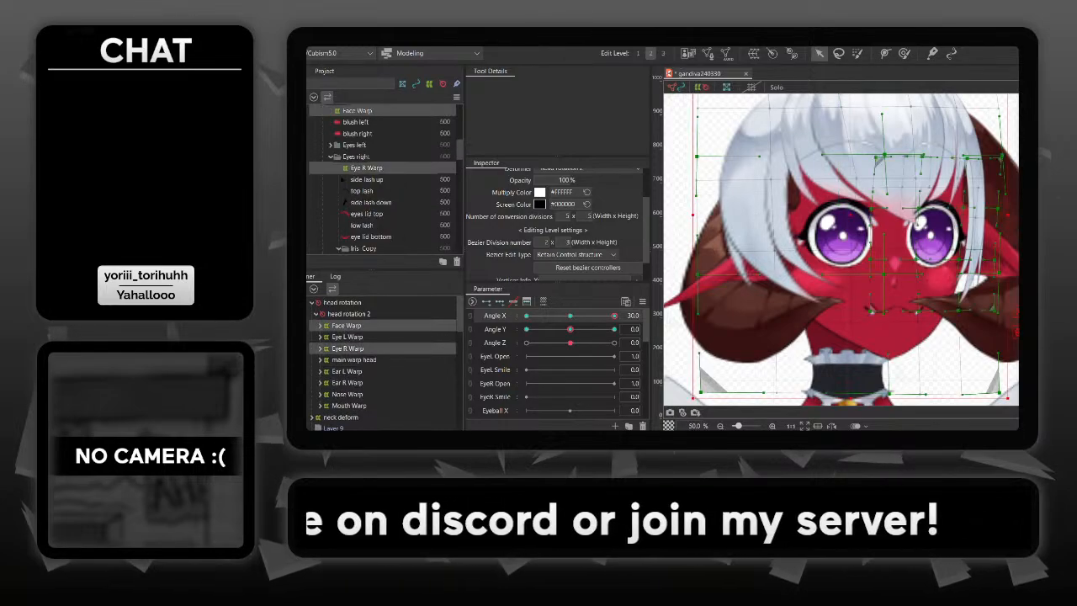
{"action": "left_click", "coordinate": [348, 336], "text": "ctrl"}
{"action": "left_click", "coordinate": [346, 371], "text": "ctrl"}
{"action": "left_click", "coordinate": [347, 382], "text": "ctrl"}
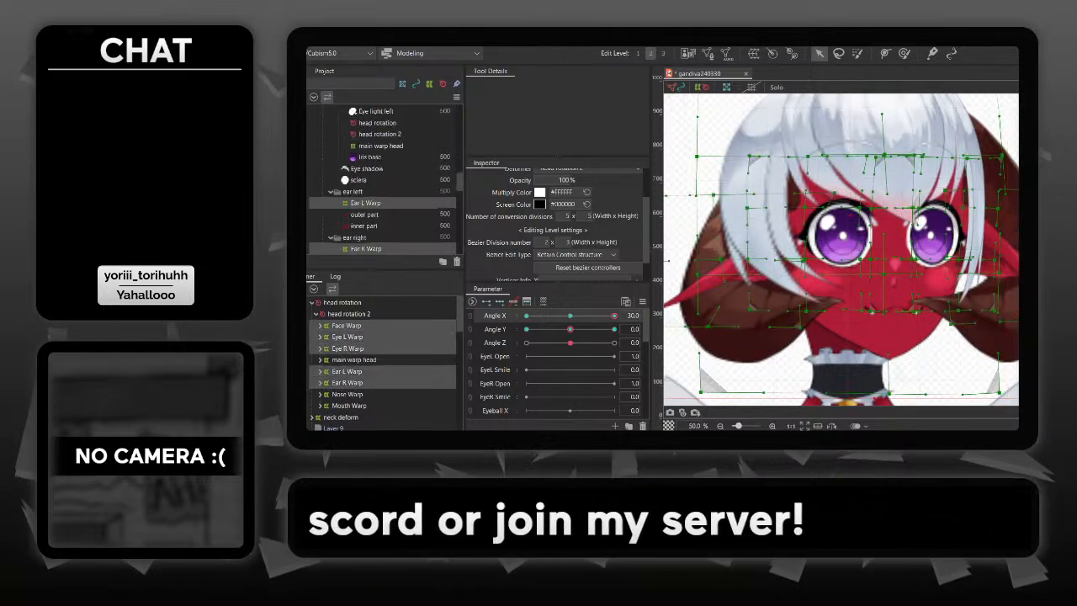
{"action": "left_click", "coordinate": [346, 395], "text": "ctrl"}
{"action": "left_click", "coordinate": [348, 406], "text": "ctrl"}
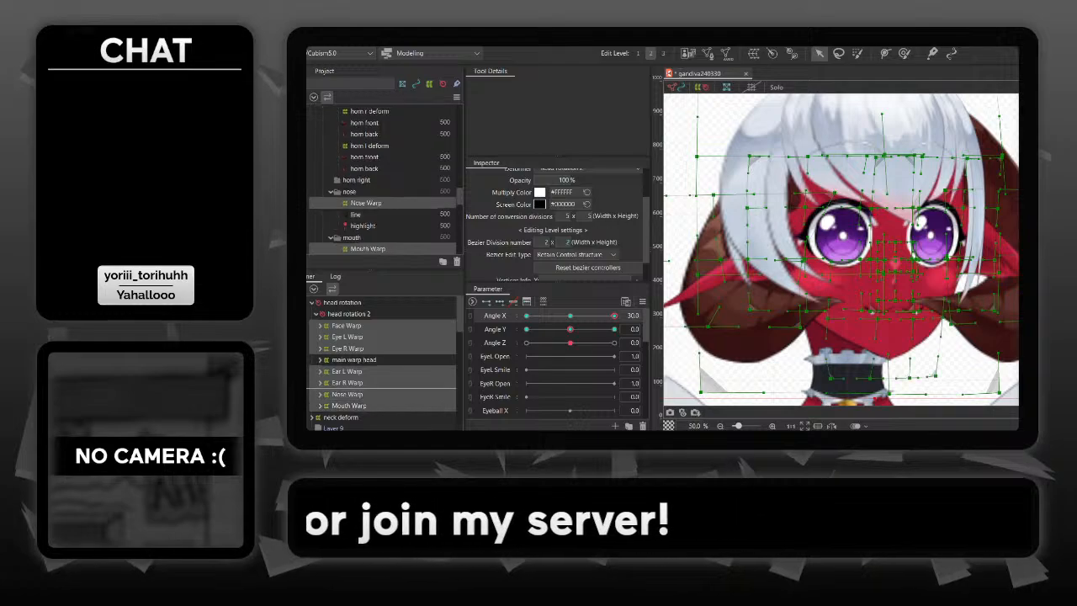
{"action": "left_click_drag", "start_coordinate": [353, 361], "coordinate": [353, 360]}
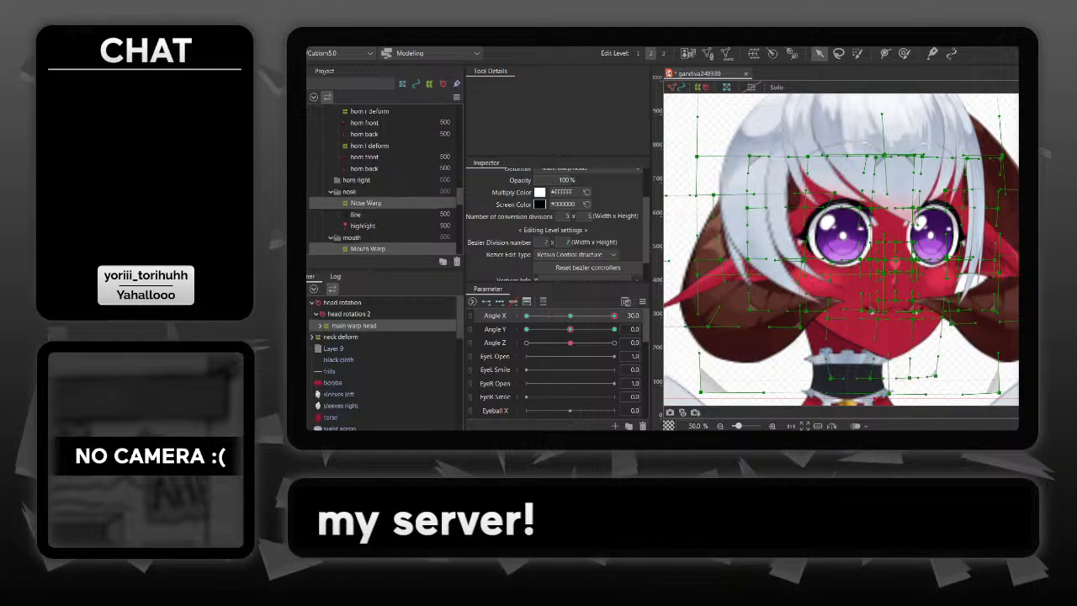
- Add three Angle X keys to main warp head and nudge the warp slightly left at Angle X 30
{"action": "left_click", "coordinate": [353, 325]}
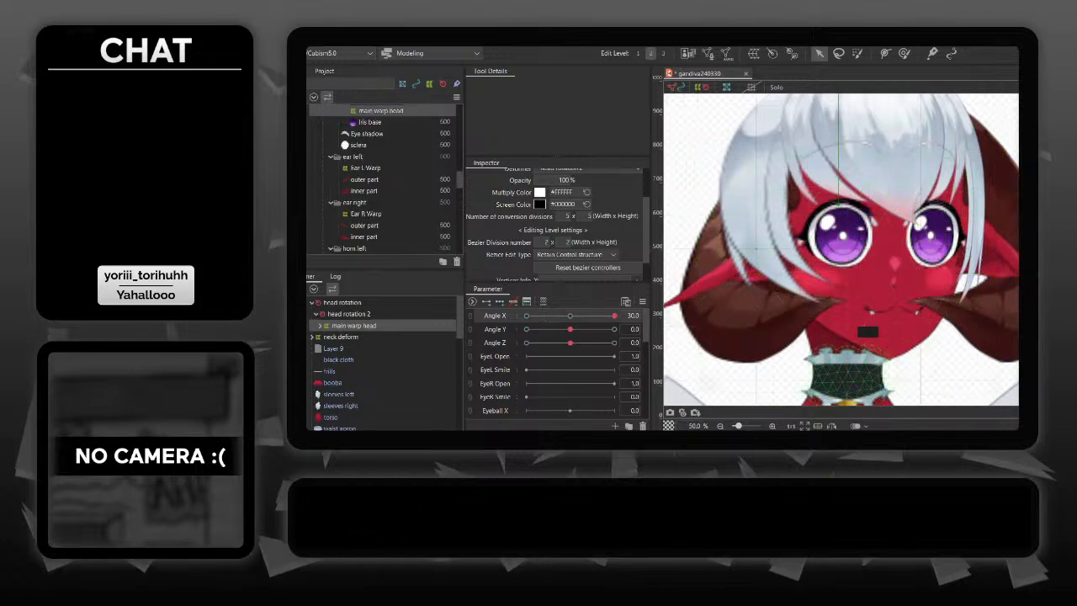
{"action": "scroll", "coordinate": [917, 261], "scroll_direction": "down", "scroll_amount": 2}
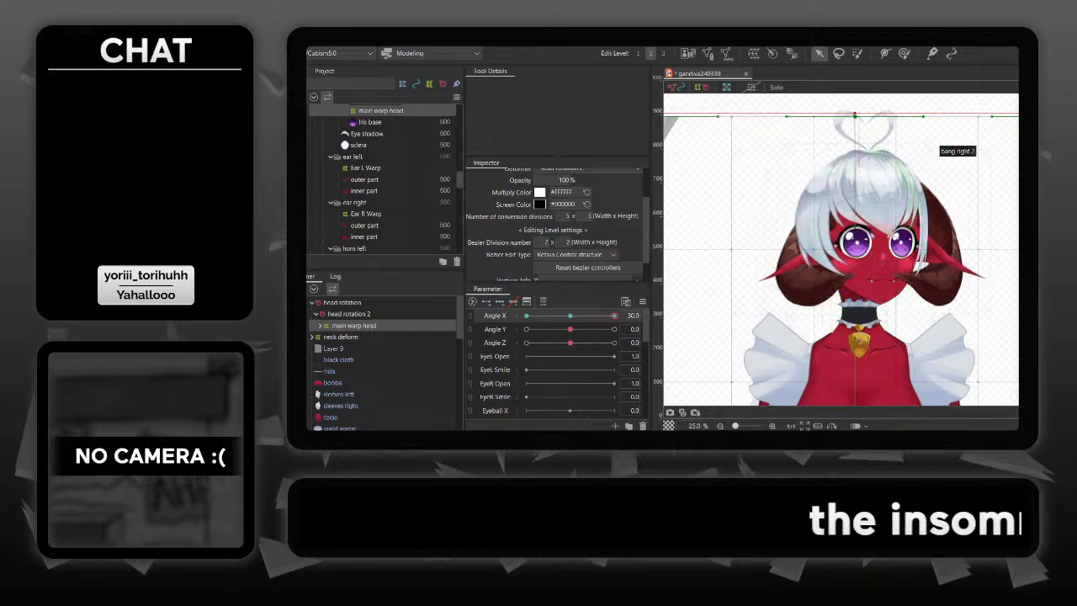
{"action": "scroll", "coordinate": [880, 326], "scroll_direction": "down", "scroll_amount": 3}
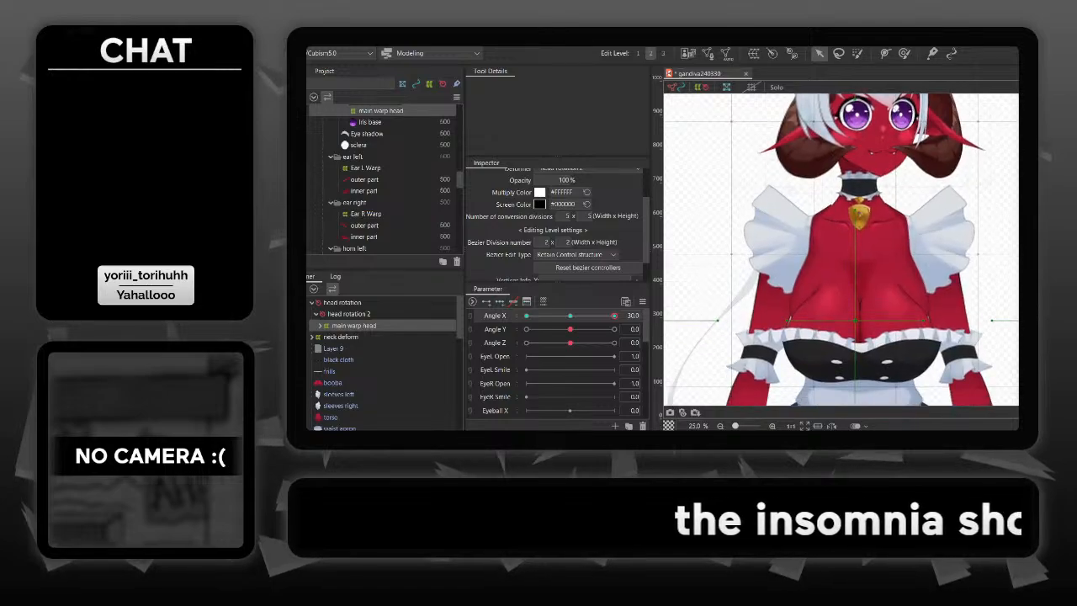
{"action": "scroll", "coordinate": [842, 249], "scroll_direction": "up", "scroll_amount": 1}
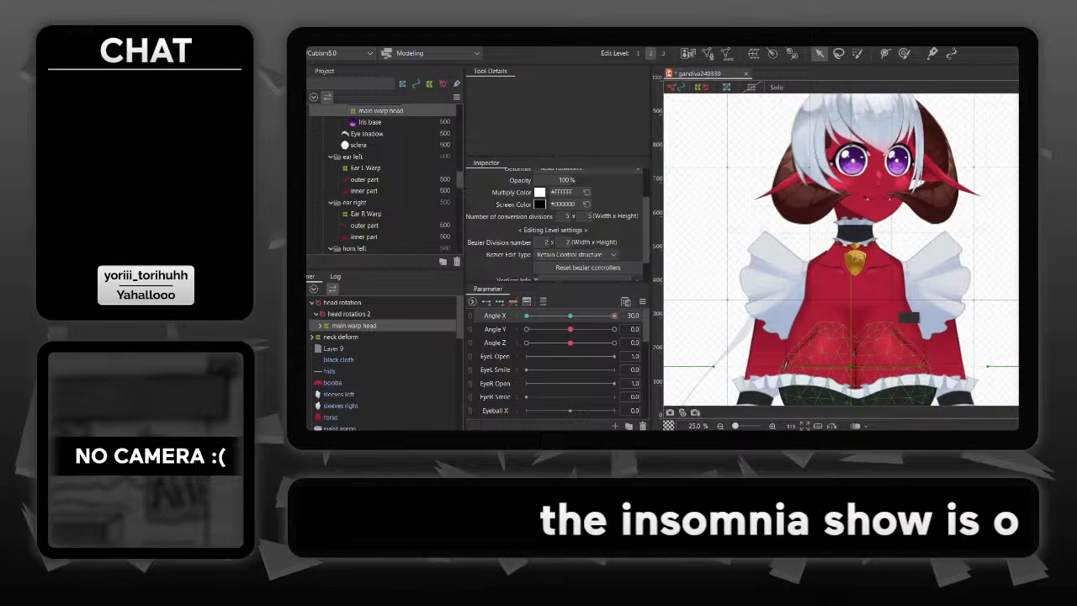
{"action": "key", "text": "shift+Left"}
{"action": "key", "text": "shift+Left"}
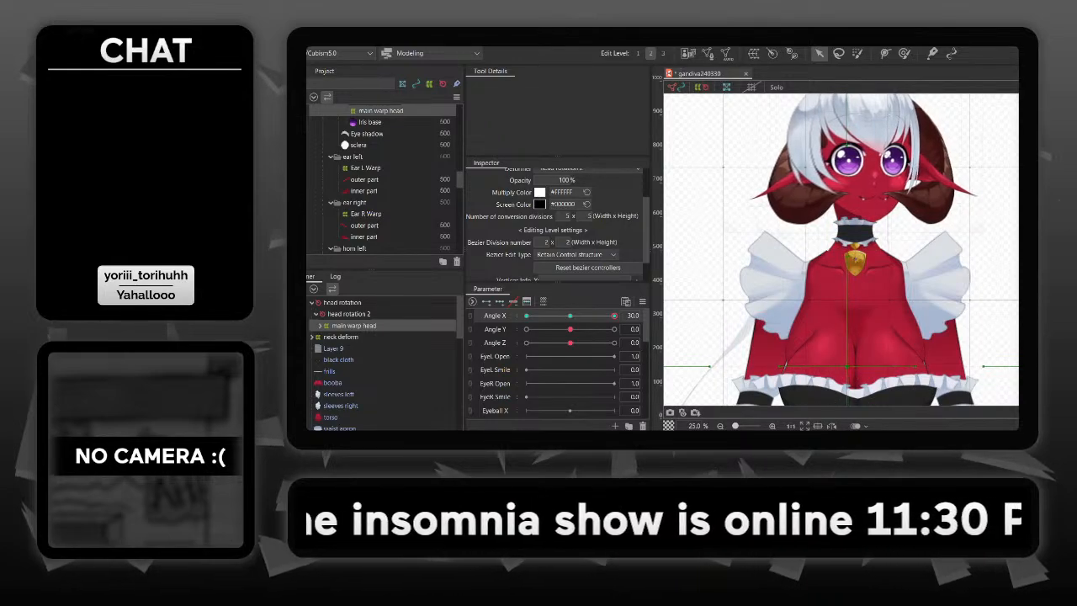
{"action": "mouse_move", "coordinate": [614, 315]}
{"action": "left_mouse_down"}
{"action": "mouse_move", "coordinate": [577, 316]}
{"action": "mouse_move", "coordinate": [614, 315]}
{"action": "left_mouse_up"}
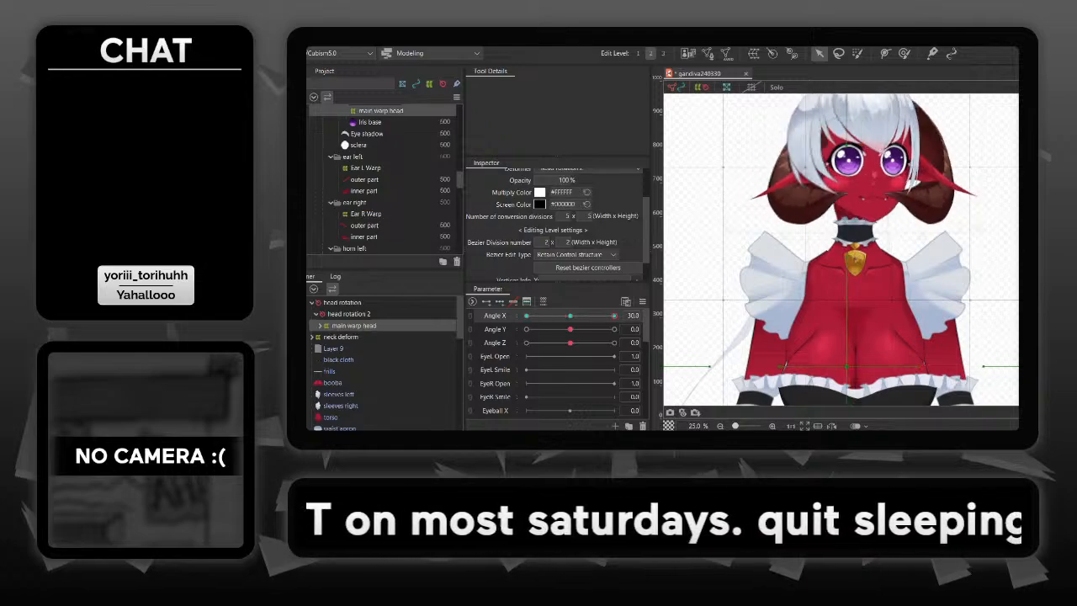
- Reflect main warp head's Angle X motion horizontally onto the opposite head turn, and preview the movement
{"action": "left_click", "coordinate": [357, 40]}
{"action": "mouse_move", "coordinate": [370, 73]}
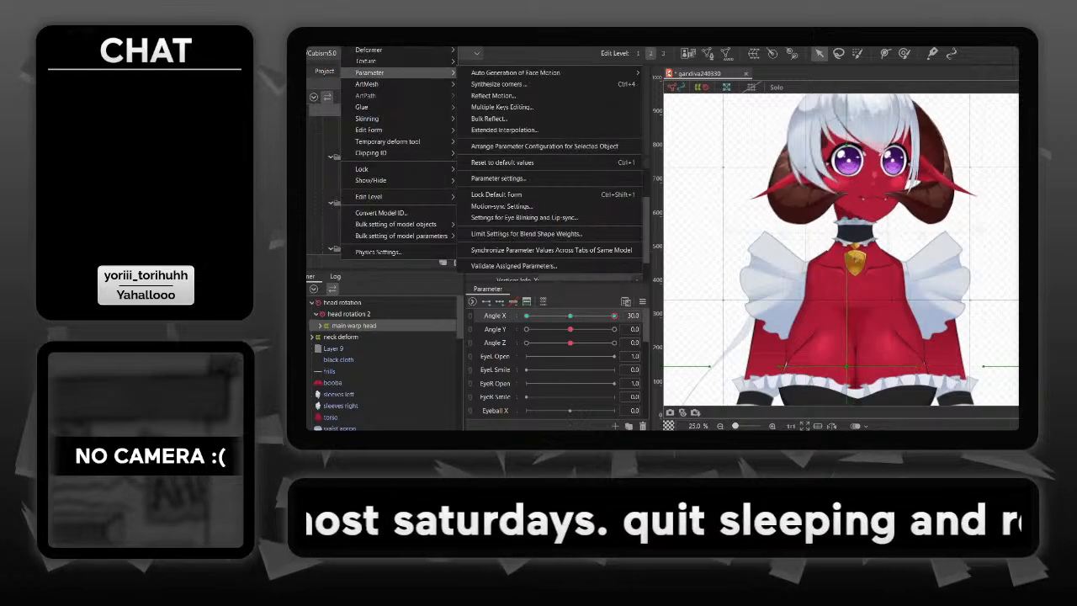
{"action": "left_click", "coordinate": [493, 96]}
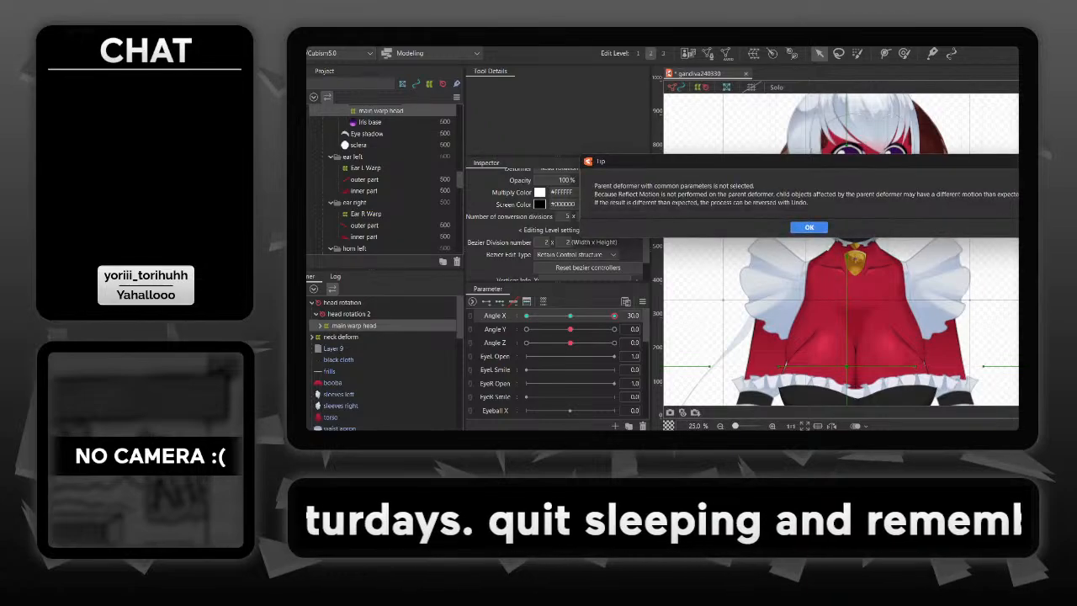
{"action": "left_click", "coordinate": [660, 337]}
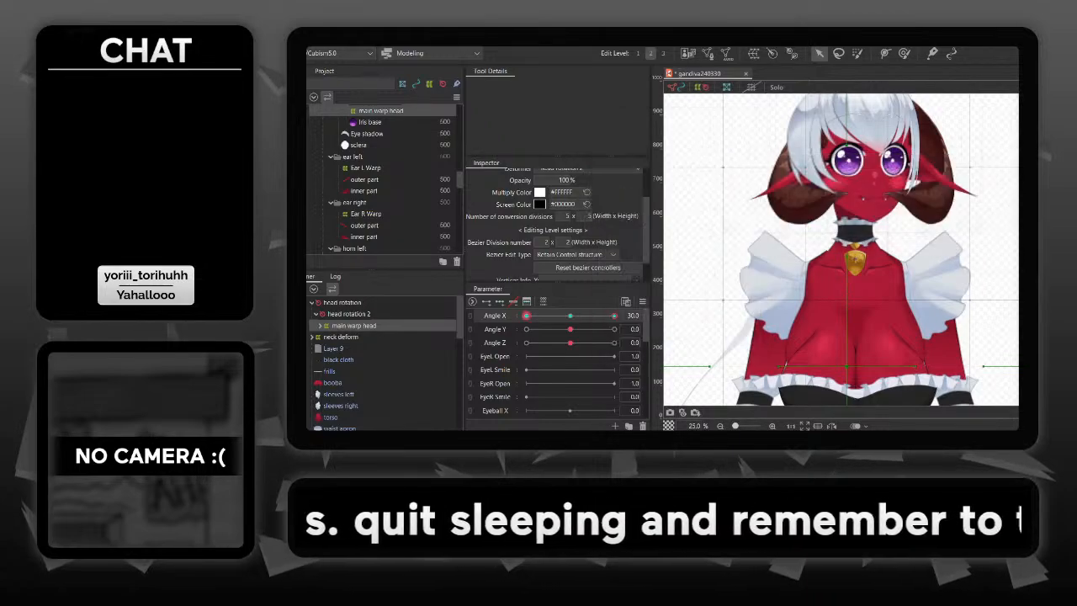
{"action": "left_click_drag", "start_coordinate": [527, 315], "coordinate": [562, 316]}
- Examine the head turn up close, and expand main warp head and Face Warp to inspect their contents
{"action": "left_click_drag", "start_coordinate": [951, 198], "coordinate": [965, 282]}
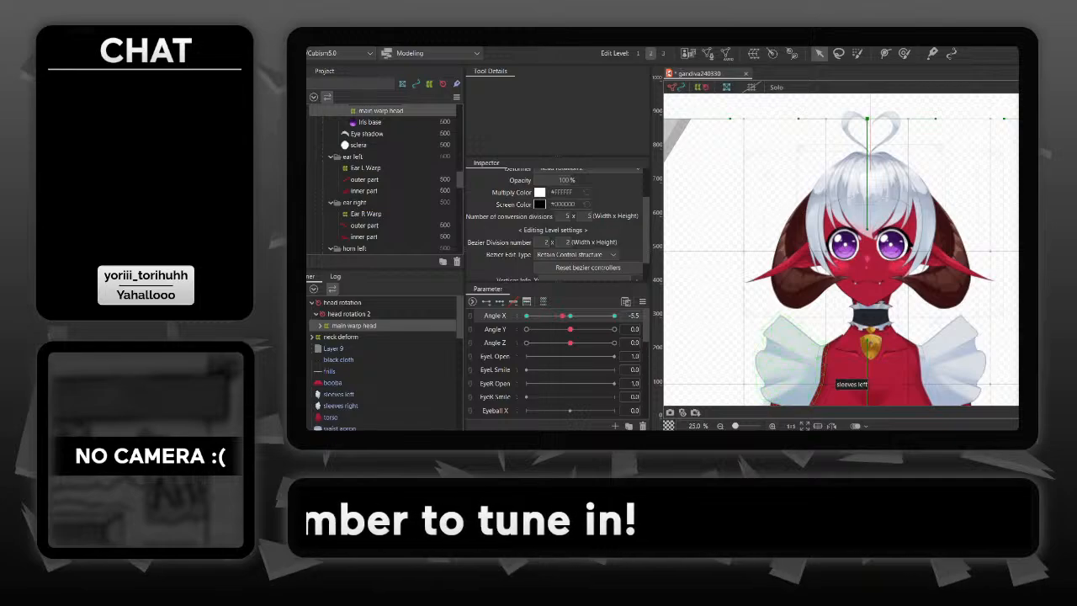
{"action": "scroll", "coordinate": [829, 376], "scroll_direction": "up", "scroll_amount": 1}
{"action": "left_click_drag", "start_coordinate": [821, 376], "coordinate": [832, 406]}
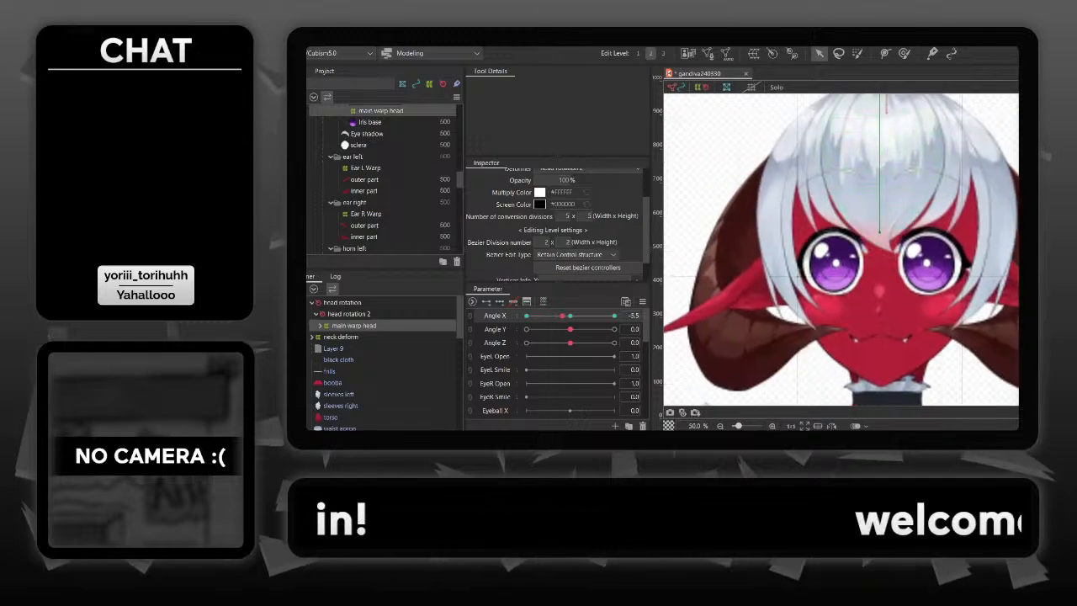
{"action": "left_click", "coordinate": [321, 326]}
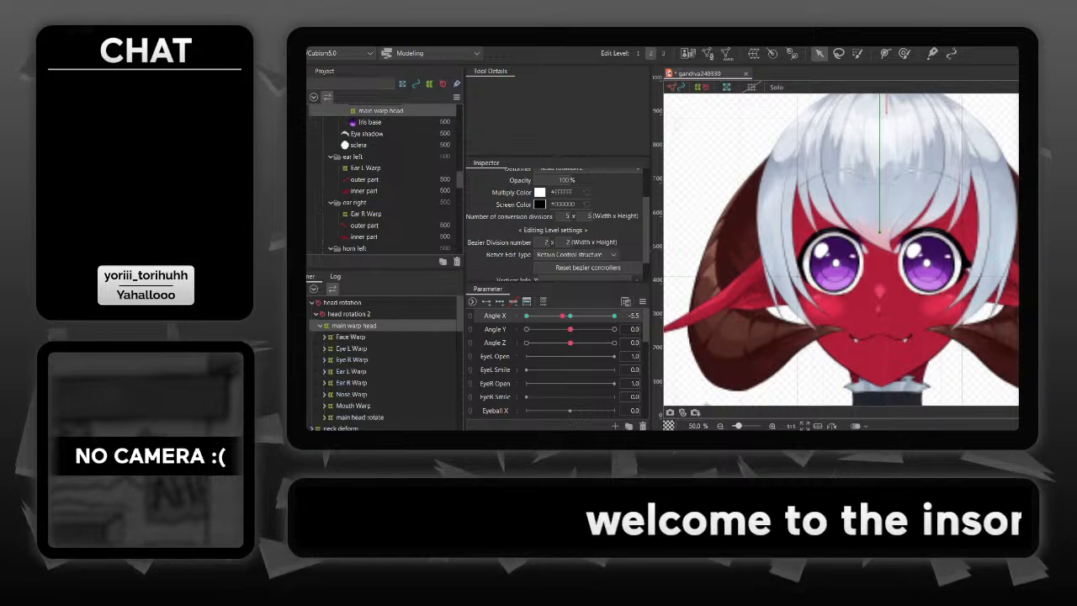
{"action": "left_click", "coordinate": [351, 336]}
{"action": "left_click", "coordinate": [324, 336]}
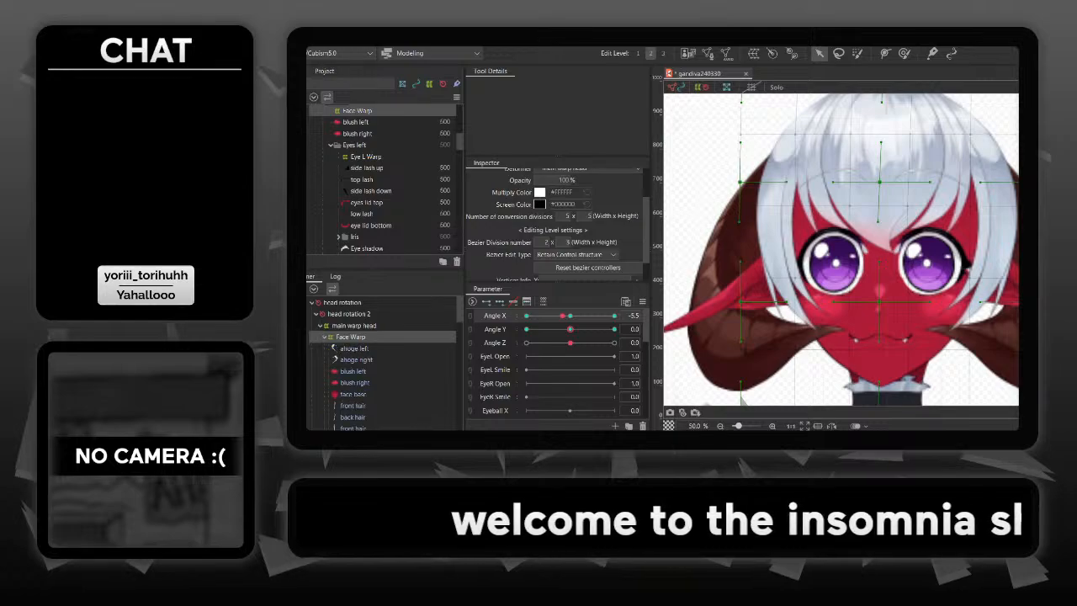
- Select horn l deform and hide the hair so the bare head and horns show
{"action": "left_click", "coordinate": [741, 211]}
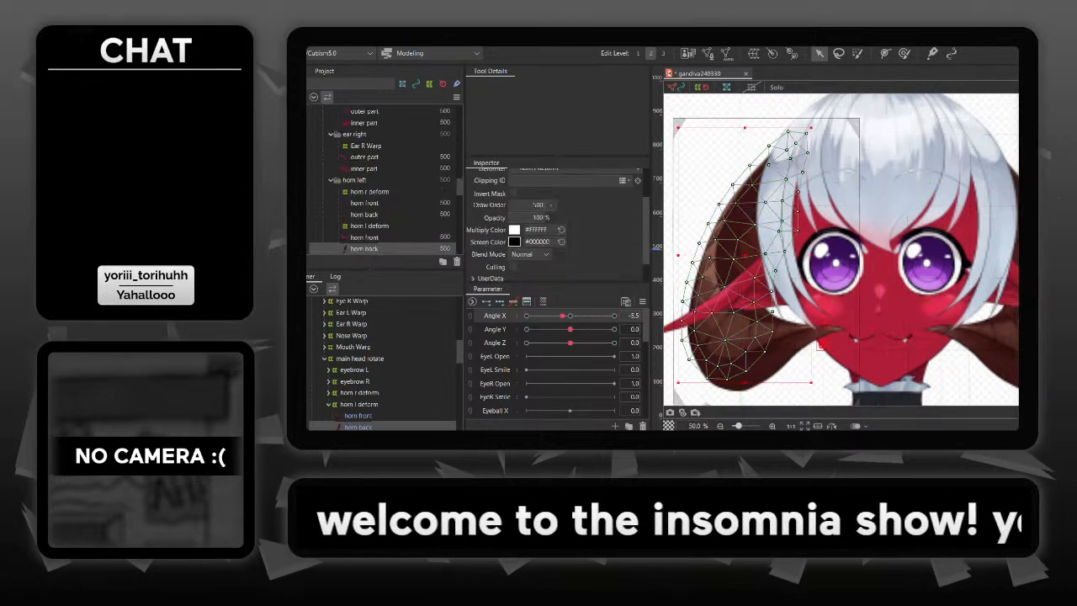
{"action": "left_click", "coordinate": [892, 100]}
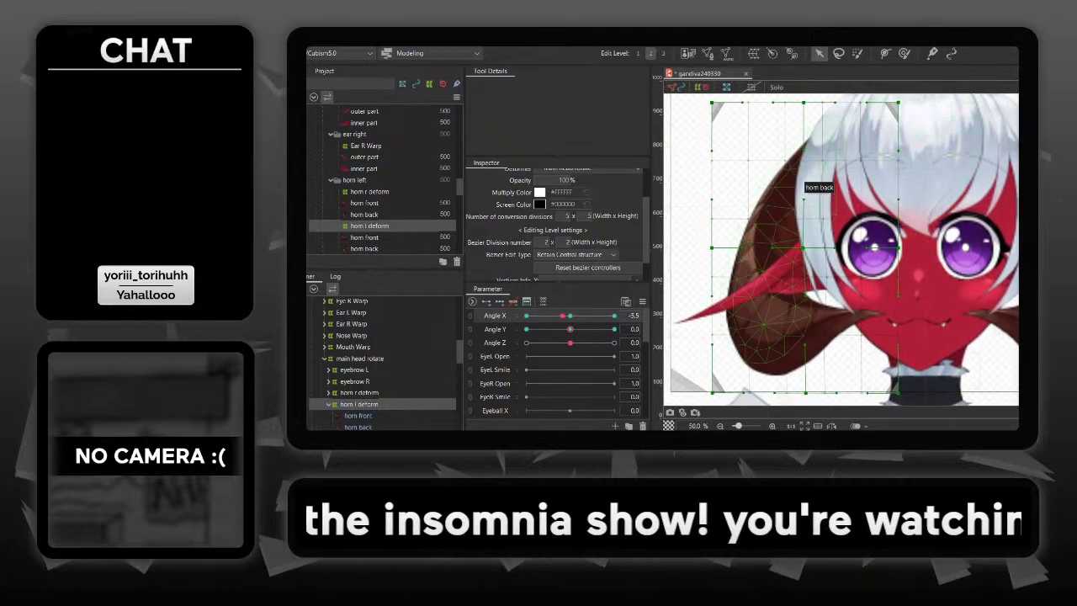
{"action": "scroll", "coordinate": [383, 181], "scroll_direction": "up", "scroll_amount": 15}
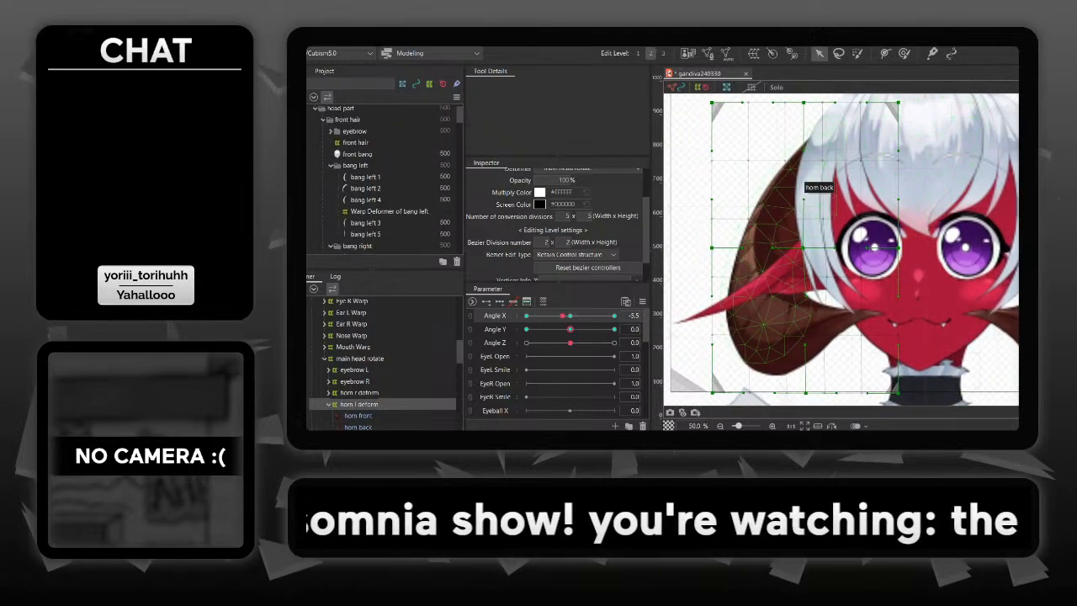
{"action": "left_click", "coordinate": [295, 134]}
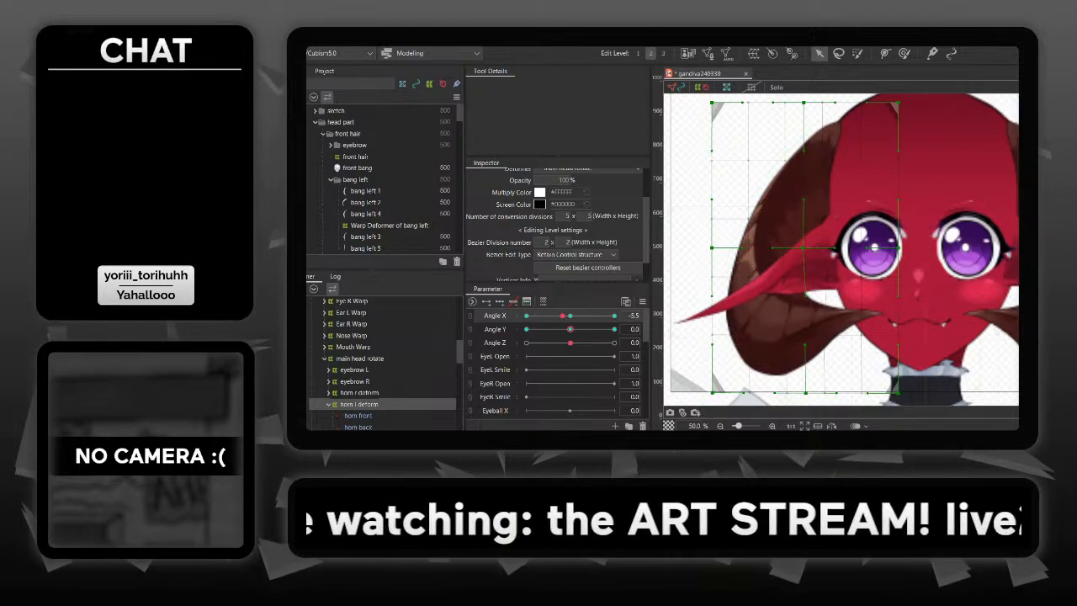
- At Angle X 30, move the whole horn l deform slightly left, undoing the trial shift of its centre point
{"action": "left_click_drag", "start_coordinate": [563, 316], "coordinate": [614, 316]}
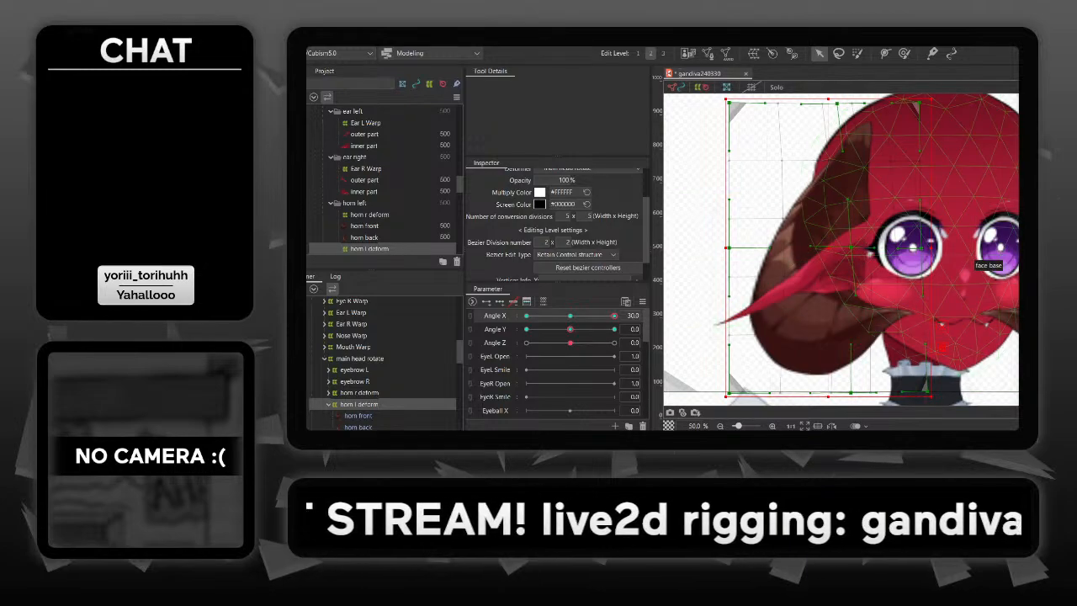
{"action": "left_click_drag", "start_coordinate": [851, 248], "coordinate": [834, 248]}
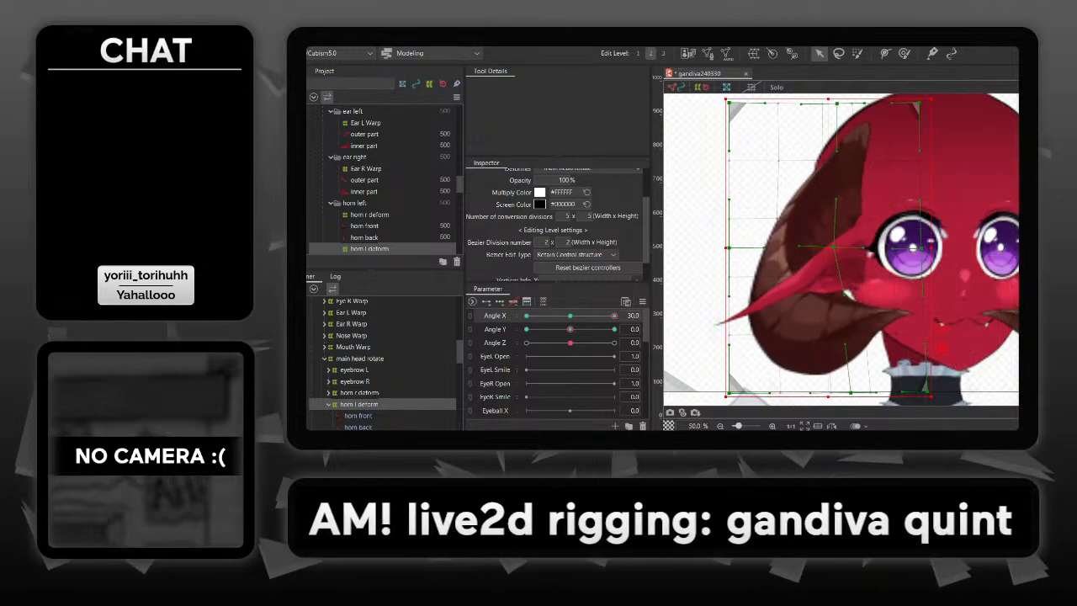
{"action": "key", "text": "ctrl+z"}
{"action": "left_click_drag", "start_coordinate": [942, 325], "coordinate": [924, 325]}
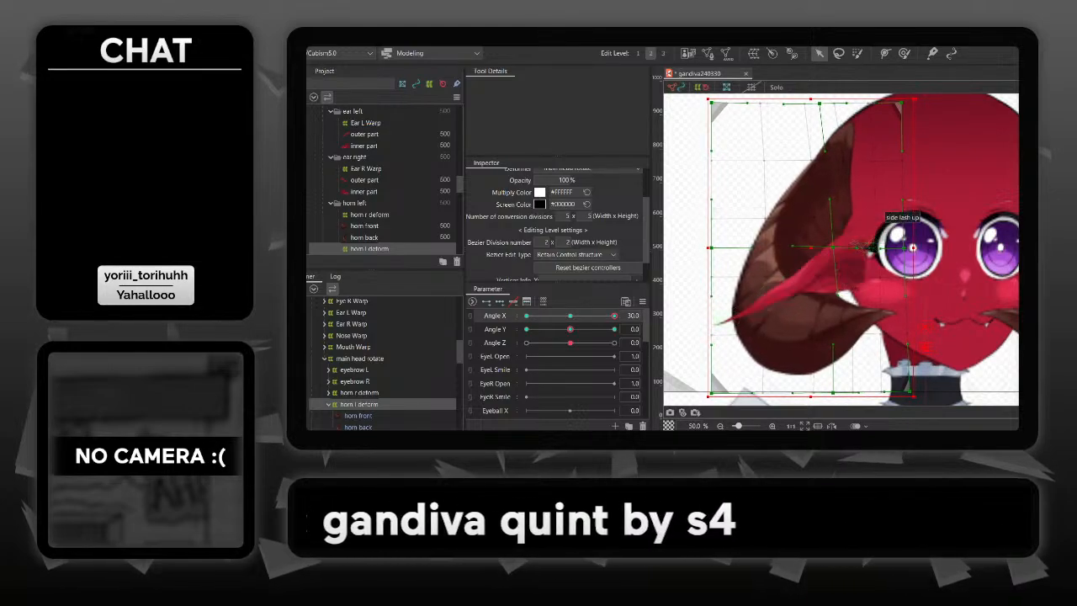
- Move Ear L Warp slightly left at Angle X 30, then deselect it
{"action": "left_click", "coordinate": [859, 245]}
{"action": "left_click", "coordinate": [858, 245]}
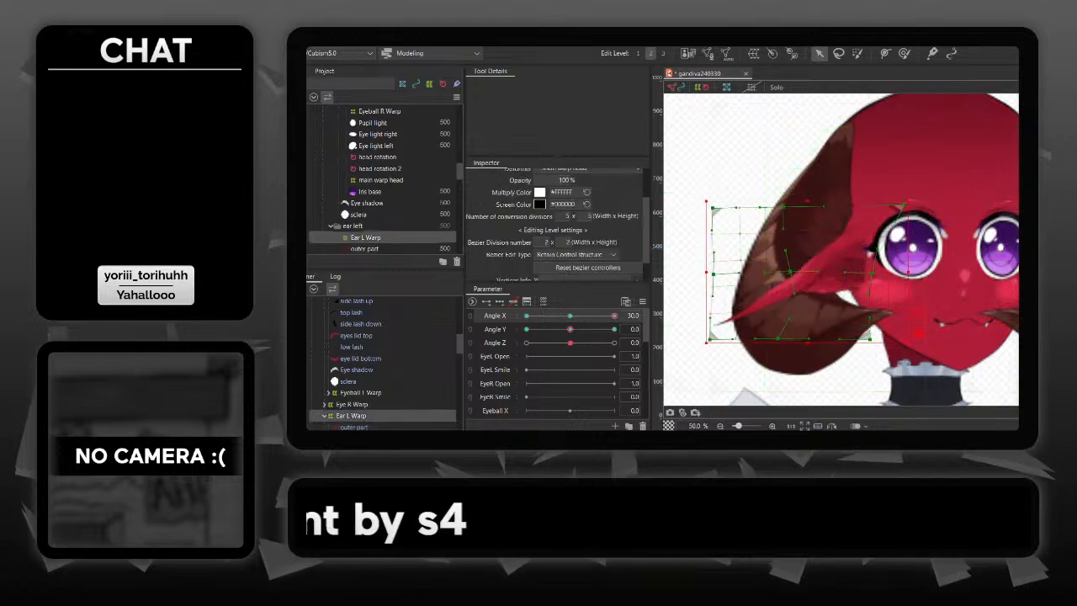
{"action": "left_click_drag", "start_coordinate": [876, 249], "coordinate": [865, 249]}
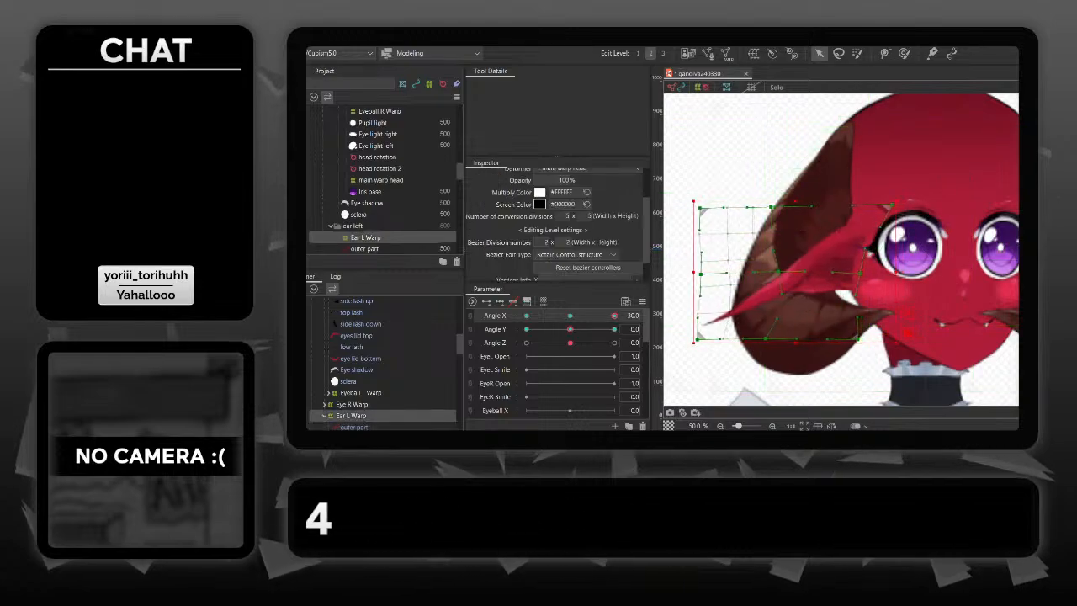
{"action": "left_click", "coordinate": [722, 235]}
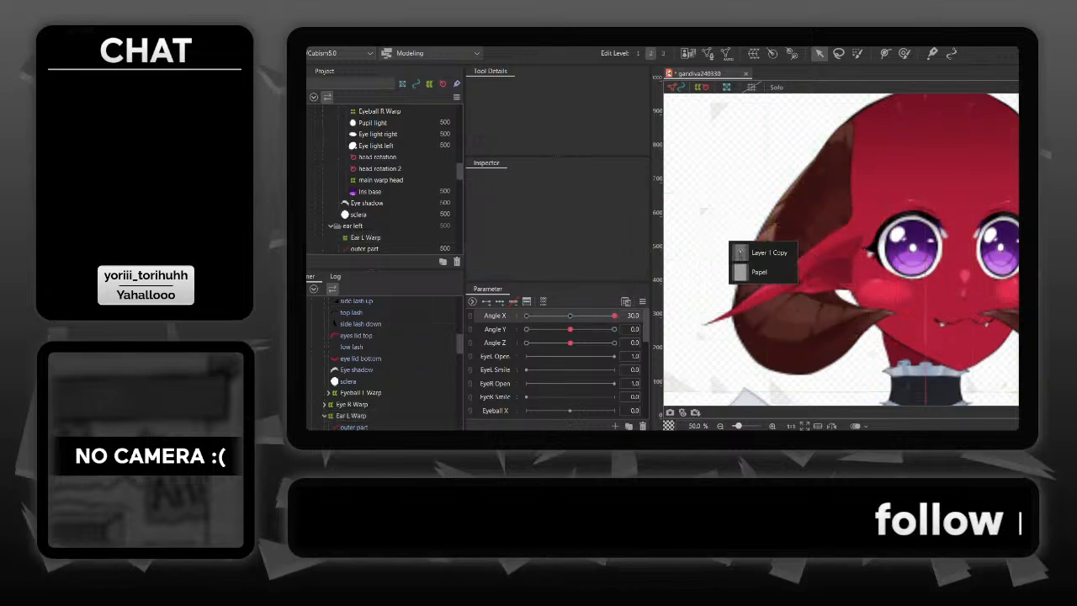
- Check horn l deform and the ear beside it against the face while previewing the Angle X movement
{"action": "mouse_move", "coordinate": [614, 315]}
{"action": "left_mouse_down"}
{"action": "mouse_move", "coordinate": [578, 315]}
{"action": "mouse_move", "coordinate": [614, 315]}
{"action": "left_mouse_up"}
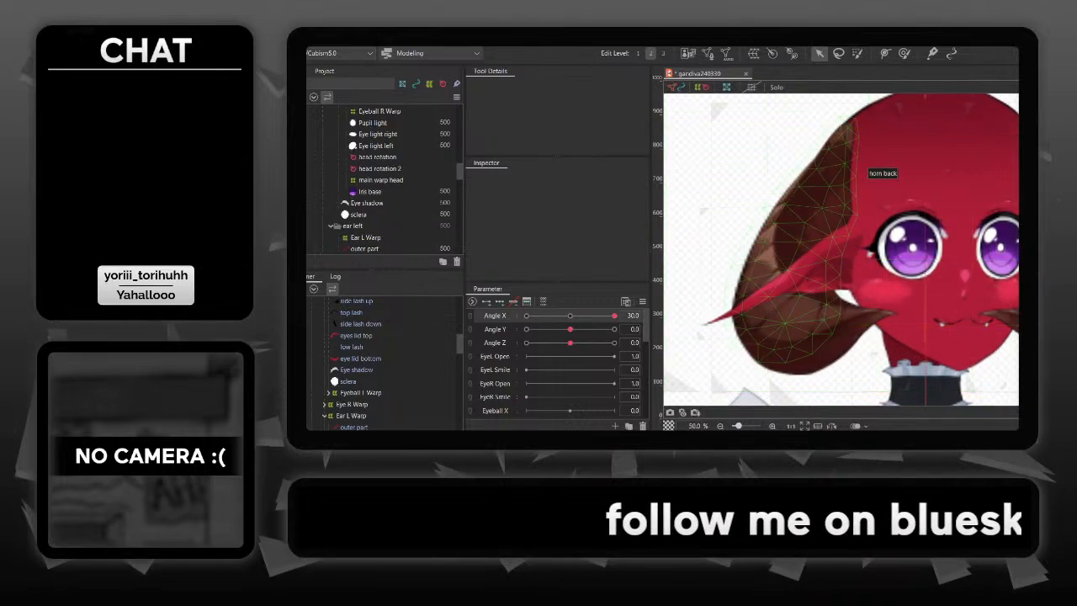
{"action": "left_click", "coordinate": [852, 160]}
{"action": "left_click", "coordinate": [842, 105]}
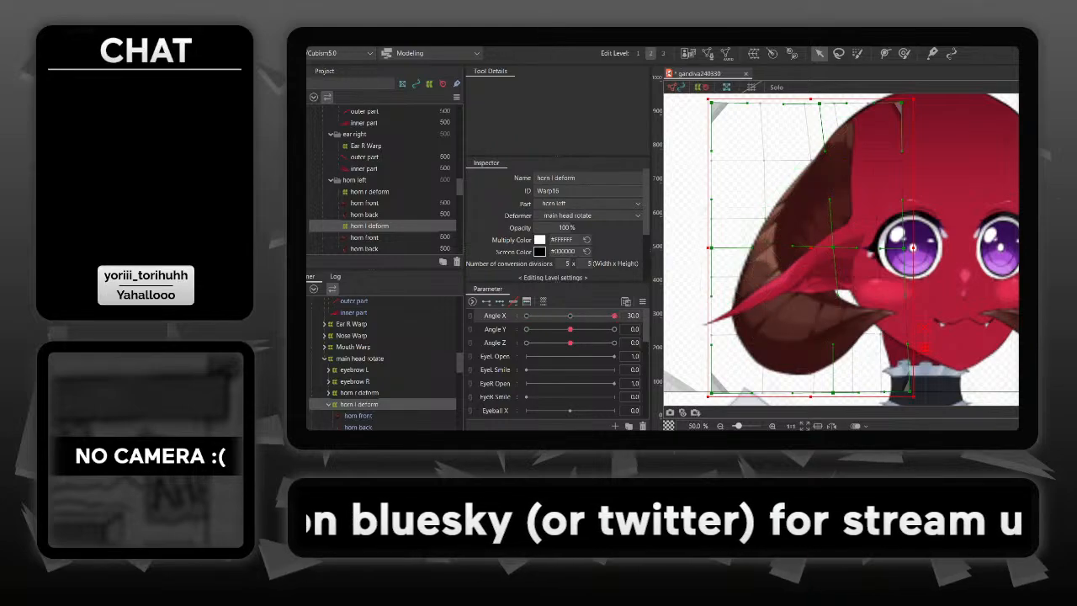
{"action": "key", "text": "Escape"}
{"action": "mouse_move", "coordinate": [615, 316]}
{"action": "left_mouse_down"}
{"action": "mouse_move", "coordinate": [584, 316]}
{"action": "mouse_move", "coordinate": [614, 315]}
{"action": "left_mouse_up"}
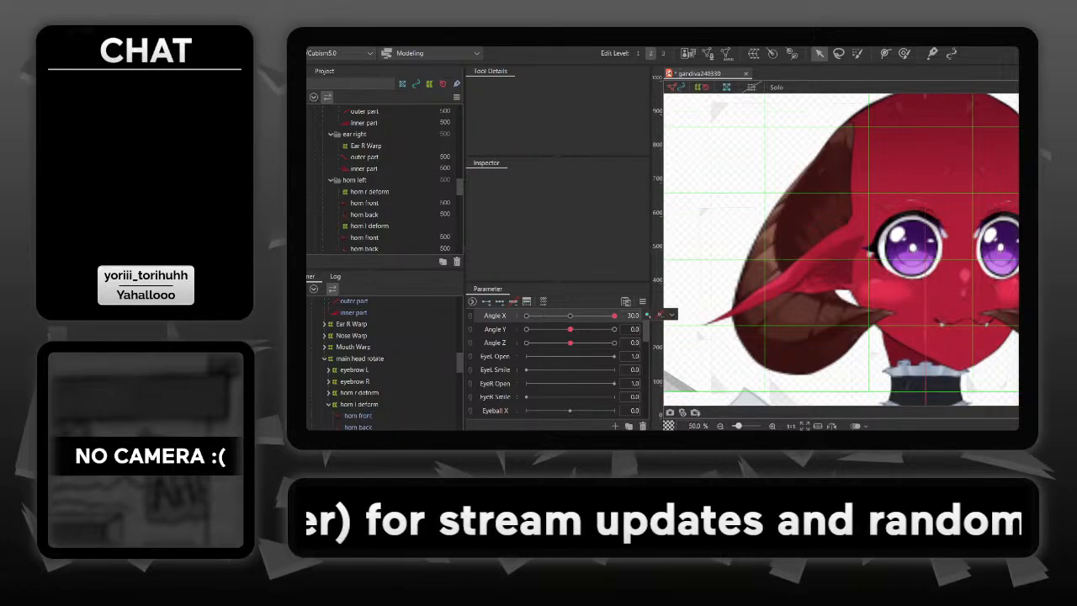
- Set Angle X to -30 and move horn r deform slightly right, away from the face
{"action": "left_click_drag", "start_coordinate": [614, 315], "coordinate": [527, 316]}
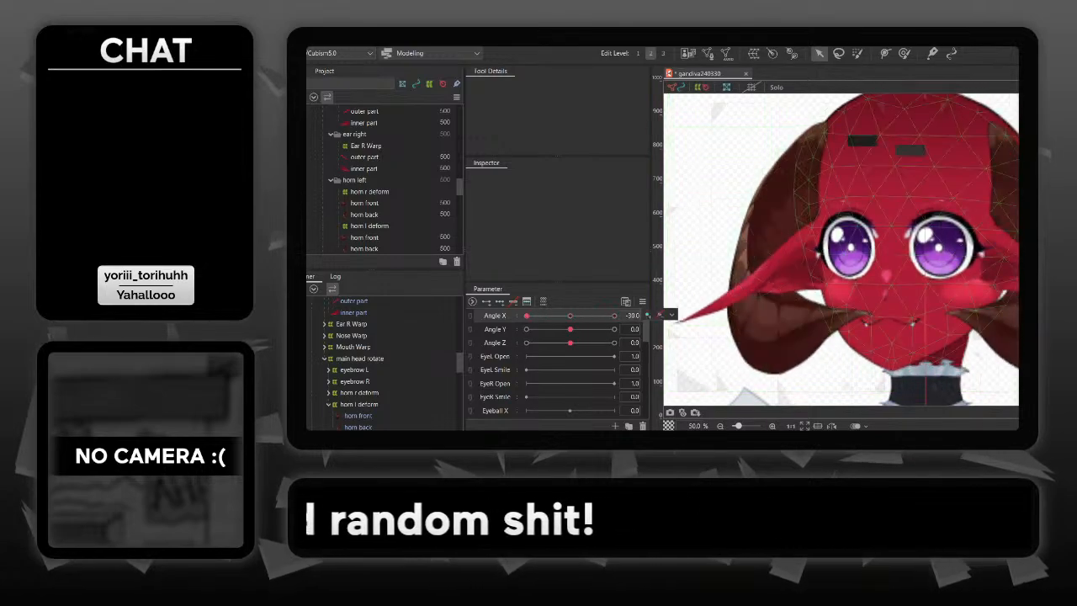
{"action": "left_click_drag", "start_coordinate": [875, 160], "coordinate": [806, 159]}
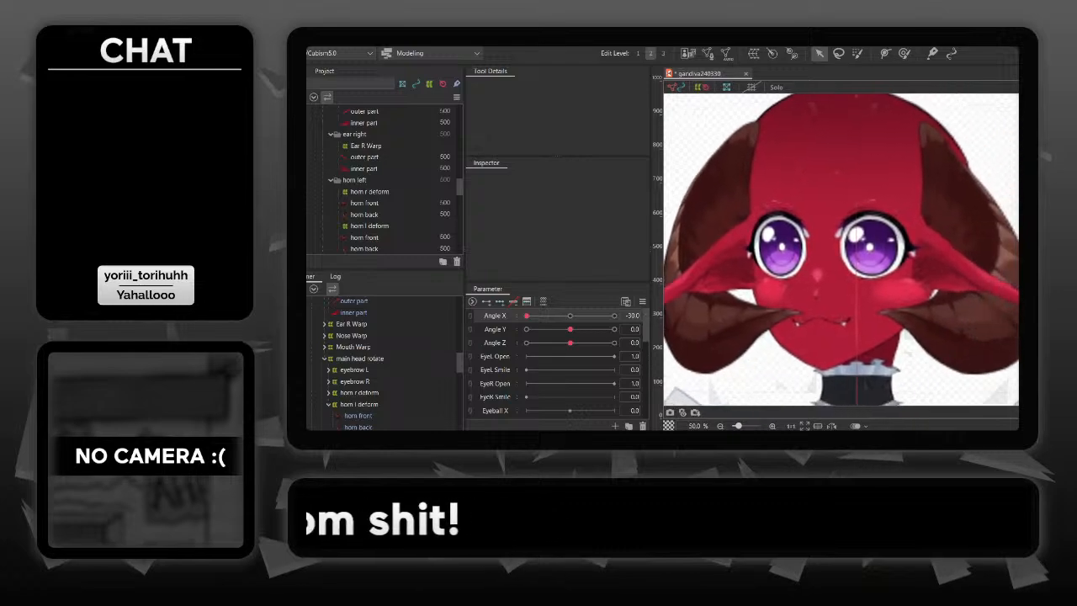
{"action": "left_click", "coordinate": [958, 175]}
{"action": "left_click", "coordinate": [948, 154]}
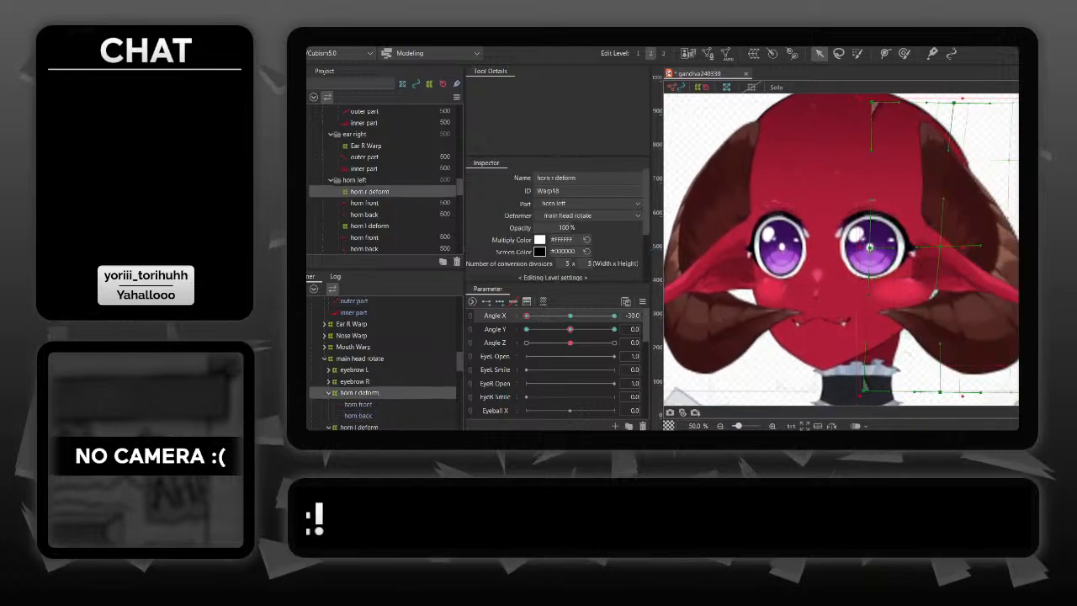
{"action": "left_click_drag", "start_coordinate": [962, 246], "coordinate": [977, 247]}
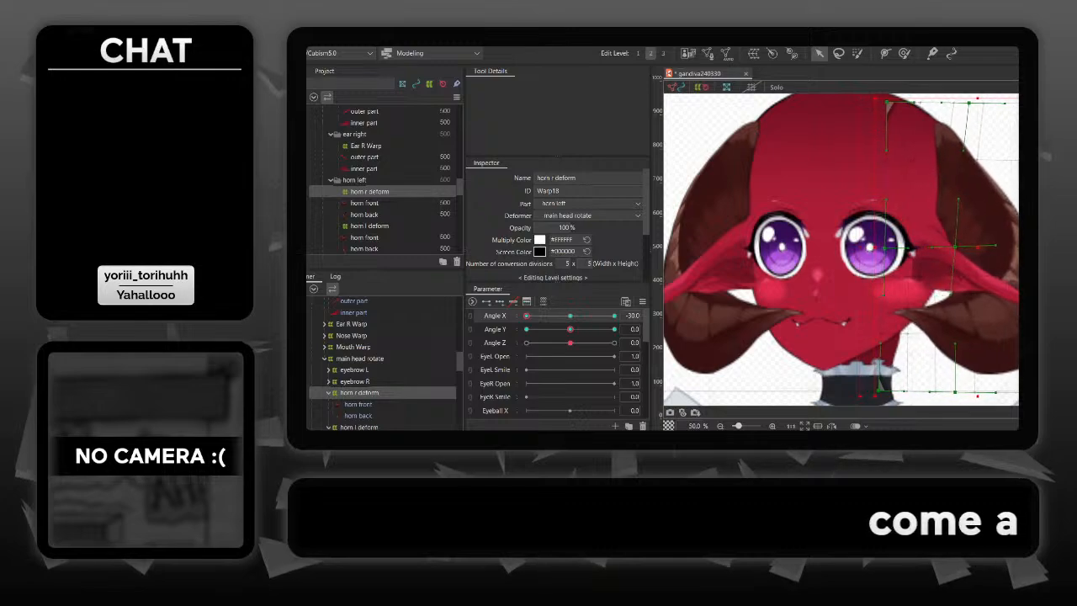
- Move Ear R Warp slightly right at Angle X -30 and preview the head turn
{"action": "left_click", "coordinate": [968, 253]}
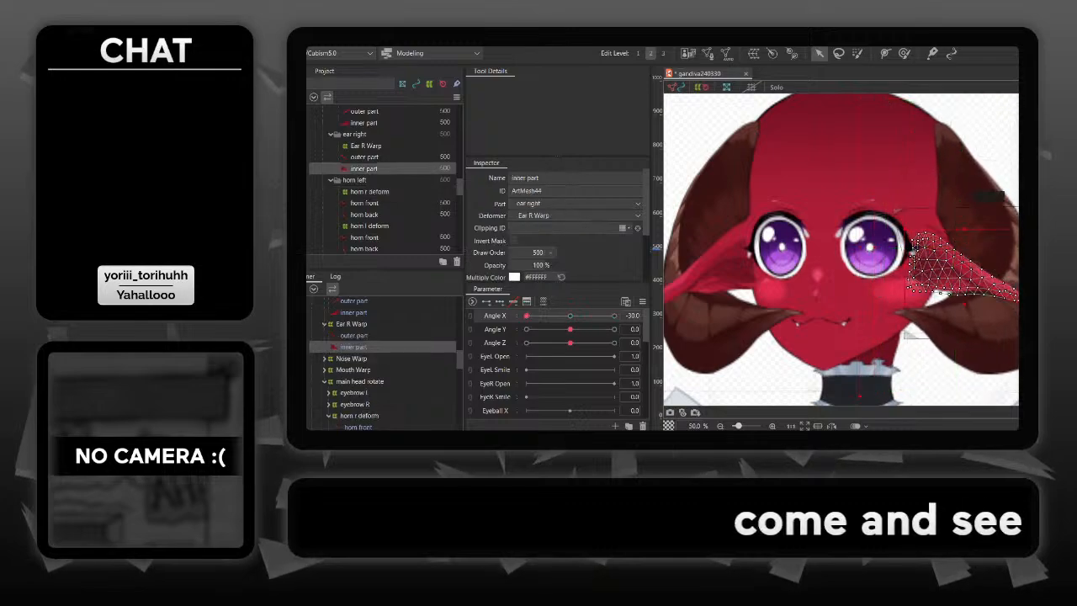
{"action": "left_click", "coordinate": [927, 203]}
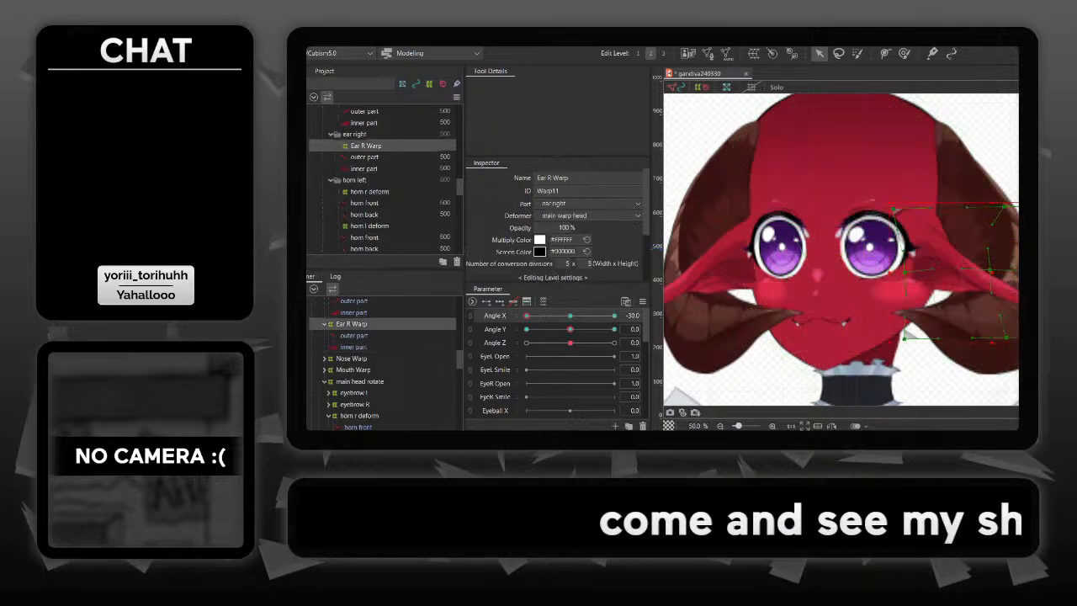
{"action": "left_click_drag", "start_coordinate": [927, 203], "coordinate": [943, 203]}
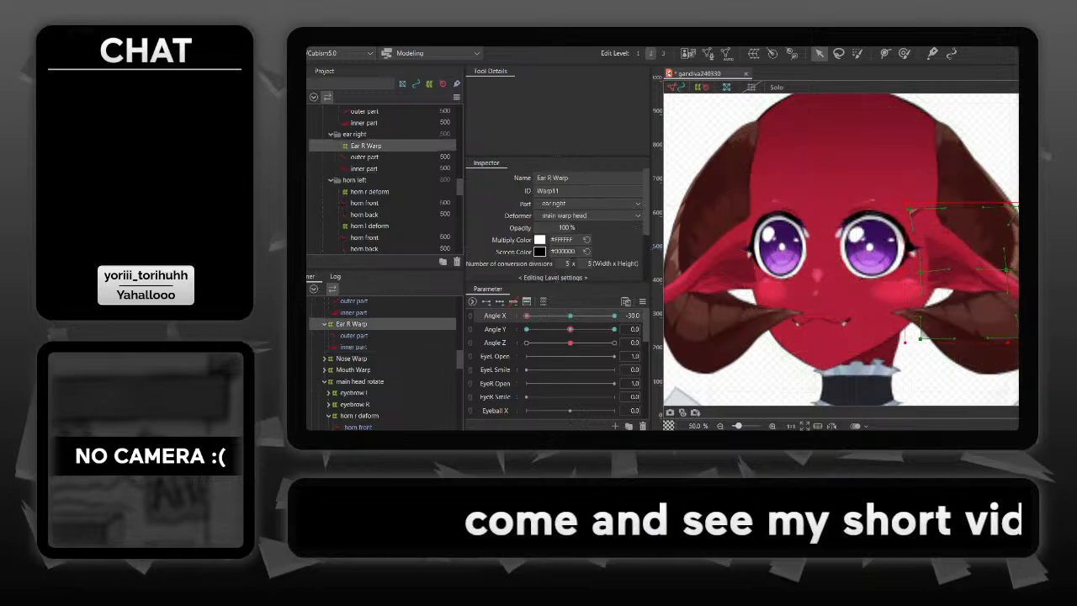
{"action": "left_click", "coordinate": [748, 296]}
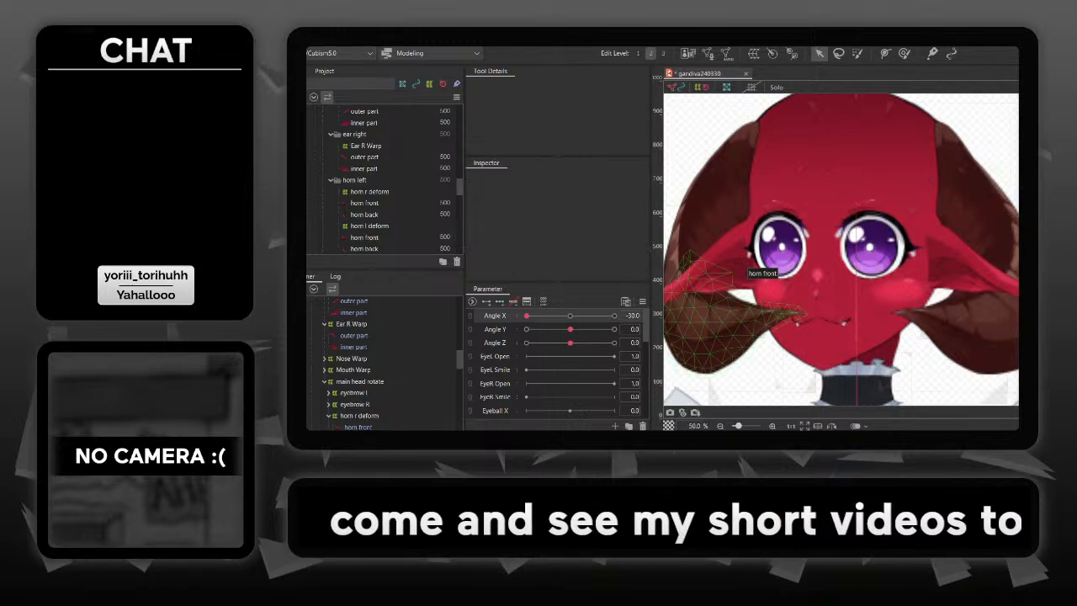
{"action": "mouse_move", "coordinate": [541, 316]}
{"action": "left_mouse_down"}
{"action": "mouse_move", "coordinate": [614, 315]}
{"action": "mouse_move", "coordinate": [526, 315]}
{"action": "left_mouse_up"}
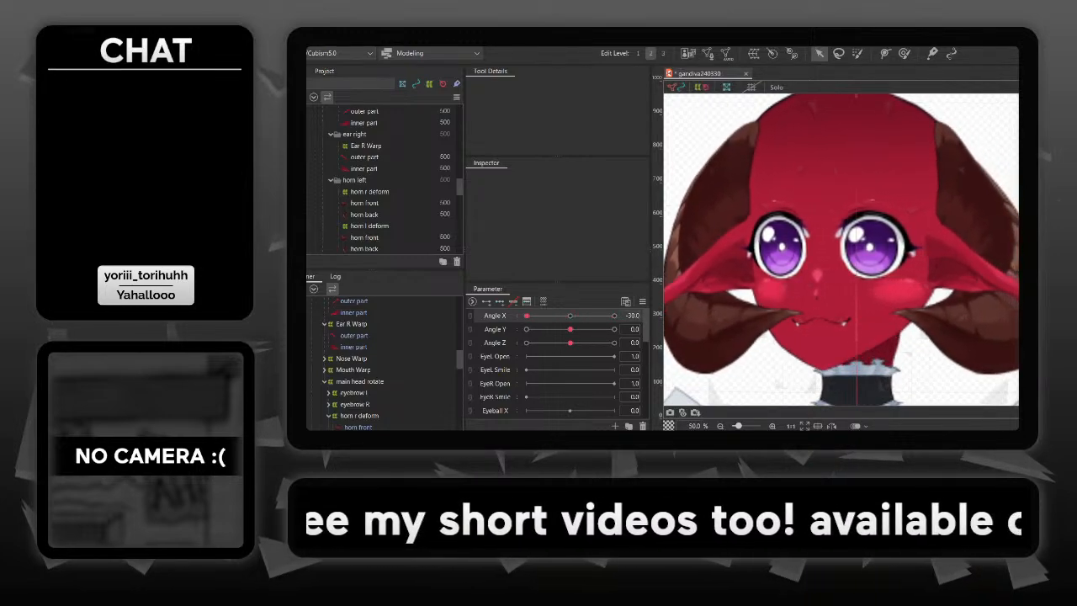
- Raise Ear R Warp slightly at Angle X -30 and preview the ears and horns across the Angle X range
{"action": "left_click", "coordinate": [972, 273]}
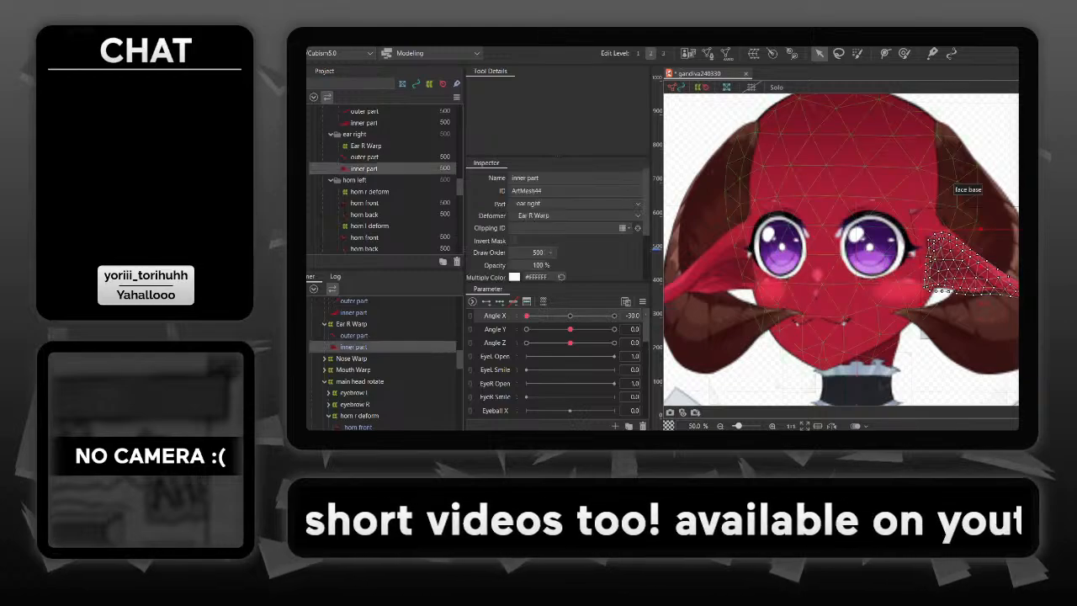
{"action": "left_click", "coordinate": [938, 207]}
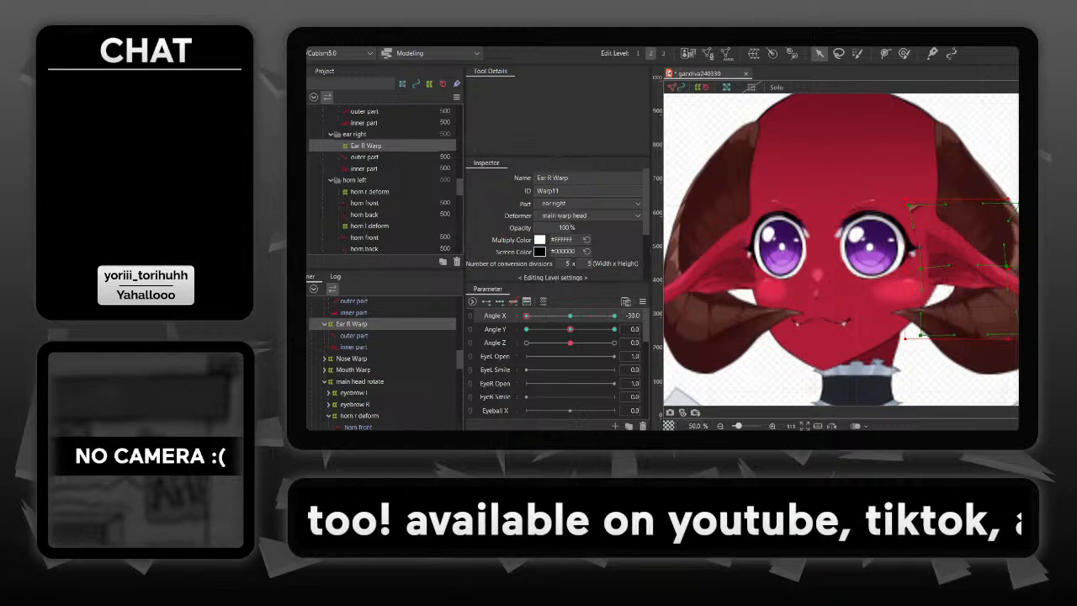
{"action": "left_click", "coordinate": [941, 382]}
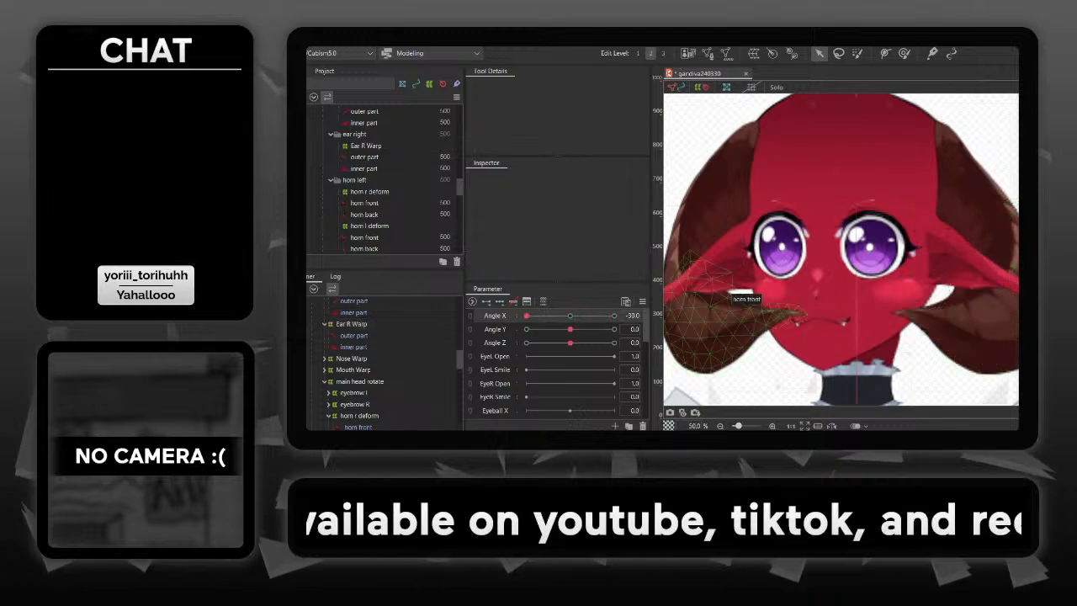
{"action": "mouse_move", "coordinate": [527, 315]}
{"action": "left_mouse_down"}
{"action": "mouse_move", "coordinate": [614, 316]}
{"action": "mouse_move", "coordinate": [527, 316]}
{"action": "left_mouse_up"}
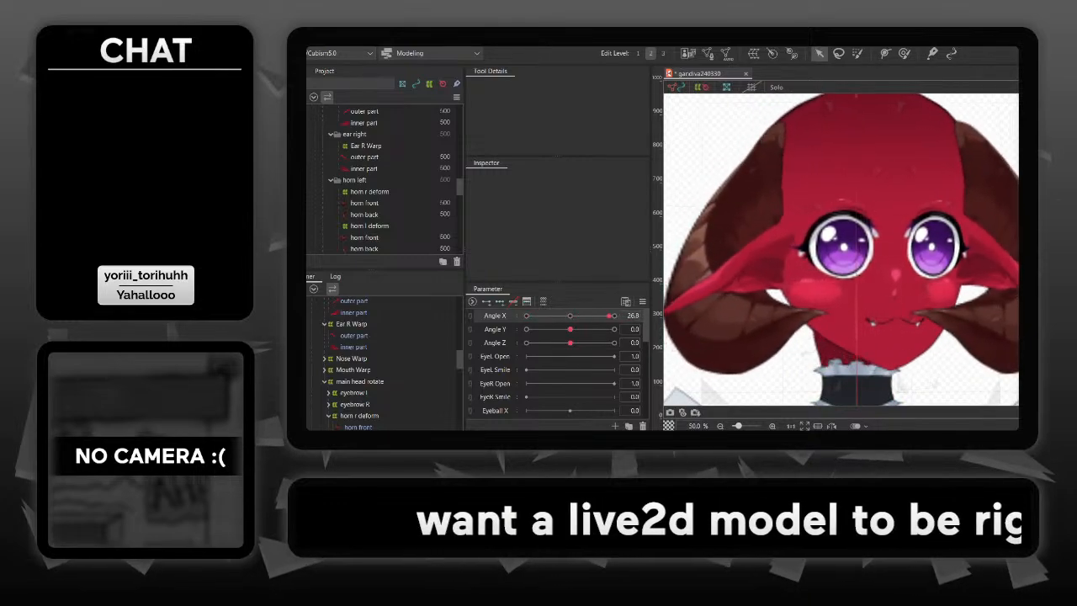
{"action": "left_click_drag", "start_coordinate": [604, 316], "coordinate": [564, 315]}
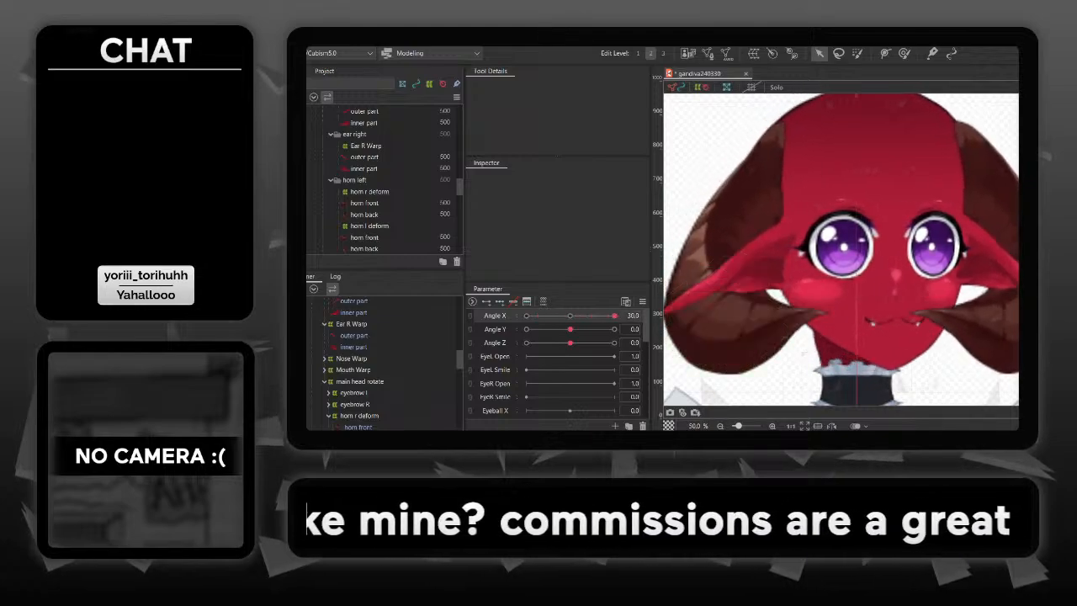
- At Angle X 30, shift the middle control point of horn r deform slightly right and preview the result
{"action": "left_click", "coordinate": [980, 323]}
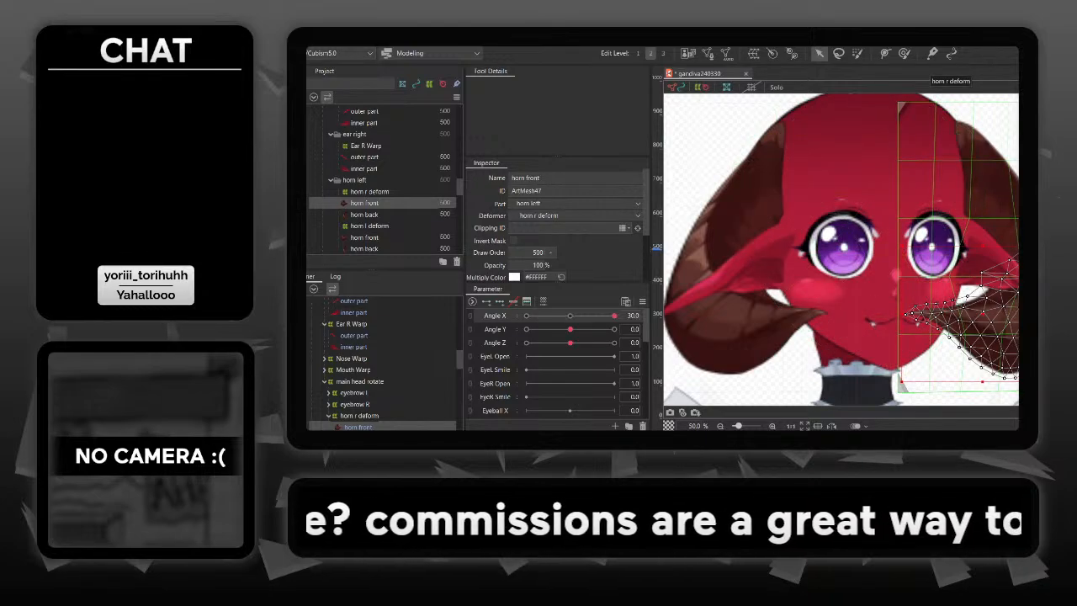
{"action": "left_click", "coordinate": [932, 101]}
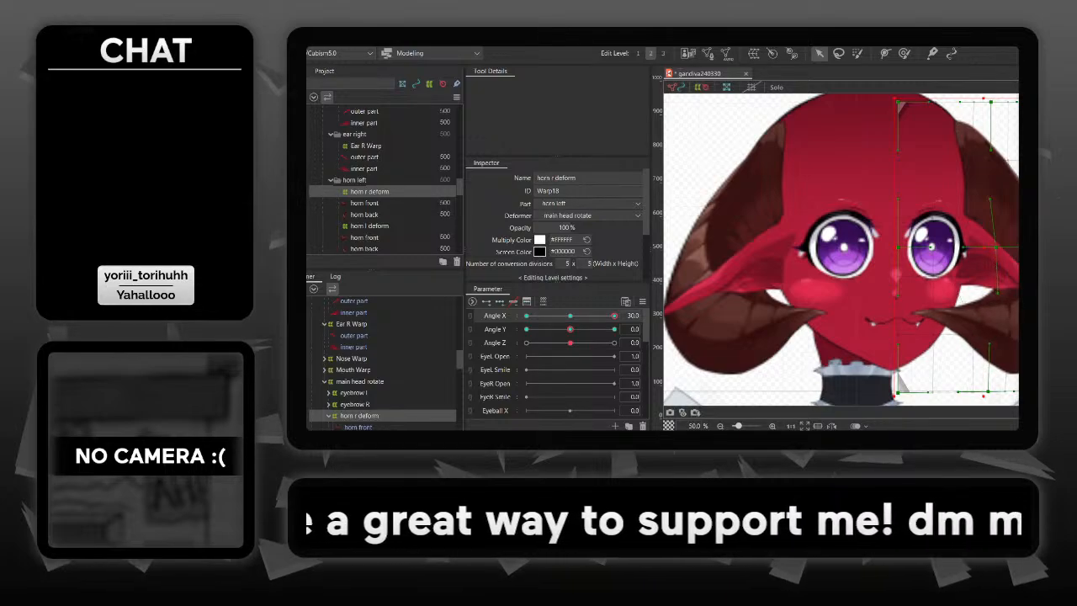
{"action": "mouse_move", "coordinate": [614, 315]}
{"action": "left_mouse_down"}
{"action": "mouse_move", "coordinate": [581, 316]}
{"action": "mouse_move", "coordinate": [615, 316]}
{"action": "left_mouse_up"}
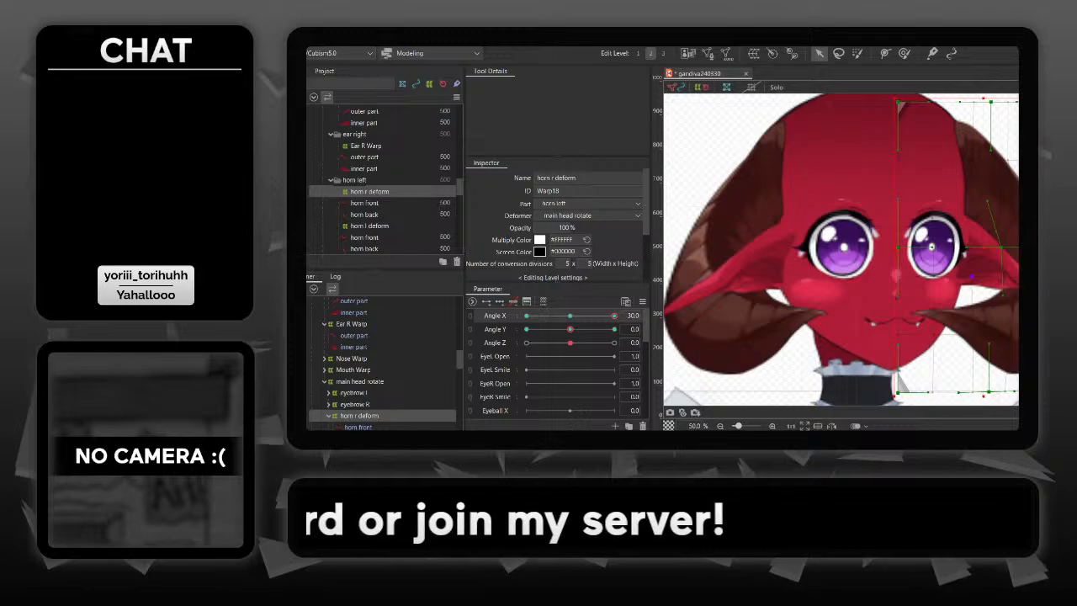
{"action": "mouse_move", "coordinate": [614, 315]}
{"action": "left_mouse_down"}
{"action": "mouse_move", "coordinate": [571, 316]}
{"action": "mouse_move", "coordinate": [614, 315]}
{"action": "left_mouse_up"}
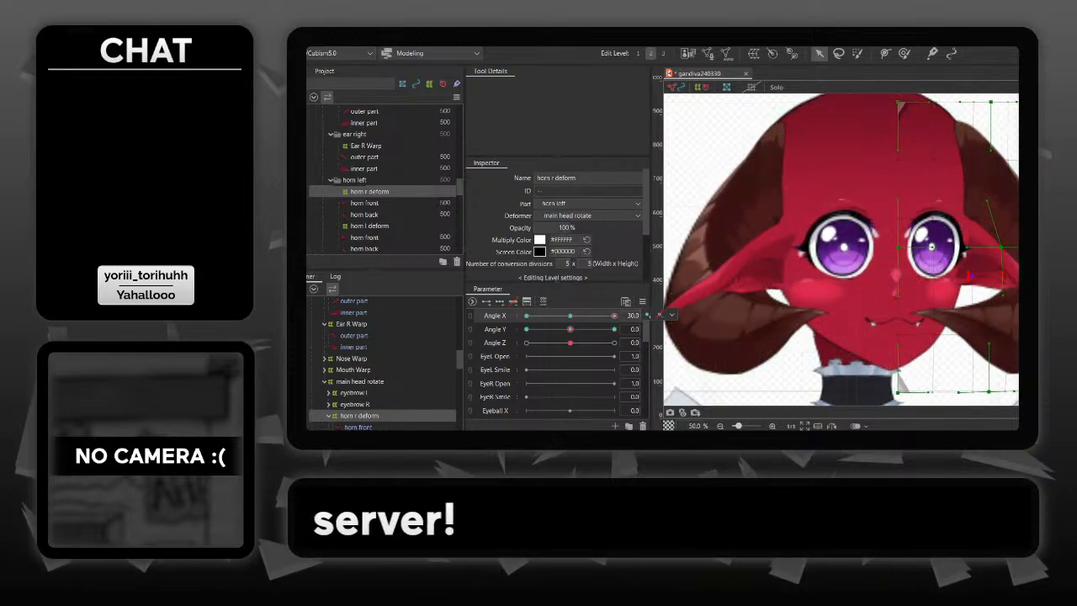
- At Angle X 30, tilt the middle control handle of horn r deform slightly left, preview the turn, and reset Angle X to 0
{"action": "left_click_drag", "start_coordinate": [982, 278], "coordinate": [978, 278]}
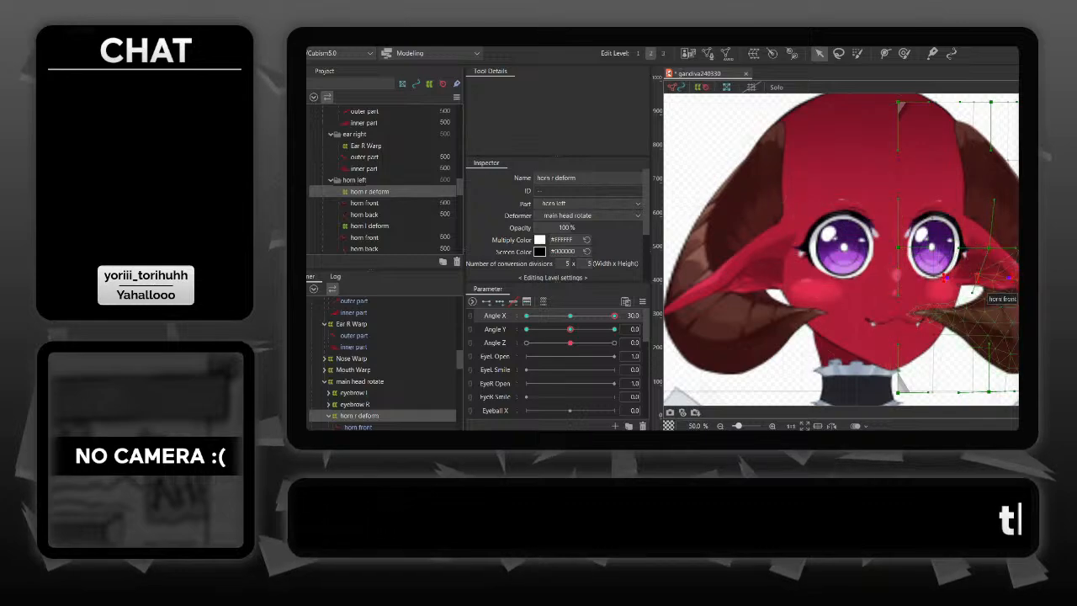
{"action": "left_click", "coordinate": [983, 296]}
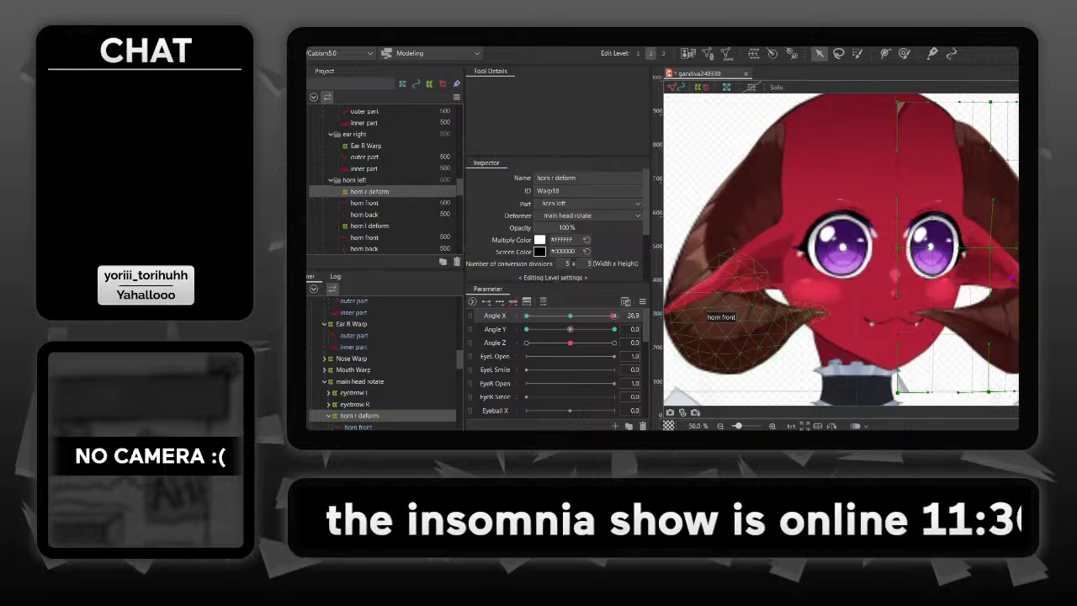
{"action": "left_click_drag", "start_coordinate": [614, 316], "coordinate": [556, 316]}
{"action": "left_click_drag", "start_coordinate": [555, 316], "coordinate": [614, 315]}
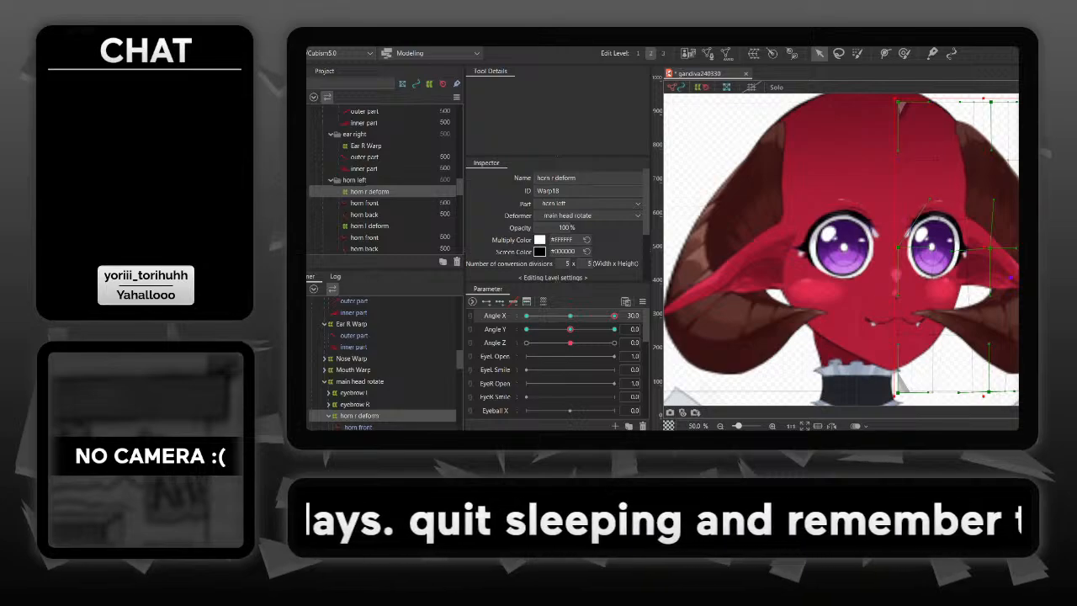
{"action": "left_click_drag", "start_coordinate": [614, 316], "coordinate": [572, 315]}
{"action": "type", "text": "0"}
{"action": "key", "text": "Return"}
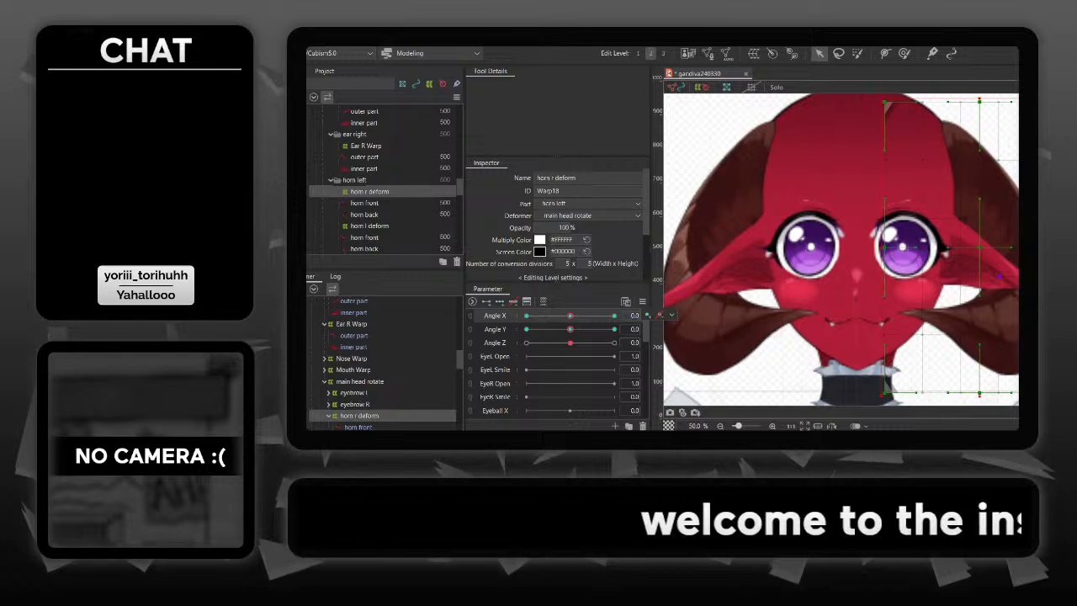
- Make the front hair part visible again and clear the selection of horn r deform
{"action": "scroll", "coordinate": [383, 176], "scroll_direction": "up", "scroll_amount": 5}
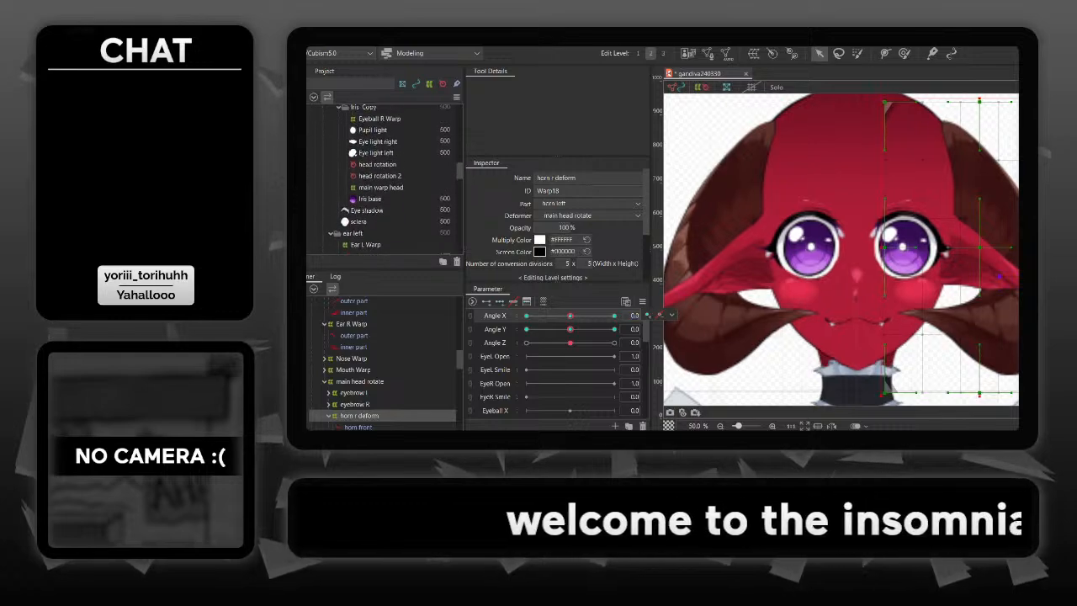
{"action": "scroll", "coordinate": [383, 177], "scroll_direction": "up", "scroll_amount": 5}
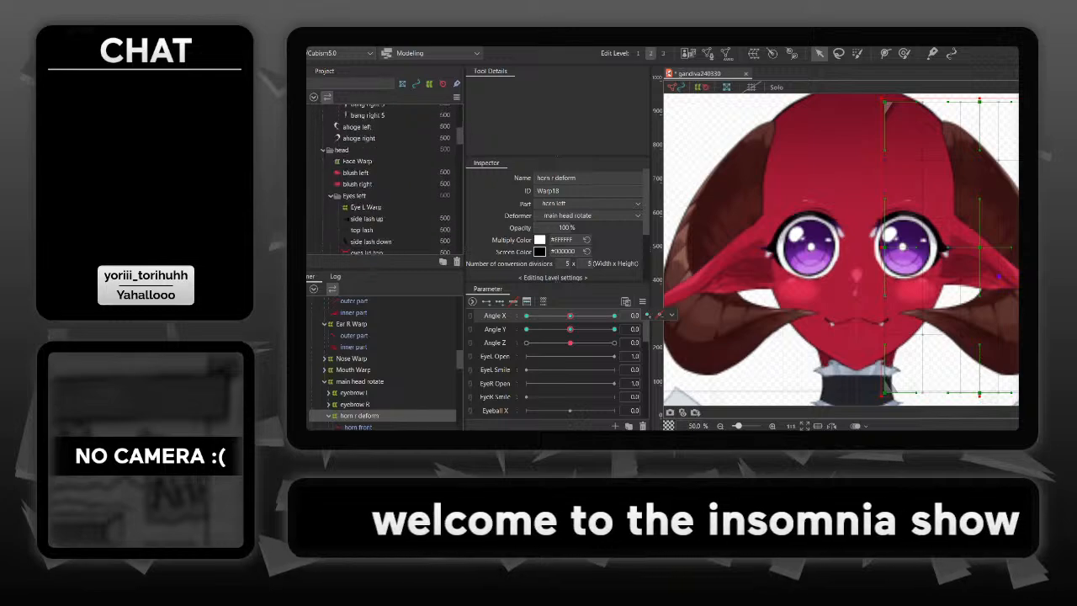
{"action": "scroll", "coordinate": [383, 177], "scroll_direction": "up", "scroll_amount": 4}
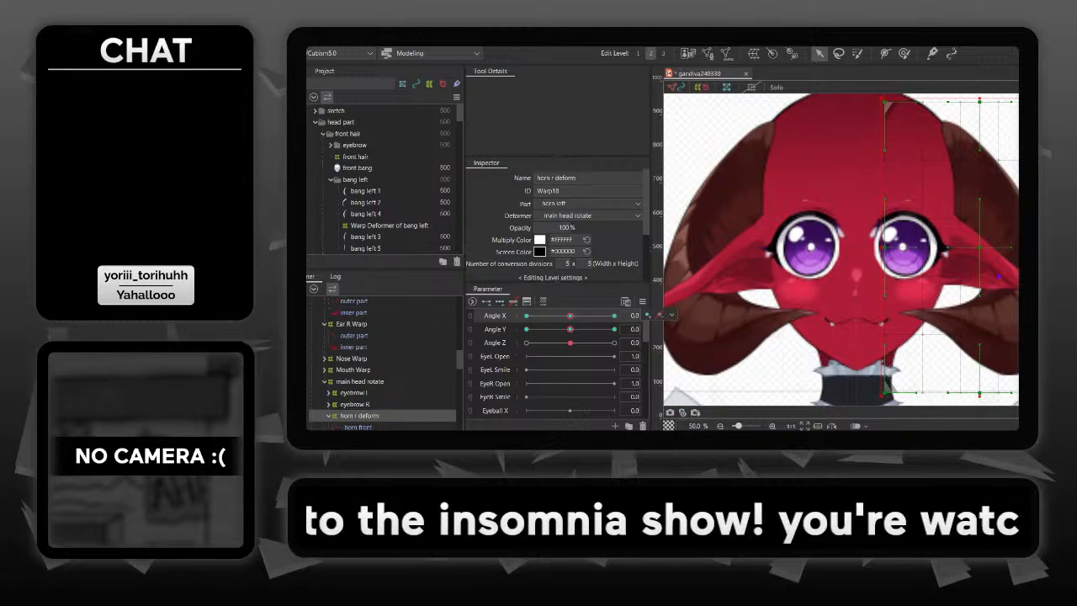
{"action": "left_click", "coordinate": [295, 134]}
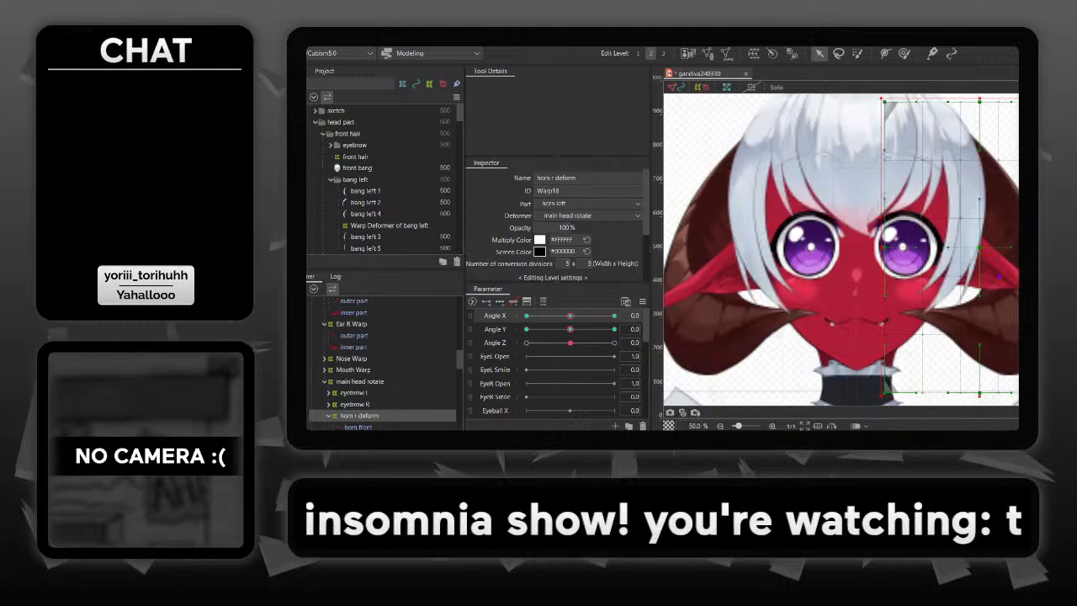
{"action": "left_click", "coordinate": [703, 126]}
{"action": "left_click_drag", "start_coordinate": [841, 250], "coordinate": [869, 271]}
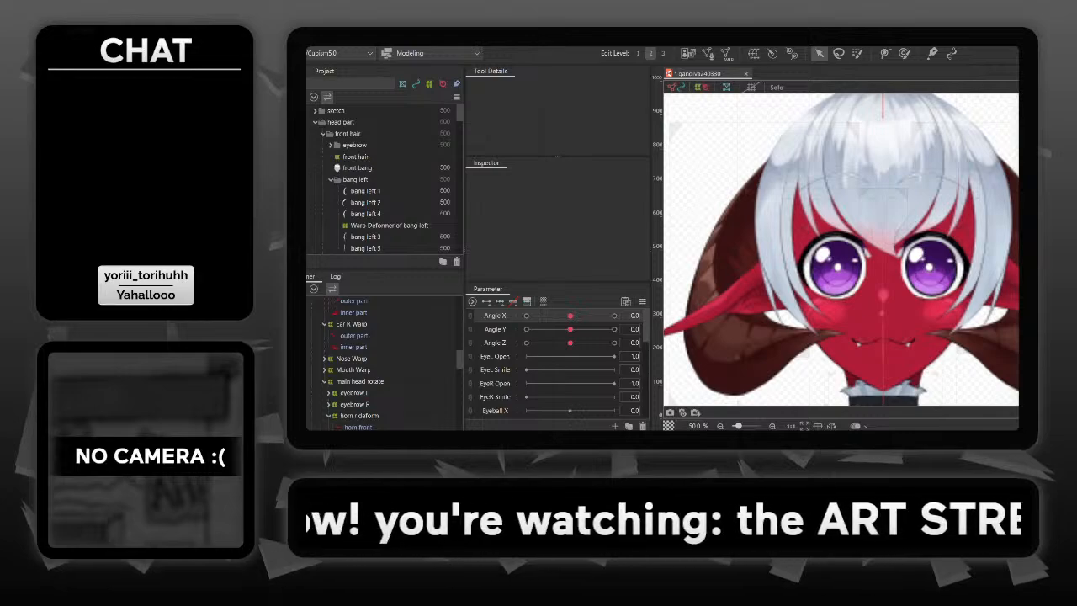
- At Angle X 30, move the left-edge middle and lower-left control points of Warp Deformer of bang left inward and preview the turn
{"action": "left_click_drag", "start_coordinate": [571, 315], "coordinate": [613, 316]}
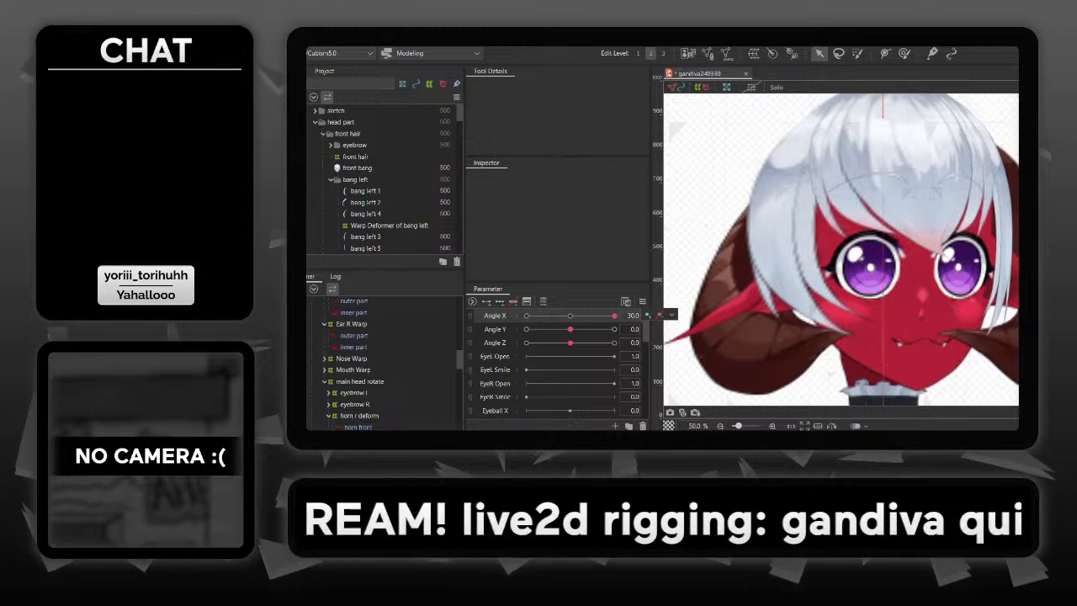
{"action": "left_click", "coordinate": [826, 165]}
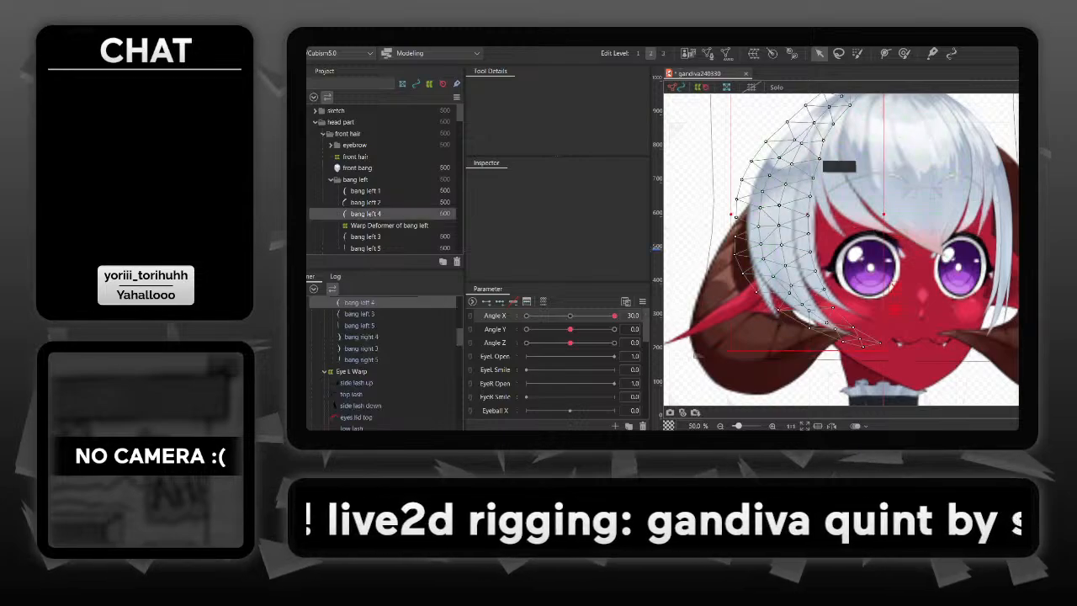
{"action": "scroll", "coordinate": [842, 249], "scroll_direction": "up", "scroll_amount": 3}
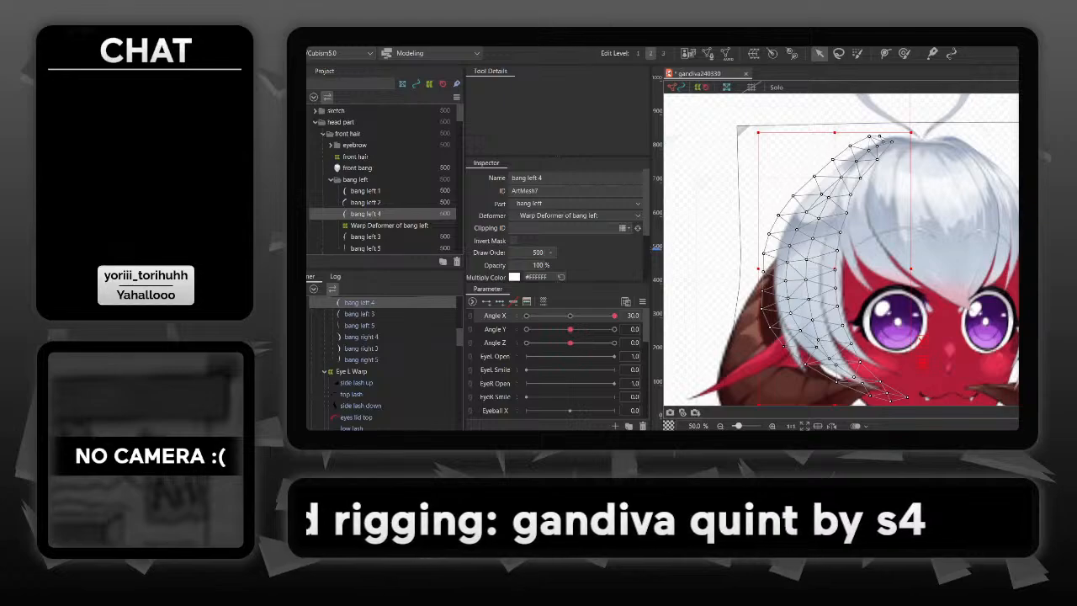
{"action": "left_click", "coordinate": [745, 129]}
{"action": "left_click_drag", "start_coordinate": [841, 252], "coordinate": [825, 211]}
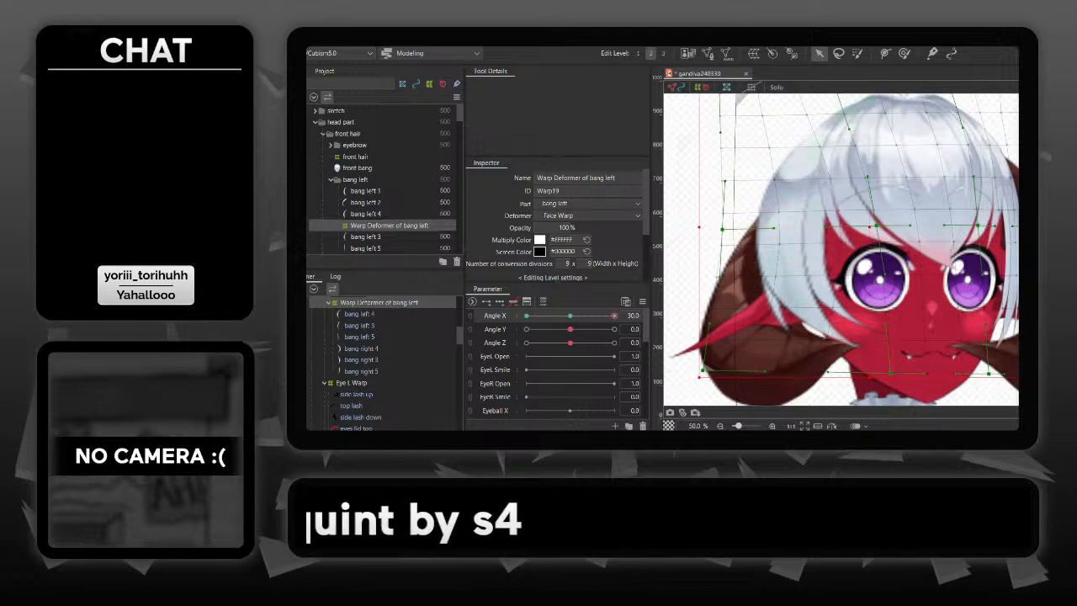
{"action": "mouse_move", "coordinate": [722, 229]}
{"action": "left_mouse_down"}
{"action": "mouse_move", "coordinate": [770, 232]}
{"action": "mouse_move", "coordinate": [738, 231]}
{"action": "left_mouse_up"}
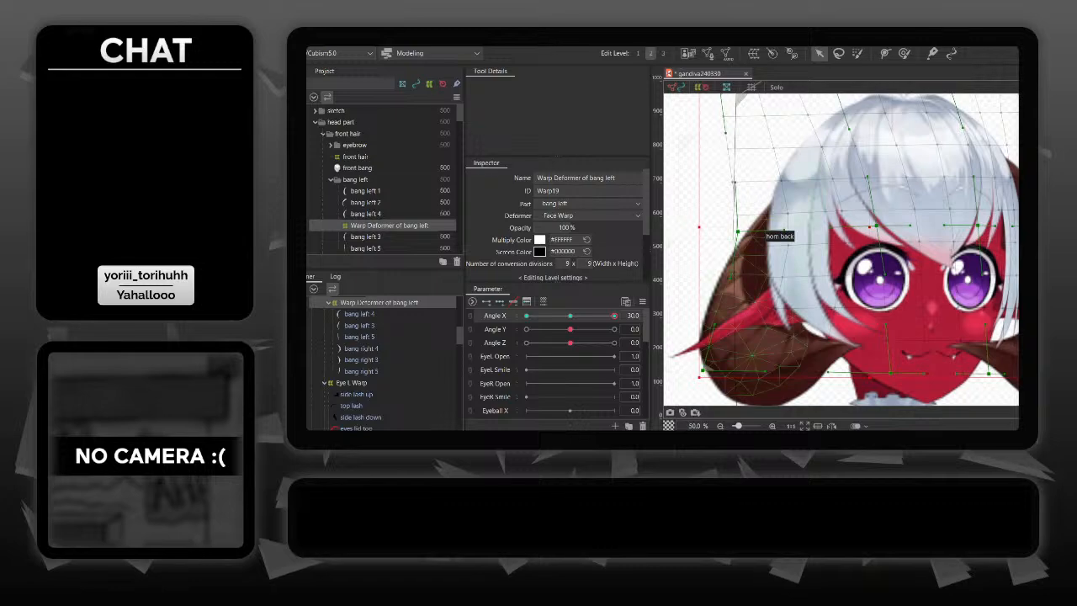
{"action": "left_click_drag", "start_coordinate": [701, 369], "coordinate": [737, 371]}
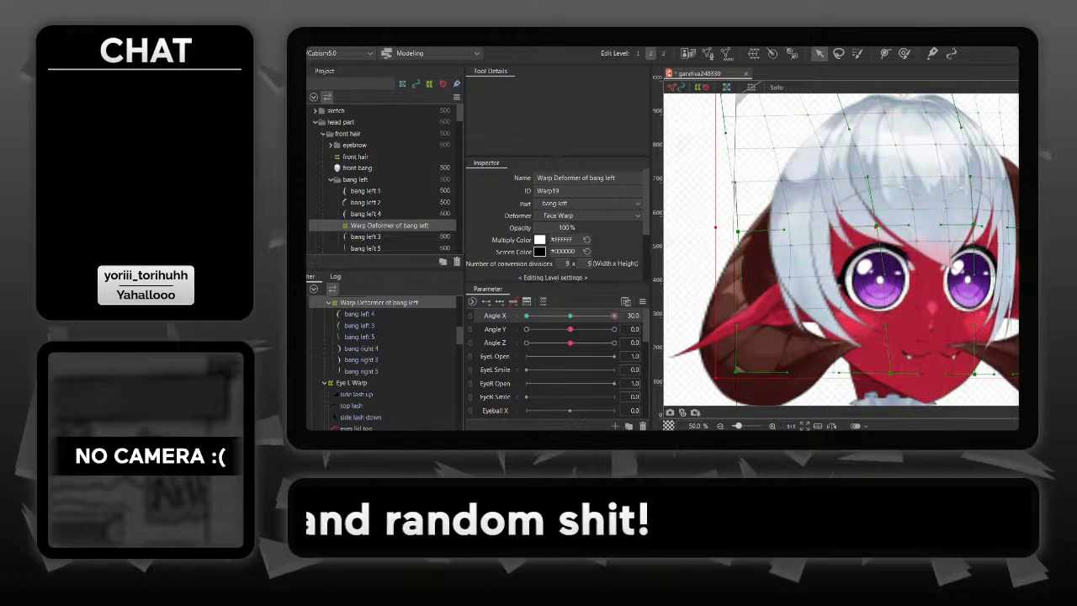
{"action": "mouse_move", "coordinate": [614, 316]}
{"action": "left_mouse_down"}
{"action": "mouse_move", "coordinate": [574, 316]}
{"action": "mouse_move", "coordinate": [615, 316]}
{"action": "left_mouse_up"}
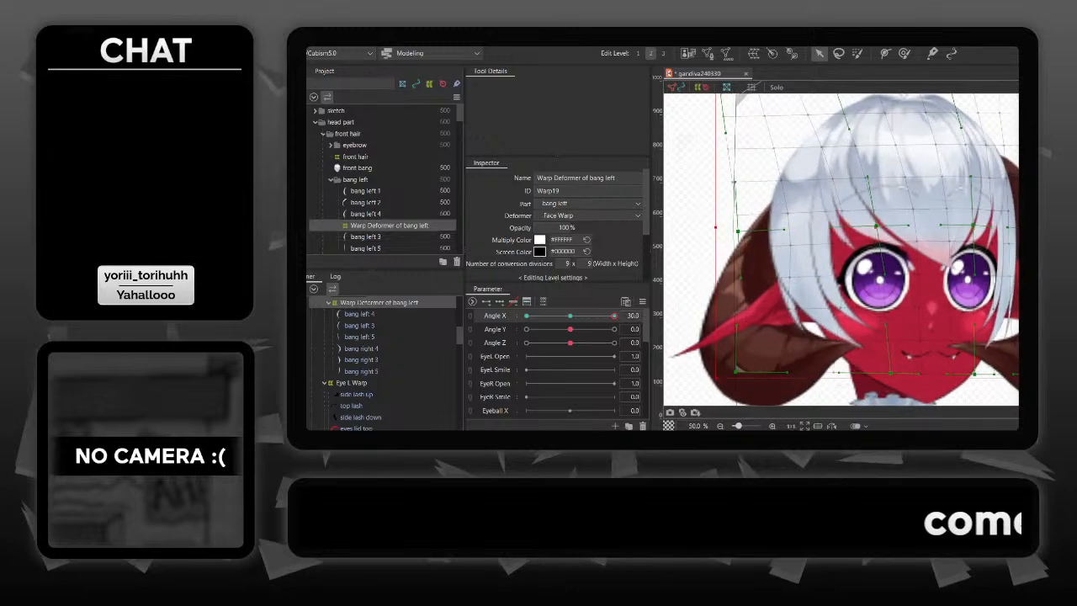
{"action": "mouse_move", "coordinate": [614, 315]}
{"action": "left_mouse_down"}
{"action": "mouse_move", "coordinate": [594, 316]}
{"action": "mouse_move", "coordinate": [614, 316]}
{"action": "left_mouse_up"}
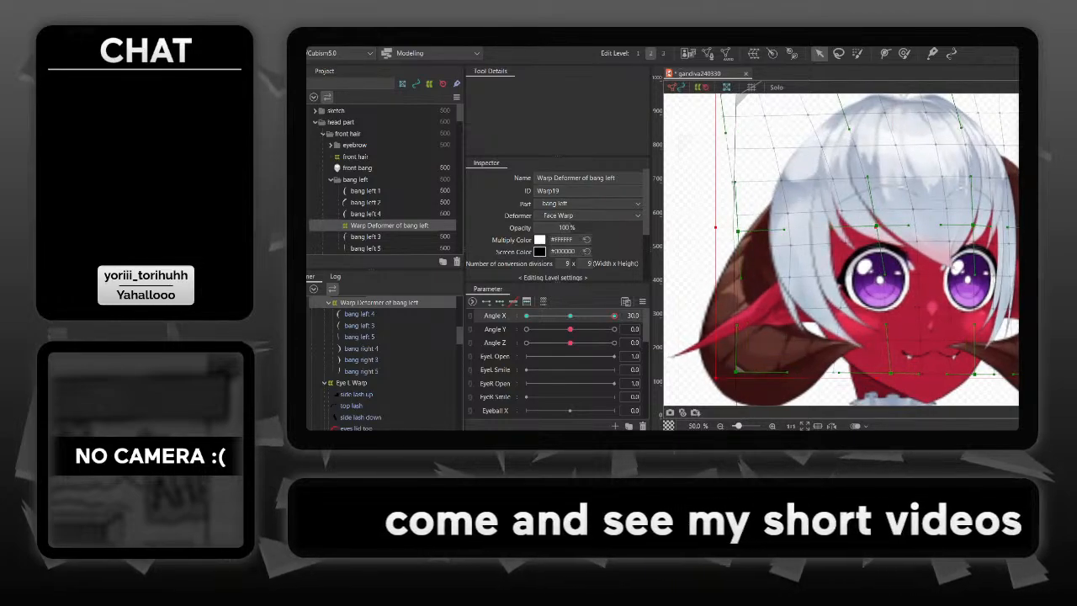
- Reflect the Angle X motion of Warp Deformer of bang left horizontally to the opposite side
{"action": "left_click", "coordinate": [357, 38]}
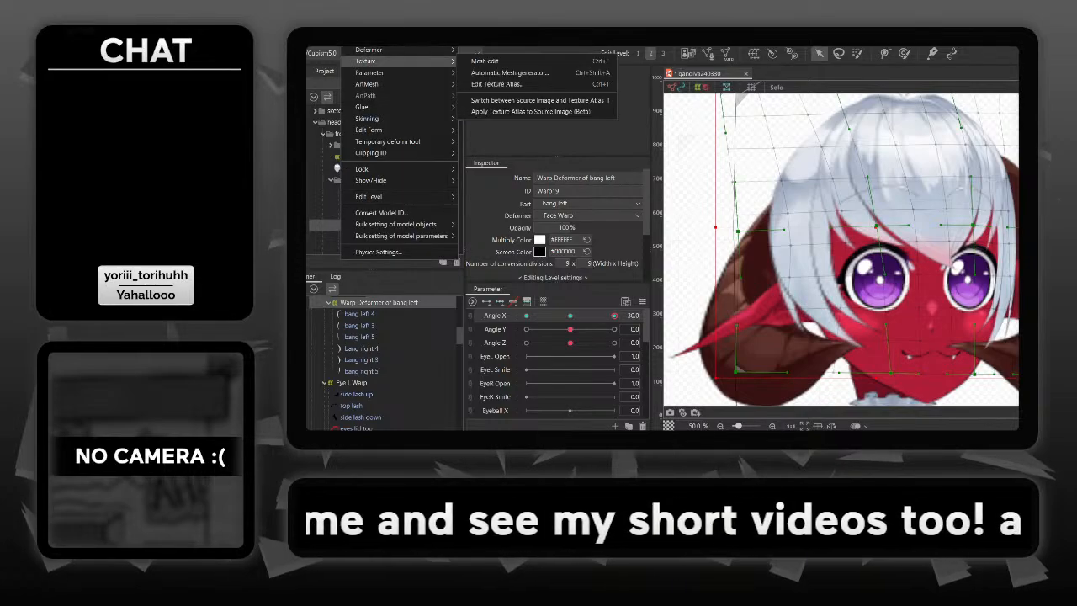
{"action": "mouse_move", "coordinate": [370, 72]}
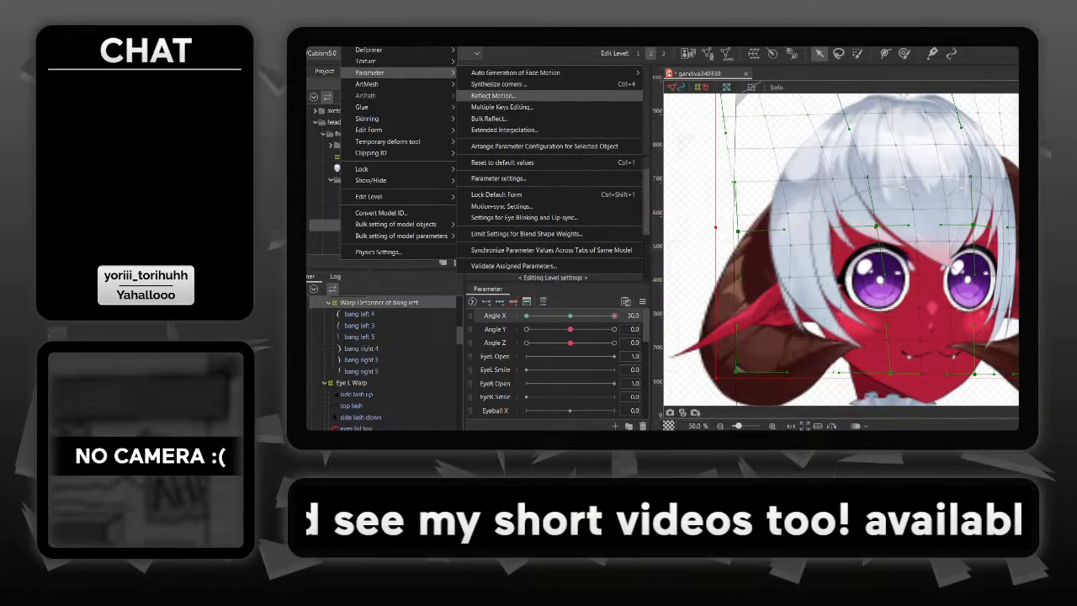
{"action": "left_click", "coordinate": [495, 96]}
{"action": "key", "text": "Return"}
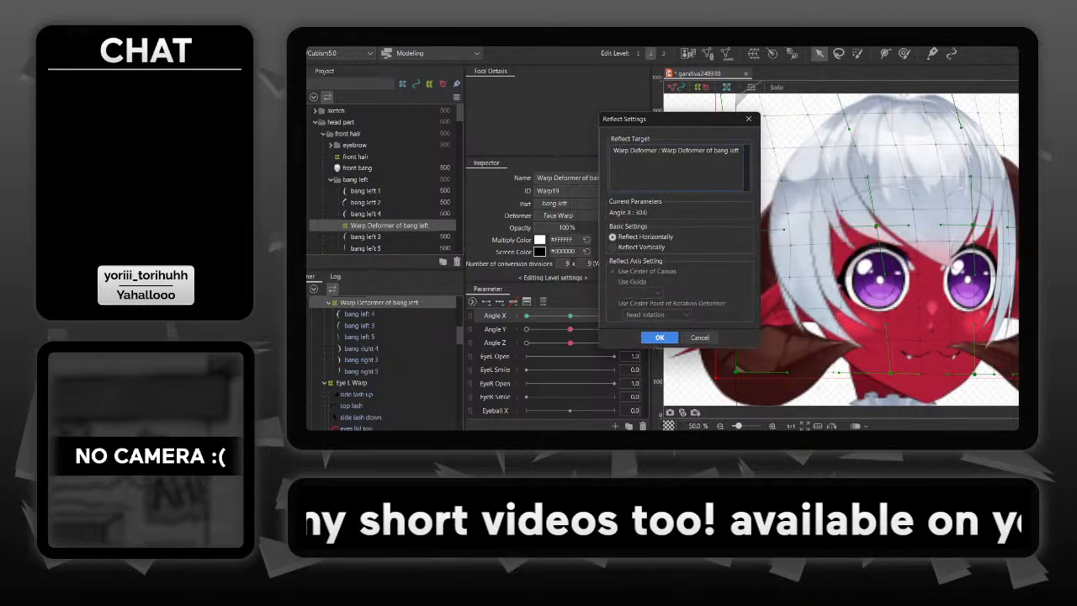
{"action": "key", "text": "Return"}
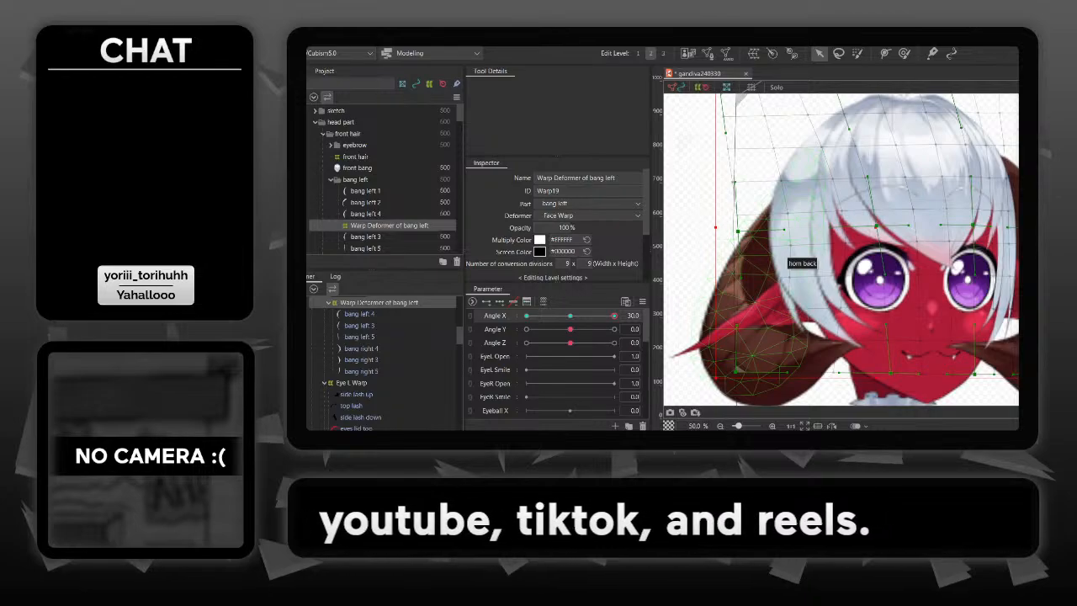
- At Angle X 30, shift horn l deform slightly left, away from the face, and preview the head turn
{"action": "left_click", "coordinate": [786, 259]}
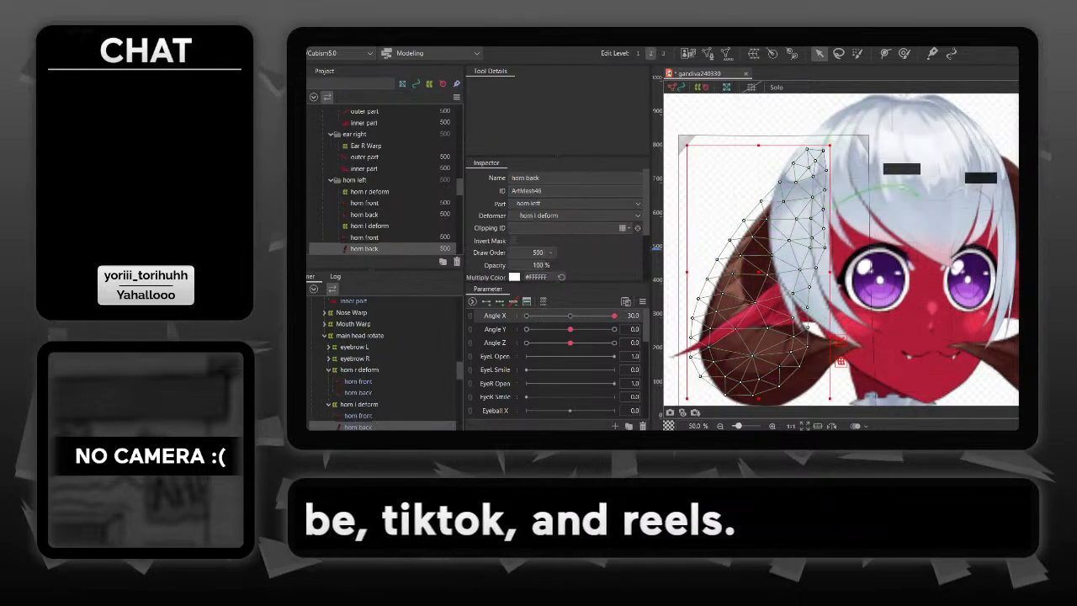
{"action": "left_click", "coordinate": [868, 136]}
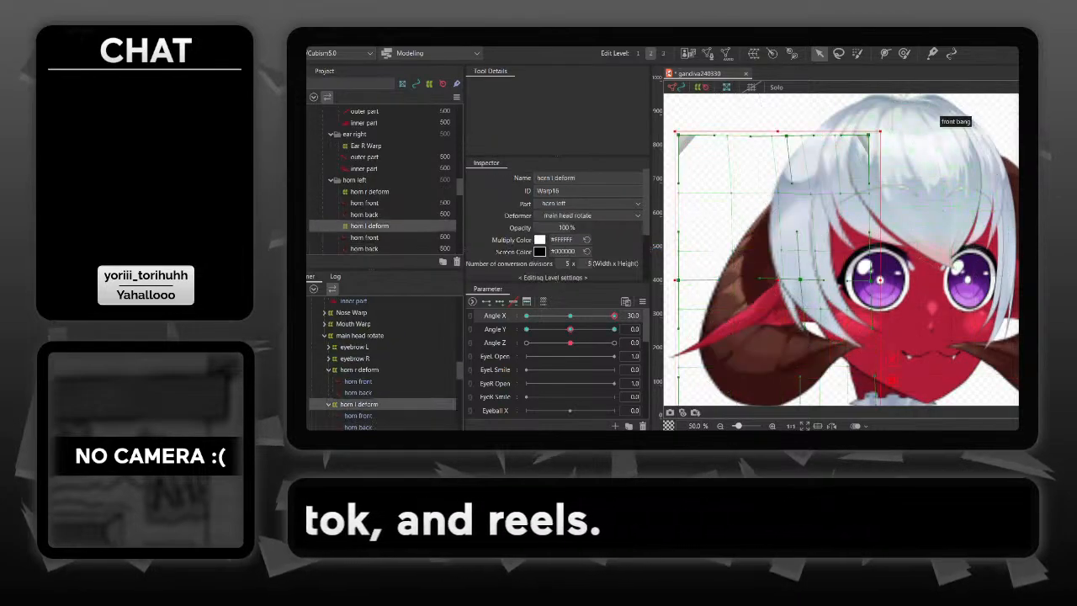
{"action": "left_click_drag", "start_coordinate": [914, 148], "coordinate": [954, 142]}
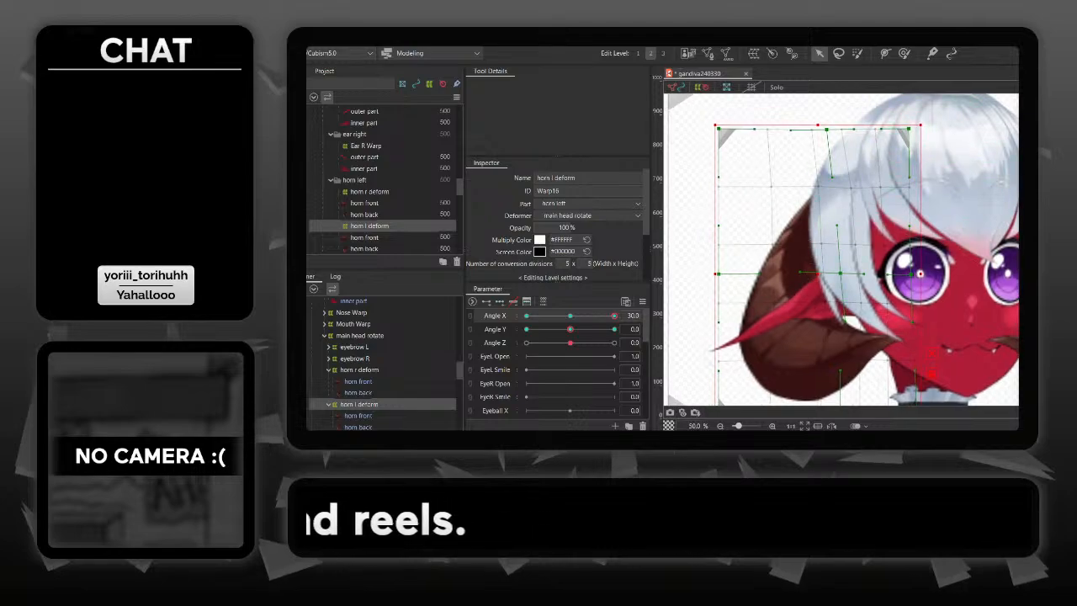
{"action": "left_click_drag", "start_coordinate": [818, 274], "coordinate": [767, 272]}
{"action": "key", "text": "Escape"}
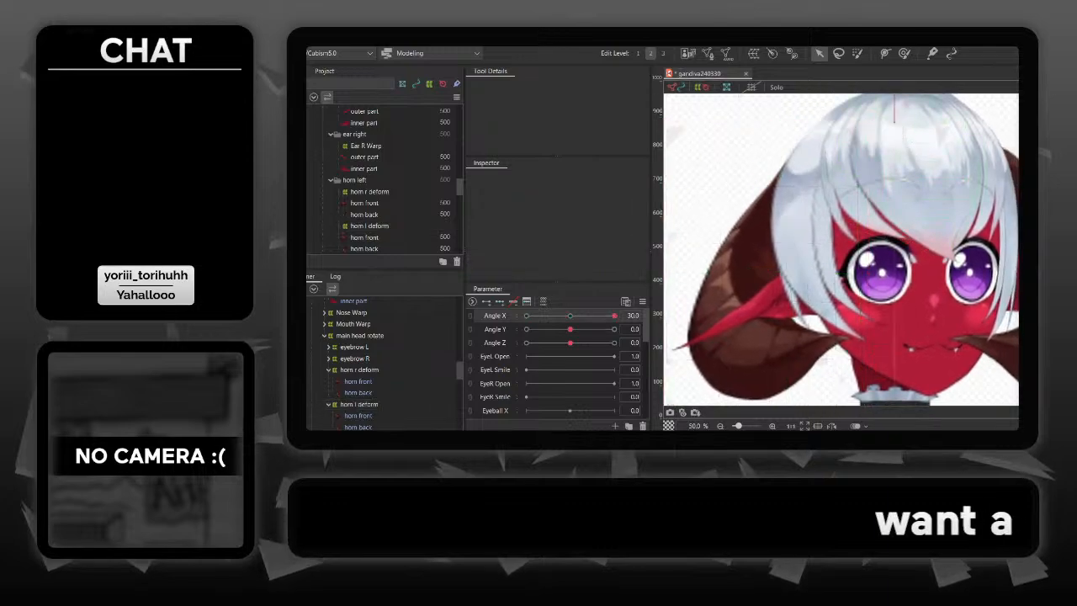
{"action": "mouse_move", "coordinate": [614, 316]}
{"action": "left_mouse_down"}
{"action": "mouse_move", "coordinate": [526, 315]}
{"action": "mouse_move", "coordinate": [601, 316]}
{"action": "left_mouse_up"}
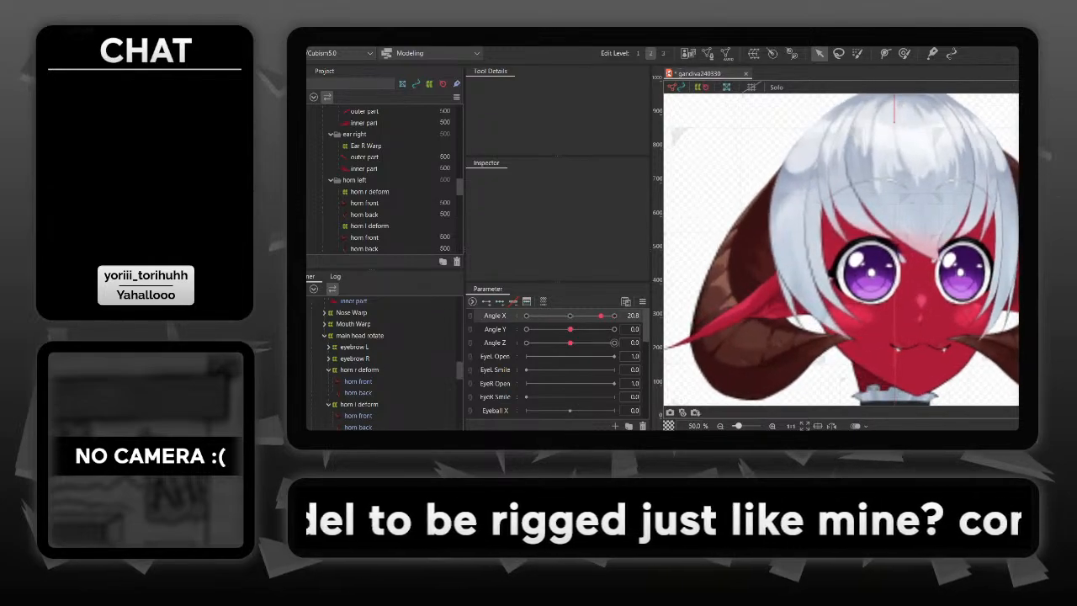
- Reset Angle X to 0 and delete the Angle X and Angle Y keys from horn l deform
{"action": "left_click", "coordinate": [633, 315]}
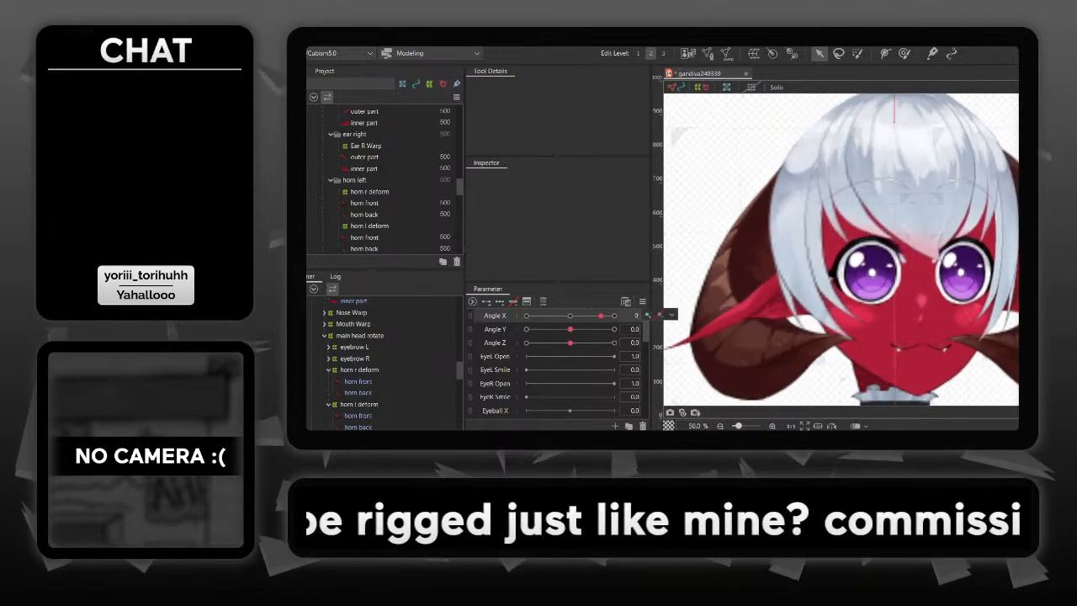
{"action": "type", "text": "0"}
{"action": "key", "text": "Return"}
{"action": "left_click_drag", "start_coordinate": [762, 347], "coordinate": [908, 246]}
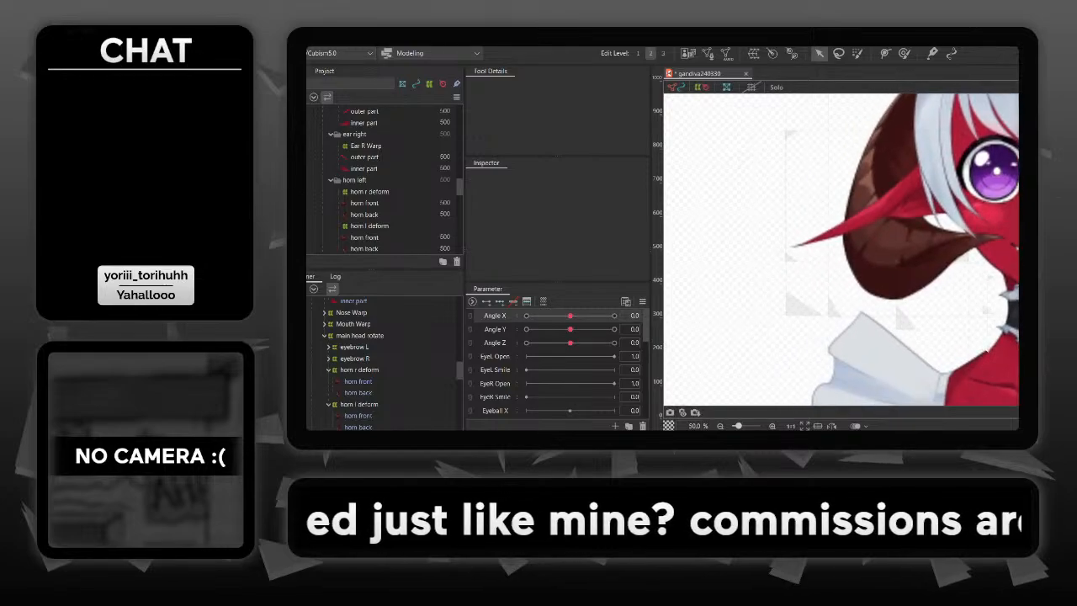
{"action": "left_click", "coordinate": [913, 248]}
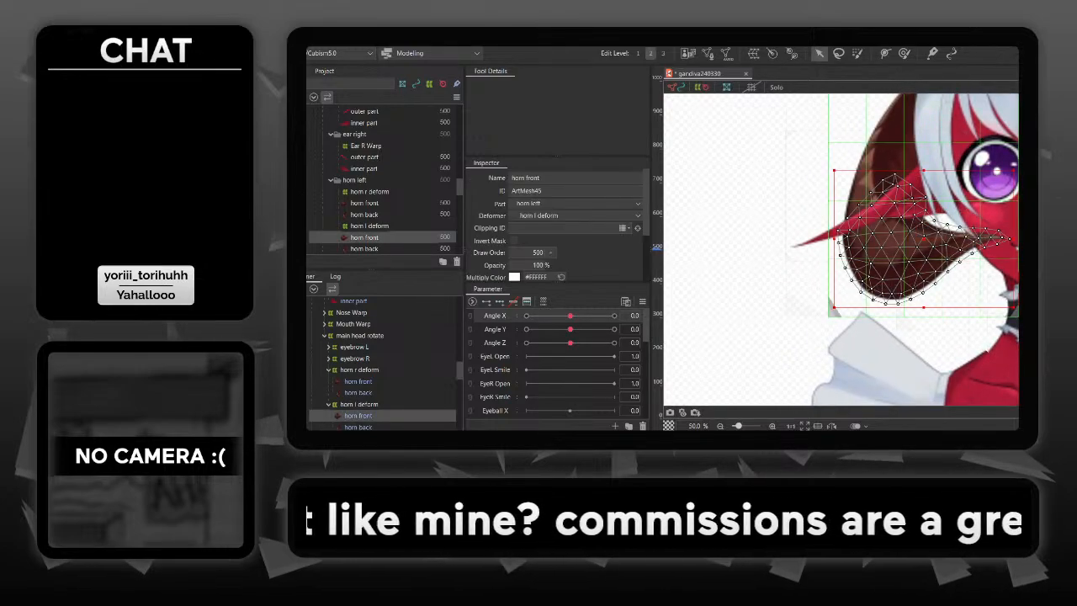
{"action": "left_click", "coordinate": [833, 311]}
{"action": "left_click", "coordinate": [817, 284]}
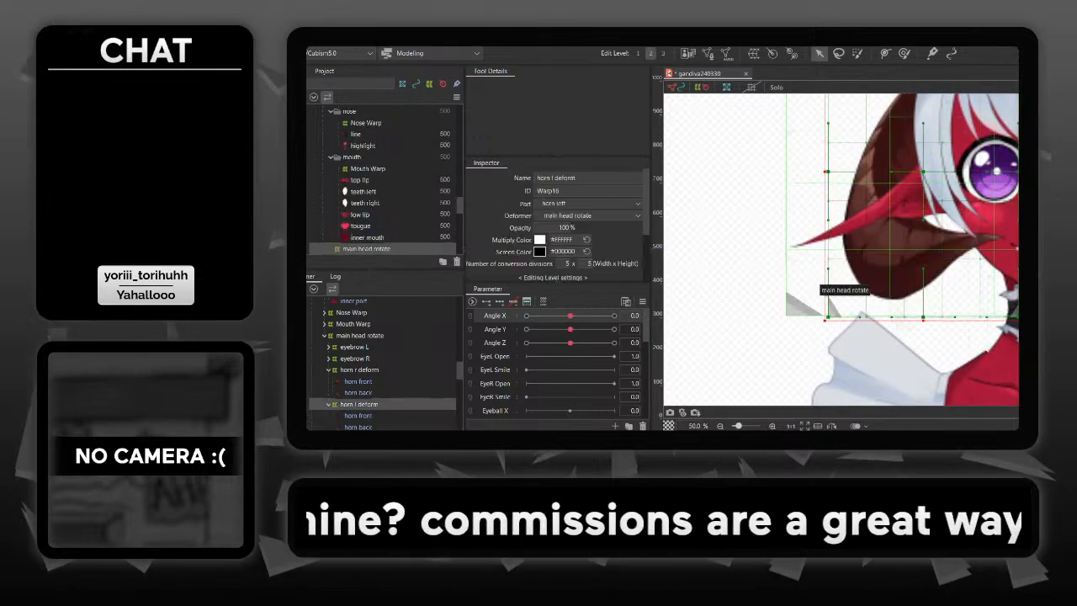
{"action": "left_click", "coordinate": [904, 238]}
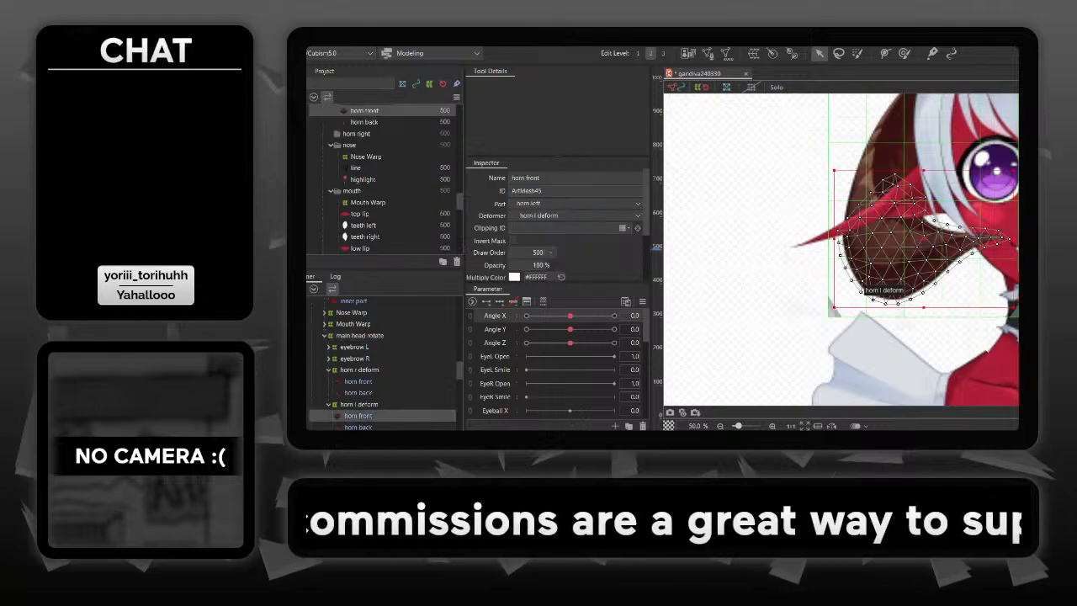
{"action": "left_click", "coordinate": [835, 310]}
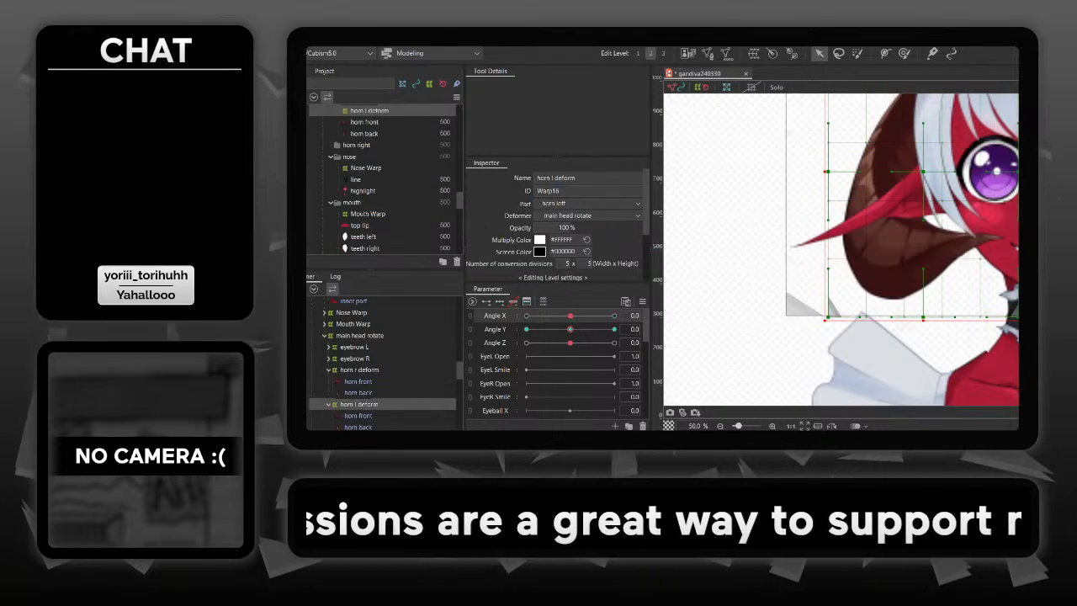
{"action": "left_click", "coordinate": [570, 329]}
- Delete the Angle X and Angle Y keys from the horn r deform warp
{"action": "left_click_drag", "start_coordinate": [943, 278], "coordinate": [743, 299]}
{"action": "left_click", "coordinate": [987, 282]}
{"action": "left_click", "coordinate": [940, 271]}
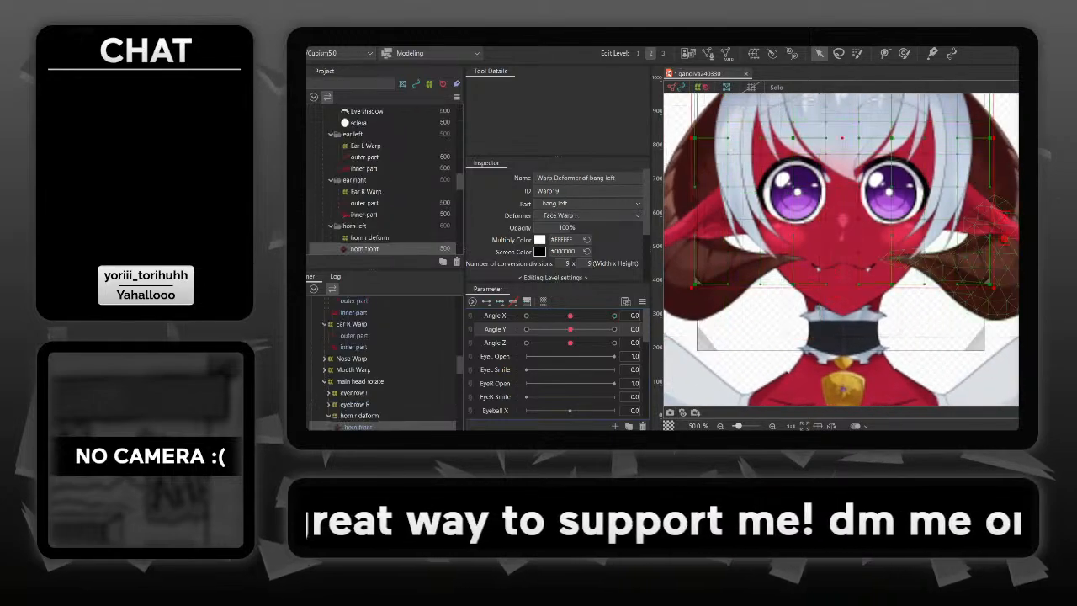
{"action": "left_click", "coordinate": [878, 337]}
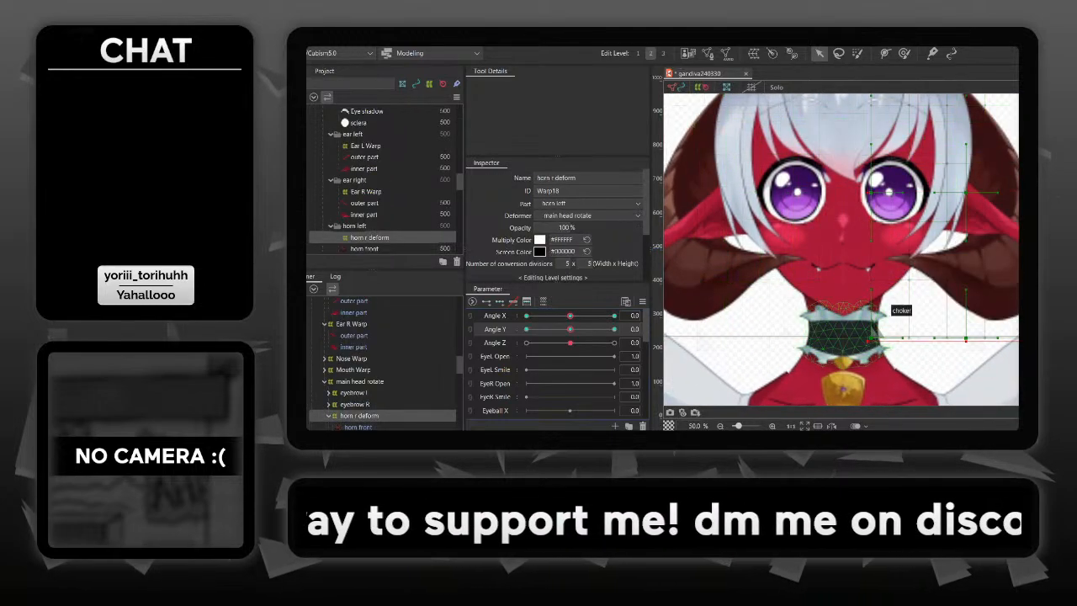
{"action": "left_click", "coordinate": [495, 316]}
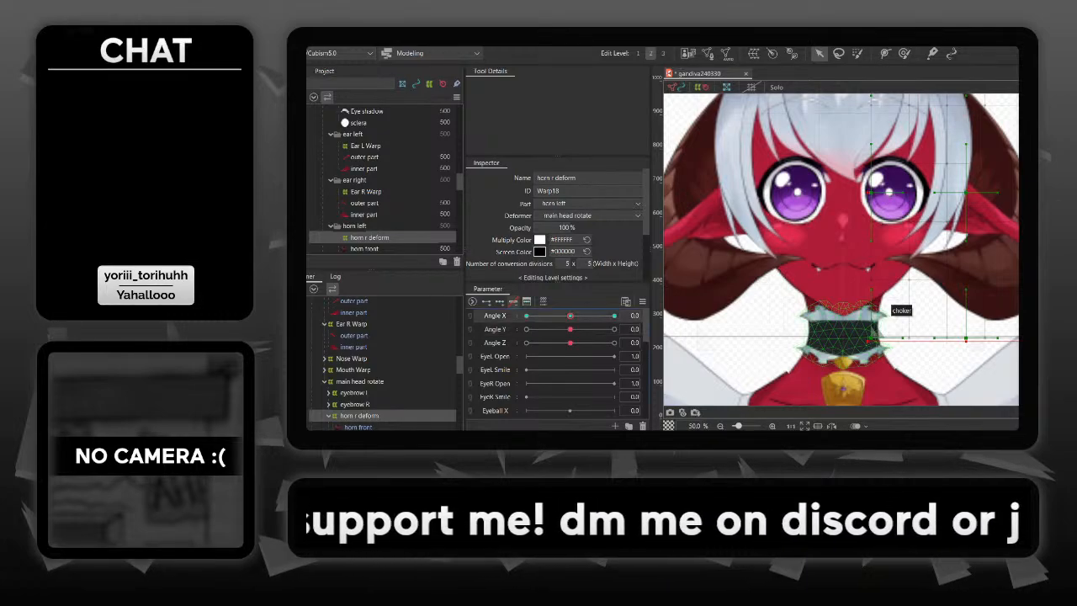
- Hide the horn left part folder and turn the head to Angle X 30
{"action": "left_click_drag", "start_coordinate": [852, 227], "coordinate": [970, 267]}
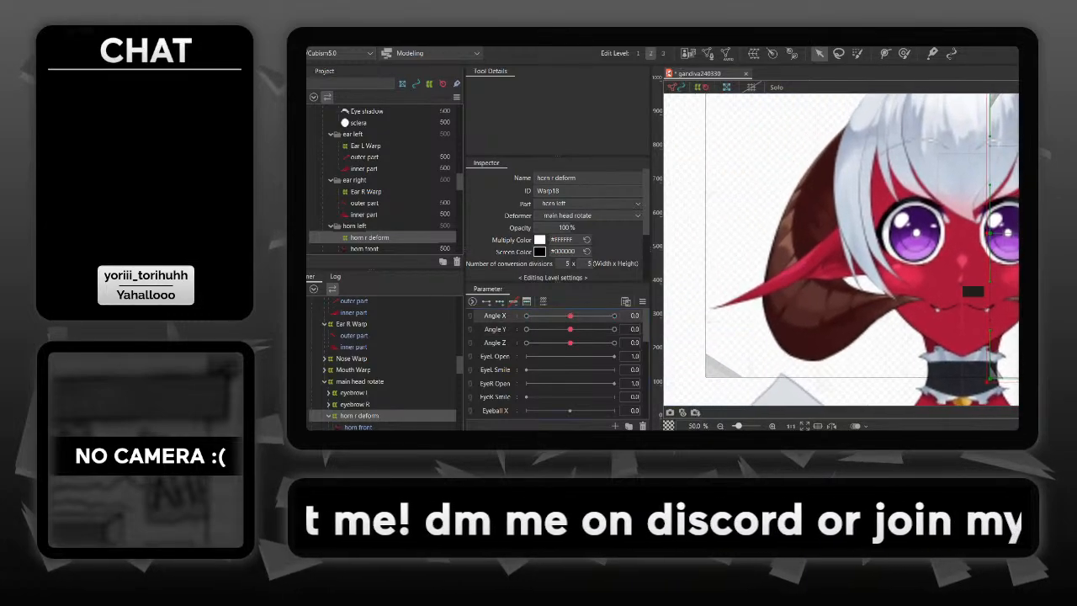
{"action": "left_click", "coordinate": [809, 293]}
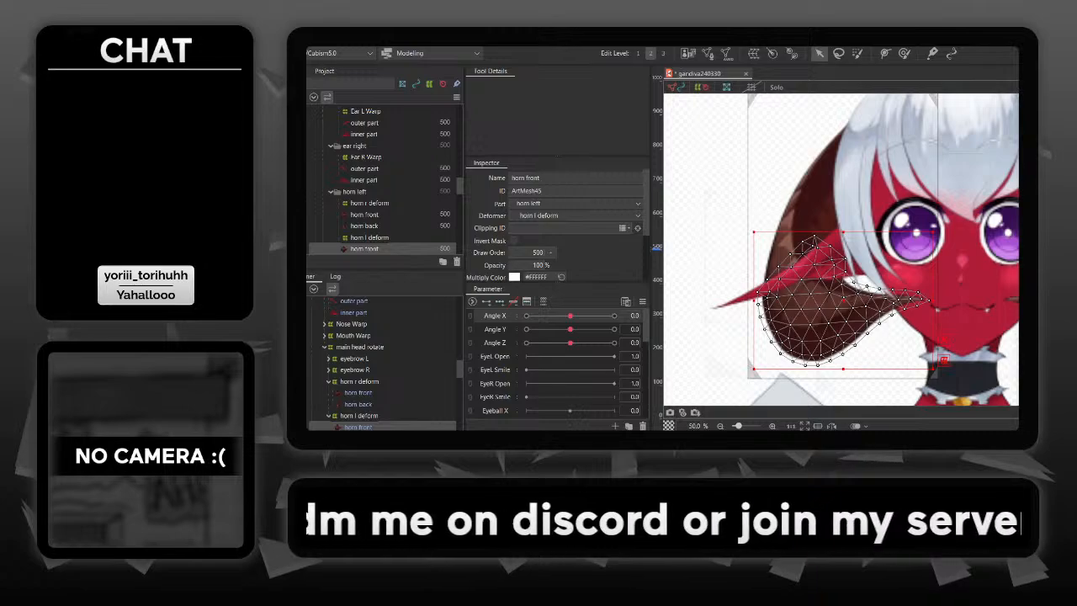
{"action": "left_click", "coordinate": [308, 192]}
{"action": "scroll", "coordinate": [383, 192], "scroll_direction": "down", "scroll_amount": 3}
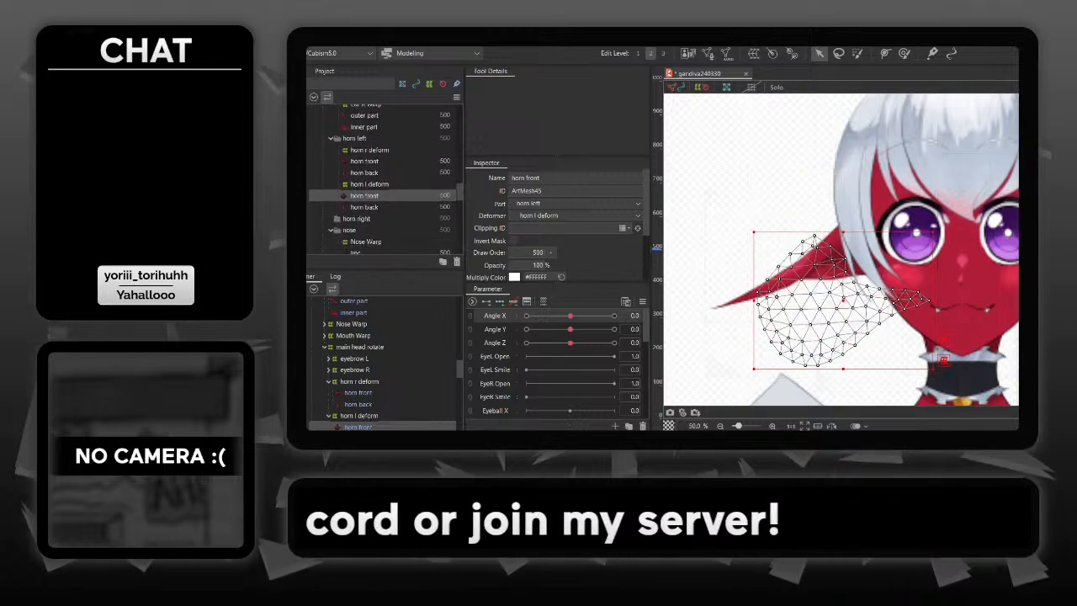
{"action": "left_click", "coordinate": [791, 189]}
{"action": "left_click_drag", "start_coordinate": [833, 210], "coordinate": [759, 239]}
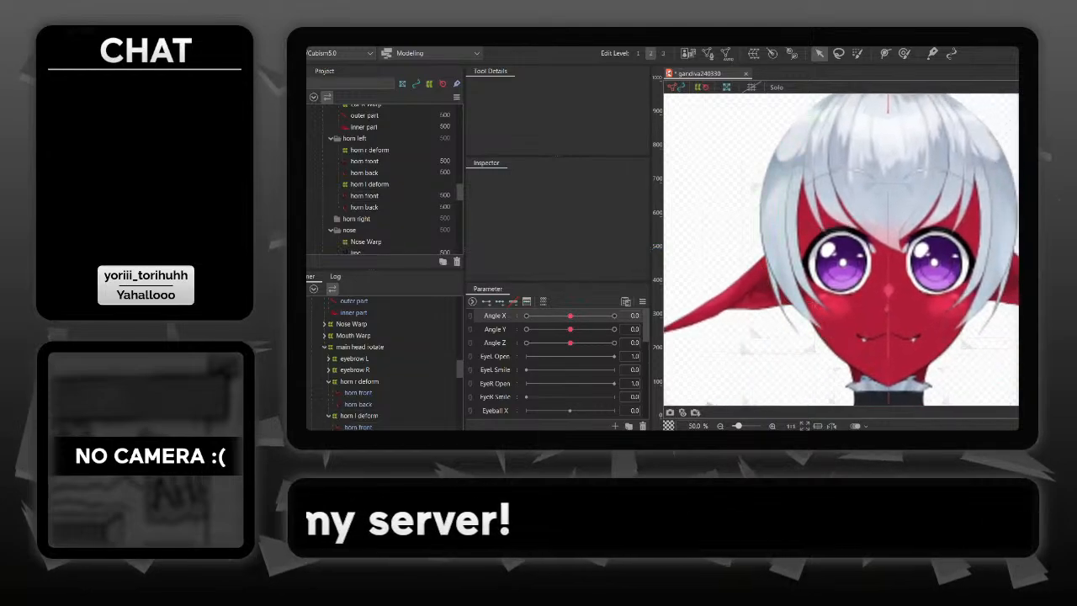
{"action": "left_click_drag", "start_coordinate": [571, 316], "coordinate": [614, 316]}
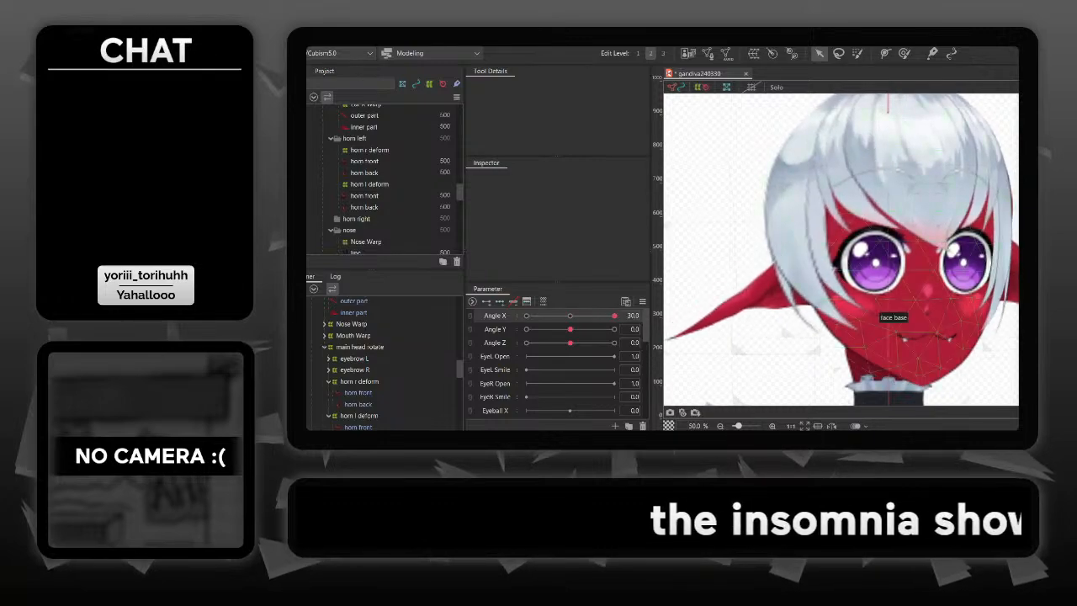
- Try to move Face Warp's upper right-edge control point slightly inward at Angle X 30
{"action": "left_click", "coordinate": [891, 313]}
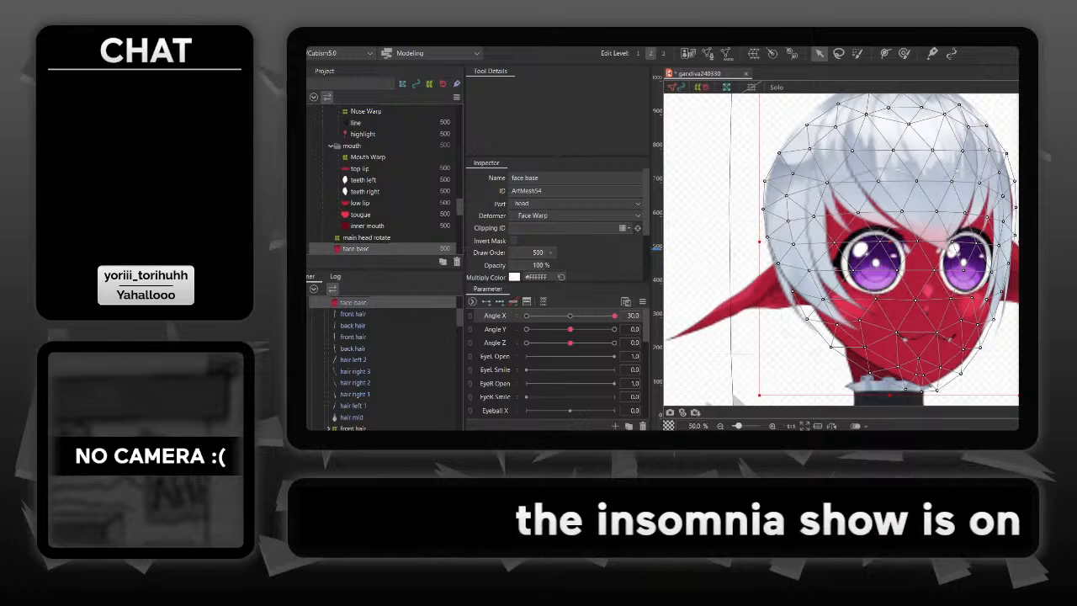
{"action": "left_click_drag", "start_coordinate": [890, 313], "coordinate": [842, 295]}
{"action": "left_click", "coordinate": [733, 328]}
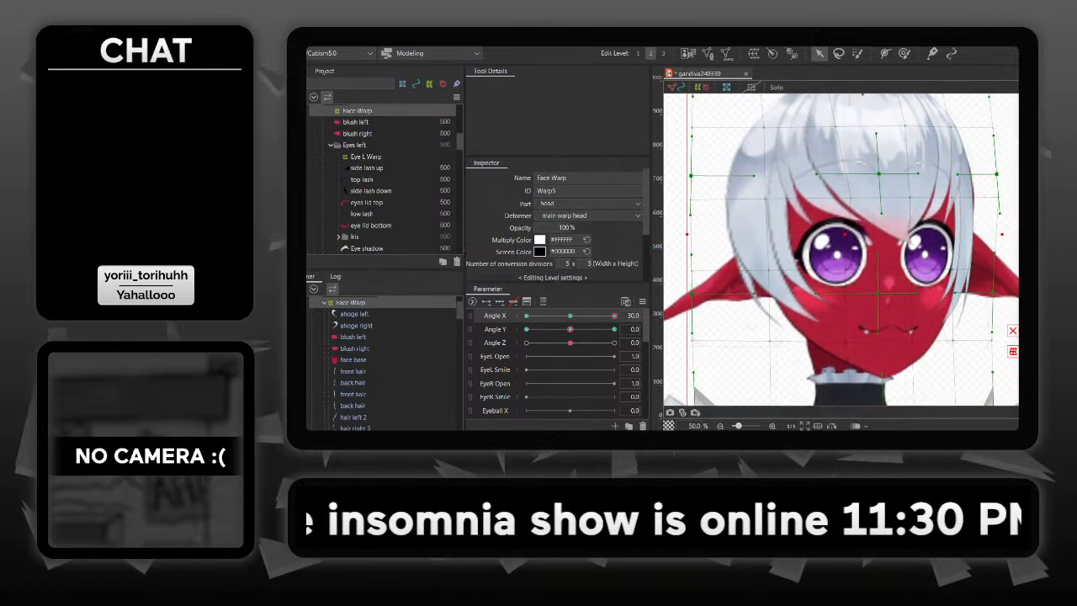
{"action": "left_click_drag", "start_coordinate": [996, 174], "coordinate": [991, 175]}
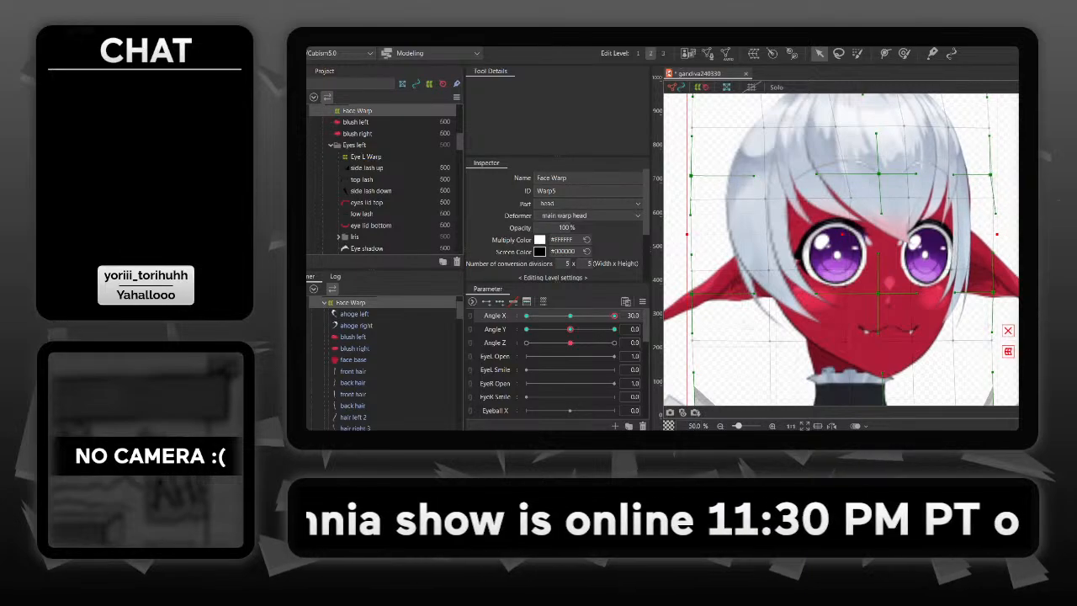
{"action": "key", "text": "ctrl+z"}
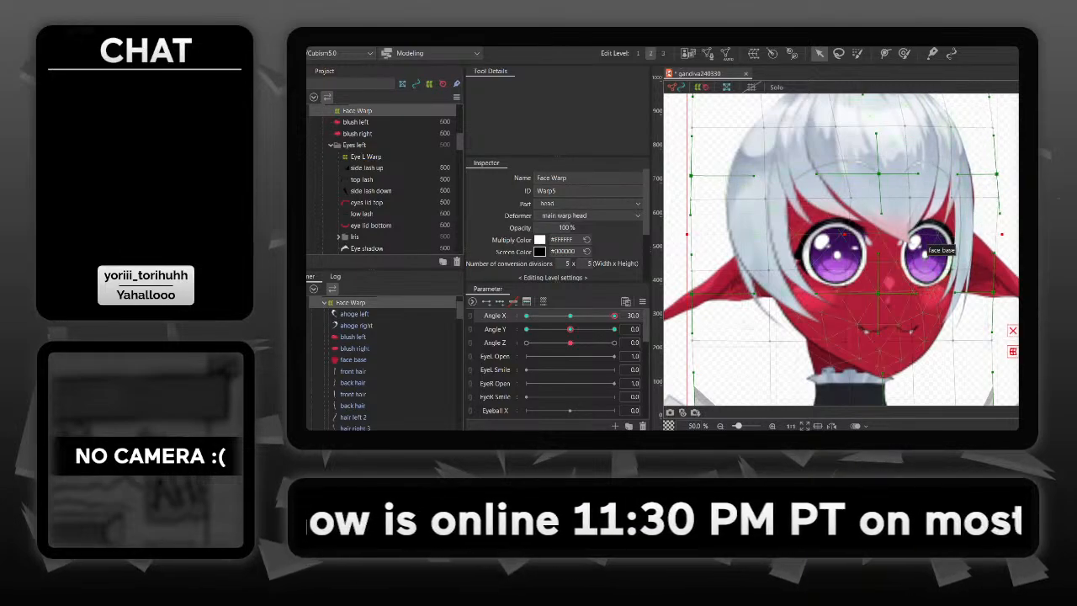
- Rename Warp Deformer of bang left, the parent deformer of bang right 4, as bang group
{"action": "left_click", "coordinate": [930, 249]}
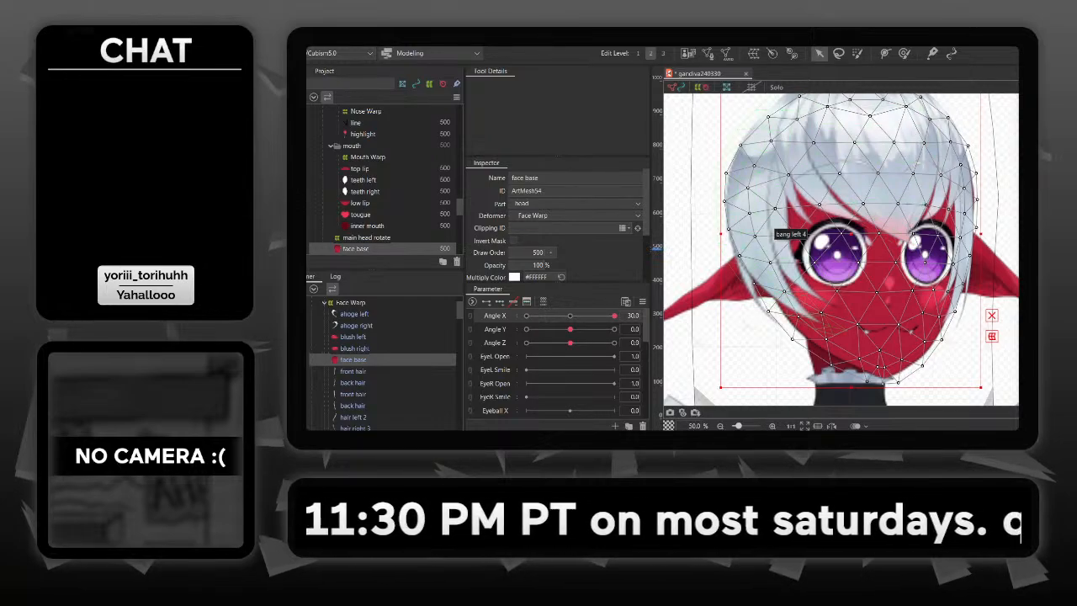
{"action": "scroll", "coordinate": [383, 365], "scroll_direction": "up", "scroll_amount": 1}
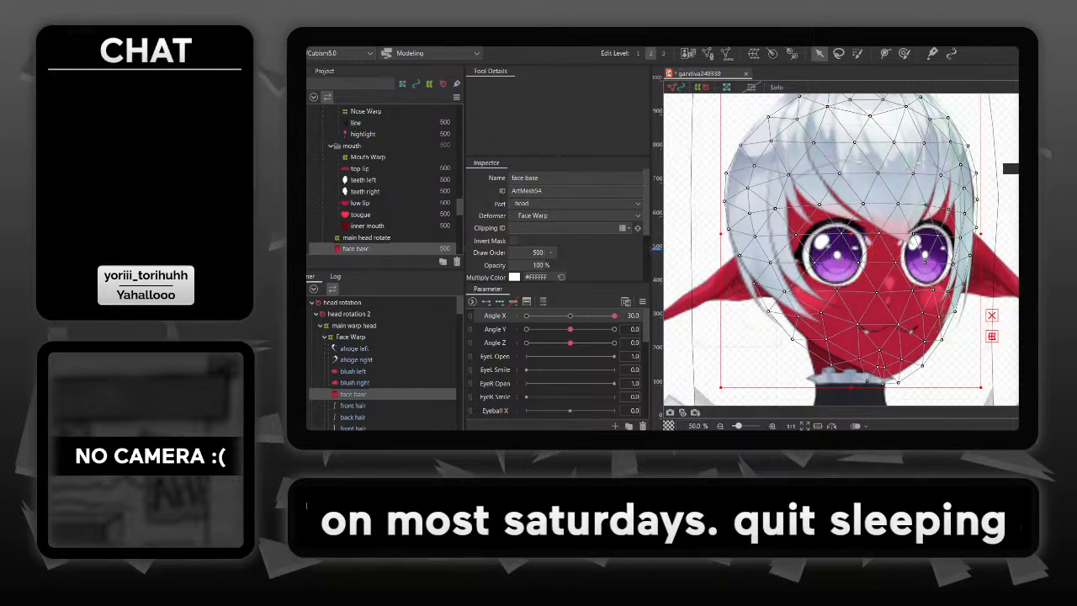
{"action": "left_click", "coordinate": [960, 185]}
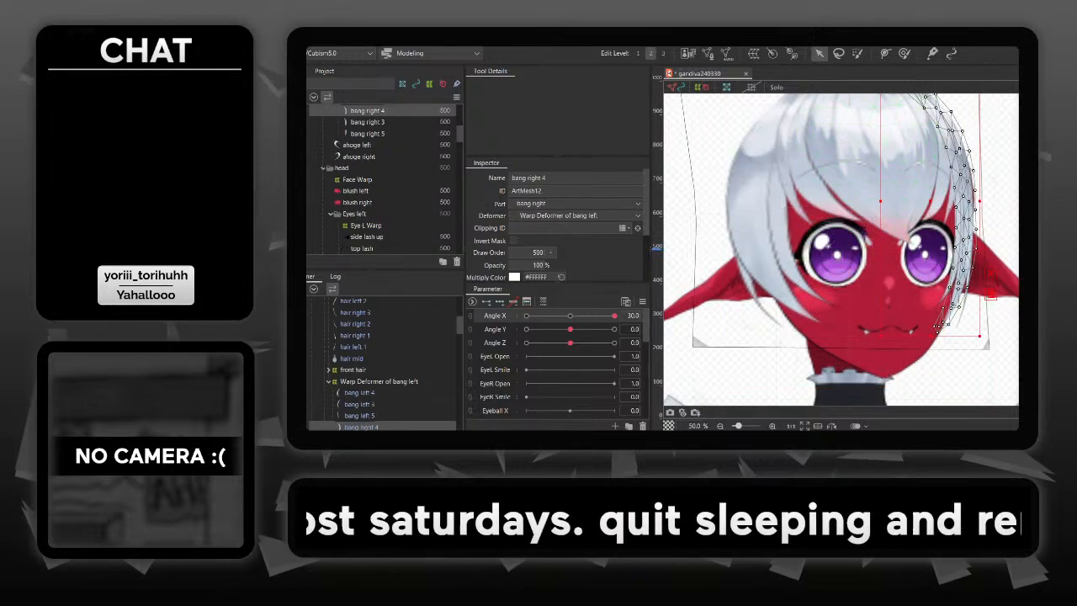
{"action": "left_click", "coordinate": [1001, 300]}
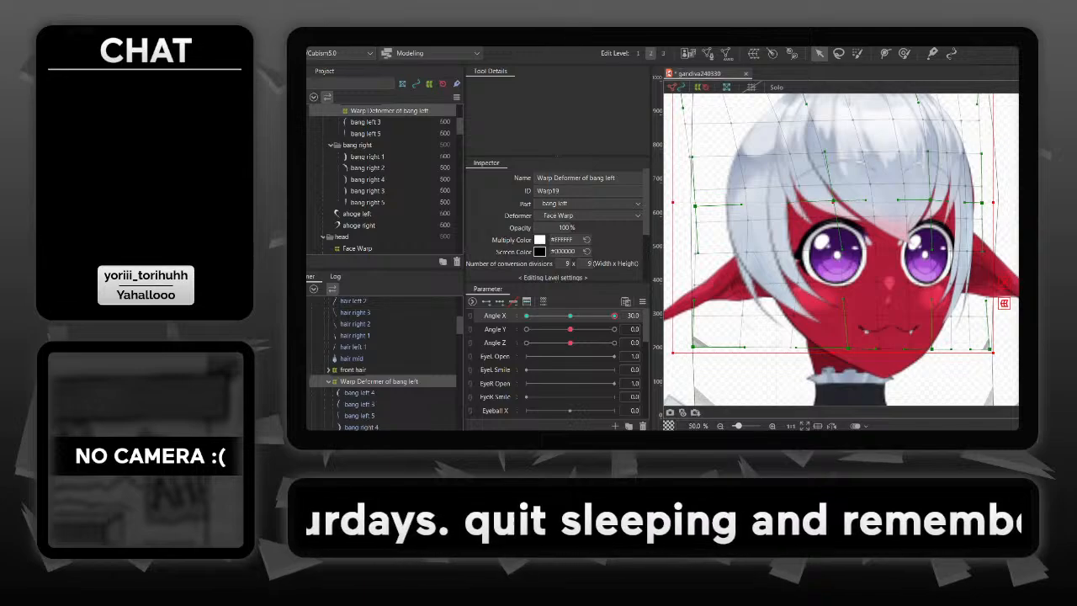
{"action": "left_click", "coordinate": [577, 177]}
{"action": "type", "text": "bang gr"}
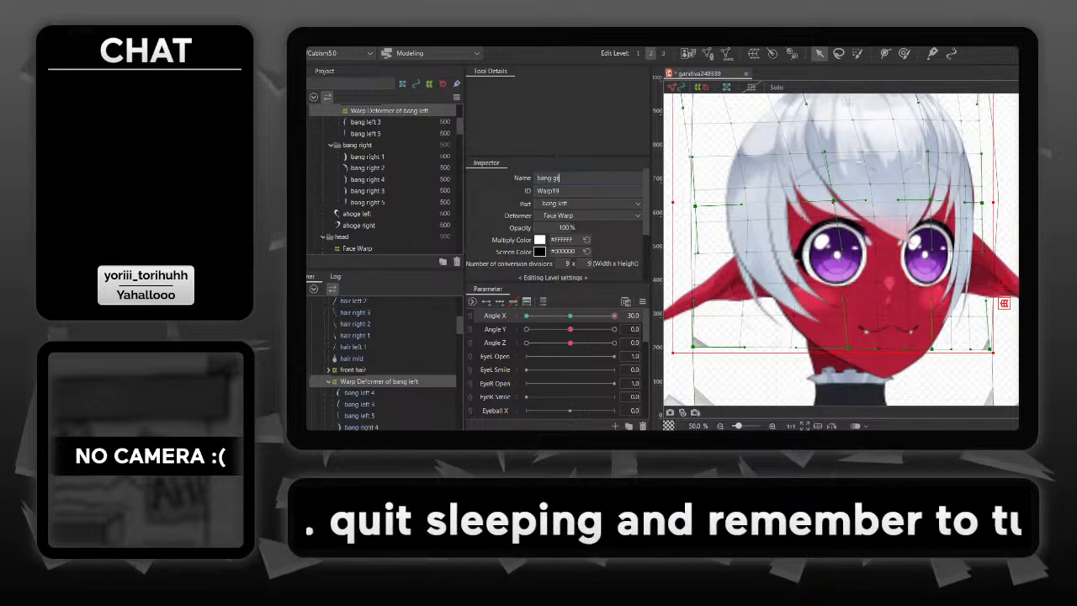
{"action": "type", "text": "ouo"}
{"action": "key", "text": "BackSpace"}
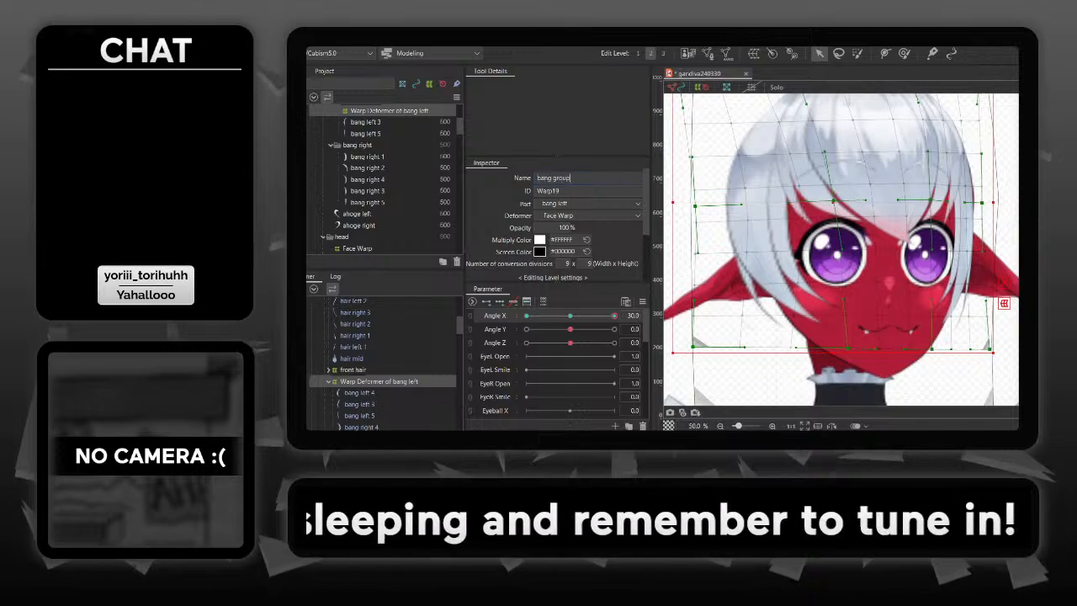
{"action": "key", "text": "Return"}
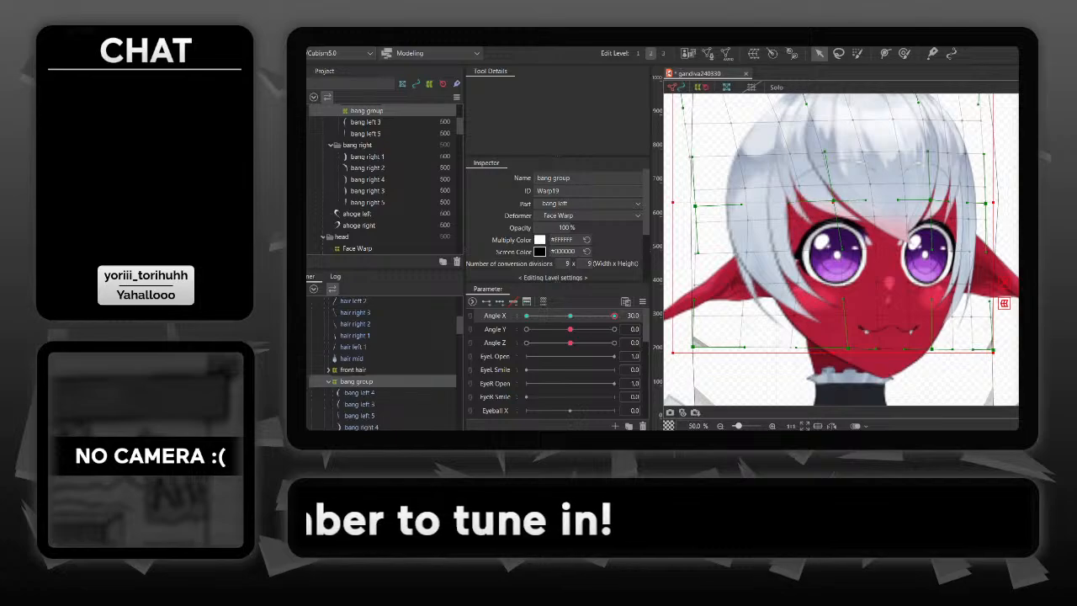
- At Angle X -30, move bang group's left-edge control points slightly outward, preview the head turn and return to Angle X 30
{"action": "left_click", "coordinate": [984, 370]}
{"action": "left_click_drag", "start_coordinate": [968, 337], "coordinate": [932, 339]}
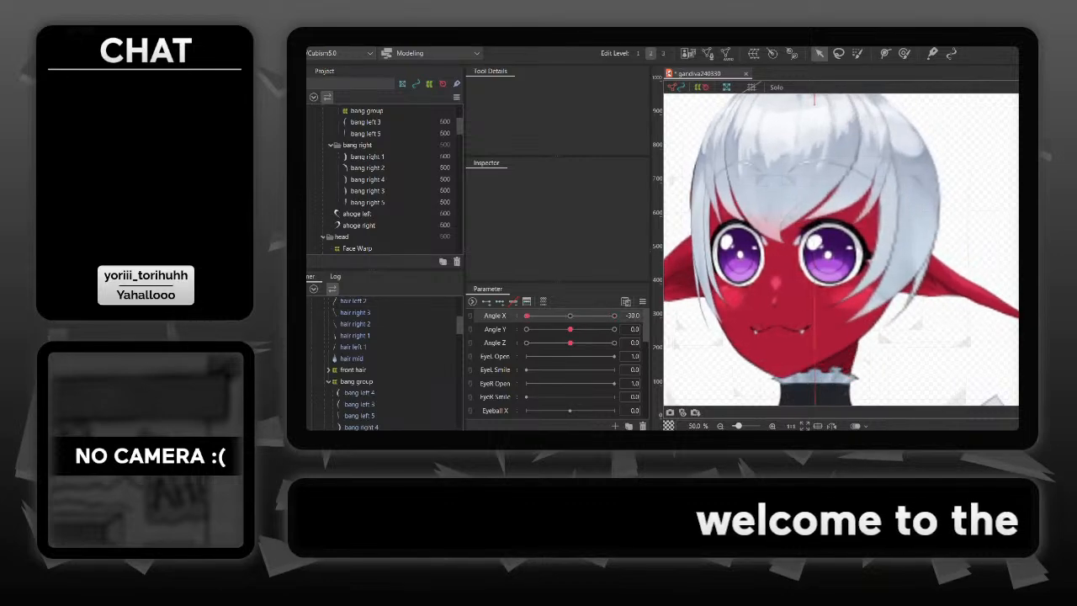
{"action": "left_click", "coordinate": [704, 236]}
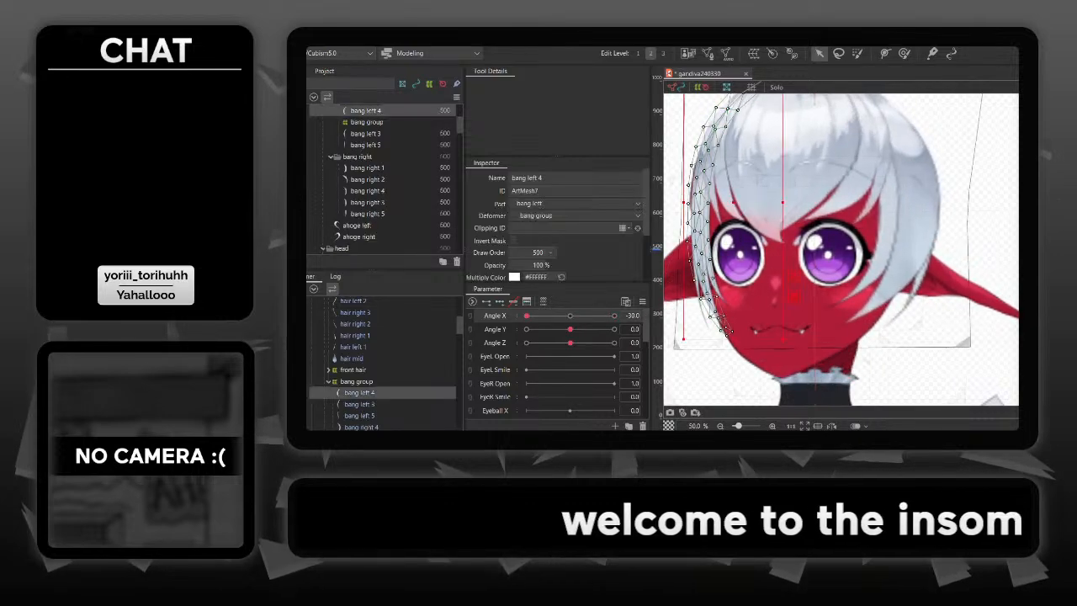
{"action": "left_click_drag", "start_coordinate": [703, 236], "coordinate": [776, 249]}
{"action": "left_click", "coordinate": [785, 333]}
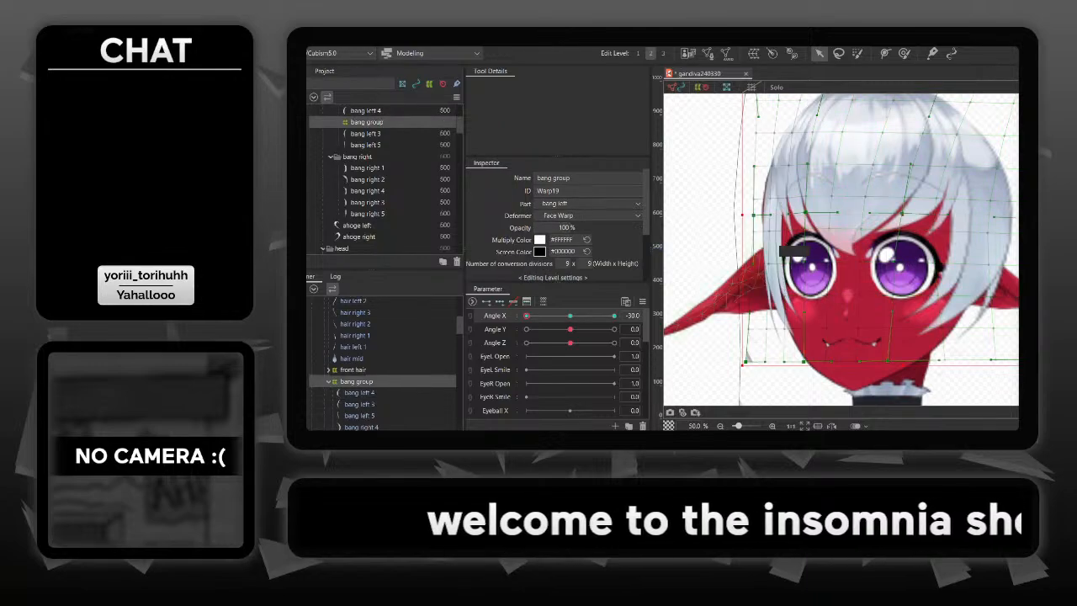
{"action": "left_click", "coordinate": [705, 362]}
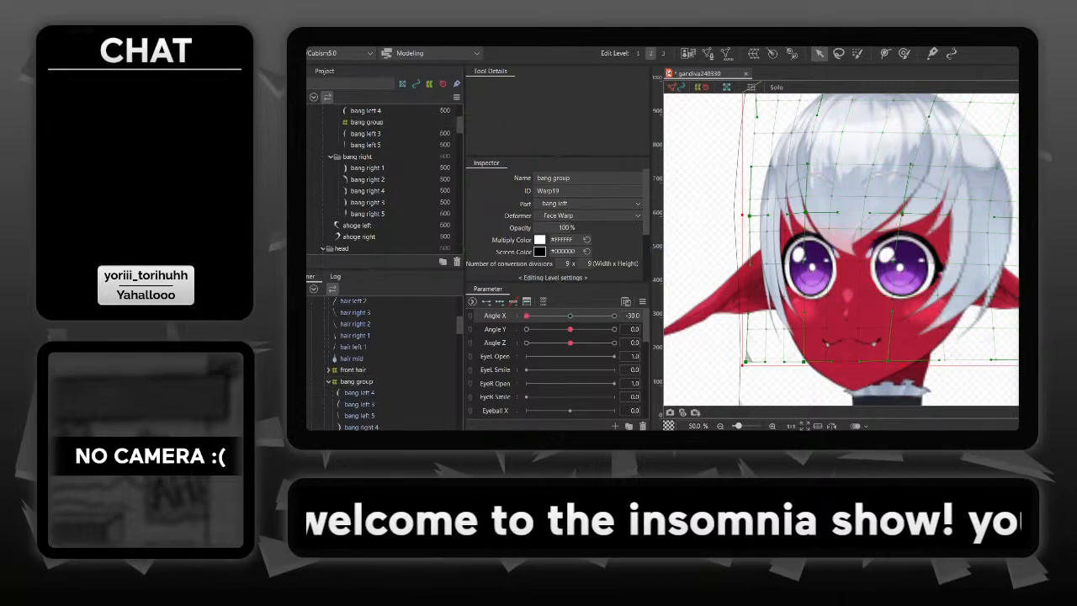
{"action": "left_click_drag", "start_coordinate": [527, 315], "coordinate": [546, 316]}
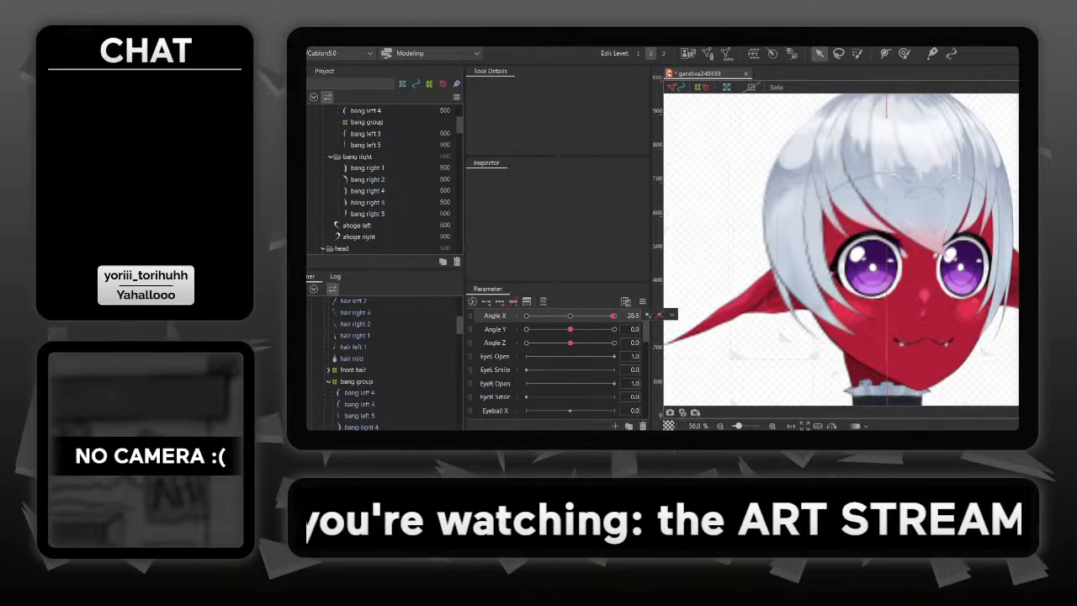
{"action": "mouse_move", "coordinate": [612, 316]}
{"action": "left_mouse_down"}
{"action": "mouse_move", "coordinate": [527, 316]}
{"action": "mouse_move", "coordinate": [613, 316]}
{"action": "left_mouse_up"}
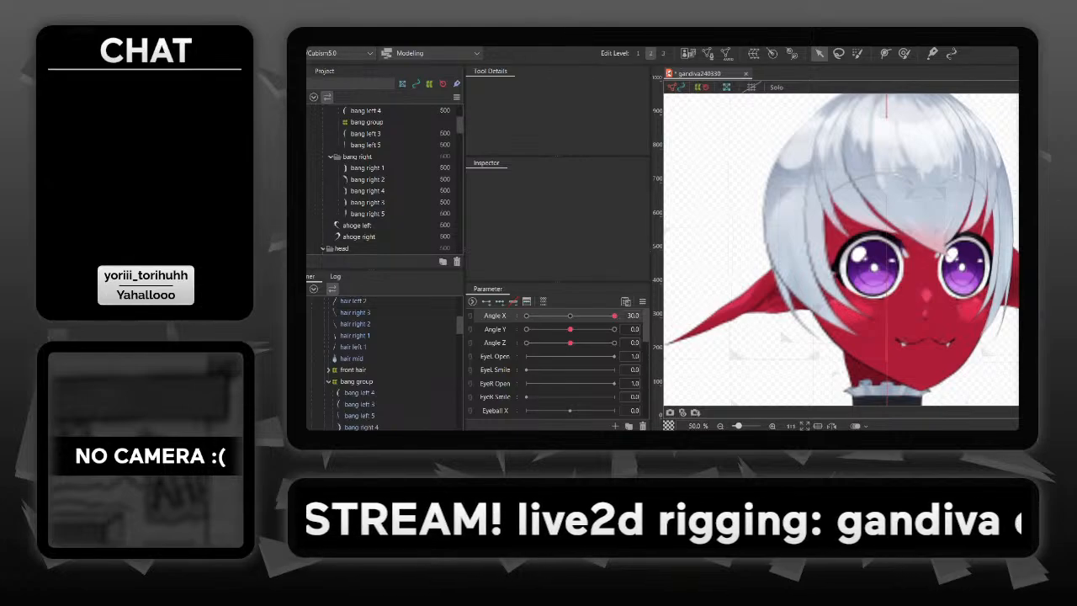
- At Angle X 30, nudge the whole Ear L Warp left, away from the face
{"action": "left_click_drag", "start_coordinate": [841, 252], "coordinate": [866, 245]}
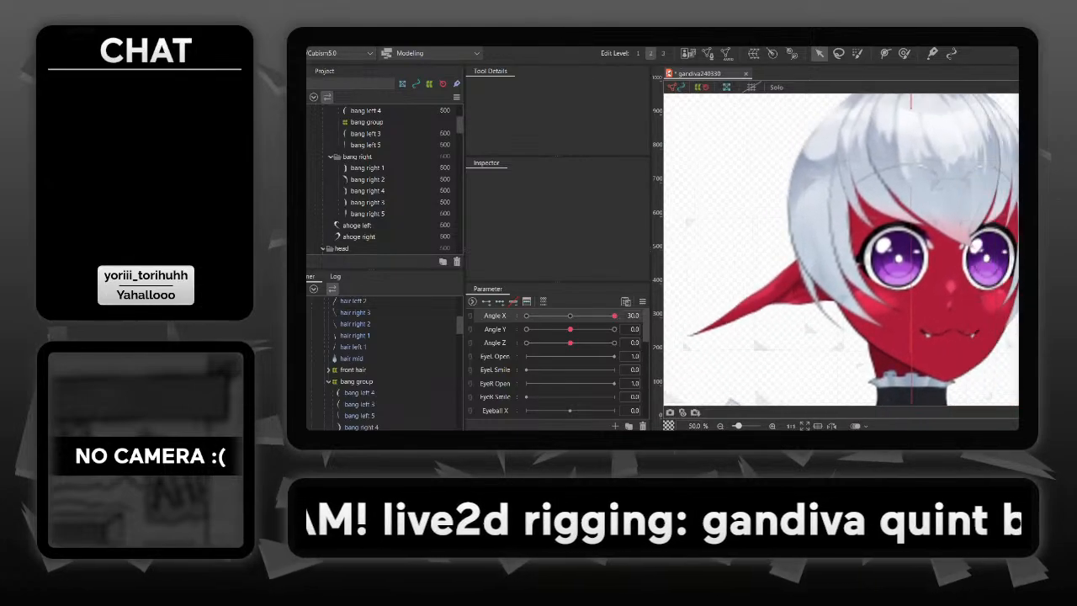
{"action": "mouse_move", "coordinate": [792, 270]}
{"action": "left_mouse_down"}
{"action": "mouse_move", "coordinate": [748, 272]}
{"action": "mouse_move", "coordinate": [784, 288]}
{"action": "mouse_move", "coordinate": [795, 279]}
{"action": "left_mouse_up"}
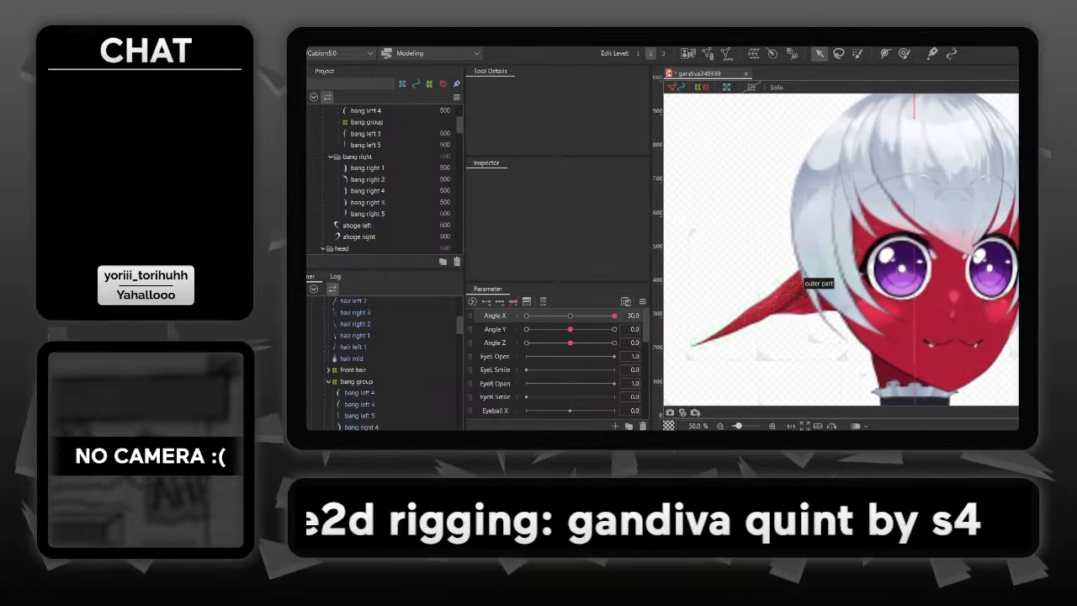
{"action": "left_click", "coordinate": [799, 281]}
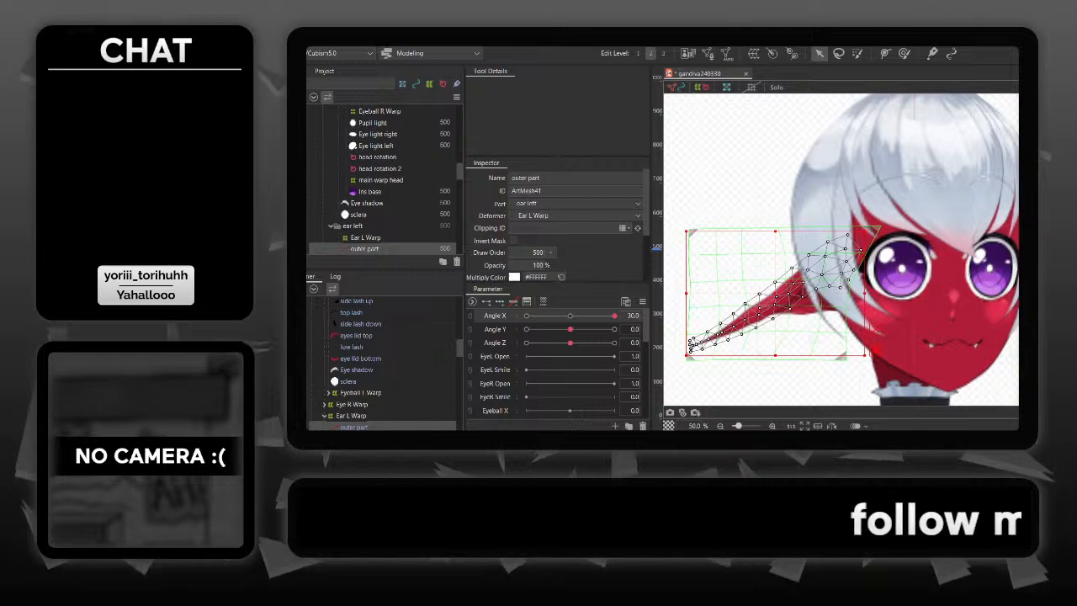
{"action": "left_click", "coordinate": [351, 416]}
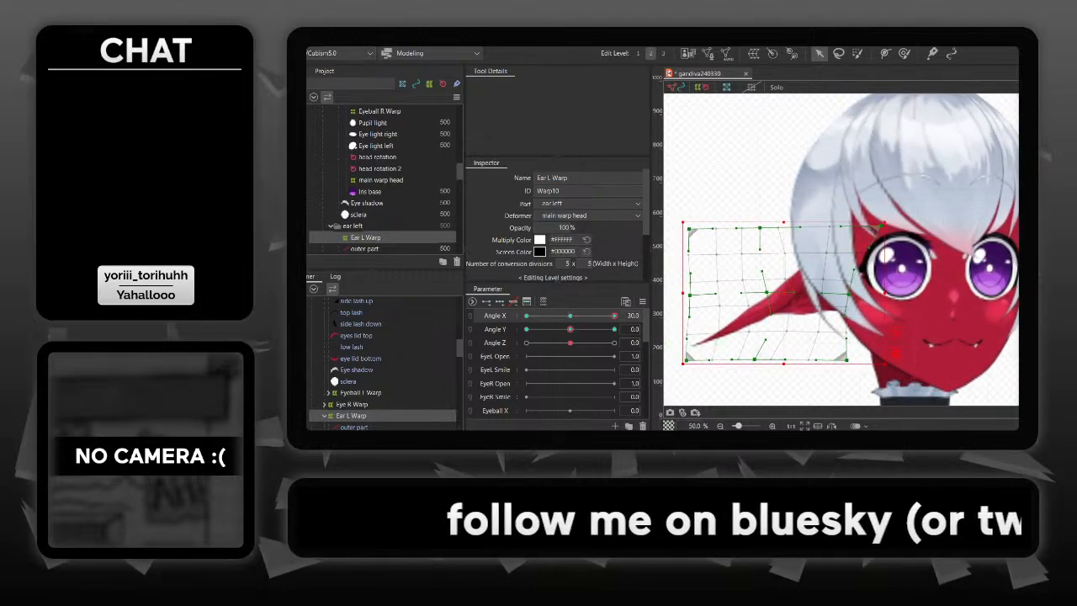
{"action": "key", "text": "Left"}
{"action": "key", "text": "Left"}
{"action": "key", "text": "Left"}
{"action": "key", "text": "Left"}
{"action": "key", "text": "Left"}
{"action": "key", "text": "Left"}
{"action": "key", "text": "Left"}
{"action": "key", "text": "Left"}
{"action": "key", "text": "Left"}
{"action": "key", "text": "Left"}
{"action": "key", "text": "Left"}
{"action": "key", "text": "Left"}
{"action": "key", "text": "Left"}
{"action": "key", "text": "Left"}
{"action": "key", "text": "Left"}
{"action": "key", "text": "Left"}
{"action": "key", "text": "Left"}
{"action": "key", "text": "Left"}
{"action": "key", "text": "Left"}
{"action": "key", "text": "Left"}
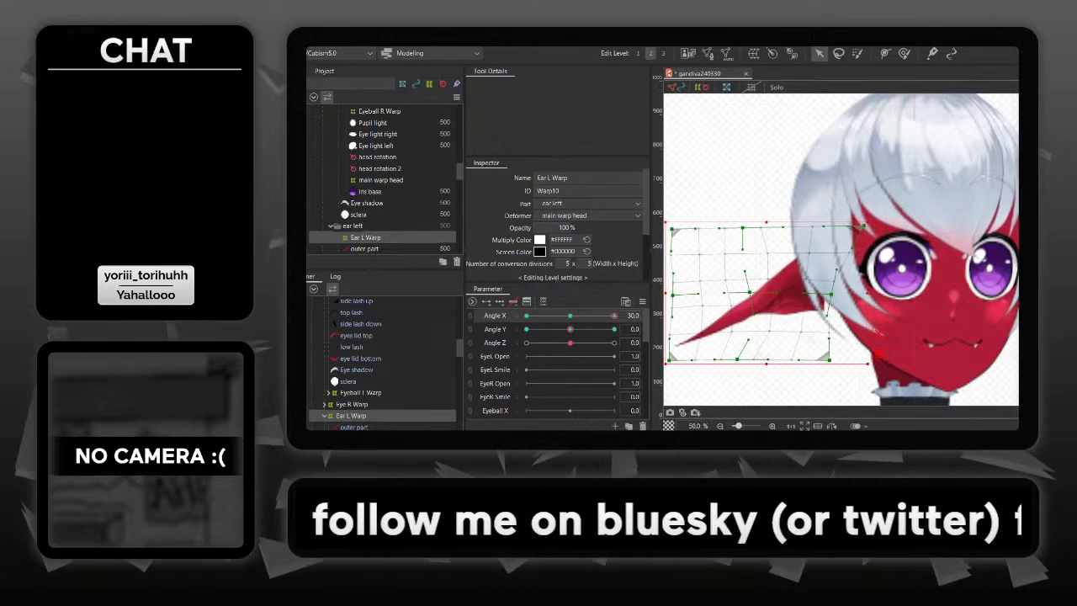
- Move Ear L Warp's lower-right corner and its center, top-middle and bottom-middle control points toward the face at Angle X 30
{"action": "left_click_drag", "start_coordinate": [830, 360], "coordinate": [876, 353]}
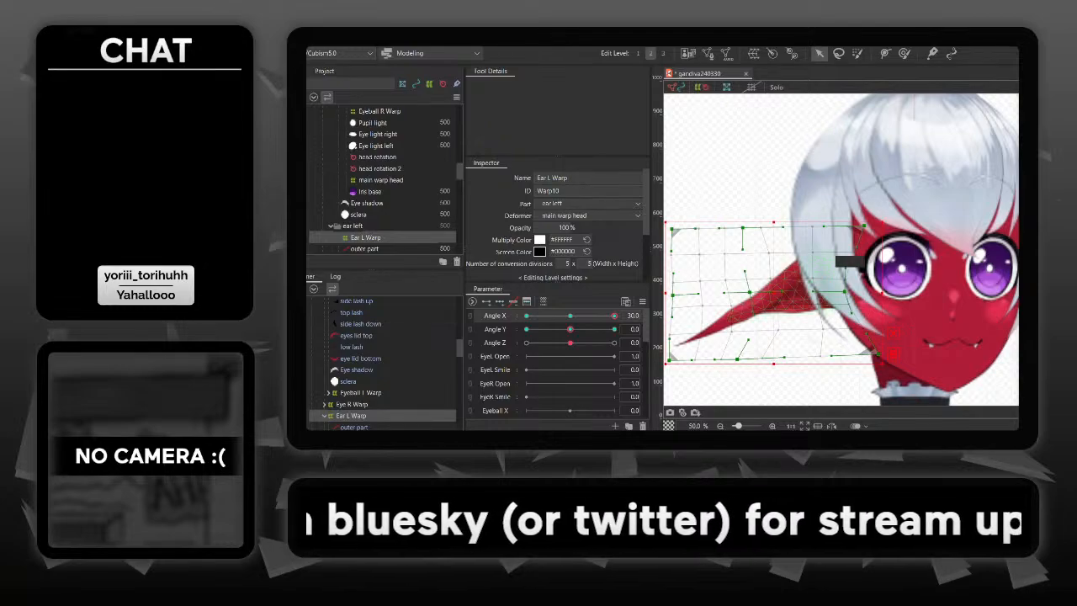
{"action": "left_click_drag", "start_coordinate": [750, 292], "coordinate": [764, 290]}
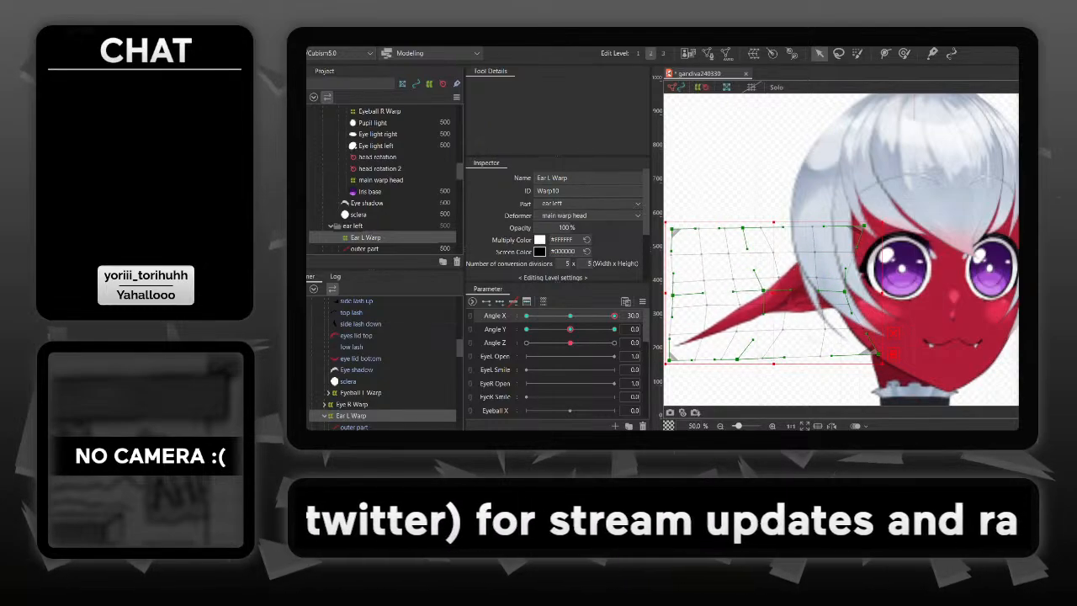
{"action": "left_click_drag", "start_coordinate": [743, 228], "coordinate": [755, 229]}
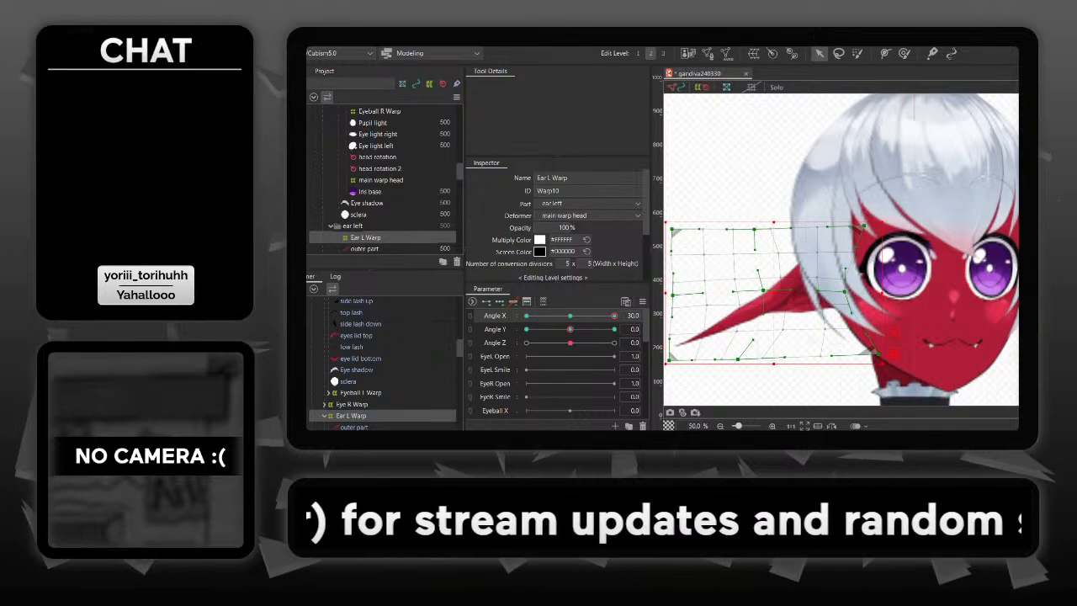
{"action": "left_click_drag", "start_coordinate": [738, 360], "coordinate": [758, 358]}
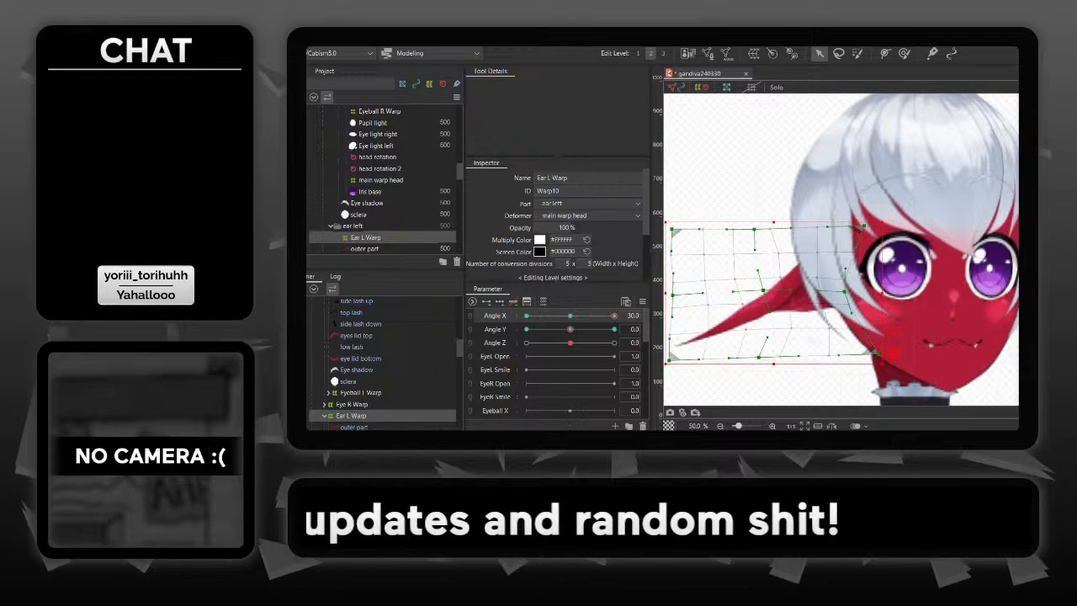
{"action": "mouse_move", "coordinate": [614, 316]}
{"action": "left_mouse_down"}
{"action": "mouse_move", "coordinate": [561, 316]}
{"action": "mouse_move", "coordinate": [614, 316]}
{"action": "left_mouse_up"}
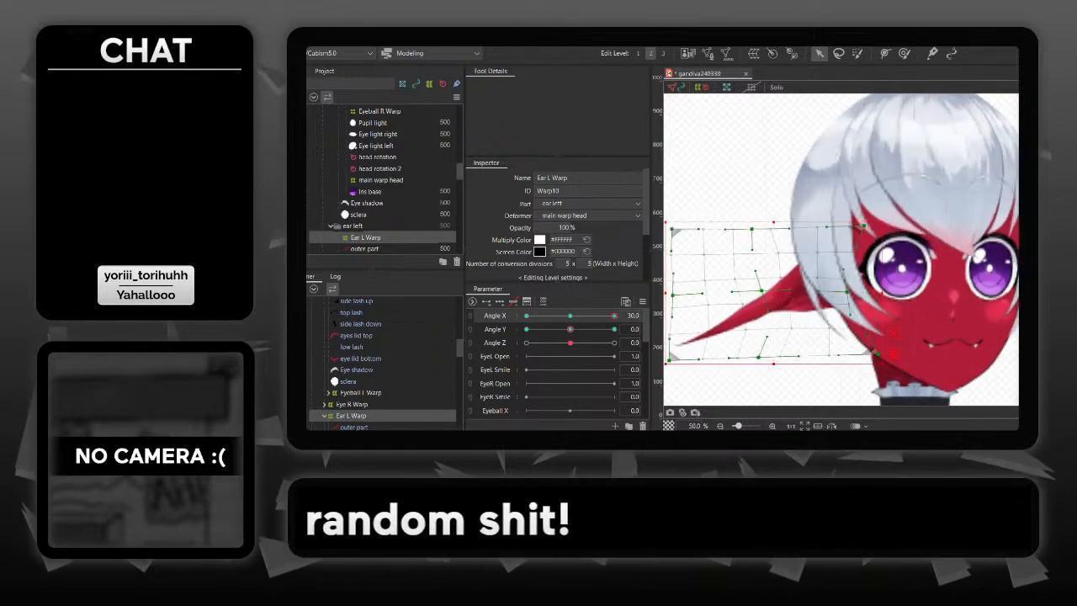
- At Angle X 30, move Ear L Warp's lower-left, middle-left and upper-left control points inward toward the face
{"action": "left_click_drag", "start_coordinate": [935, 272], "coordinate": [987, 272]}
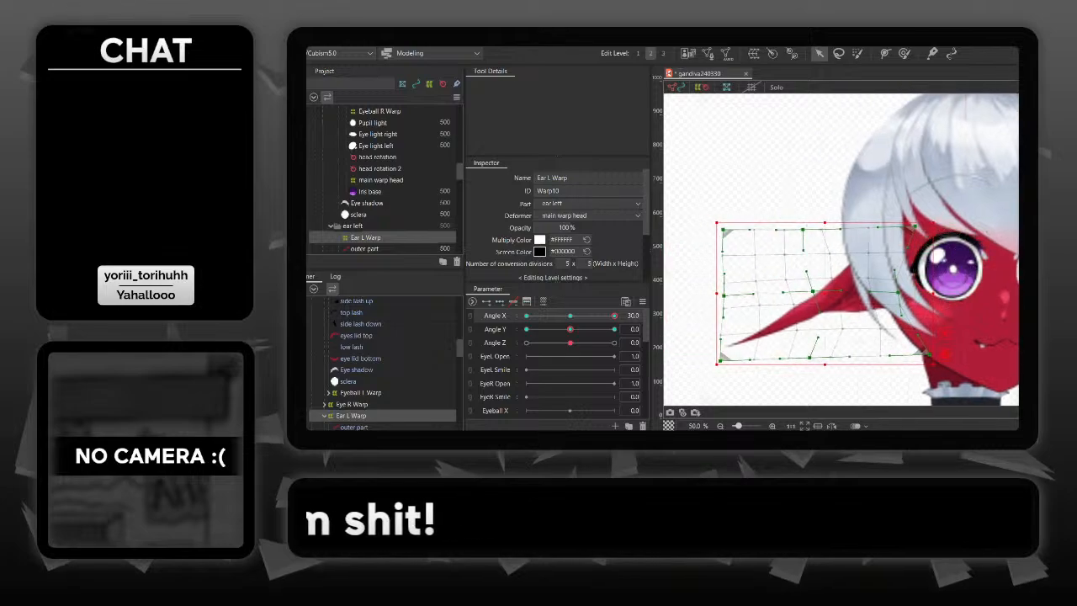
{"action": "left_click_drag", "start_coordinate": [721, 361], "coordinate": [746, 358]}
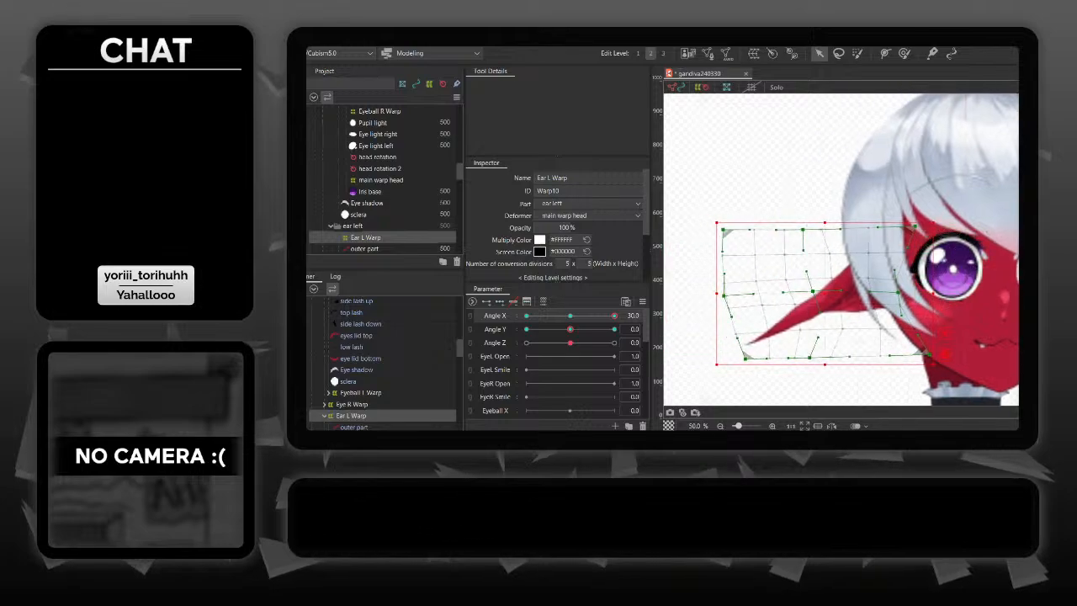
{"action": "left_click_drag", "start_coordinate": [723, 294], "coordinate": [749, 288]}
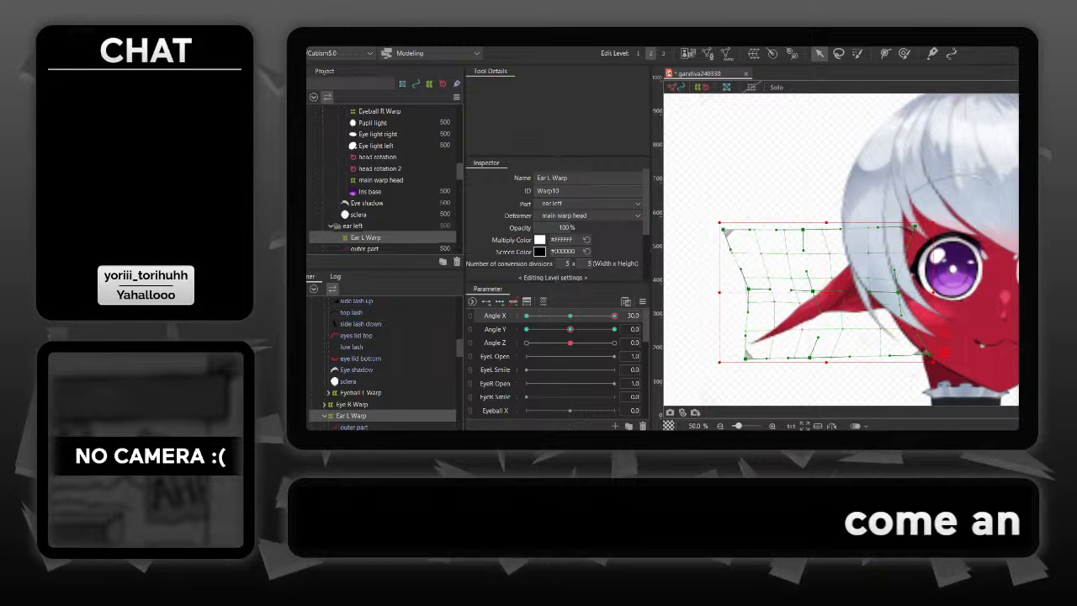
{"action": "left_click_drag", "start_coordinate": [724, 229], "coordinate": [745, 231]}
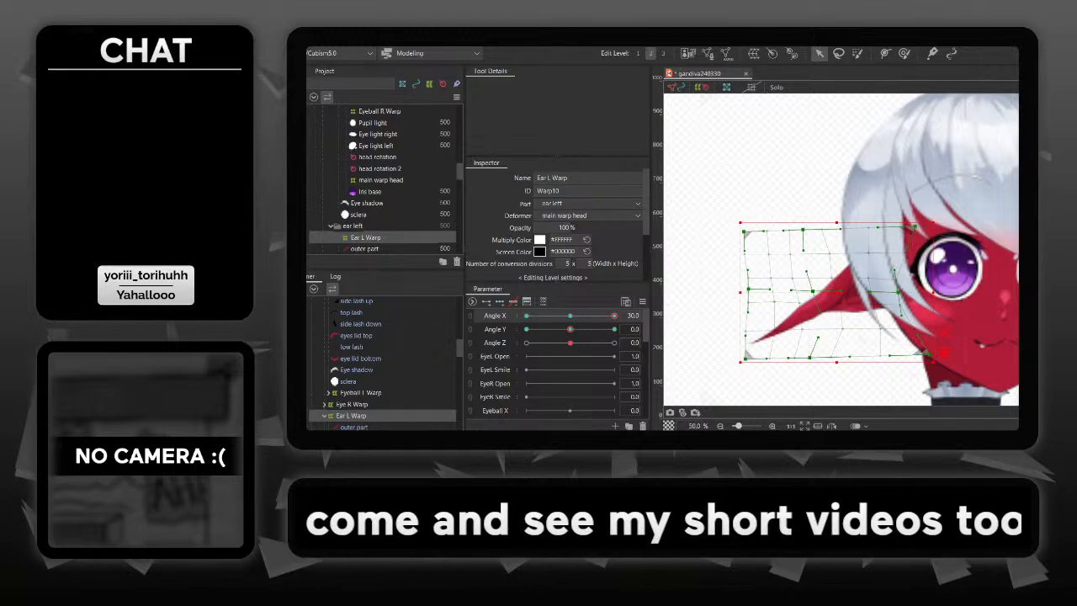
{"action": "mouse_move", "coordinate": [614, 316]}
{"action": "left_mouse_down"}
{"action": "mouse_move", "coordinate": [569, 316]}
{"action": "mouse_move", "coordinate": [614, 316]}
{"action": "left_mouse_up"}
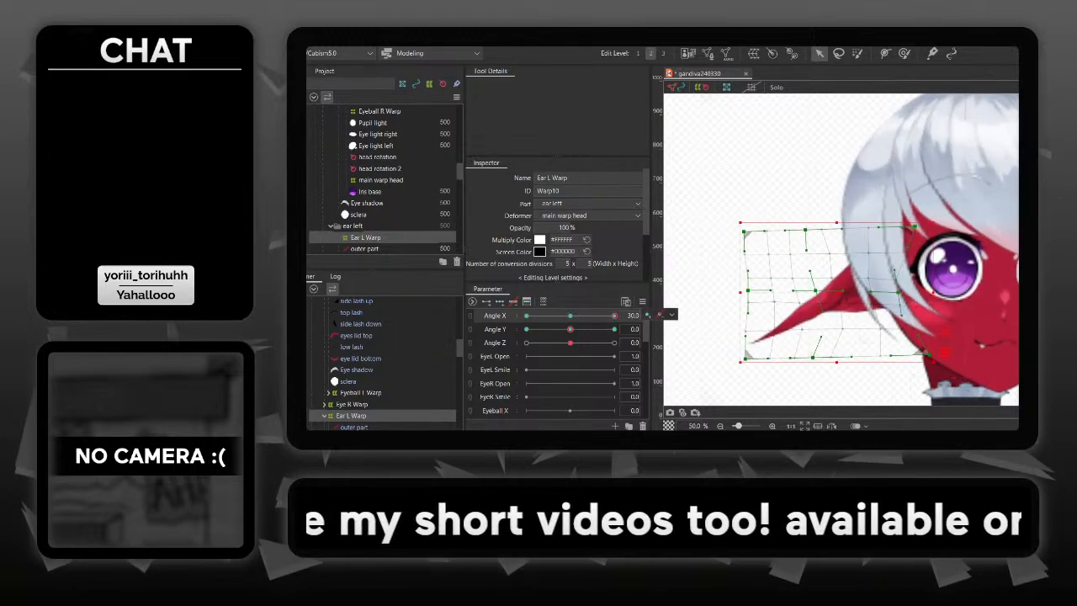
- Set Angle X to 0 and delete Ear L Warp's keys on Angle X and Angle Y
{"action": "left_click", "coordinate": [634, 316]}
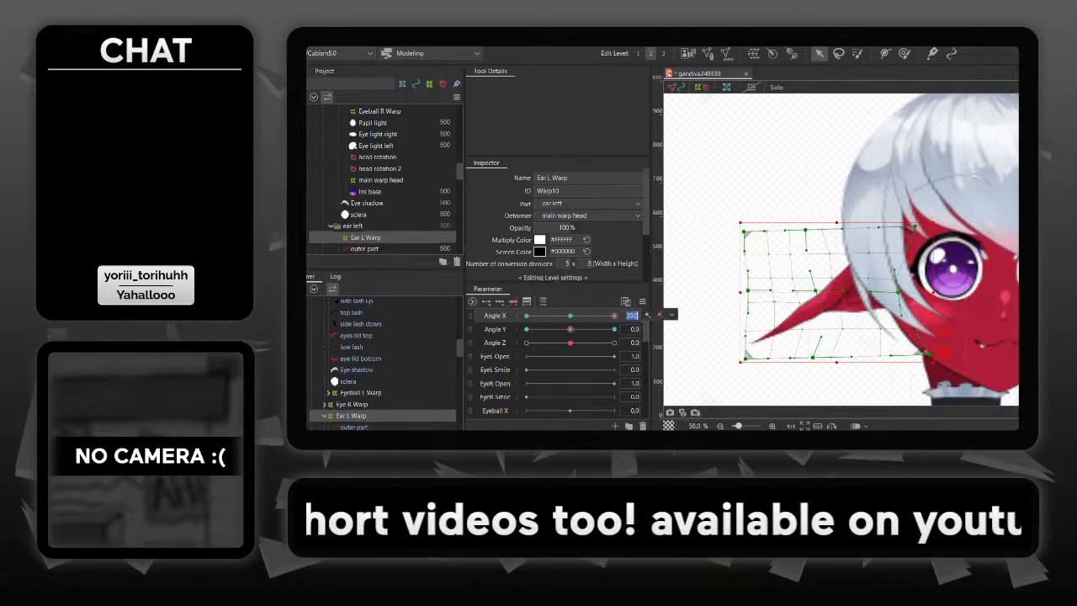
{"action": "type", "text": "0"}
{"action": "key", "text": "Return"}
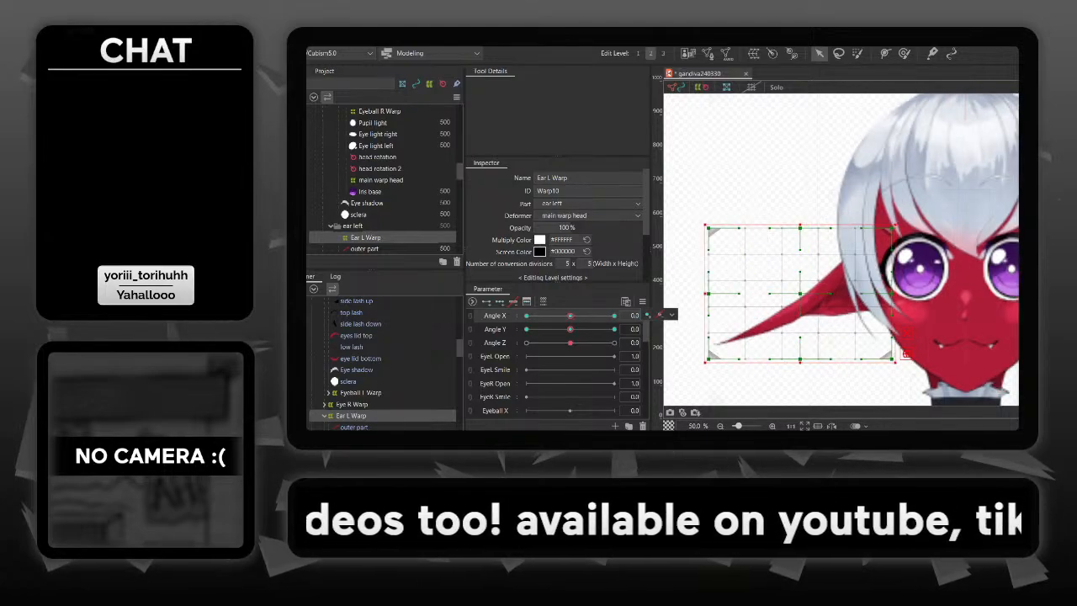
{"action": "left_click", "coordinate": [514, 302]}
{"action": "left_click", "coordinate": [496, 329]}
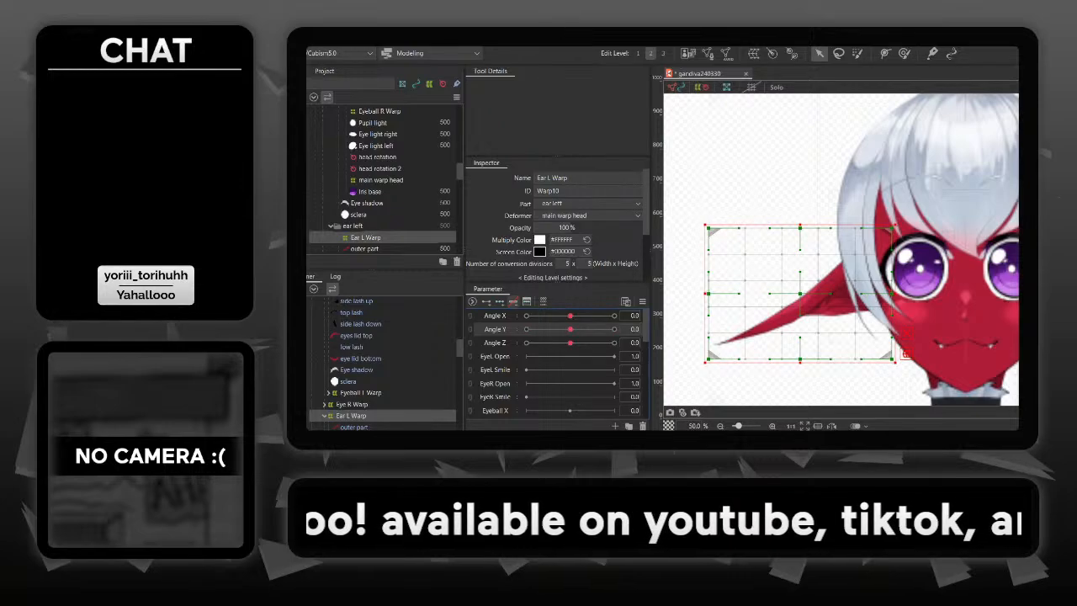
- Select Ear R Warp around the opposite ear and delete its keys on Angle X and Angle Y
{"action": "left_click_drag", "start_coordinate": [897, 268], "coordinate": [786, 269]}
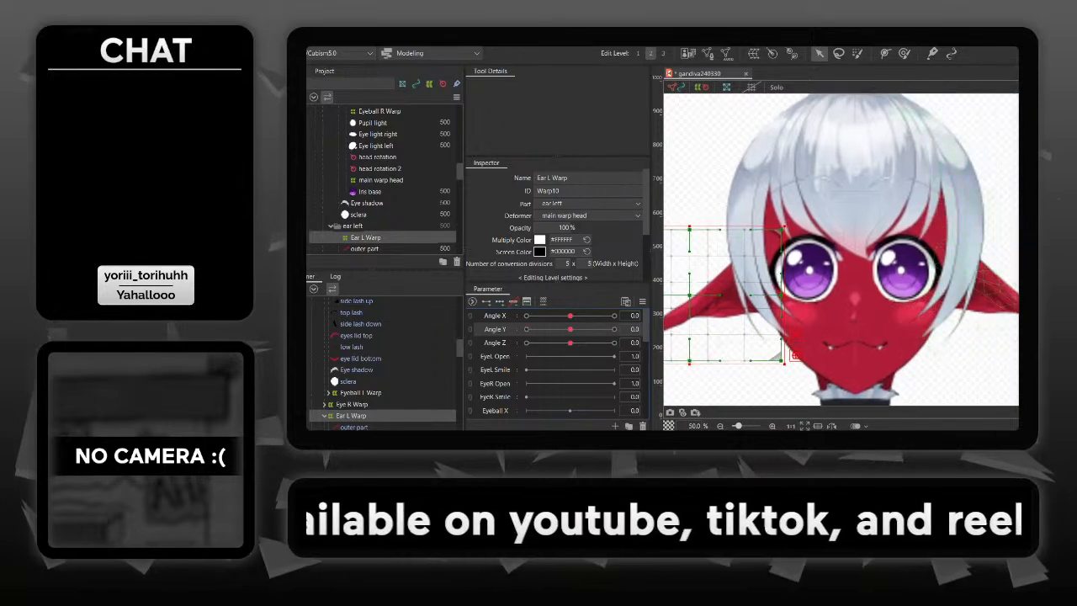
{"action": "left_click", "coordinate": [993, 293]}
{"action": "left_click_drag", "start_coordinate": [976, 299], "coordinate": [894, 301]}
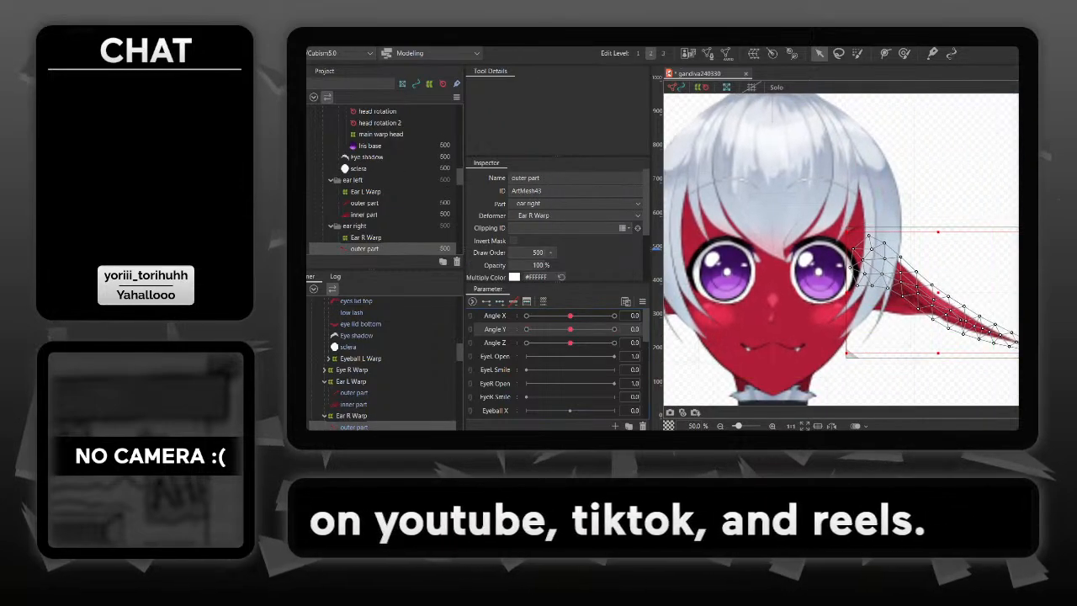
{"action": "left_click", "coordinate": [833, 330]}
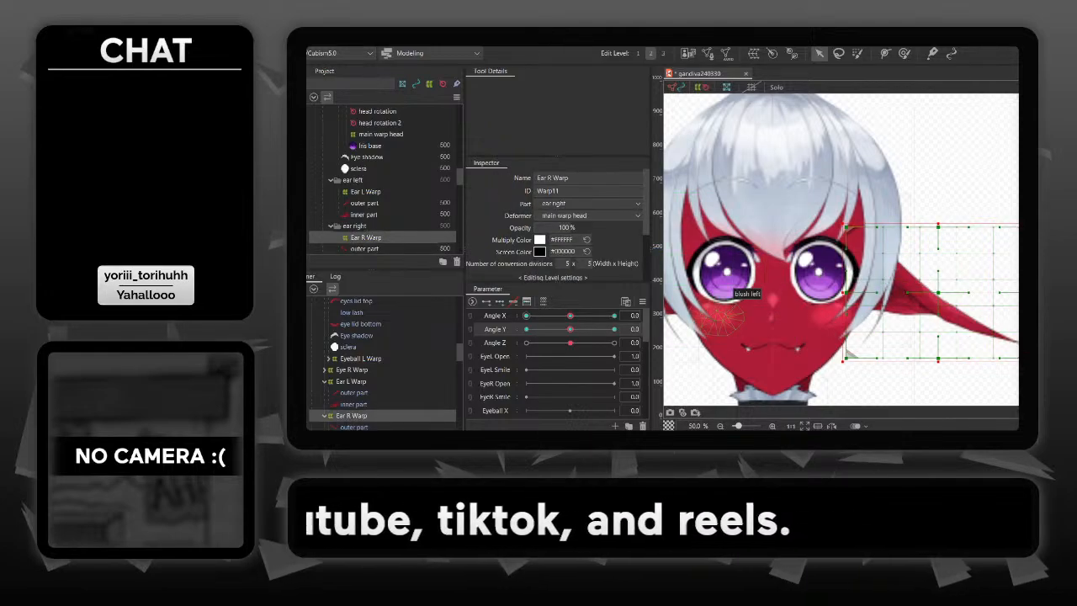
{"action": "left_click", "coordinate": [495, 316]}
{"action": "left_click", "coordinate": [513, 302]}
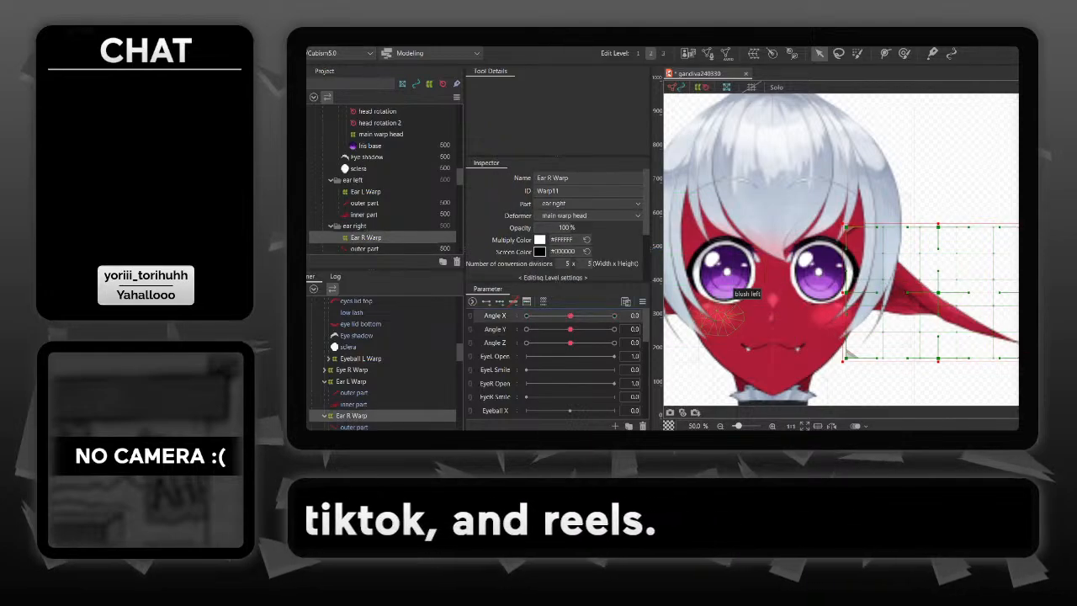
- Select the Ear L Warp deformer again and save the gandiva240330 model
{"action": "left_click_drag", "start_coordinate": [848, 351], "coordinate": [1043, 340]}
{"action": "left_click", "coordinate": [812, 294]}
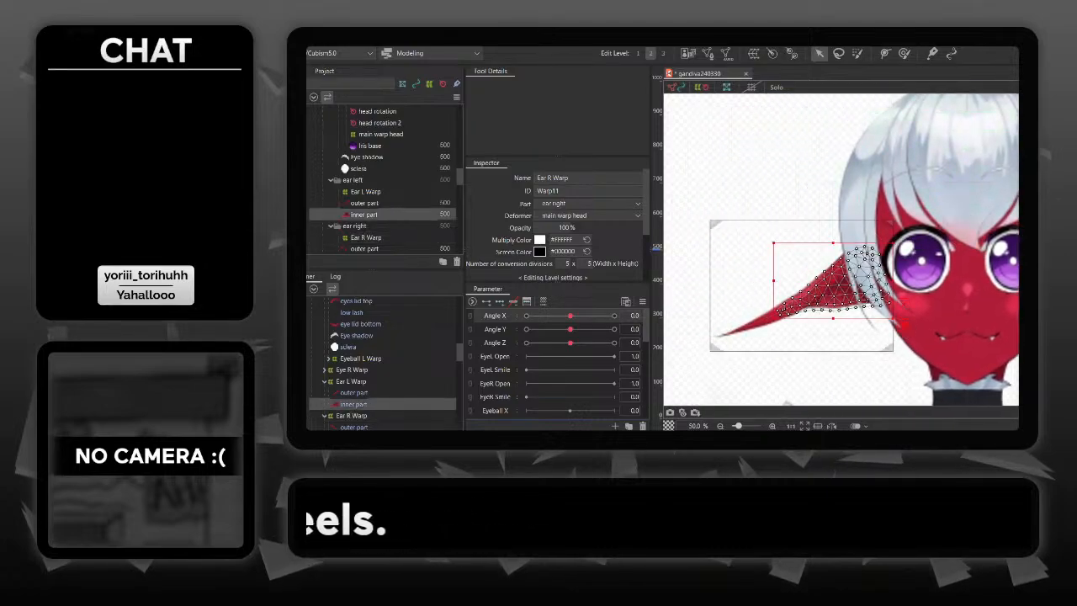
{"action": "left_click", "coordinate": [747, 246]}
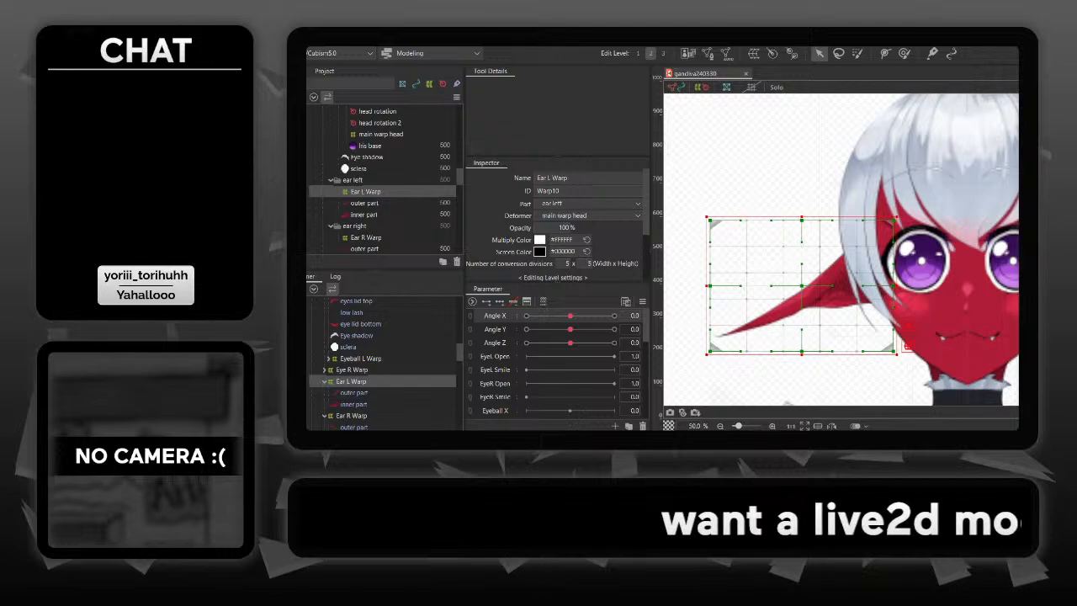
- Close the gandiva240330 model and open the recent file doc-2.5-master.cmo3
{"action": "key", "text": "ctrl+w"}
{"action": "left_click", "coordinate": [295, 39]}
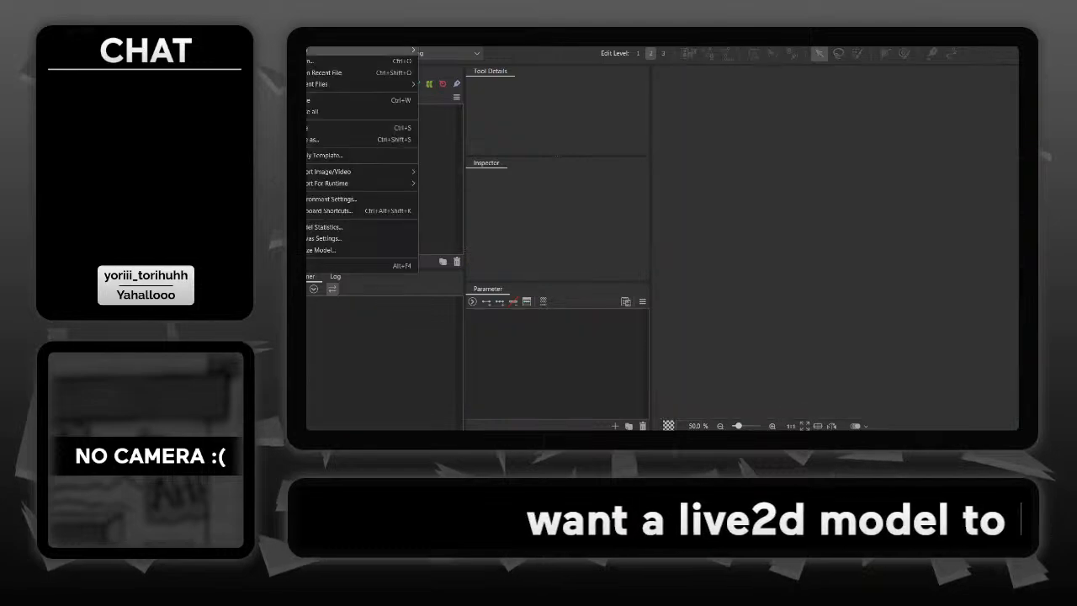
{"action": "mouse_move", "coordinate": [324, 84]}
{"action": "left_click", "coordinate": [461, 107]}
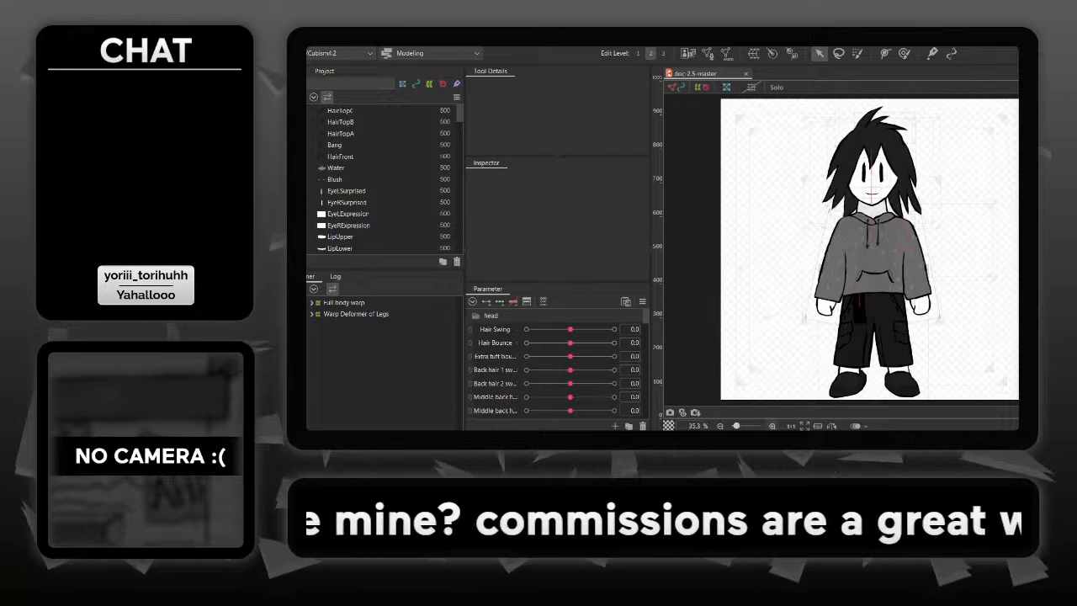
- Examine the face of the doc-2.5-master model closely, from the eyes down to the mouth
{"action": "scroll", "coordinate": [872, 249], "scroll_direction": "up", "scroll_amount": 2}
{"action": "left_click_drag", "start_coordinate": [872, 250], "coordinate": [863, 344]}
{"action": "left_click_drag", "start_coordinate": [884, 206], "coordinate": [882, 268]}
{"action": "scroll", "coordinate": [872, 252], "scroll_direction": "up", "scroll_amount": 4}
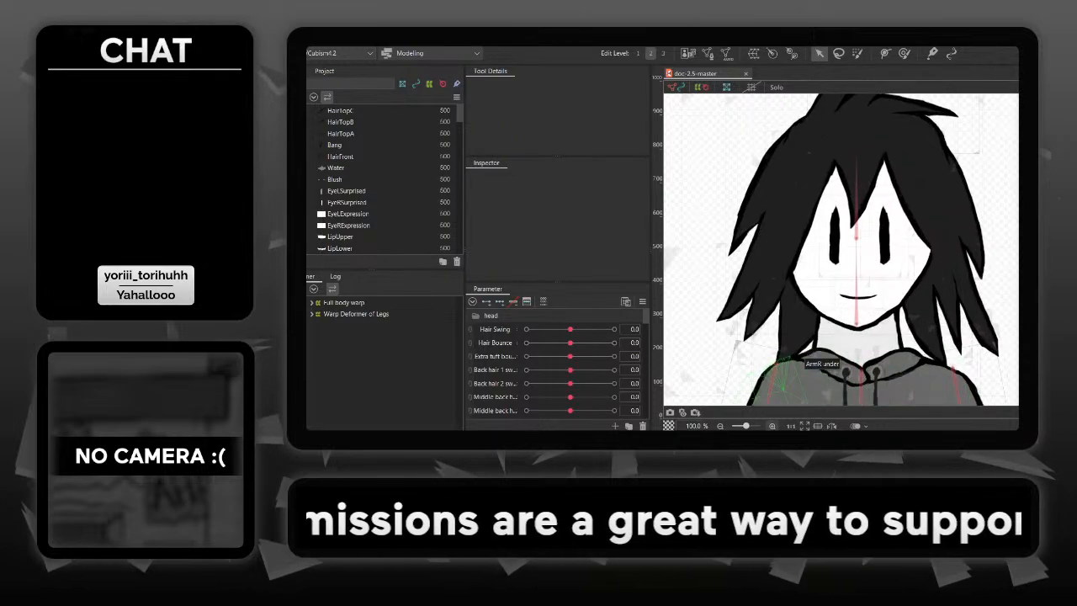
{"action": "left_click", "coordinate": [773, 427]}
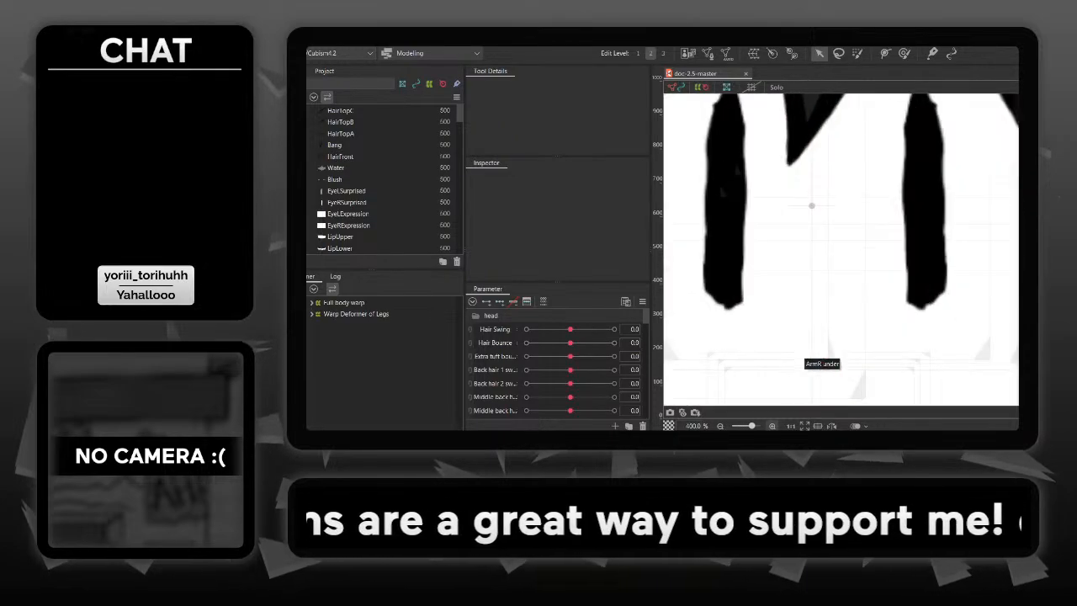
{"action": "left_click_drag", "start_coordinate": [815, 271], "coordinate": [829, 201]}
{"action": "left_click_drag", "start_coordinate": [828, 337], "coordinate": [845, 333]}
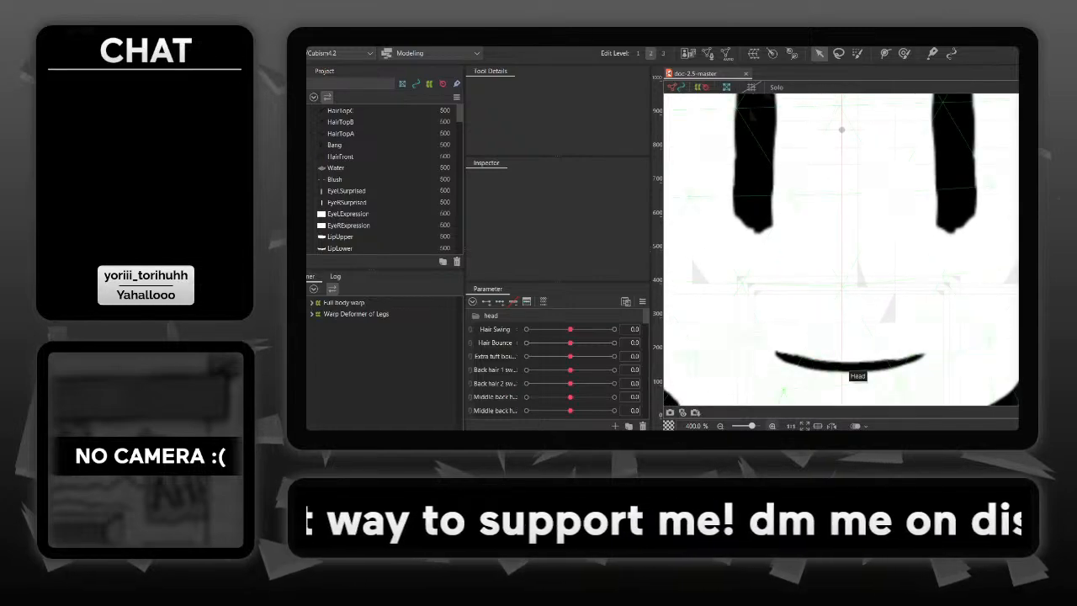
{"action": "scroll", "coordinate": [851, 370], "scroll_direction": "up", "scroll_amount": 5}
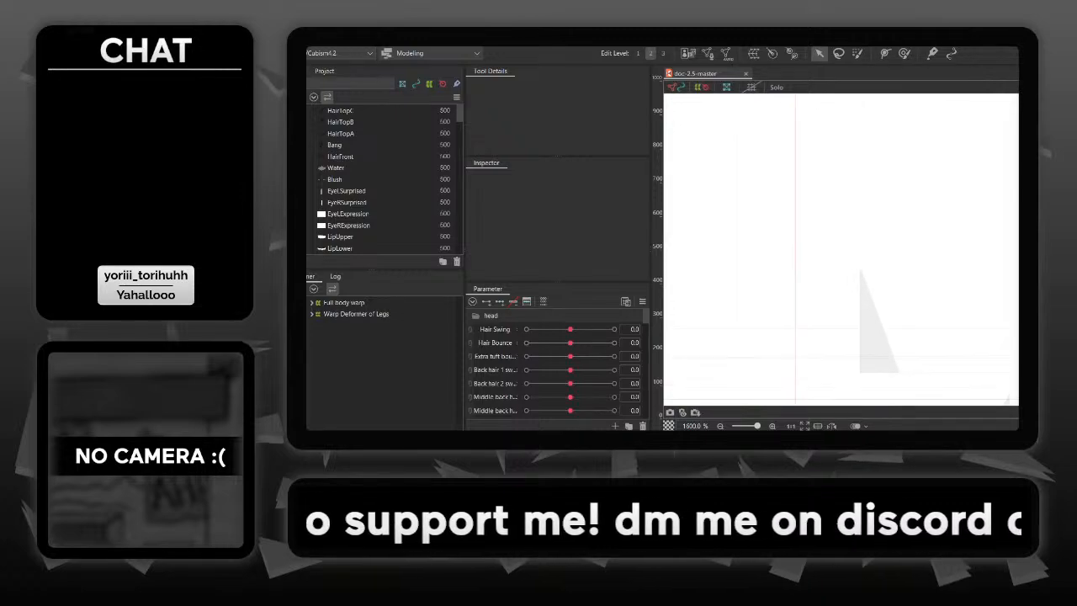
{"action": "left_click_drag", "start_coordinate": [851, 371], "coordinate": [861, 314]}
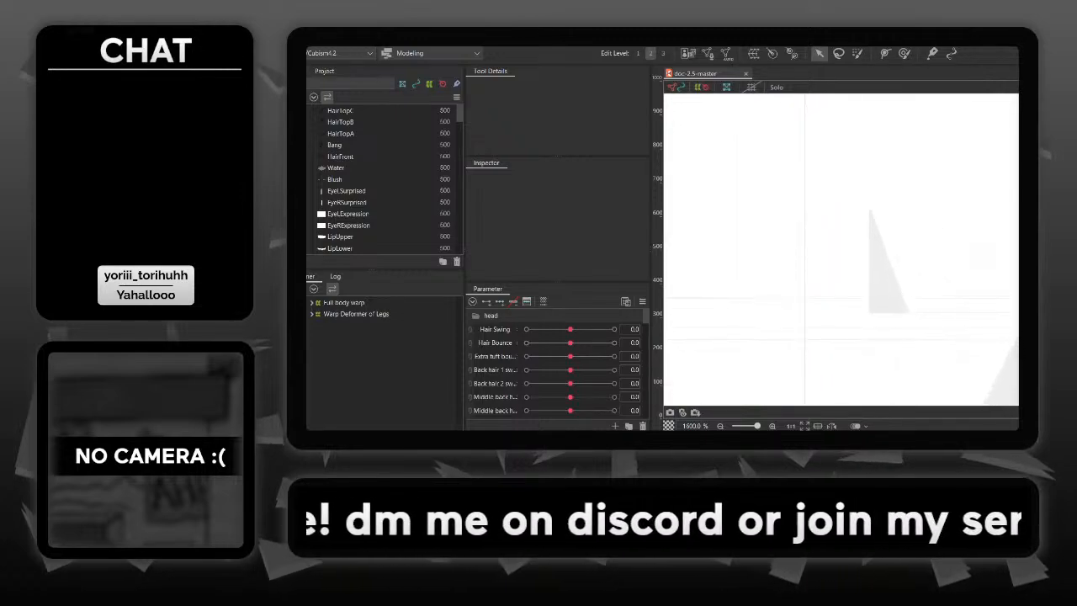
{"action": "scroll", "coordinate": [841, 329], "scroll_direction": "down", "scroll_amount": 3}
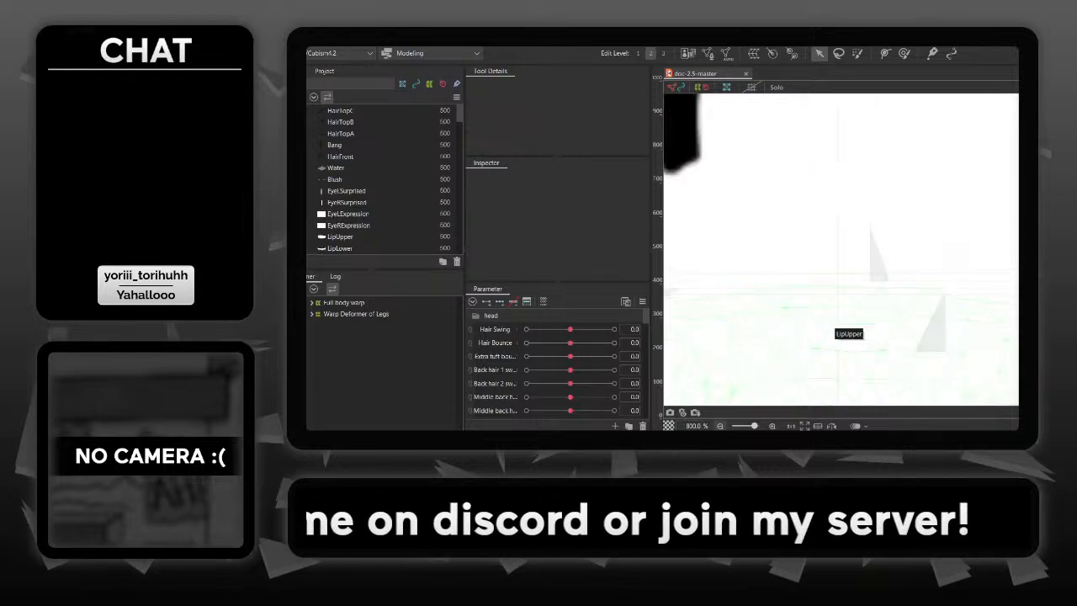
{"action": "scroll", "coordinate": [842, 328], "scroll_direction": "down", "scroll_amount": 2}
{"action": "left_click_drag", "start_coordinate": [761, 383], "coordinate": [752, 365]}
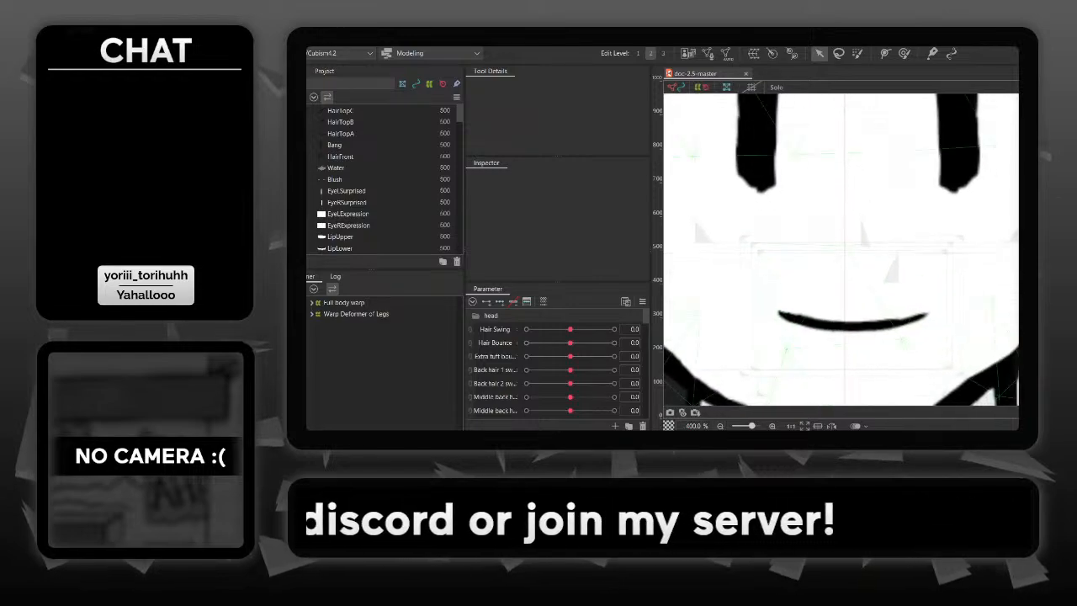
- Hide the deformers on the canvas and inspect the model's mouth, whole head and hair
{"action": "left_click", "coordinate": [702, 88]}
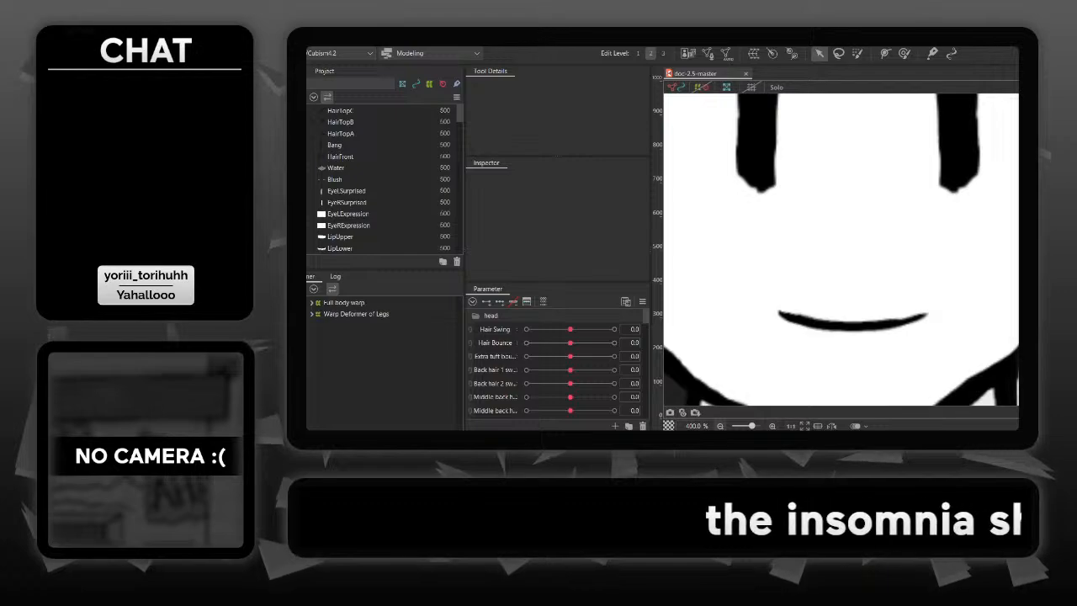
{"action": "scroll", "coordinate": [872, 248], "scroll_direction": "down", "scroll_amount": 1}
{"action": "scroll", "coordinate": [841, 249], "scroll_direction": "down", "scroll_amount": 3}
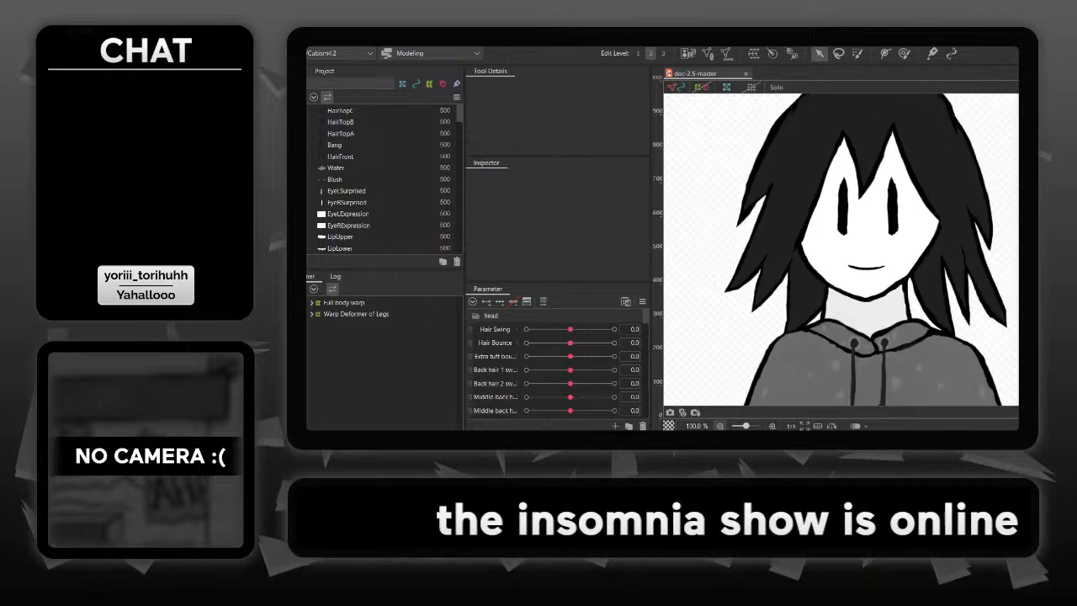
{"action": "scroll", "coordinate": [842, 249], "scroll_direction": "down", "scroll_amount": 1}
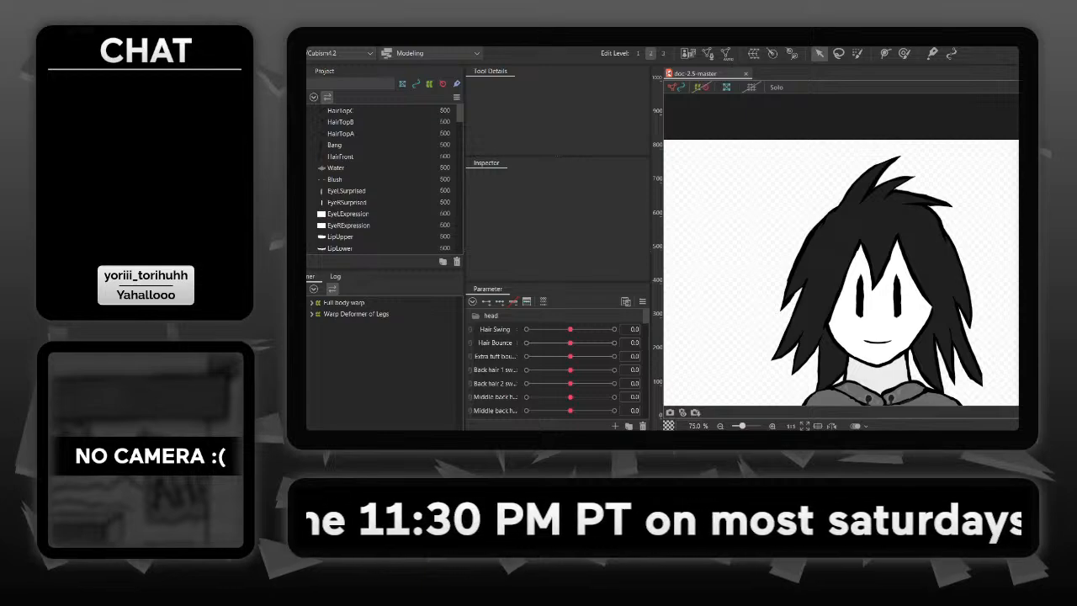
{"action": "left_click_drag", "start_coordinate": [855, 294], "coordinate": [841, 249]}
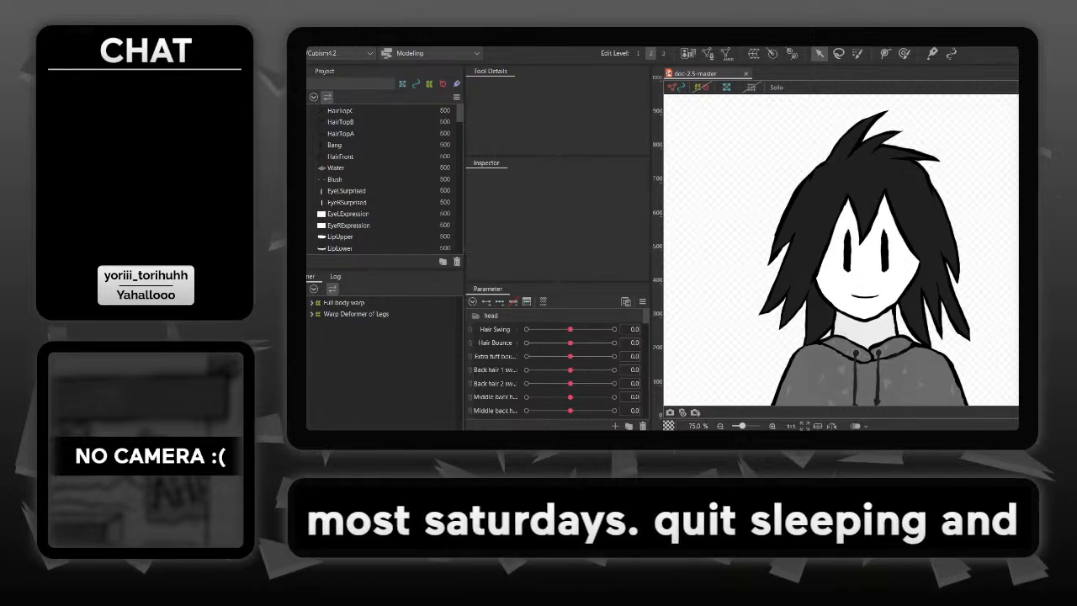
- Close doc-2.5-master and reopen the recent file gandiva240330.cmo3
{"action": "key", "text": "ctrl+w"}
{"action": "key", "text": "alt+f"}
{"action": "mouse_move", "coordinate": [360, 84]}
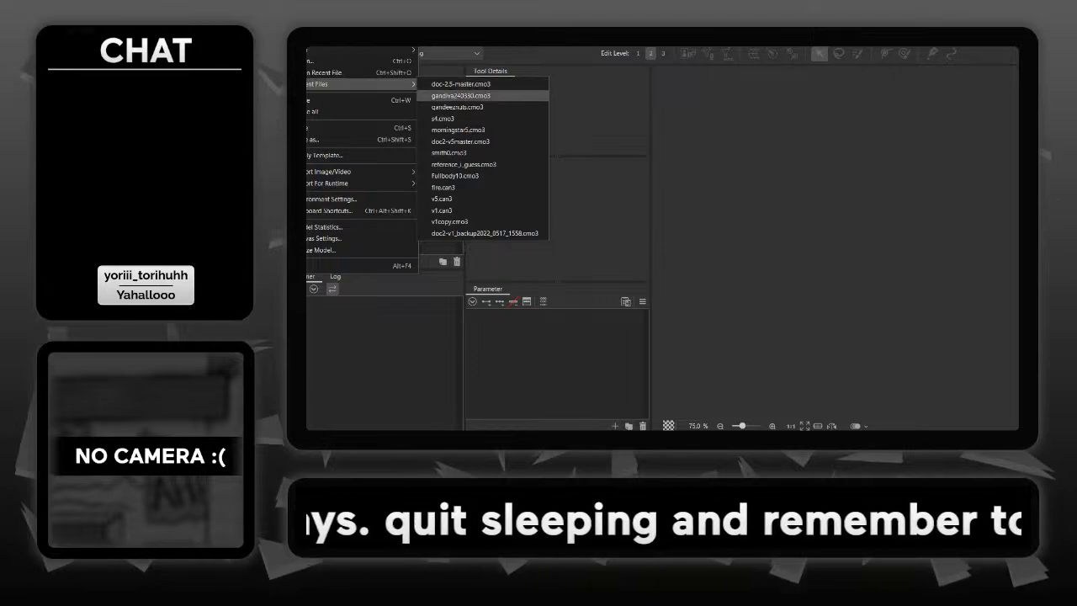
{"action": "left_click", "coordinate": [461, 95]}
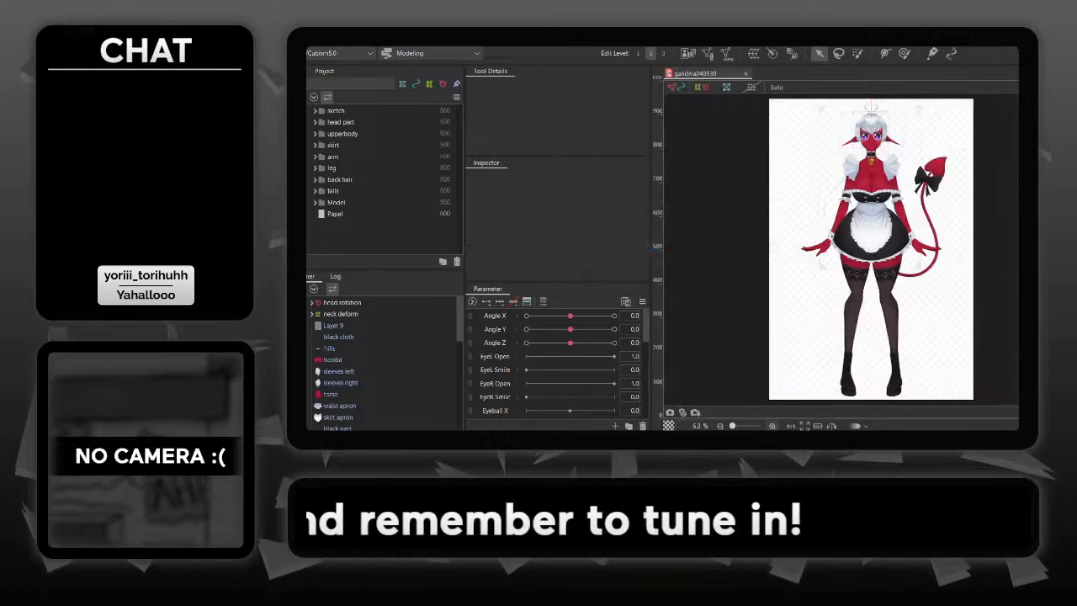
- Select the Ear L Warp deformer around the ear and set Angle X to 30
{"action": "left_click", "coordinate": [772, 426]}
{"action": "scroll", "coordinate": [853, 245], "scroll_direction": "up", "scroll_amount": 3}
{"action": "scroll", "coordinate": [925, 278], "scroll_direction": "up", "scroll_amount": 5}
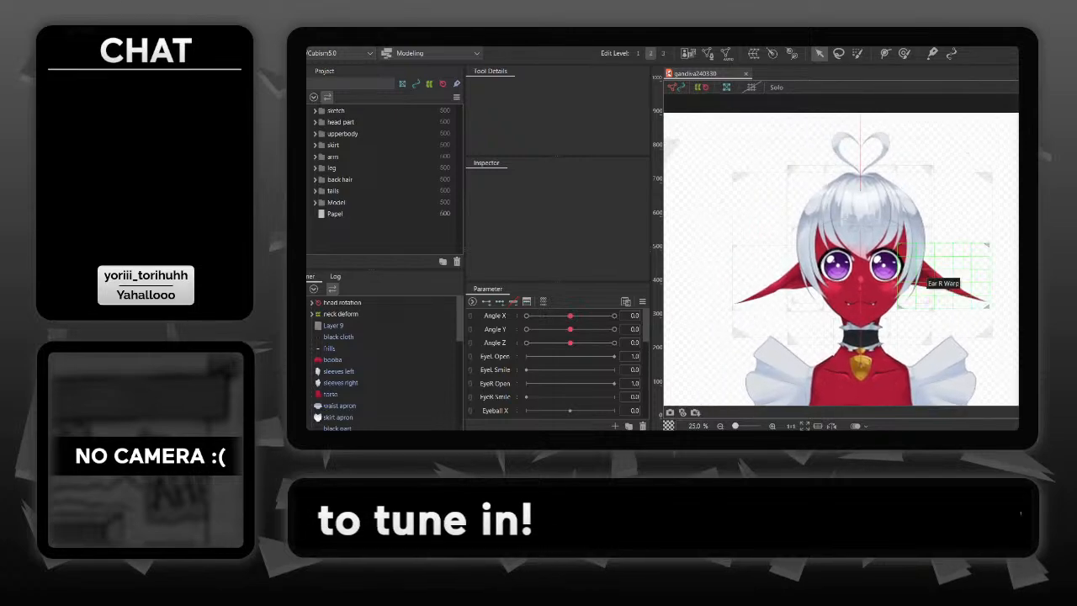
{"action": "left_click", "coordinate": [773, 426]}
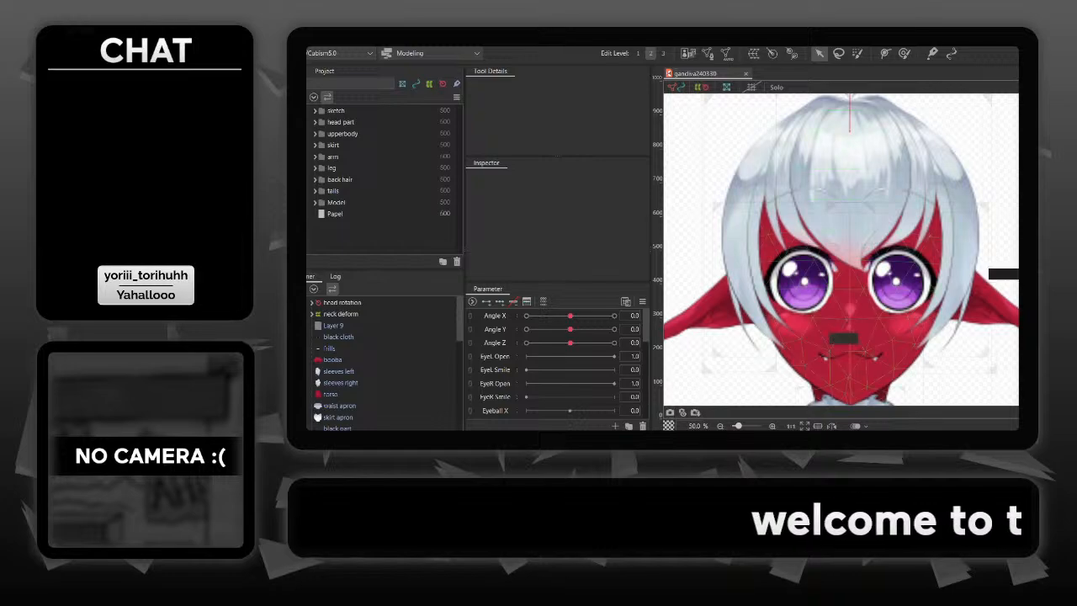
{"action": "left_click_drag", "start_coordinate": [915, 336], "coordinate": [953, 337]}
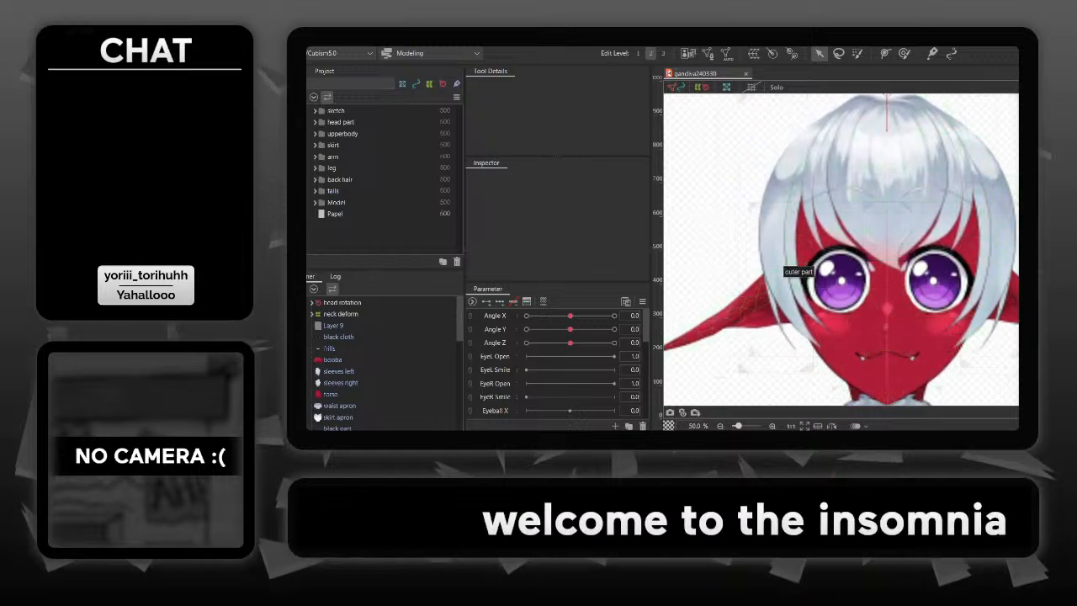
{"action": "left_click", "coordinate": [769, 293]}
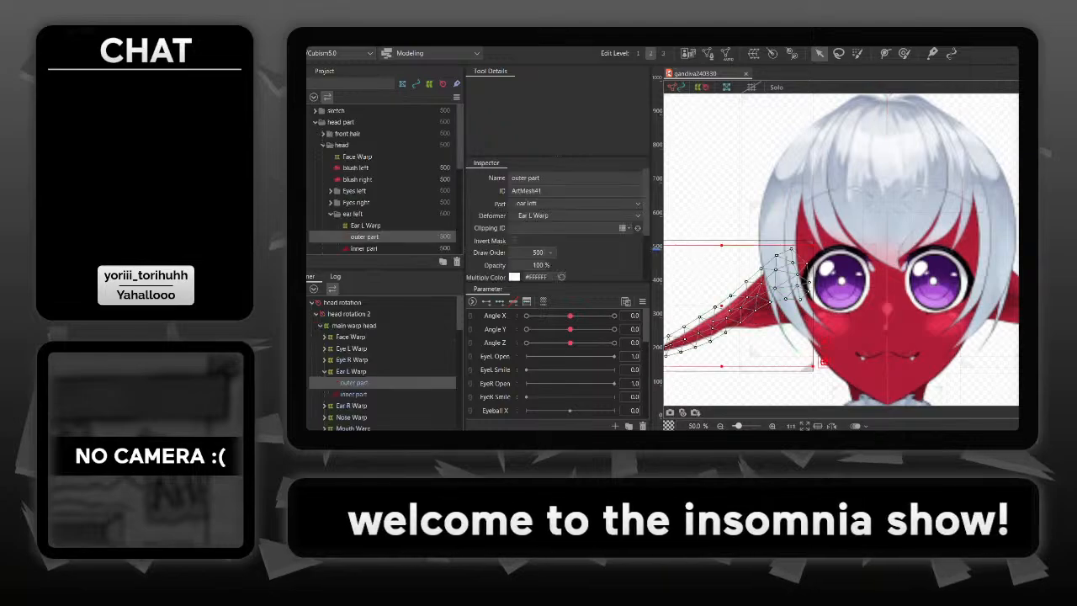
{"action": "left_click_drag", "start_coordinate": [769, 293], "coordinate": [860, 274]}
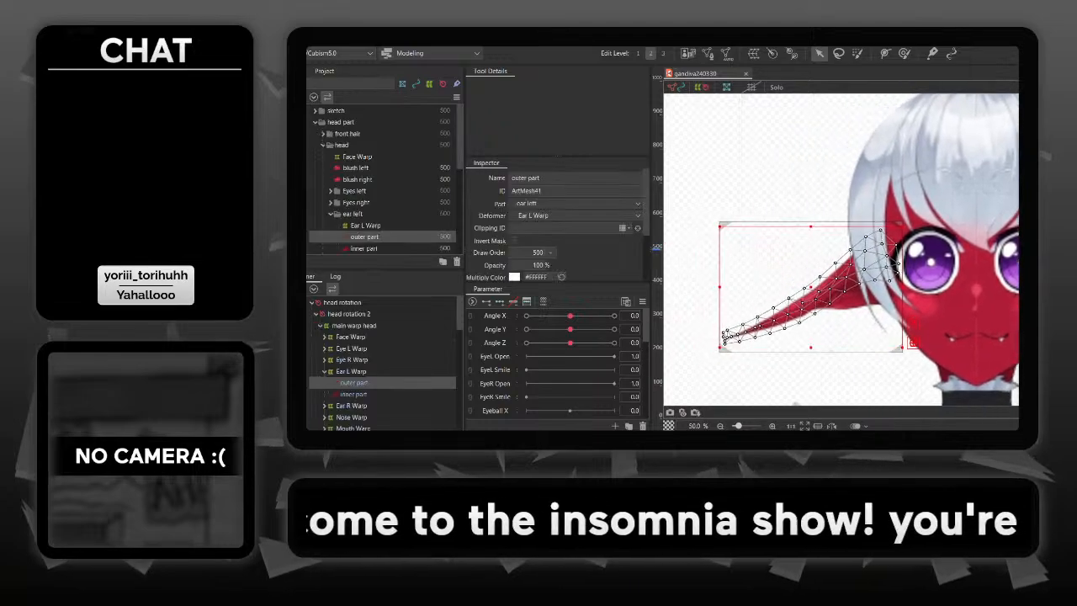
{"action": "left_click", "coordinate": [750, 223]}
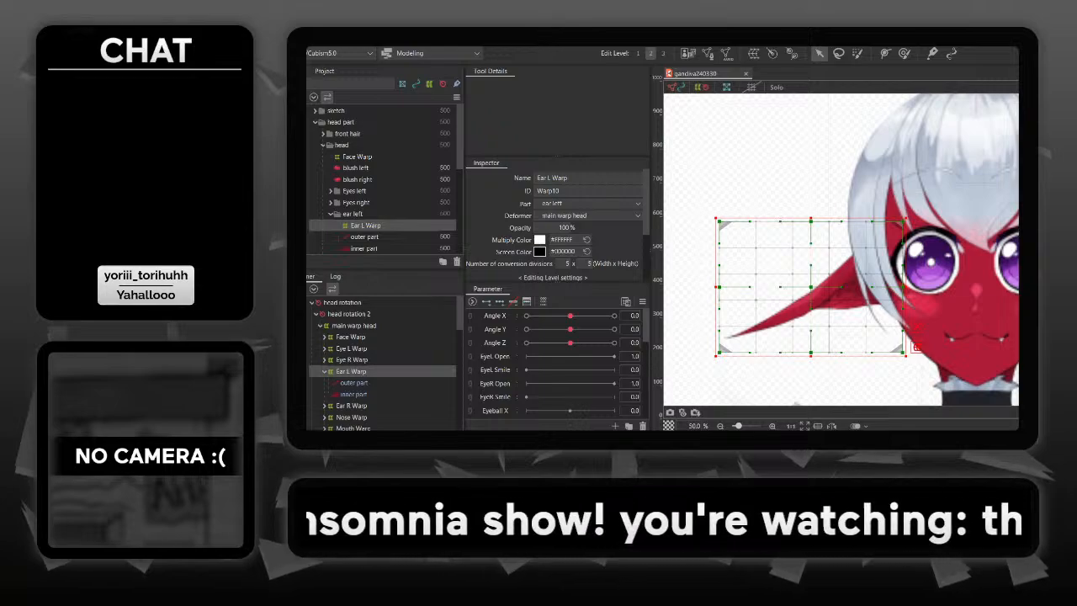
{"action": "left_click_drag", "start_coordinate": [570, 316], "coordinate": [615, 315]}
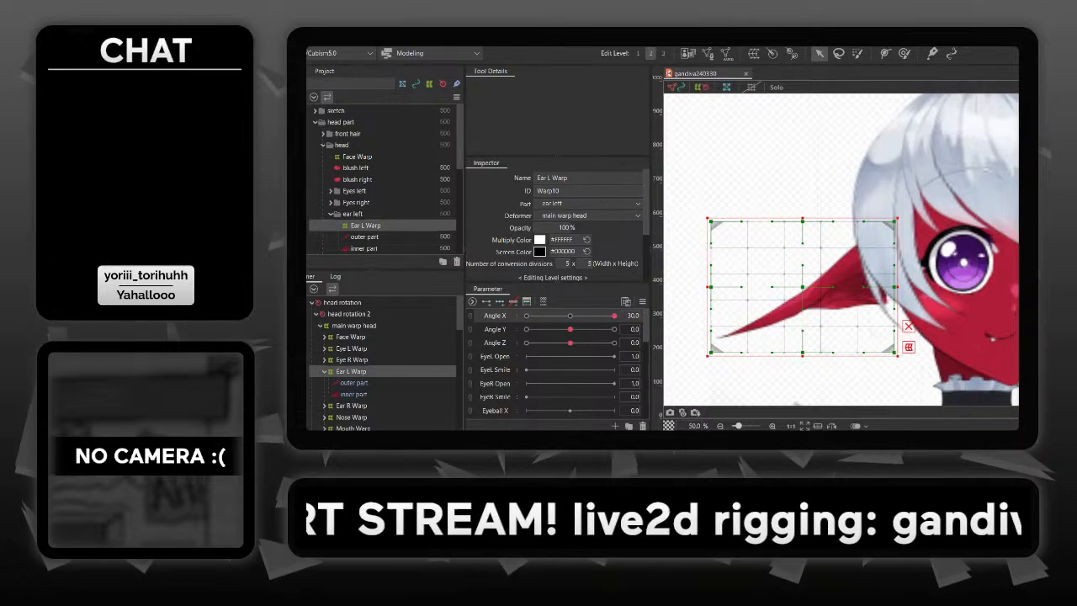
{"action": "key", "text": "Right"}
{"action": "key", "text": "Right"}
{"action": "key", "text": "Right"}
{"action": "key", "text": "Right"}
{"action": "key", "text": "Right"}
{"action": "key", "text": "Right"}
{"action": "key", "text": "Right"}
{"action": "key", "text": "Right"}
{"action": "key", "text": "Right"}
{"action": "key", "text": "Right"}
{"action": "key", "text": "Right"}
{"action": "key", "text": "Right"}
{"action": "key", "text": "Right"}
{"action": "key", "text": "Right"}
{"action": "key", "text": "Right"}
{"action": "key", "text": "Right"}
{"action": "key", "text": "Right"}
{"action": "key", "text": "Right"}
{"action": "key", "text": "Right"}
{"action": "key", "text": "Right"}
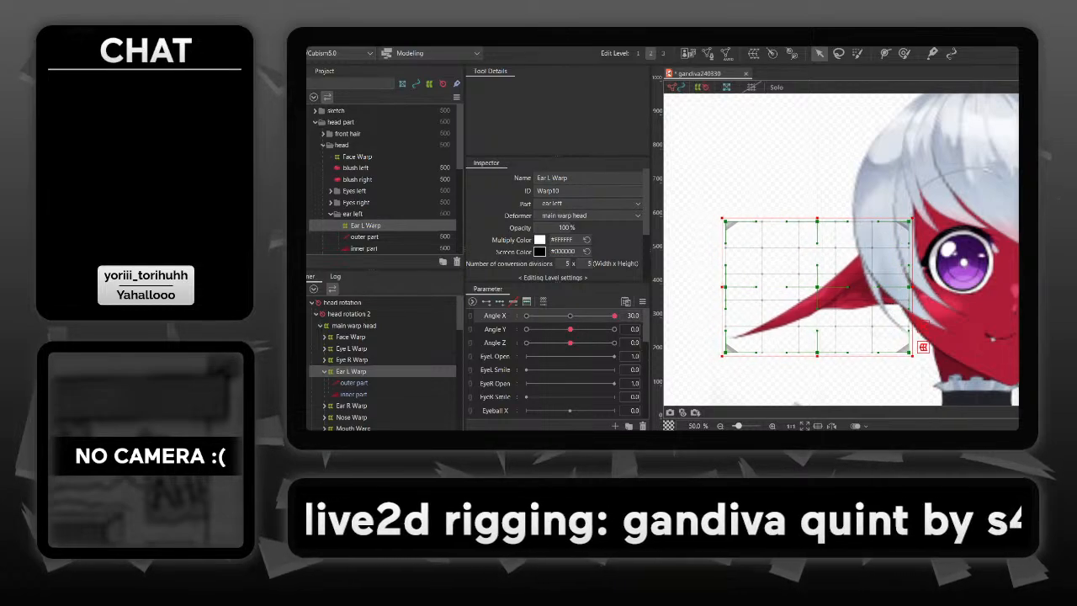
{"action": "left_click_drag", "start_coordinate": [615, 316], "coordinate": [614, 315]}
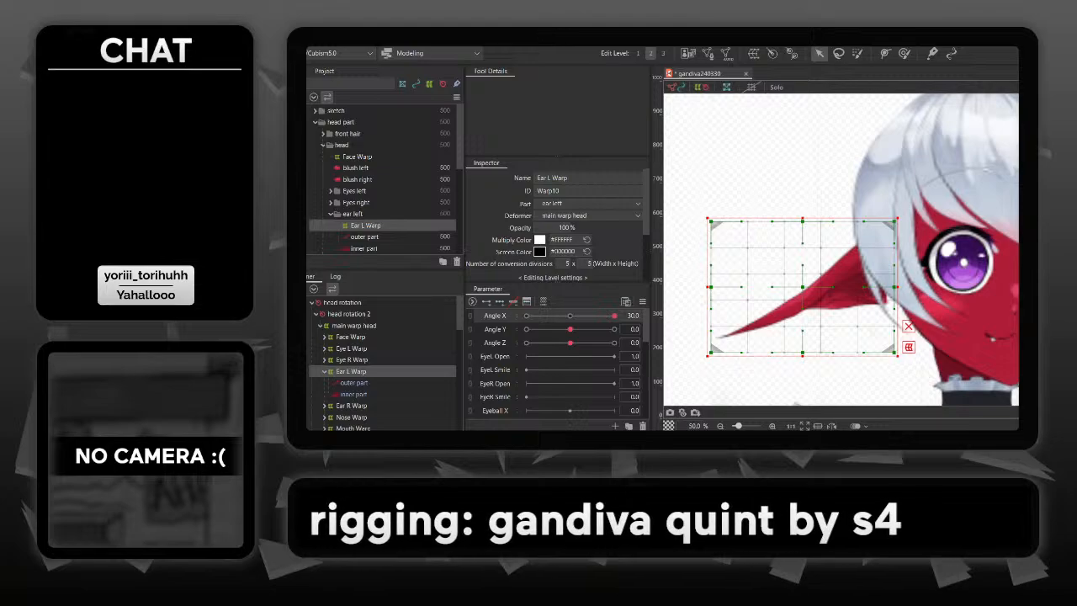
- Add three keys on Angle X to Ear L Warp and shift the whole warp toward the face at Angle X 30
{"action": "left_click", "coordinate": [499, 302]}
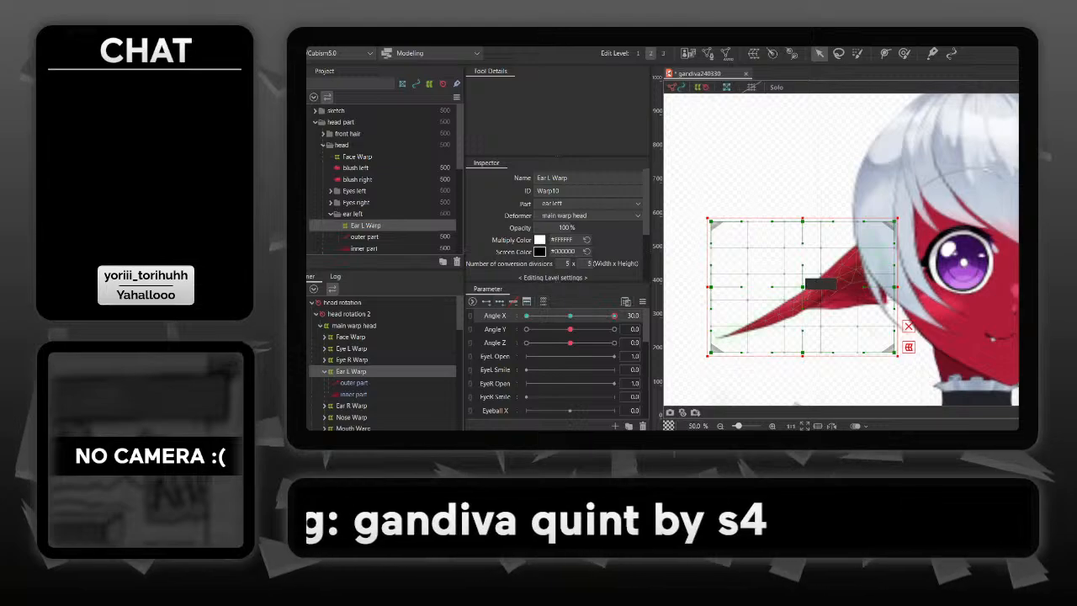
{"action": "key", "text": "shift+Right"}
{"action": "key", "text": "shift+Right"}
{"action": "key", "text": "shift+Right"}
{"action": "key", "text": "shift+Right"}
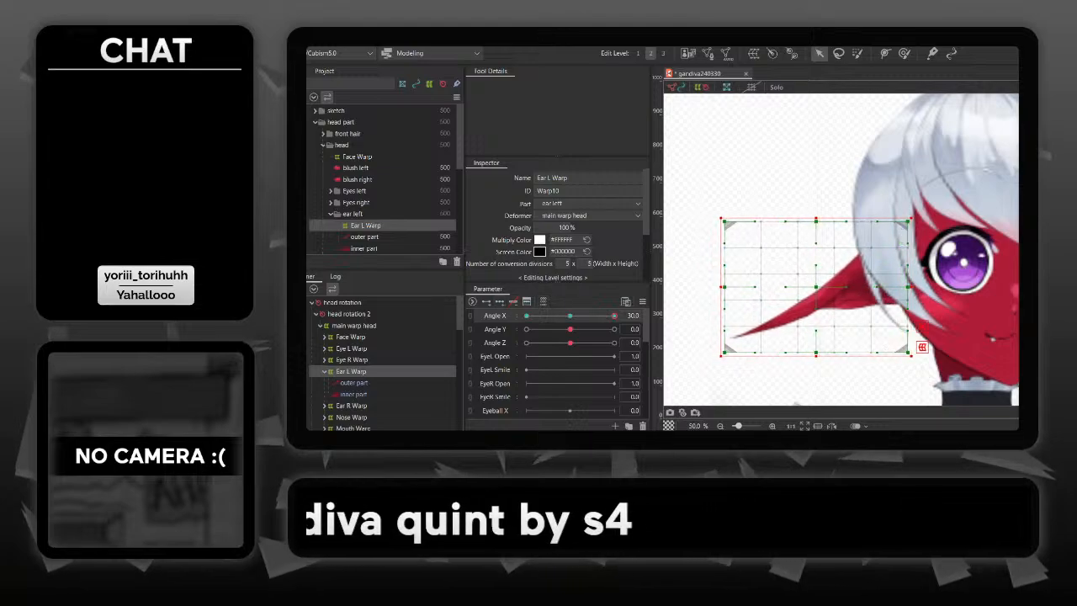
{"action": "mouse_move", "coordinate": [615, 315]}
{"action": "left_mouse_down"}
{"action": "mouse_move", "coordinate": [558, 315]}
{"action": "mouse_move", "coordinate": [615, 316]}
{"action": "left_mouse_up"}
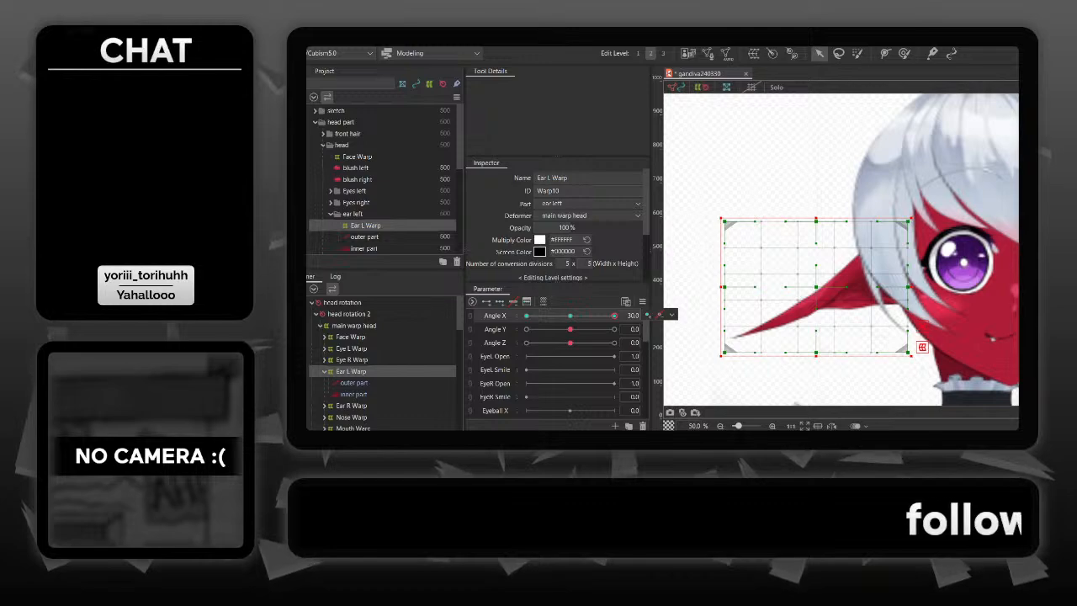
{"action": "left_click_drag", "start_coordinate": [614, 316], "coordinate": [527, 316]}
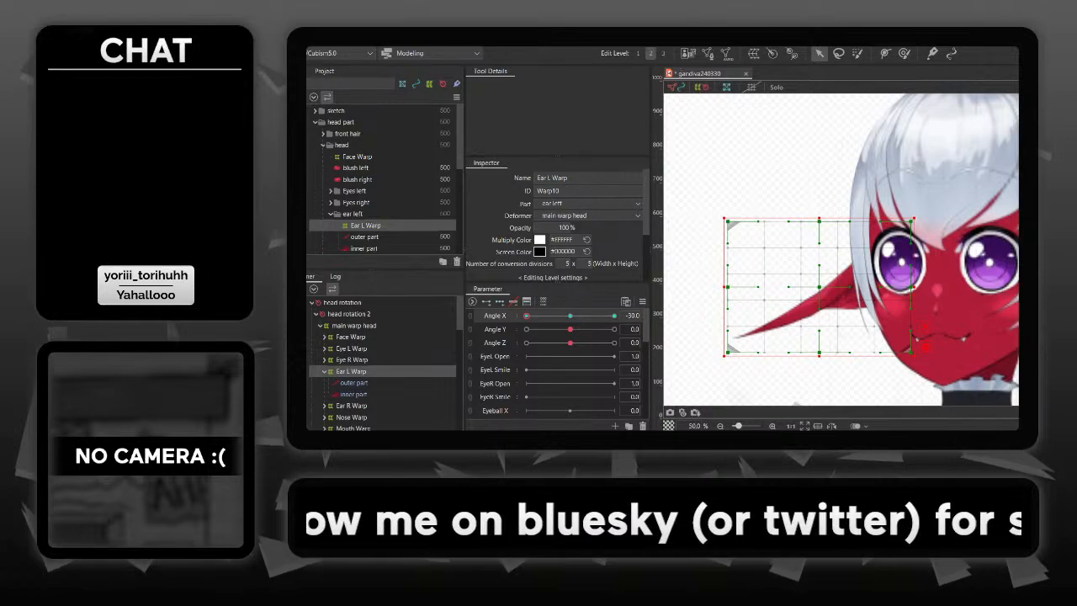
{"action": "left_click_drag", "start_coordinate": [526, 316], "coordinate": [614, 316]}
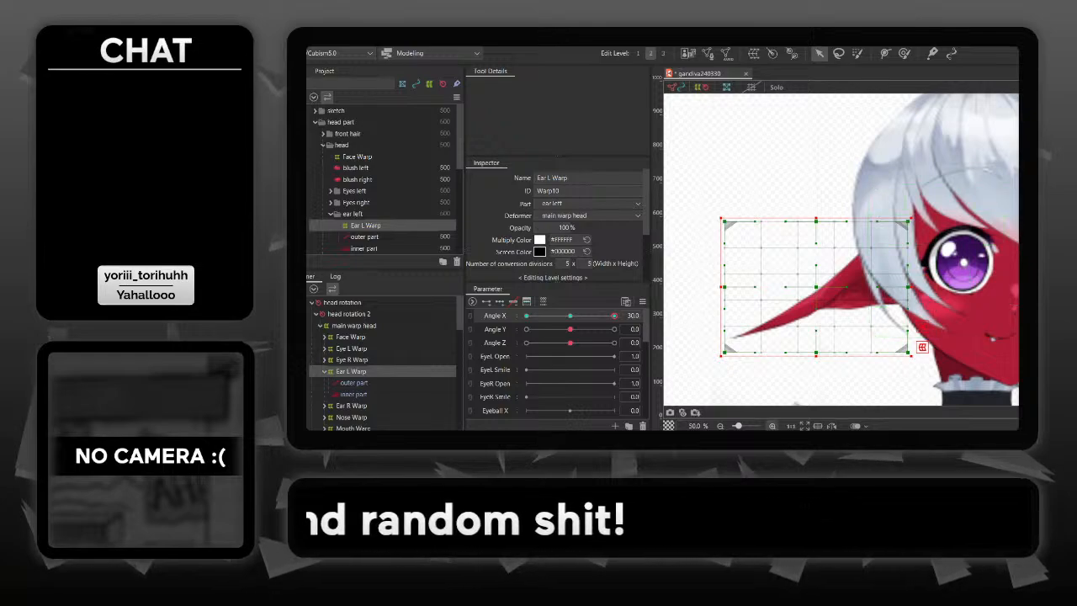
- Bend the middle column of Ear L Warp toward the ear tip at its upper and lower ends at Angle X 30
{"action": "scroll", "coordinate": [874, 251], "scroll_direction": "up", "scroll_amount": 2}
{"action": "left_click_drag", "start_coordinate": [872, 279], "coordinate": [906, 198]}
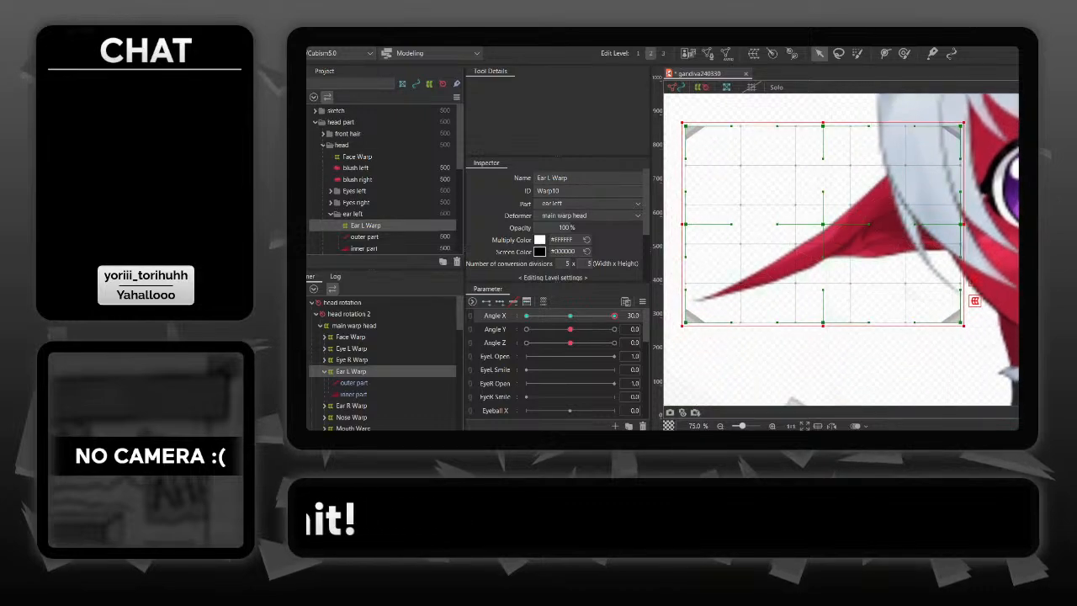
{"action": "left_click_drag", "start_coordinate": [870, 224], "coordinate": [845, 223]}
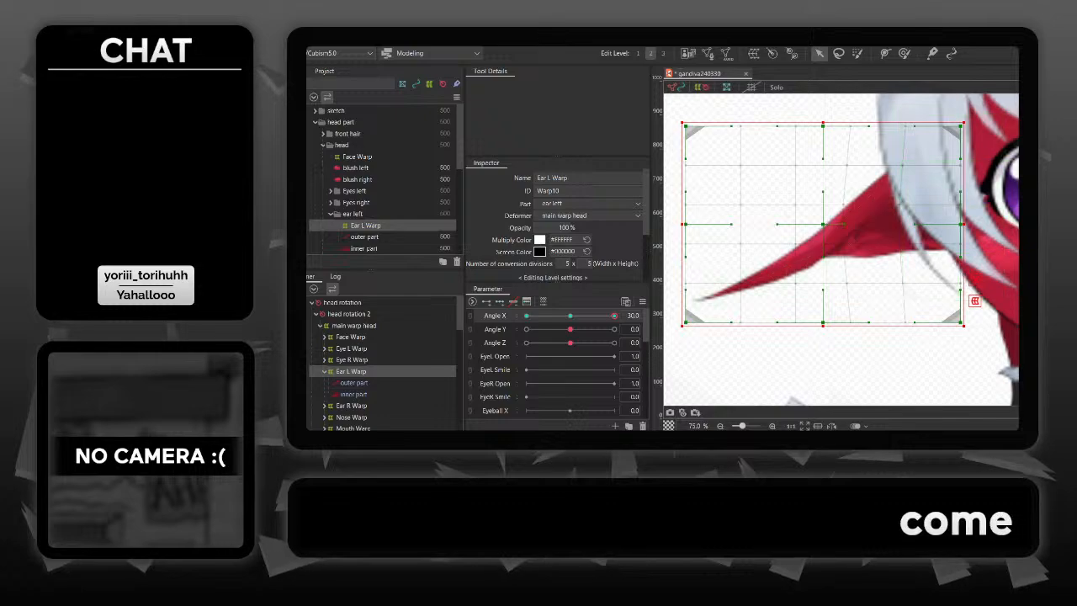
{"action": "left_click_drag", "start_coordinate": [823, 126], "coordinate": [810, 126]}
{"action": "left_click_drag", "start_coordinate": [823, 322], "coordinate": [808, 322]}
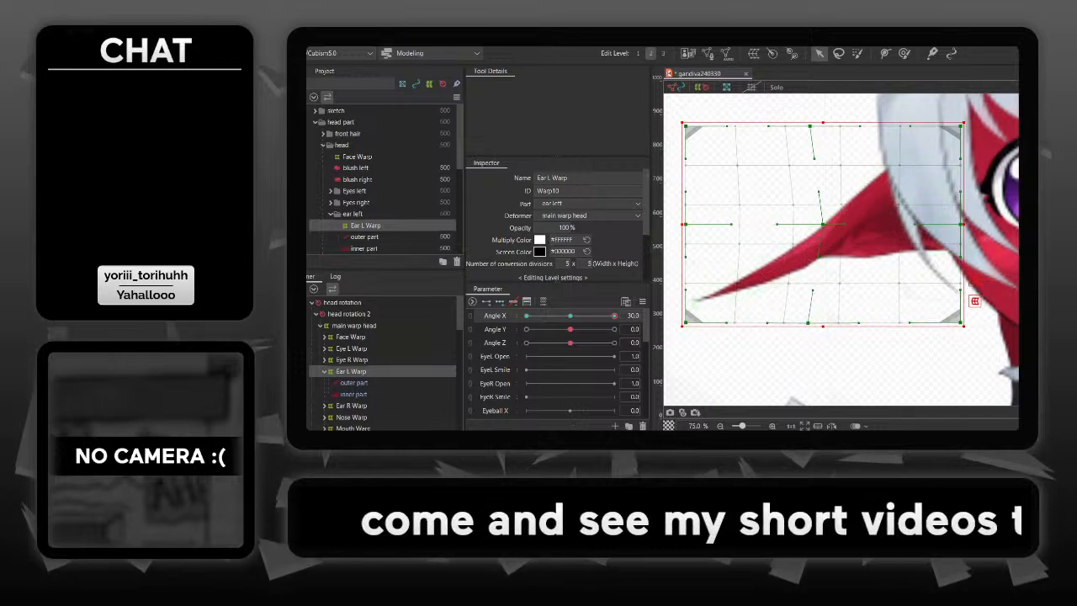
{"action": "scroll", "coordinate": [866, 246], "scroll_direction": "down", "scroll_amount": 2}
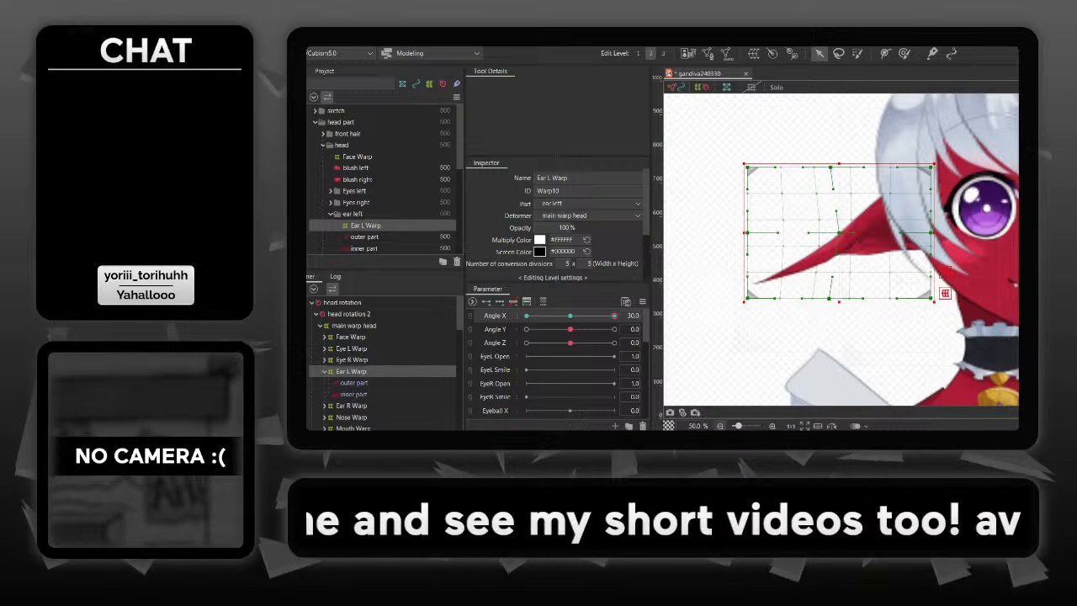
{"action": "left_click_drag", "start_coordinate": [858, 353], "coordinate": [830, 383]}
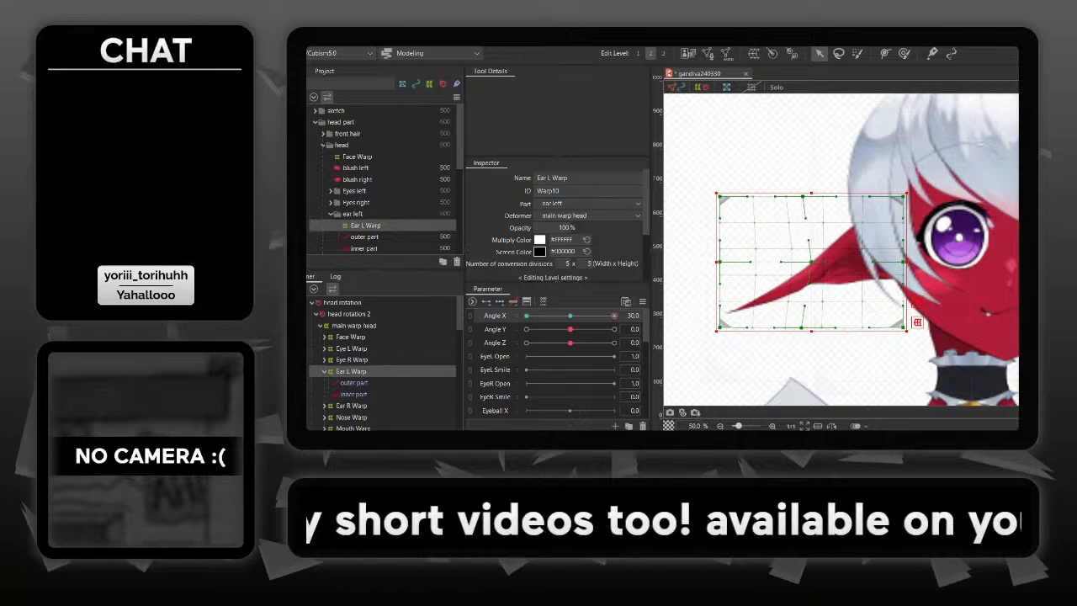
{"action": "mouse_move", "coordinate": [614, 315]}
{"action": "left_mouse_down"}
{"action": "mouse_move", "coordinate": [569, 316]}
{"action": "mouse_move", "coordinate": [615, 316]}
{"action": "left_mouse_up"}
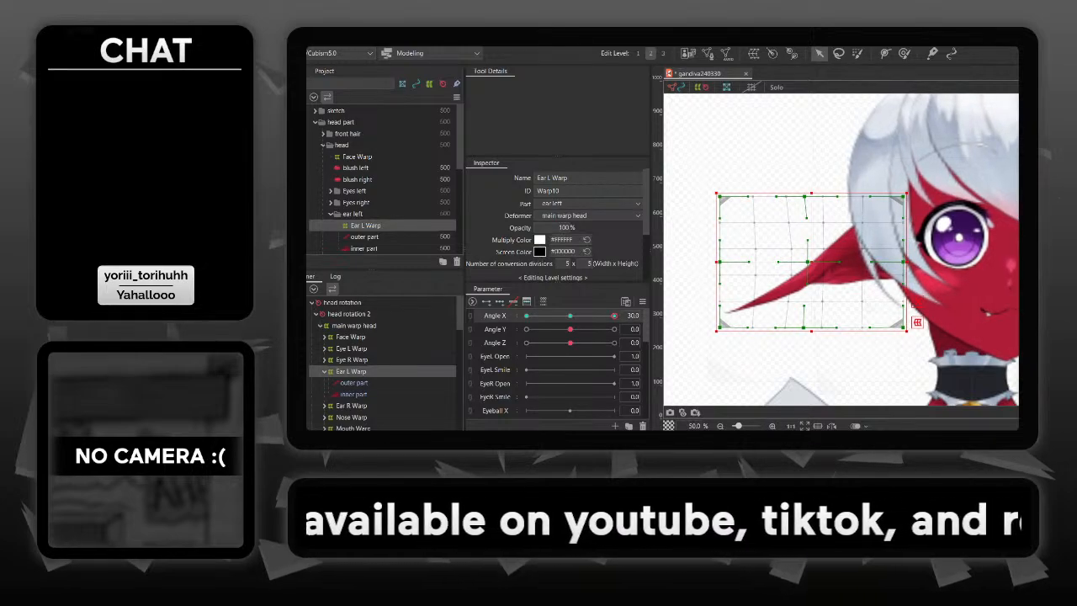
- Stretch the outer edge of Ear L Warp away from the head and even out its outer columns at Angle X 30
{"action": "left_click_drag", "start_coordinate": [719, 327], "coordinate": [712, 327]}
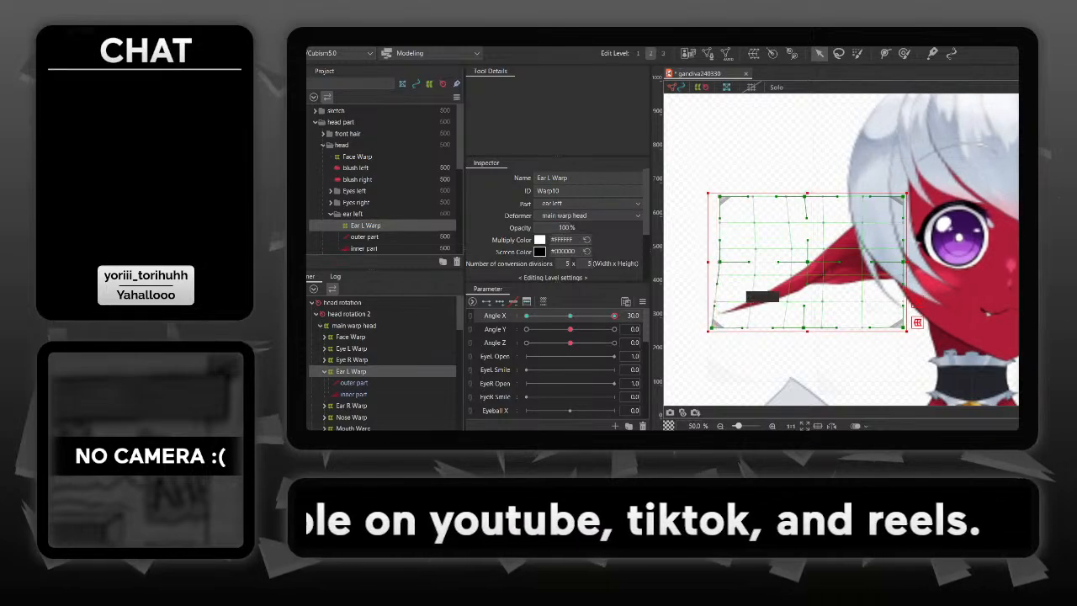
{"action": "left_click_drag", "start_coordinate": [720, 262], "coordinate": [711, 263]}
{"action": "left_click_drag", "start_coordinate": [720, 196], "coordinate": [709, 197]}
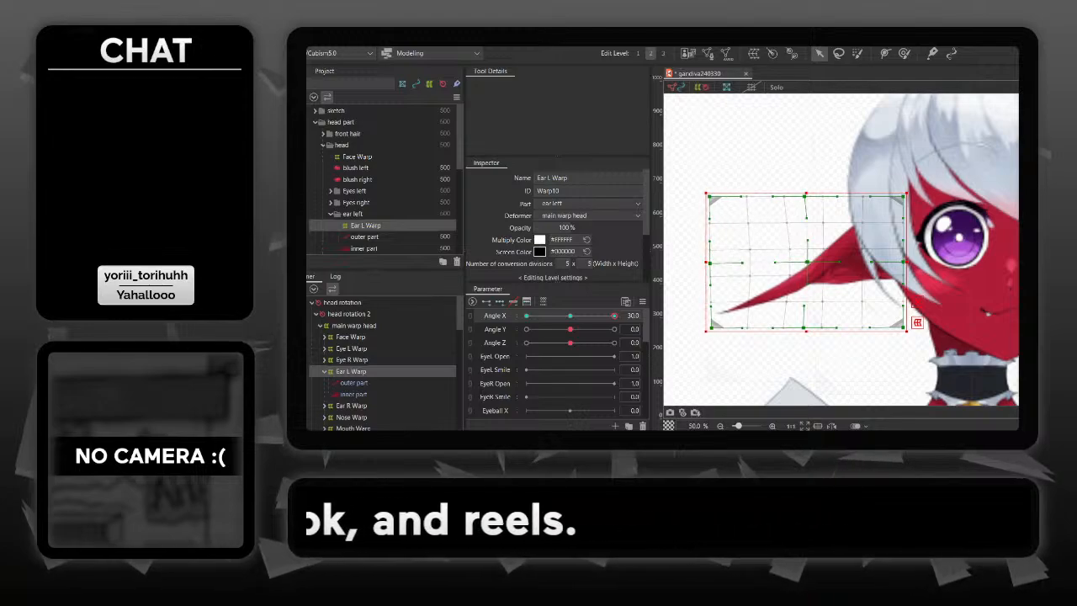
{"action": "mouse_move", "coordinate": [614, 316]}
{"action": "left_mouse_down"}
{"action": "mouse_move", "coordinate": [570, 316]}
{"action": "mouse_move", "coordinate": [615, 315]}
{"action": "left_mouse_up"}
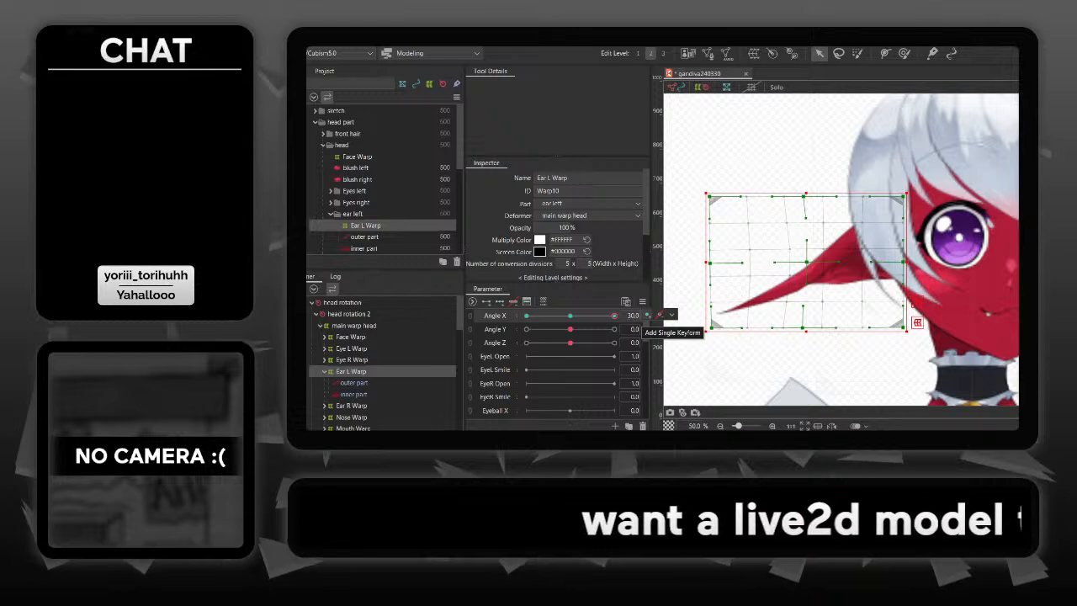
{"action": "mouse_move", "coordinate": [614, 316]}
{"action": "left_mouse_down"}
{"action": "mouse_move", "coordinate": [584, 315]}
{"action": "mouse_move", "coordinate": [614, 315]}
{"action": "left_mouse_up"}
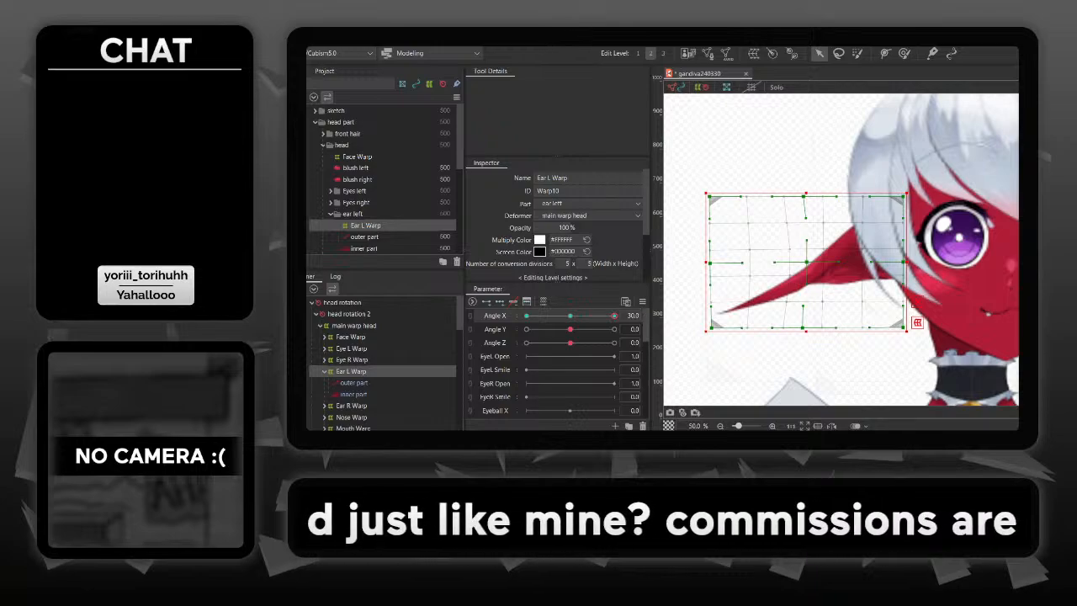
{"action": "left_click_drag", "start_coordinate": [774, 262], "coordinate": [756, 262]}
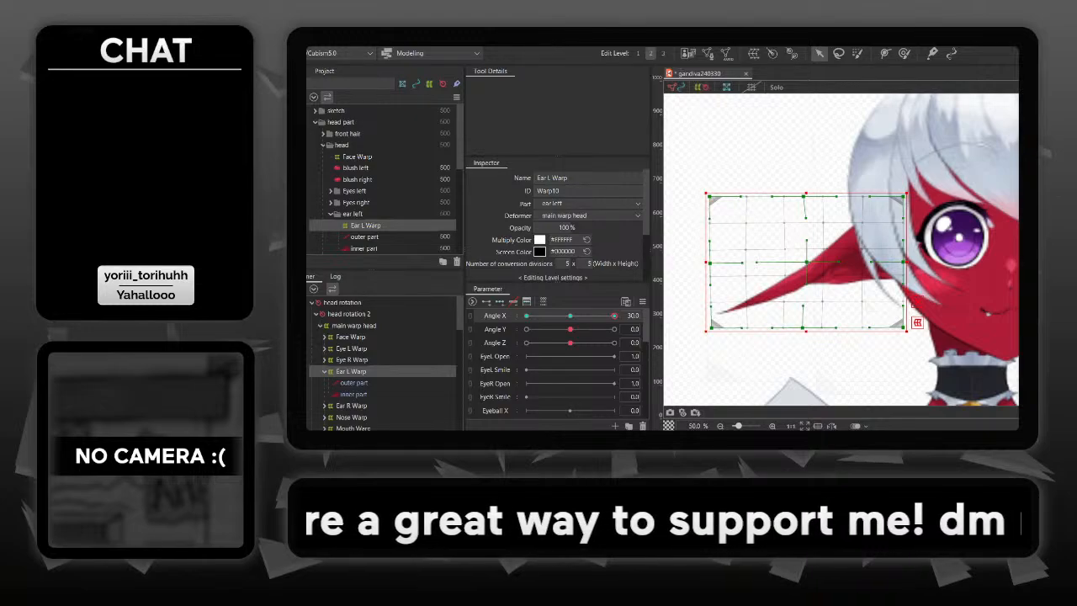
{"action": "mouse_move", "coordinate": [614, 315]}
{"action": "left_mouse_down"}
{"action": "mouse_move", "coordinate": [548, 315]}
{"action": "mouse_move", "coordinate": [614, 316]}
{"action": "left_mouse_up"}
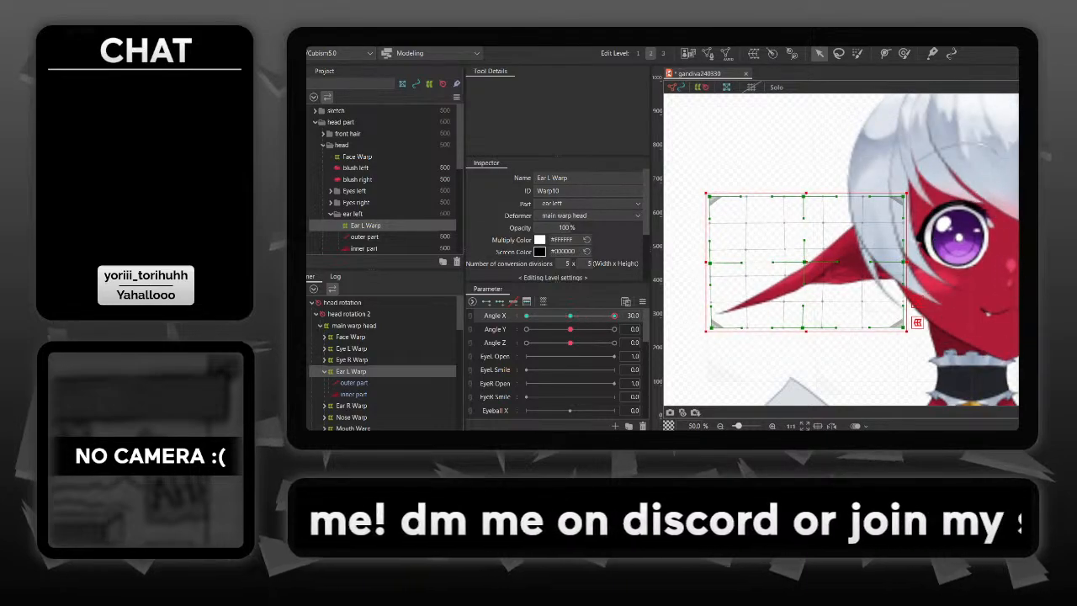
{"action": "mouse_move", "coordinate": [614, 316]}
{"action": "left_mouse_down"}
{"action": "mouse_move", "coordinate": [574, 316]}
{"action": "mouse_move", "coordinate": [615, 316]}
{"action": "left_mouse_up"}
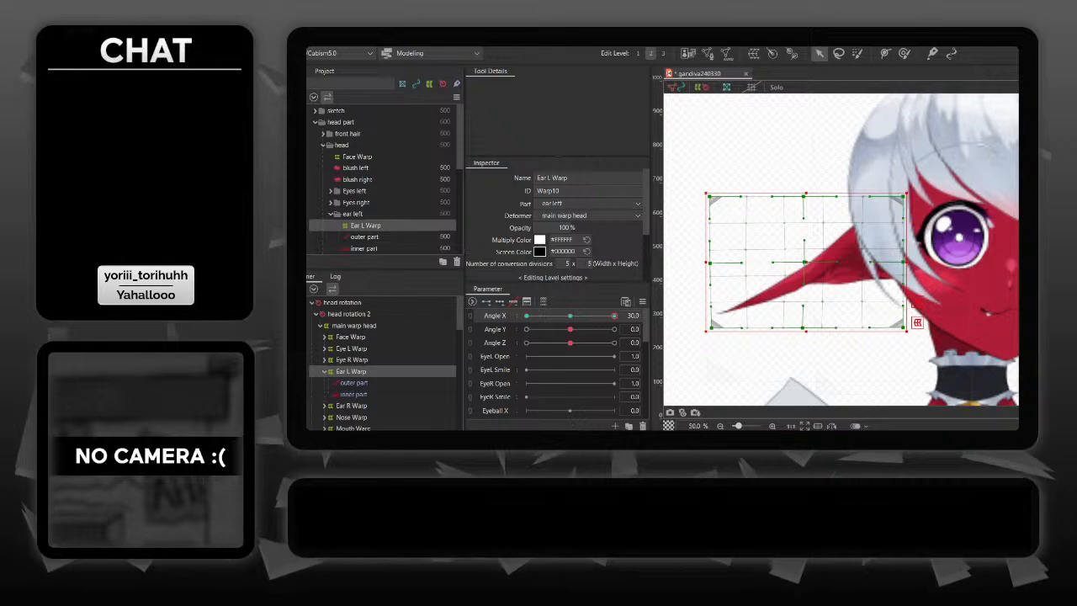
- Narrow Ear L Warp by pulling its outer edge toward the head at Angle X -30, and compare both head-turn extremes
{"action": "left_click_drag", "start_coordinate": [614, 315], "coordinate": [526, 316]}
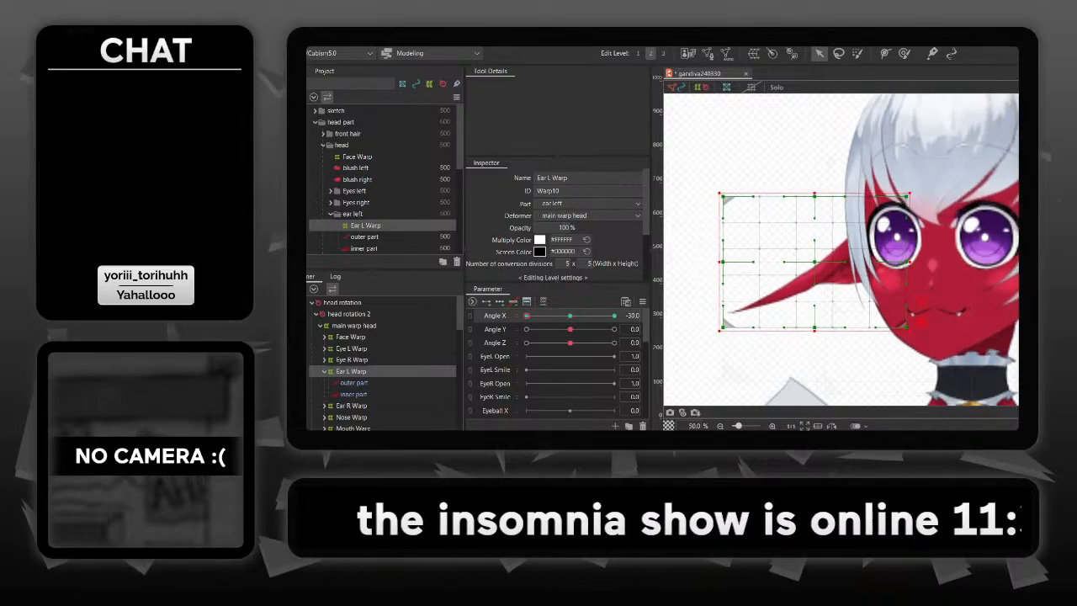
{"action": "left_click_drag", "start_coordinate": [719, 262], "coordinate": [737, 262]}
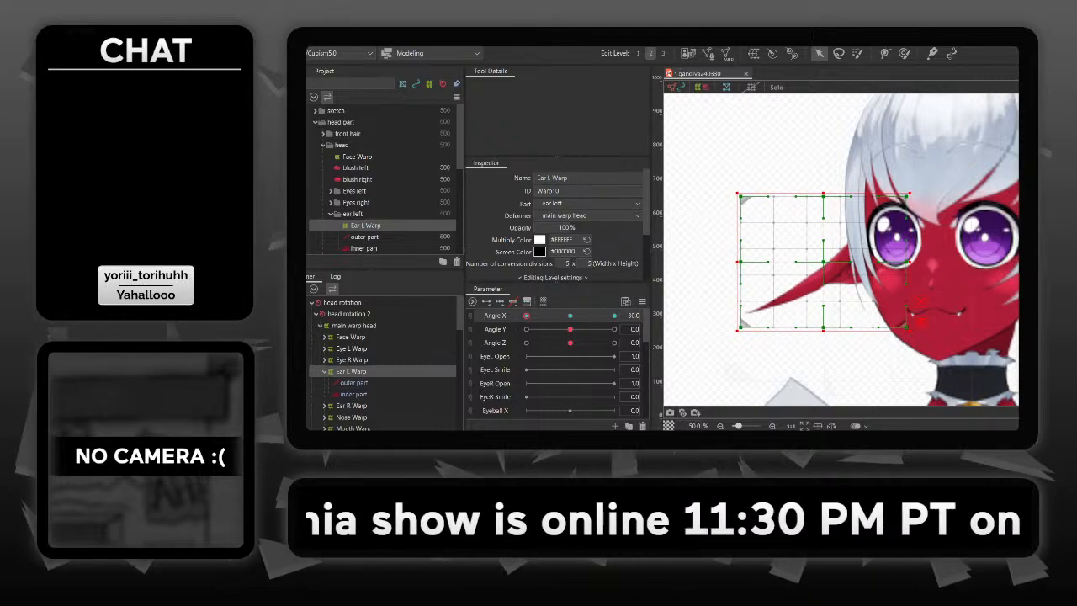
{"action": "left_click_drag", "start_coordinate": [526, 316], "coordinate": [614, 316]}
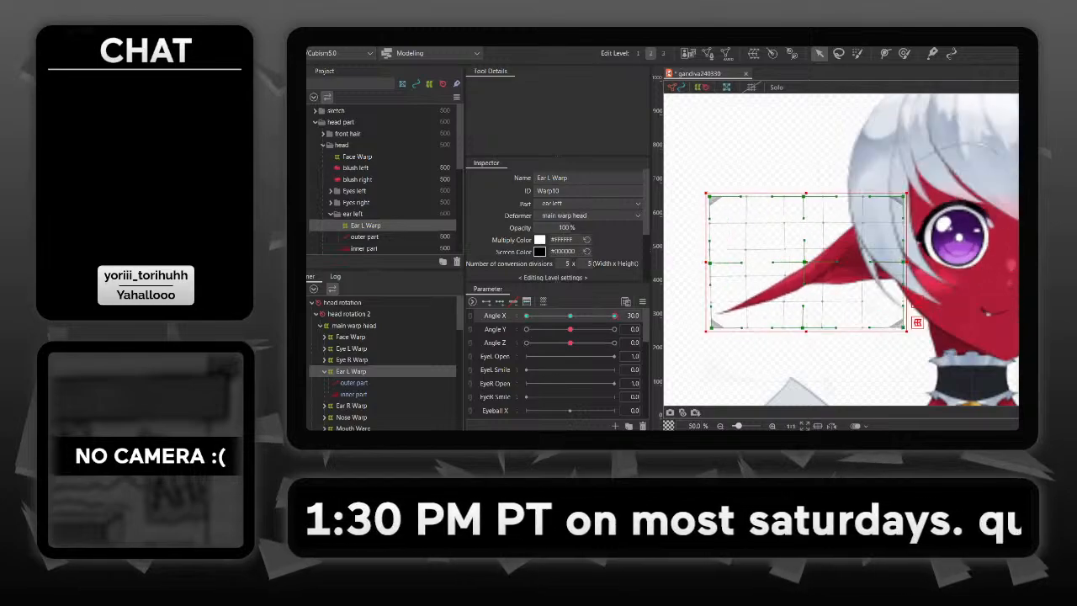
{"action": "key", "text": "Escape"}
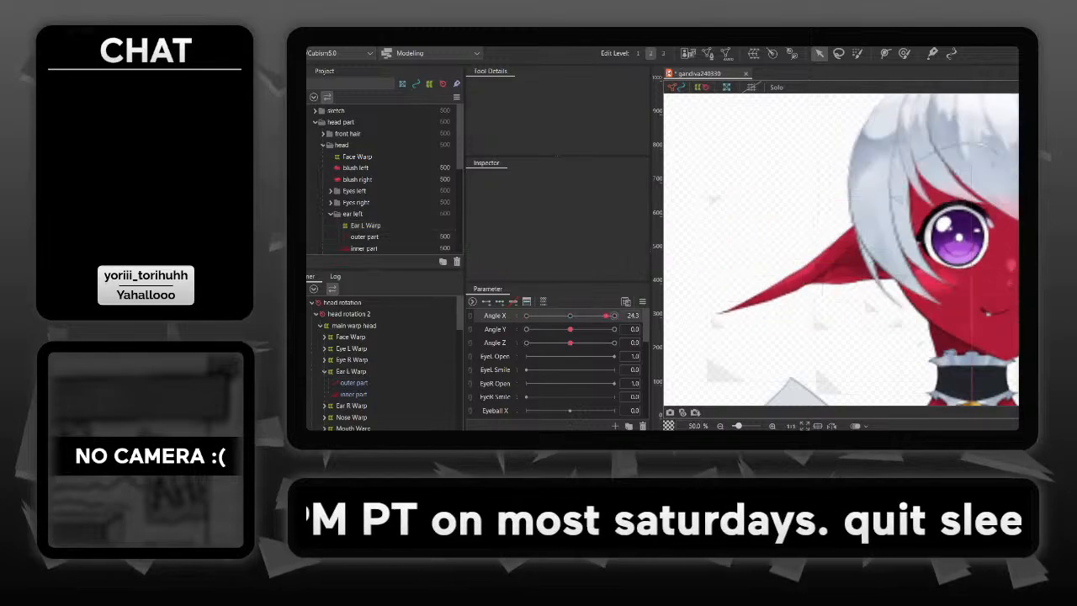
{"action": "mouse_move", "coordinate": [606, 315]}
{"action": "left_mouse_down"}
{"action": "mouse_move", "coordinate": [526, 316]}
{"action": "mouse_move", "coordinate": [600, 316]}
{"action": "left_mouse_up"}
{"action": "left_click_drag", "start_coordinate": [602, 315], "coordinate": [526, 316]}
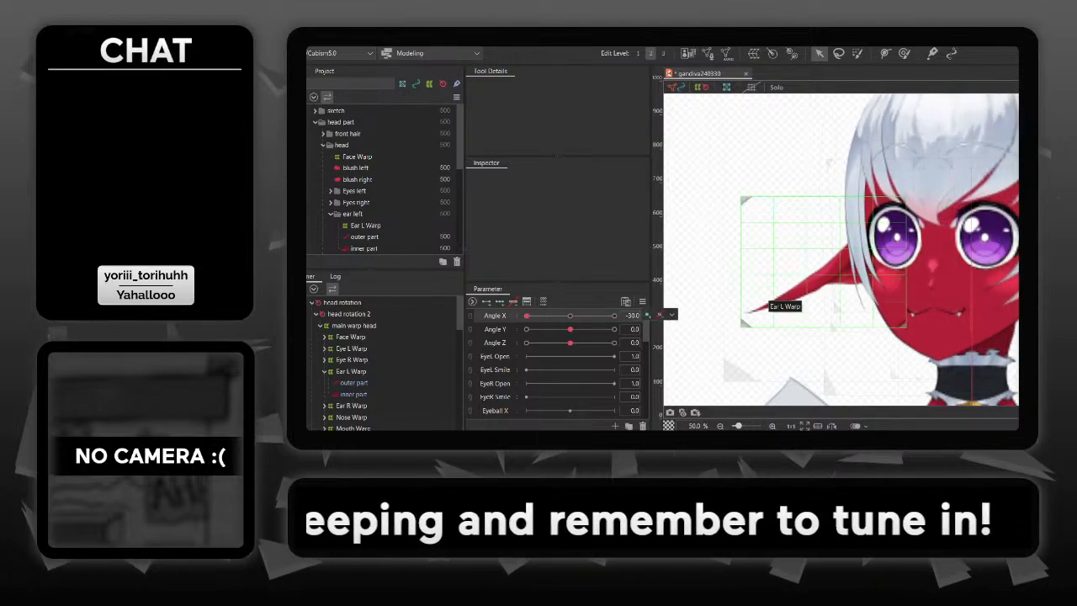
- Shift the whole Ear L Warp away from the face at Angle X -30 and fine-tune its horizontal position
{"action": "left_click", "coordinate": [765, 303]}
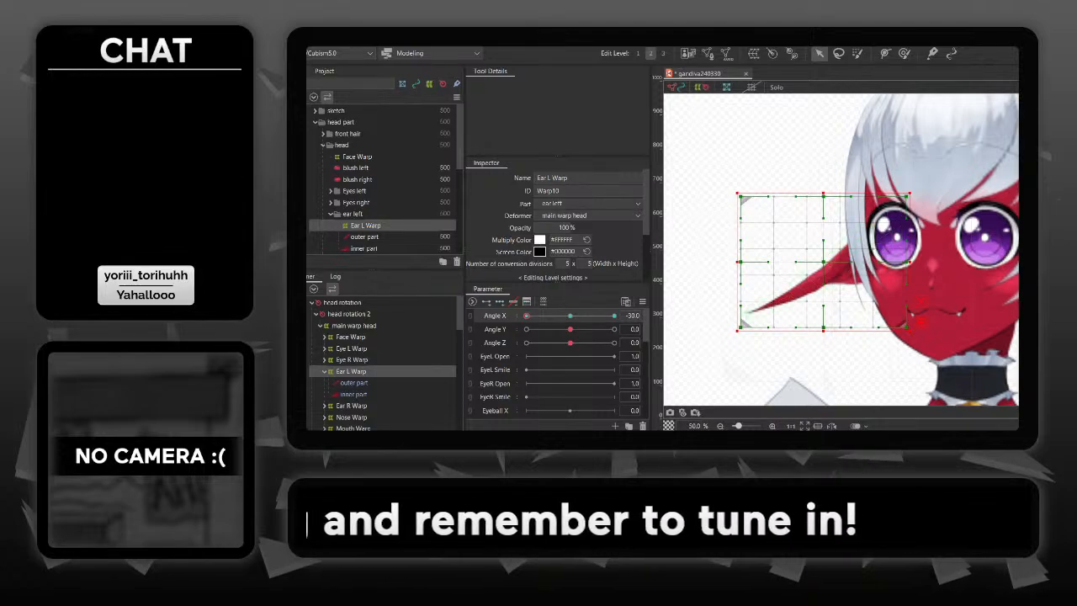
{"action": "key", "text": "Left"}
{"action": "key", "text": "Left"}
{"action": "key", "text": "Left"}
{"action": "key", "text": "Left"}
{"action": "key", "text": "Left"}
{"action": "key", "text": "Left"}
{"action": "key", "text": "Left"}
{"action": "key", "text": "Left"}
{"action": "key", "text": "Left"}
{"action": "key", "text": "Left"}
{"action": "key", "text": "Left"}
{"action": "key", "text": "Left"}
{"action": "key", "text": "Left"}
{"action": "key", "text": "Left"}
{"action": "key", "text": "Left"}
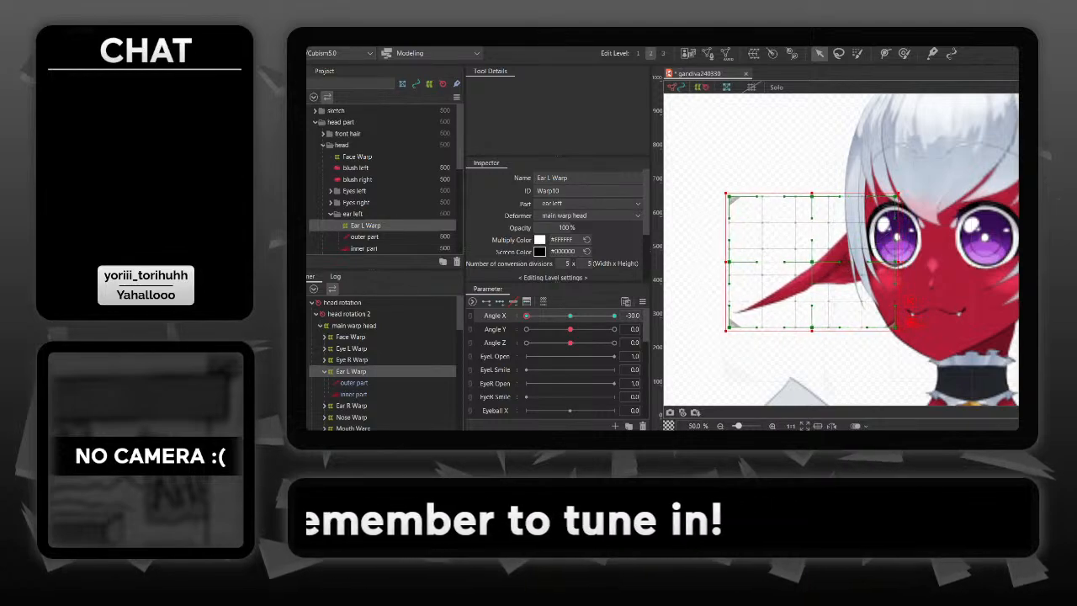
{"action": "key", "text": "Right"}
{"action": "key", "text": "Right"}
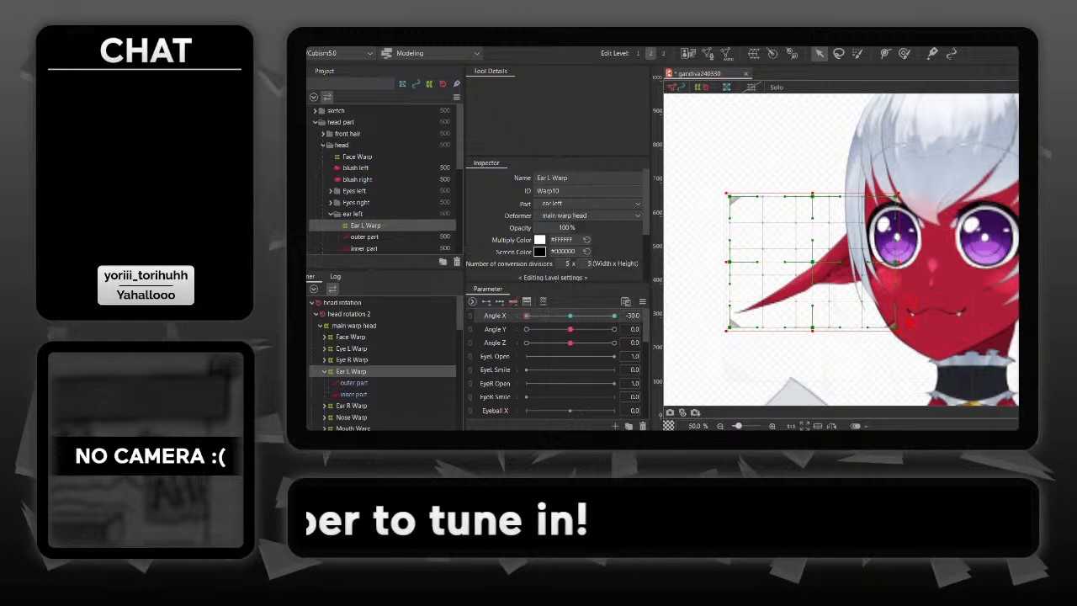
- Preview the ear deformation through the head turn and return Angle X to 0
{"action": "key", "text": "Escape"}
{"action": "left_click_drag", "start_coordinate": [527, 315], "coordinate": [586, 315]}
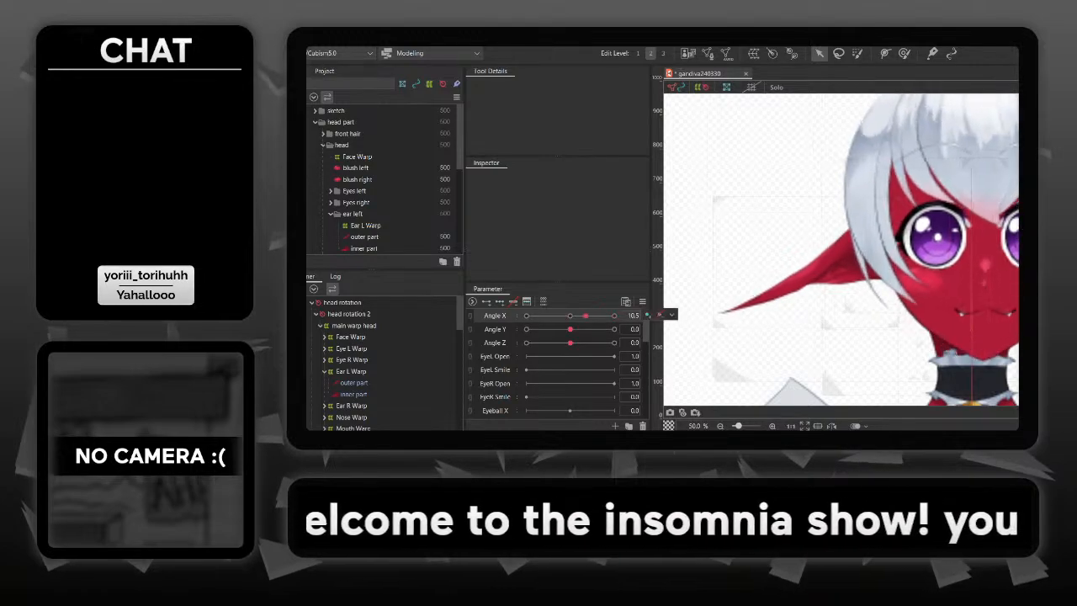
{"action": "left_click", "coordinate": [632, 316]}
{"action": "type", "text": "0"}
{"action": "key", "text": "Return"}
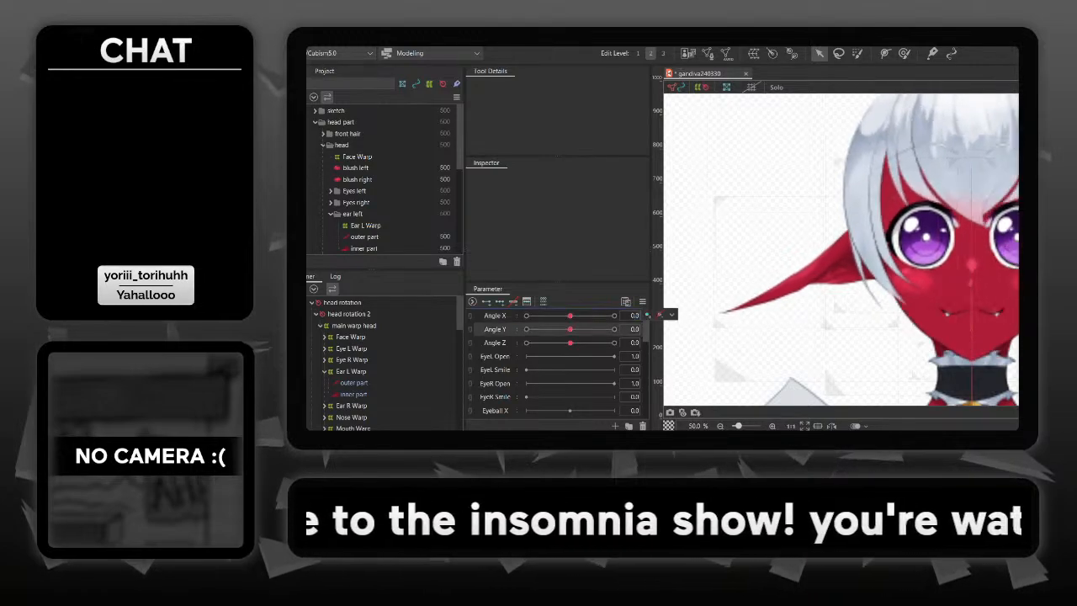
- Delete the outer part and inner part meshes of the right ear
{"action": "left_click_drag", "start_coordinate": [968, 341], "coordinate": [809, 334]}
{"action": "left_click", "coordinate": [968, 256]}
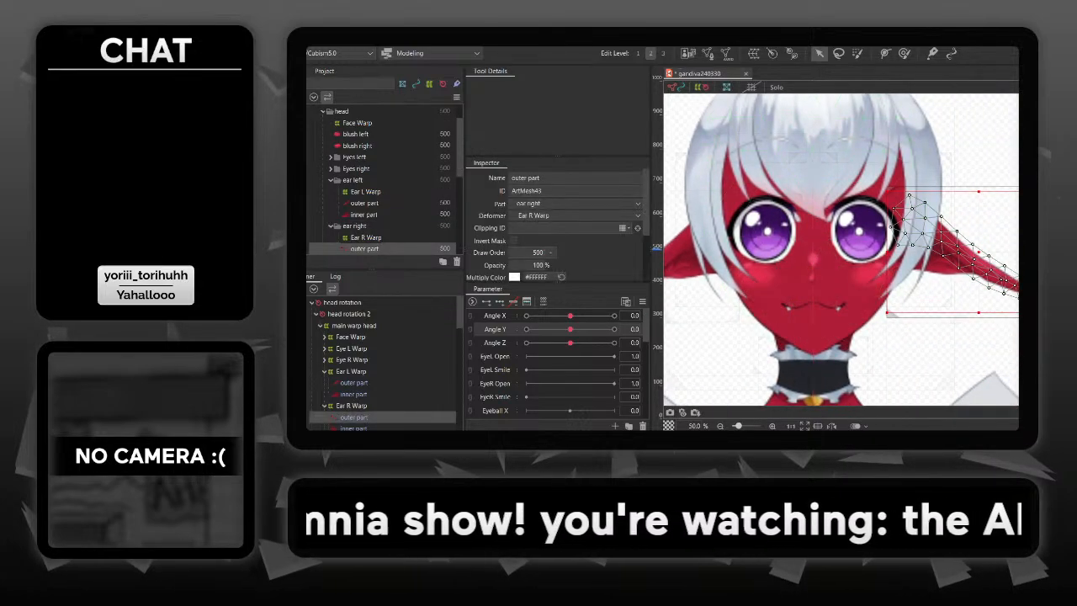
{"action": "key", "text": "Delete"}
{"action": "left_click", "coordinate": [967, 256]}
{"action": "key", "text": "Delete"}
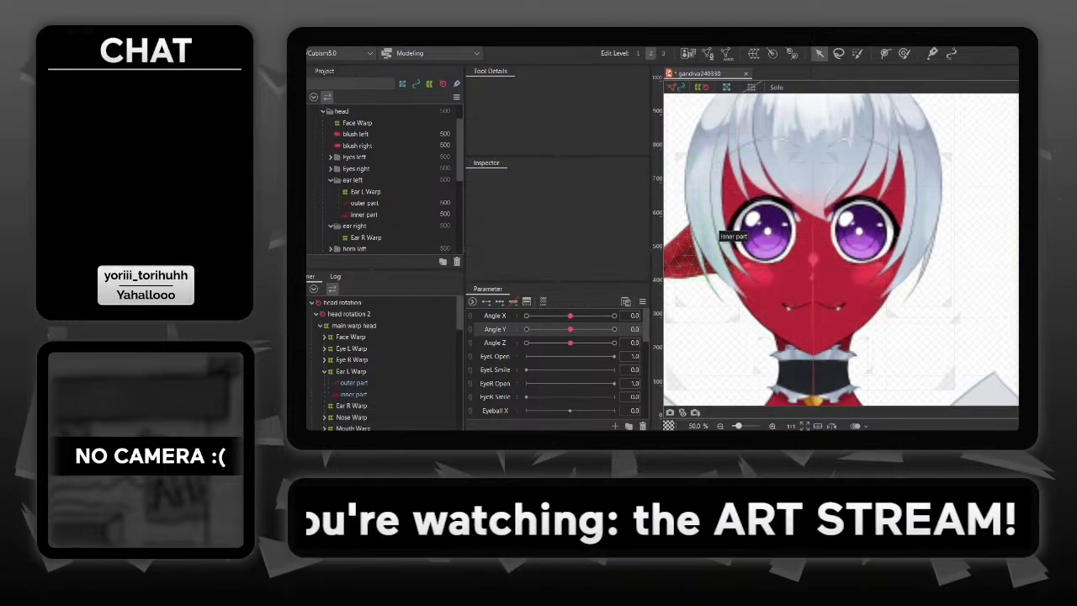
- Select Ear L Warp together with its outer part and inner part meshes
{"action": "left_click", "coordinate": [703, 239]}
{"action": "left_click_drag", "start_coordinate": [704, 239], "coordinate": [884, 246]}
{"action": "left_click", "coordinate": [783, 197]}
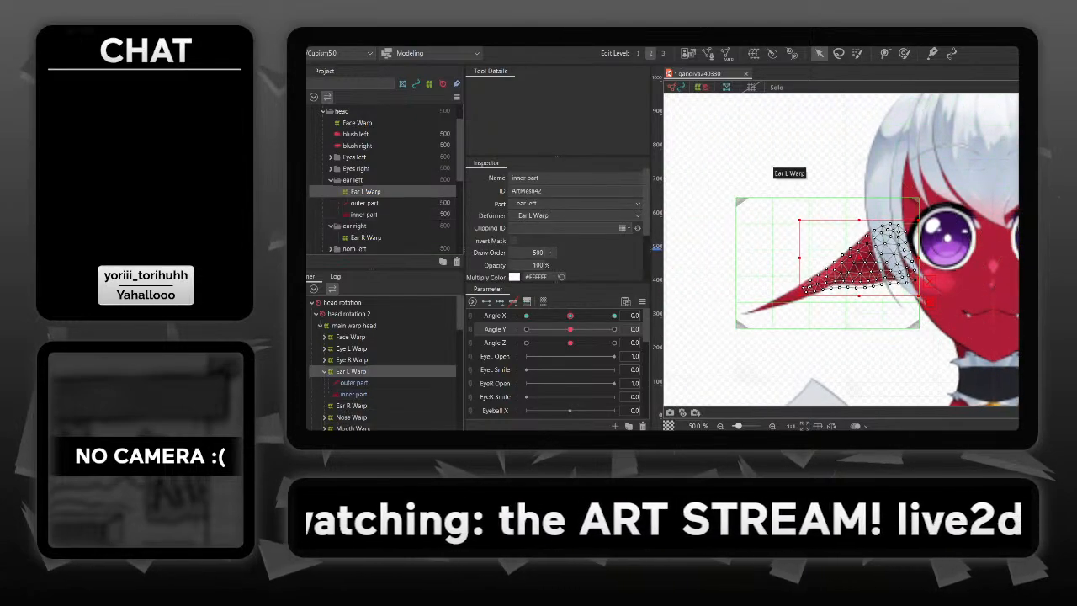
{"action": "left_click", "coordinate": [848, 259], "text": "shift"}
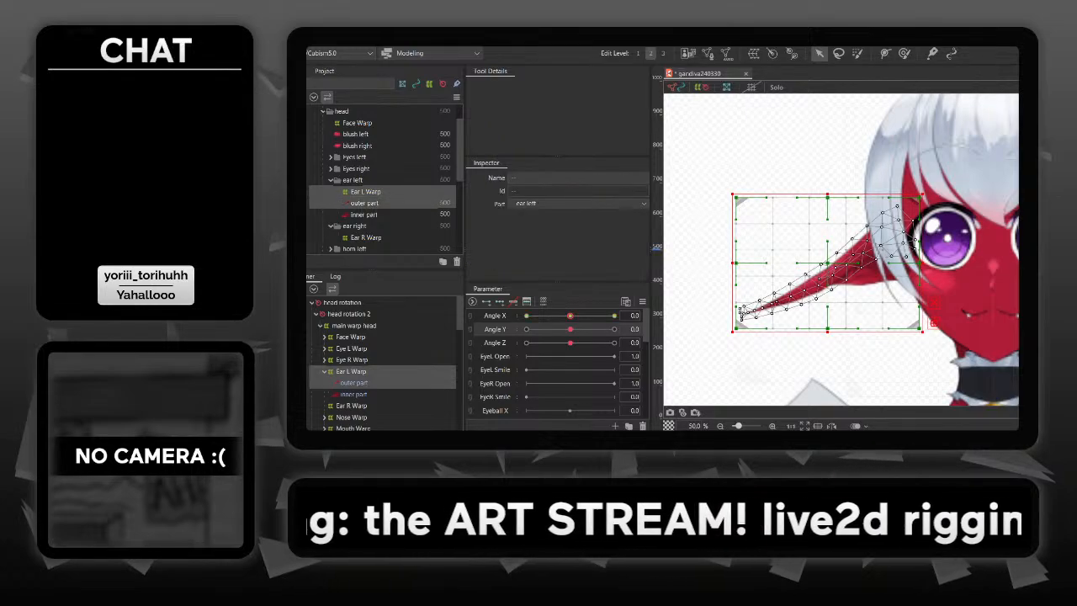
{"action": "left_click", "coordinate": [866, 249], "text": "shift"}
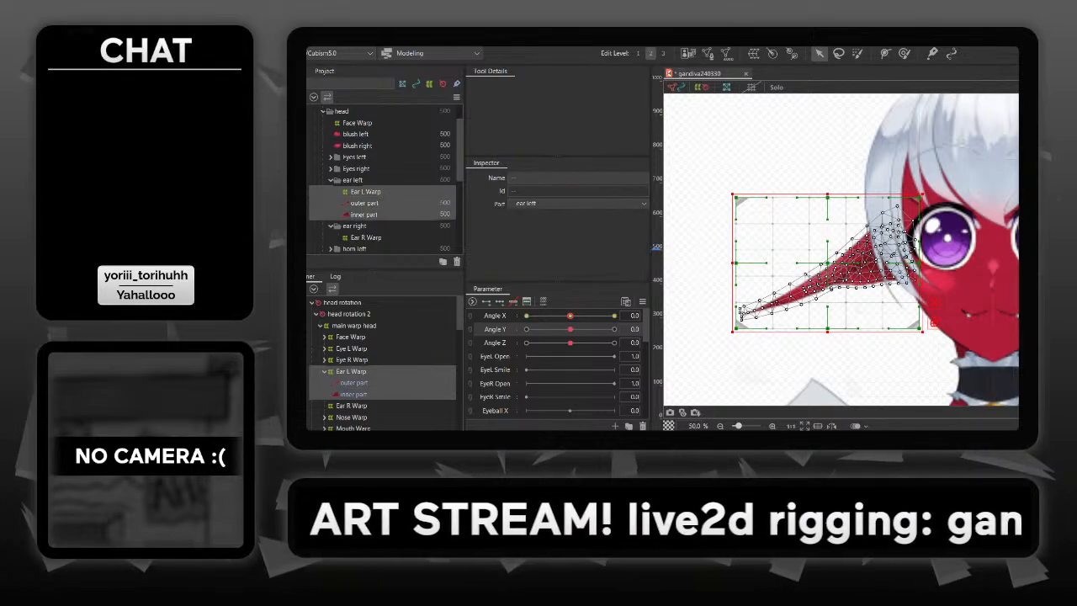
- Try to reflect the selected left ear warp and its meshes horizontally
{"action": "left_click", "coordinate": [328, 38]}
{"action": "mouse_move", "coordinate": [355, 39]}
{"action": "mouse_move", "coordinate": [370, 73]}
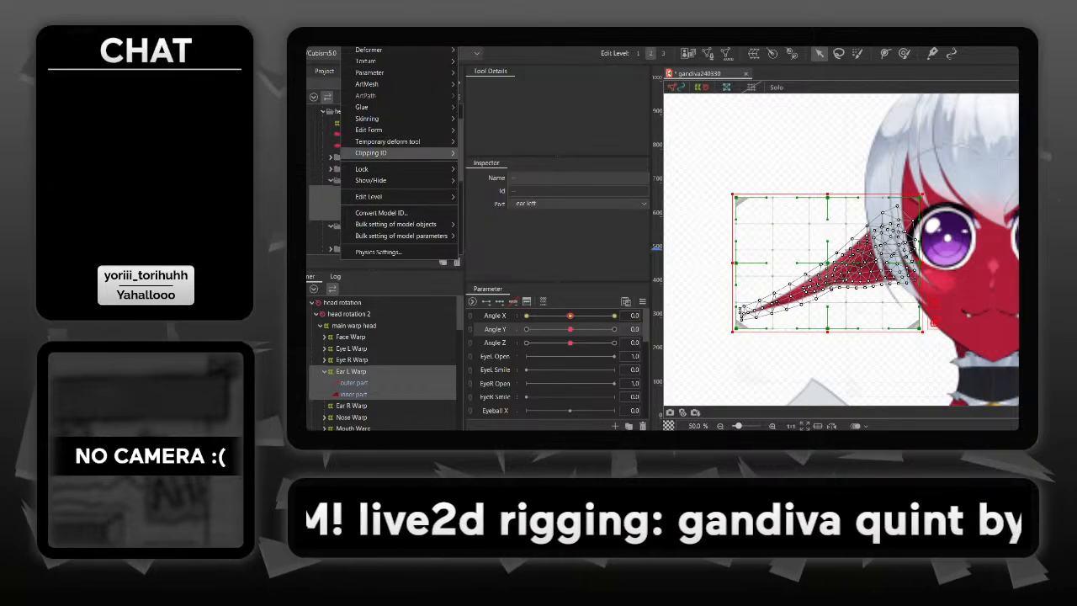
{"action": "mouse_move", "coordinate": [370, 130]}
{"action": "left_click", "coordinate": [481, 129]}
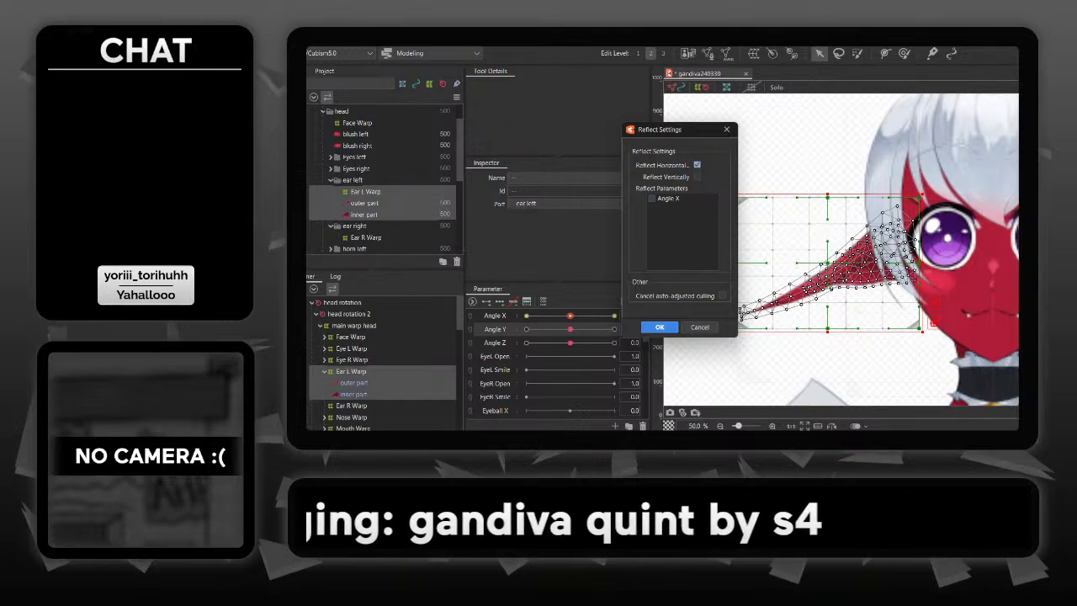
{"action": "left_click", "coordinate": [660, 327]}
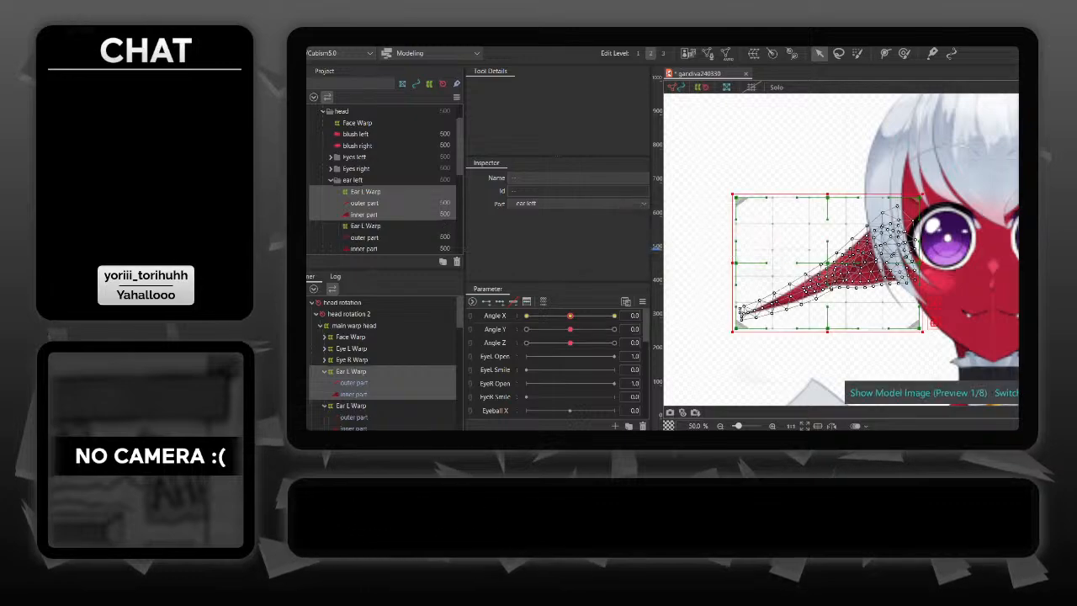
- Duplicate the left ear warp with its meshes and reflect one set horizontally, including the Angle X parameter
{"action": "left_click", "coordinate": [355, 39]}
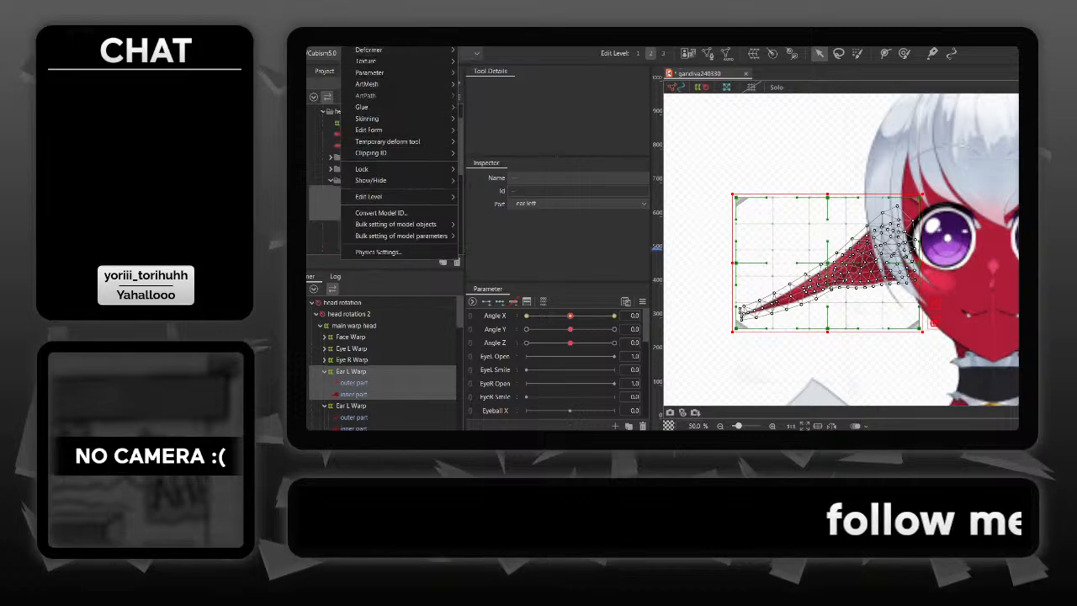
{"action": "mouse_move", "coordinate": [369, 130]}
{"action": "left_click", "coordinate": [482, 129]}
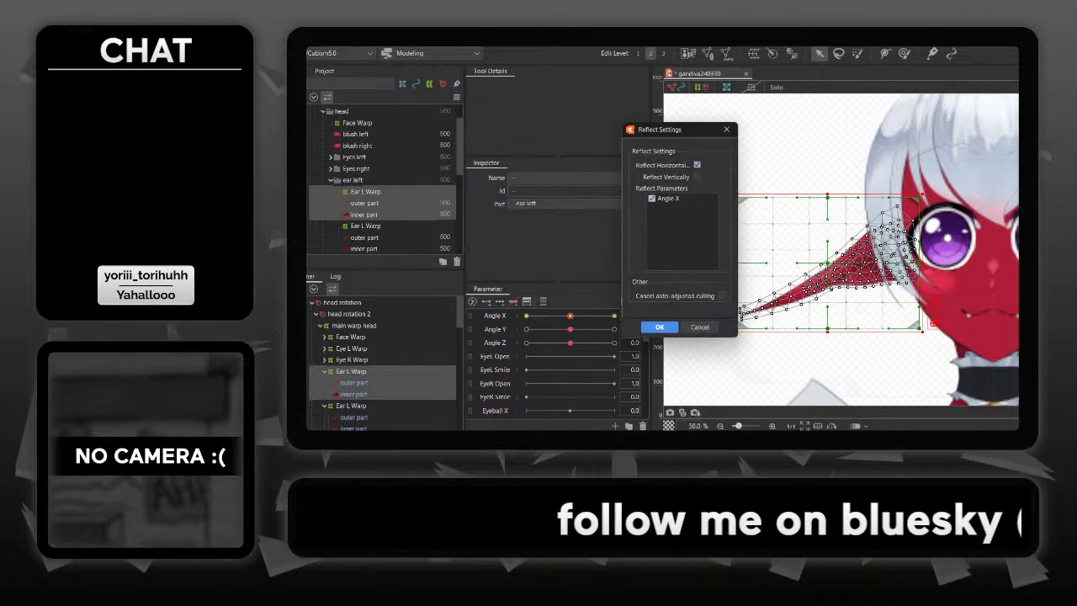
{"action": "left_click", "coordinate": [660, 327]}
{"action": "left_click_drag", "start_coordinate": [867, 233], "coordinate": [779, 249]}
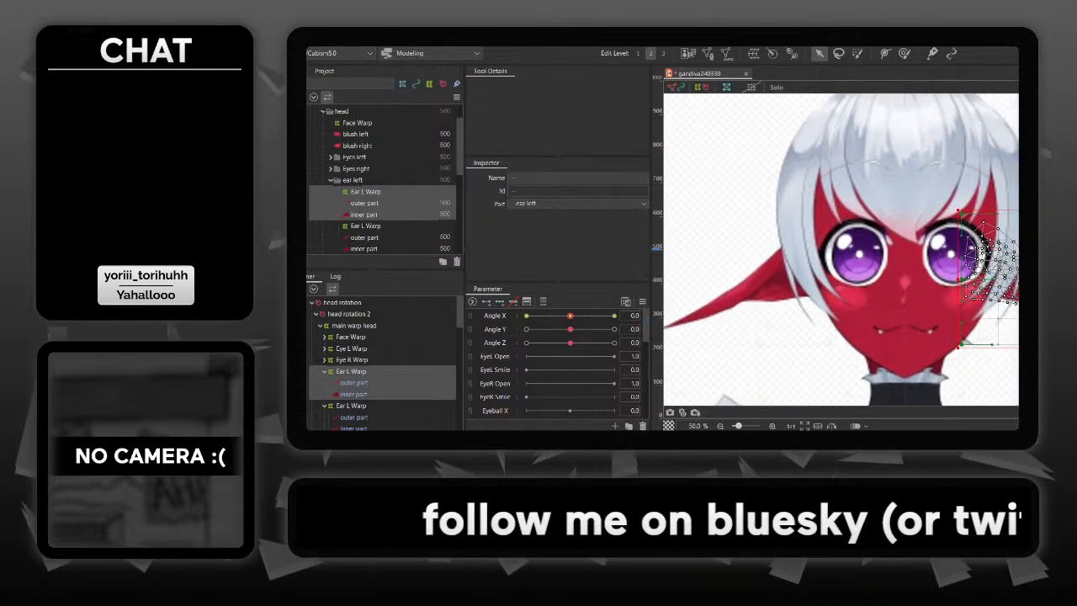
{"action": "left_click", "coordinate": [779, 249]}
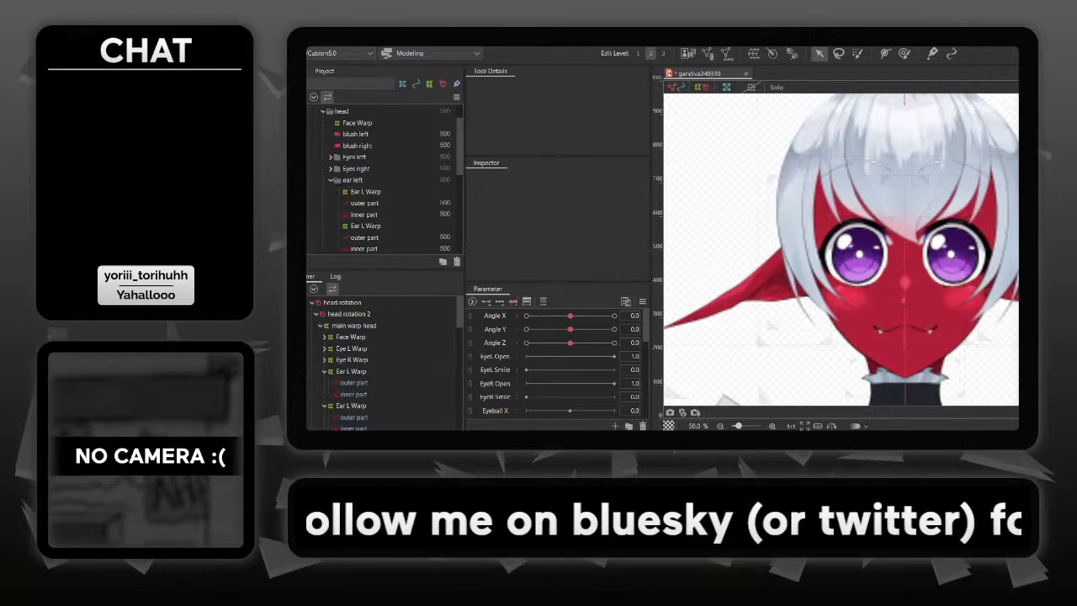
- Check the ears across the Angle X range and reset Angle X to 0
{"action": "mouse_move", "coordinate": [571, 316]}
{"action": "left_mouse_down"}
{"action": "mouse_move", "coordinate": [615, 315]}
{"action": "mouse_move", "coordinate": [527, 316]}
{"action": "mouse_move", "coordinate": [614, 315]}
{"action": "mouse_move", "coordinate": [538, 315]}
{"action": "mouse_move", "coordinate": [571, 316]}
{"action": "left_mouse_up"}
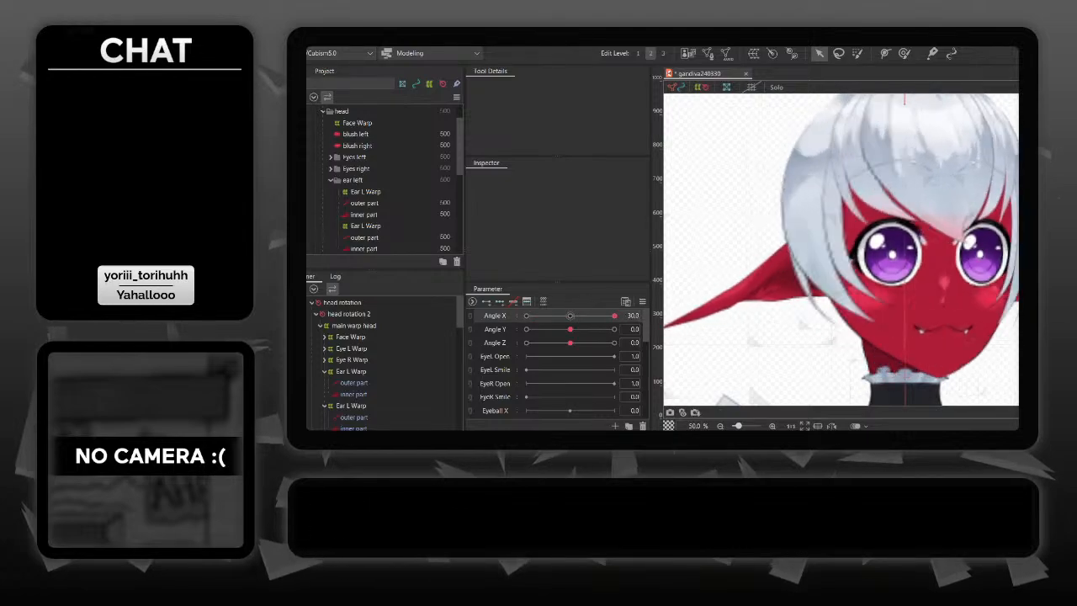
{"action": "left_click_drag", "start_coordinate": [614, 315], "coordinate": [546, 315]}
{"action": "mouse_move", "coordinate": [633, 316]}
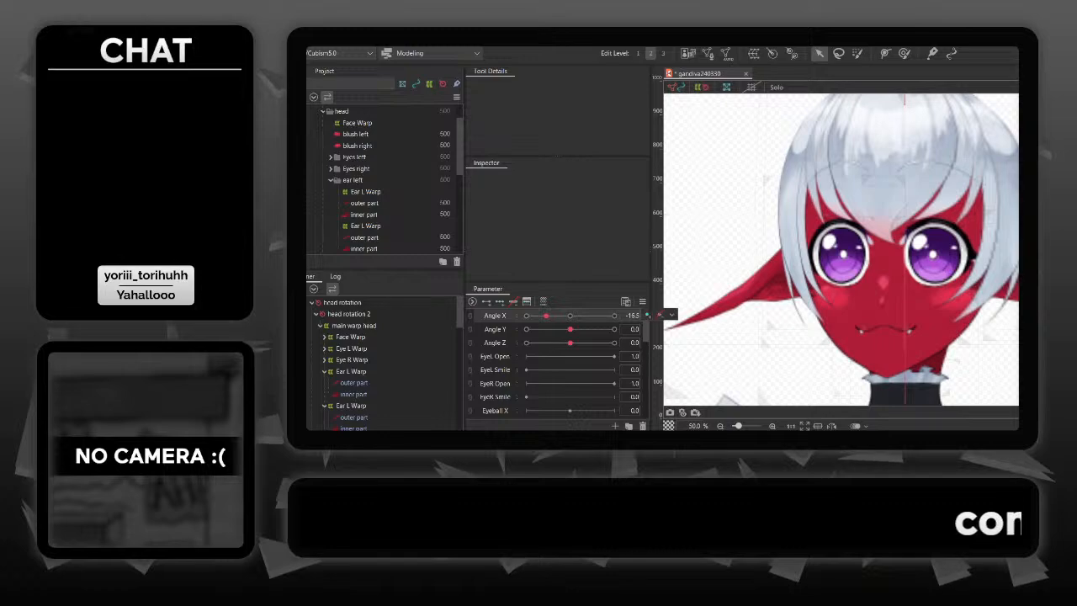
{"action": "left_click", "coordinate": [672, 315]}
{"action": "left_click", "coordinate": [632, 315]}
{"action": "type", "text": "0"}
{"action": "key", "text": "Return"}
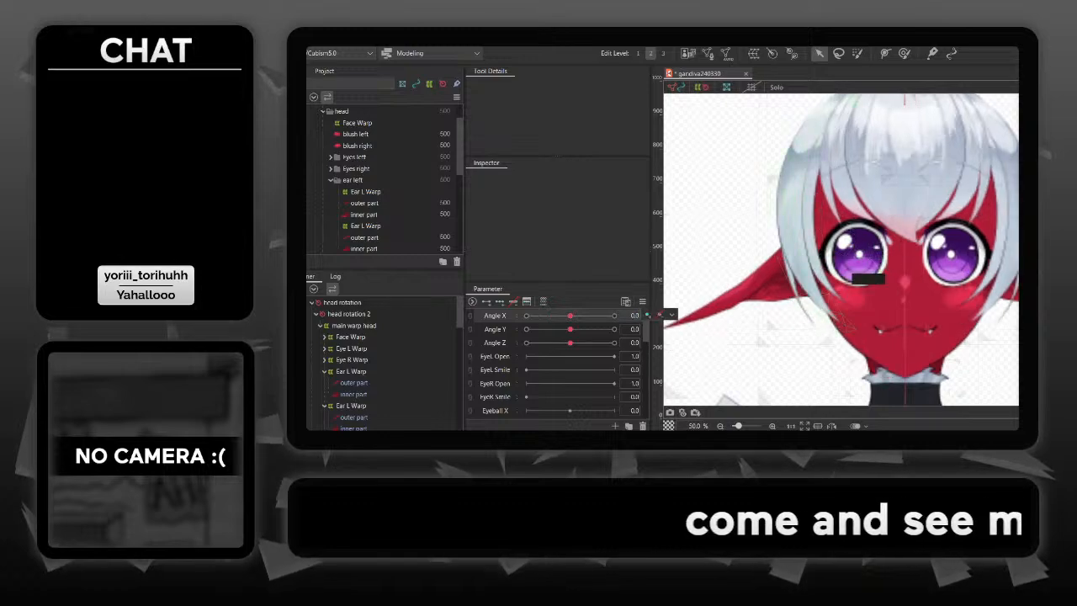
- Inspect Ear L Warp, preview a slight Angle Y tilt and reset Angle Y to 0
{"action": "left_click_drag", "start_coordinate": [848, 269], "coordinate": [902, 282]}
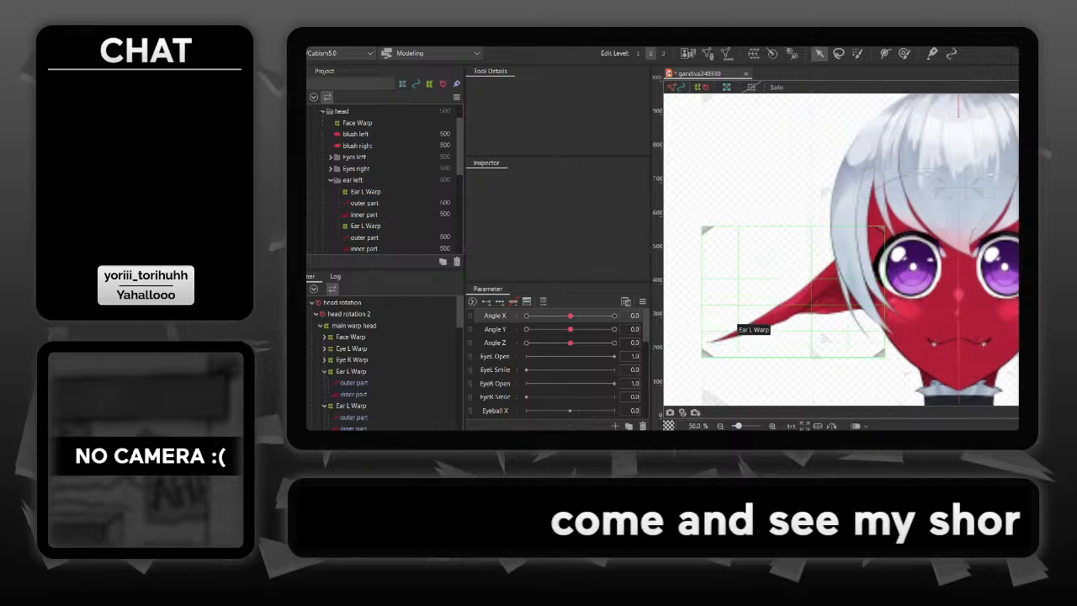
{"action": "left_click", "coordinate": [732, 324]}
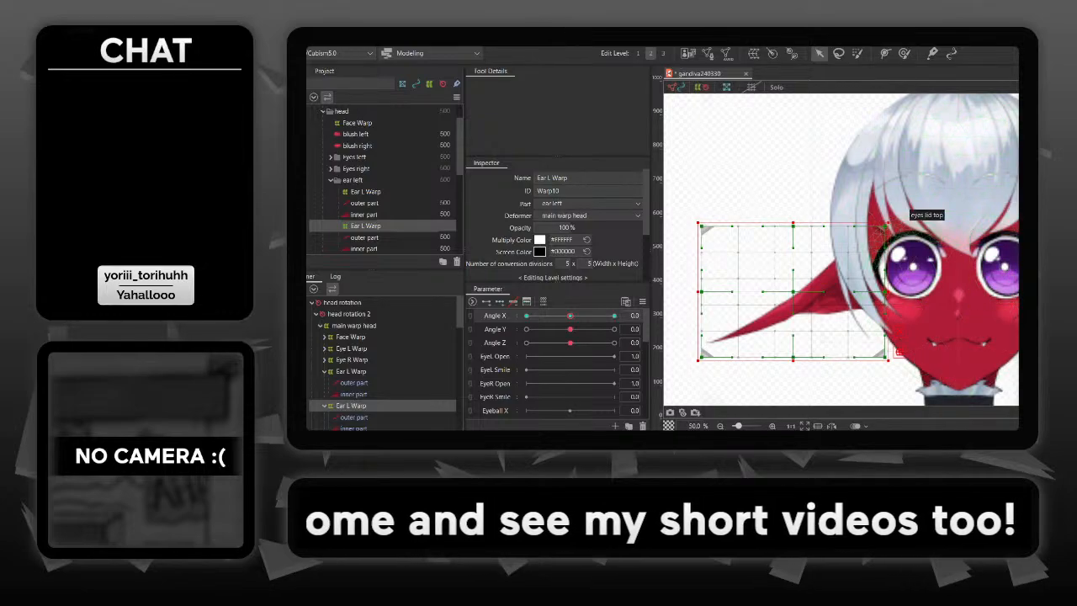
{"action": "left_click", "coordinate": [783, 181]}
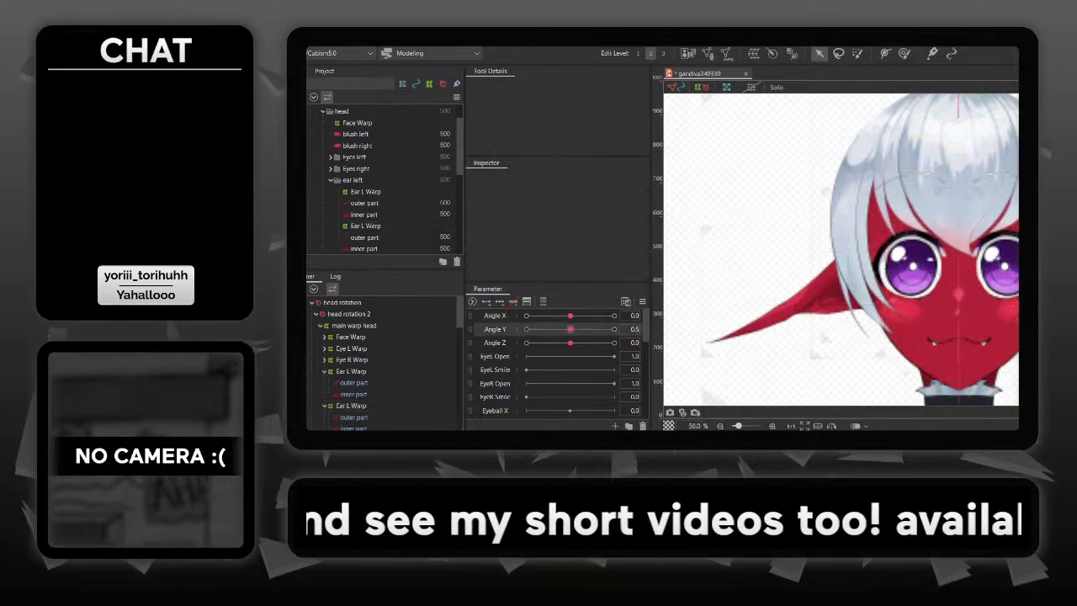
{"action": "mouse_move", "coordinate": [570, 330]}
{"action": "left_mouse_down"}
{"action": "mouse_move", "coordinate": [614, 329]}
{"action": "mouse_move", "coordinate": [527, 329]}
{"action": "mouse_move", "coordinate": [615, 329]}
{"action": "mouse_move", "coordinate": [527, 329]}
{"action": "mouse_move", "coordinate": [615, 329]}
{"action": "mouse_move", "coordinate": [526, 329]}
{"action": "mouse_move", "coordinate": [579, 329]}
{"action": "left_mouse_up"}
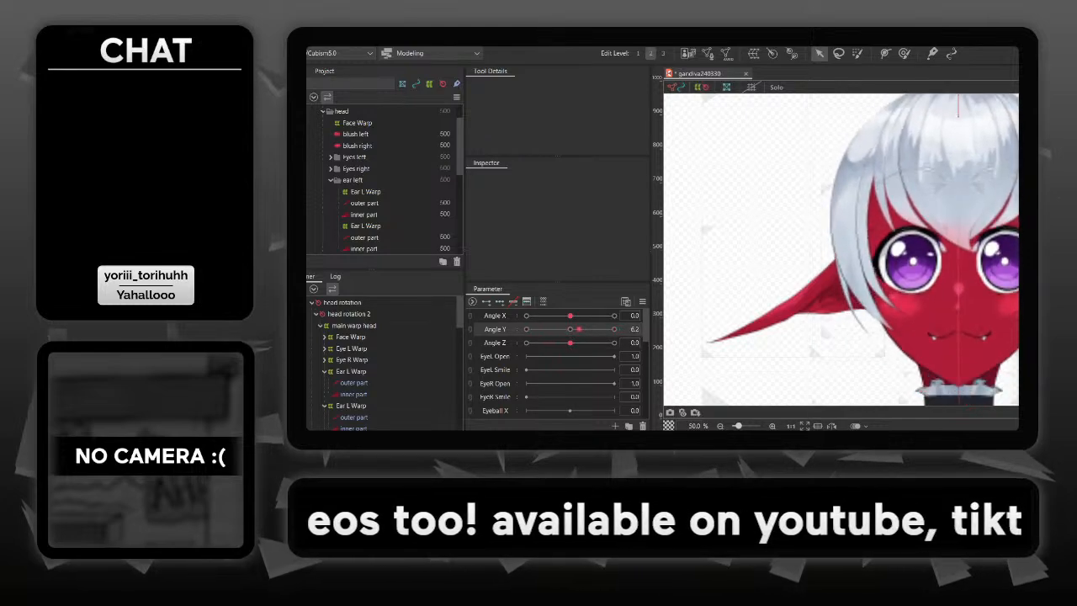
{"action": "type", "text": "0"}
{"action": "key", "text": "Return"}
{"action": "left_click", "coordinate": [672, 329]}
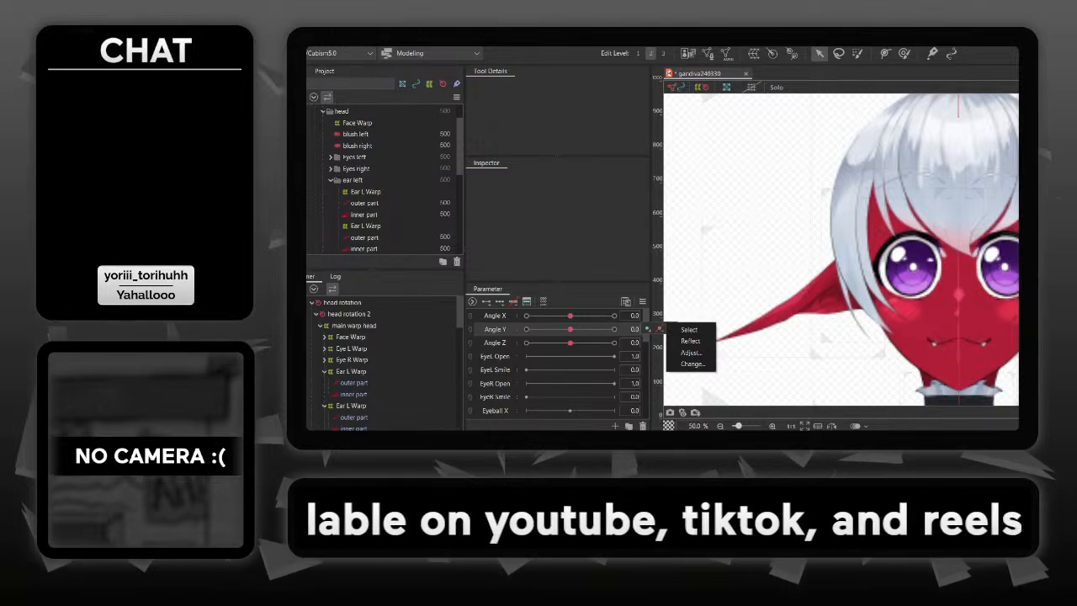
- Add three Angle Y keys to the original Ear L Warp on the character's left ear
{"action": "left_click", "coordinate": [840, 295]}
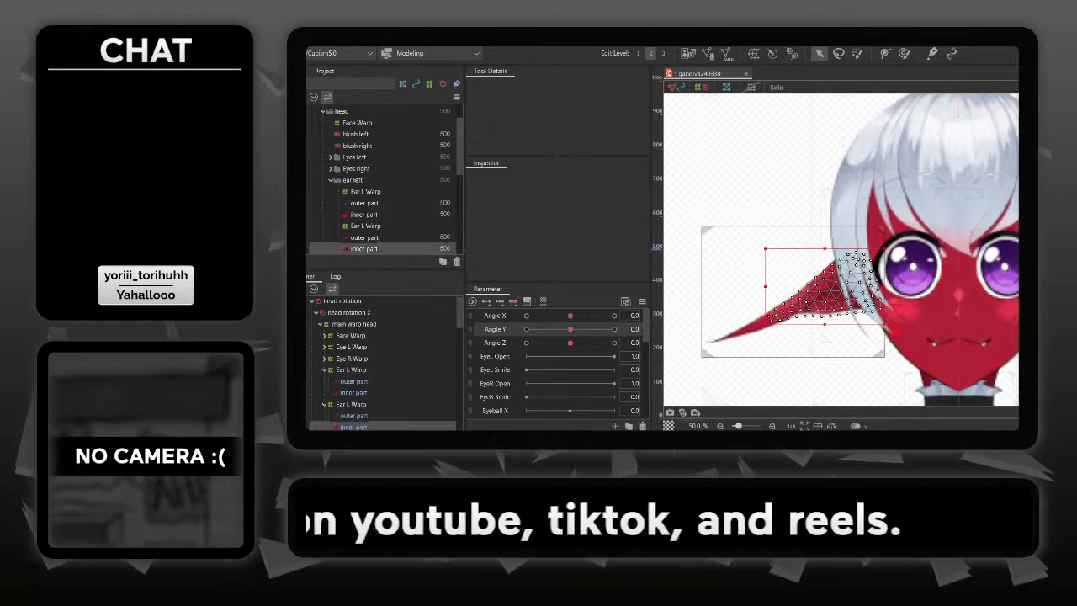
{"action": "left_click", "coordinate": [728, 226]}
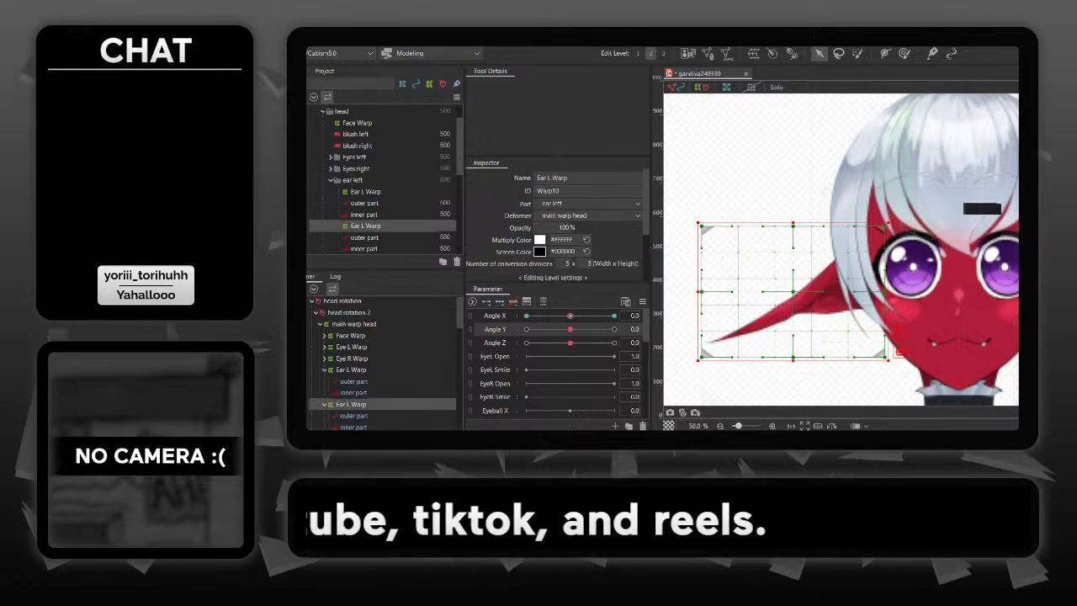
{"action": "left_click_drag", "start_coordinate": [901, 249], "coordinate": [772, 229]}
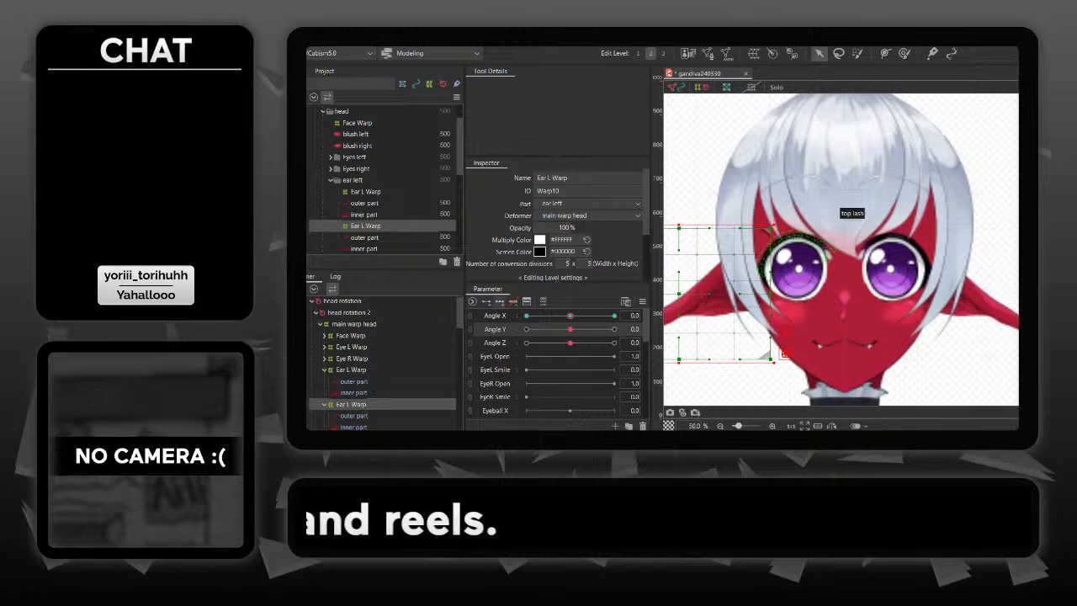
{"action": "left_click", "coordinate": [500, 301]}
{"action": "left_click_drag", "start_coordinate": [849, 244], "coordinate": [780, 250]}
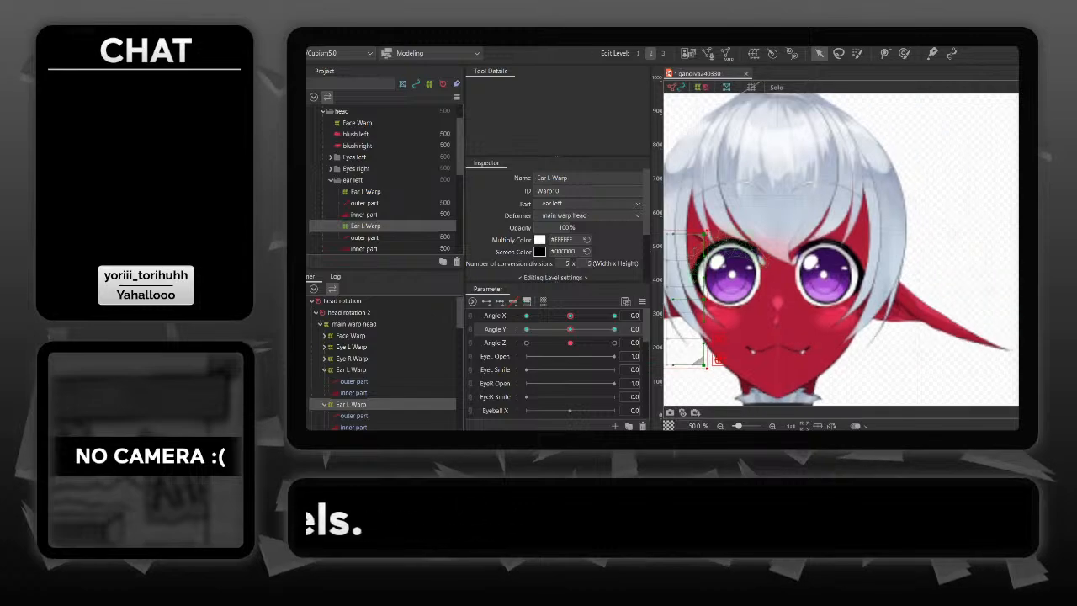
- Rename the mirrored ear's warp deformer as Ear R Warp
{"action": "left_click", "coordinate": [351, 370]}
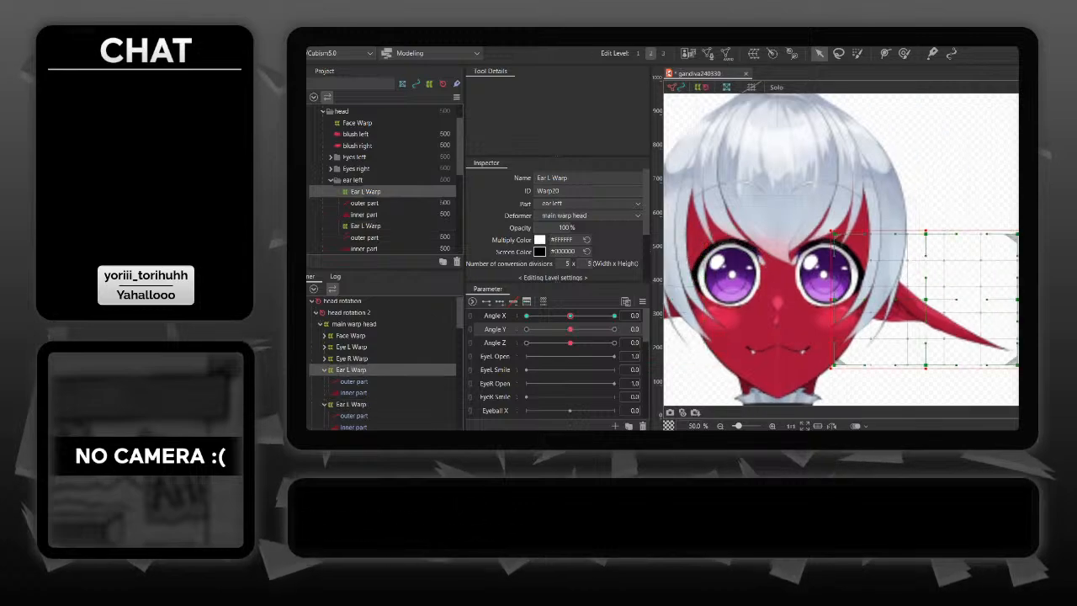
{"action": "left_click", "coordinate": [553, 178]}
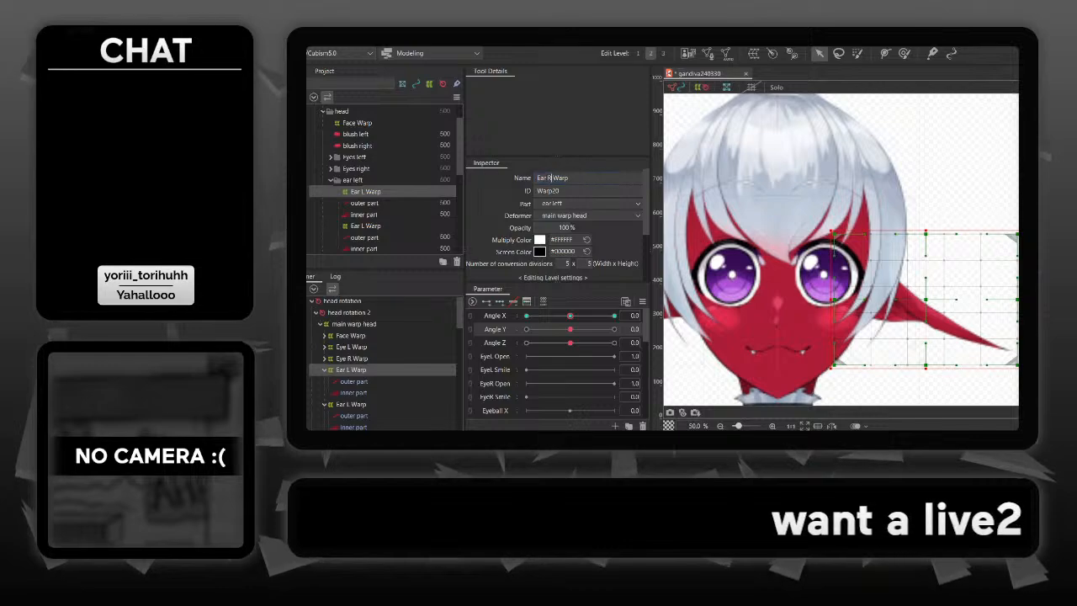
{"action": "left_click", "coordinate": [350, 359]}
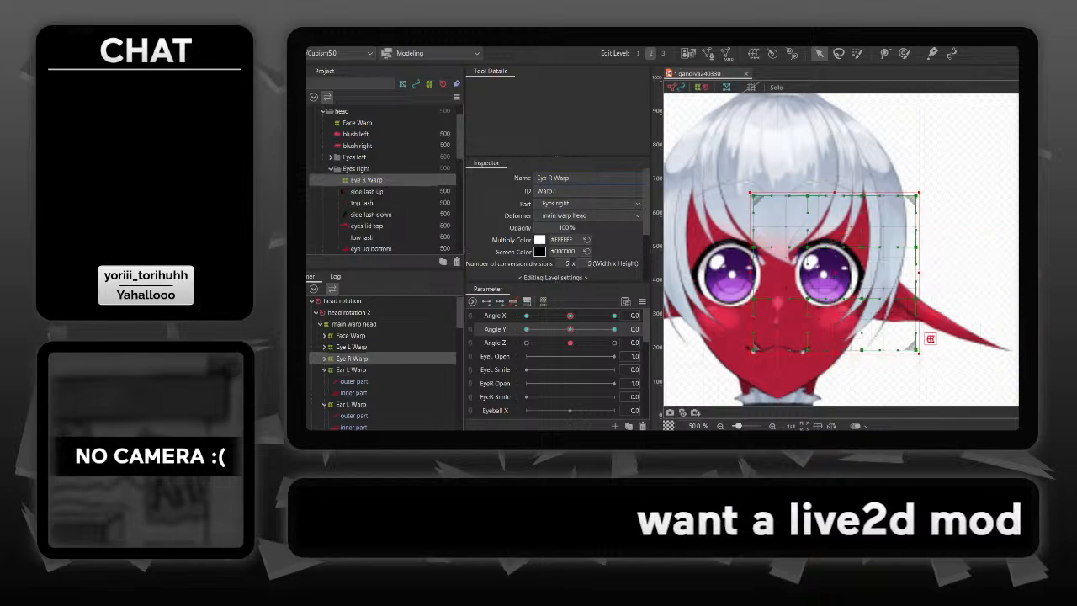
{"action": "left_click", "coordinate": [351, 370]}
{"action": "left_click", "coordinate": [351, 404]}
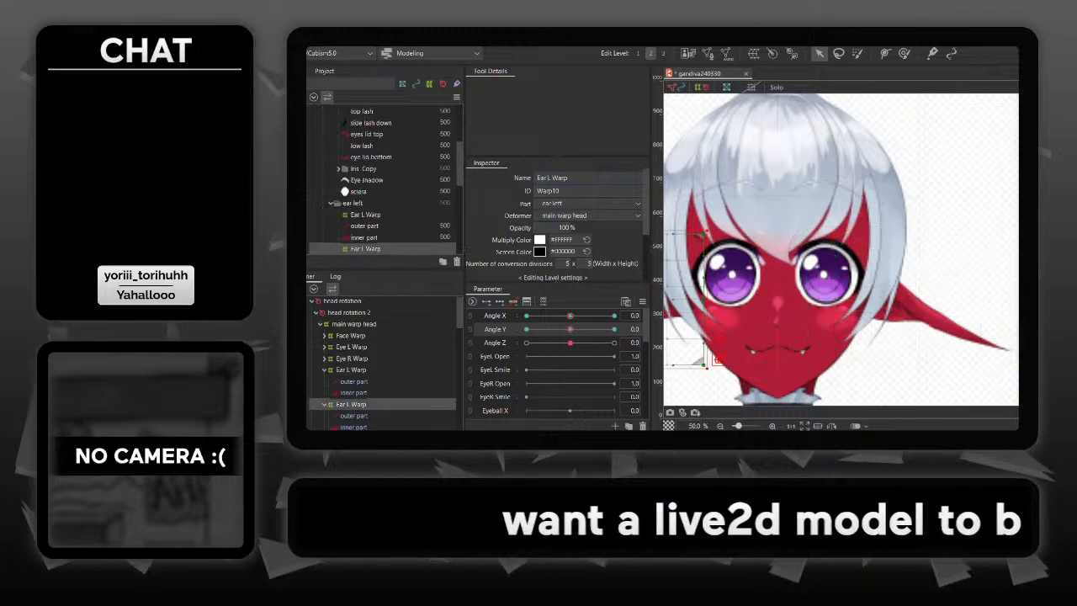
{"action": "left_click", "coordinate": [351, 370]}
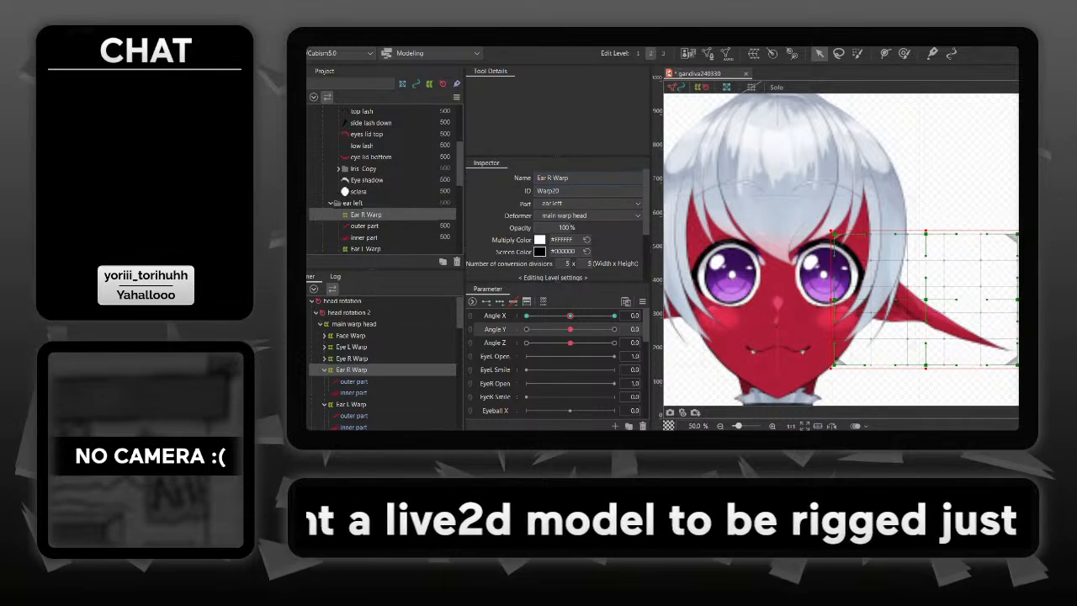
- Select only the Ear R Warp and Ear L Warp deformers together and set Angle Y to 30
{"action": "left_click", "coordinate": [351, 404], "text": "shift"}
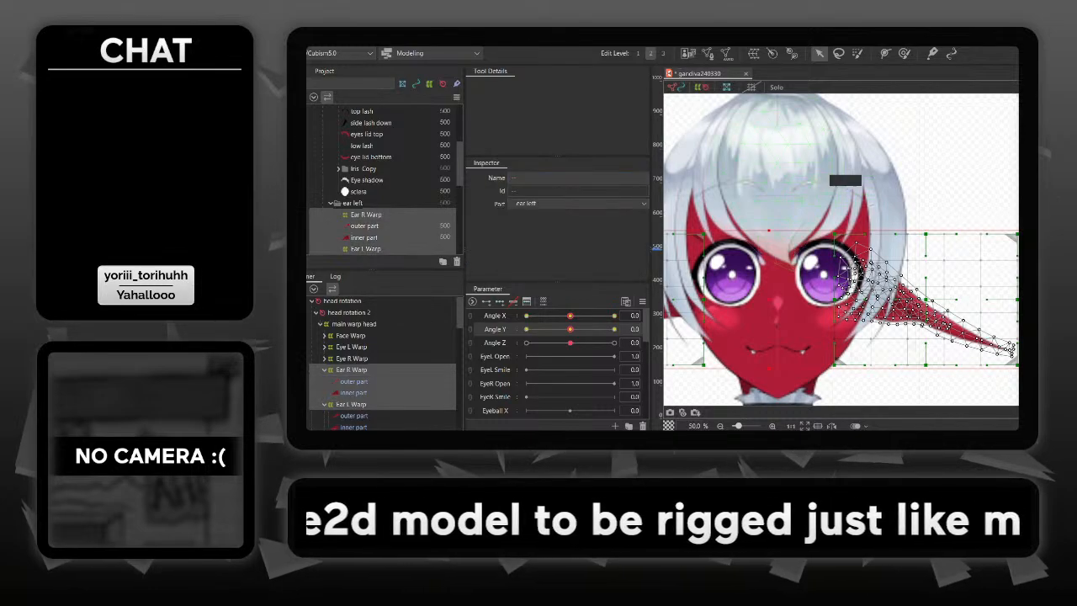
{"action": "left_click_drag", "start_coordinate": [753, 248], "coordinate": [872, 217]}
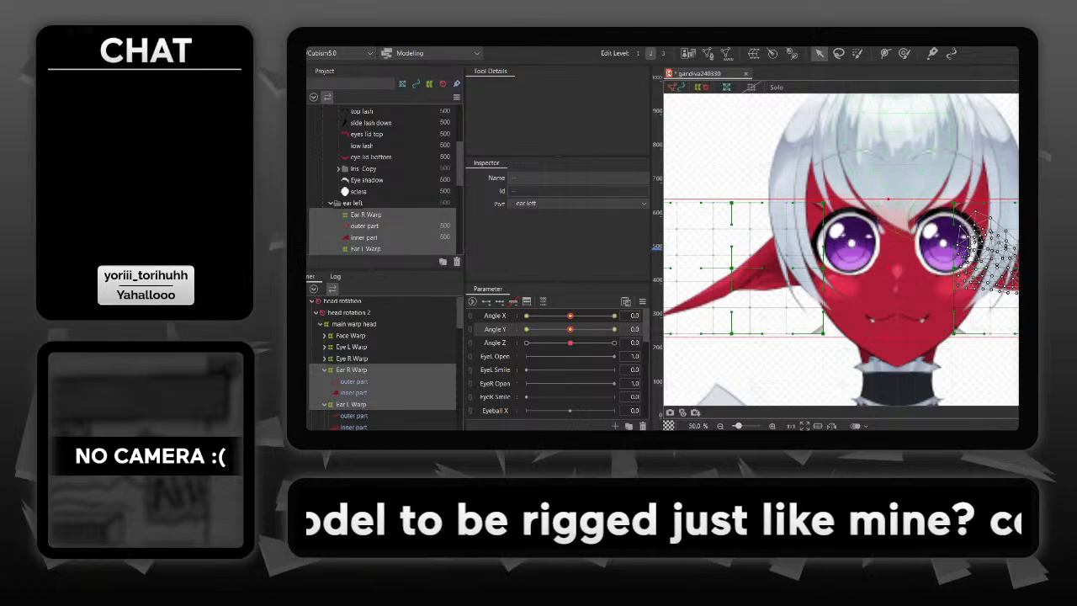
{"action": "left_click", "coordinate": [353, 382], "text": "ctrl"}
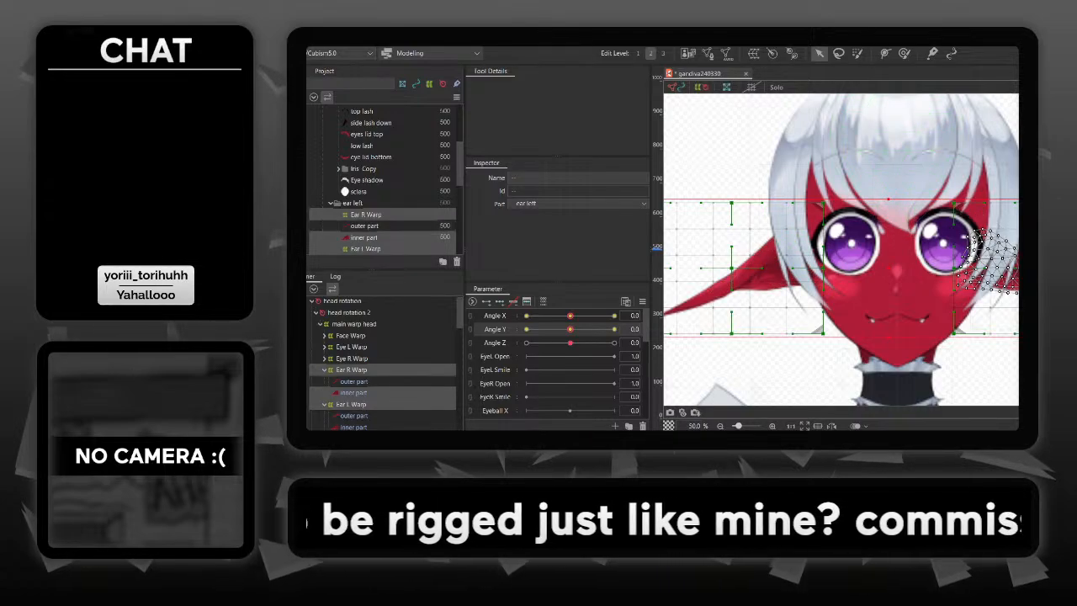
{"action": "left_click", "coordinate": [353, 393], "text": "ctrl"}
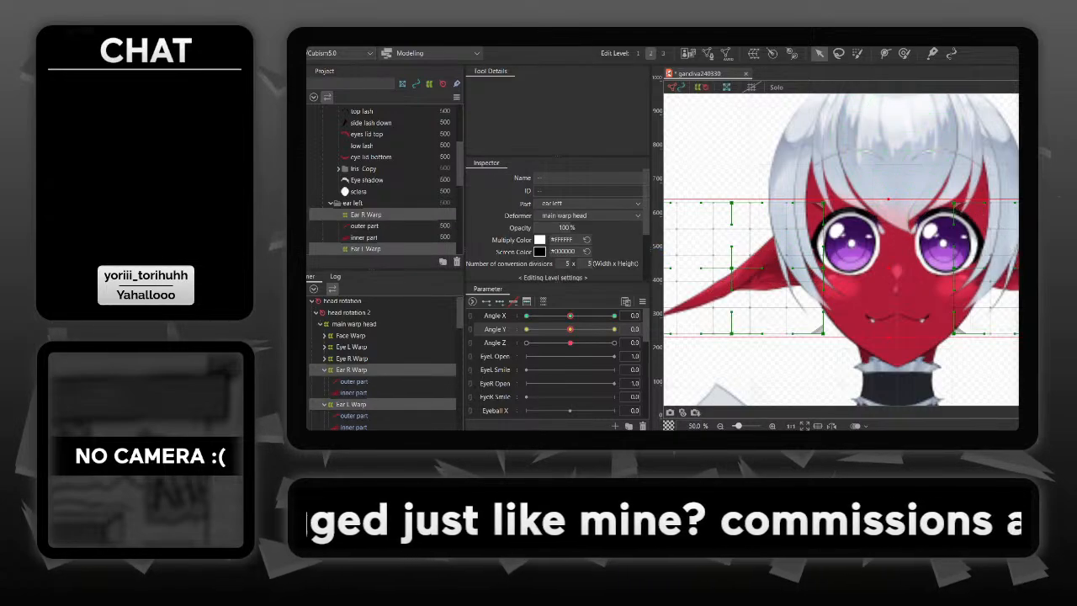
{"action": "left_click_drag", "start_coordinate": [571, 329], "coordinate": [614, 329]}
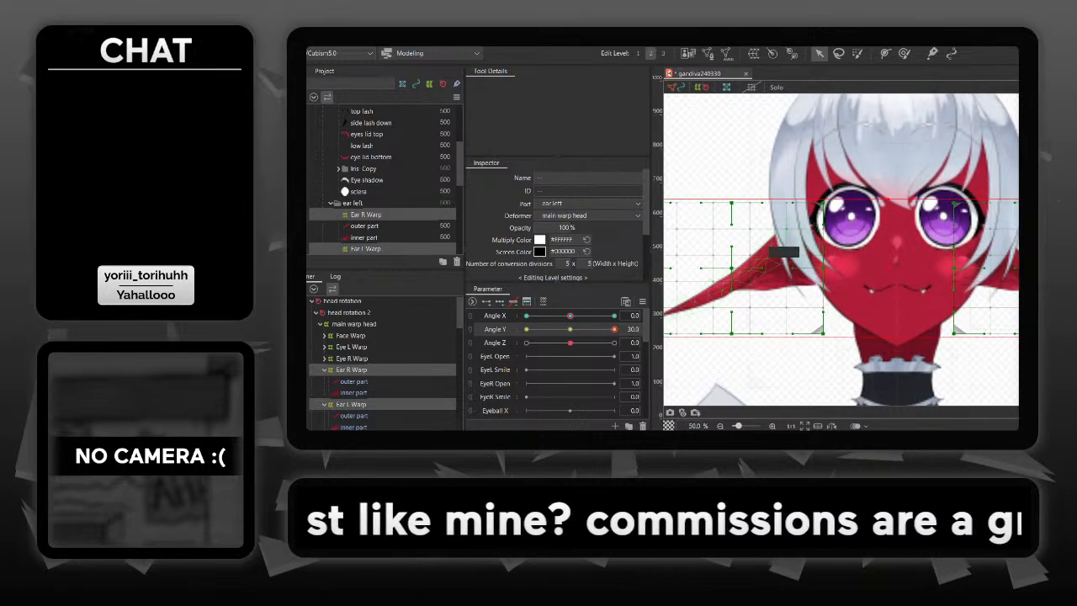
- Try raising both ear warps together at Angle Y 30, then lower them slightly to follow the tilted face
{"action": "key", "text": "Up"}
{"action": "key", "text": "Up"}
{"action": "key", "text": "Up"}
{"action": "key", "text": "Up"}
{"action": "key", "text": "Up"}
{"action": "key", "text": "Up"}
{"action": "key", "text": "Up"}
{"action": "key", "text": "Up"}
{"action": "key", "text": "Up"}
{"action": "key", "text": "Up"}
{"action": "key", "text": "Up"}
{"action": "key", "text": "Up"}
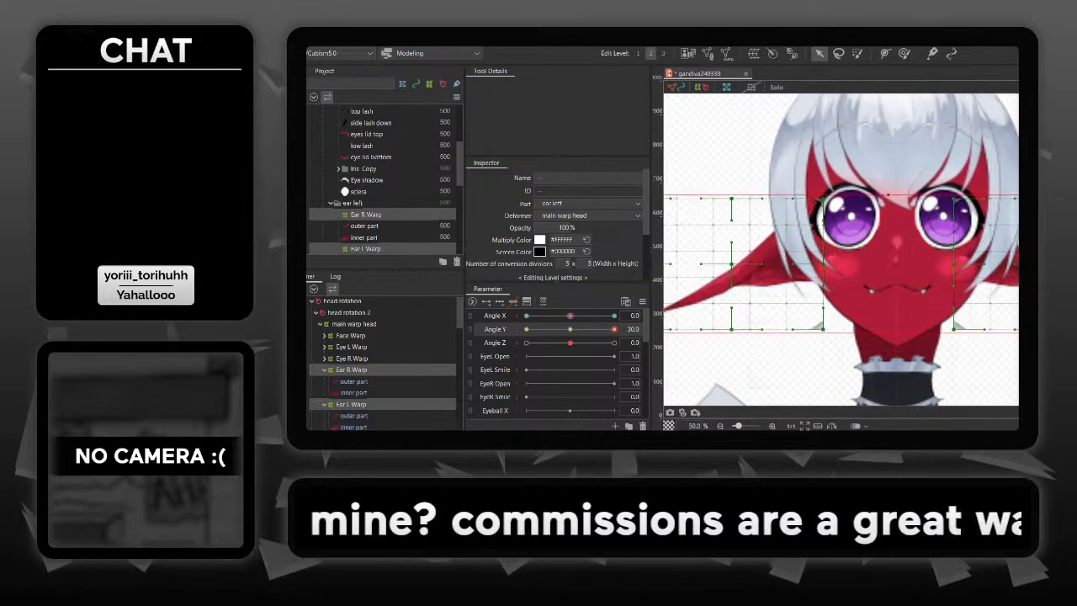
{"action": "key", "text": "Up"}
{"action": "key", "text": "Up"}
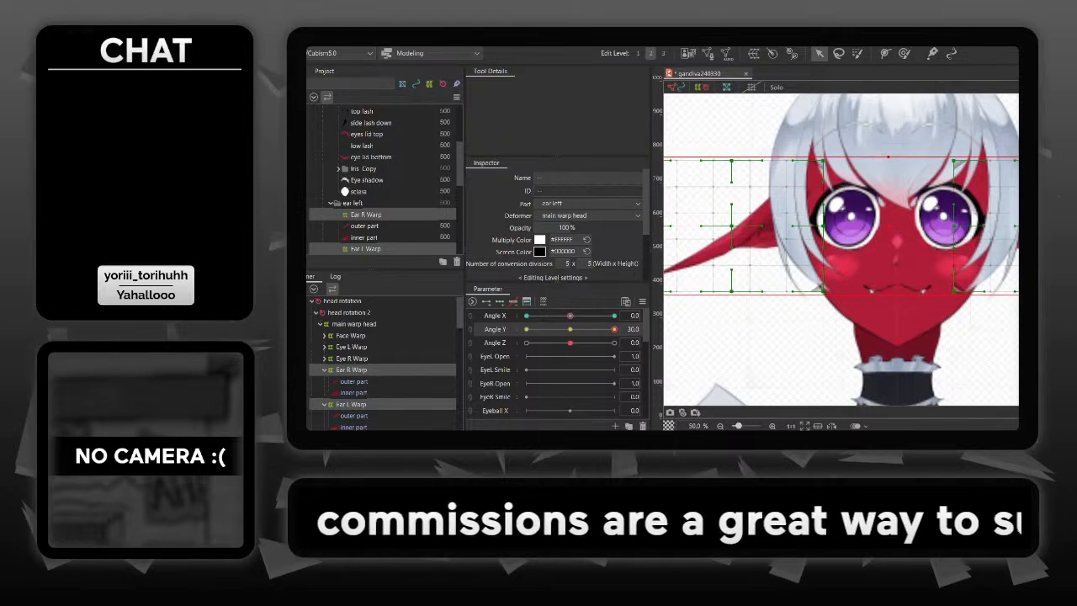
{"action": "key", "text": "Down"}
{"action": "key", "text": "Down"}
{"action": "key", "text": "Down"}
{"action": "key", "text": "Down"}
{"action": "key", "text": "Down"}
{"action": "key", "text": "Down"}
{"action": "key", "text": "Down"}
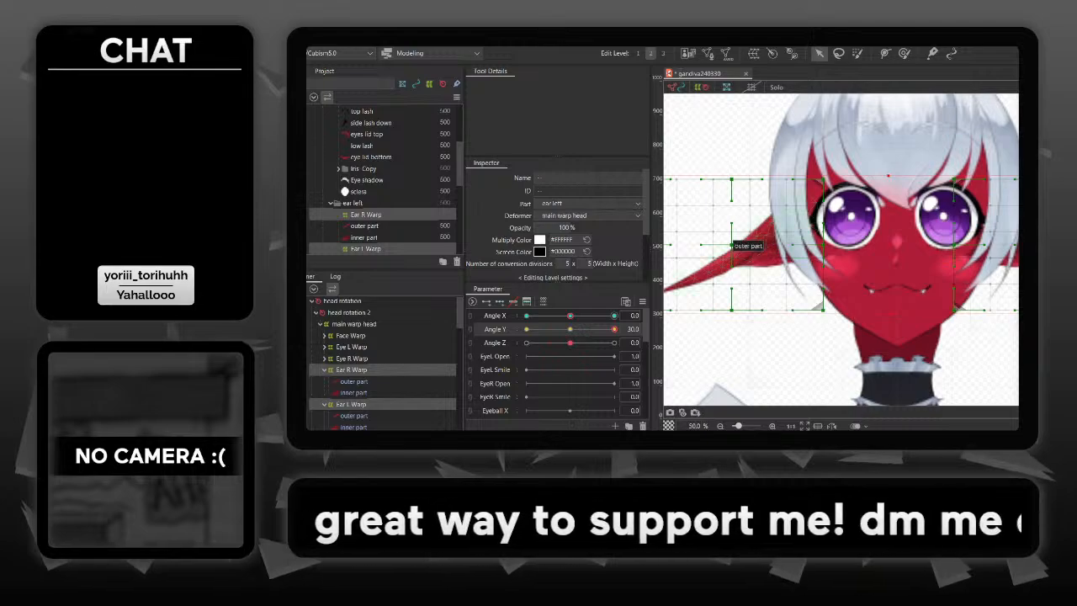
- Undo the raise of both ear warps and give Ear R Warp and Ear L Warp three Angle Y keys each
{"action": "mouse_move", "coordinate": [614, 329]}
{"action": "left_mouse_down"}
{"action": "mouse_move", "coordinate": [565, 329]}
{"action": "mouse_move", "coordinate": [614, 329]}
{"action": "left_mouse_up"}
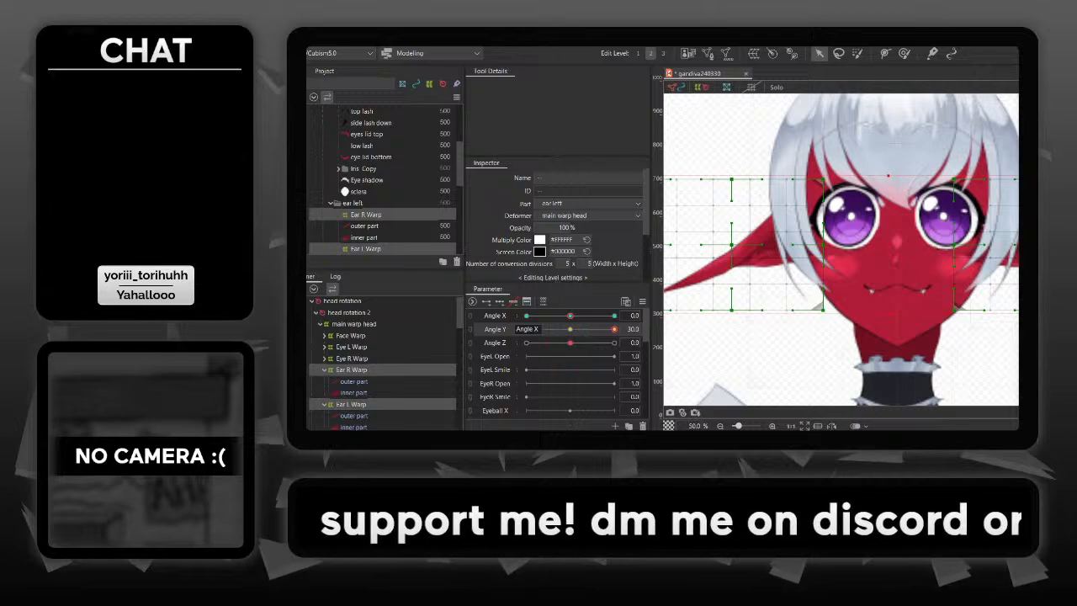
{"action": "left_click_drag", "start_coordinate": [757, 244], "coordinate": [757, 268]}
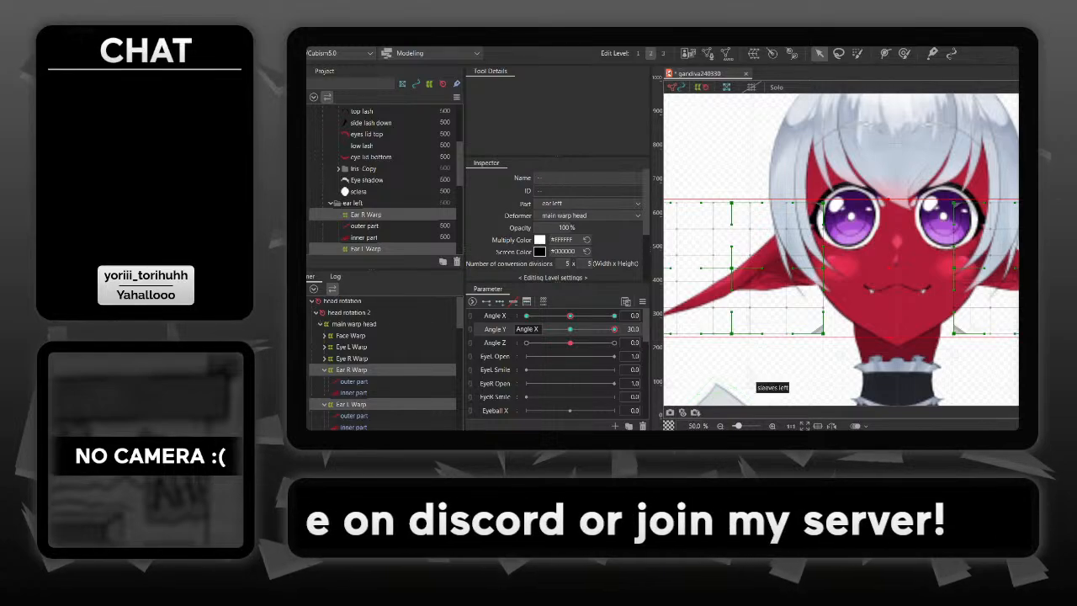
- Shift both ear warps straight up together at the Angle Y 30 key to match the upward-tilted face
{"action": "key", "text": "shift+Up"}
{"action": "key", "text": "shift+Up"}
{"action": "key", "text": "shift+Up"}
{"action": "key", "text": "shift+Up"}
{"action": "key", "text": "shift+Up"}
{"action": "key", "text": "shift+Up"}
{"action": "key", "text": "shift+Up"}
{"action": "key", "text": "shift+Up"}
{"action": "key", "text": "shift+Up"}
{"action": "key", "text": "shift+Up"}
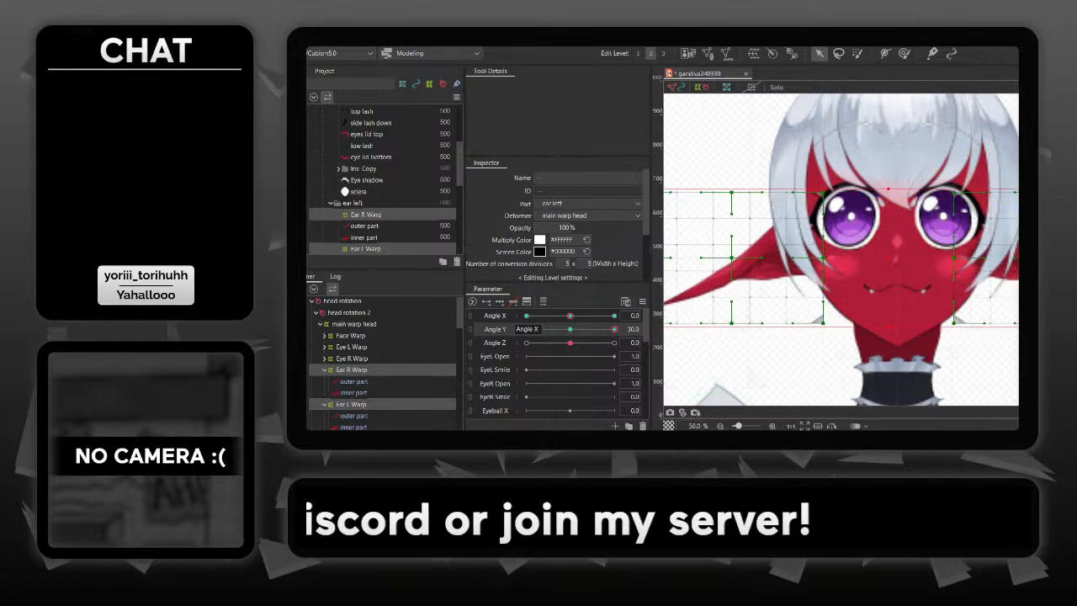
{"action": "key", "text": "Down"}
{"action": "key", "text": "Down"}
{"action": "key", "text": "Down"}
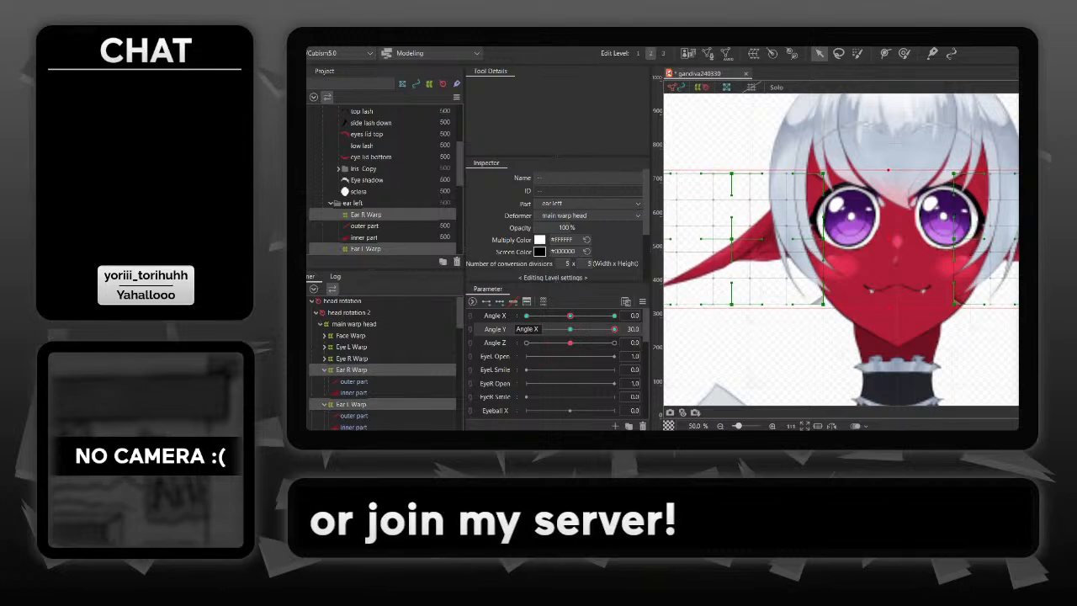
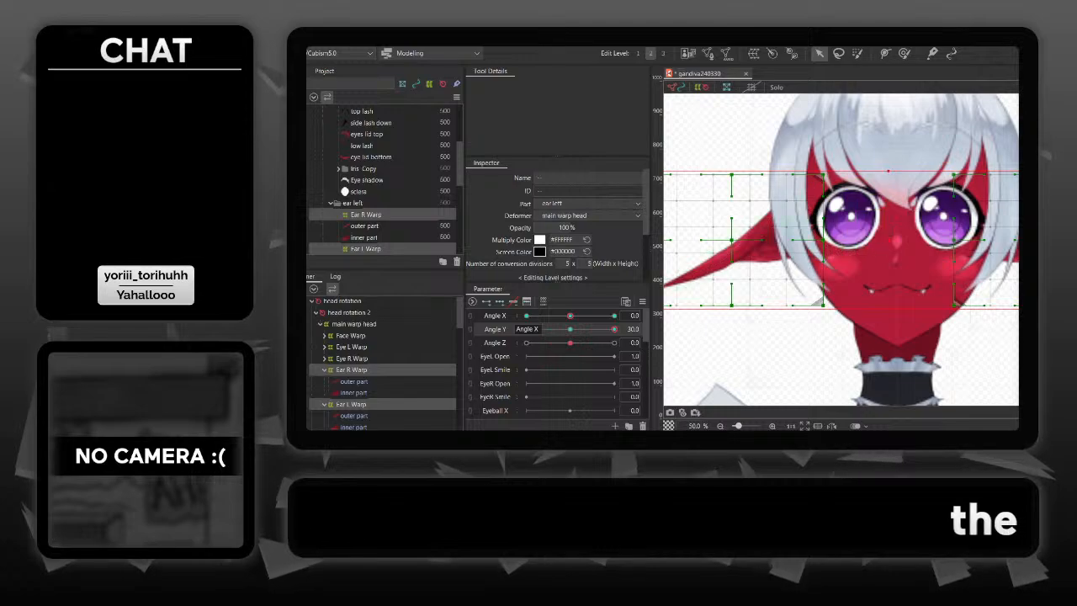
- Nudge both ear warps slightly down at the Angle Y 30 key
{"action": "mouse_move", "coordinate": [613, 329]}
{"action": "left_mouse_down"}
{"action": "mouse_move", "coordinate": [571, 329]}
{"action": "mouse_move", "coordinate": [614, 329]}
{"action": "left_mouse_up"}
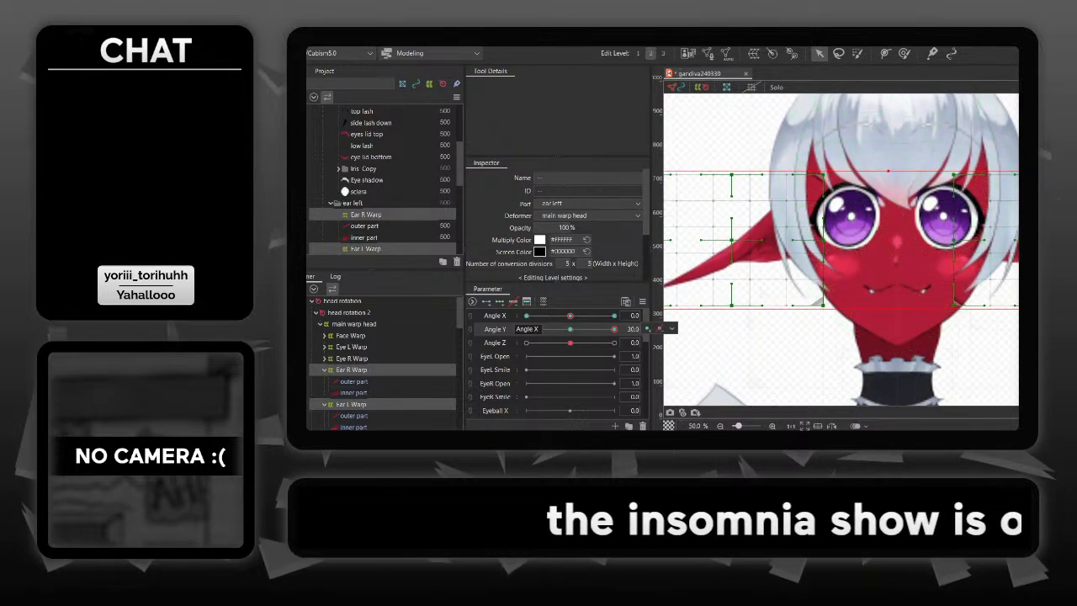
{"action": "key", "text": "Down"}
{"action": "key", "text": "Down"}
{"action": "key", "text": "Down"}
{"action": "key", "text": "Down"}
{"action": "key", "text": "Down"}
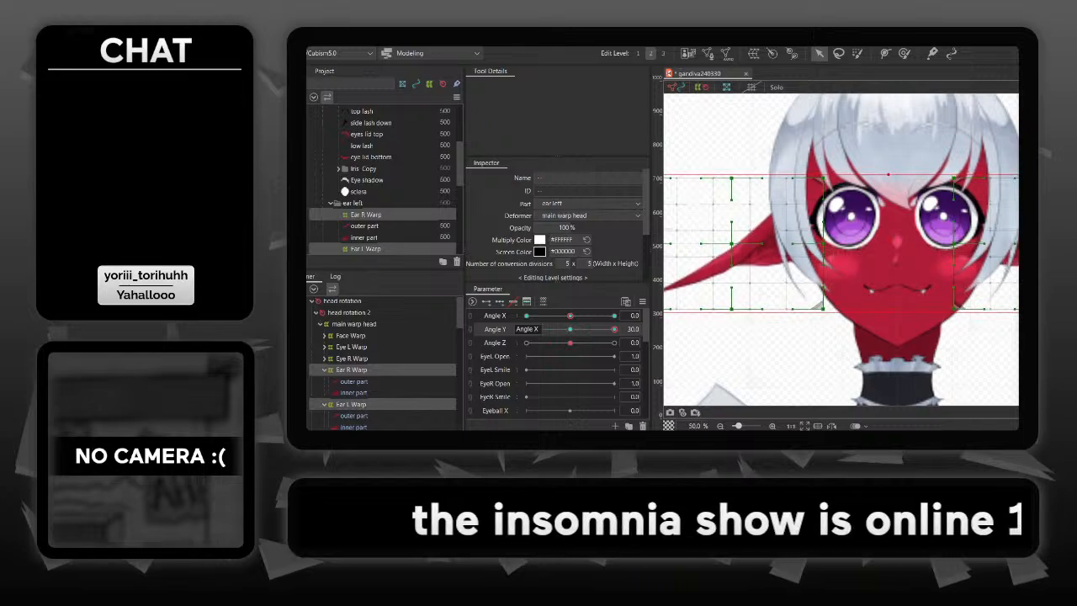
- Lower both ear warps together at the Angle Y -30 key to follow the downward-tilted face, with a small upward correction
{"action": "left_click_drag", "start_coordinate": [614, 329], "coordinate": [526, 329]}
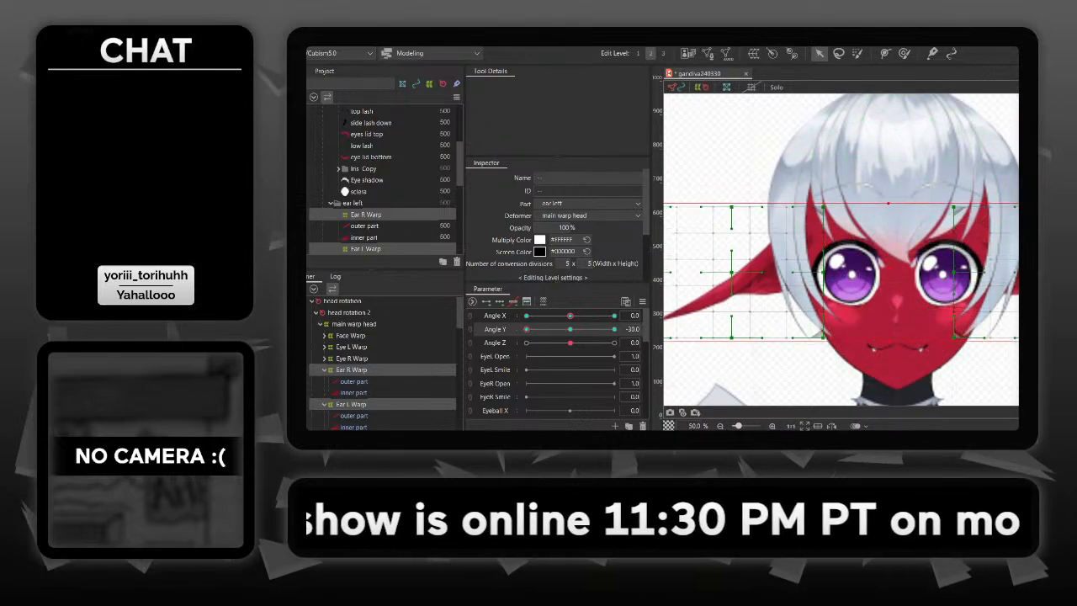
{"action": "key", "text": "shift+Down"}
{"action": "key", "text": "shift+Down"}
{"action": "key", "text": "shift+Down"}
{"action": "key", "text": "shift+Down"}
{"action": "key", "text": "shift+Down"}
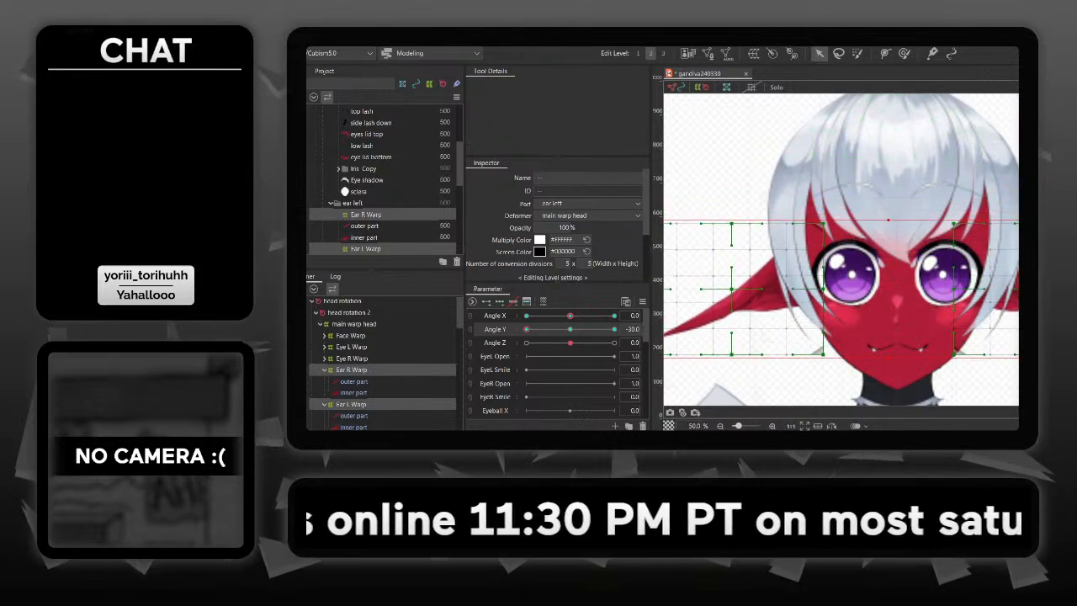
{"action": "key", "text": "Up"}
{"action": "key", "text": "Up"}
{"action": "key", "text": "Up"}
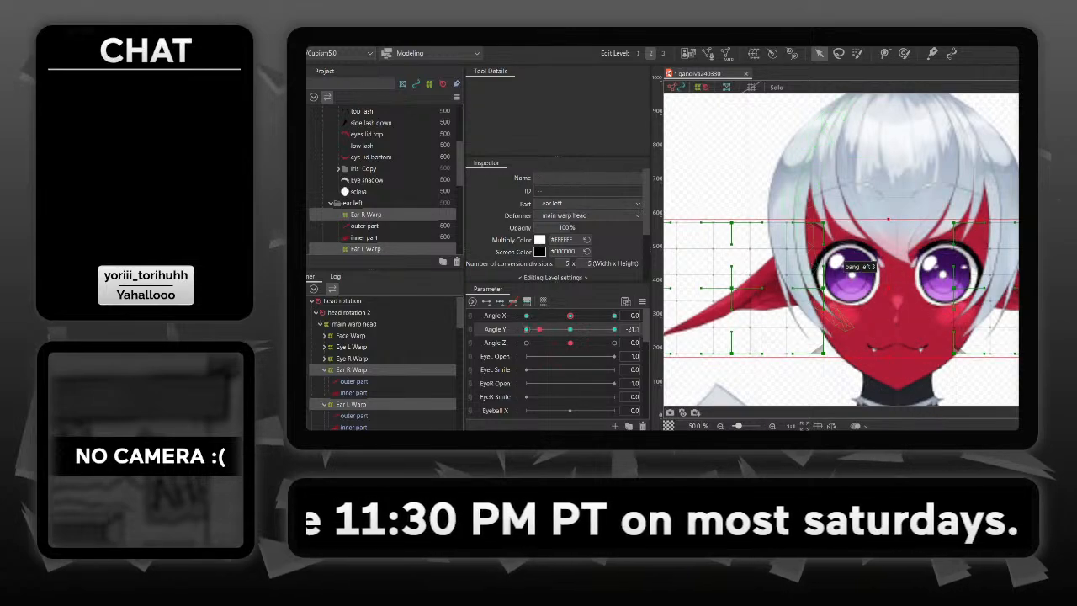
- Compare the ears at both Angle Y extremes, fine-tune both ear warps downward at Angle Y -30, and deselect them
{"action": "mouse_move", "coordinate": [540, 329]}
{"action": "left_mouse_down"}
{"action": "mouse_move", "coordinate": [614, 329]}
{"action": "mouse_move", "coordinate": [528, 329]}
{"action": "left_mouse_up"}
{"action": "left_click_drag", "start_coordinate": [599, 329], "coordinate": [614, 329]}
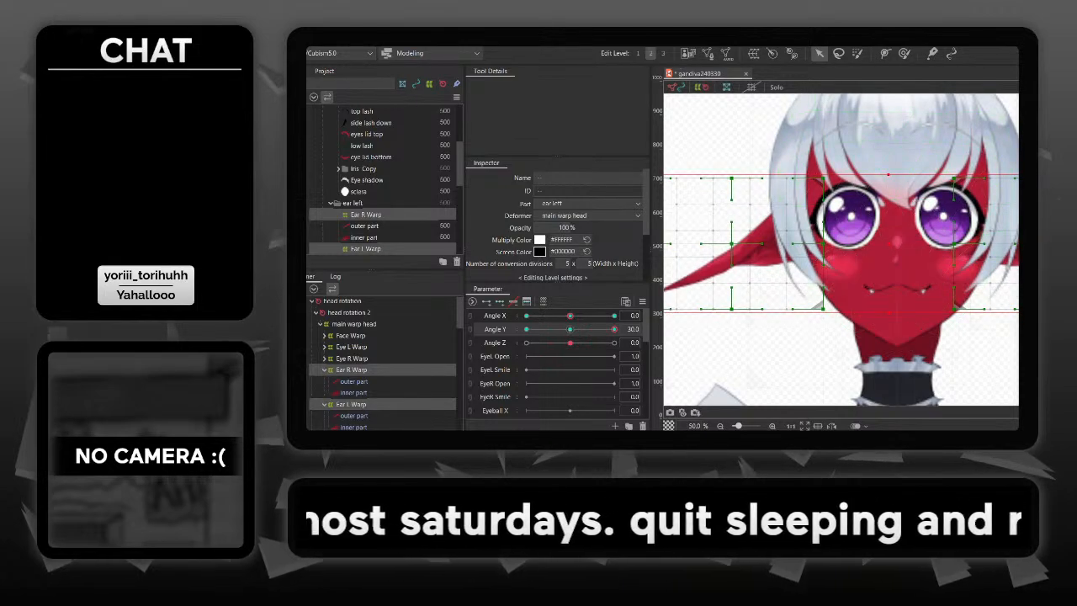
{"action": "left_click", "coordinate": [527, 329]}
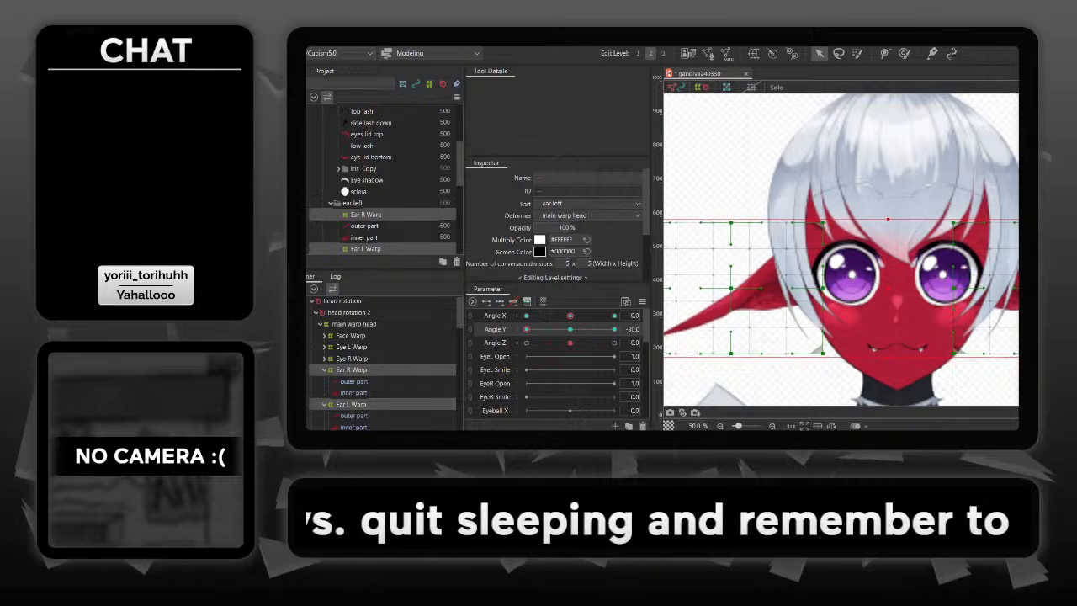
{"action": "key", "text": "Down"}
{"action": "key", "text": "Down"}
{"action": "key", "text": "Down"}
{"action": "key", "text": "Escape"}
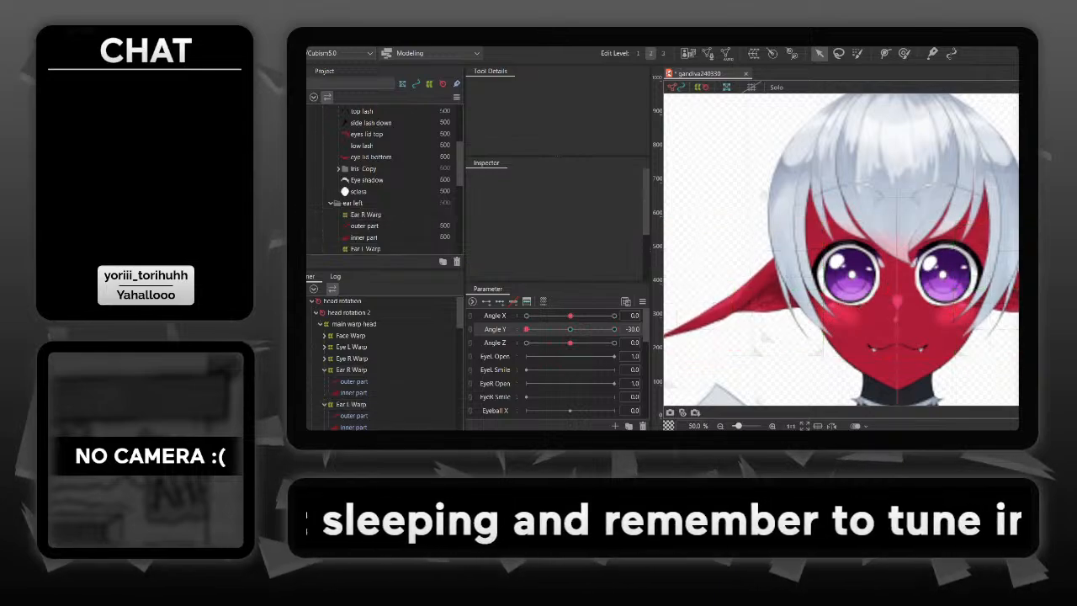
- At Angle Y 30, shift the lower inner corner and lower middle control points of Ear L Warp outward
{"action": "left_click_drag", "start_coordinate": [527, 329], "coordinate": [614, 329]}
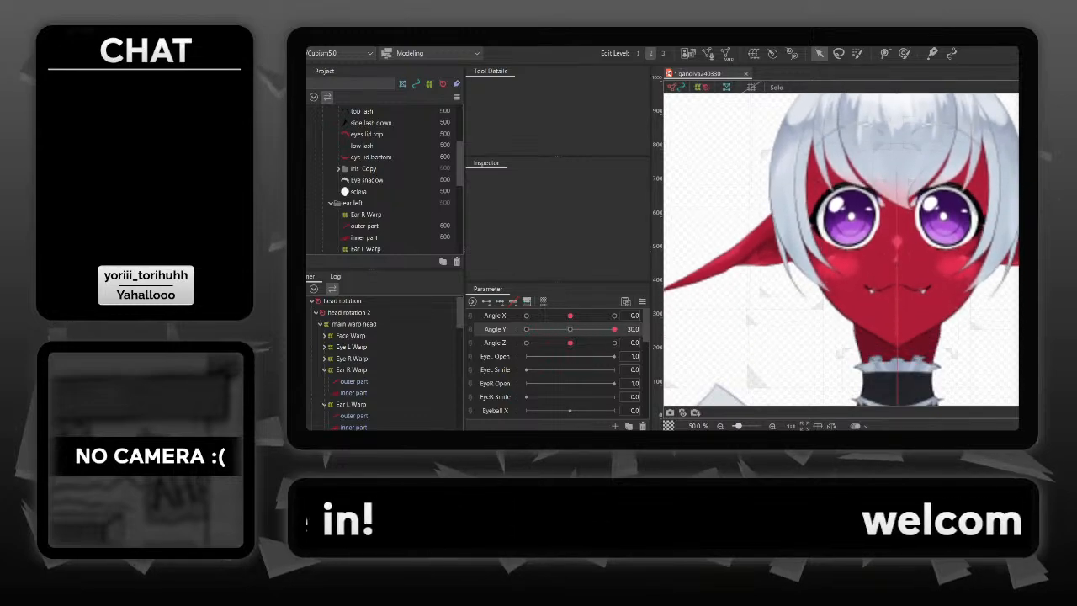
{"action": "left_click", "coordinate": [749, 248]}
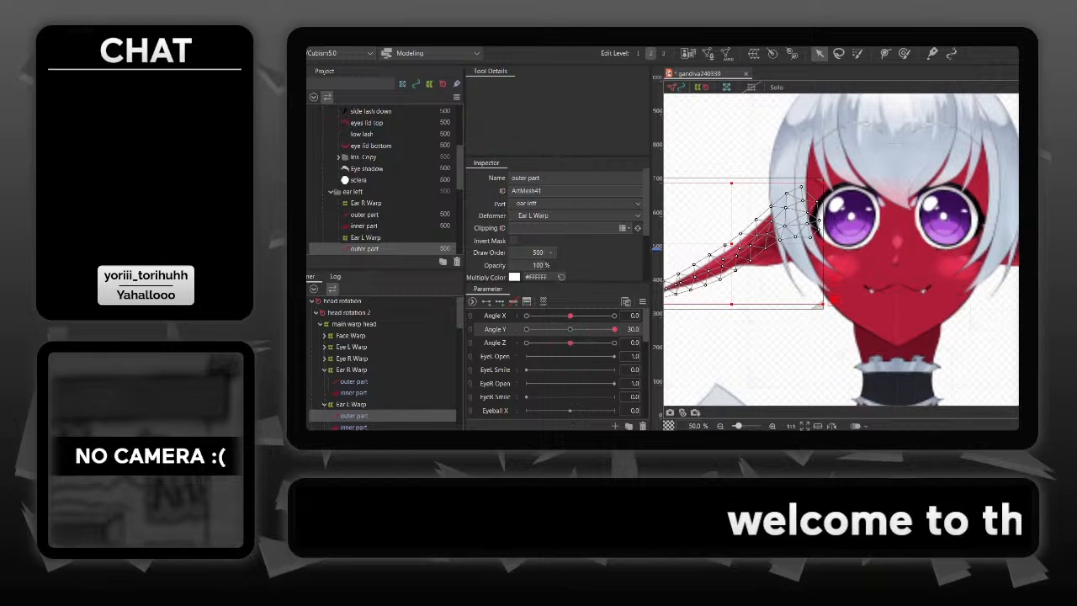
{"action": "left_click_drag", "start_coordinate": [715, 219], "coordinate": [816, 226]}
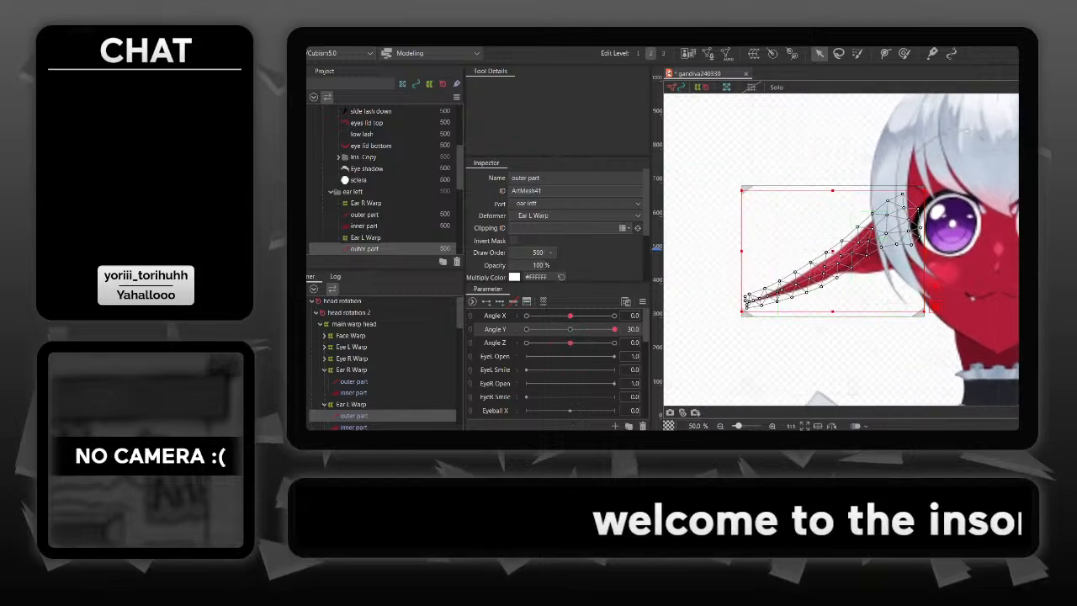
{"action": "left_click", "coordinate": [814, 212]}
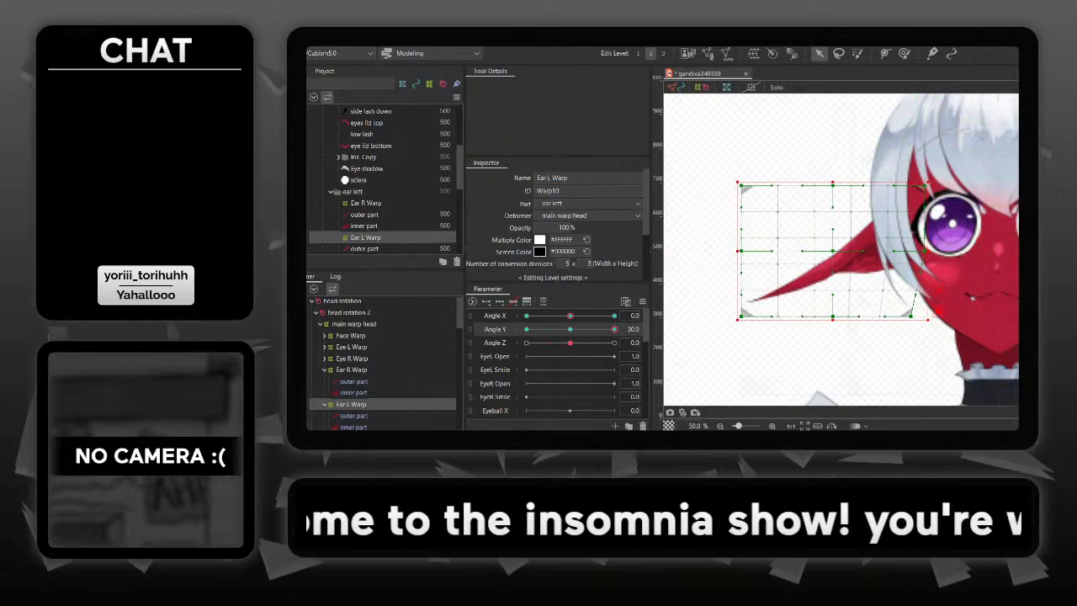
{"action": "left_click_drag", "start_coordinate": [833, 316], "coordinate": [824, 316]}
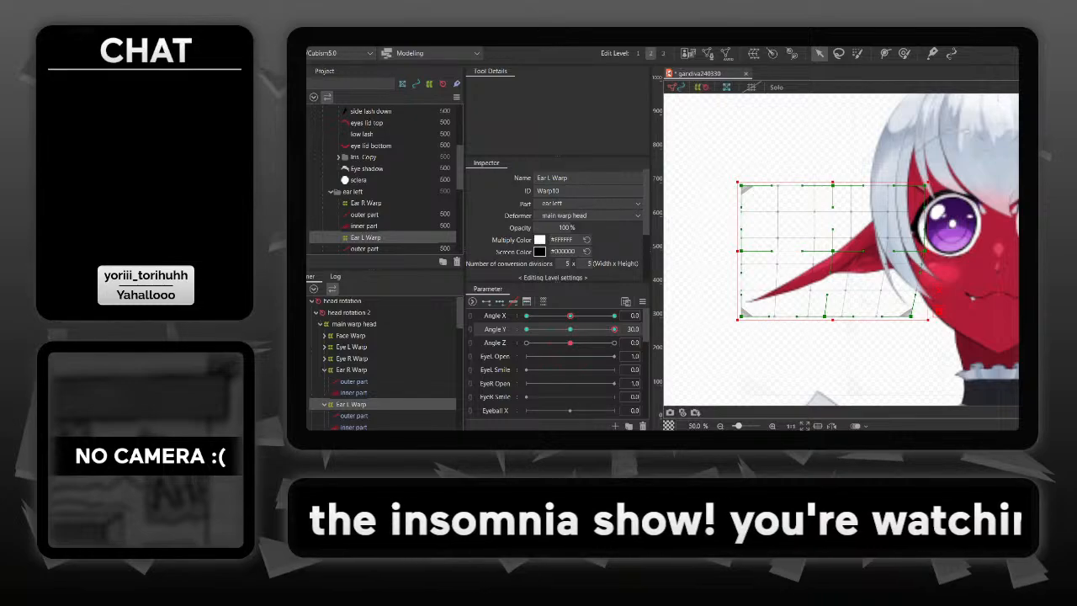
- At Angle Y 30, shift the lower middle and lower inner corner control points of Ear R Warp outward, then deselect it
{"action": "left_click_drag", "start_coordinate": [1008, 297], "coordinate": [828, 295]}
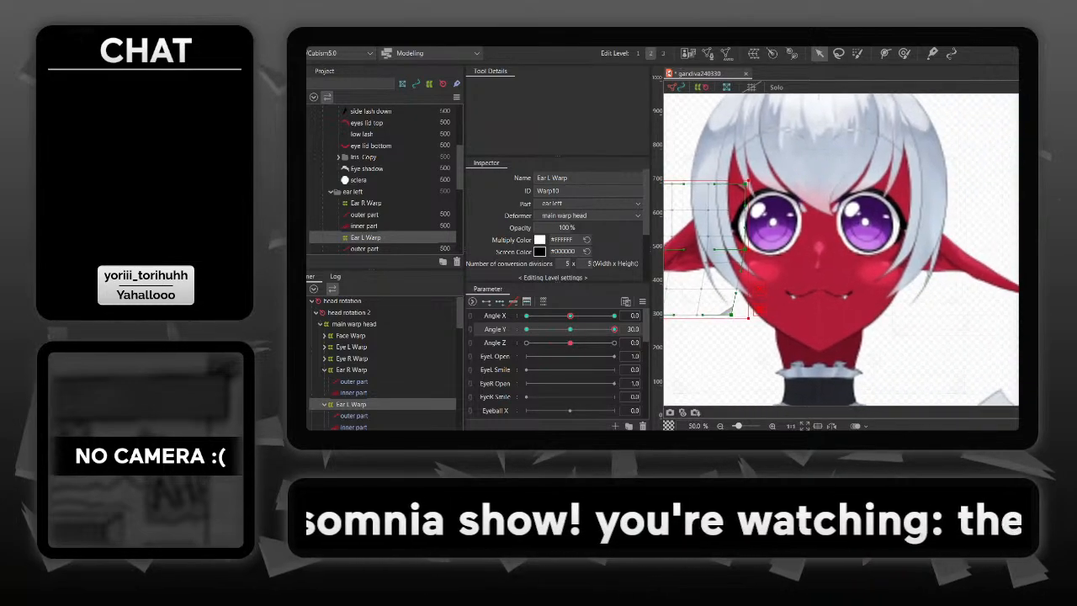
{"action": "left_click", "coordinate": [1000, 247]}
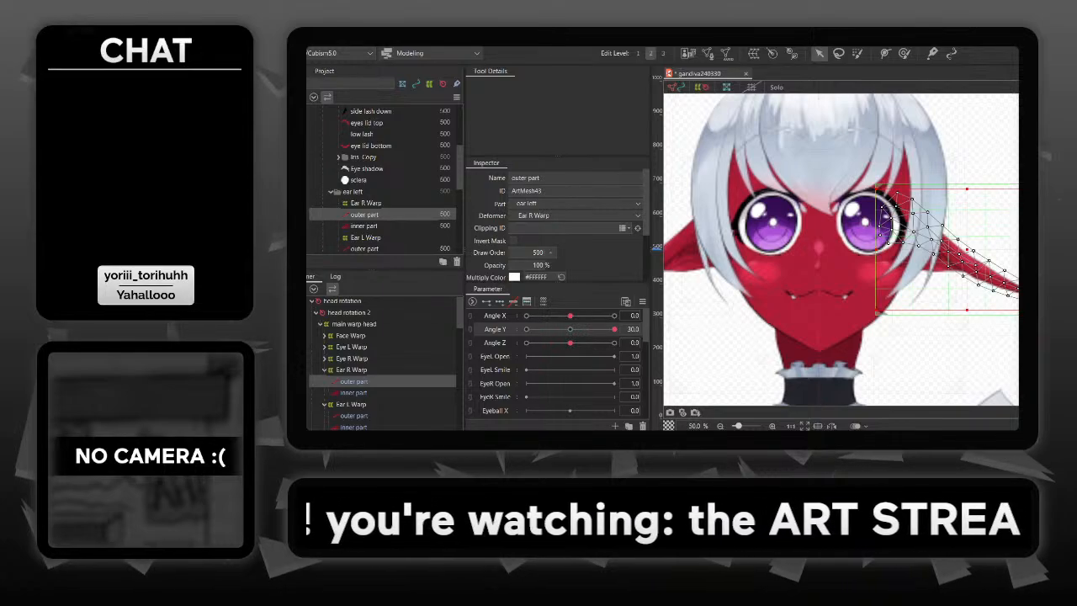
{"action": "left_click", "coordinate": [987, 185]}
{"action": "left_click_drag", "start_coordinate": [967, 315], "coordinate": [975, 314]}
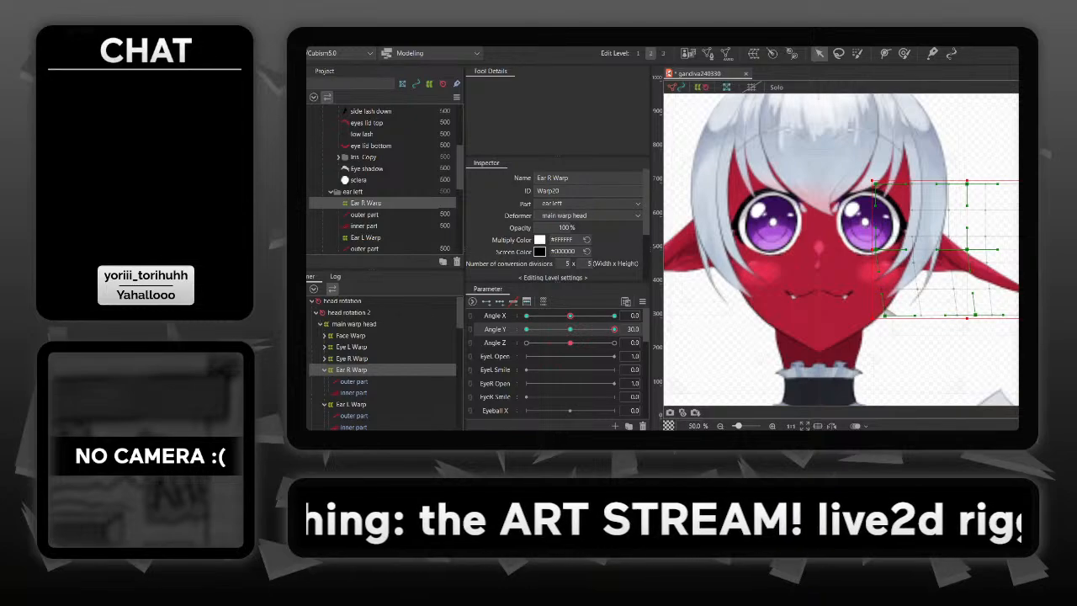
{"action": "left_click_drag", "start_coordinate": [885, 315], "coordinate": [905, 315]}
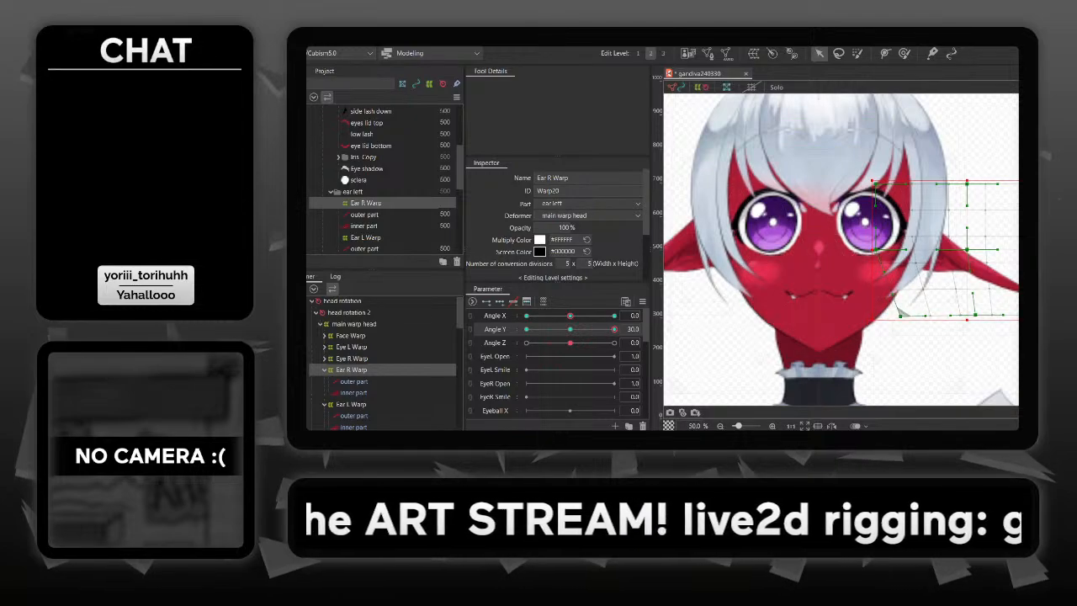
{"action": "left_click_drag", "start_coordinate": [933, 353], "coordinate": [959, 357]}
{"action": "left_click", "coordinate": [959, 356]}
- Set Angle Y to -30 and move the lower middle control point of Ear L Warp outward toward the ear tip
{"action": "mouse_move", "coordinate": [615, 329]}
{"action": "left_mouse_down"}
{"action": "mouse_move", "coordinate": [578, 329]}
{"action": "mouse_move", "coordinate": [614, 329]}
{"action": "left_mouse_up"}
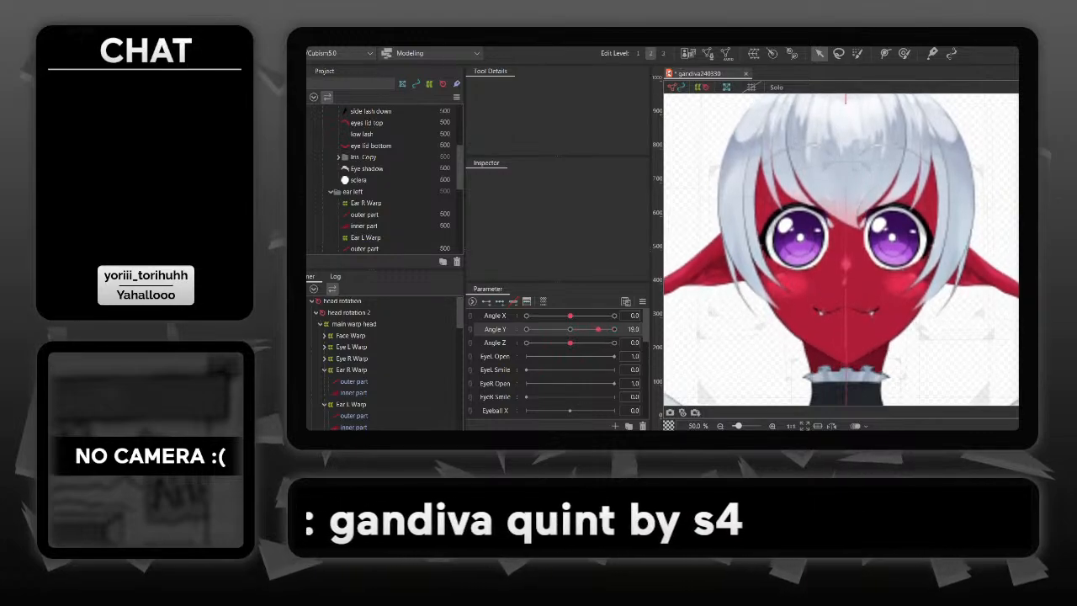
{"action": "left_click_drag", "start_coordinate": [615, 329], "coordinate": [527, 329]}
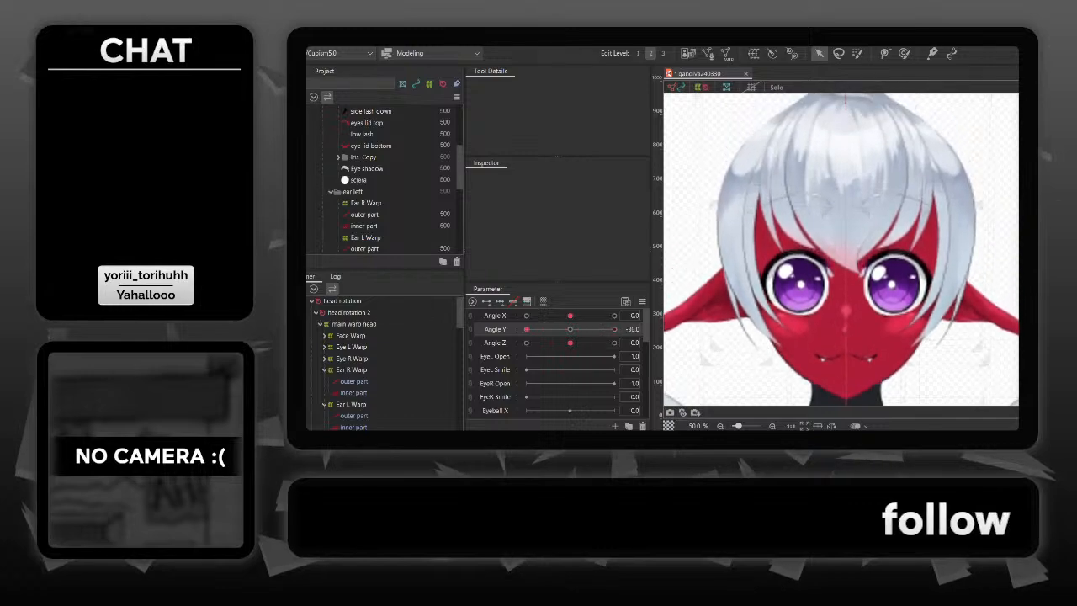
{"action": "left_click_drag", "start_coordinate": [812, 258], "coordinate": [957, 217]}
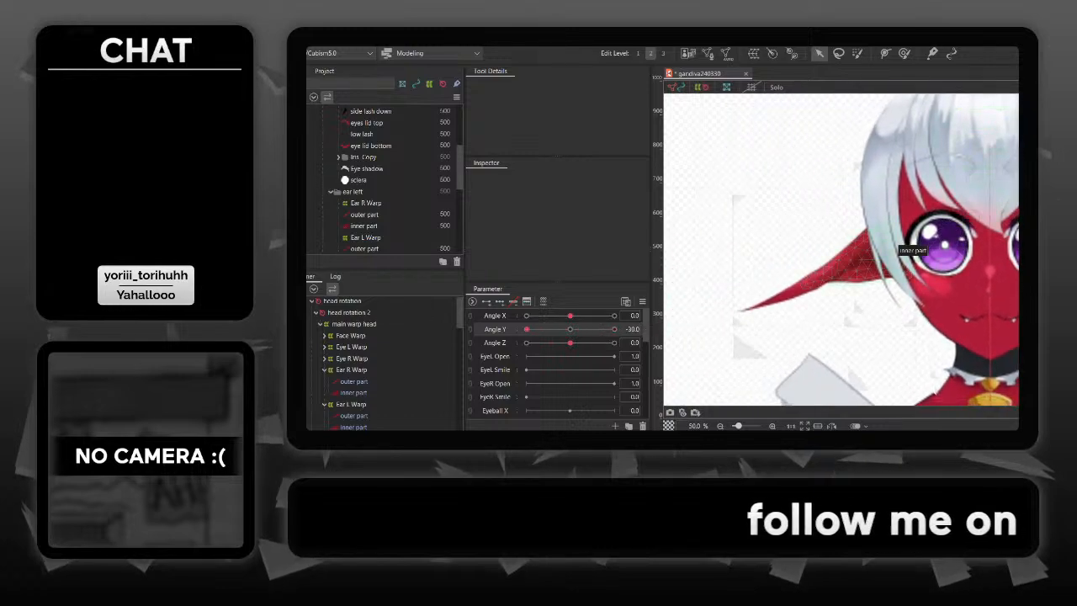
{"action": "left_click", "coordinate": [856, 264]}
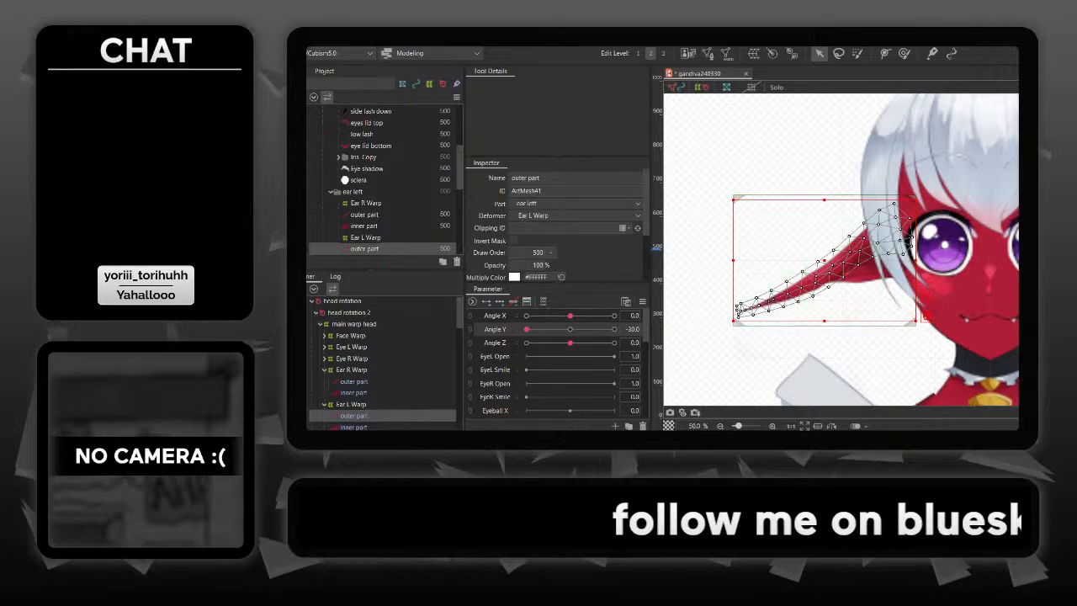
{"action": "left_click", "coordinate": [910, 322]}
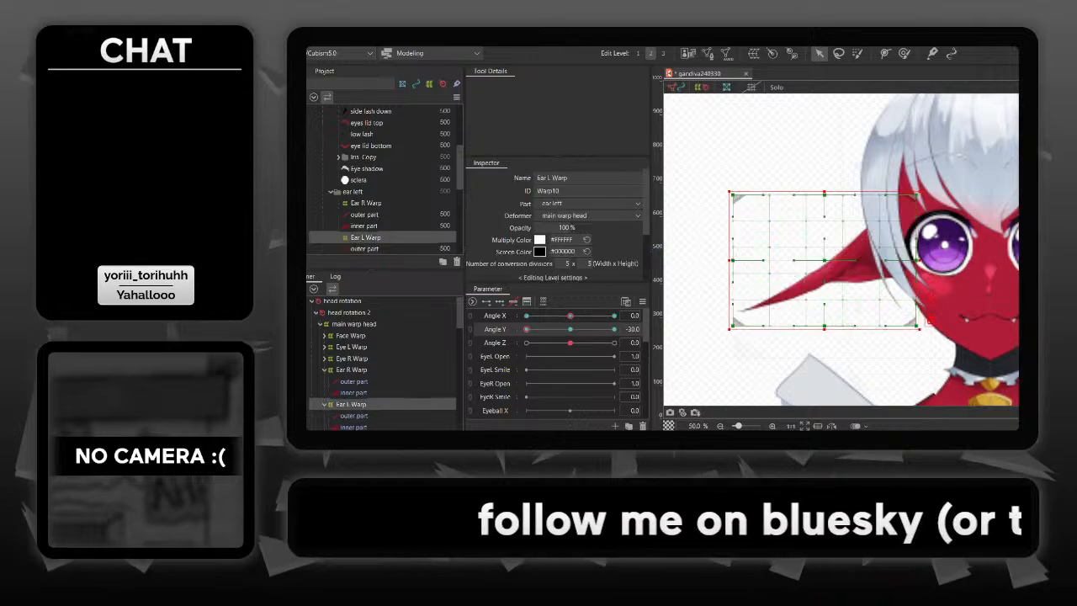
{"action": "left_click_drag", "start_coordinate": [825, 325], "coordinate": [816, 326]}
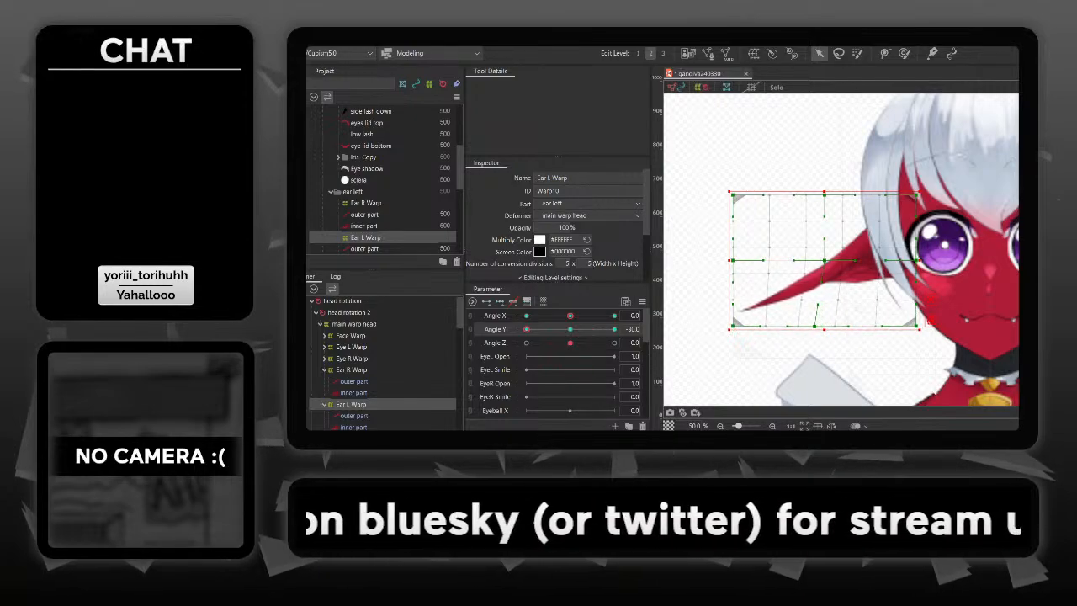
- At Angle Y -30, move the lower middle control point of Ear R Warp outward to mirror the other ear, then deselect it
{"action": "left_click_drag", "start_coordinate": [968, 286], "coordinate": [799, 286]}
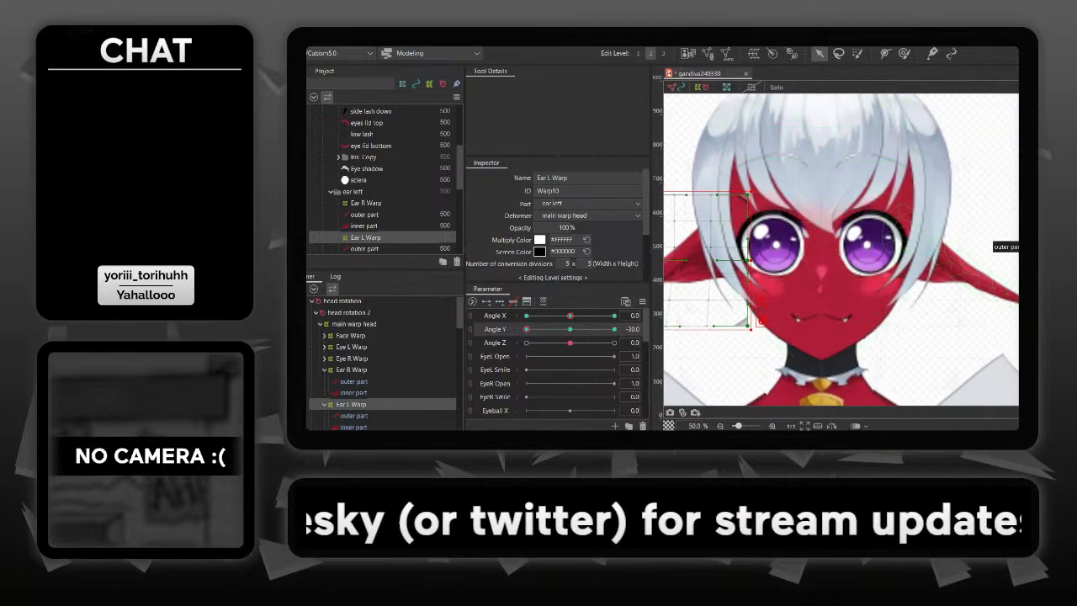
{"action": "left_click", "coordinate": [958, 253]}
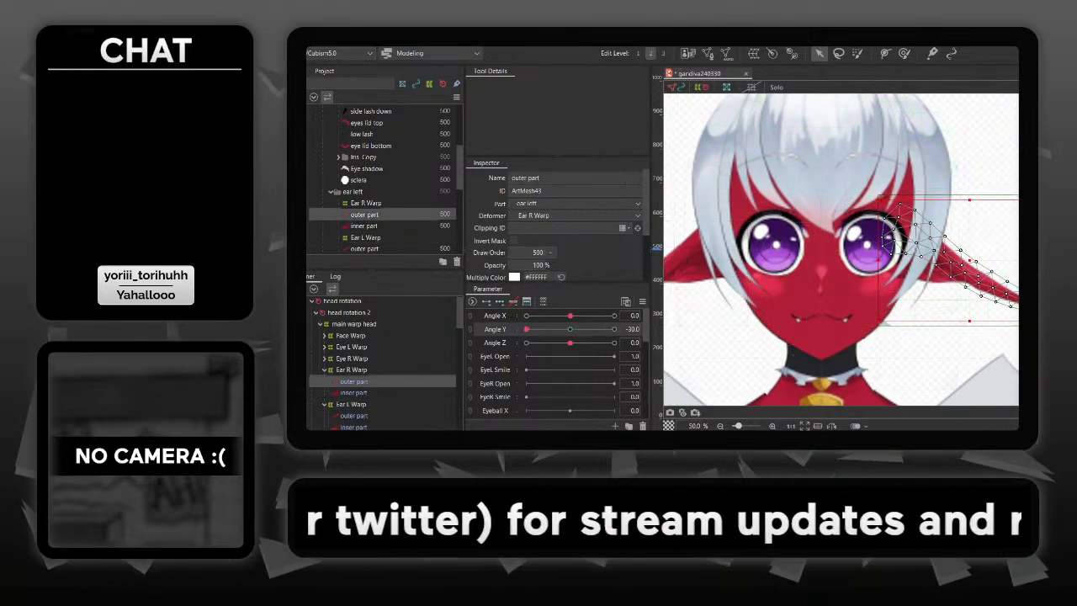
{"action": "left_click", "coordinate": [973, 238]}
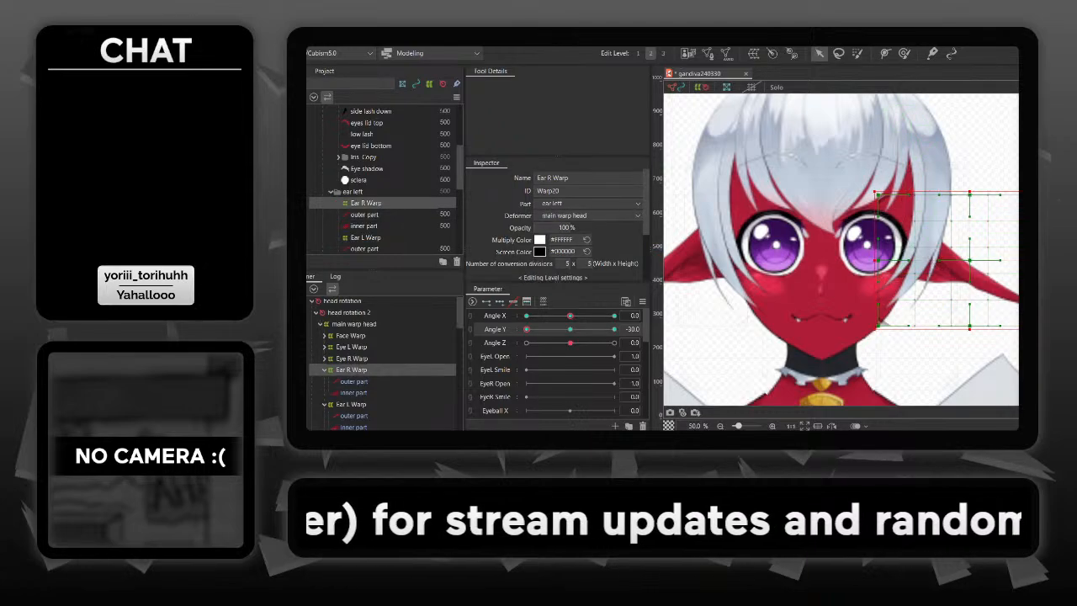
{"action": "left_click_drag", "start_coordinate": [970, 326], "coordinate": [981, 325]}
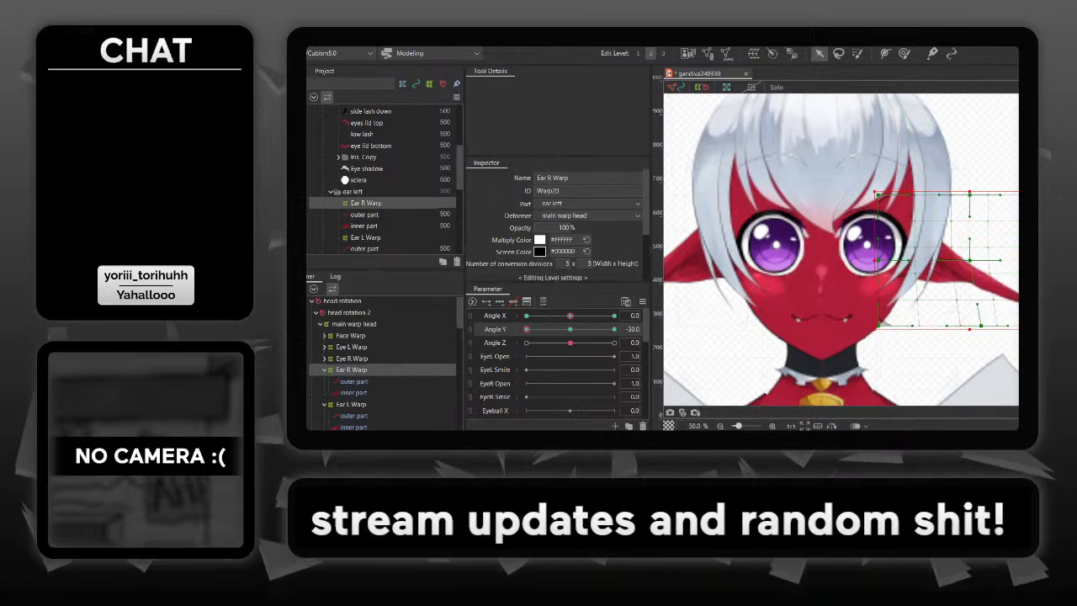
{"action": "mouse_move", "coordinate": [527, 329]}
{"action": "left_mouse_down"}
{"action": "mouse_move", "coordinate": [585, 329]}
{"action": "mouse_move", "coordinate": [527, 329]}
{"action": "left_mouse_up"}
{"action": "left_click", "coordinate": [671, 329]}
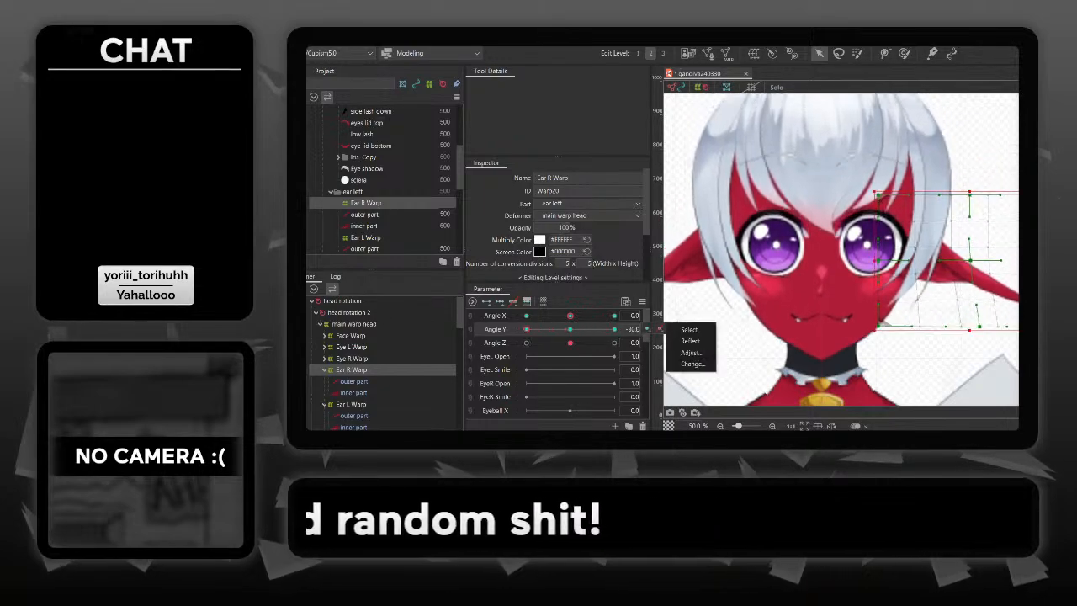
{"action": "left_click", "coordinate": [717, 331]}
{"action": "right_click", "coordinate": [717, 331]}
- Sweep Angle Y between 30 and -30 to check how both ears move with the head
{"action": "left_click_drag", "start_coordinate": [526, 329], "coordinate": [614, 329]}
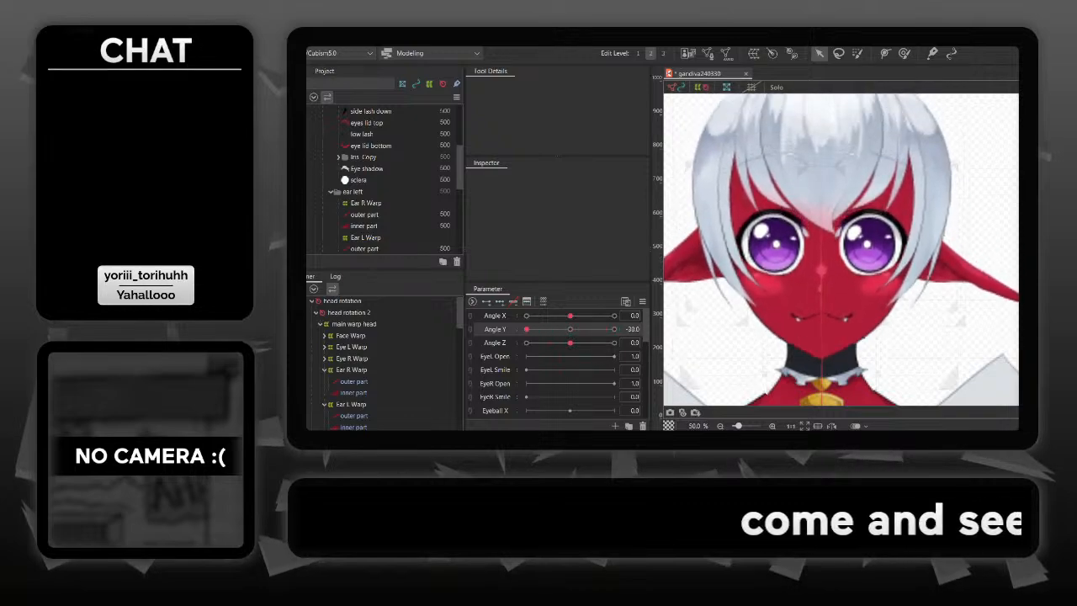
{"action": "left_click_drag", "start_coordinate": [614, 329], "coordinate": [527, 329]}
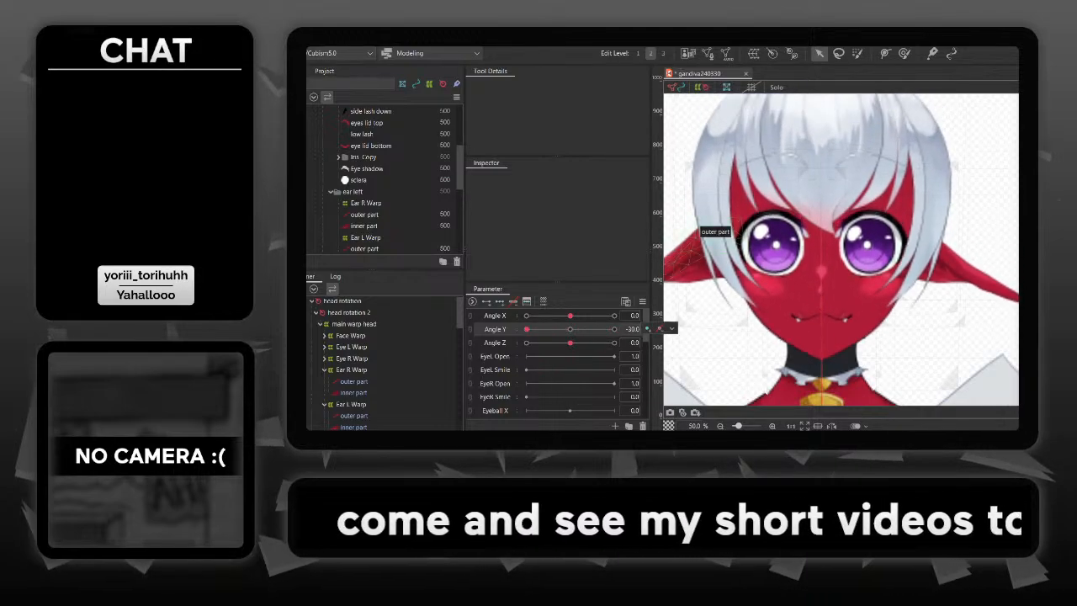
{"action": "left_click_drag", "start_coordinate": [695, 244], "coordinate": [840, 260]}
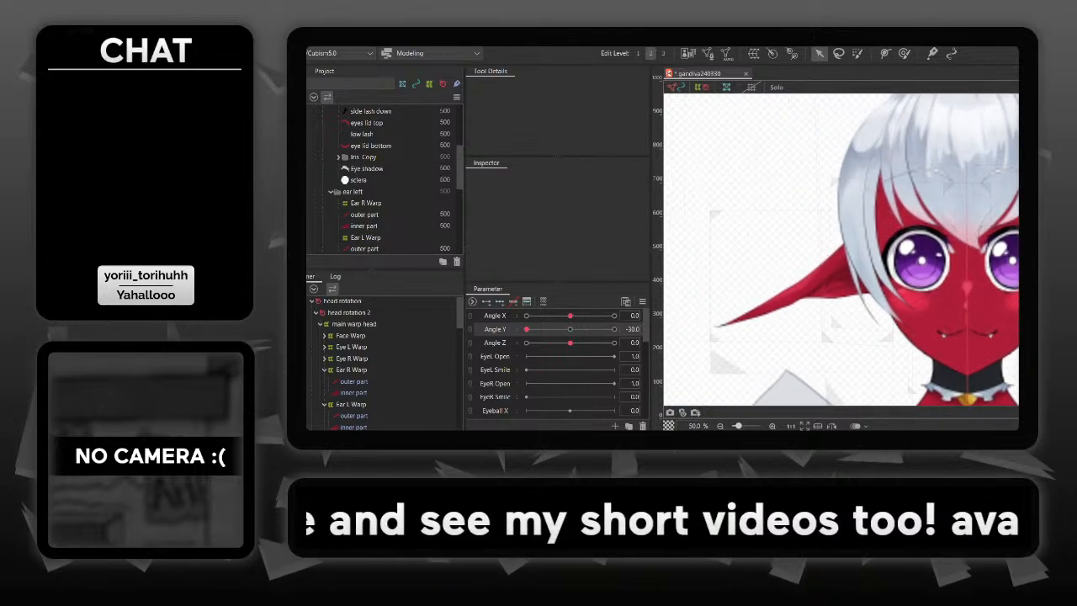
- Reset Angle Y to 0 and synthesize all four Angle X/Angle Y corners of Ear L Warp, referencing the default value
{"action": "left_click", "coordinate": [632, 329]}
{"action": "type", "text": "0"}
{"action": "key", "text": "Return"}
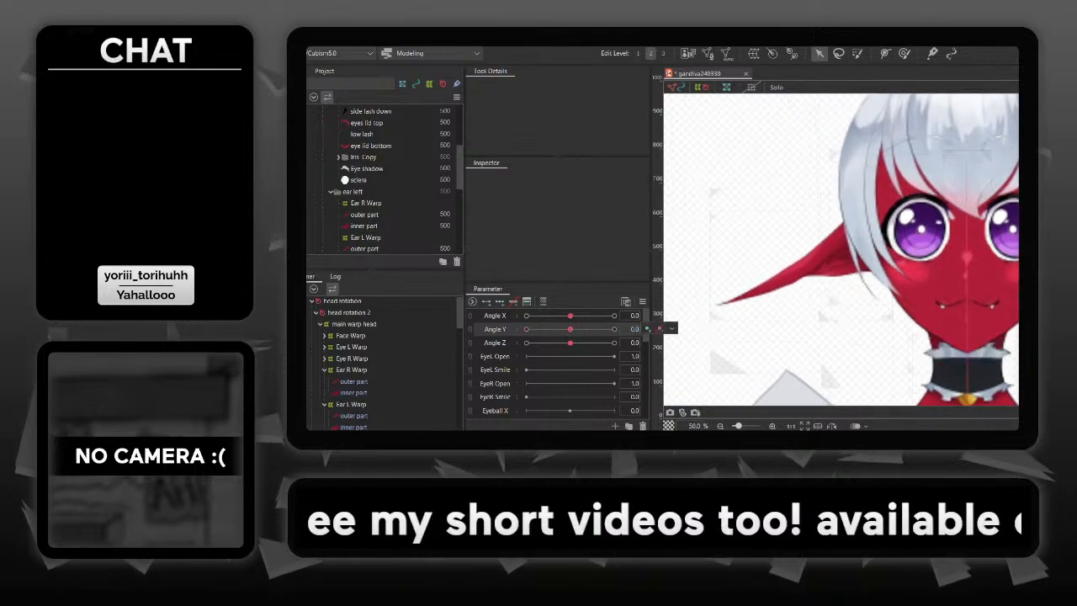
{"action": "left_click", "coordinate": [843, 249]}
{"action": "left_click", "coordinate": [750, 189]}
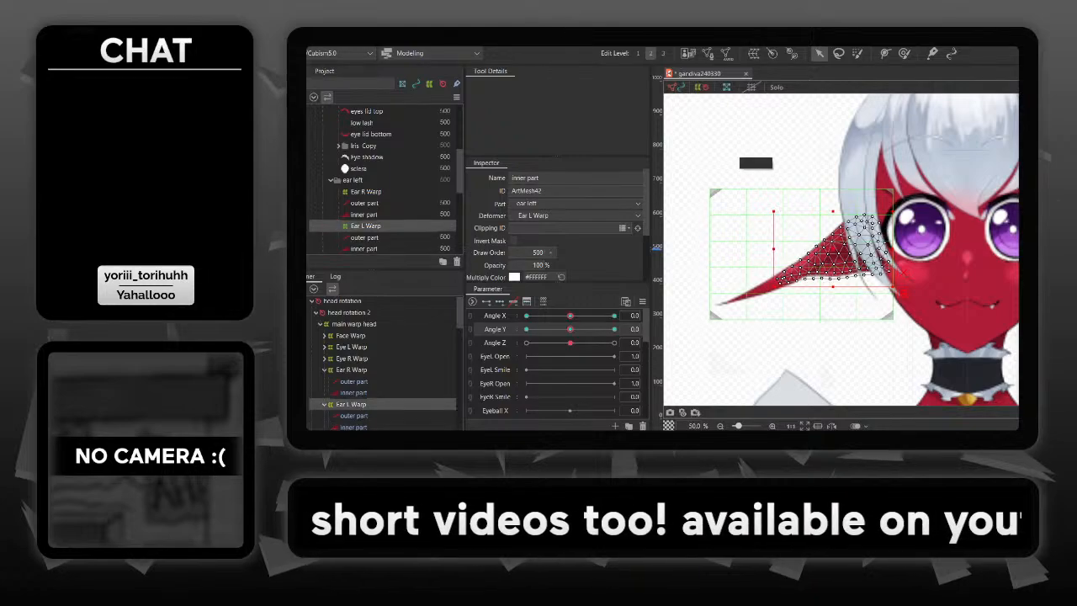
{"action": "key", "text": "ctrl+shift+c"}
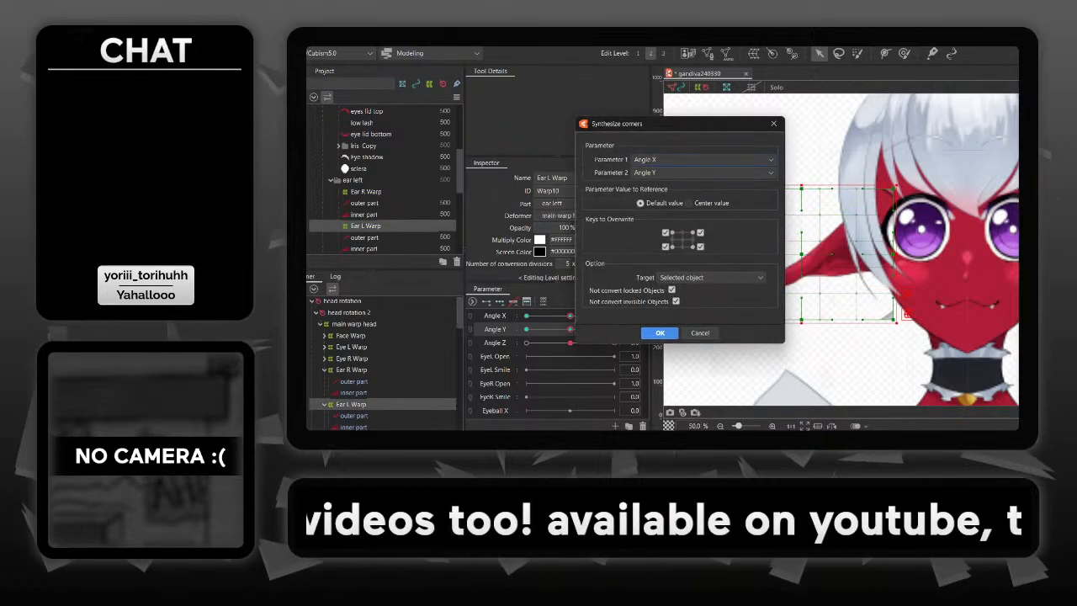
{"action": "key", "text": "Return"}
{"action": "left_click_drag", "start_coordinate": [983, 286], "coordinate": [791, 279]}
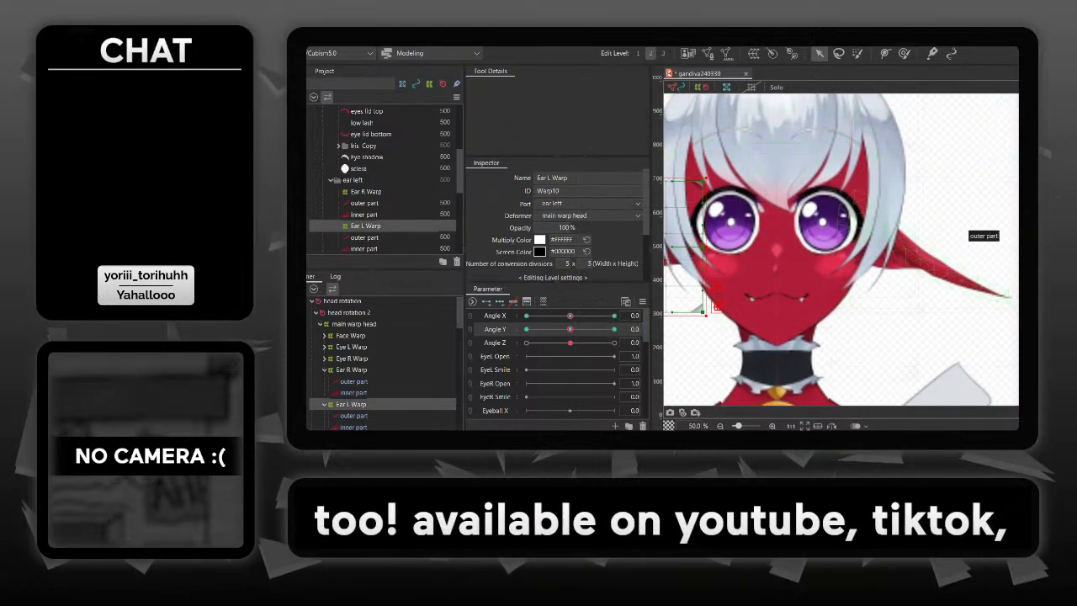
- Synthesize all four Angle X/Angle Y corners of Ear R Warp, referencing the default value, and deselect the warp
{"action": "left_click", "coordinate": [976, 249]}
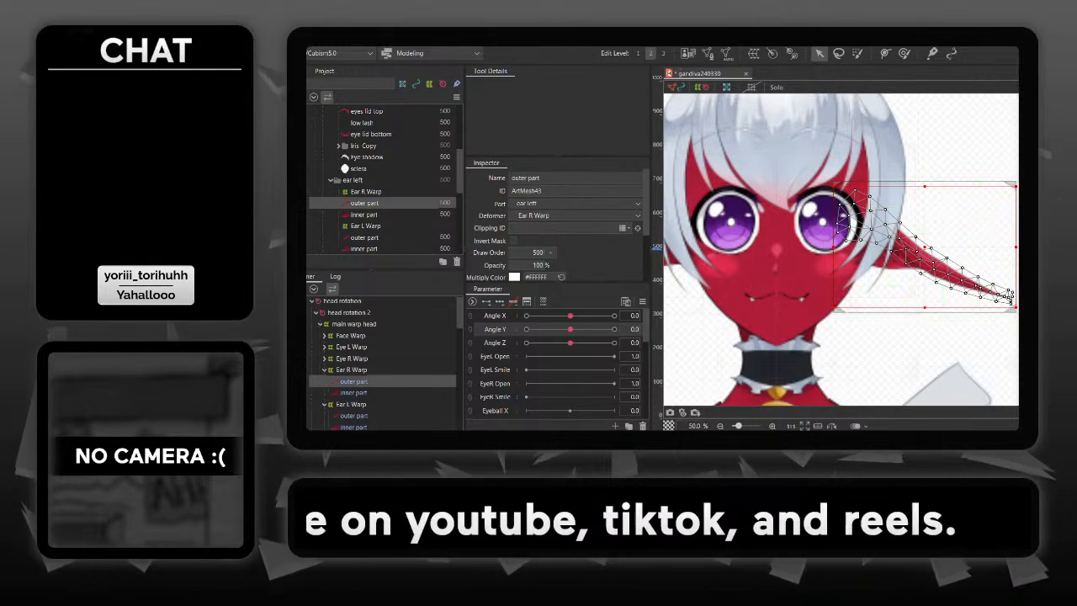
{"action": "left_click", "coordinate": [352, 371]}
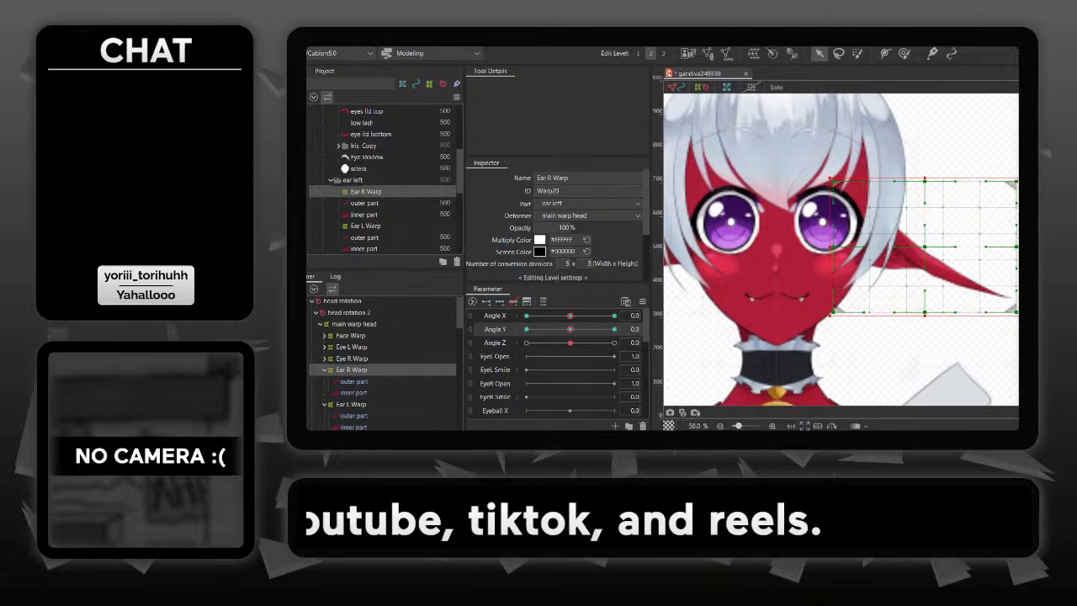
{"action": "key", "text": "ctrl+shift+c"}
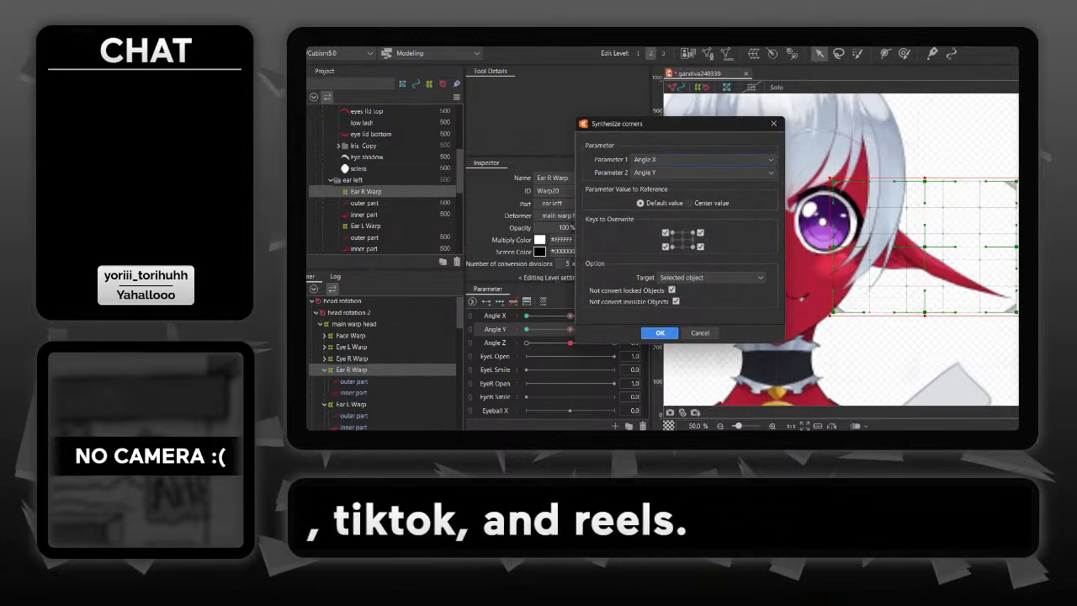
{"action": "key", "text": "Return"}
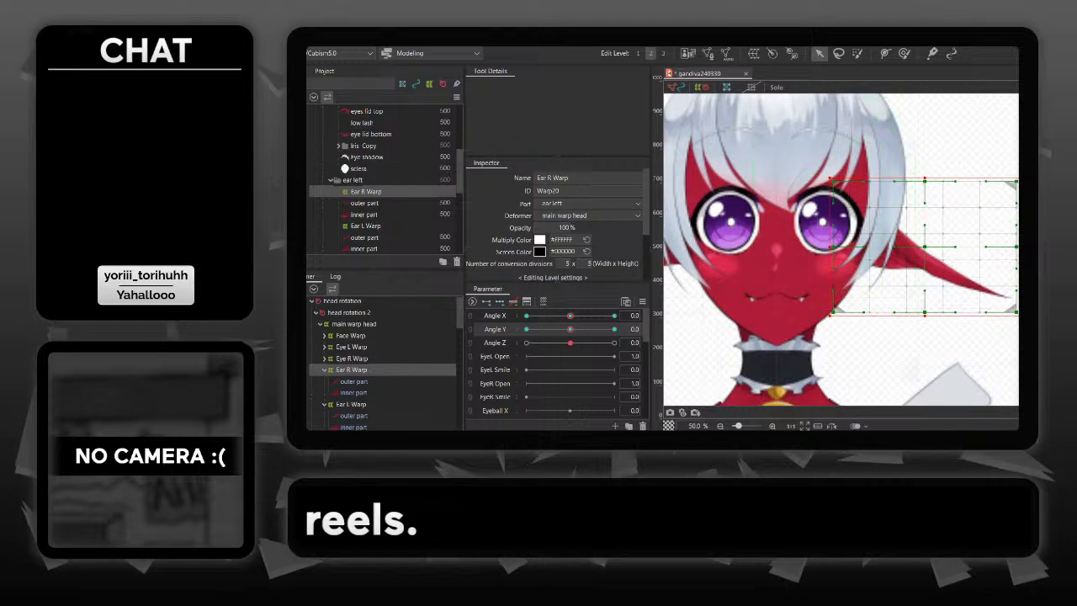
{"action": "left_click", "coordinate": [934, 358]}
- Link the Angle X and Angle Y parameters into a combined grid and sweep the head through its diagonal poses to check the ears
{"action": "left_click_drag", "start_coordinate": [909, 354], "coordinate": [964, 369]}
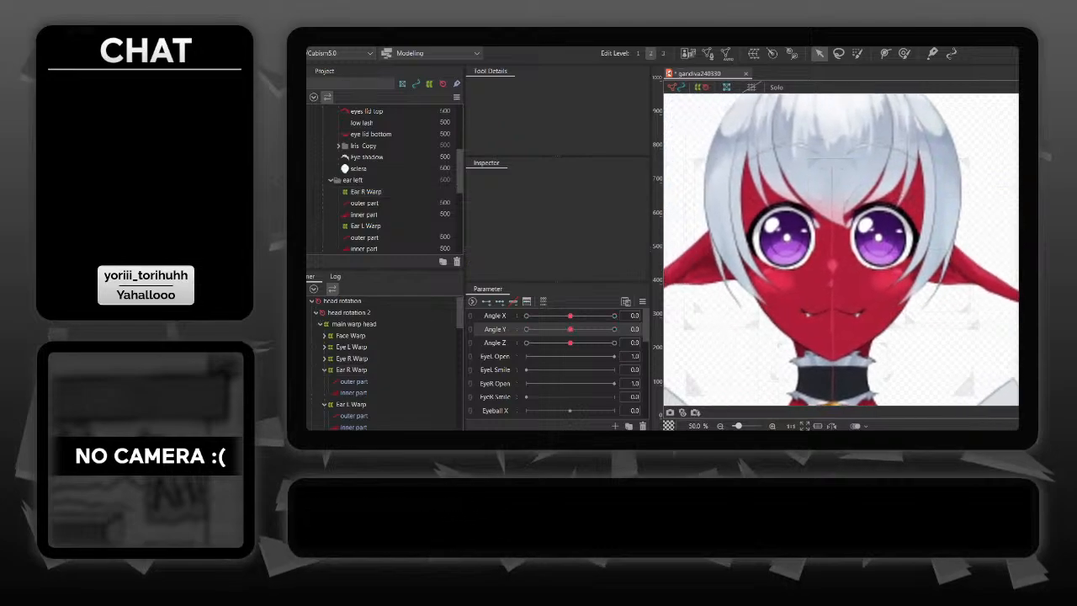
{"action": "left_click", "coordinate": [470, 317]}
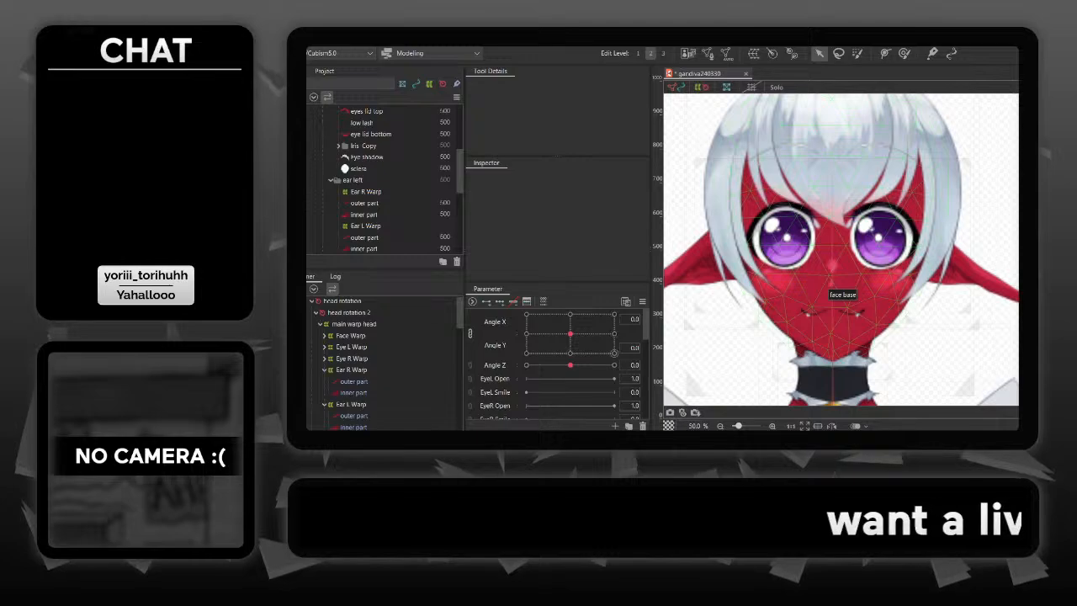
{"action": "left_click_drag", "start_coordinate": [571, 334], "coordinate": [527, 353]}
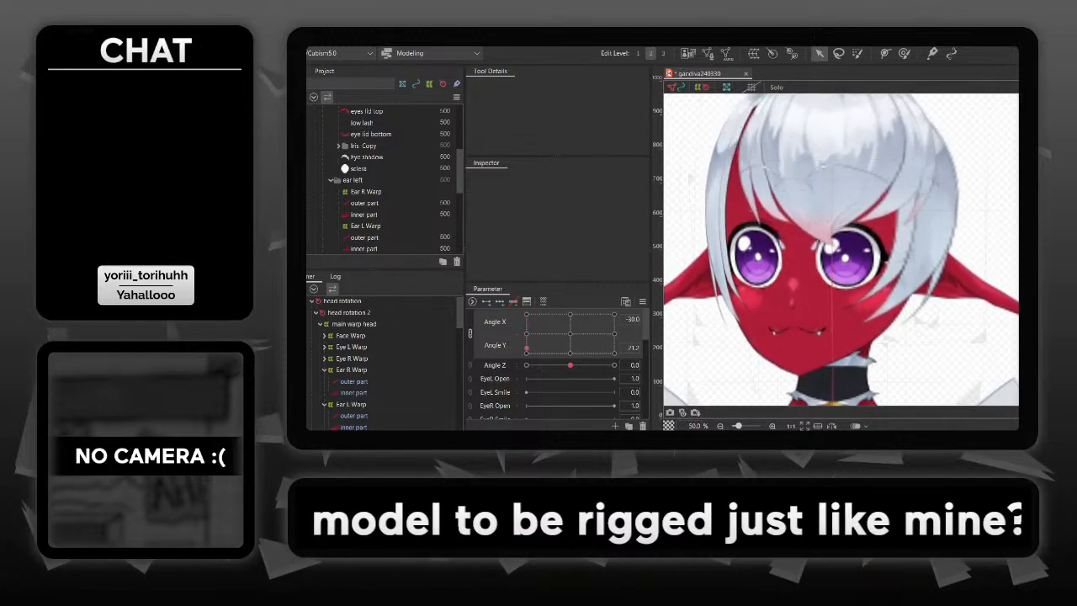
{"action": "left_click_drag", "start_coordinate": [527, 352], "coordinate": [614, 314]}
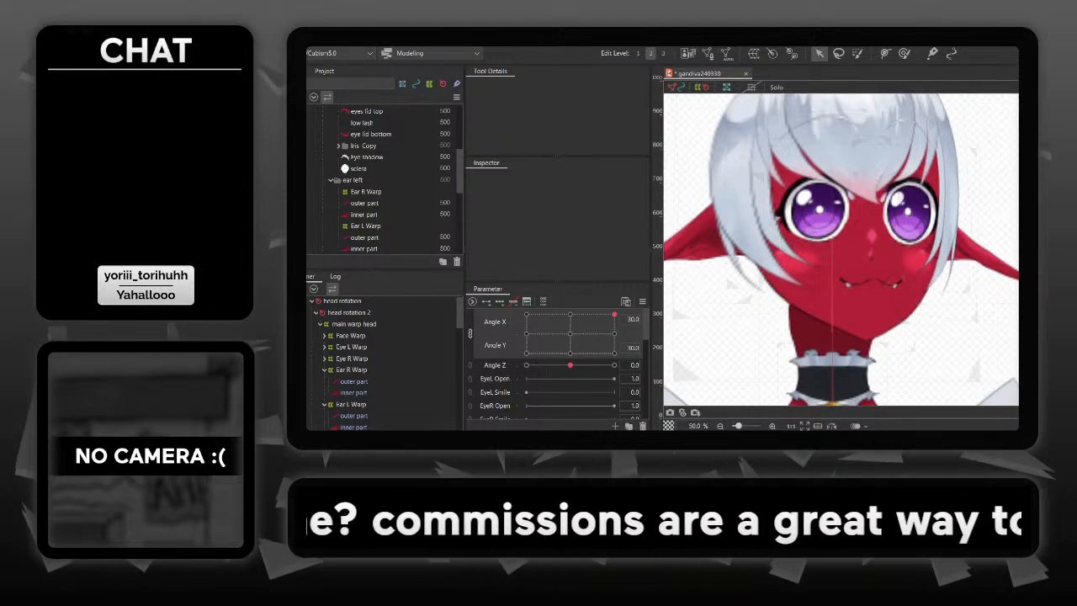
{"action": "left_click_drag", "start_coordinate": [614, 314], "coordinate": [570, 334]}
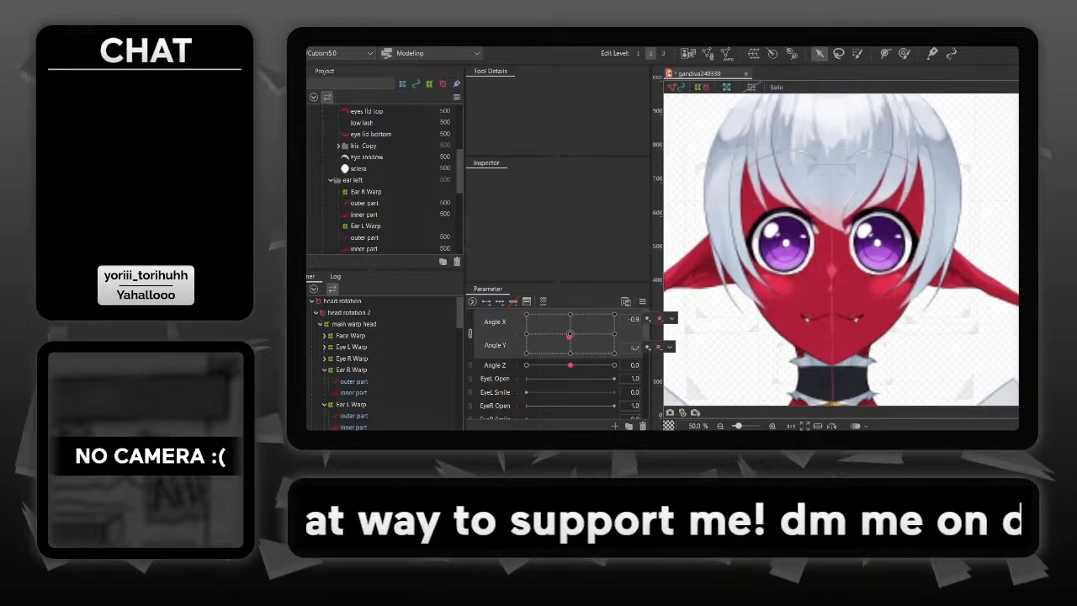
{"action": "left_click_drag", "start_coordinate": [570, 335], "coordinate": [569, 334]}
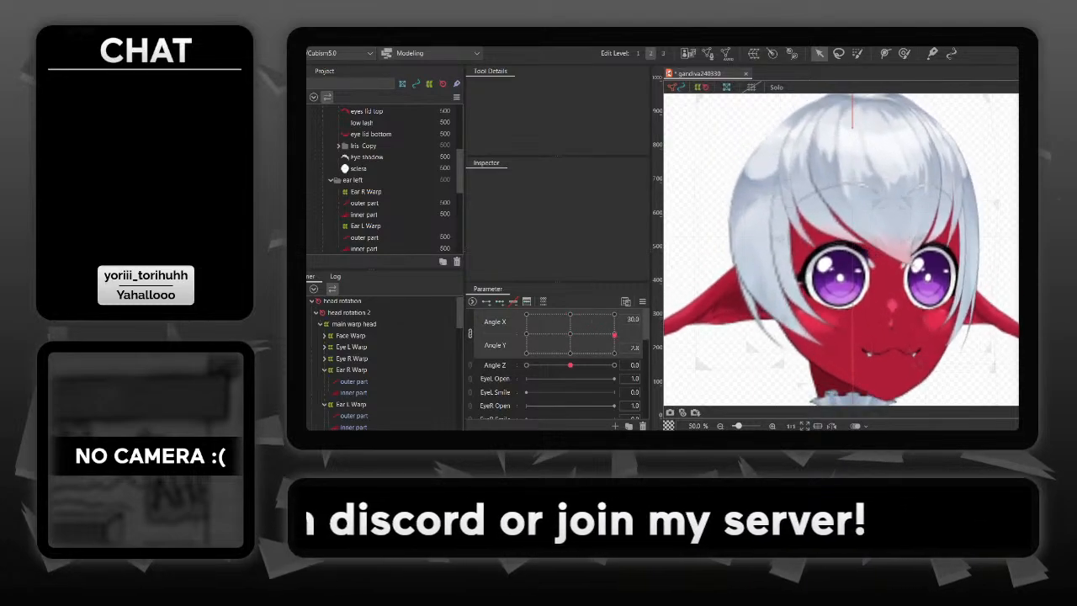
- Bring the head back near its centre pose and reset Angle Z to 0
{"action": "left_click_drag", "start_coordinate": [613, 334], "coordinate": [570, 366]}
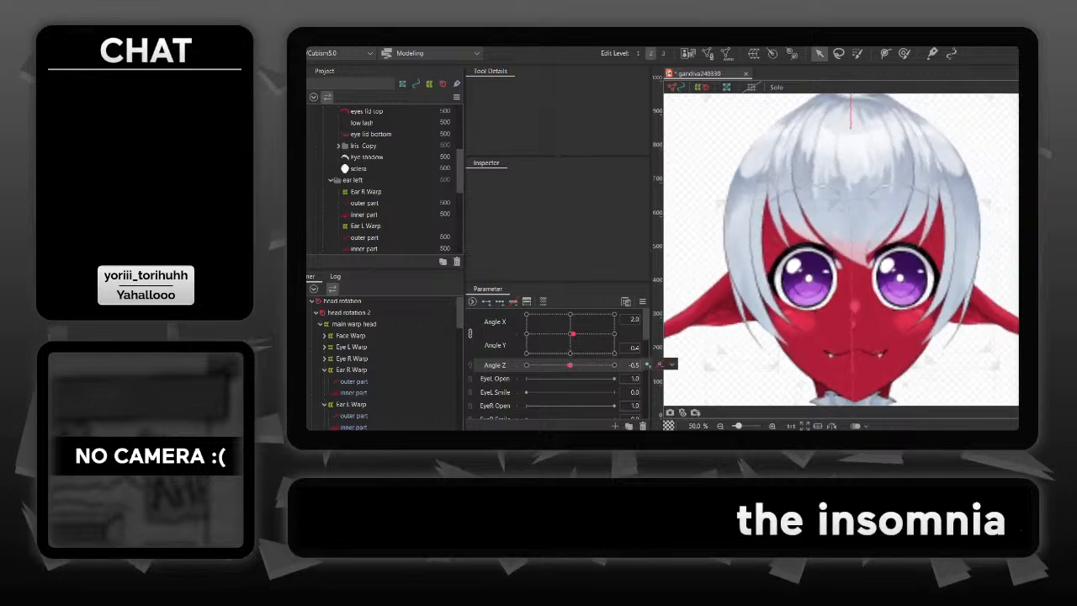
{"action": "type", "text": "0"}
{"action": "key", "text": "Return"}
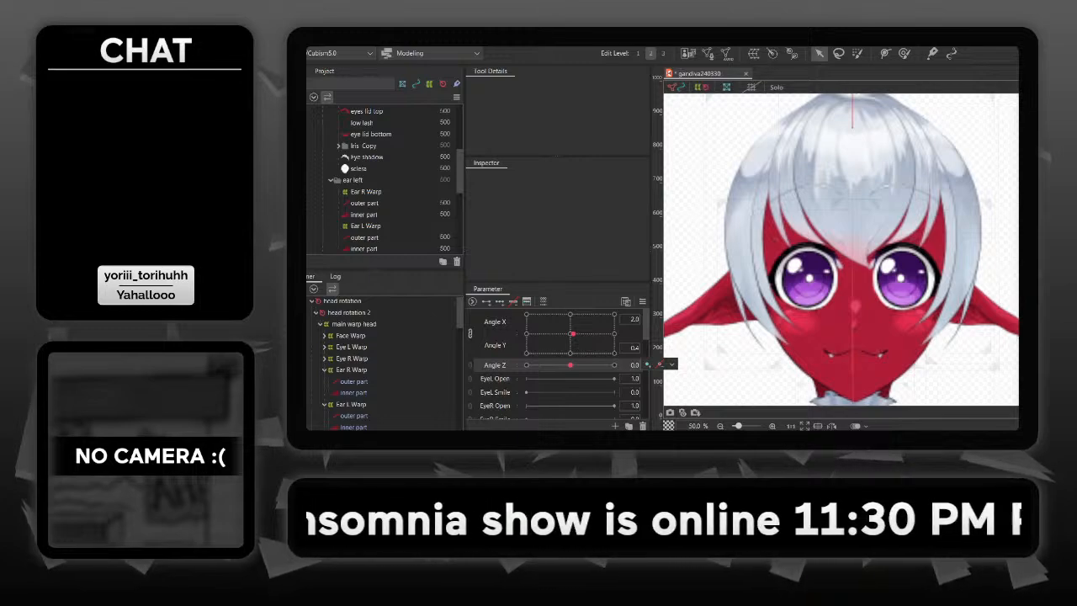
- Set Angle Y to 0 and synthesize all four Angle X/Angle Y corners of the front hair warp, referencing the default value
{"action": "left_click", "coordinate": [910, 126]}
{"action": "left_click_drag", "start_coordinate": [910, 126], "coordinate": [935, 158]}
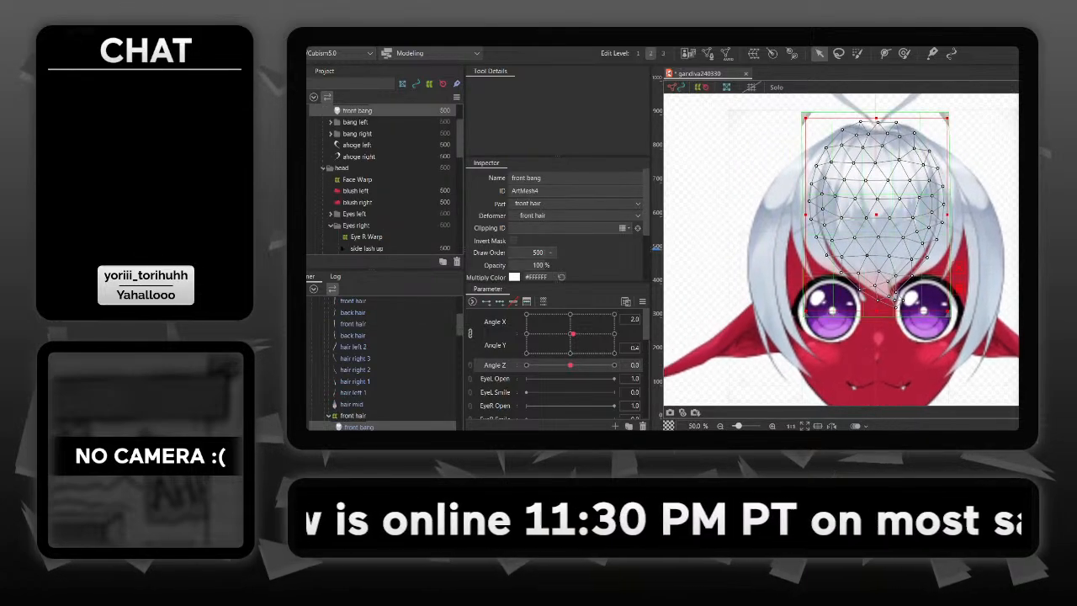
{"action": "left_click", "coordinate": [353, 416]}
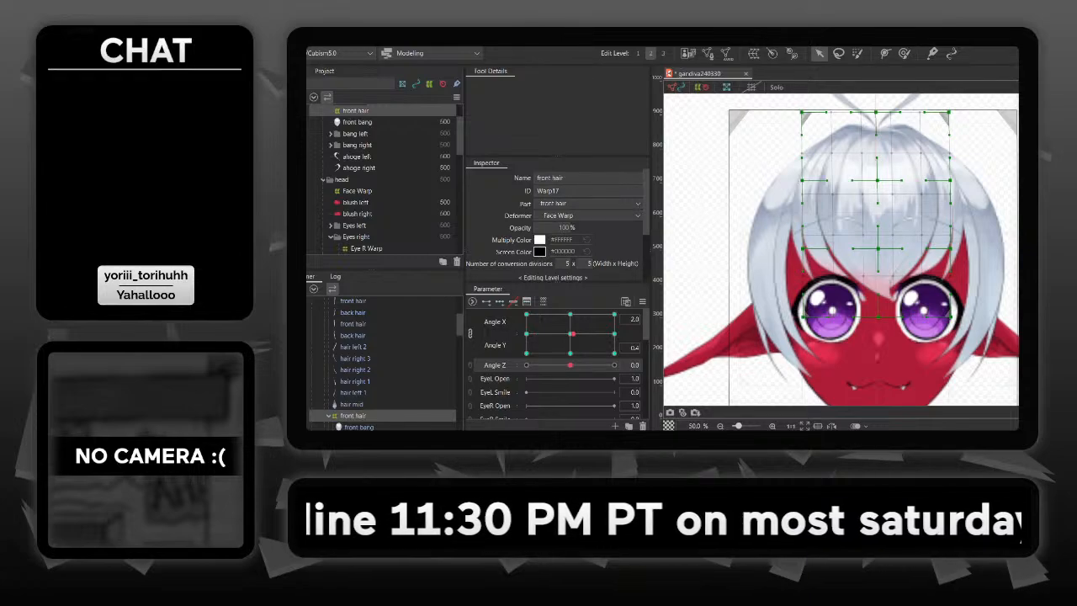
{"action": "left_click", "coordinate": [634, 347]}
{"action": "type", "text": "0"}
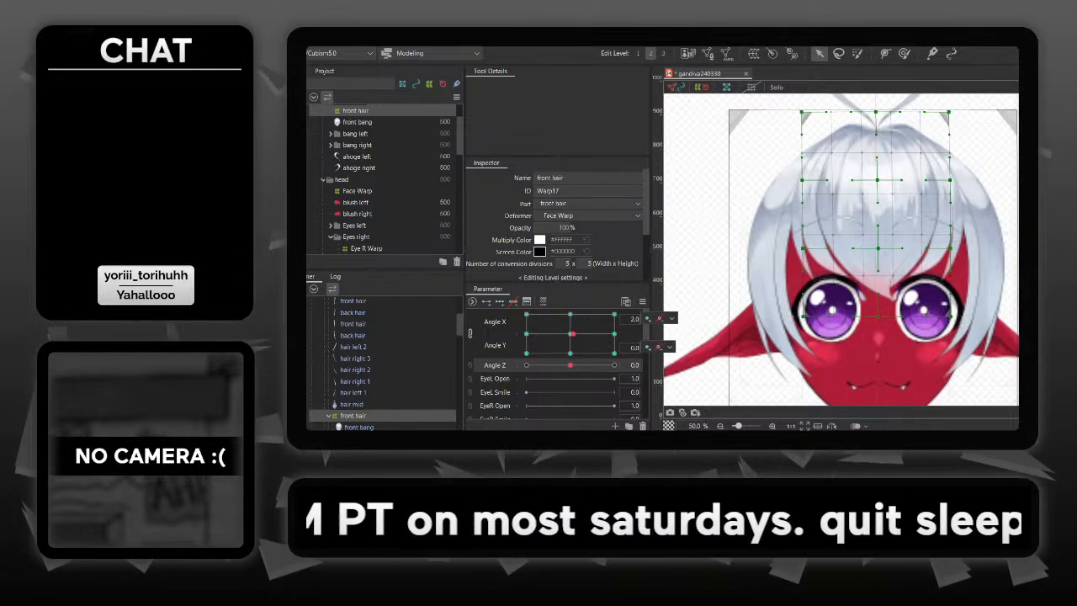
{"action": "key", "text": "ctrl+4"}
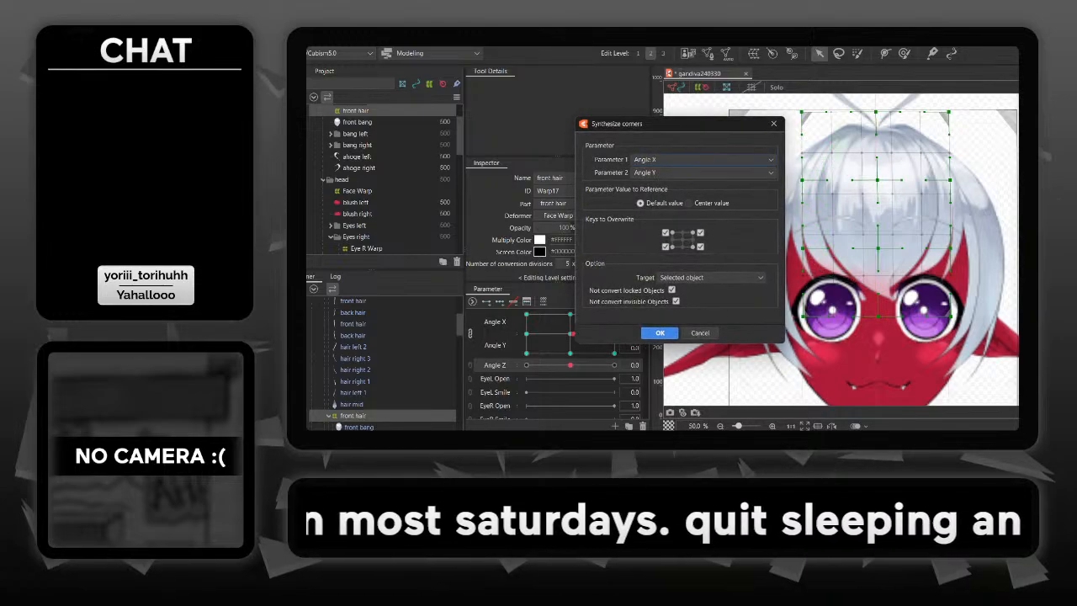
{"action": "key", "text": "Return"}
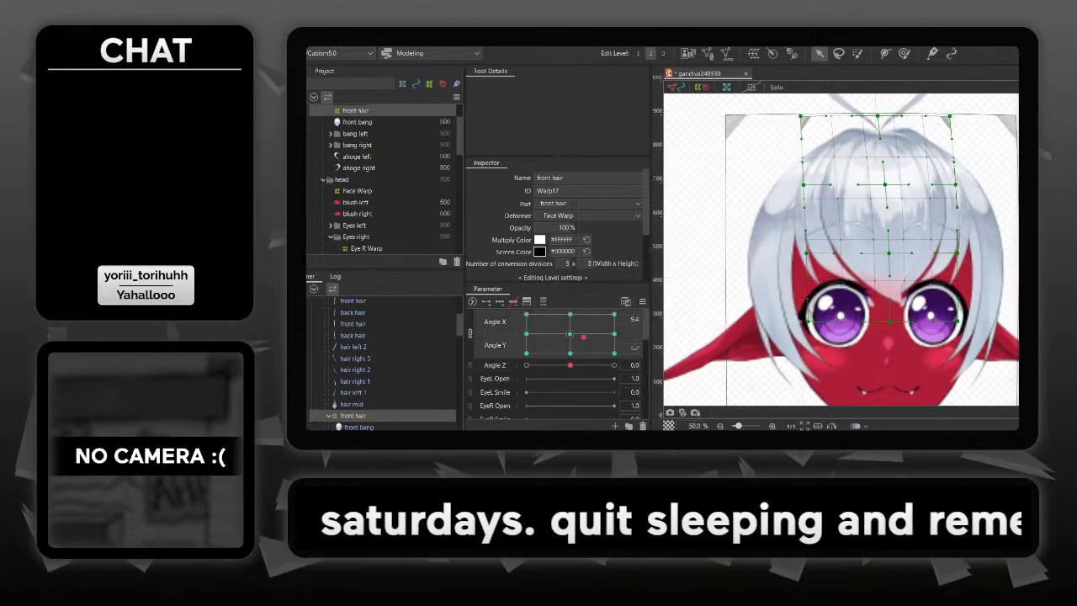
- Sweep the linked Angle X/Angle Y grid between its corners and sides to check how the front hair follows the head
{"action": "left_click_drag", "start_coordinate": [614, 313], "coordinate": [590, 353]}
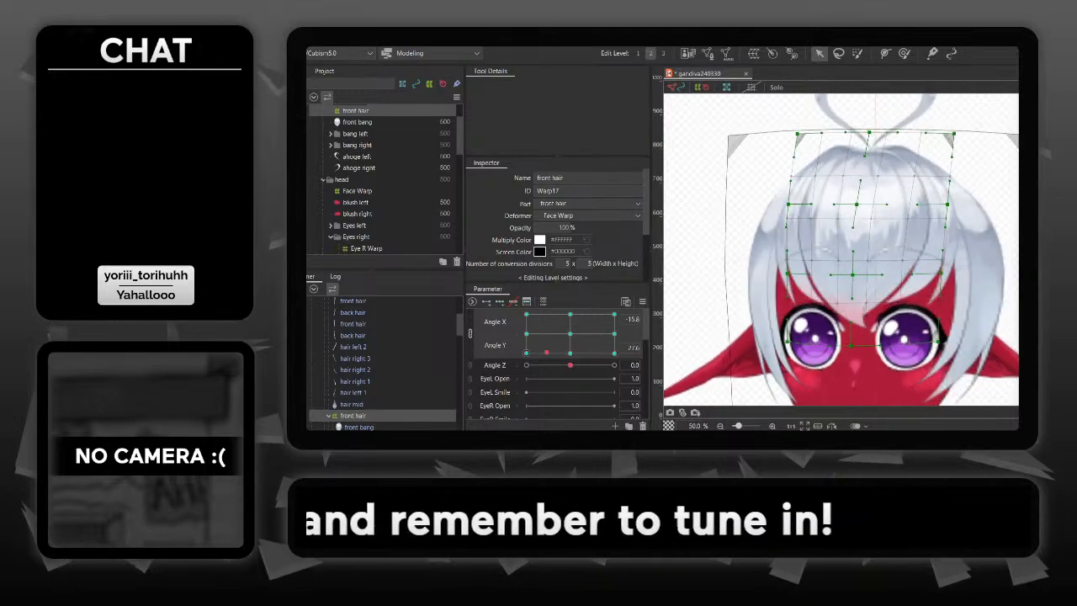
{"action": "left_click_drag", "start_coordinate": [530, 338], "coordinate": [614, 333]}
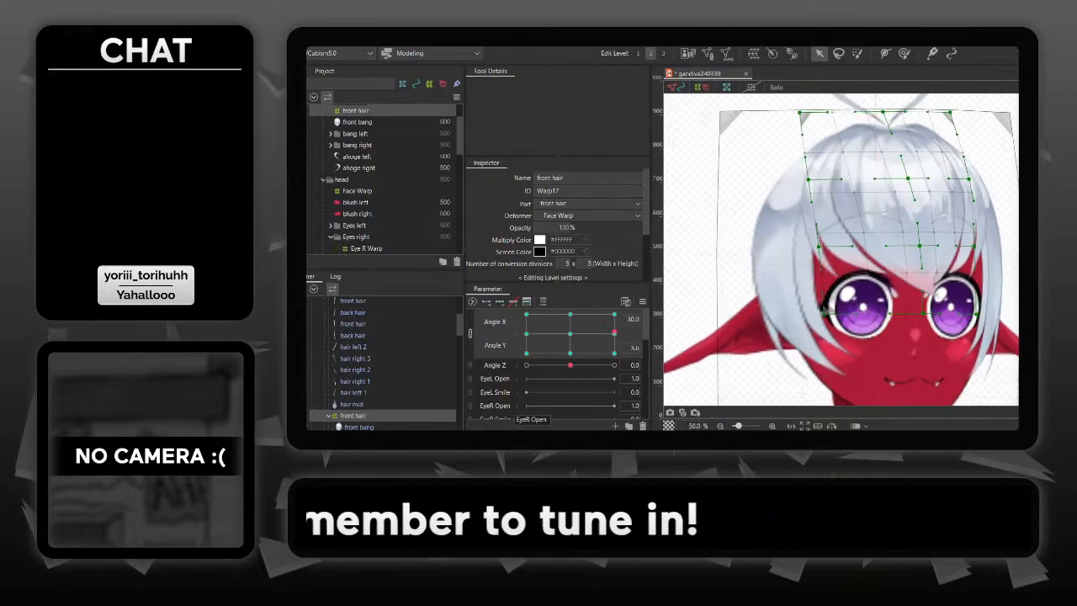
{"action": "left_click_drag", "start_coordinate": [526, 353], "coordinate": [608, 337]}
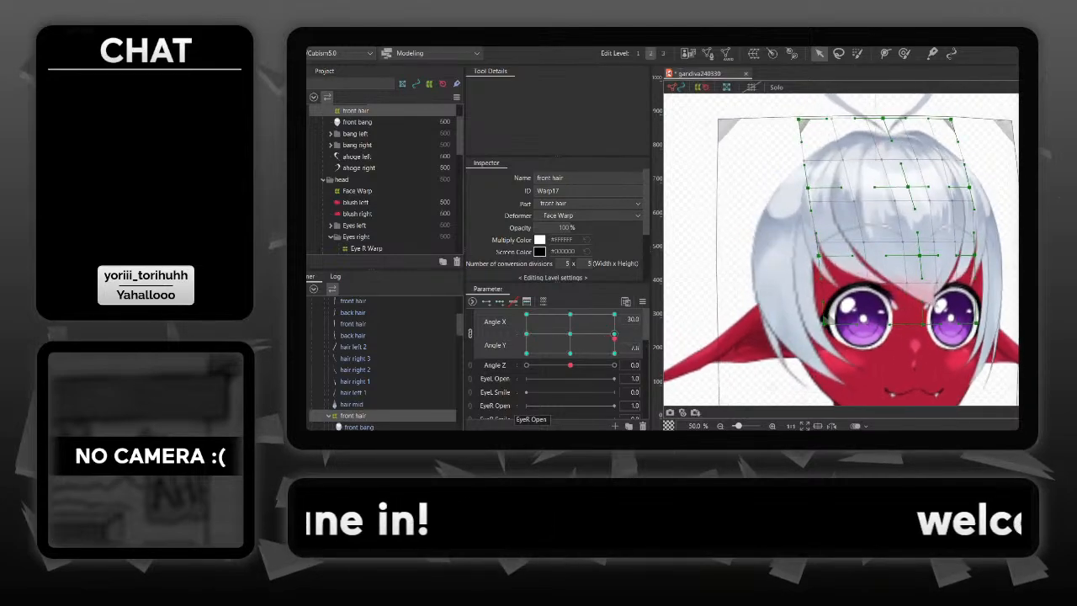
{"action": "mouse_move", "coordinate": [594, 339]}
{"action": "left_mouse_down"}
{"action": "mouse_move", "coordinate": [548, 333]}
{"action": "mouse_move", "coordinate": [614, 338]}
{"action": "mouse_move", "coordinate": [591, 325]}
{"action": "mouse_move", "coordinate": [580, 333]}
{"action": "left_mouse_up"}
- Reset Angle X and Angle Y to 0 and deselect the front hair warp
{"action": "left_click", "coordinate": [634, 347]}
{"action": "type", "text": "0"}
{"action": "key", "text": "Return"}
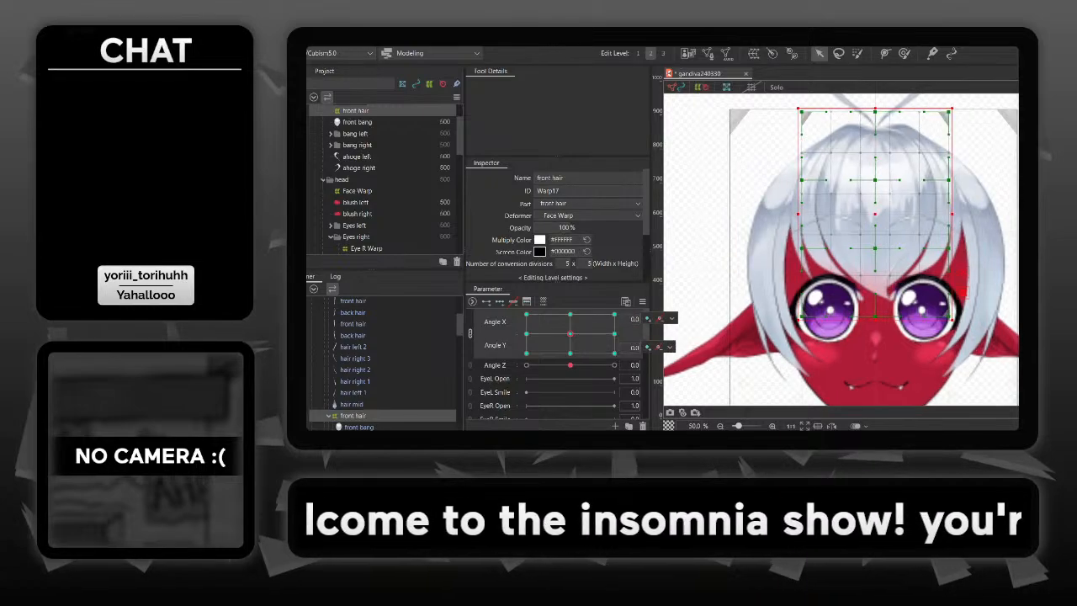
{"action": "left_click_drag", "start_coordinate": [876, 286], "coordinate": [891, 246]}
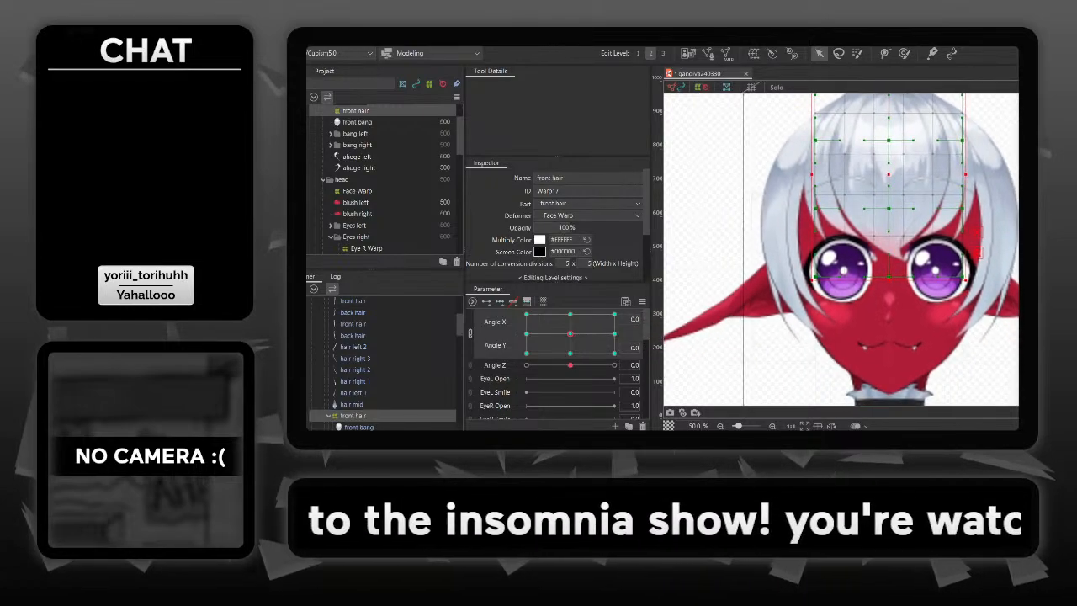
{"action": "key", "text": "Escape"}
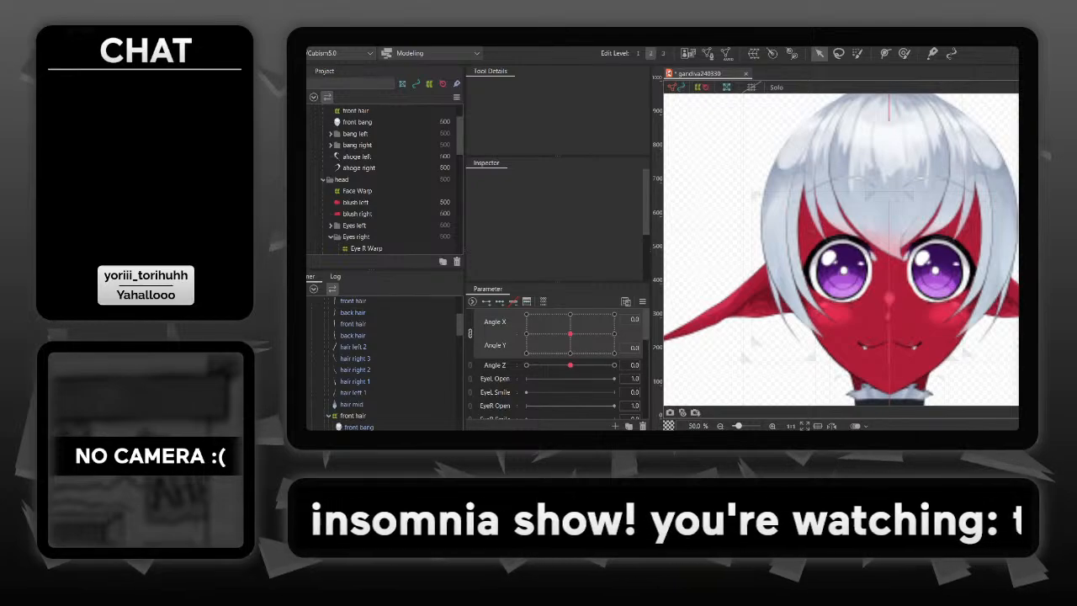
- Look through the part and deformer hierarchies for the horn parts and expand the horn left folder
{"action": "scroll", "coordinate": [383, 181], "scroll_direction": "down", "scroll_amount": 5}
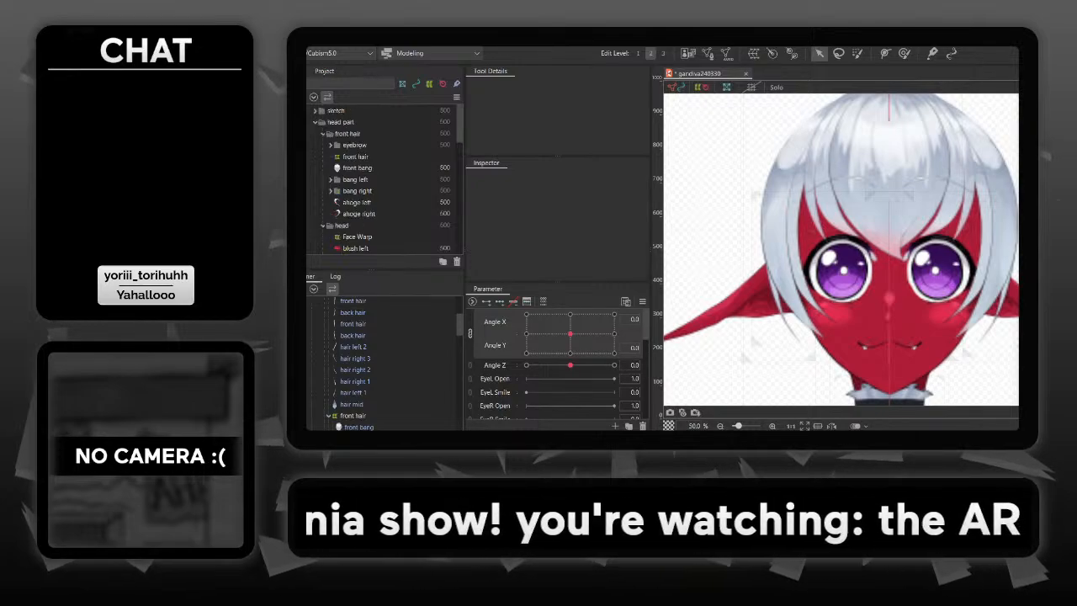
{"action": "scroll", "coordinate": [383, 181], "scroll_direction": "down", "scroll_amount": 5}
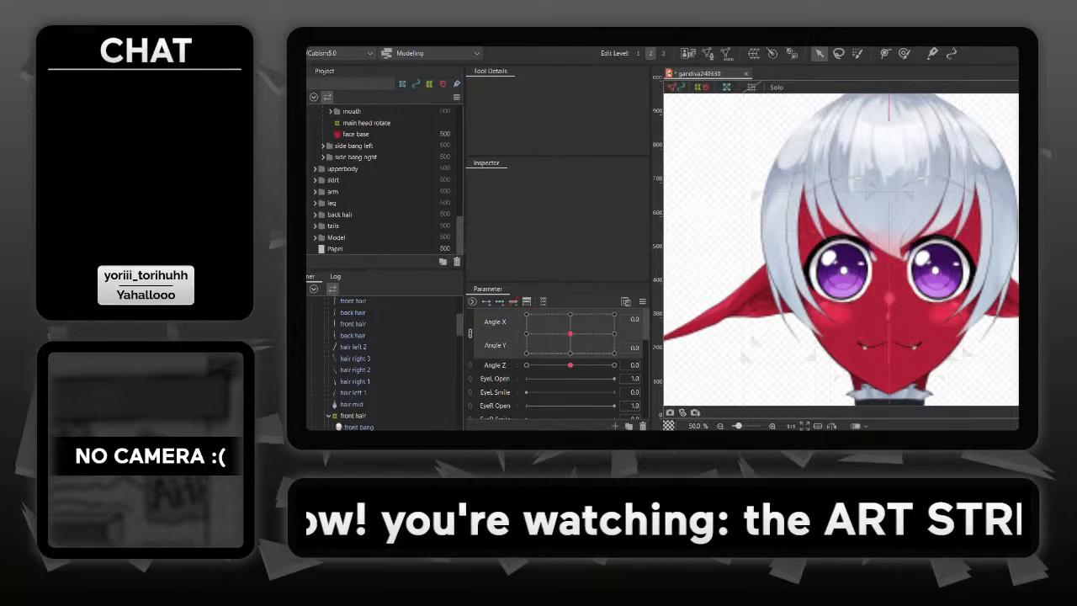
{"action": "scroll", "coordinate": [383, 362], "scroll_direction": "down", "scroll_amount": 10}
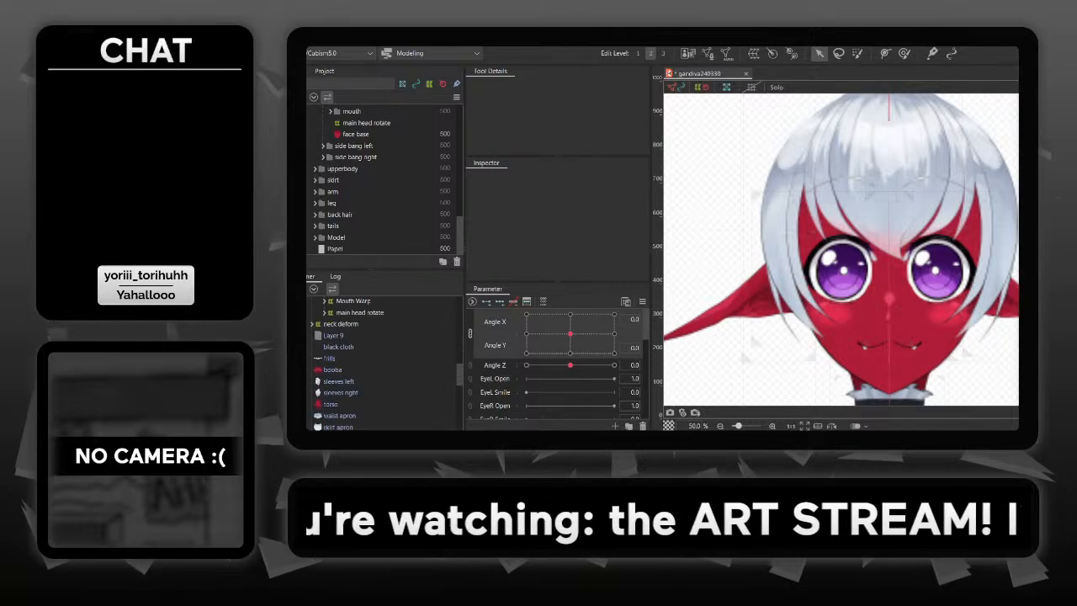
{"action": "scroll", "coordinate": [383, 362], "scroll_direction": "up", "scroll_amount": 10}
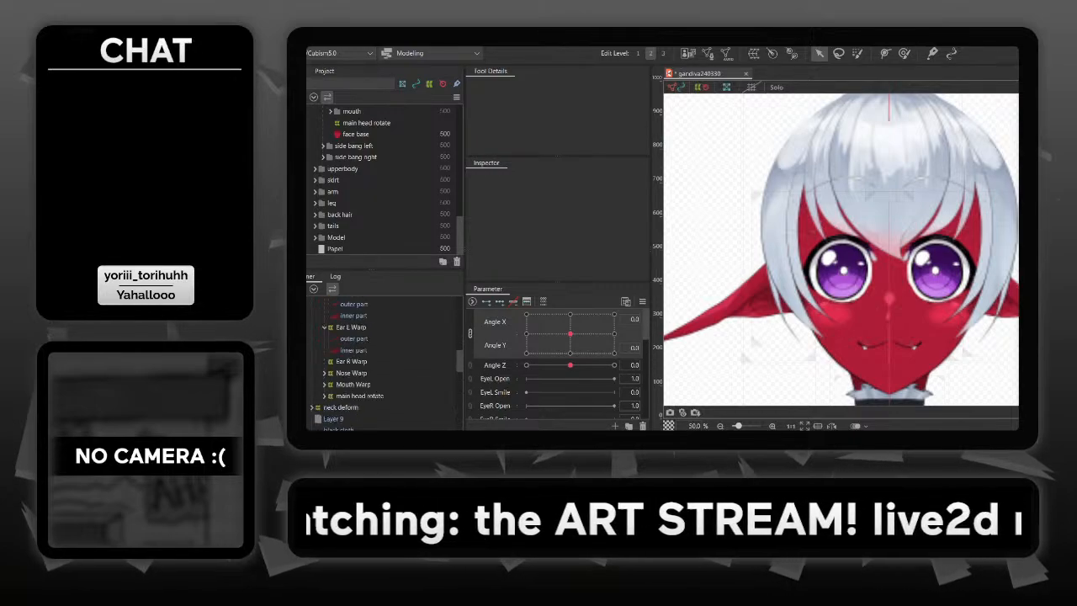
{"action": "scroll", "coordinate": [383, 362], "scroll_direction": "up", "scroll_amount": 3}
{"action": "scroll", "coordinate": [383, 181], "scroll_direction": "up", "scroll_amount": 8}
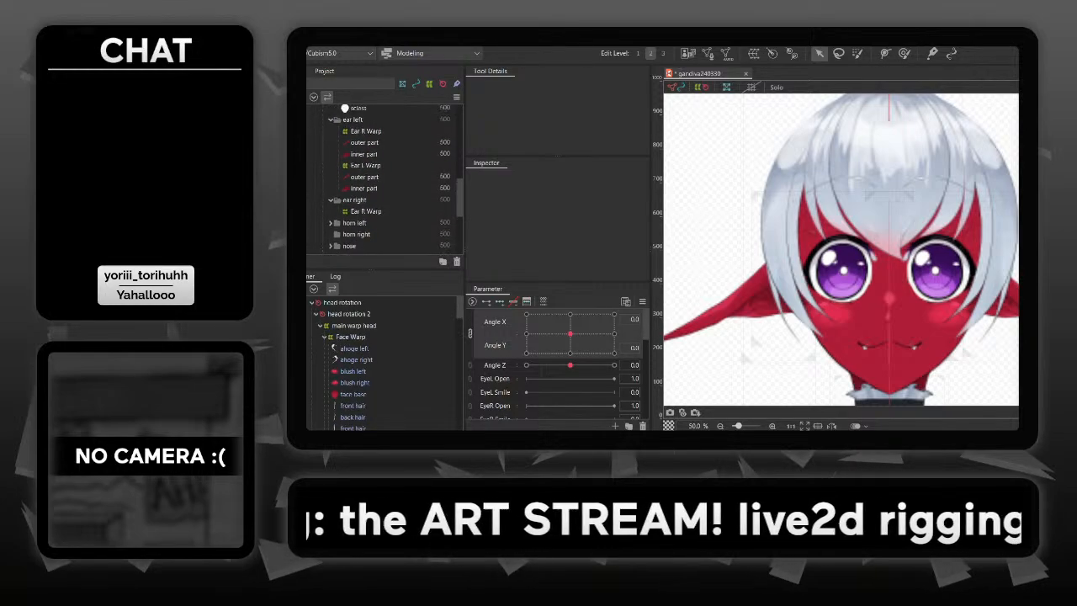
{"action": "scroll", "coordinate": [383, 180], "scroll_direction": "up", "scroll_amount": 10}
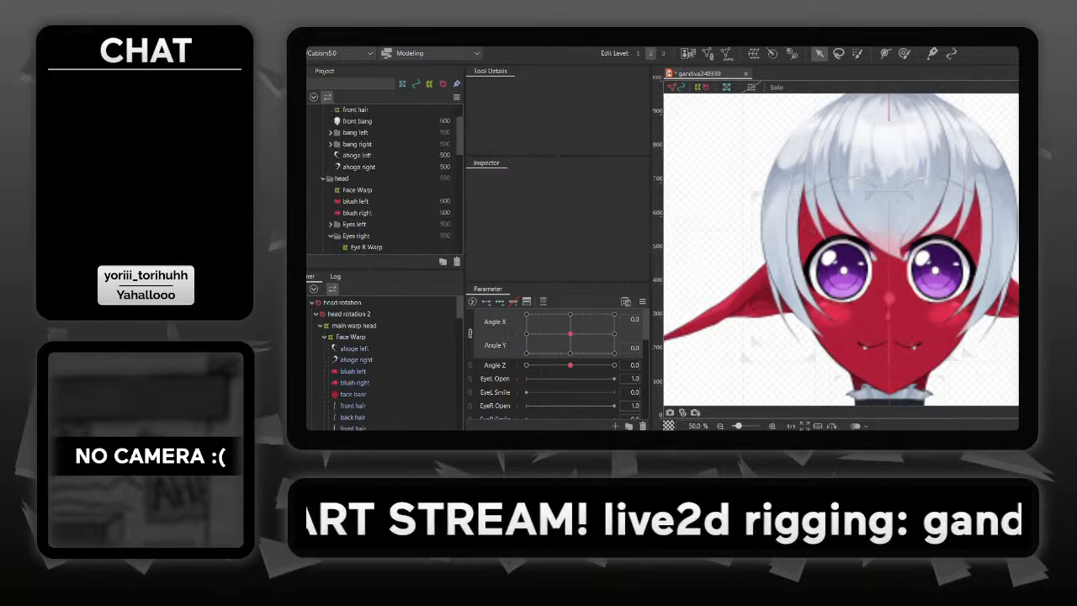
{"action": "scroll", "coordinate": [382, 181], "scroll_direction": "down", "scroll_amount": 3}
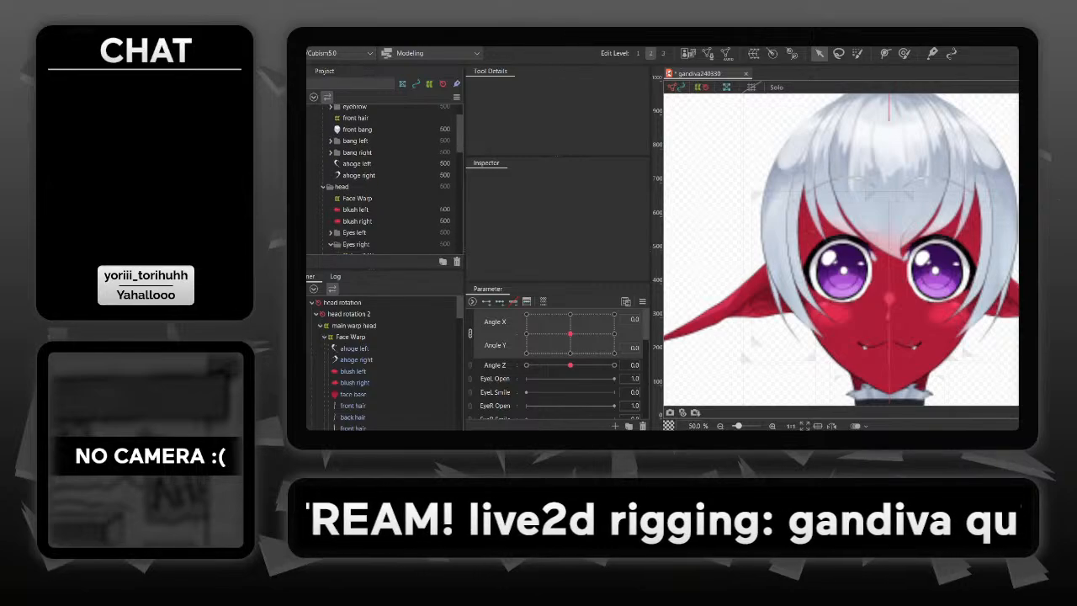
{"action": "scroll", "coordinate": [383, 181], "scroll_direction": "down", "scroll_amount": 5}
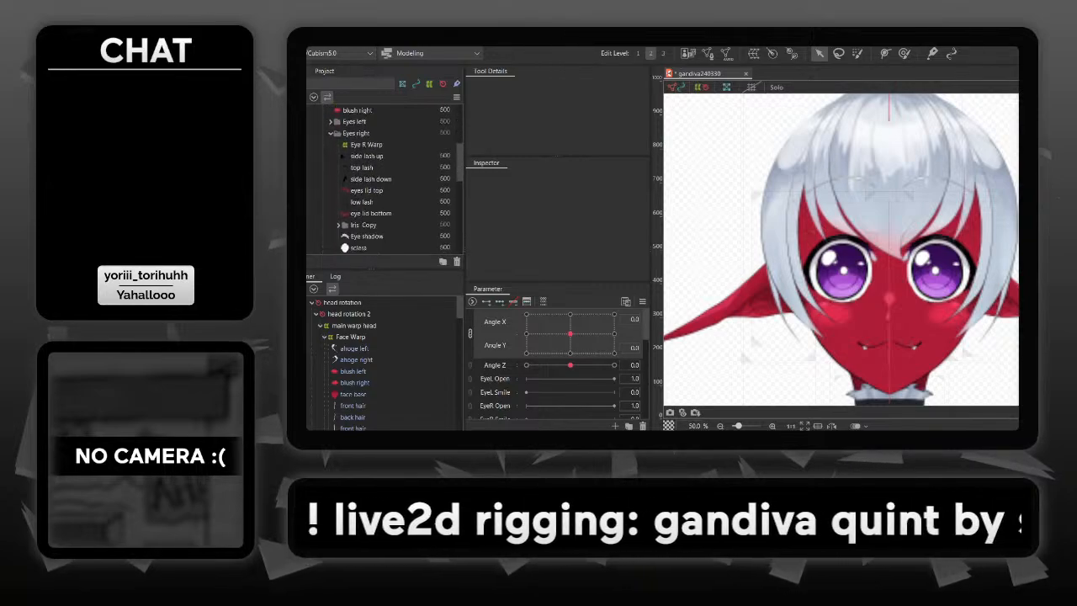
{"action": "scroll", "coordinate": [383, 181], "scroll_direction": "down", "scroll_amount": 8}
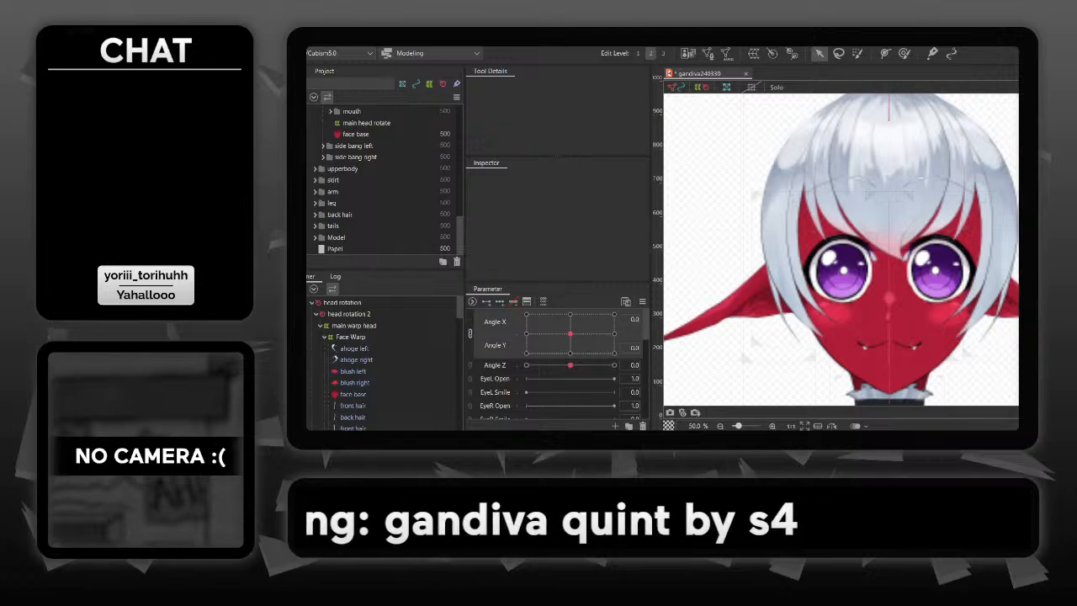
{"action": "scroll", "coordinate": [383, 181], "scroll_direction": "up", "scroll_amount": 2}
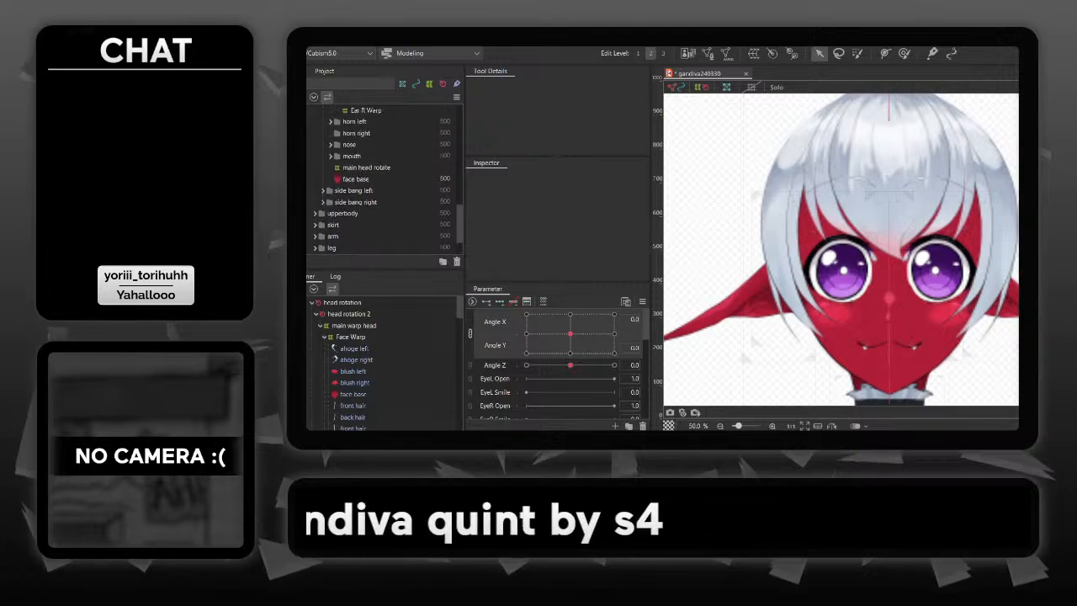
{"action": "scroll", "coordinate": [383, 181], "scroll_direction": "up", "scroll_amount": 1}
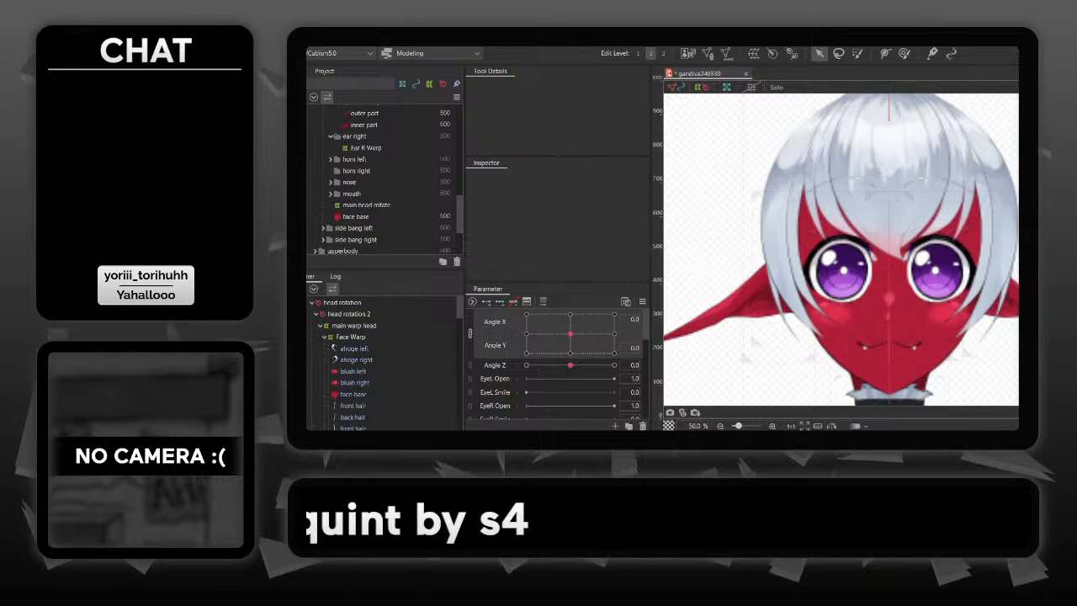
{"action": "left_click", "coordinate": [331, 159]}
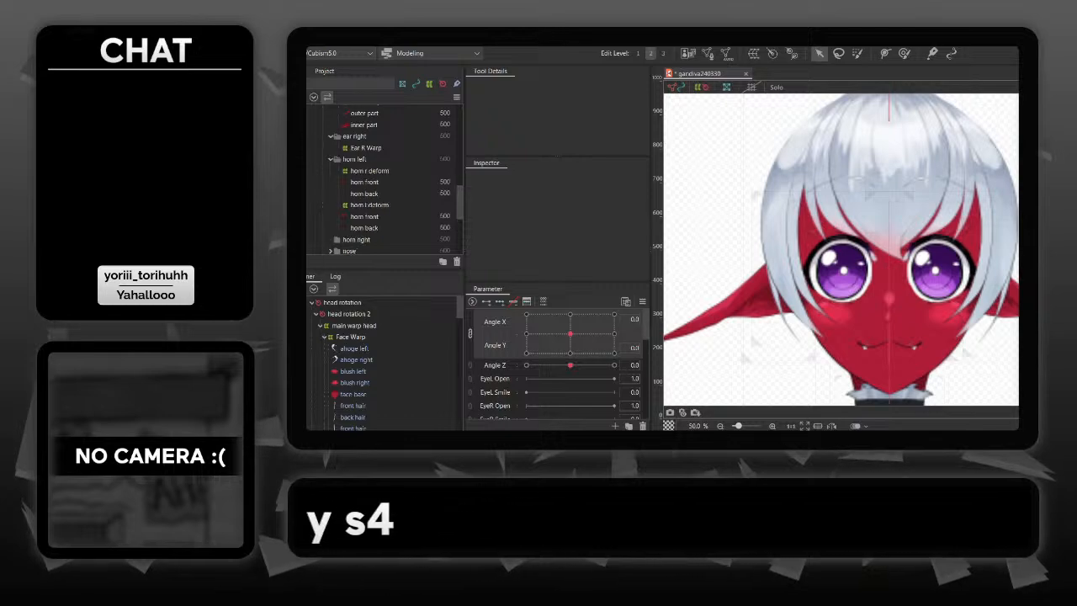
- Make the artwork in the horn left folder visible and save the model
{"action": "left_click", "coordinate": [312, 159]}
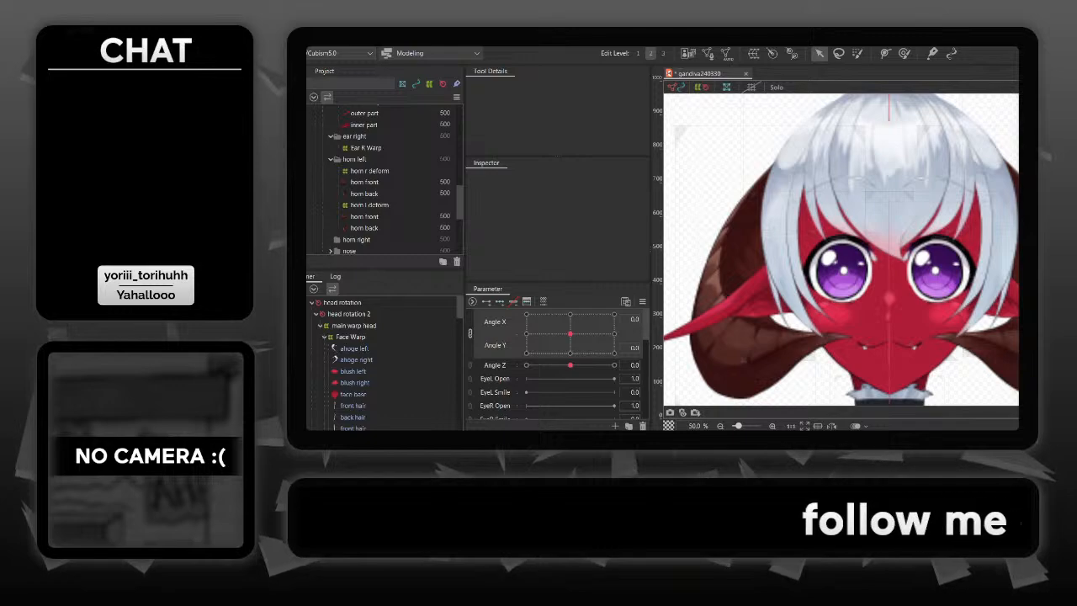
{"action": "left_click_drag", "start_coordinate": [844, 270], "coordinate": [877, 261]}
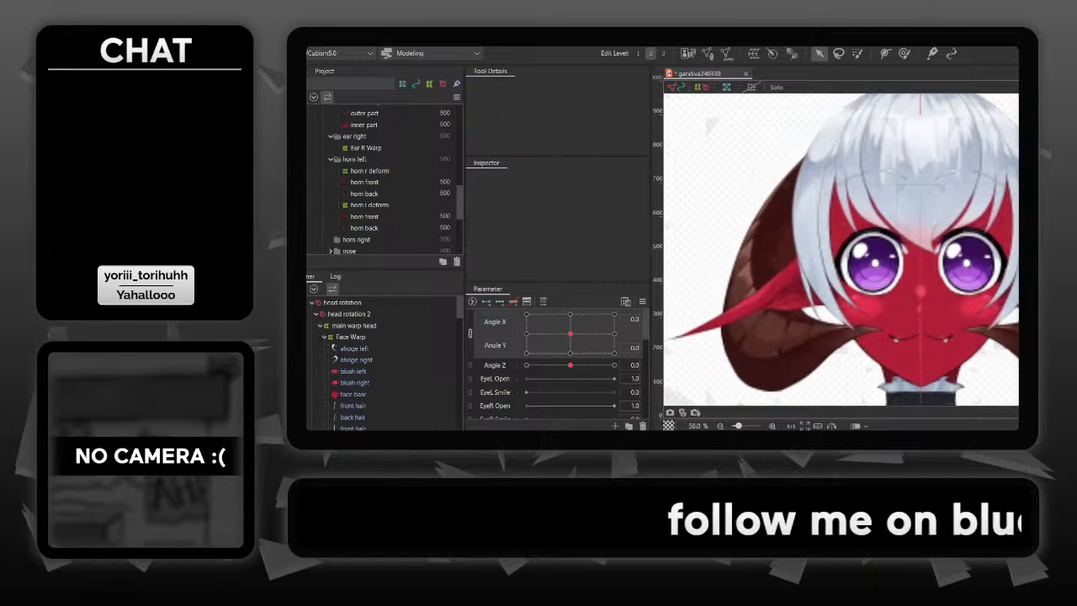
{"action": "key", "text": "ctrl+s"}
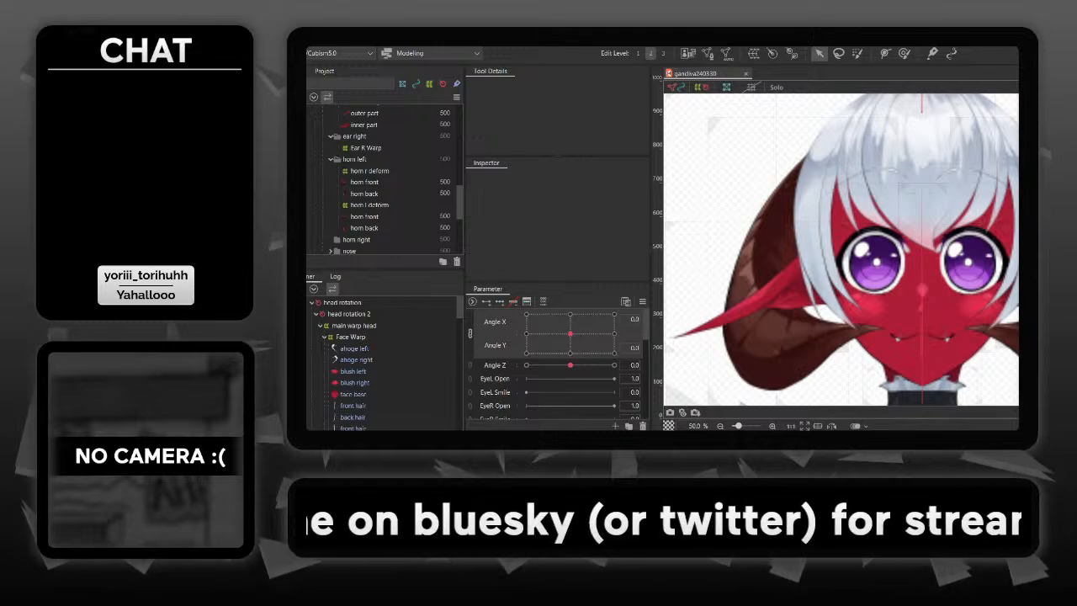
- Unlink Angle X from Angle Y, then preview horn r deform at Angle X 30 and reset Angle X to 0
{"action": "left_click", "coordinate": [471, 334]}
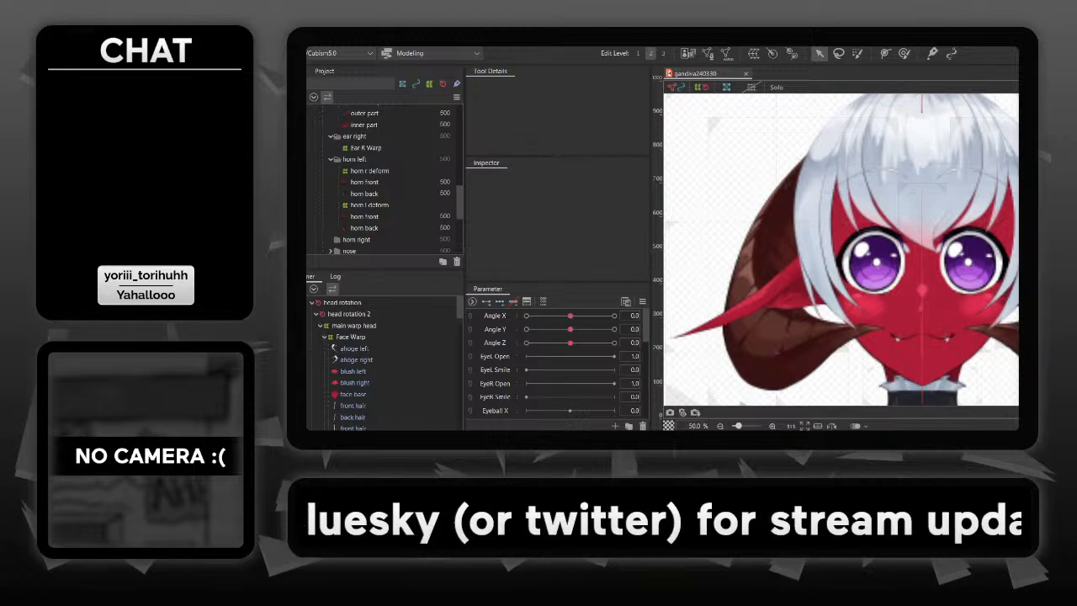
{"action": "left_click", "coordinate": [369, 171]}
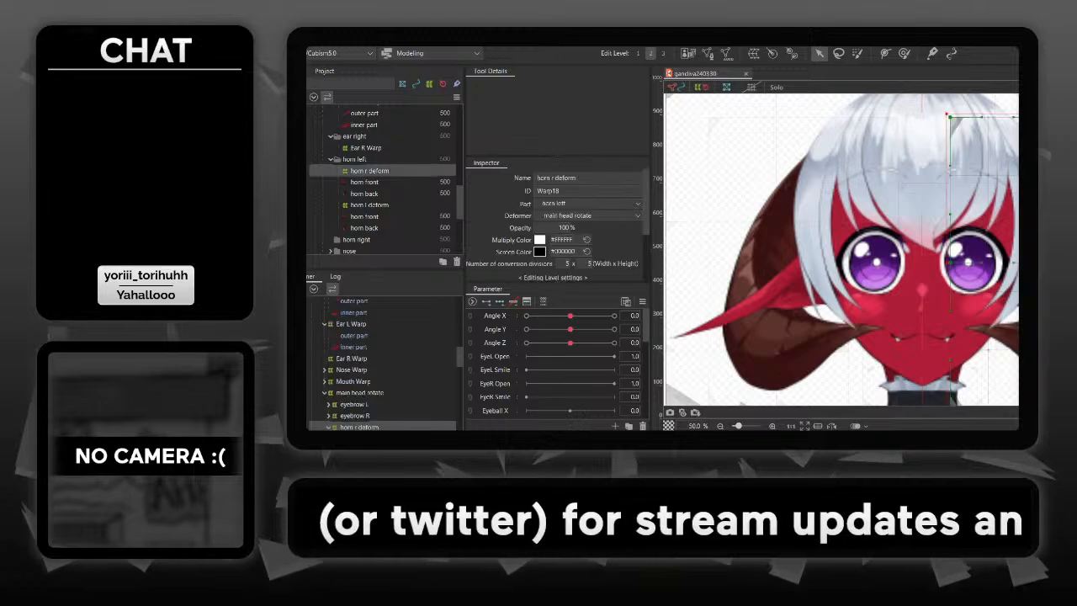
{"action": "left_click_drag", "start_coordinate": [571, 316], "coordinate": [614, 315]}
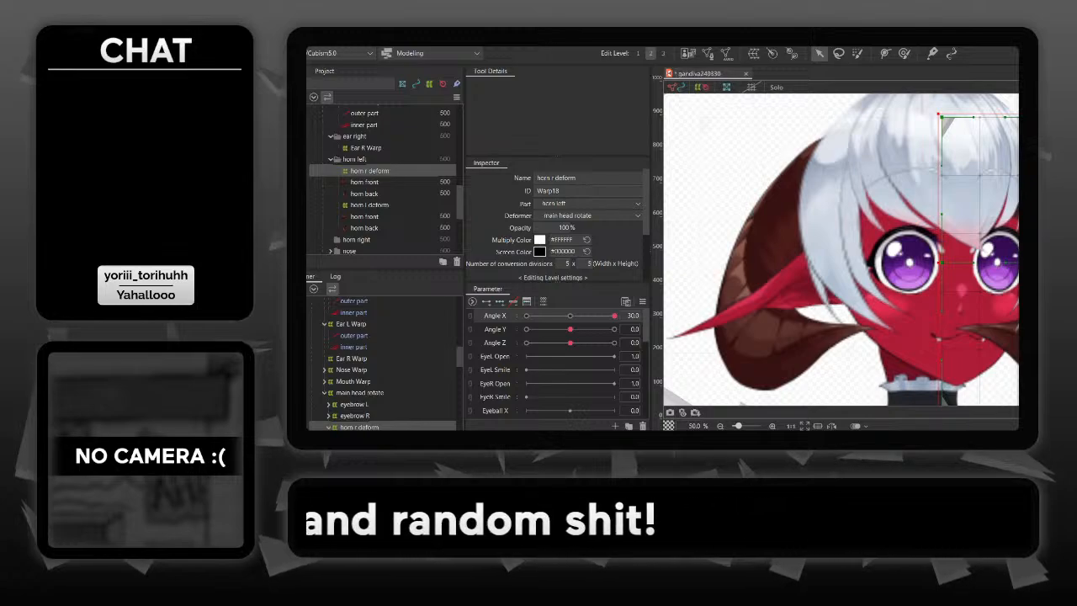
{"action": "left_click", "coordinate": [632, 316]}
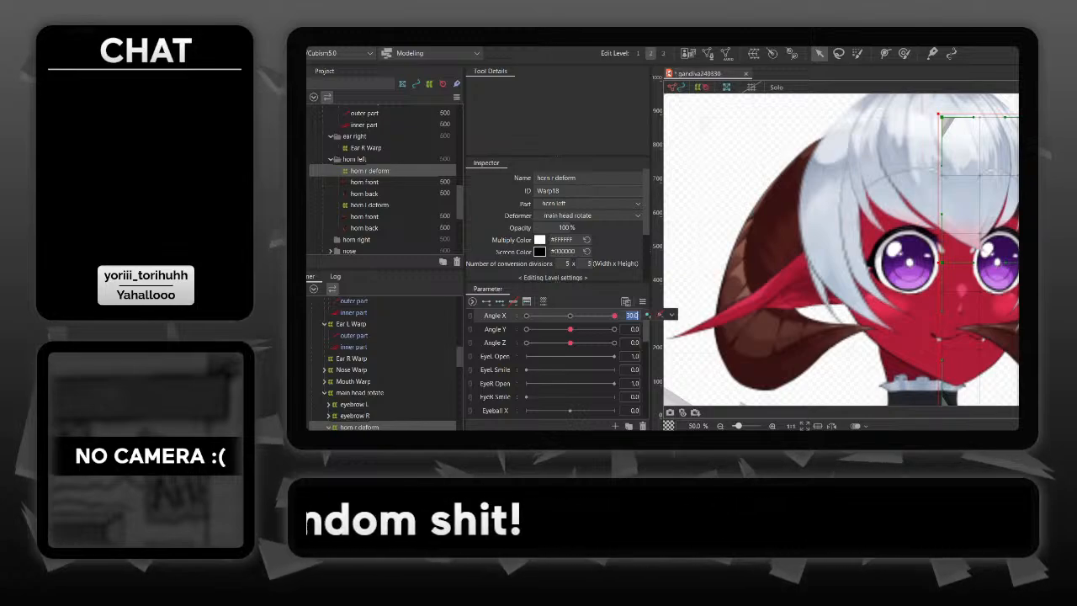
{"action": "type", "text": "0"}
{"action": "key", "text": "Return"}
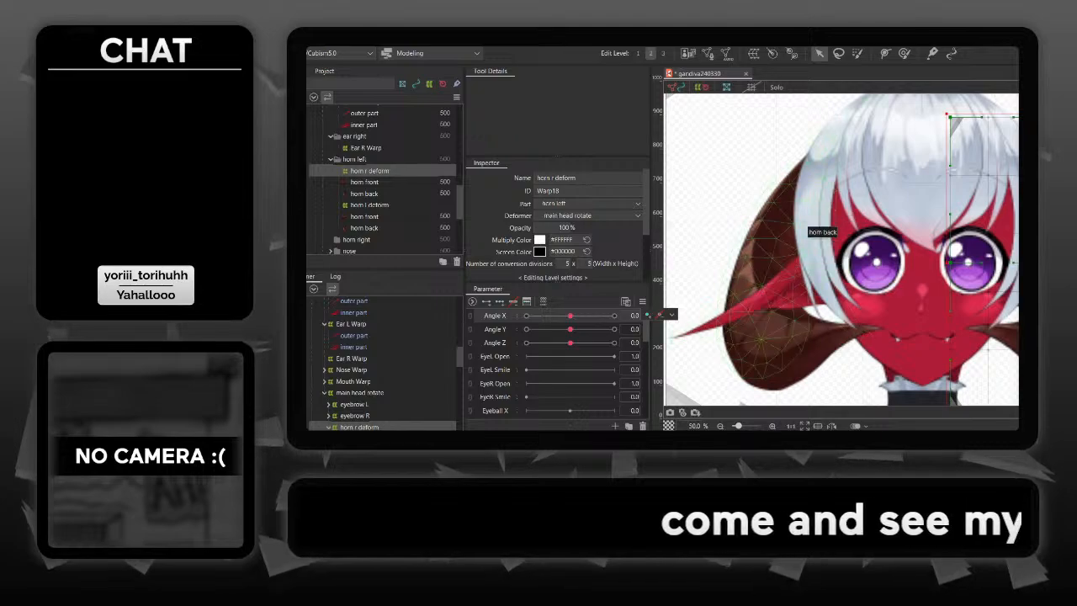
- Identify the character's horn front and horn back meshes, then select their parent warp horn l deform at edit level 2
{"action": "left_click", "coordinate": [807, 229]}
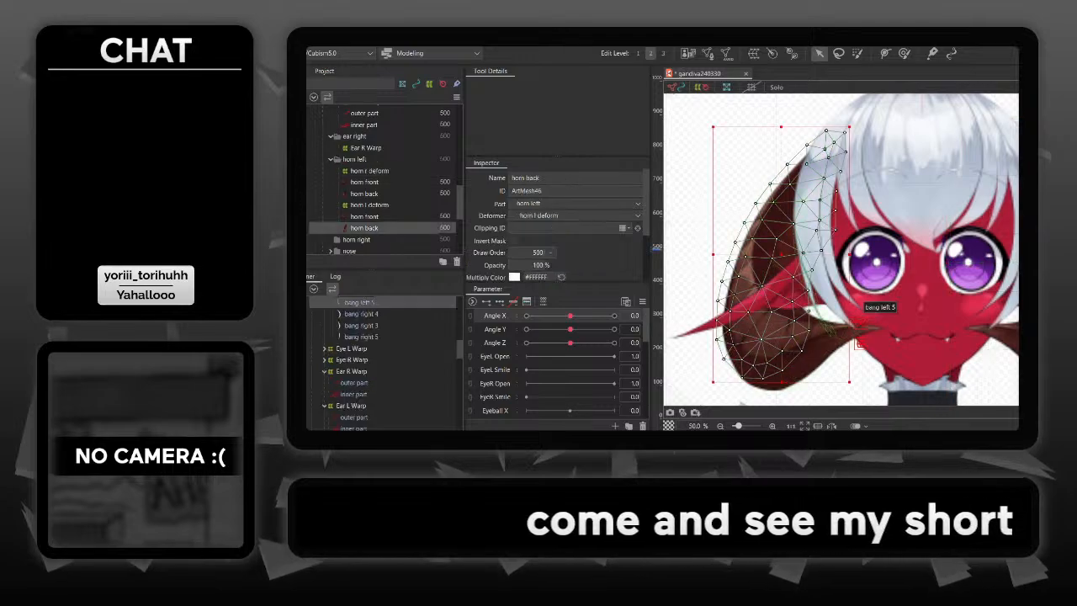
{"action": "left_click", "coordinate": [770, 377]}
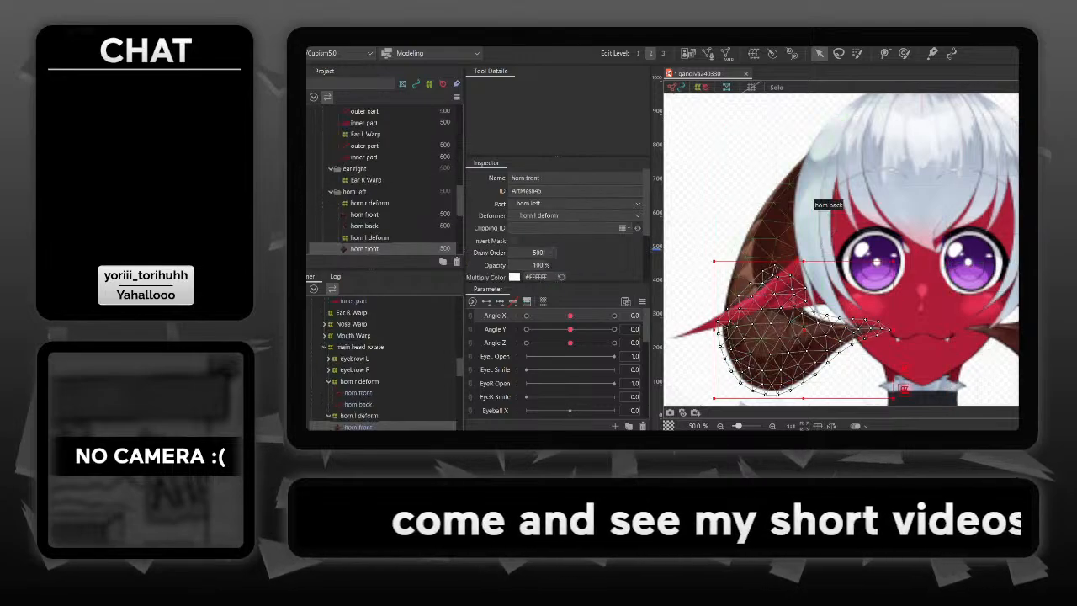
{"action": "left_click", "coordinate": [812, 206], "text": "shift"}
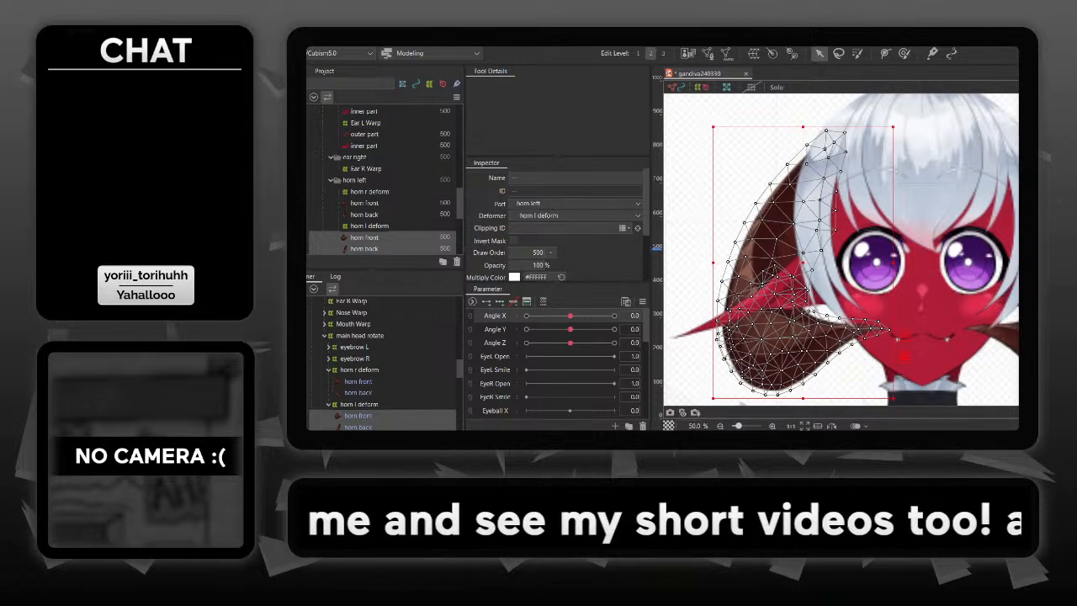
{"action": "left_click", "coordinate": [369, 226]}
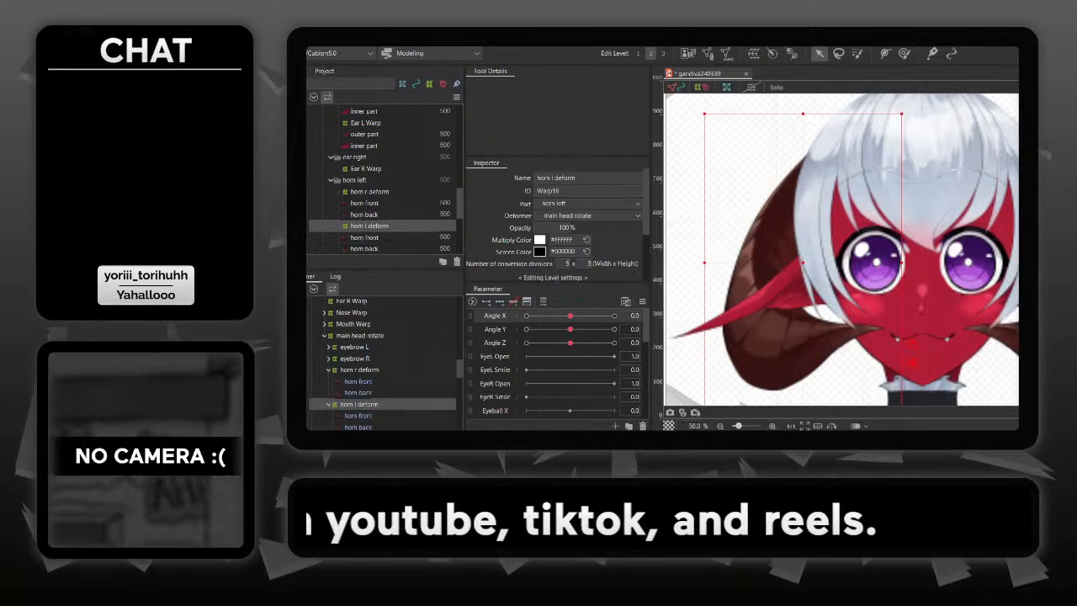
{"action": "left_click_drag", "start_coordinate": [842, 253], "coordinate": [873, 230]}
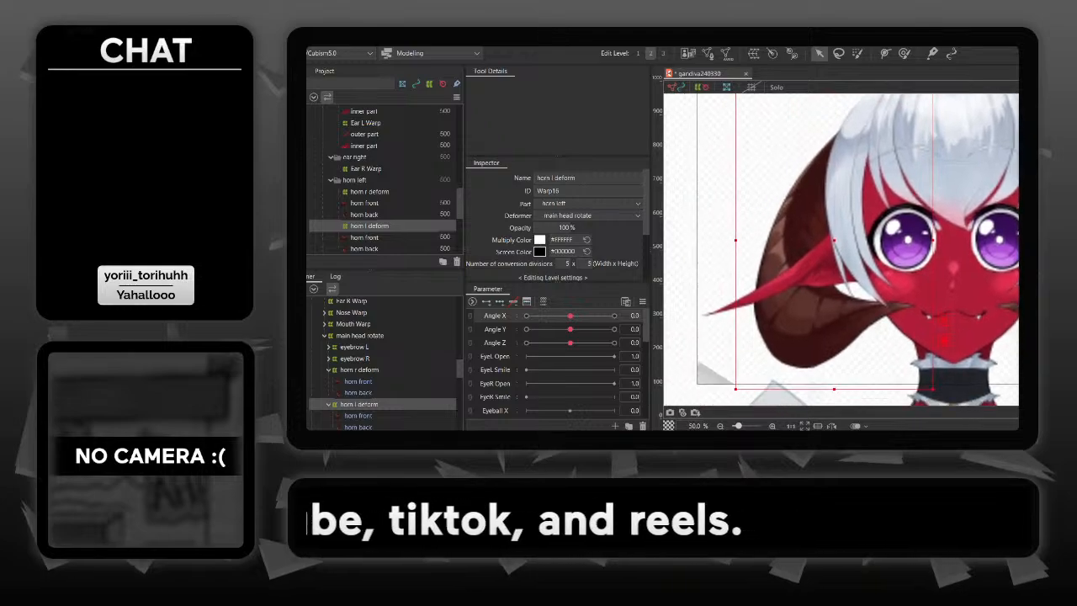
{"action": "left_click", "coordinate": [637, 53]}
{"action": "left_click", "coordinate": [650, 53]}
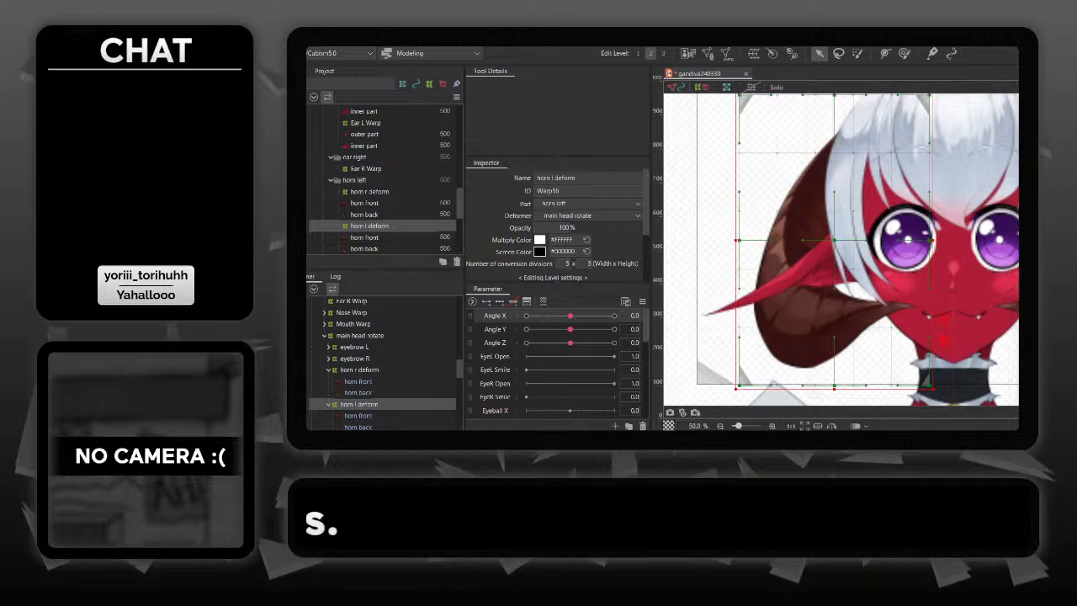
- Add Angle X keys at -30, 0 and 30 to horn l deform, and shift the warp toward the face at Angle X 30
{"action": "left_click", "coordinate": [360, 370]}
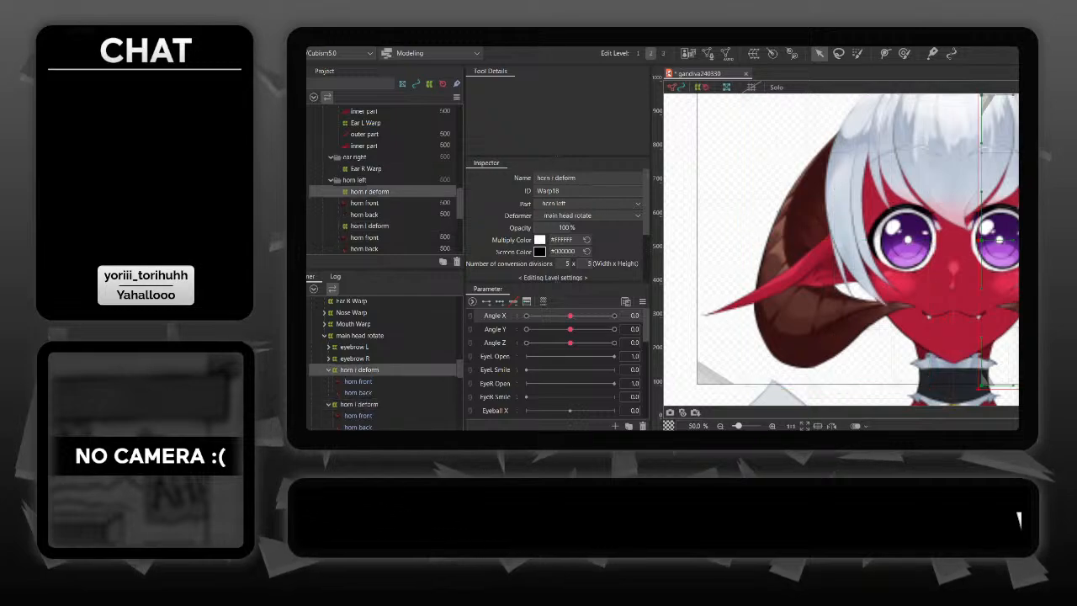
{"action": "left_click", "coordinate": [359, 405]}
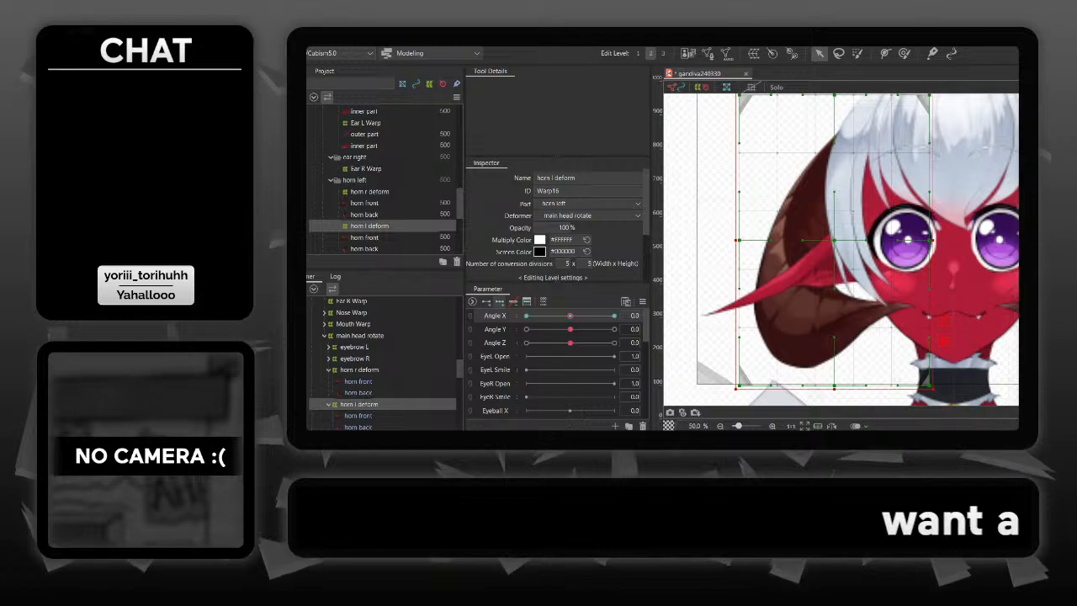
{"action": "left_click_drag", "start_coordinate": [570, 316], "coordinate": [615, 316]}
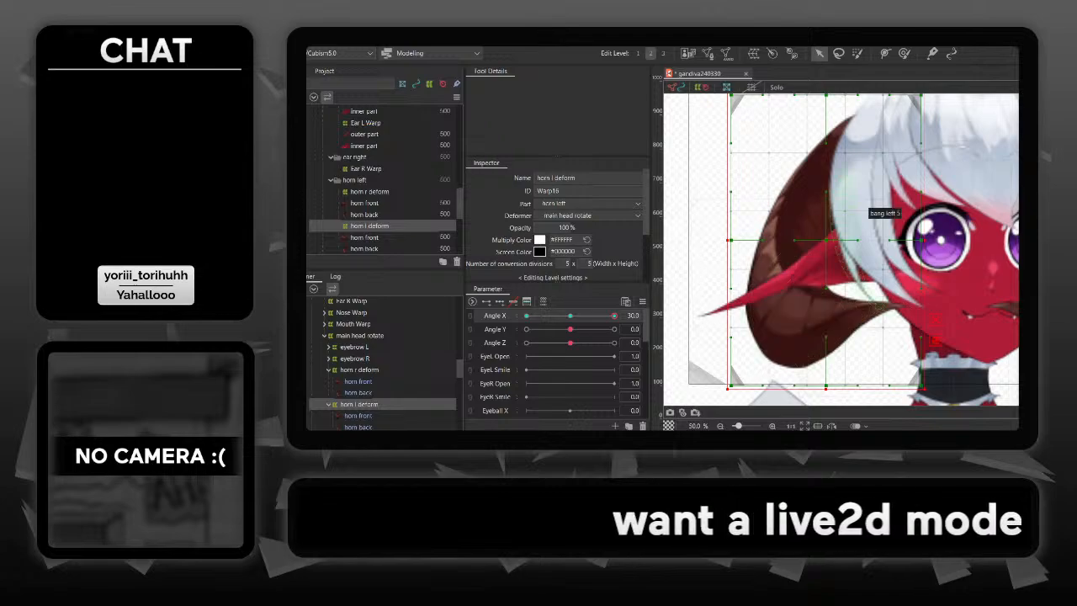
{"action": "key", "text": "Right"}
{"action": "key", "text": "Right"}
{"action": "key", "text": "Right"}
{"action": "key", "text": "Right"}
{"action": "key", "text": "Right"}
{"action": "key", "text": "Right"}
{"action": "key", "text": "Right"}
{"action": "key", "text": "Right"}
{"action": "key", "text": "Right"}
{"action": "key", "text": "Right"}
{"action": "key", "text": "Right"}
{"action": "key", "text": "Right"}
{"action": "key", "text": "Right"}
{"action": "key", "text": "Right"}
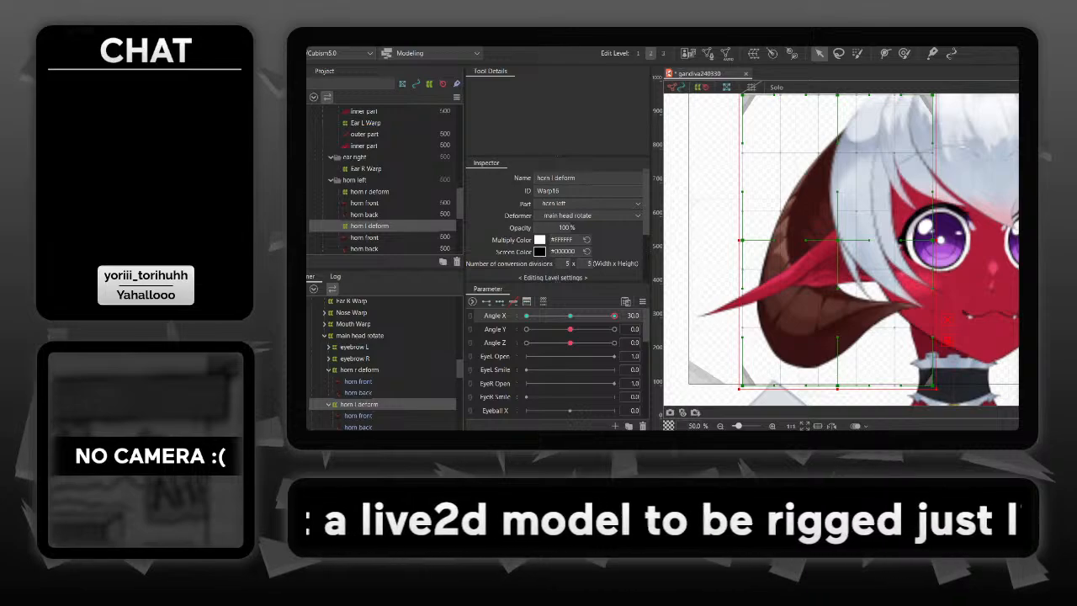
{"action": "mouse_move", "coordinate": [614, 316]}
{"action": "left_mouse_down"}
{"action": "mouse_move", "coordinate": [528, 315]}
{"action": "mouse_move", "coordinate": [614, 315]}
{"action": "left_mouse_up"}
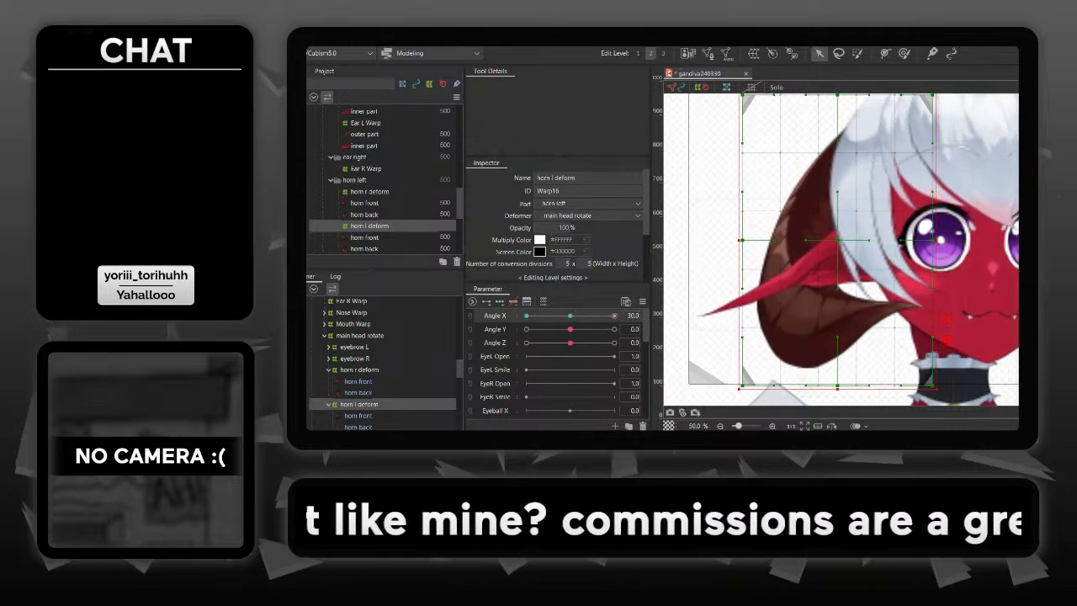
- At Angle X -30, narrow the horn l deform warp horizontally and move it closer to the face
{"action": "left_click_drag", "start_coordinate": [615, 315], "coordinate": [527, 316]}
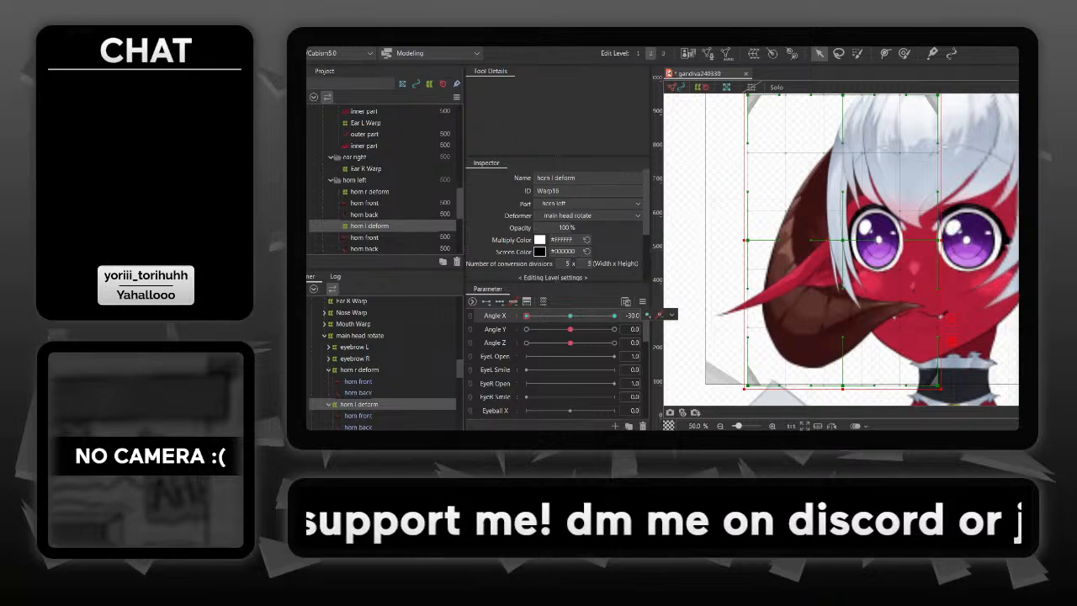
{"action": "left_click_drag", "start_coordinate": [941, 241], "coordinate": [889, 241]}
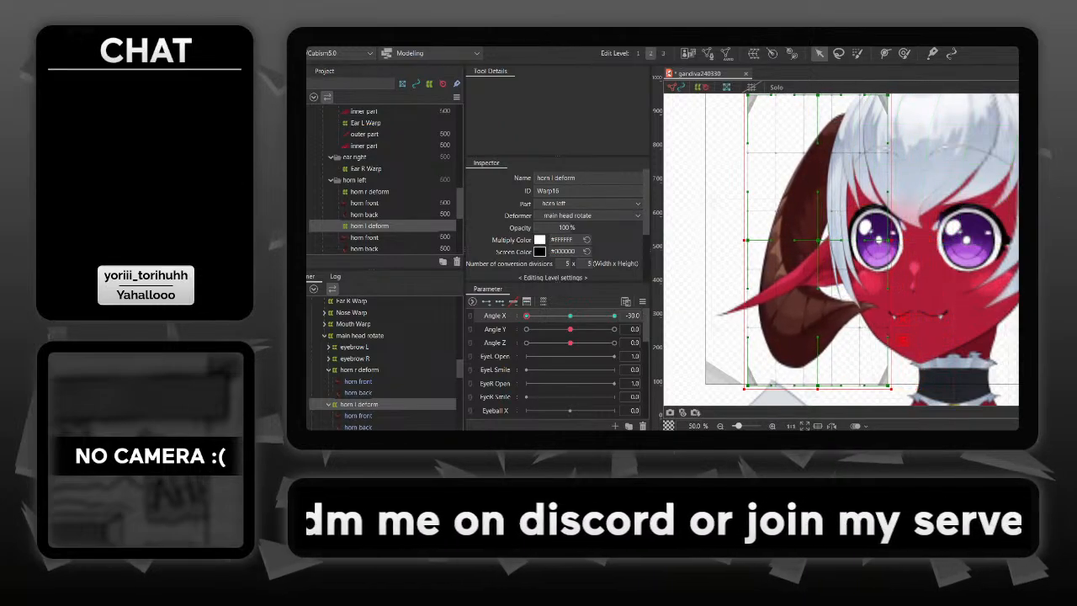
{"action": "left_click_drag", "start_coordinate": [817, 241], "coordinate": [840, 241]}
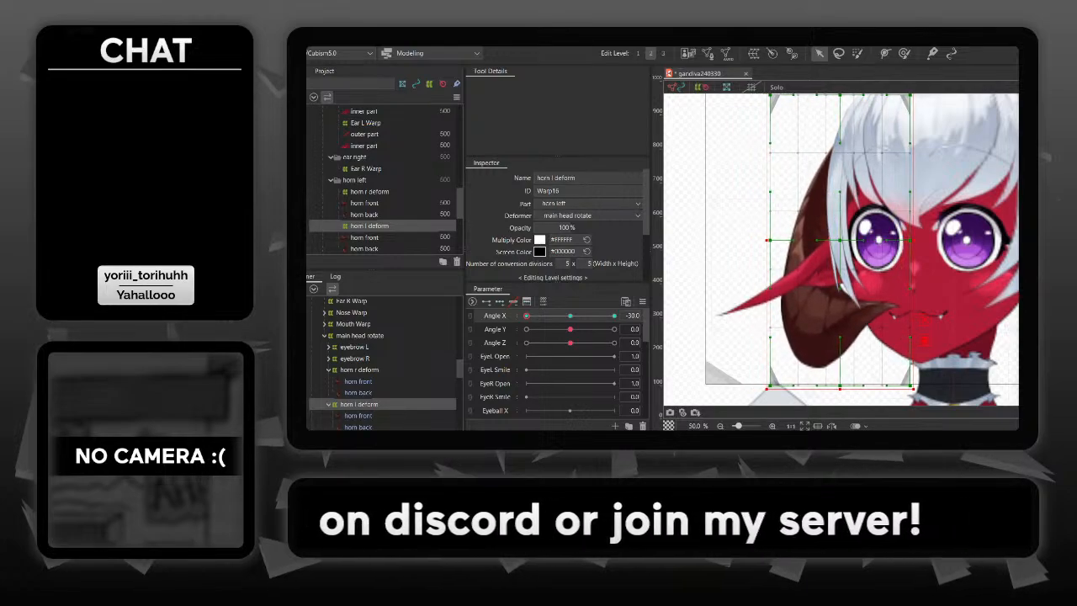
- At Angle X 30, widen the horn l deform warp toward the face and nudge it slightly inward
{"action": "left_click_drag", "start_coordinate": [526, 315], "coordinate": [614, 315]}
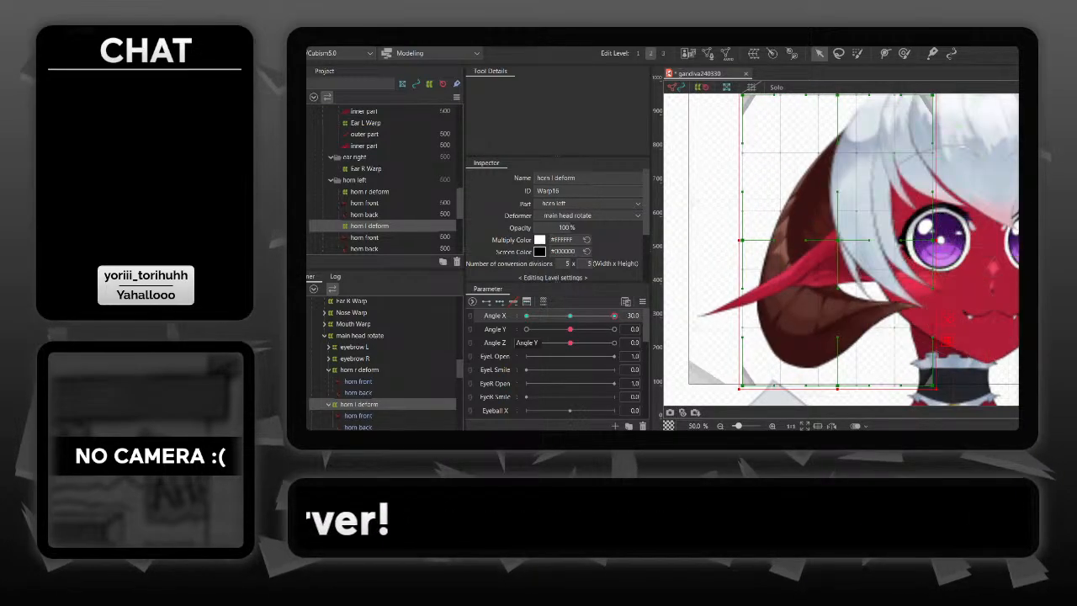
{"action": "left_click_drag", "start_coordinate": [936, 241], "coordinate": [965, 240]}
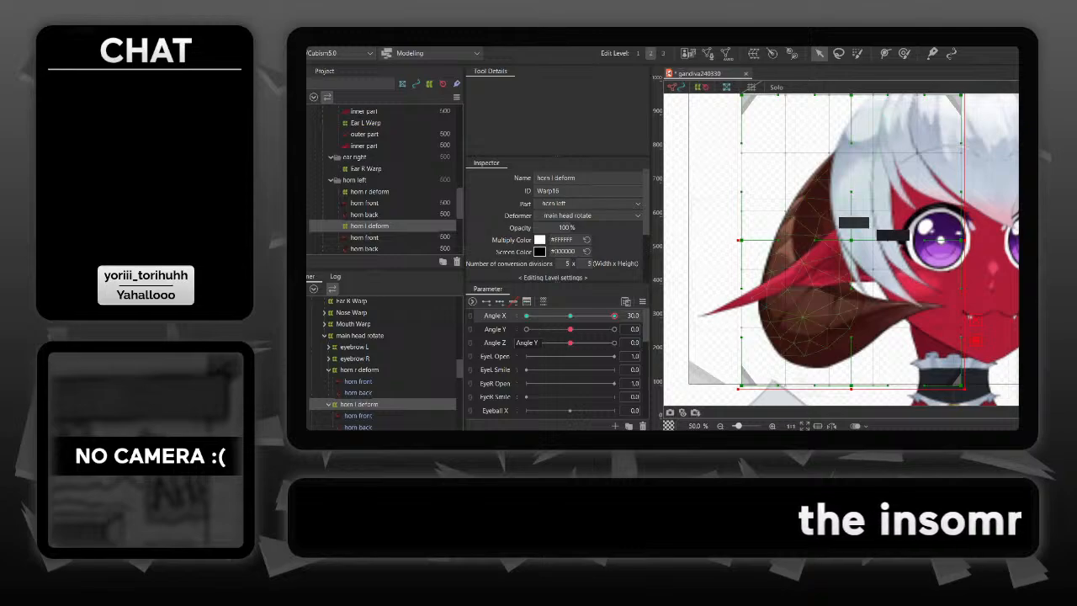
{"action": "mouse_move", "coordinate": [977, 340]}
{"action": "left_mouse_down"}
{"action": "mouse_move", "coordinate": [995, 340]}
{"action": "mouse_move", "coordinate": [980, 341]}
{"action": "left_mouse_up"}
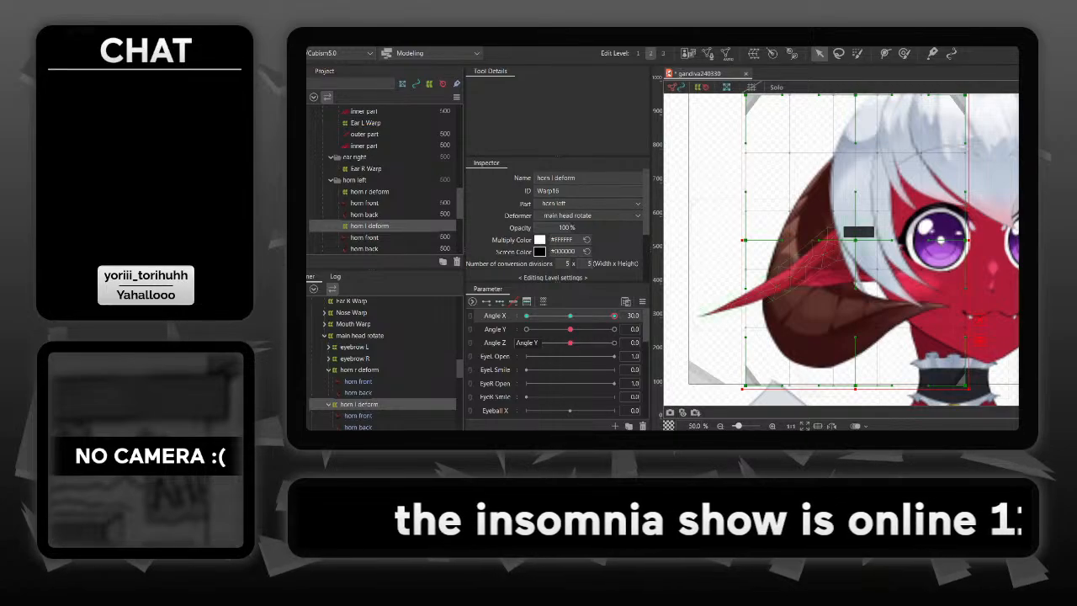
{"action": "mouse_move", "coordinate": [615, 316]}
{"action": "left_mouse_down"}
{"action": "mouse_move", "coordinate": [583, 316]}
{"action": "mouse_move", "coordinate": [614, 316]}
{"action": "left_mouse_up"}
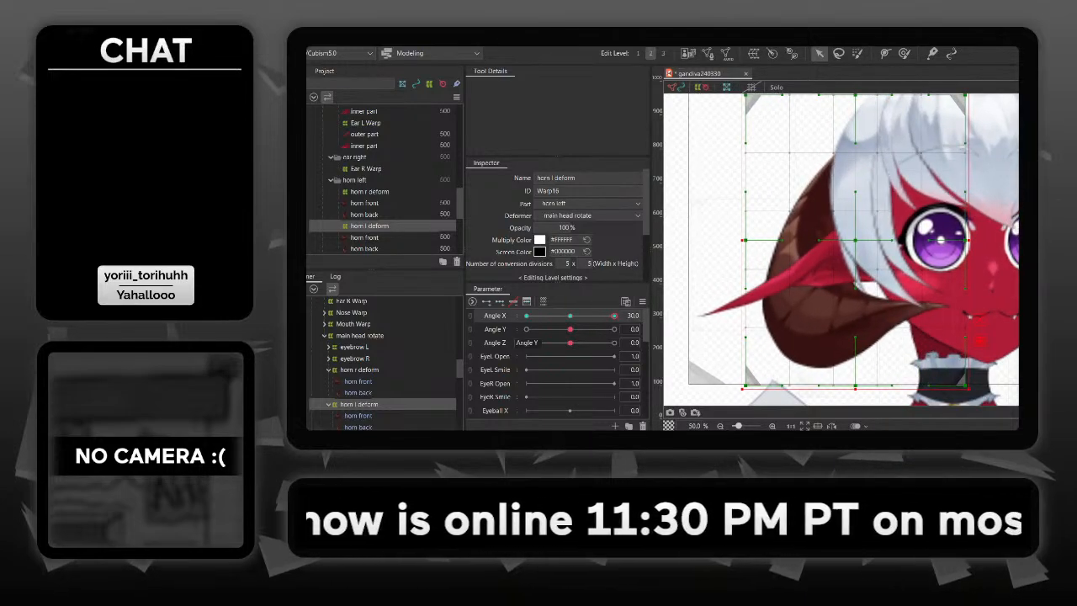
- Pull the top middle control point of horn l deform outward, away from the head, at both Angle X 30 and -30
{"action": "left_click_drag", "start_coordinate": [923, 104], "coordinate": [862, 129]}
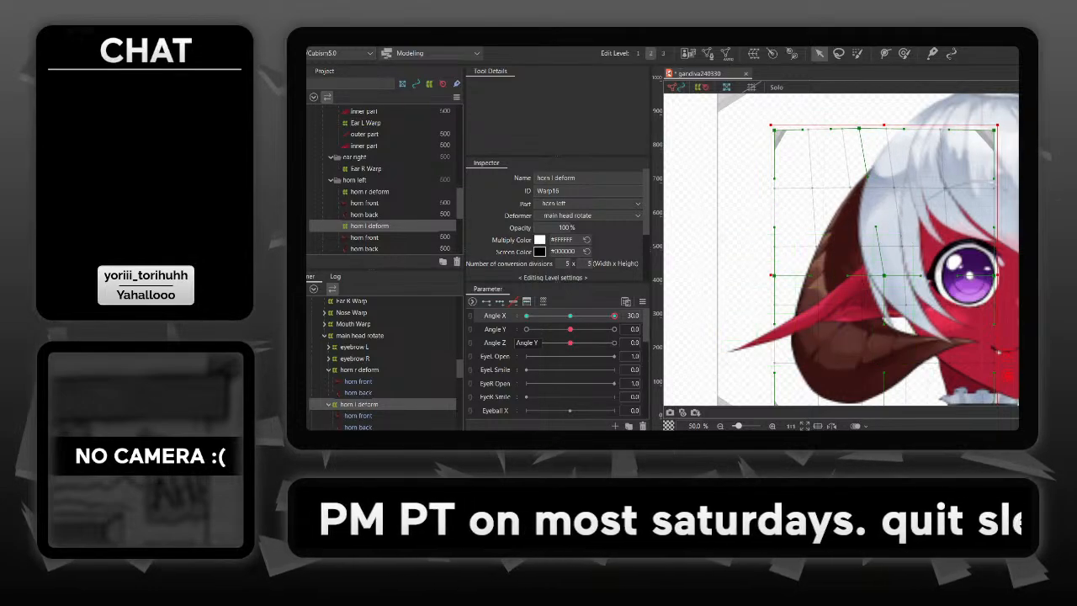
{"action": "left_click_drag", "start_coordinate": [859, 129], "coordinate": [856, 131]}
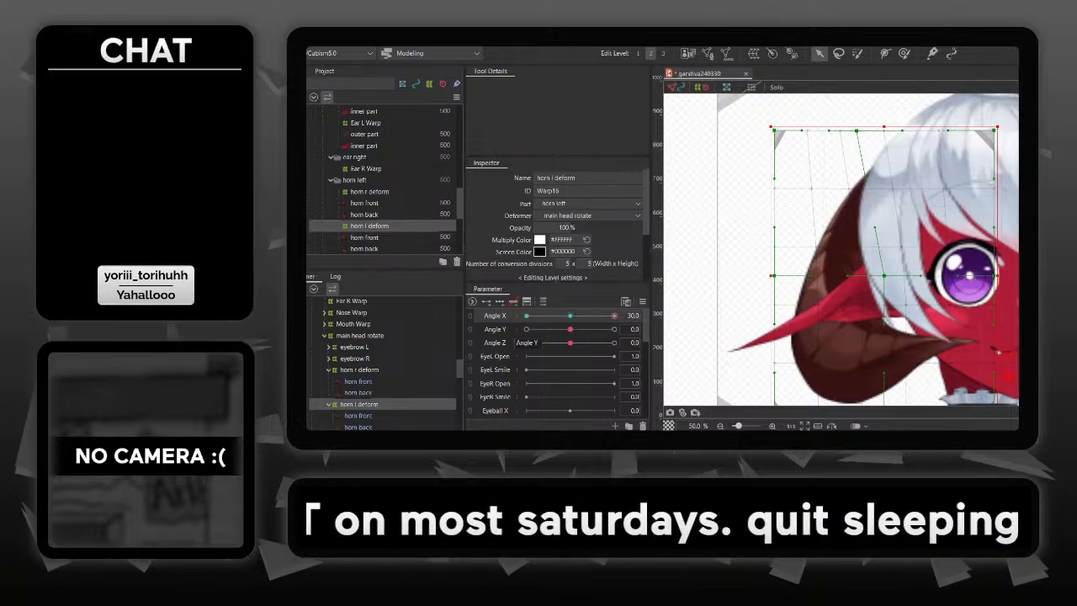
{"action": "left_click_drag", "start_coordinate": [614, 315], "coordinate": [526, 316]}
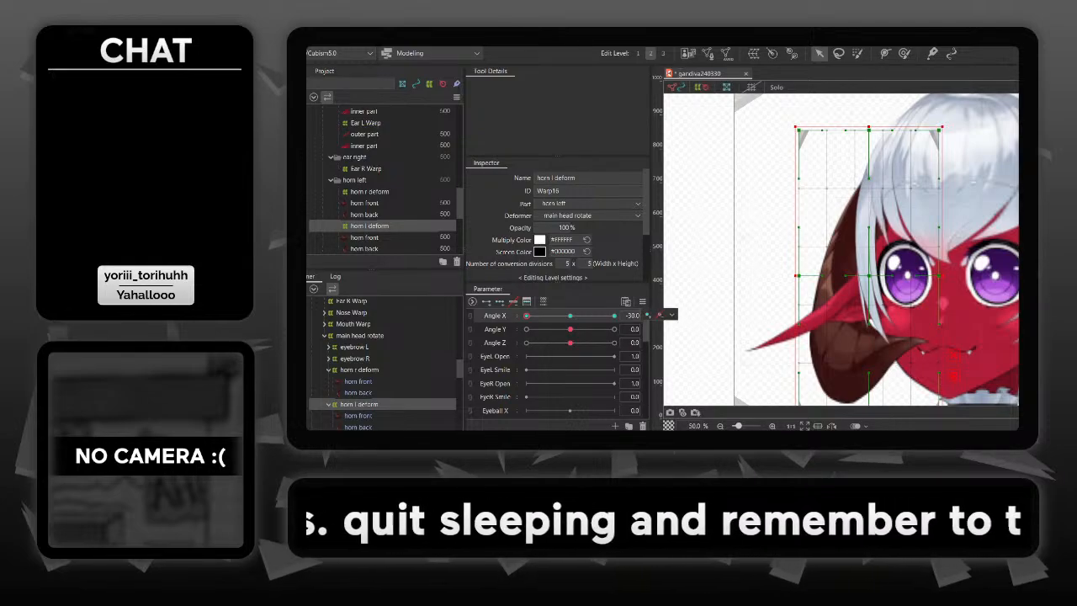
{"action": "left_click_drag", "start_coordinate": [868, 130], "coordinate": [857, 130]}
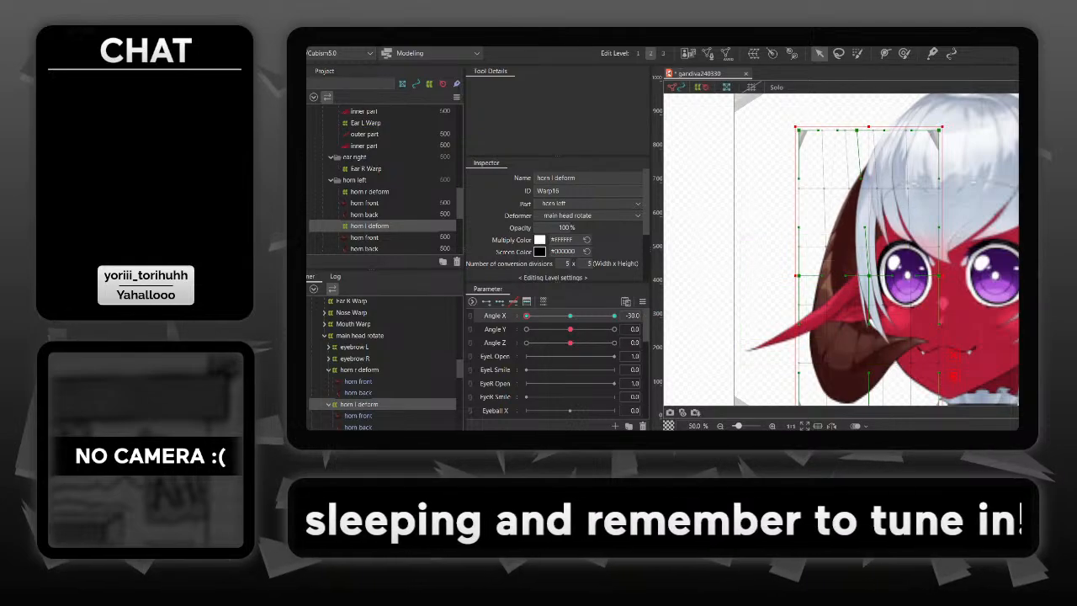
- At Angle X -30, push the outer middle and lower outer control points of horn l deform outward, comparing the horn with Angle X 30
{"action": "left_click_drag", "start_coordinate": [870, 323], "coordinate": [836, 273]}
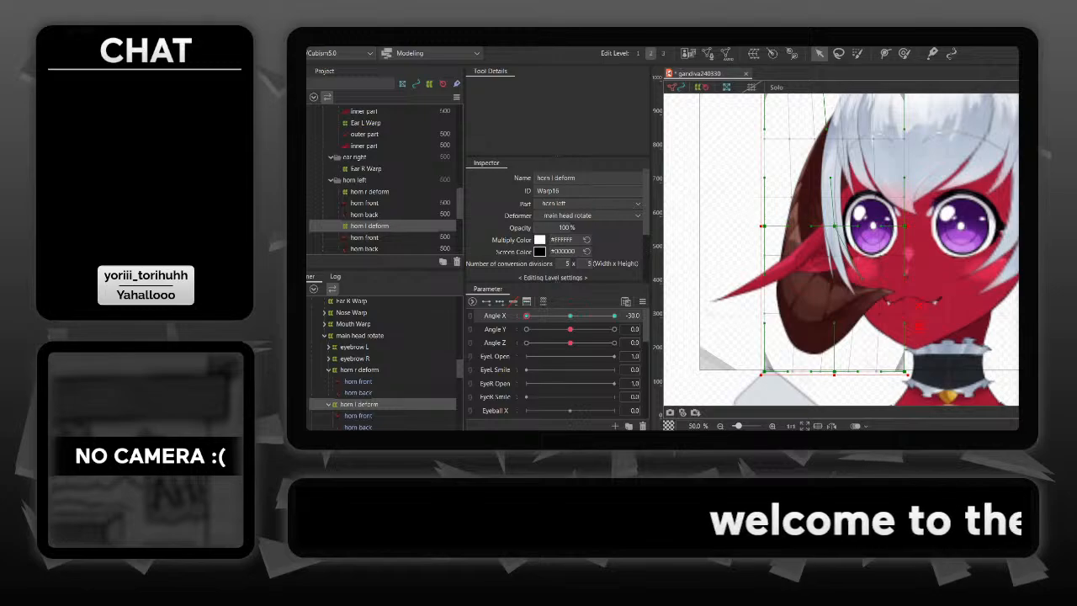
{"action": "left_click_drag", "start_coordinate": [764, 226], "coordinate": [747, 228]}
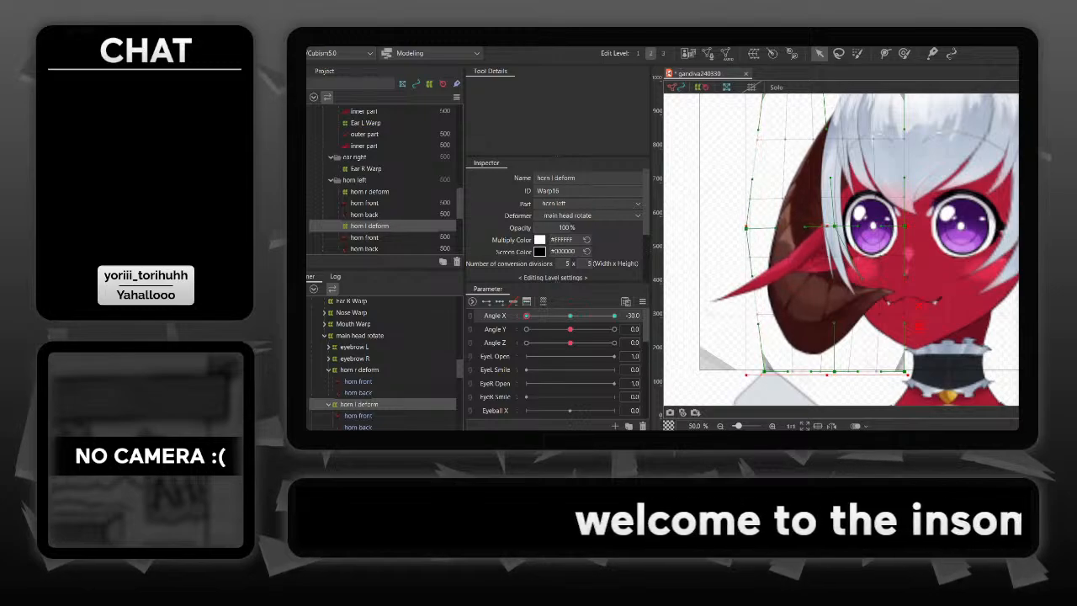
{"action": "left_click_drag", "start_coordinate": [764, 371], "coordinate": [752, 371]}
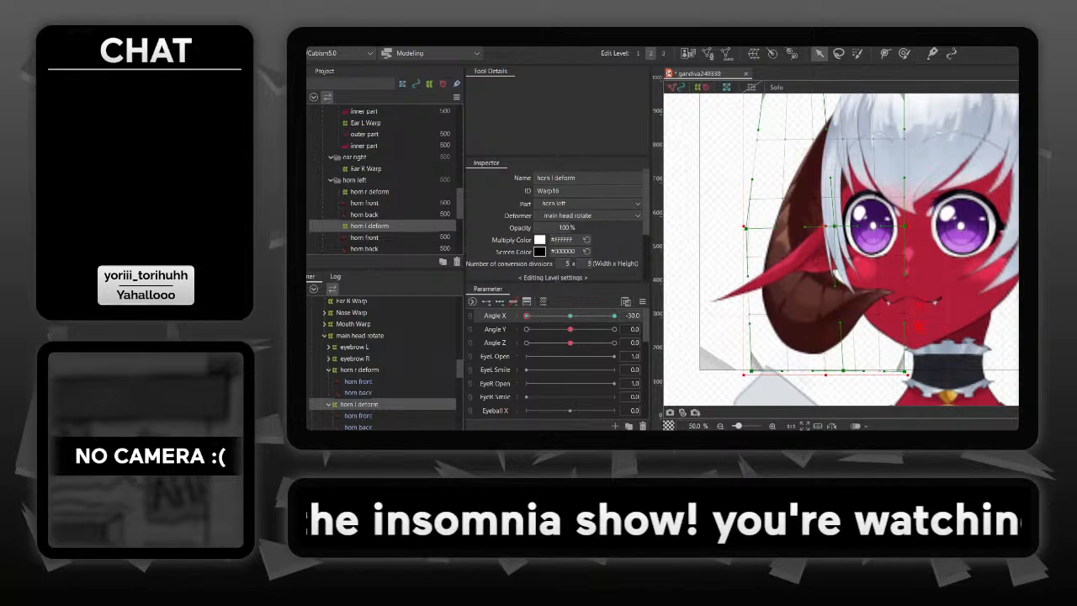
{"action": "left_click_drag", "start_coordinate": [838, 272], "coordinate": [833, 286]}
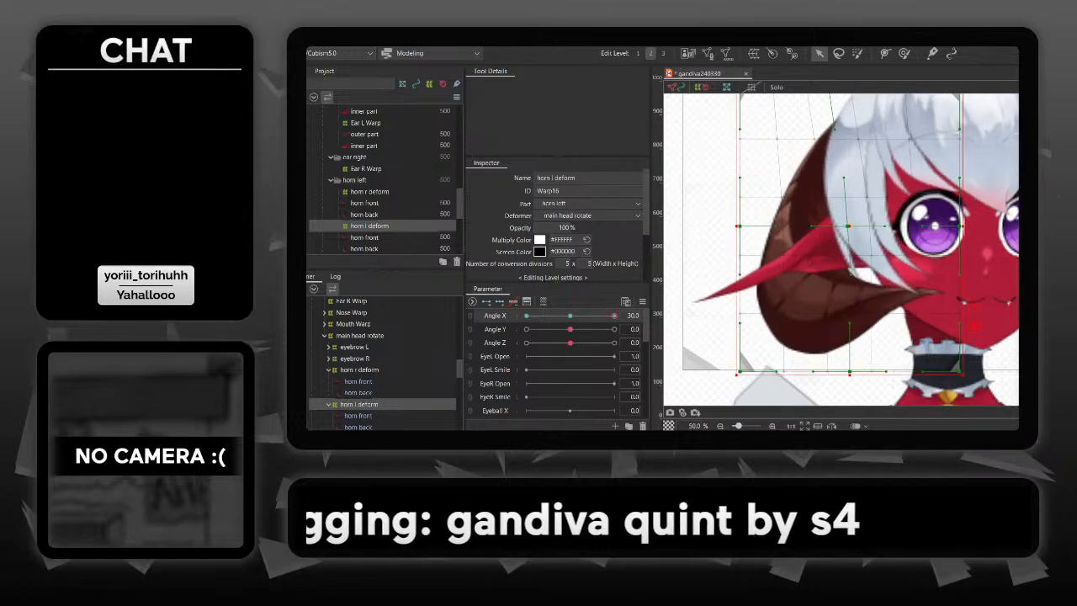
{"action": "mouse_move", "coordinate": [527, 316]}
{"action": "left_mouse_down"}
{"action": "mouse_move", "coordinate": [615, 317]}
{"action": "mouse_move", "coordinate": [526, 316]}
{"action": "left_mouse_up"}
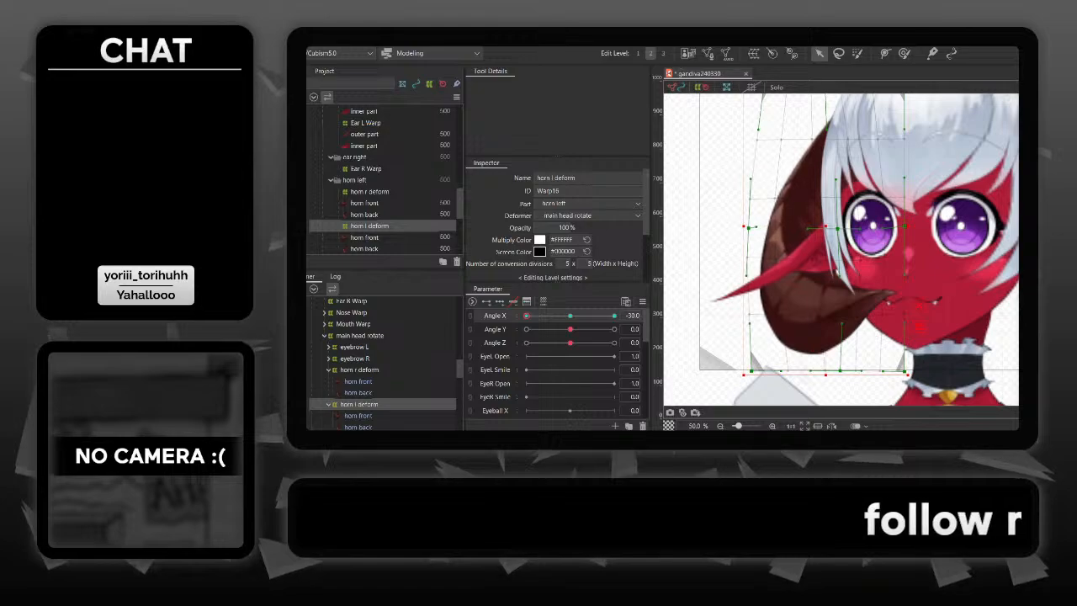
- At Angle X -30, push the lower outer corner and upper outer handle of horn l deform outward, and raise its top inner corner
{"action": "mouse_move", "coordinate": [527, 315]}
{"action": "left_mouse_down"}
{"action": "mouse_move", "coordinate": [573, 316]}
{"action": "mouse_move", "coordinate": [526, 316]}
{"action": "left_mouse_up"}
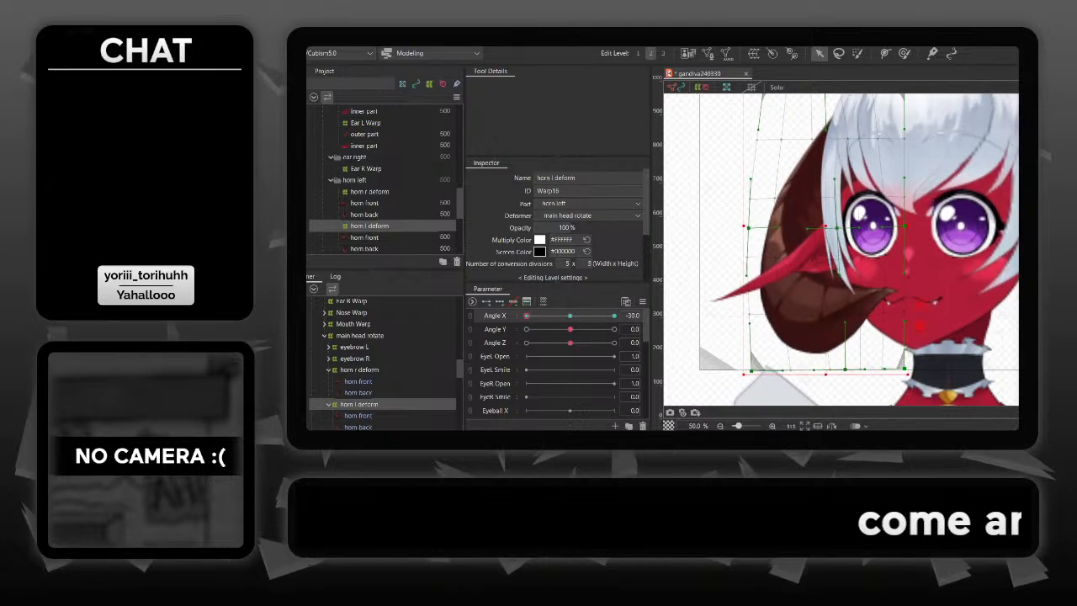
{"action": "mouse_move", "coordinate": [527, 316]}
{"action": "left_mouse_down"}
{"action": "mouse_move", "coordinate": [614, 316]}
{"action": "mouse_move", "coordinate": [527, 316]}
{"action": "left_mouse_up"}
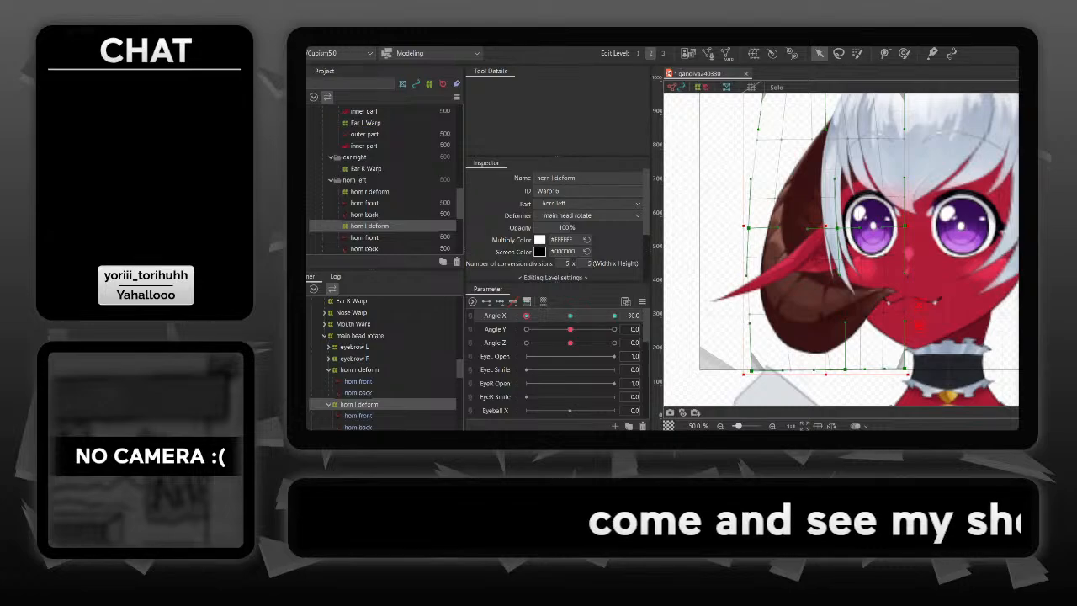
{"action": "left_click_drag", "start_coordinate": [779, 226], "coordinate": [794, 228]}
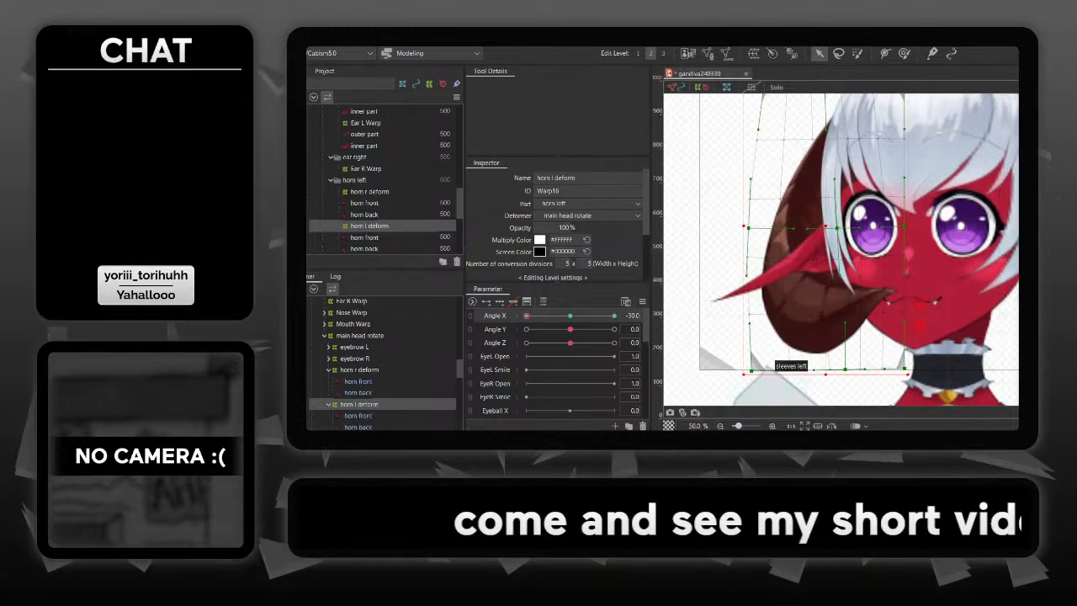
{"action": "left_click_drag", "start_coordinate": [752, 370], "coordinate": [746, 371]}
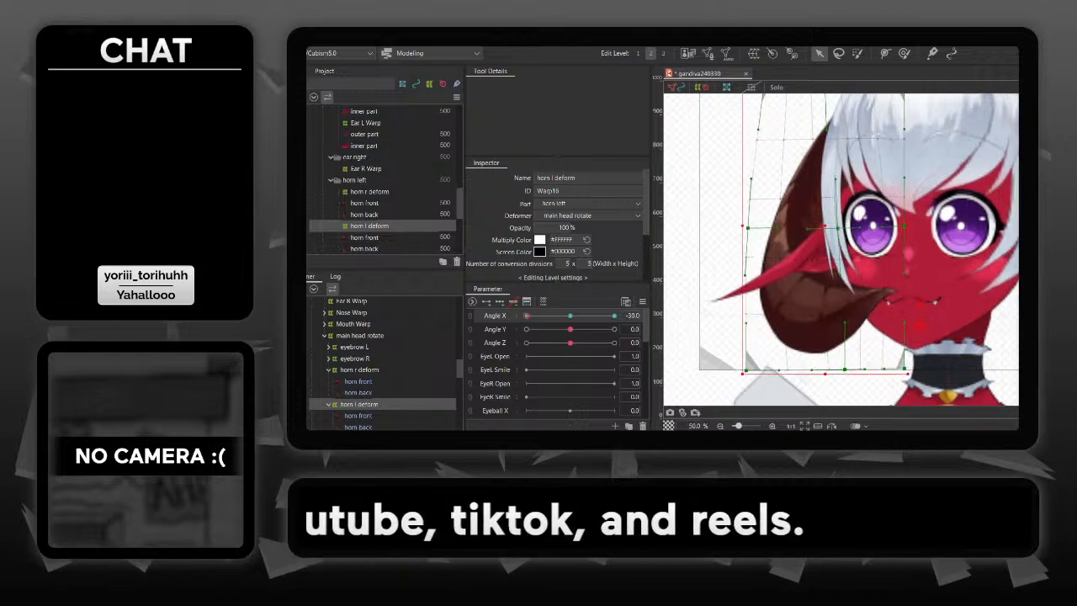
{"action": "left_click_drag", "start_coordinate": [894, 116], "coordinate": [905, 160]}
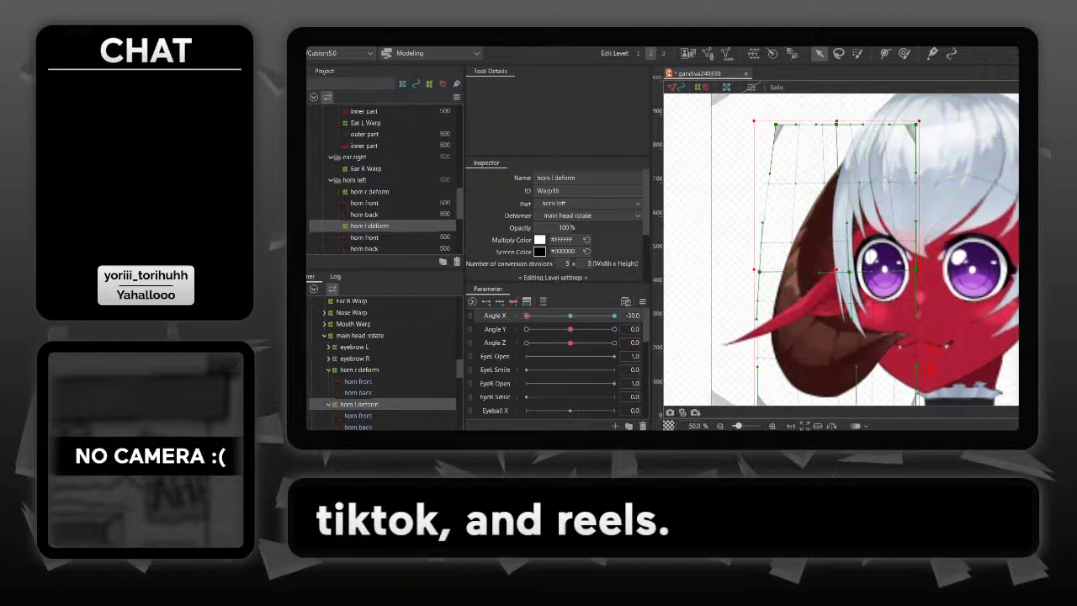
{"action": "left_click_drag", "start_coordinate": [769, 173], "coordinate": [756, 172]}
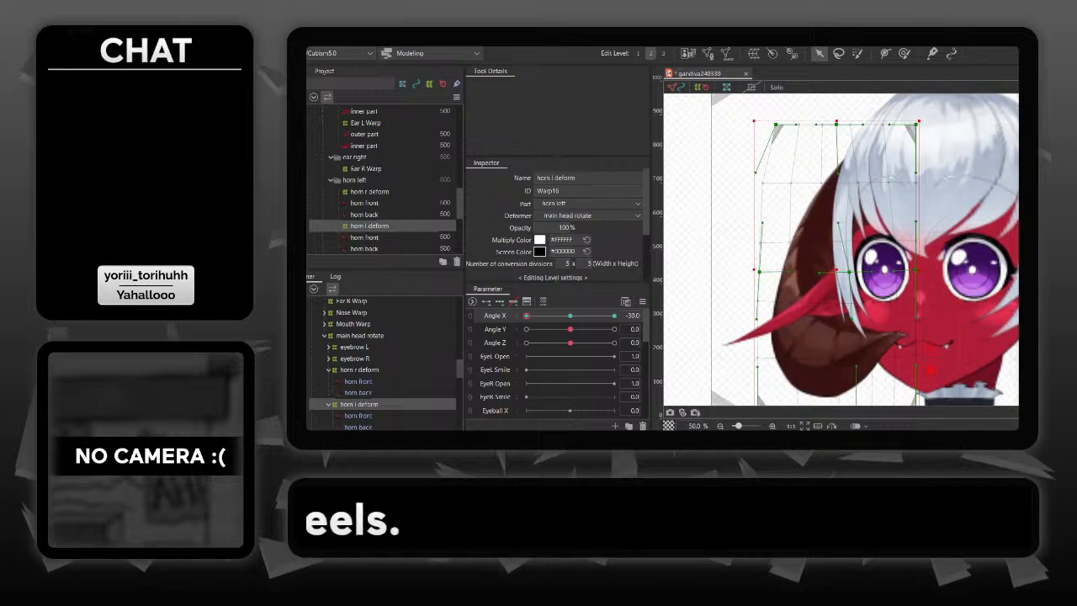
{"action": "left_click_drag", "start_coordinate": [916, 124], "coordinate": [915, 114]}
{"action": "left_click_drag", "start_coordinate": [892, 252], "coordinate": [908, 232]}
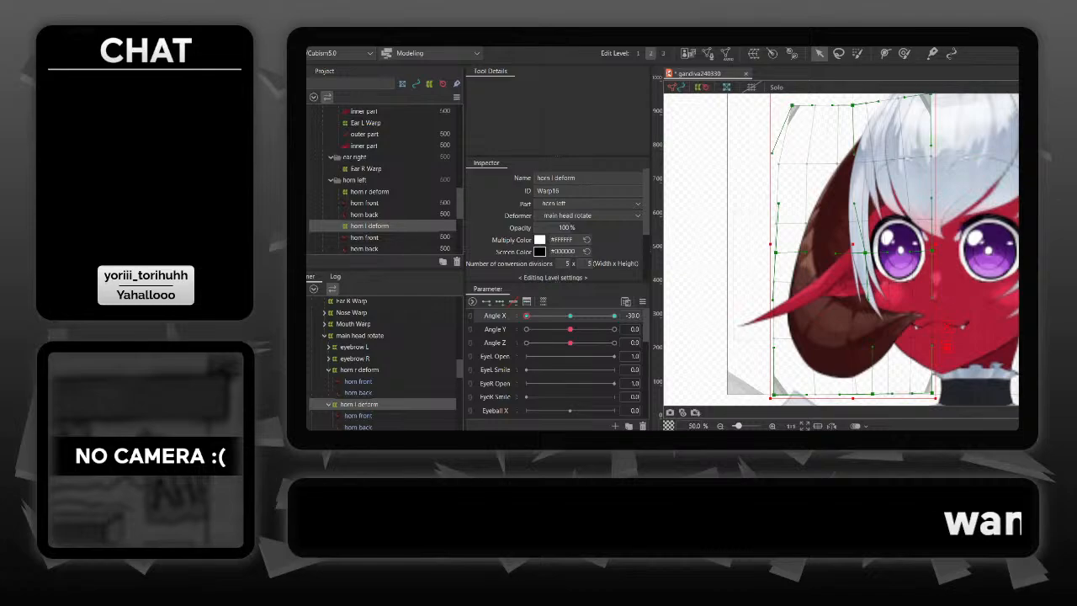
- Stretch the whole horn l deform warp slightly outward at Angle X -30, and check the horn's movement along Angle X
{"action": "mouse_move", "coordinate": [527, 315]}
{"action": "left_mouse_down"}
{"action": "mouse_move", "coordinate": [615, 315]}
{"action": "mouse_move", "coordinate": [527, 315]}
{"action": "left_mouse_up"}
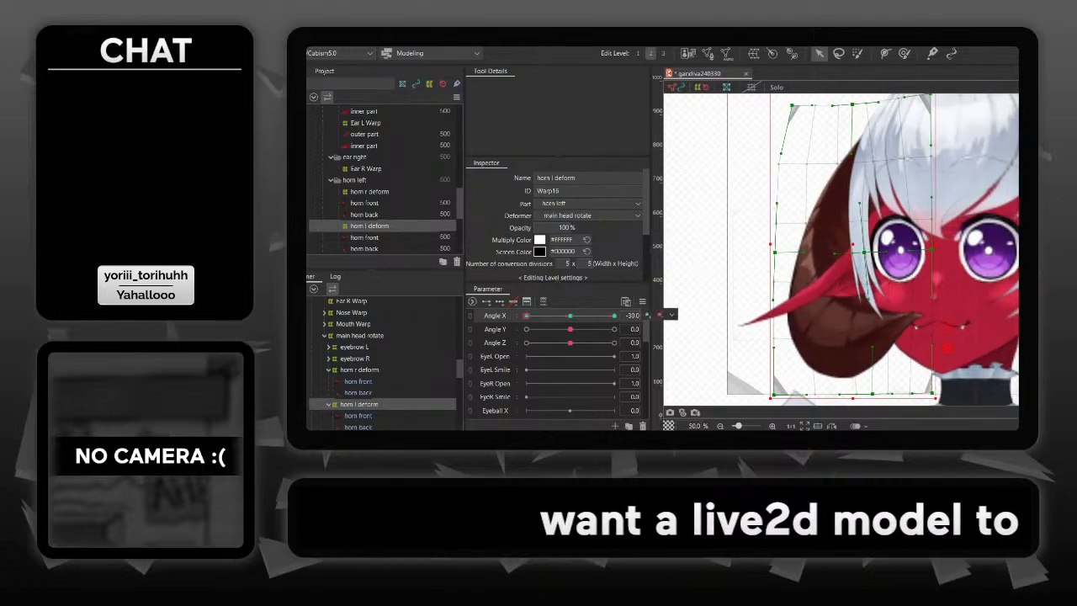
{"action": "left_click_drag", "start_coordinate": [770, 244], "coordinate": [763, 245]}
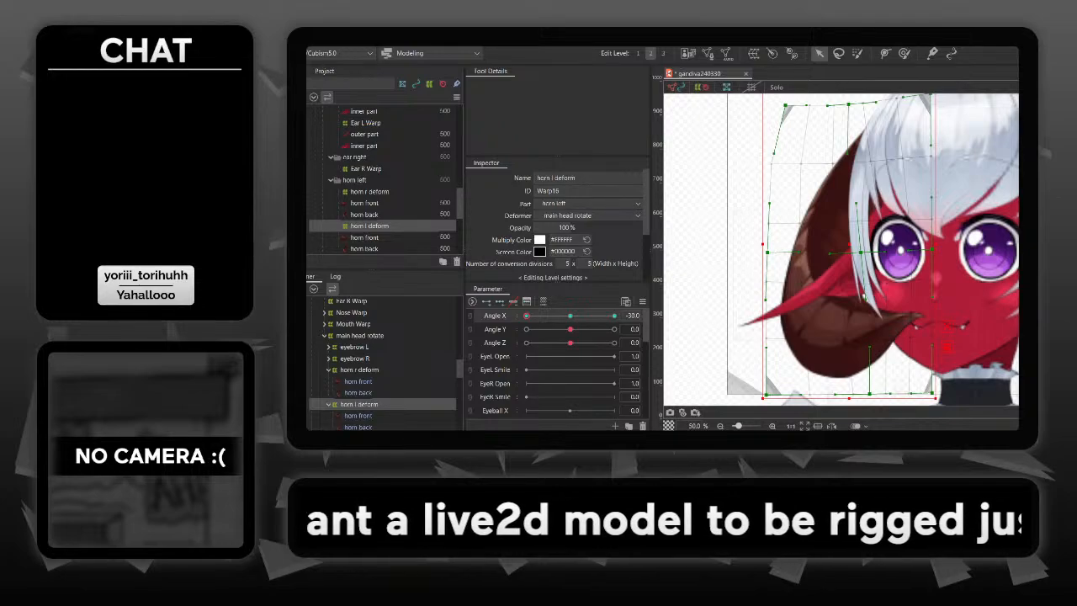
{"action": "mouse_move", "coordinate": [527, 315]}
{"action": "left_mouse_down"}
{"action": "mouse_move", "coordinate": [577, 315]}
{"action": "mouse_move", "coordinate": [527, 315]}
{"action": "left_mouse_up"}
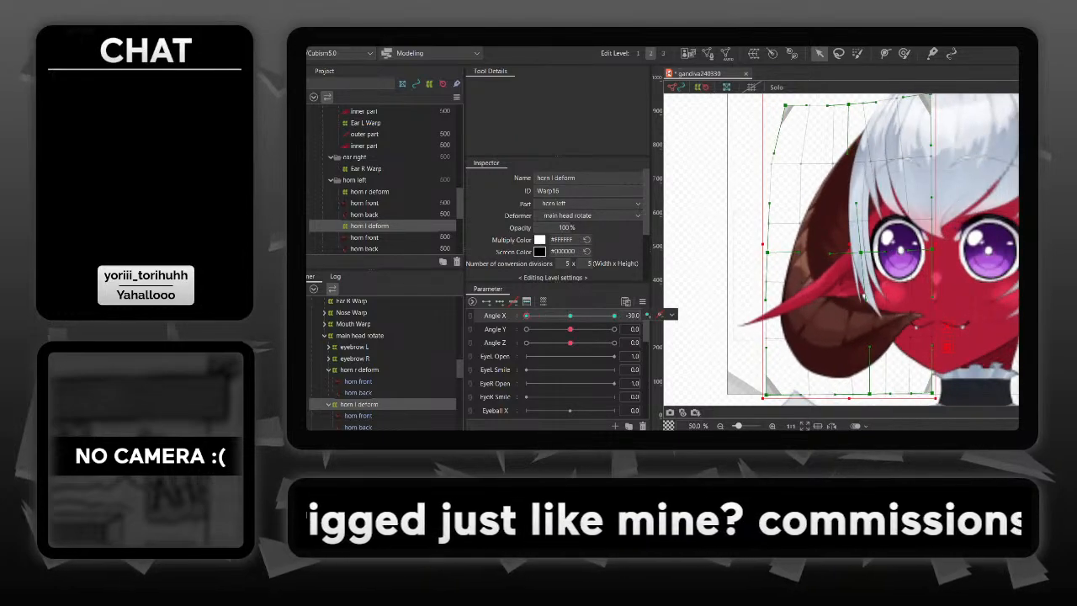
{"action": "scroll", "coordinate": [842, 250], "scroll_direction": "up", "scroll_amount": 2}
{"action": "scroll", "coordinate": [842, 250], "scroll_direction": "down", "scroll_amount": 4}
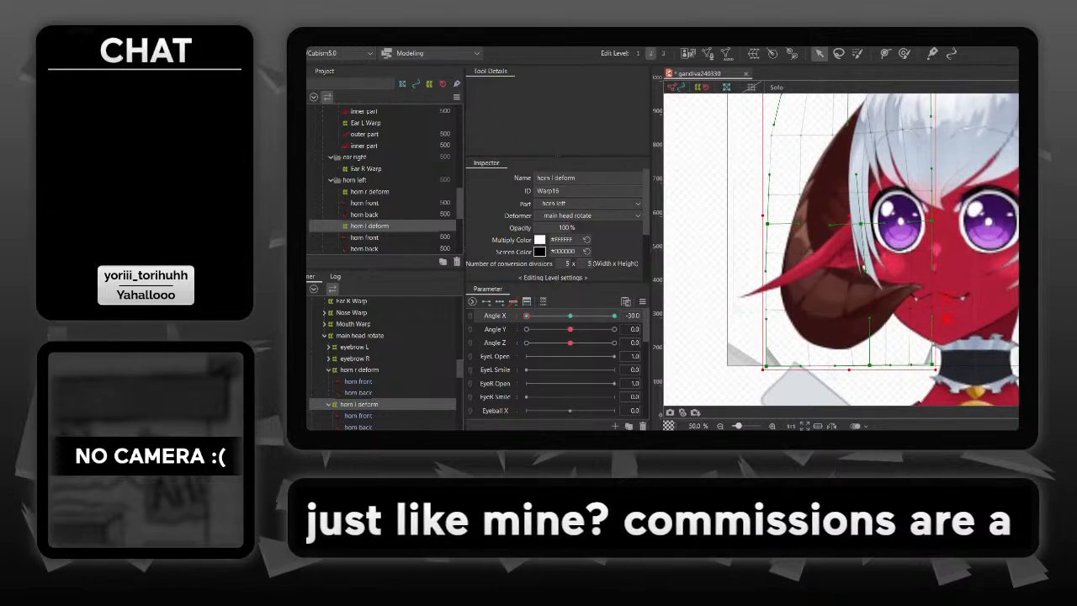
{"action": "mouse_move", "coordinate": [527, 315]}
{"action": "left_mouse_down"}
{"action": "mouse_move", "coordinate": [544, 315]}
{"action": "mouse_move", "coordinate": [527, 315]}
{"action": "left_mouse_up"}
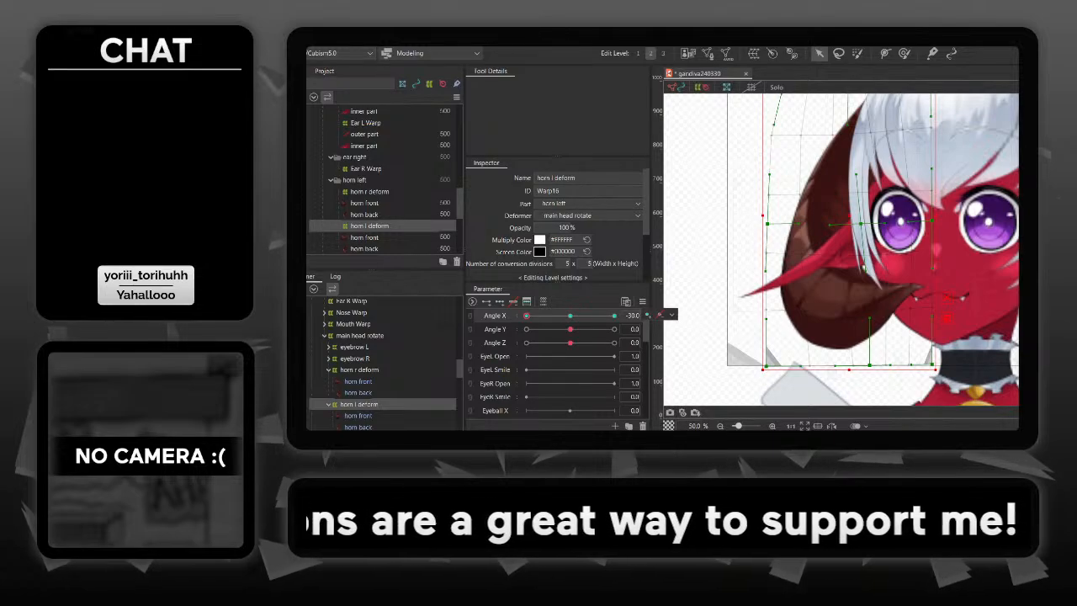
- Try rotating horn l deform slightly clockwise at Angle X -30, and undo the rotation
{"action": "left_click_drag", "start_coordinate": [946, 318], "coordinate": [944, 321]}
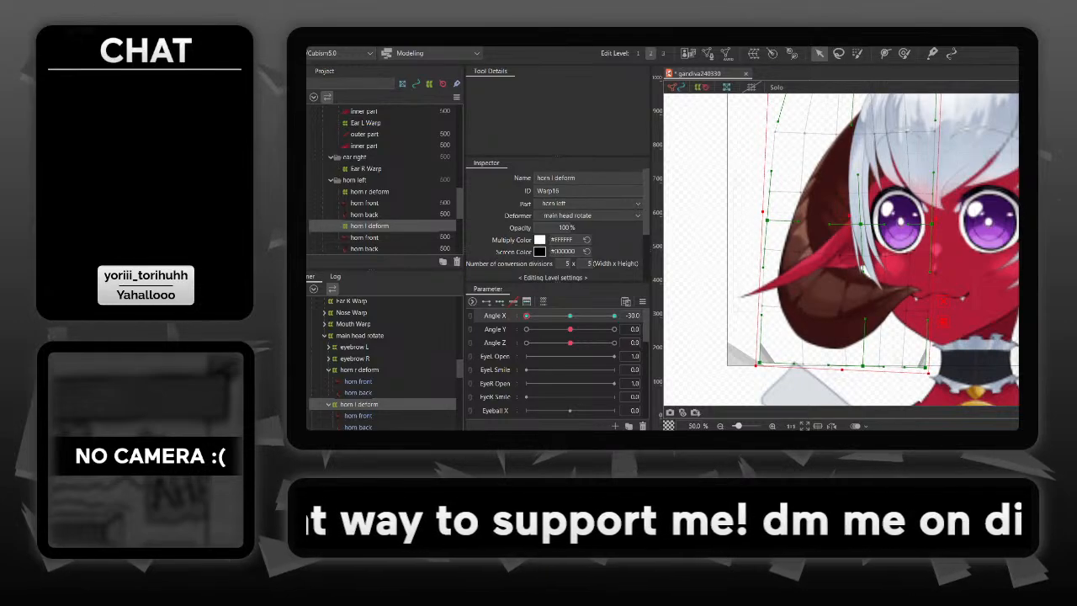
{"action": "mouse_move", "coordinate": [527, 316]}
{"action": "left_mouse_down"}
{"action": "mouse_move", "coordinate": [614, 316]}
{"action": "mouse_move", "coordinate": [527, 315]}
{"action": "left_mouse_up"}
{"action": "key", "text": "ctrl+z"}
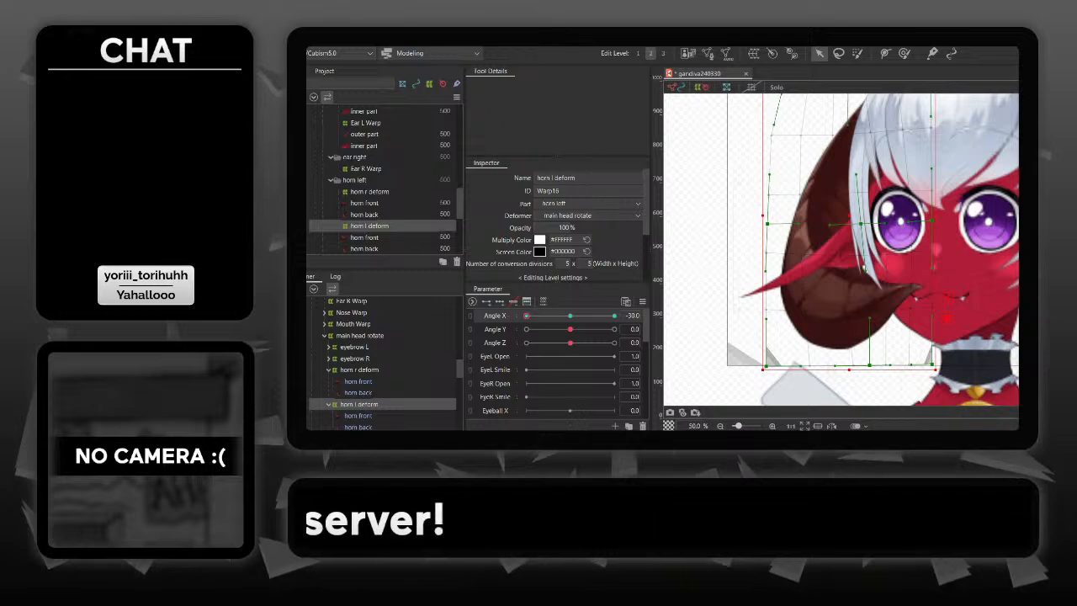
- At Angle X 0, paste a copy of the horn l deform warp and reflect it horizontally
{"action": "left_click_drag", "start_coordinate": [527, 315], "coordinate": [580, 316]}
{"action": "mouse_move", "coordinate": [581, 316]}
{"action": "left_mouse_down"}
{"action": "mouse_move", "coordinate": [527, 316]}
{"action": "mouse_move", "coordinate": [608, 316]}
{"action": "mouse_move", "coordinate": [528, 315]}
{"action": "mouse_move", "coordinate": [585, 315]}
{"action": "left_mouse_up"}
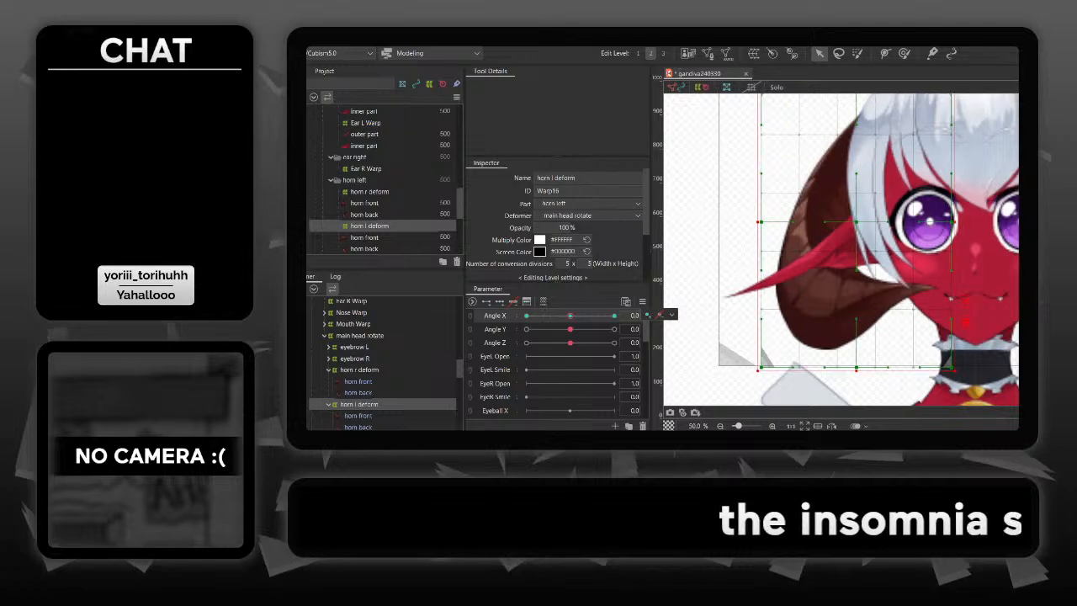
{"action": "scroll", "coordinate": [383, 362], "scroll_direction": "down", "scroll_amount": 3}
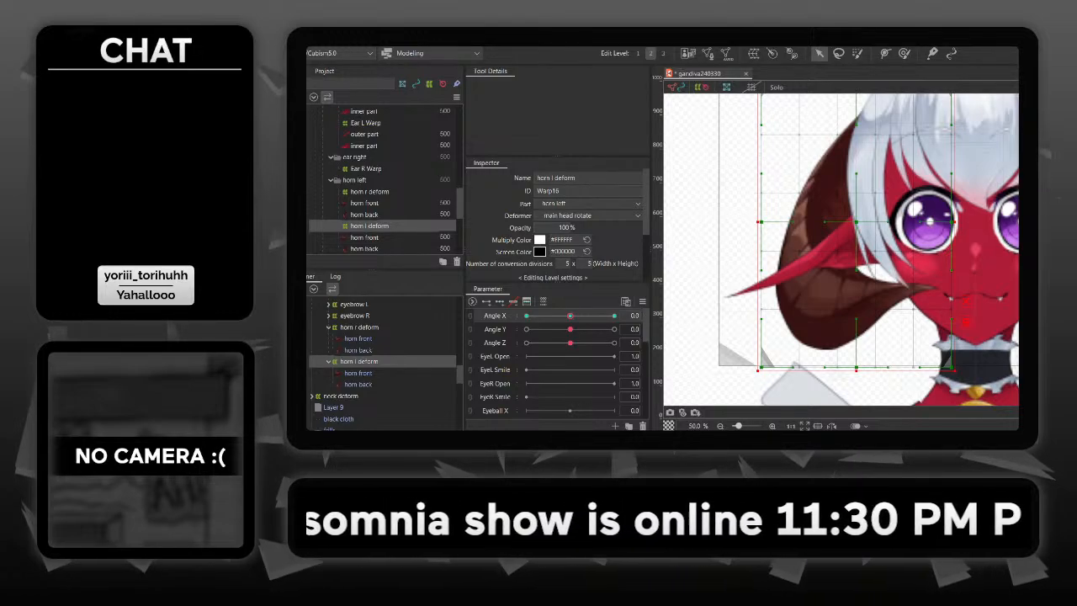
{"action": "key", "text": "ctrl+v"}
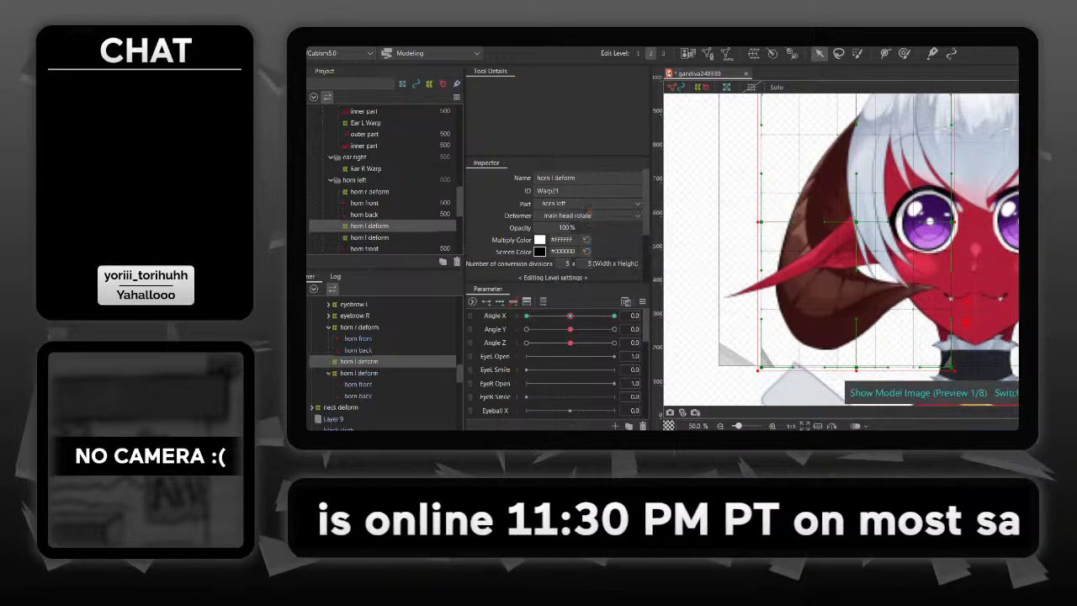
{"action": "left_click", "coordinate": [355, 37]}
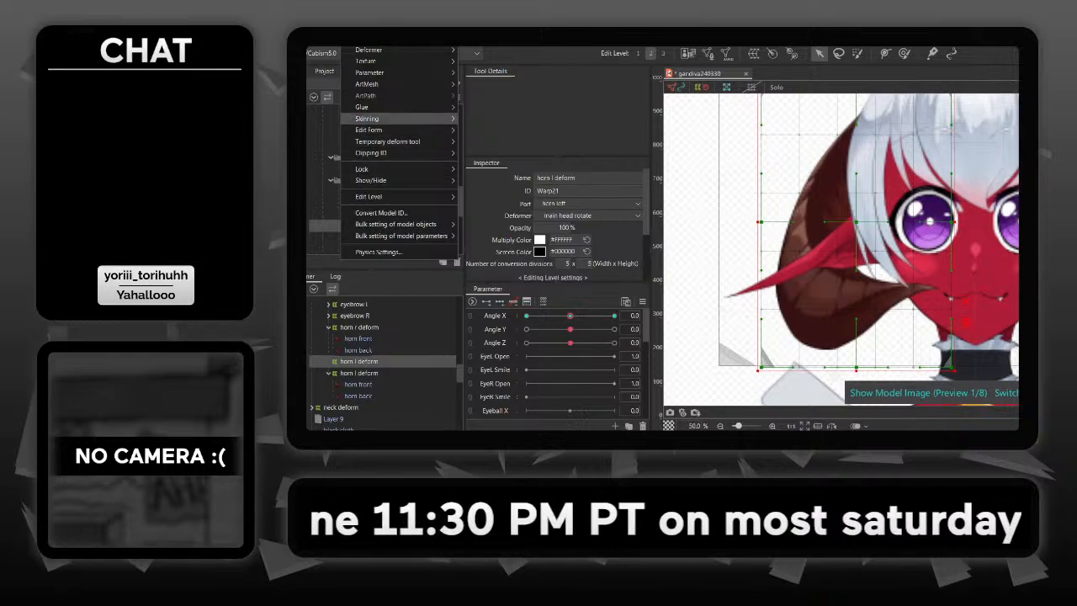
{"action": "mouse_move", "coordinate": [368, 130]}
{"action": "left_click", "coordinate": [482, 130]}
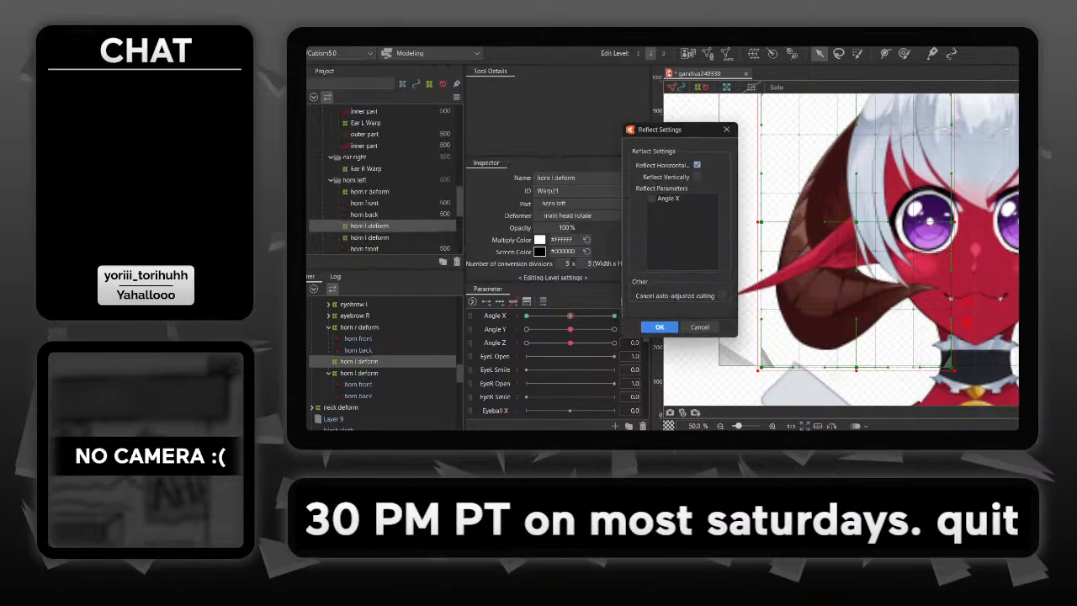
{"action": "left_click", "coordinate": [660, 327]}
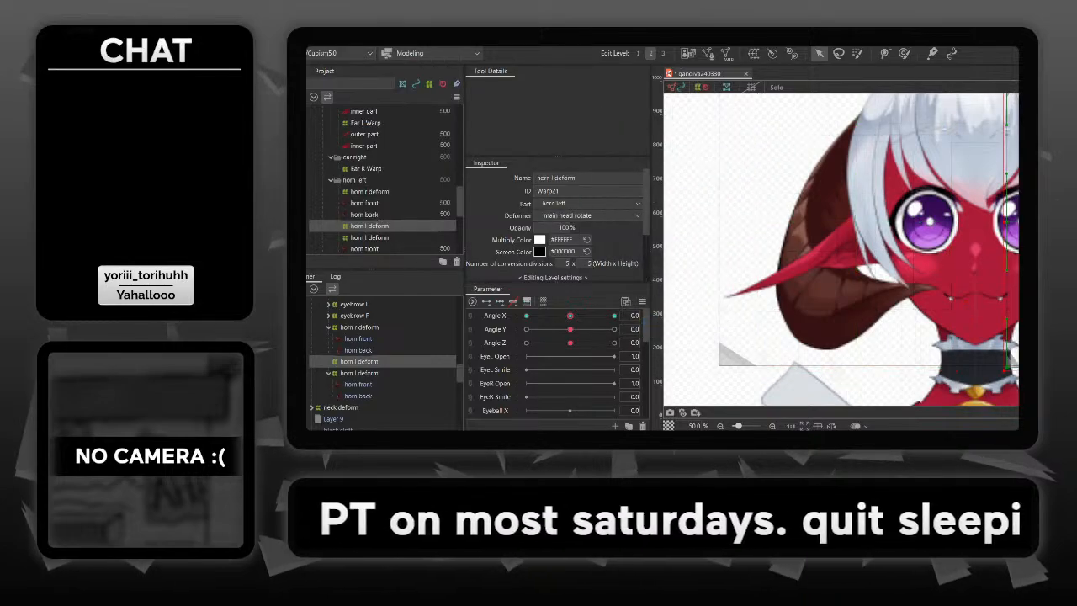
- Move horn front and horn back from horn r deform into the reflected horn warp, and delete the emptied horn r deform
{"action": "left_click", "coordinate": [358, 338]}
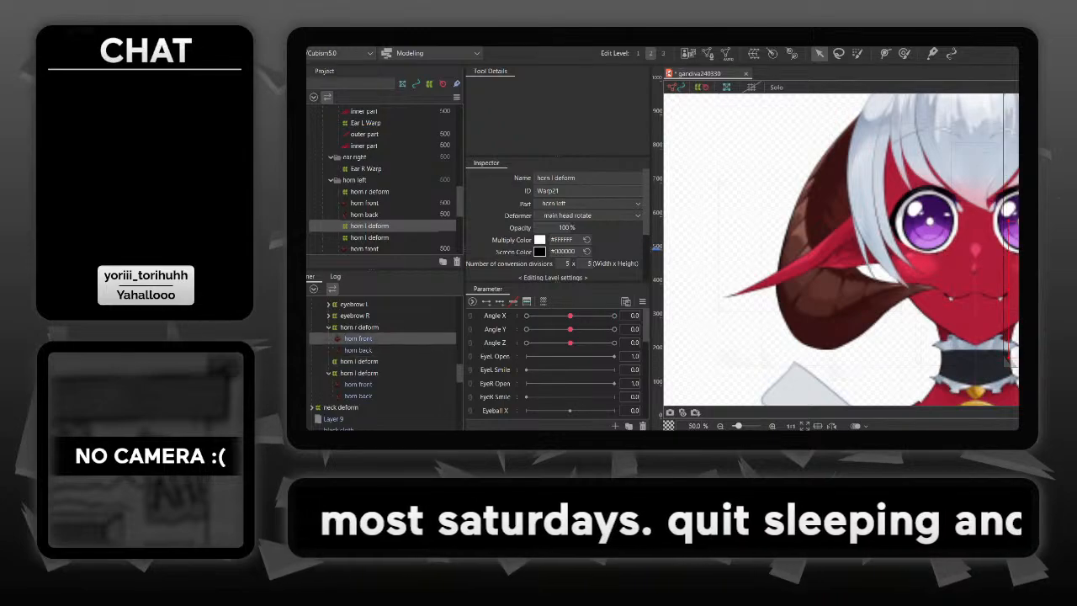
{"action": "left_click", "coordinate": [358, 350], "text": "shift"}
{"action": "left_click_drag", "start_coordinate": [359, 339], "coordinate": [359, 362]}
{"action": "left_click", "coordinate": [358, 328]}
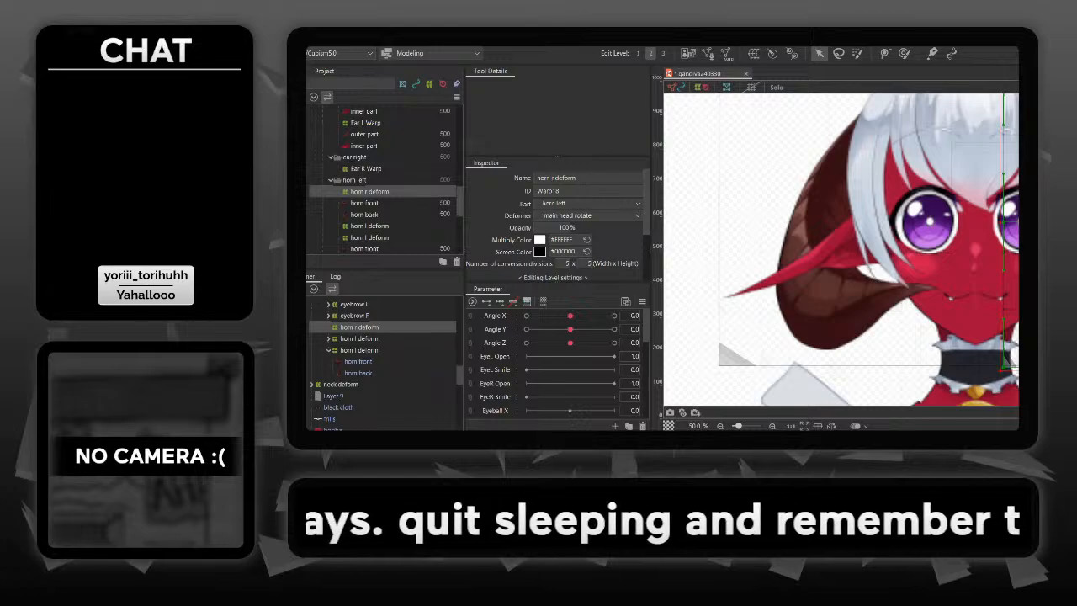
{"action": "key", "text": "Delete"}
- Expand the reflected horn warp and make its horn front and horn back meshes visible
{"action": "left_click", "coordinate": [359, 327]}
{"action": "left_click_drag", "start_coordinate": [833, 239], "coordinate": [686, 251]}
{"action": "left_click", "coordinate": [328, 327]}
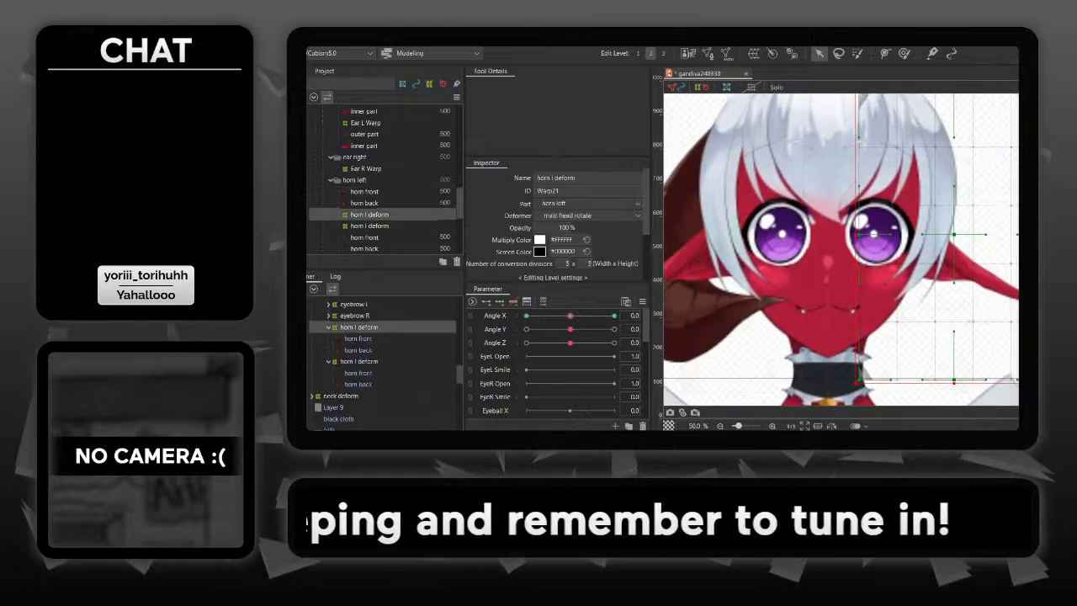
{"action": "left_click", "coordinate": [294, 338]}
{"action": "left_click", "coordinate": [295, 350]}
- Examine how both horns move with the whole head between Angle X 0 and 30
{"action": "mouse_move", "coordinate": [571, 315]}
{"action": "left_mouse_down"}
{"action": "mouse_move", "coordinate": [527, 315]}
{"action": "mouse_move", "coordinate": [614, 315]}
{"action": "mouse_move", "coordinate": [572, 315]}
{"action": "mouse_move", "coordinate": [587, 316]}
{"action": "left_mouse_up"}
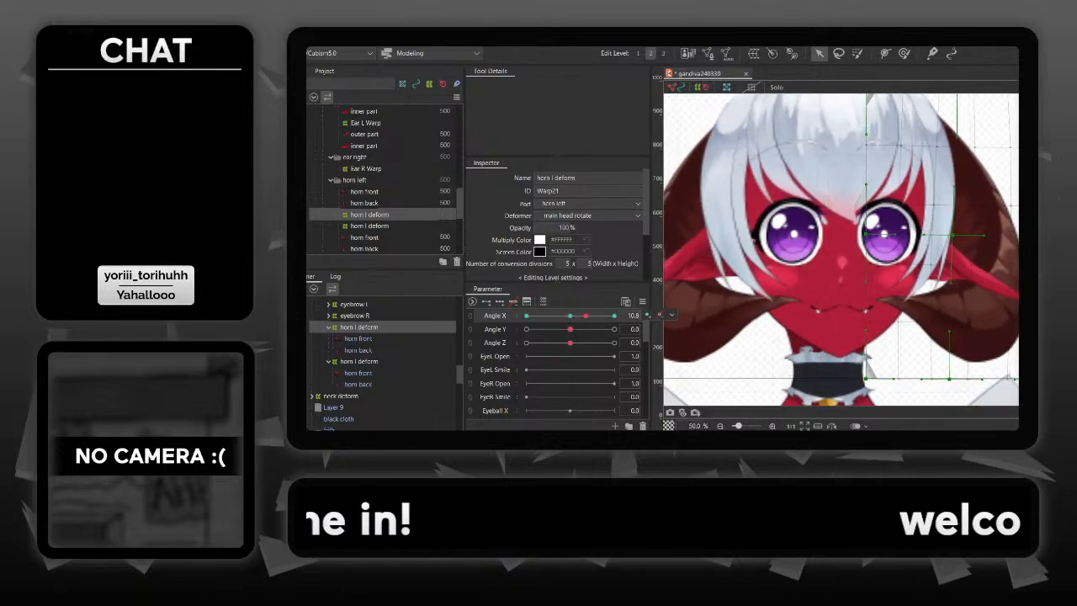
{"action": "scroll", "coordinate": [872, 249], "scroll_direction": "down", "scroll_amount": 2}
{"action": "left_click", "coordinate": [996, 337]}
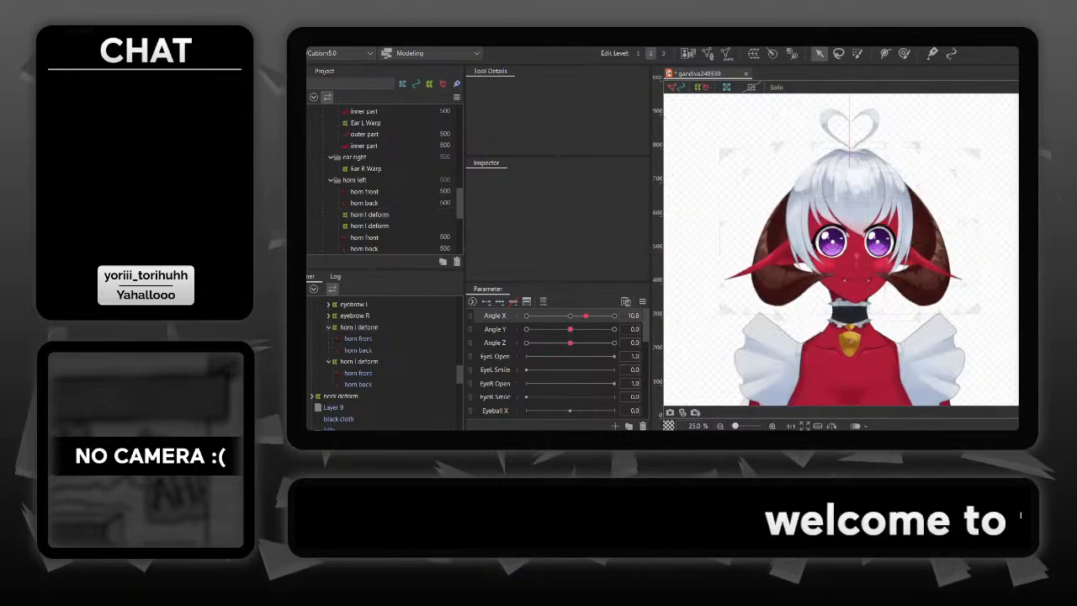
{"action": "left_click_drag", "start_coordinate": [872, 249], "coordinate": [895, 263]}
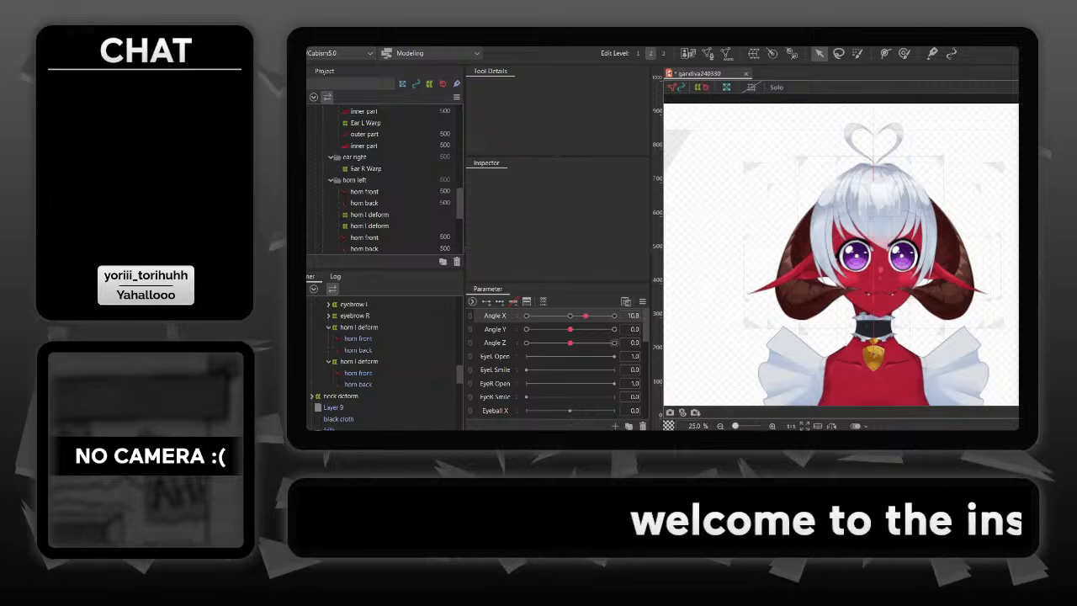
{"action": "left_click_drag", "start_coordinate": [586, 315], "coordinate": [615, 316]}
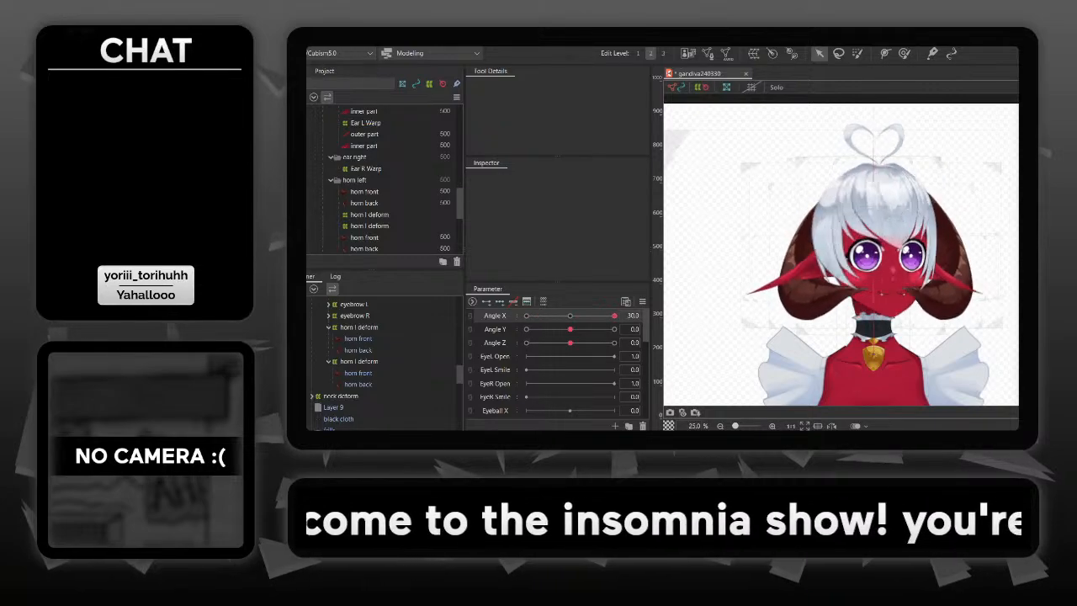
{"action": "mouse_move", "coordinate": [614, 316]}
{"action": "left_mouse_down"}
{"action": "mouse_move", "coordinate": [570, 316]}
{"action": "mouse_move", "coordinate": [614, 315]}
{"action": "left_mouse_up"}
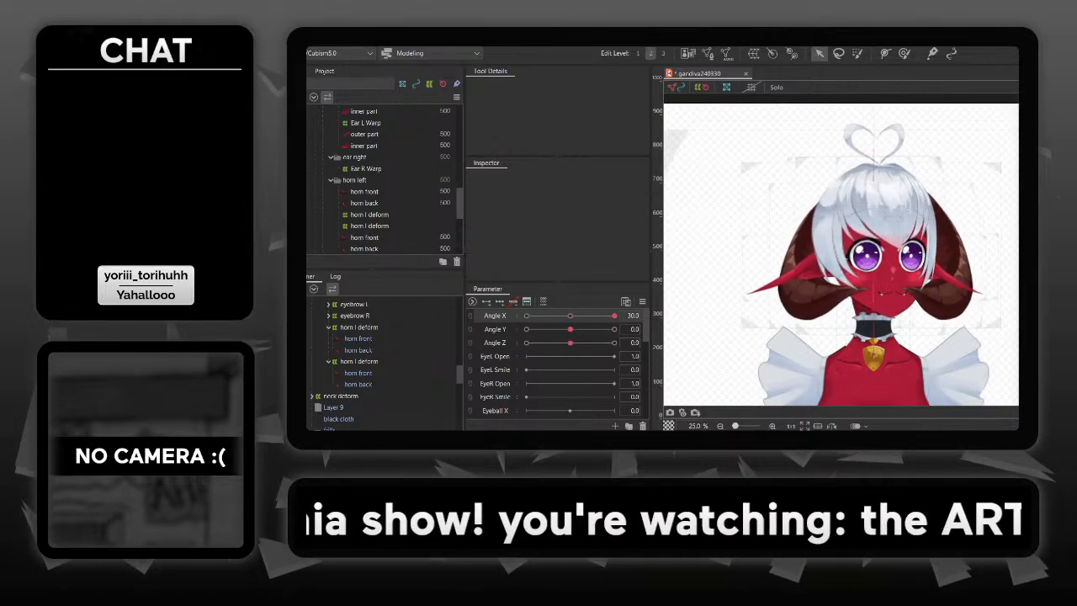
- Adjust the top inner corner of the reflected horn warp at Angle X 30, and lower that of the original at Angle X -30
{"action": "left_click", "coordinate": [956, 247]}
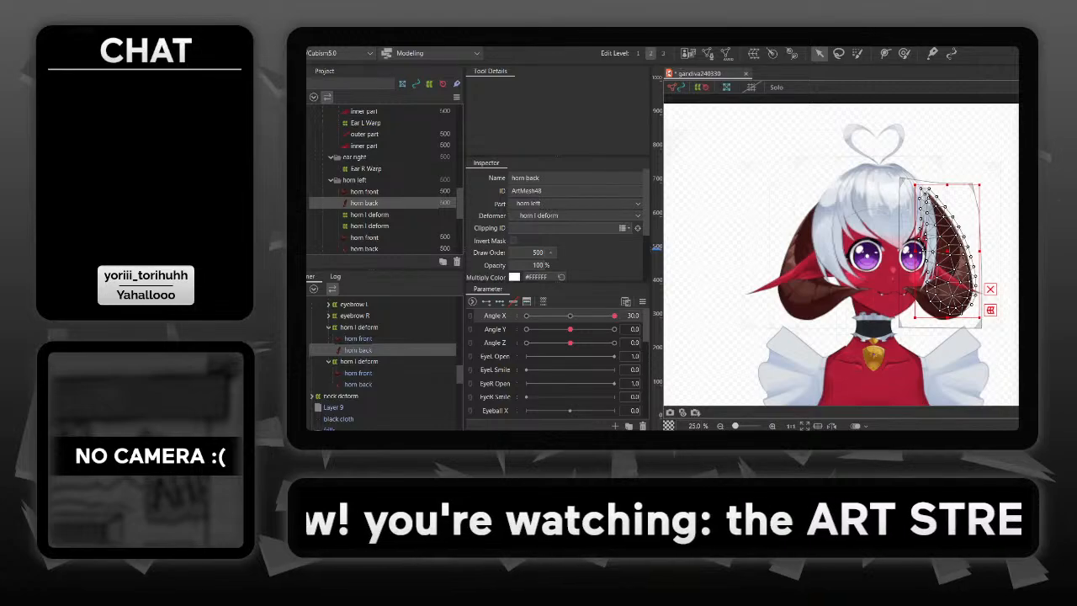
{"action": "left_click", "coordinate": [932, 180]}
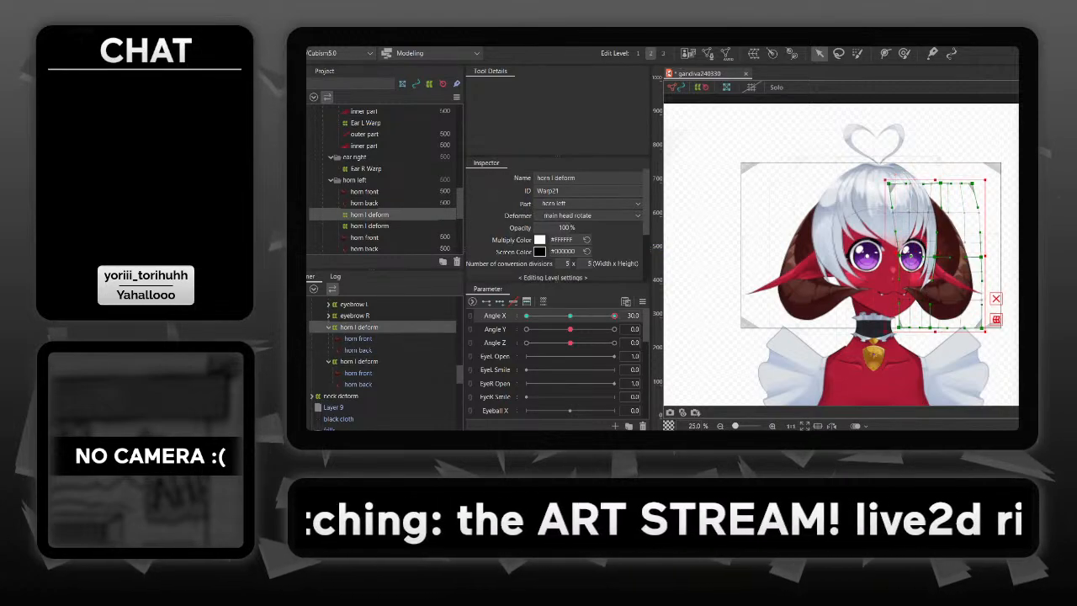
{"action": "left_click", "coordinate": [842, 195]}
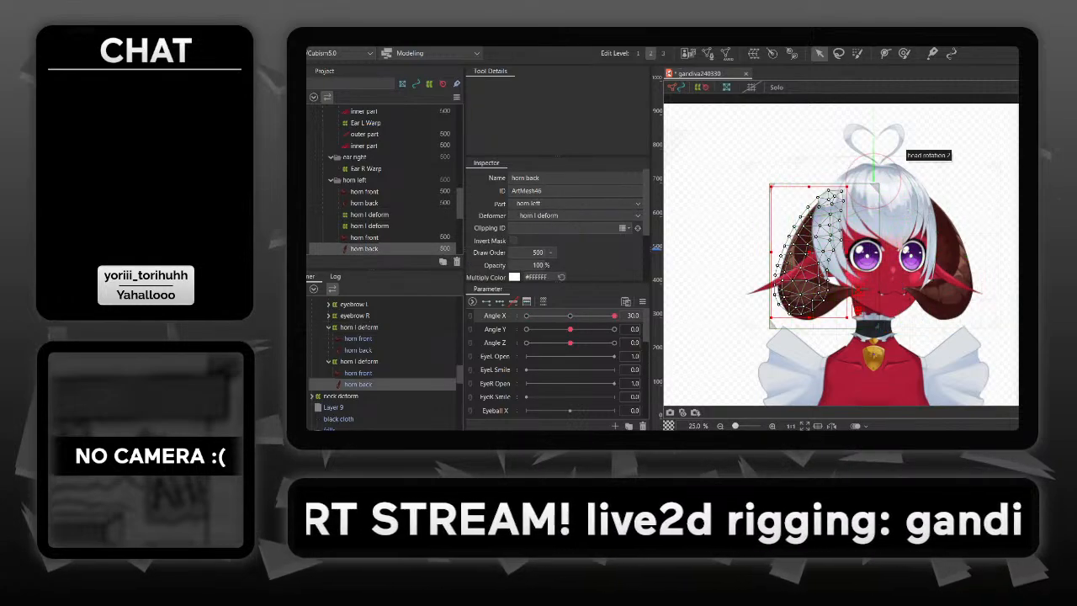
{"action": "left_click", "coordinate": [879, 187]}
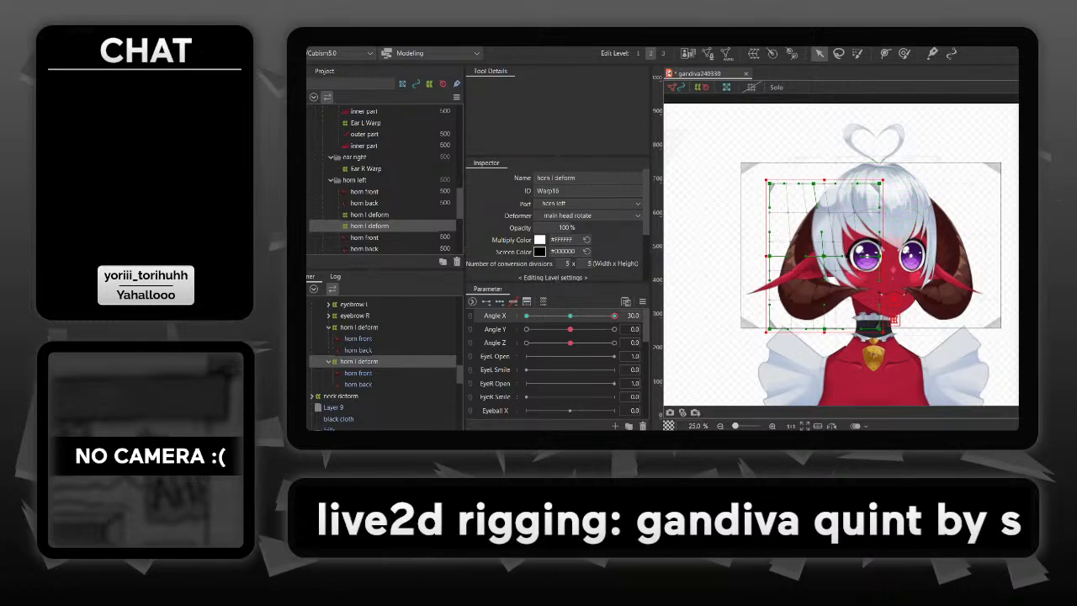
{"action": "left_click_drag", "start_coordinate": [614, 315], "coordinate": [526, 316]}
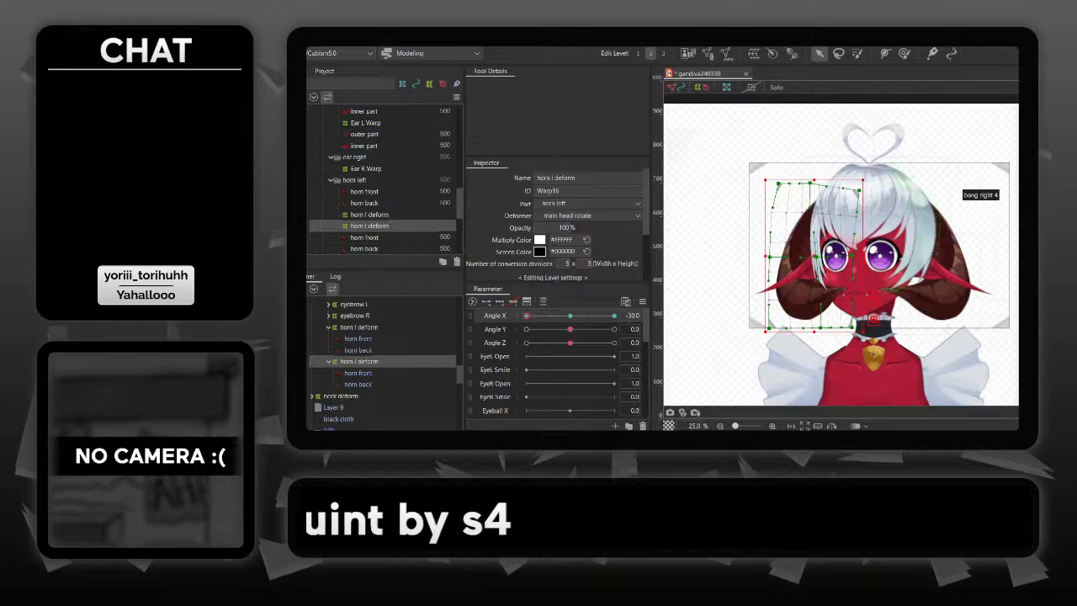
- At Angle X 30, pull the reflected horn warp's top inner corner further down and toward the face
{"action": "left_click_drag", "start_coordinate": [526, 316], "coordinate": [614, 315]}
{"action": "left_click", "coordinate": [957, 247]}
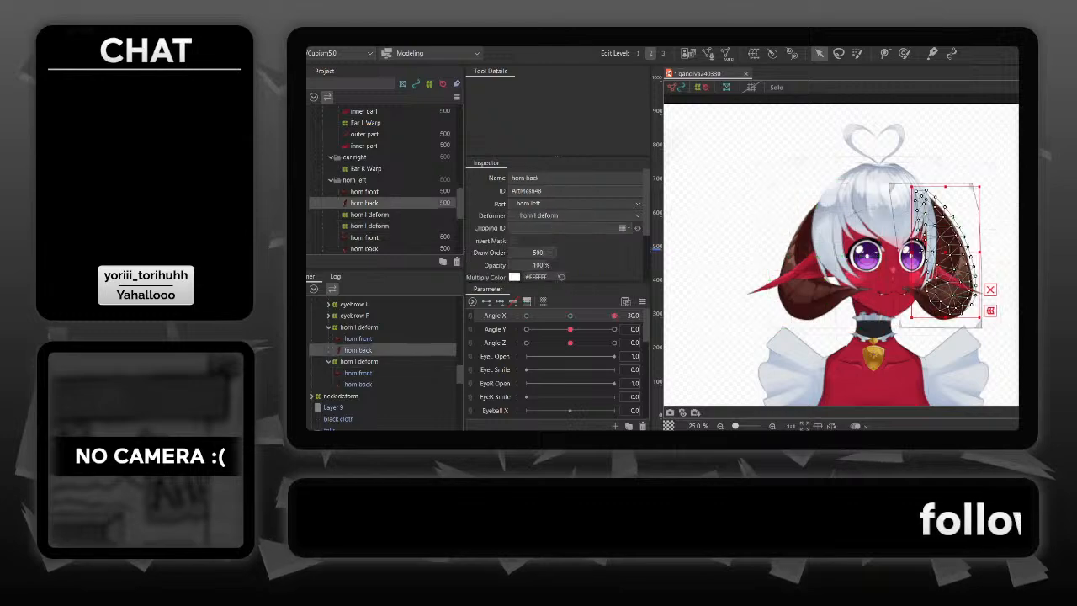
{"action": "left_click", "coordinate": [921, 183]}
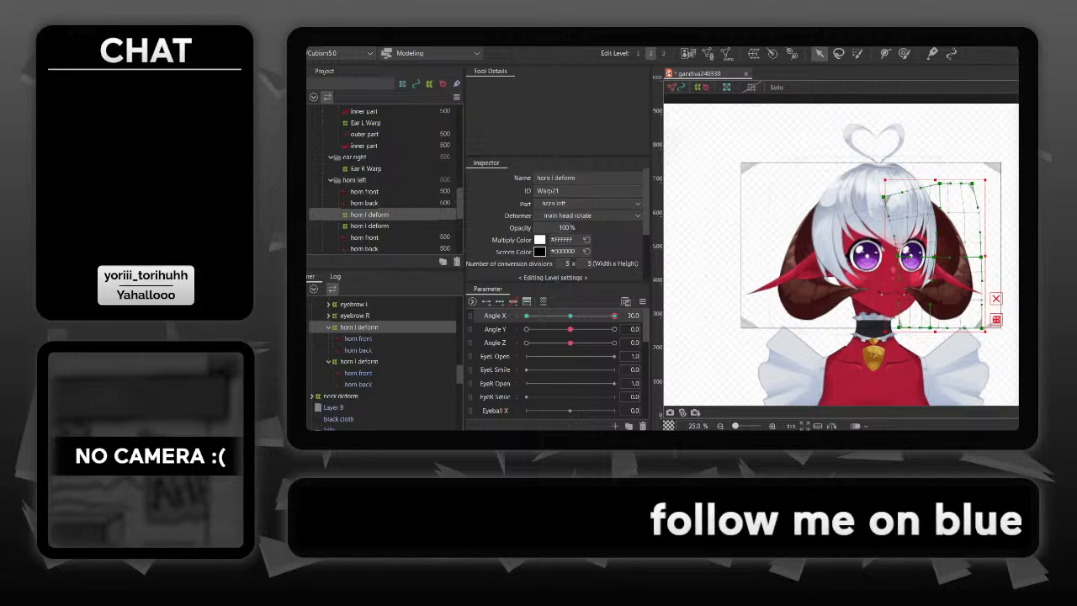
{"action": "left_click", "coordinate": [964, 139]}
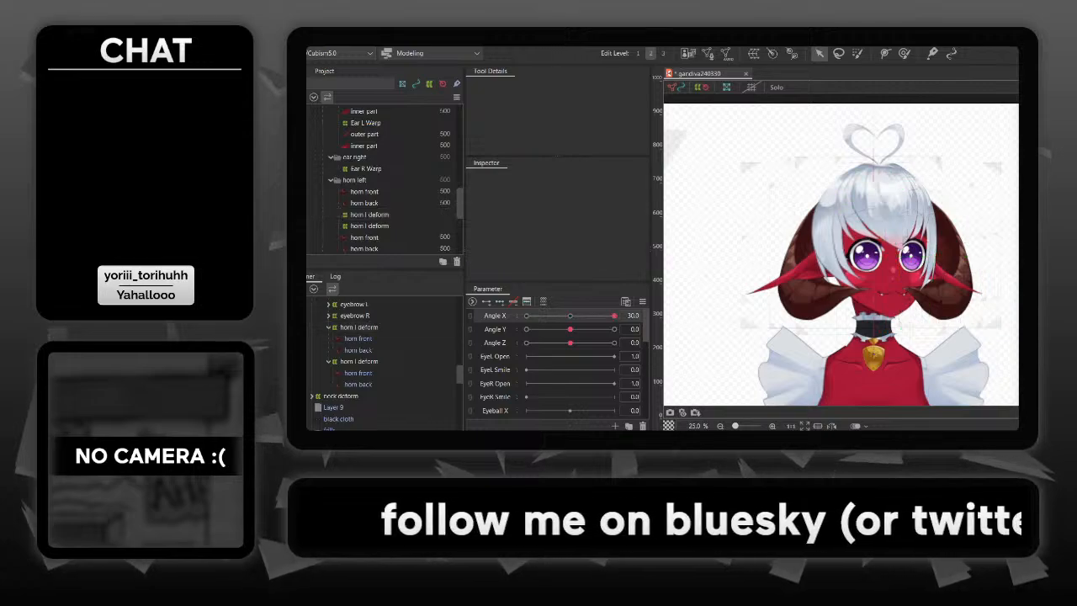
- Preview the finished horn movement across Angle X from -30 to 30, and reset Angle X to 0
{"action": "mouse_move", "coordinate": [615, 315]}
{"action": "left_mouse_down"}
{"action": "mouse_move", "coordinate": [526, 316]}
{"action": "mouse_move", "coordinate": [613, 316]}
{"action": "mouse_move", "coordinate": [541, 315]}
{"action": "mouse_move", "coordinate": [597, 315]}
{"action": "left_mouse_up"}
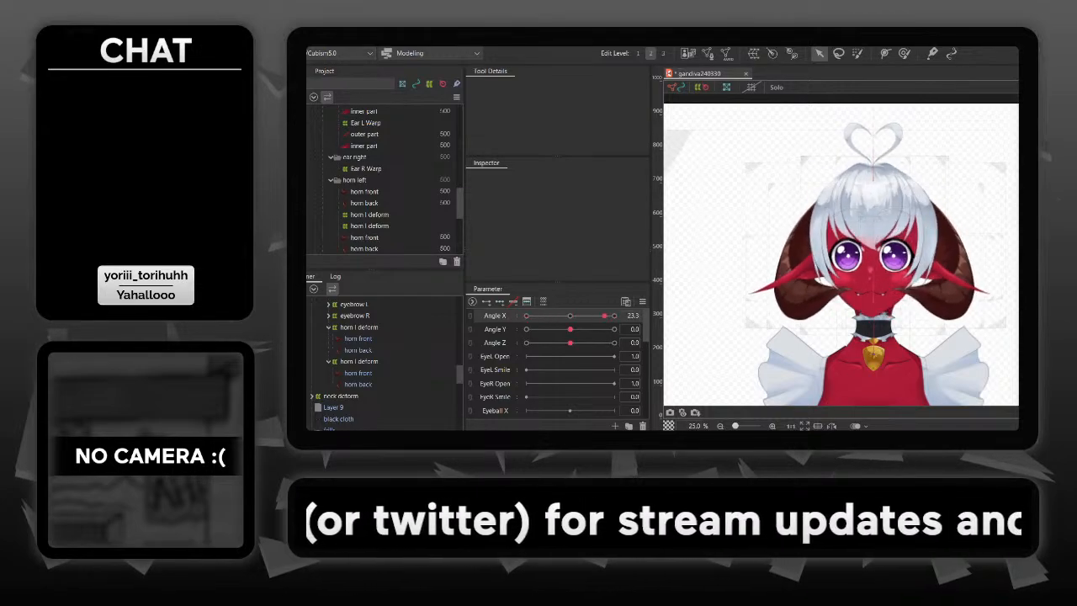
{"action": "left_click_drag", "start_coordinate": [526, 316], "coordinate": [533, 316]}
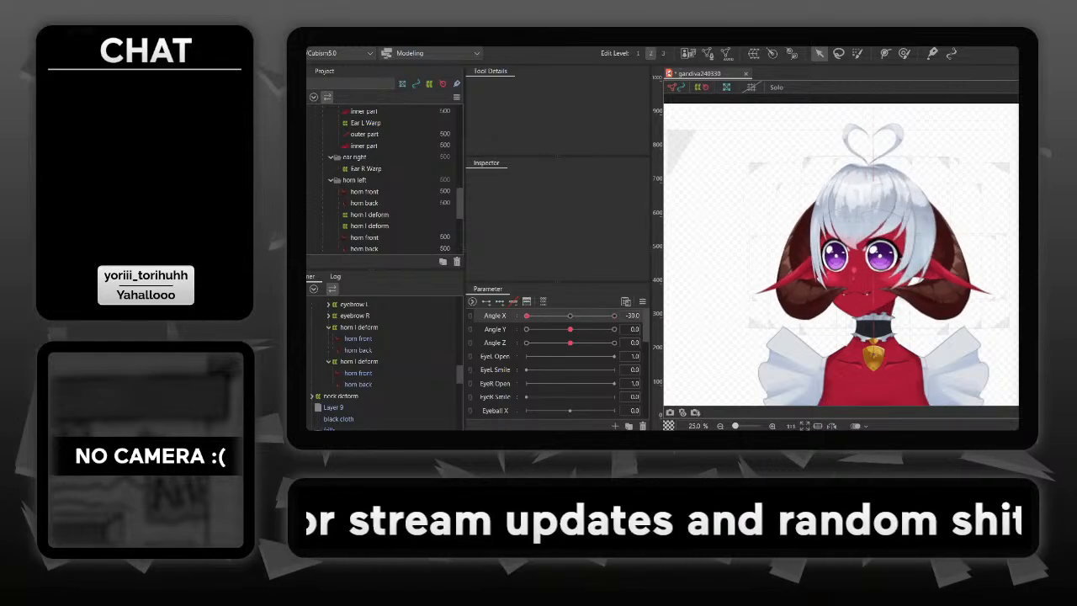
{"action": "mouse_move", "coordinate": [526, 316]}
{"action": "left_mouse_down"}
{"action": "mouse_move", "coordinate": [596, 315]}
{"action": "mouse_move", "coordinate": [526, 315]}
{"action": "left_mouse_up"}
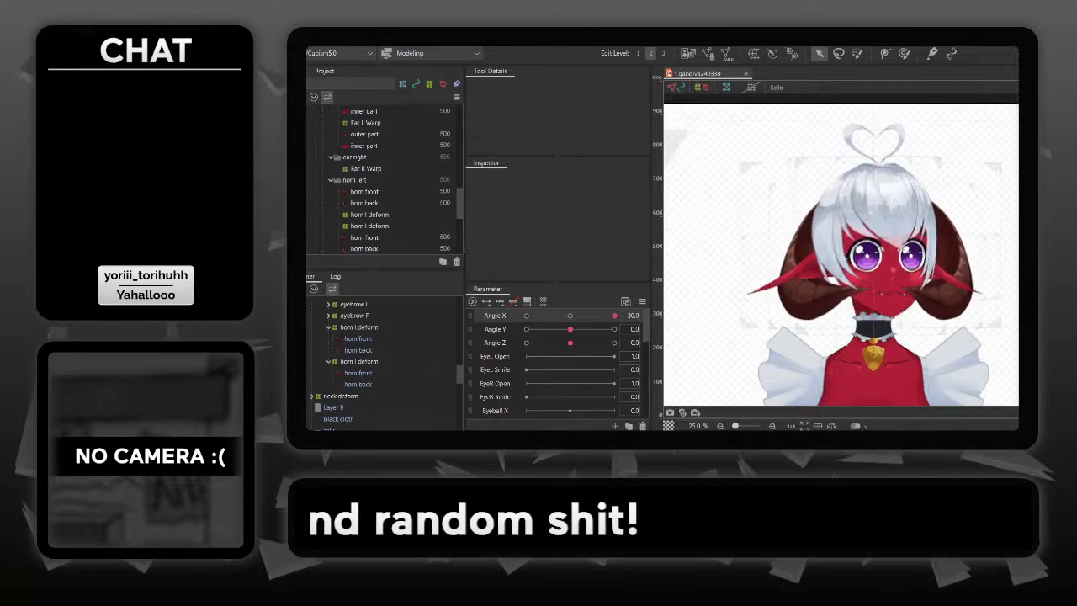
{"action": "mouse_move", "coordinate": [589, 315]}
{"action": "left_mouse_down"}
{"action": "mouse_move", "coordinate": [527, 316]}
{"action": "mouse_move", "coordinate": [614, 316]}
{"action": "mouse_move", "coordinate": [527, 315]}
{"action": "mouse_move", "coordinate": [615, 316]}
{"action": "mouse_move", "coordinate": [577, 315]}
{"action": "left_mouse_up"}
{"action": "left_click", "coordinate": [634, 315]}
{"action": "type", "text": "0"}
{"action": "key", "text": "Return"}
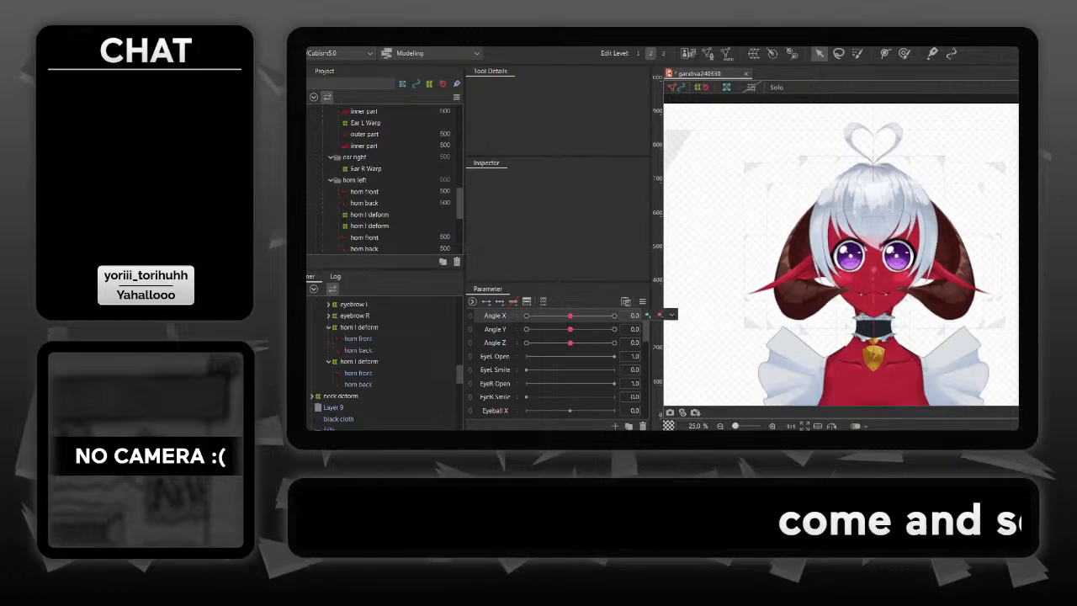